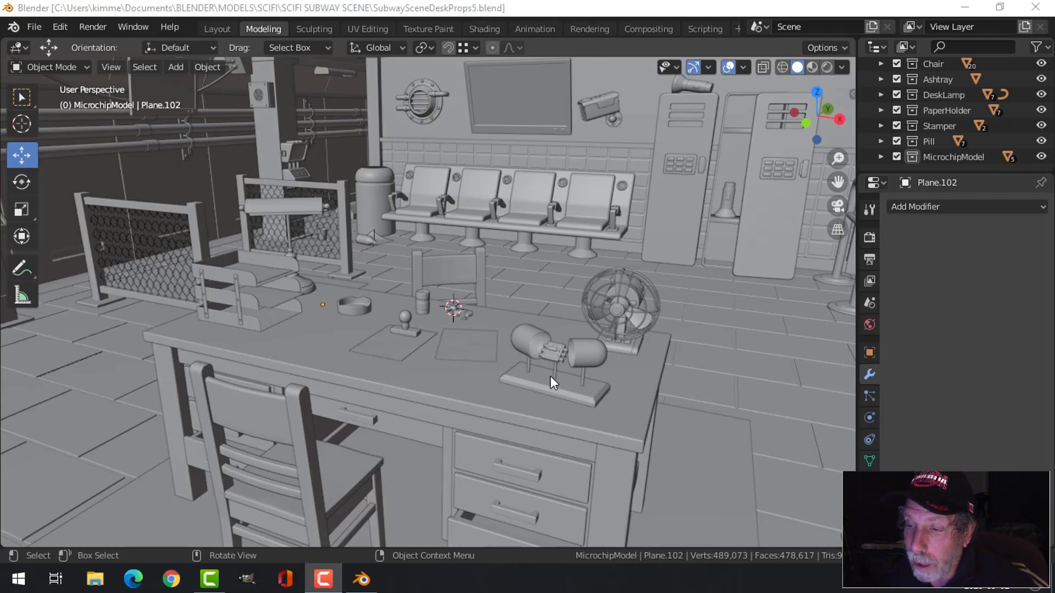
Delete the raised middle band of faces, including its bordering rings, from the pill bottle body on the desk
left_click(426, 305)
scroll(426, 305, "up", 1)
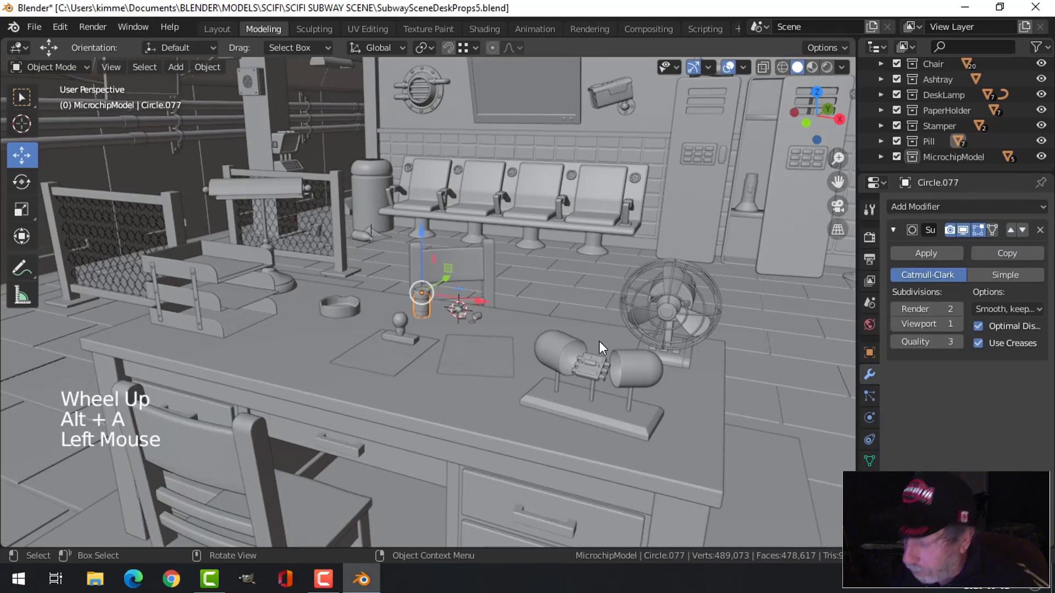
key("KP_Decimal")
scroll(566, 345, "down", 2)
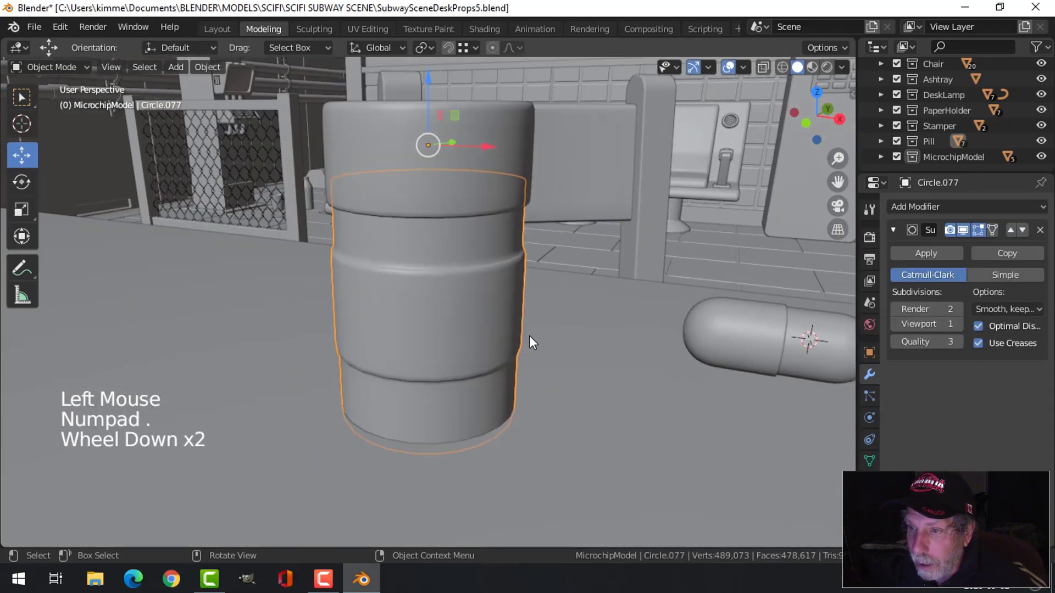
key("Tab")
middle_click_drag(530, 344, 473, 311)
key("3")
left_click(434, 322, "alt+shift")
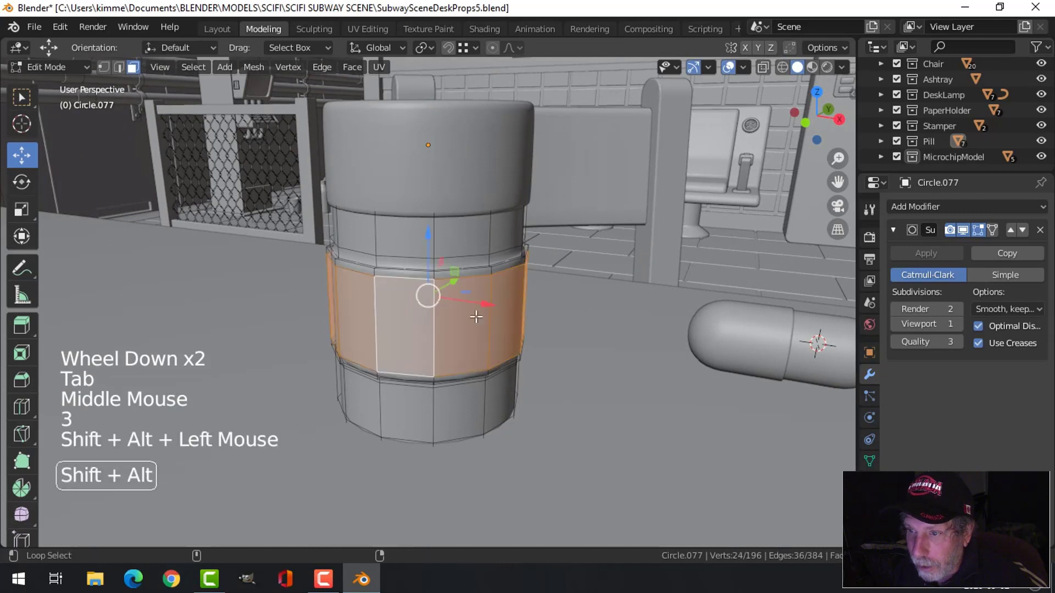
key("ctrl+KP_Add")
key("ctrl+KP_Add")
key("ctrl+KP_Add")
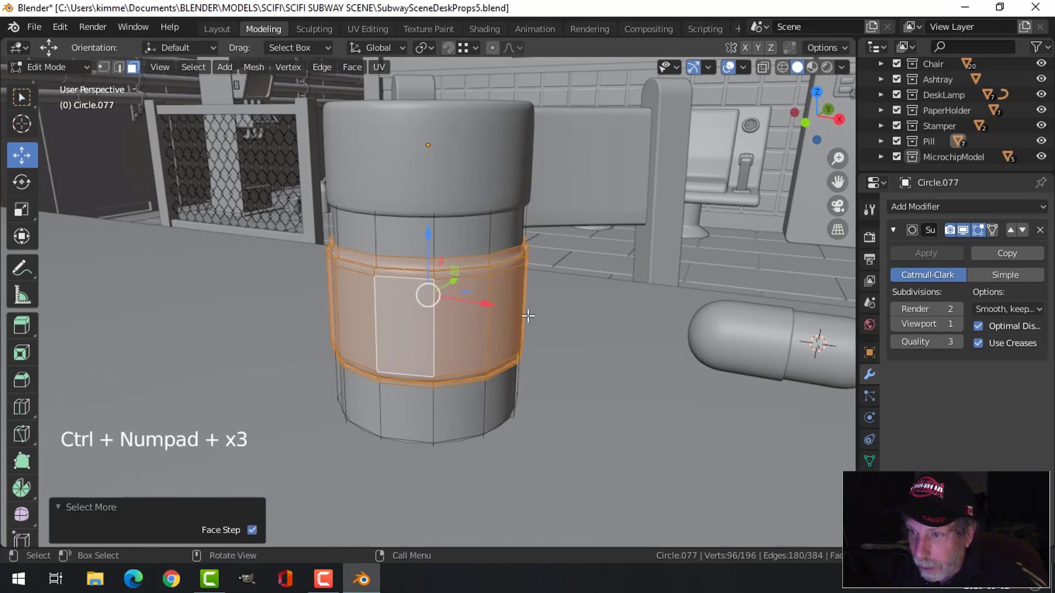
key("x")
left_click(511, 346)
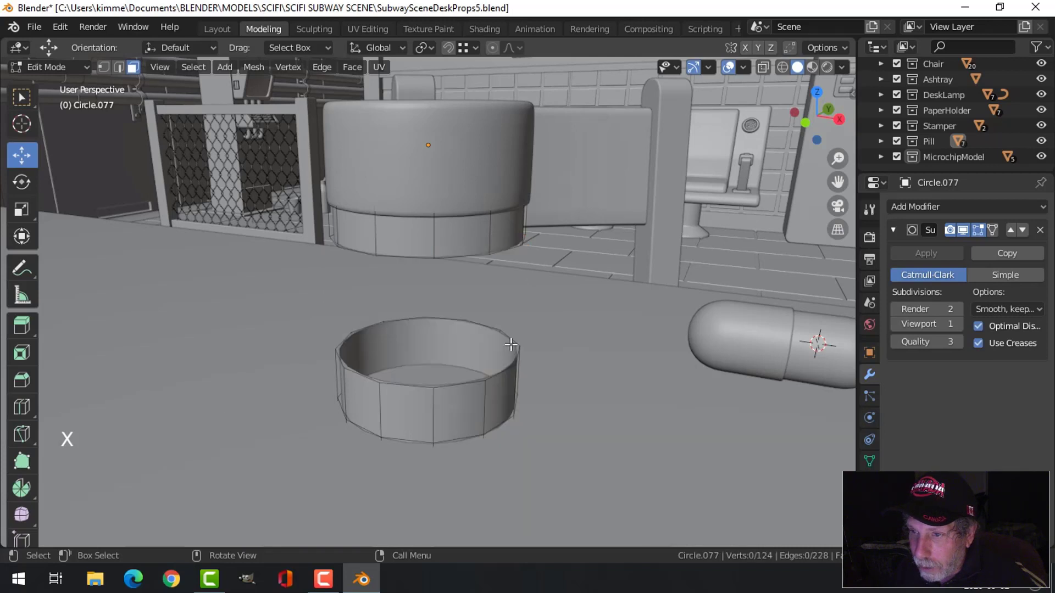
Bridge the two open edge loops of the pill bottle to close the gap with a smooth wall
left_click(465, 258, "alt+shift")
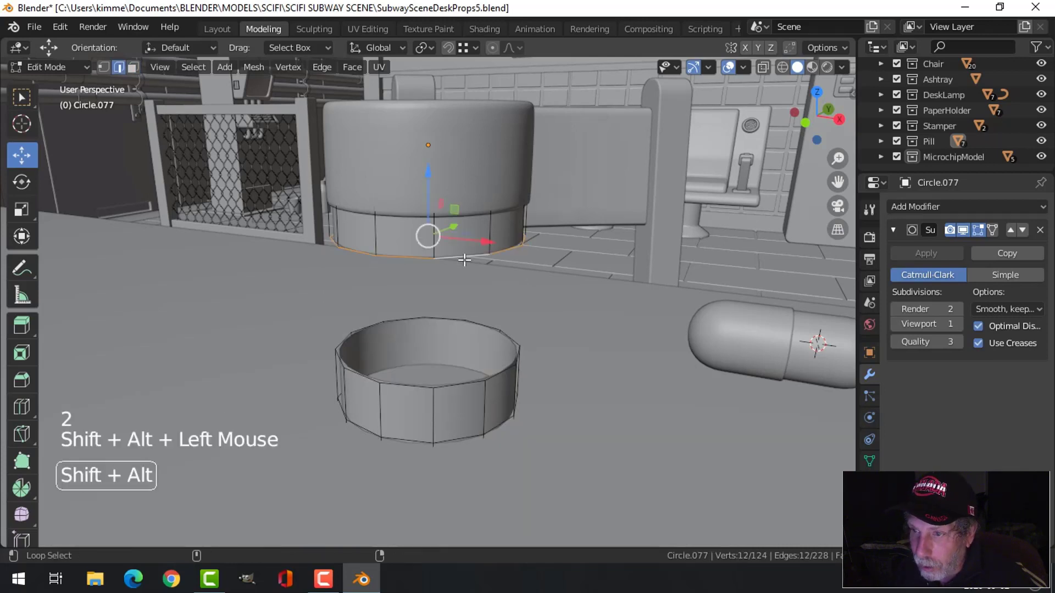
left_click(465, 384, "alt+shift")
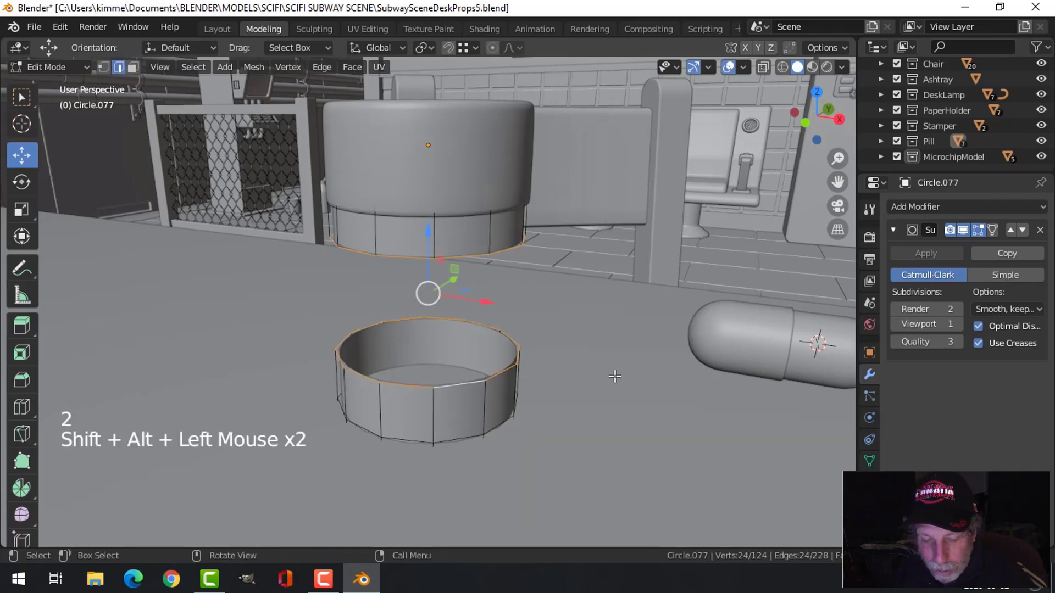
key("ctrl+e")
left_click(572, 226)
key("alt+a")
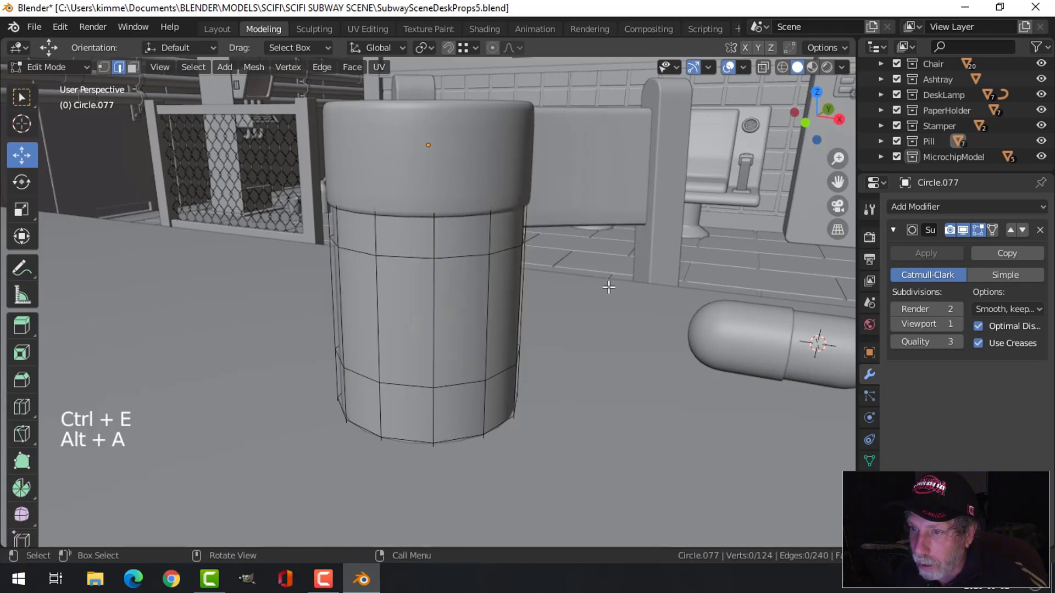
Spread the pill bottle's two middle edge loops apart by scaling them about 1.44 along Z, then return to Object Mode
left_click(455, 260, "alt+shift")
left_click(466, 383, "alt+shift")
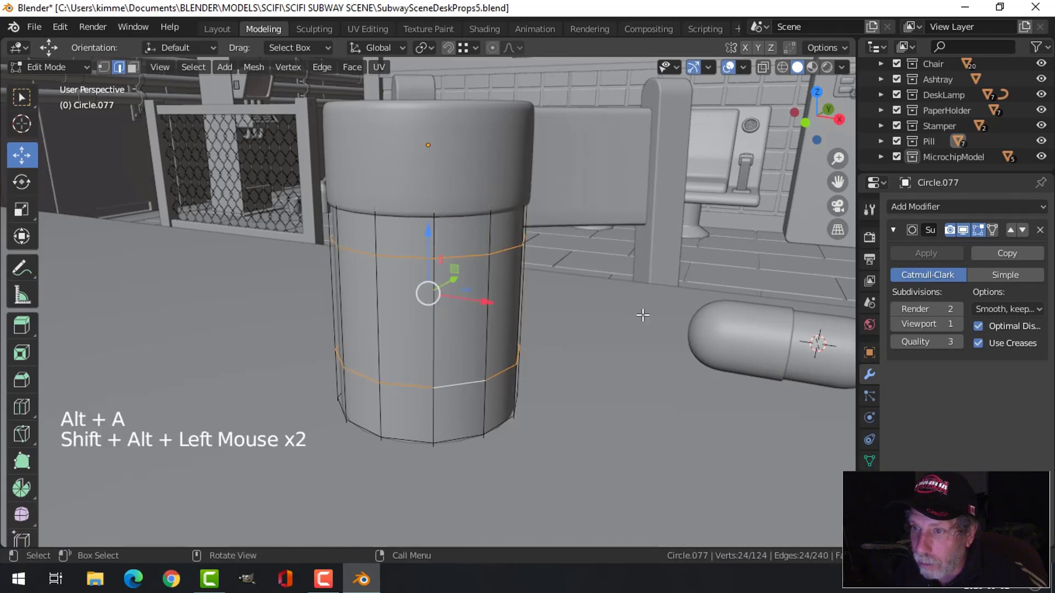
key("s")
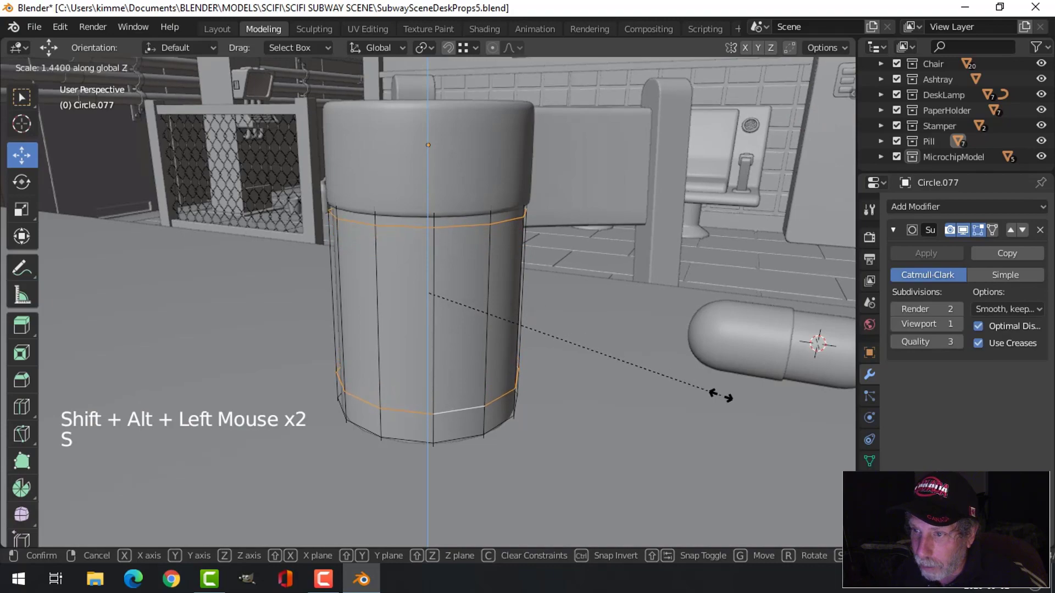
left_click(723, 395)
key("Tab")
scroll(569, 323, "down", 4)
key("alt+a")
Review the reworked pill bottle among the other props on the desk
scroll(511, 348, "down", 3)
middle_click_drag(511, 348, 472, 357)
scroll(489, 347, "down", 6)
mouse_move(472, 357)
middle_mouse_down()
mouse_move(435, 378)
mouse_move(465, 353)
mouse_move(454, 365)
middle_mouse_up()
scroll(435, 378, "up", 2)
scroll(437, 373, "down", 1)
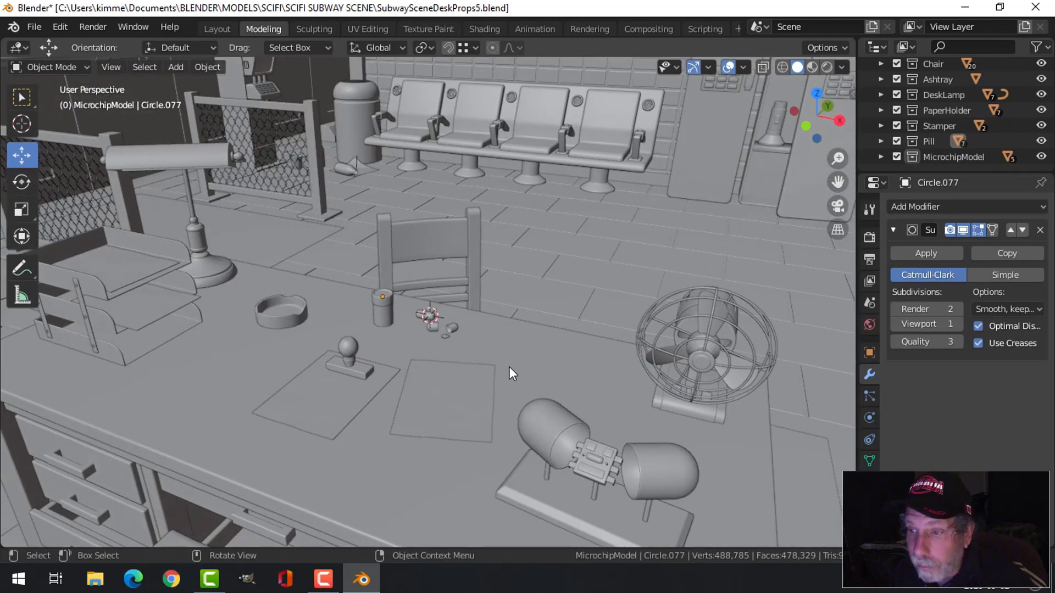
scroll(509, 367, "down", 1)
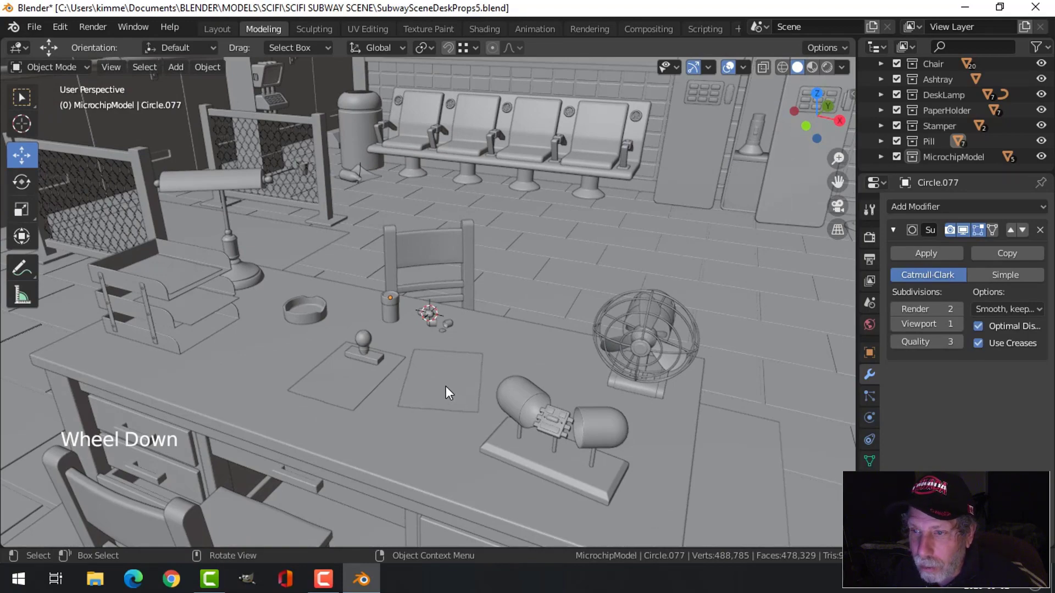
middle_click_drag(419, 400, 439, 382, "shift")
Snap the 3D cursor to the edge of the flat floor plane between the fence panels that lies nearest the chair
middle_click_drag(453, 347, 420, 335)
middle_click_drag(452, 161, 502, 248, "shift")
left_click(493, 189)
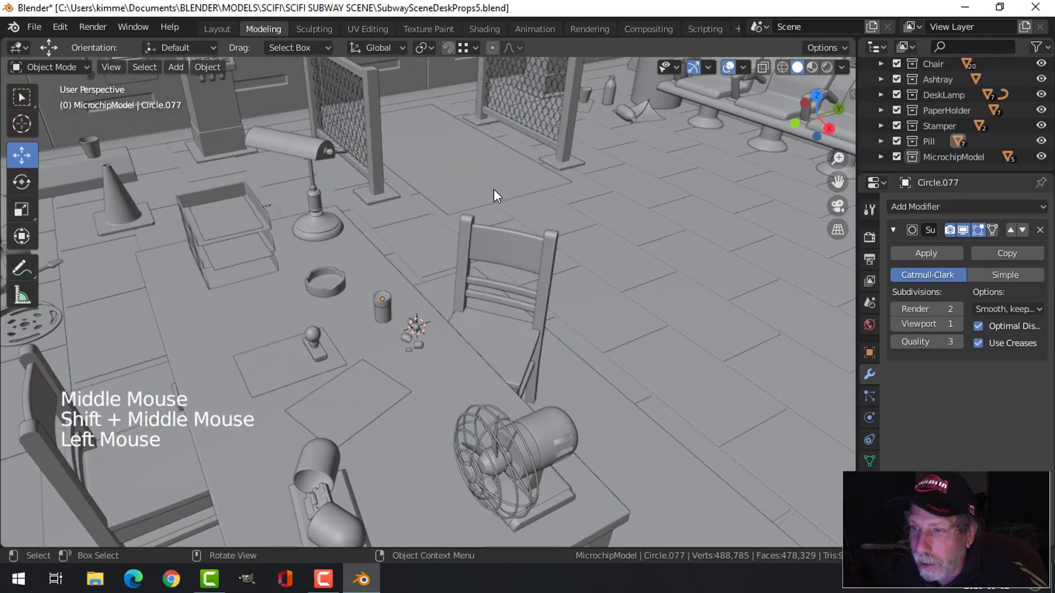
middle_click_drag(493, 189, 529, 292)
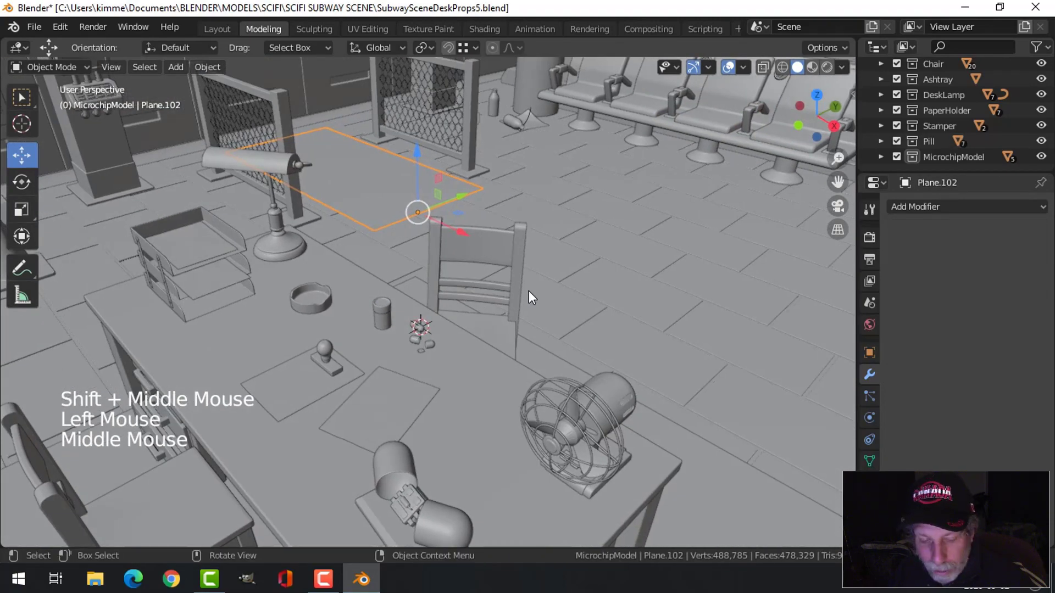
key("Tab")
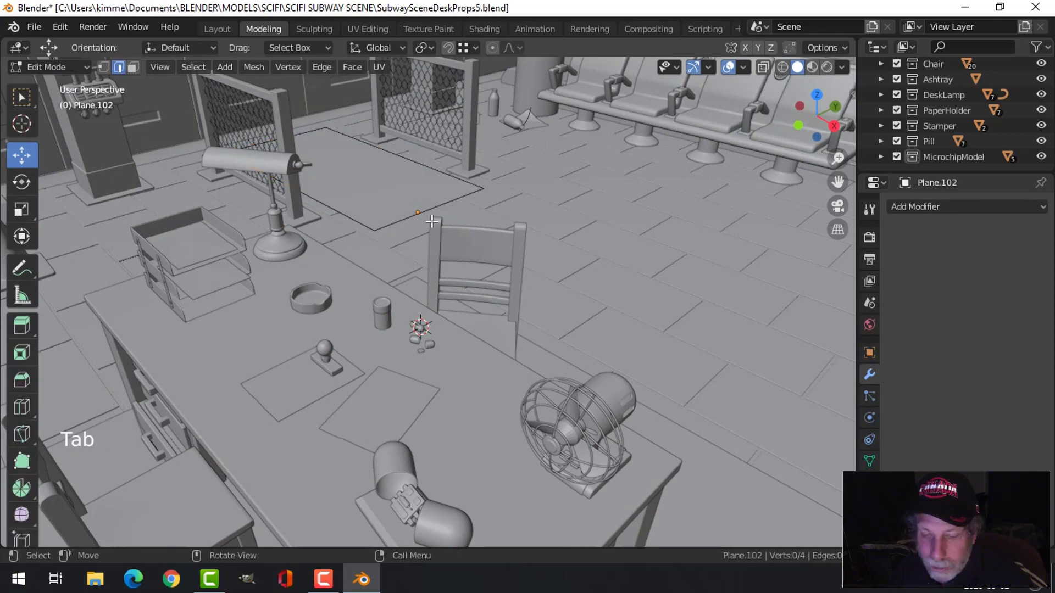
left_click(426, 206)
key("shift+s")
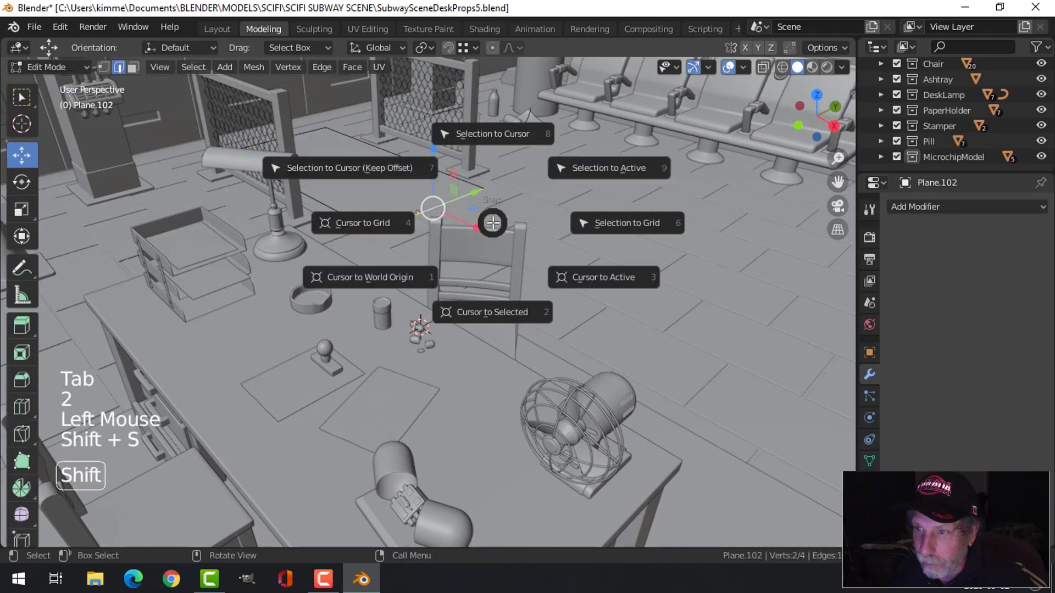
left_click(509, 316)
key("alt+a")
key("Tab")
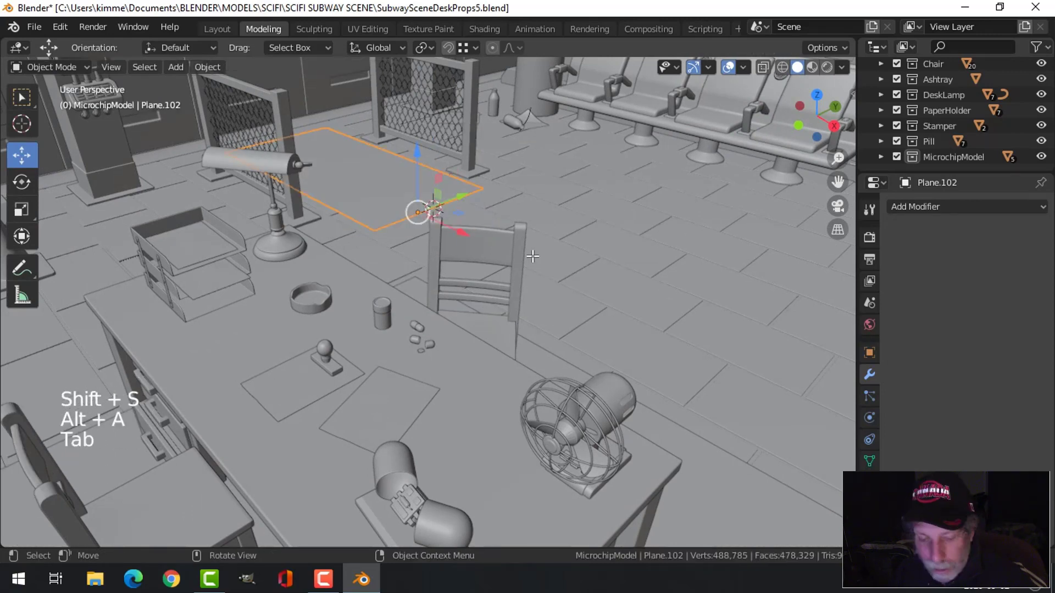
Add a mesh plane at the 3D cursor and raise it about 0.05 m above the floor
key("shift+a")
mouse_move(518, 249)
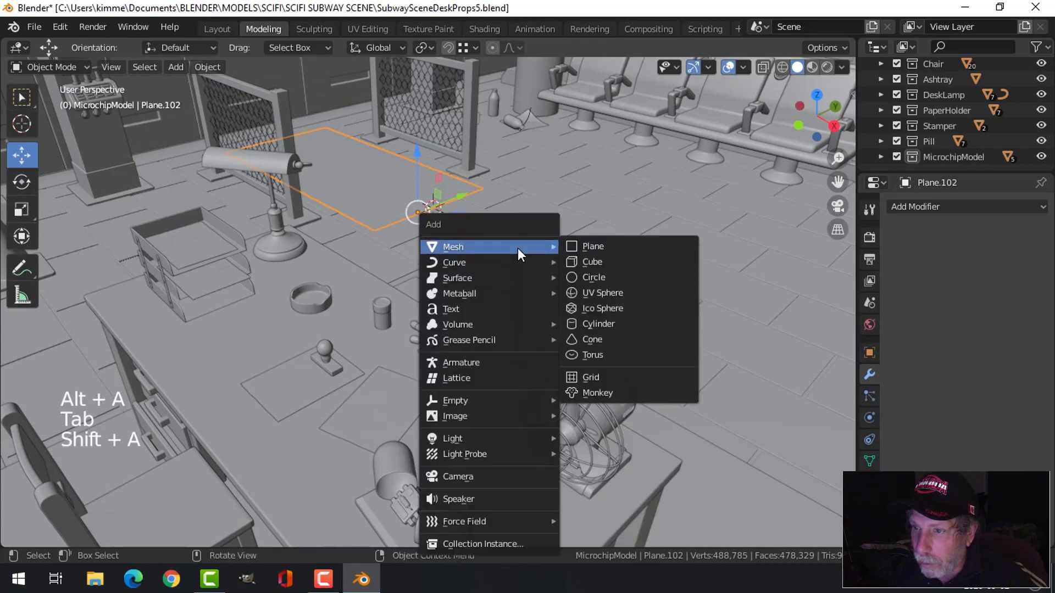
left_click(593, 244)
middle_click_drag(525, 229, 559, 225)
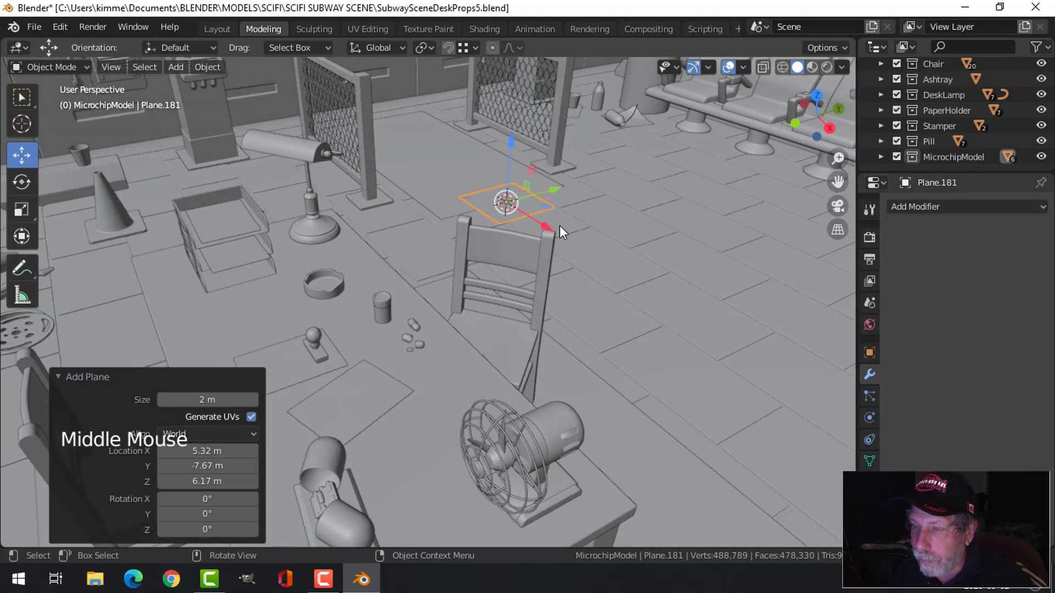
left_click_drag(512, 144, 511, 138)
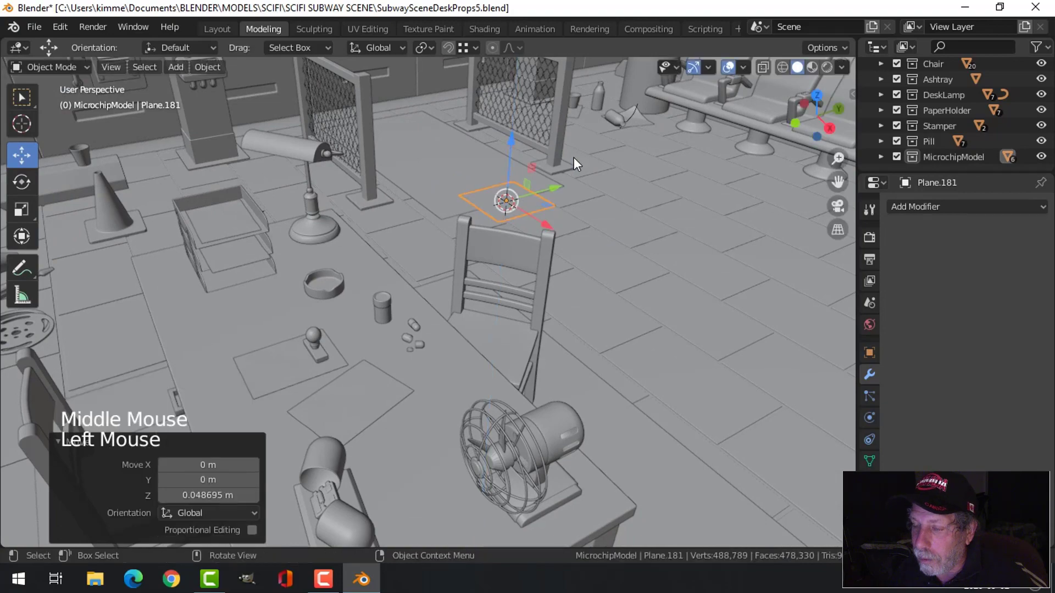
Shape the new plane into a narrow strip, scaling about 0.53 in X, 1.58 in Y and 0.95 overall
key("Tab")
middle_click_drag(575, 240, 621, 236)
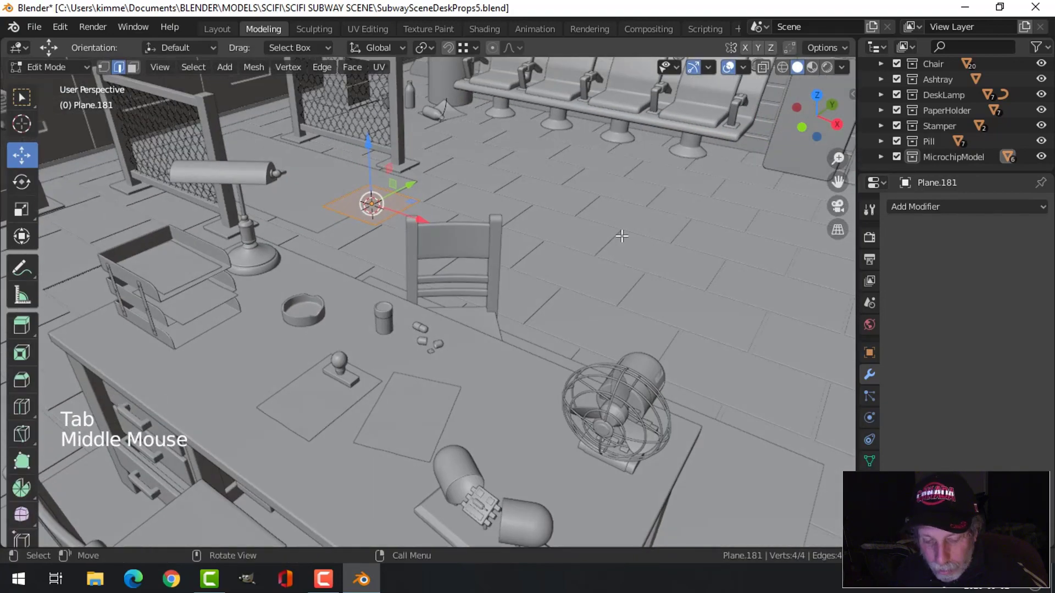
key("s")
left_click(502, 227)
middle_click_drag(503, 227, 420, 231)
key("s")
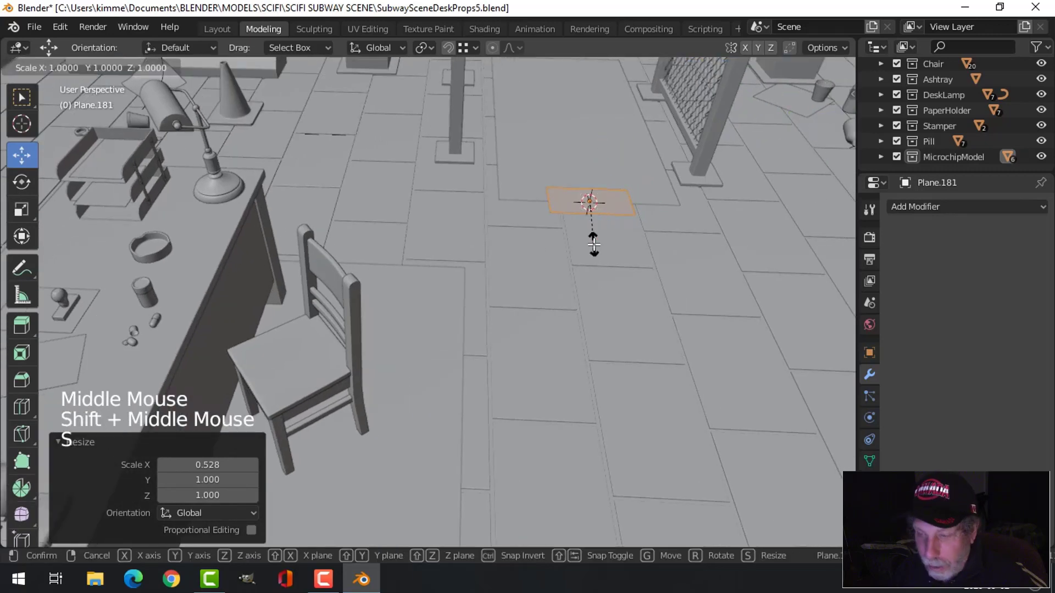
key("y")
left_click(643, 236)
middle_click_drag(647, 236, 629, 246)
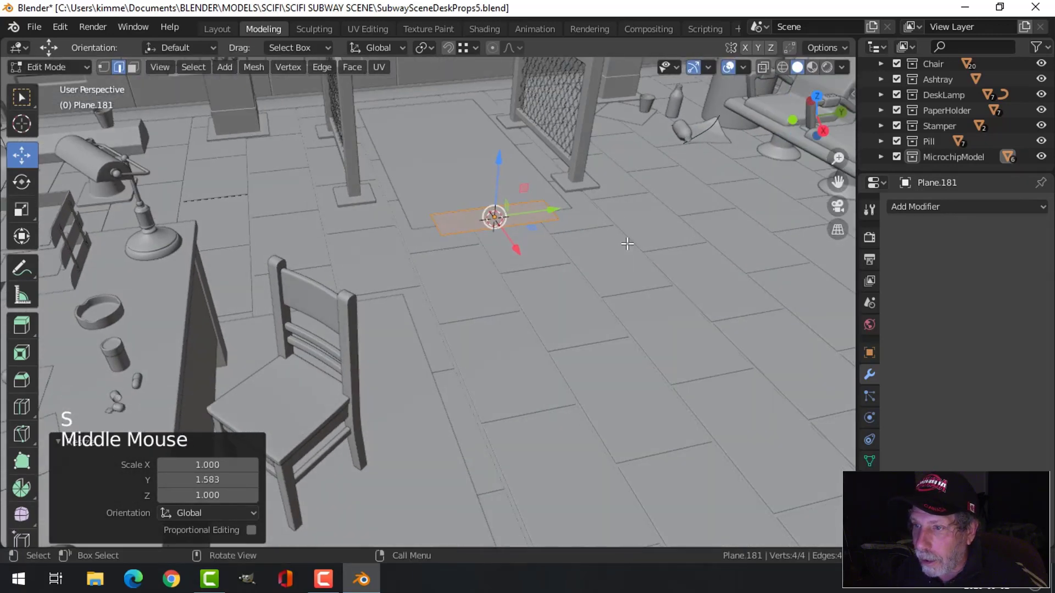
key("s")
left_click(618, 239)
middle_click_drag(556, 252, 472, 227)
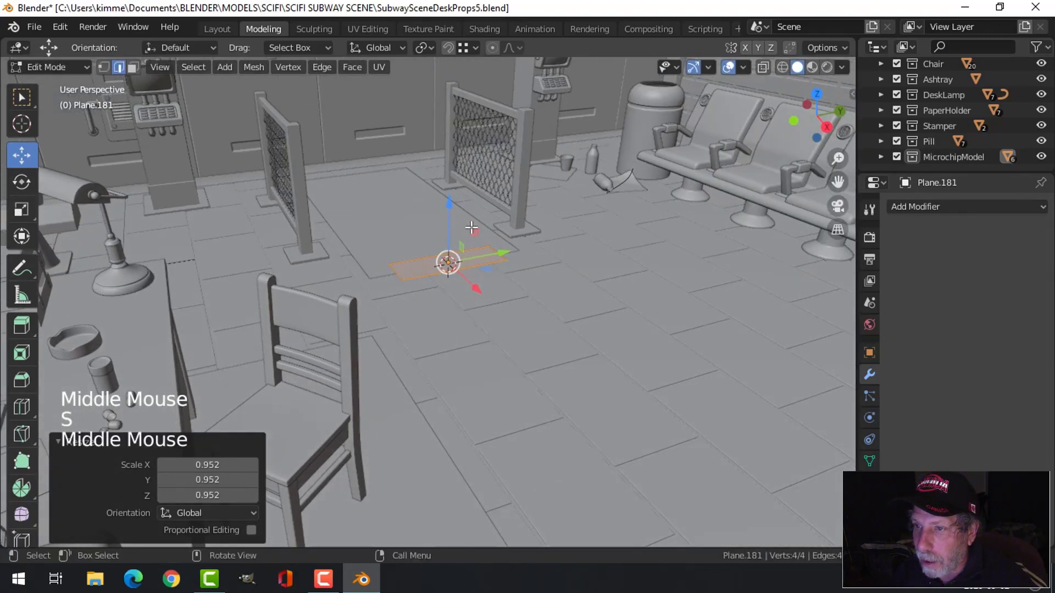
Extrude the strip upward about 1.71 m to form a box
left_click(449, 204)
middle_click_drag(468, 277, 454, 294)
key("e")
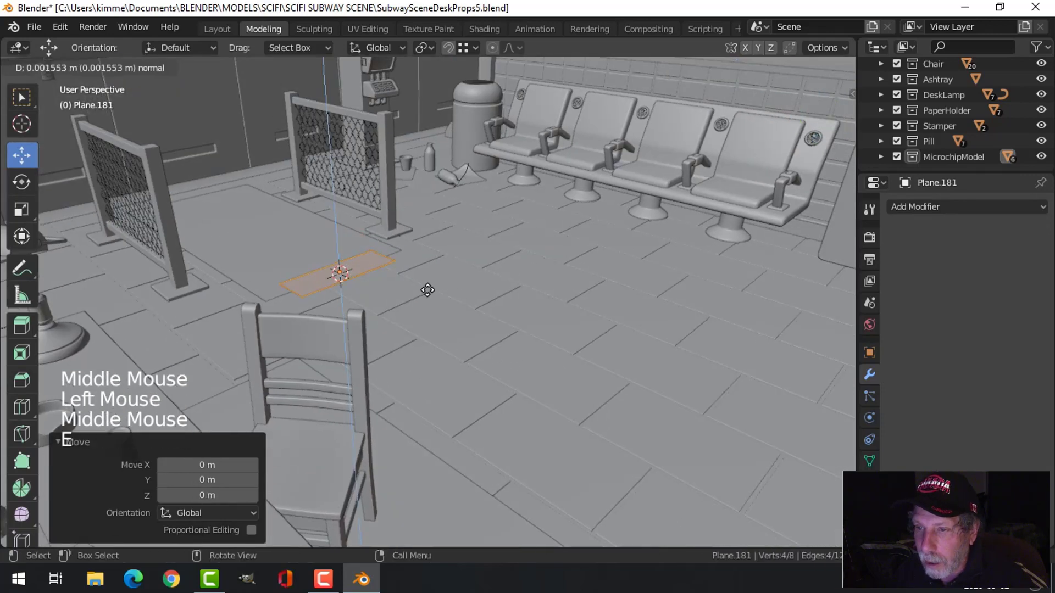
left_click(484, 250)
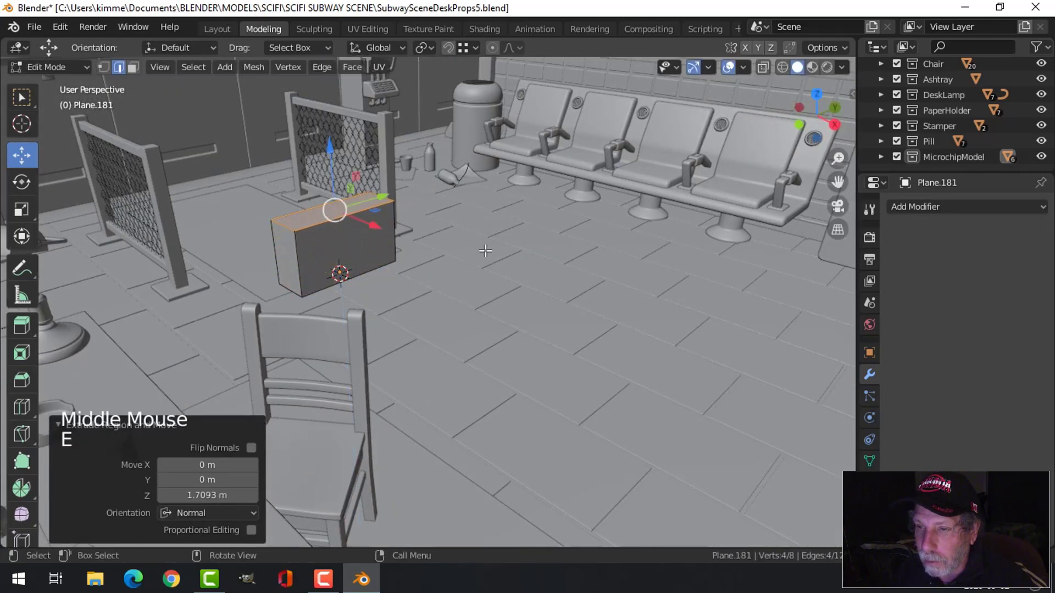
Scale the whole box uniformly to about 0.725 and narrow it to about 0.61 along X
key("a")
middle_click_drag(484, 250, 450, 313)
key("s")
left_click(481, 262)
key("s")
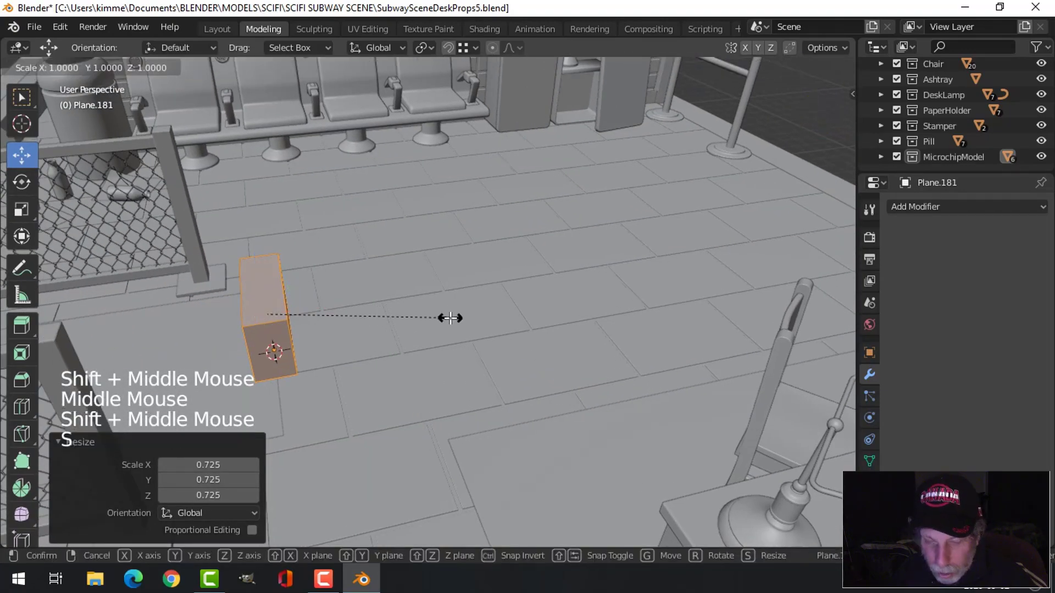
key("x")
left_click(380, 312)
middle_click_drag(379, 313, 653, 326)
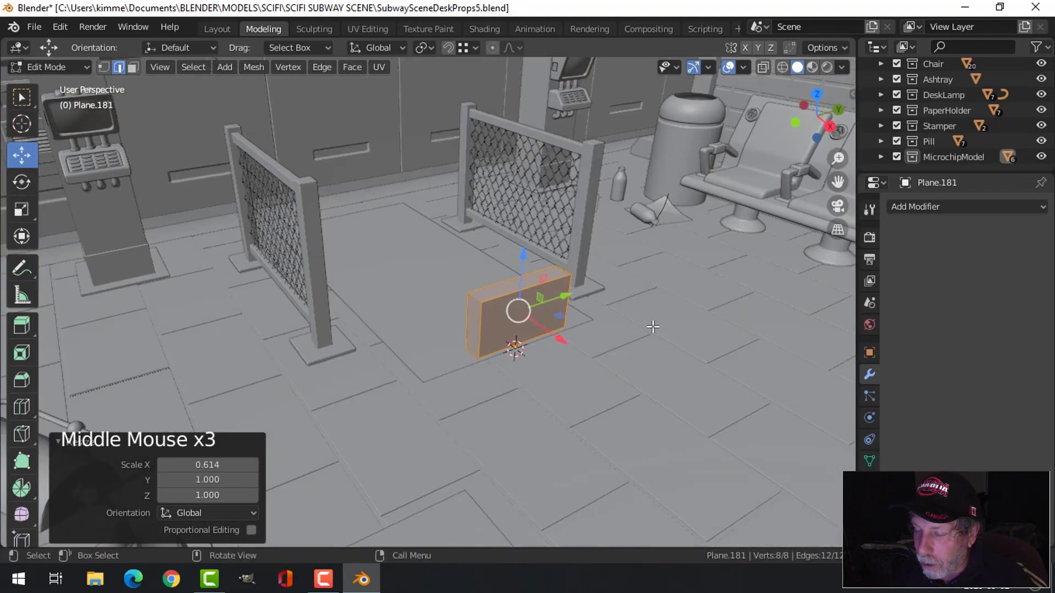
Return to Object Mode and isolate the box by hiding all other objects, with the view framed on it
key("Tab")
middle_click_drag(582, 330, 540, 328, "shift")
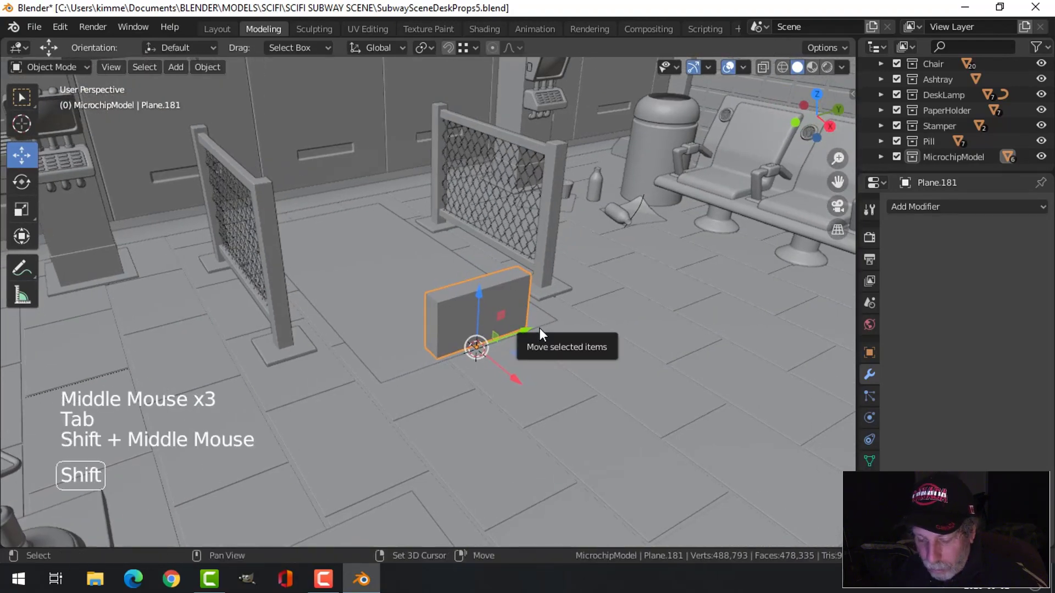
key("shift+h")
key("KP_Decimal")
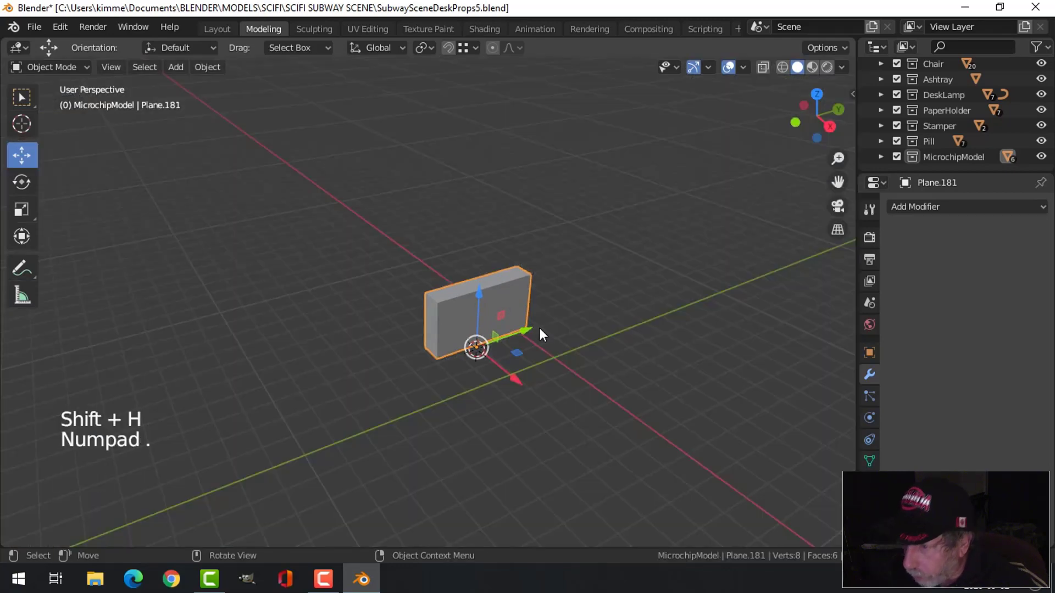
scroll(540, 328, "down", 3)
middle_click_drag(539, 328, 460, 348)
Make the whole box slightly thinner by scaling its geometry along the X axis
key("Tab")
key("a")
key("s")
left_click(513, 327)
key("alt+a")
Rotate all of the box's geometry 90° about Z and 90° about X so it lies flat
key("2")
key("a")
middle_click_drag(492, 302, 521, 256)
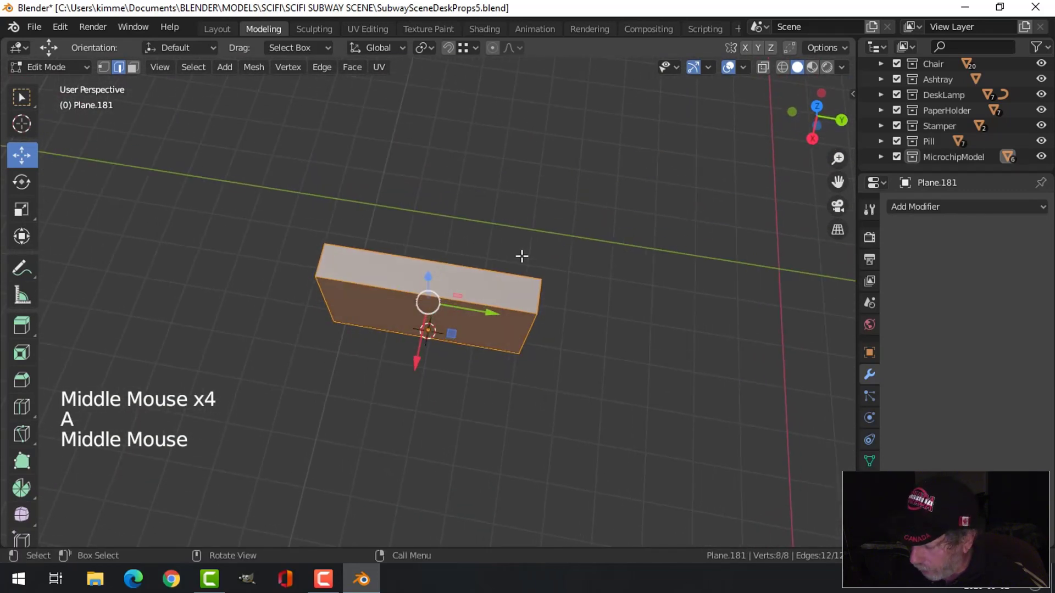
key("KP_1")
scroll(506, 314, "up", 1)
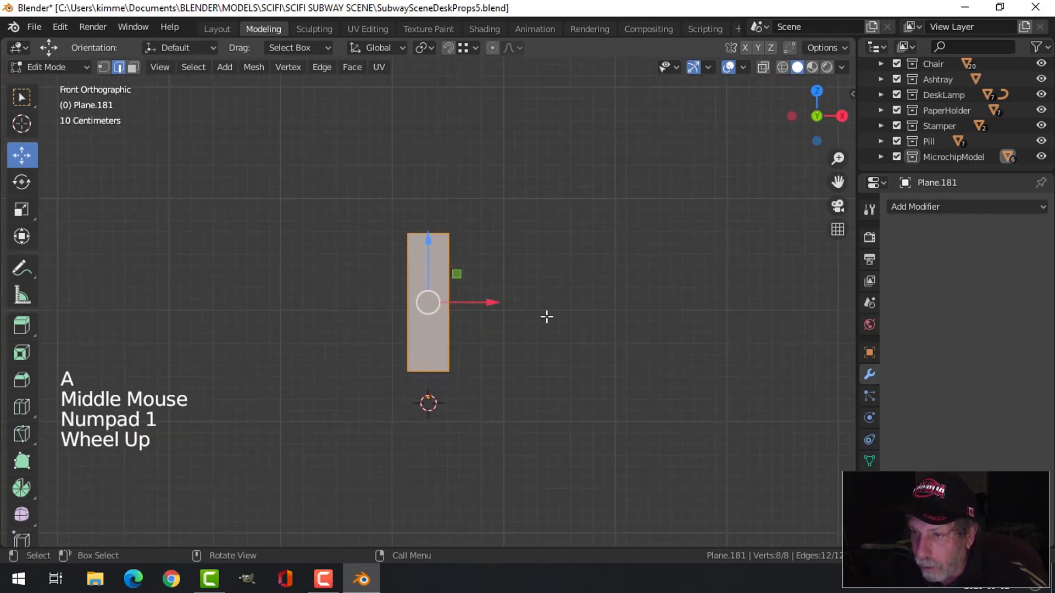
type("r")
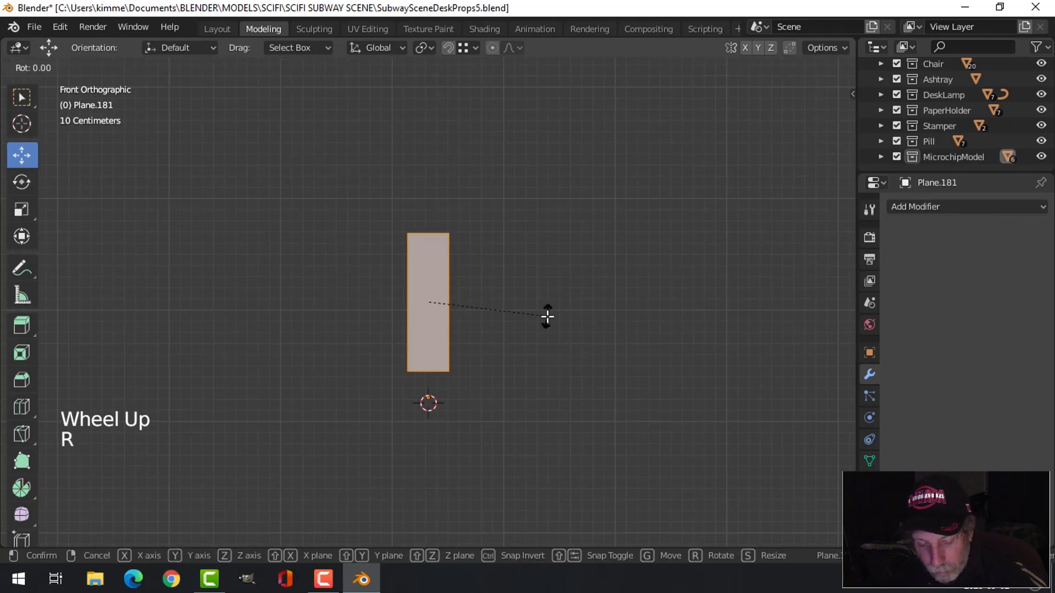
type("z90")
key("Return")
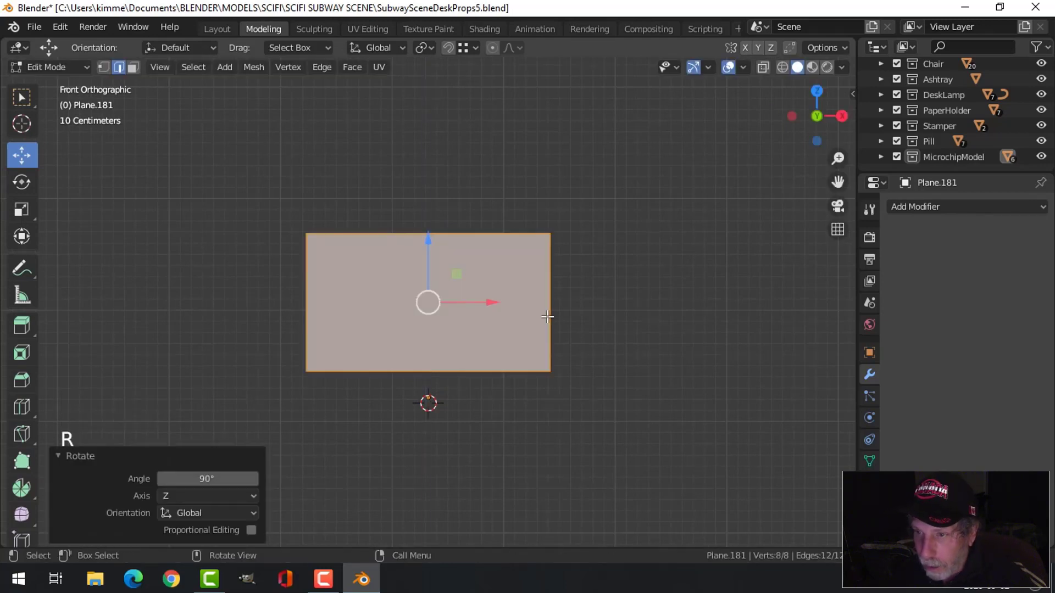
type("rx90")
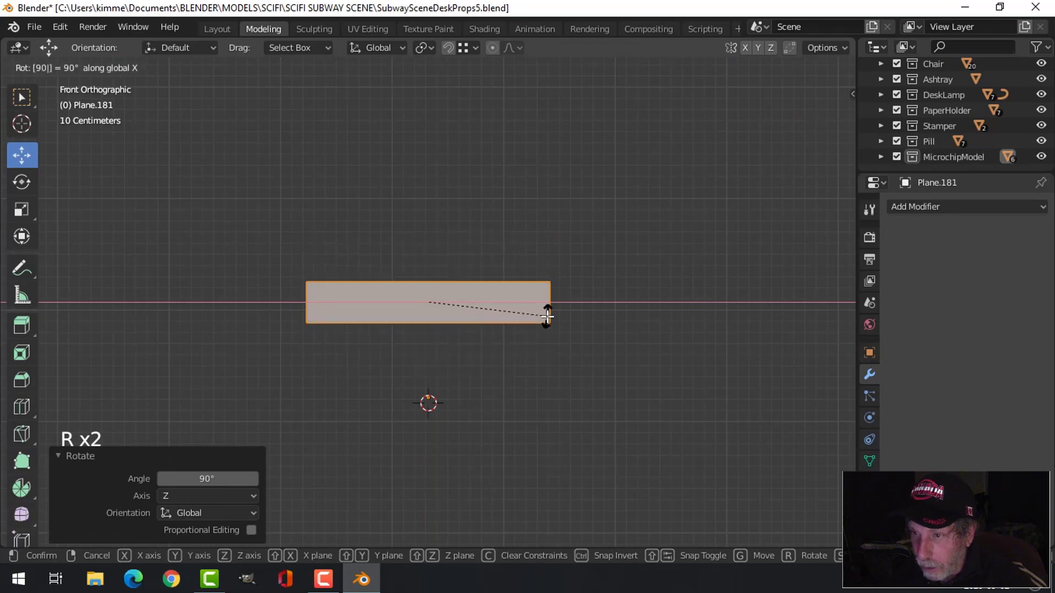
key("Return")
key("KP_7")
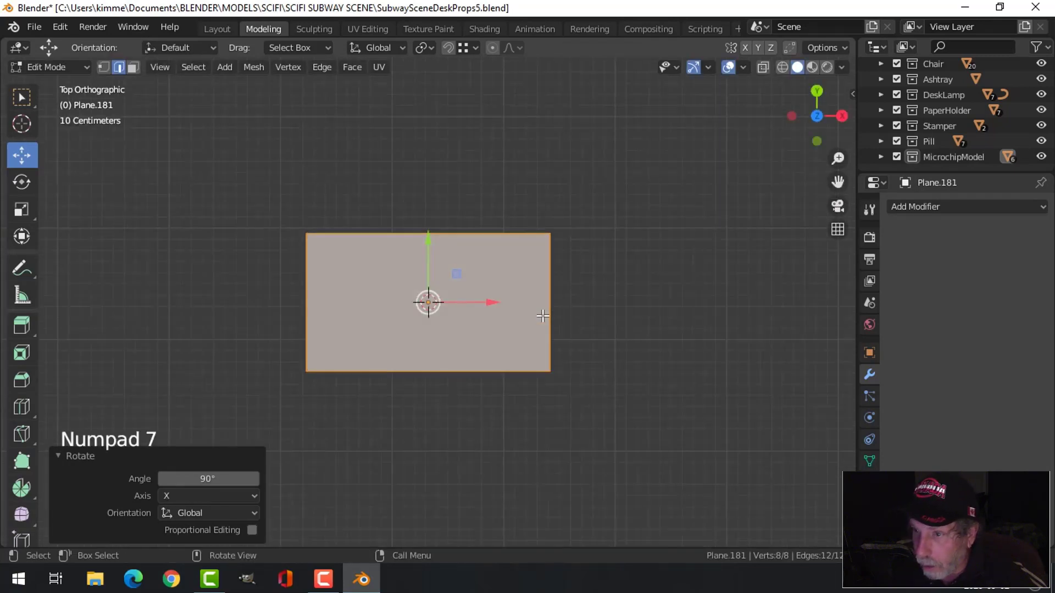
Add a centred loop cut across the box's length and bevel it into two loops near the box's ends
middle_click_drag(542, 316, 494, 294)
key("KP_1")
scroll(505, 267, "up", 1)
key("alt+a")
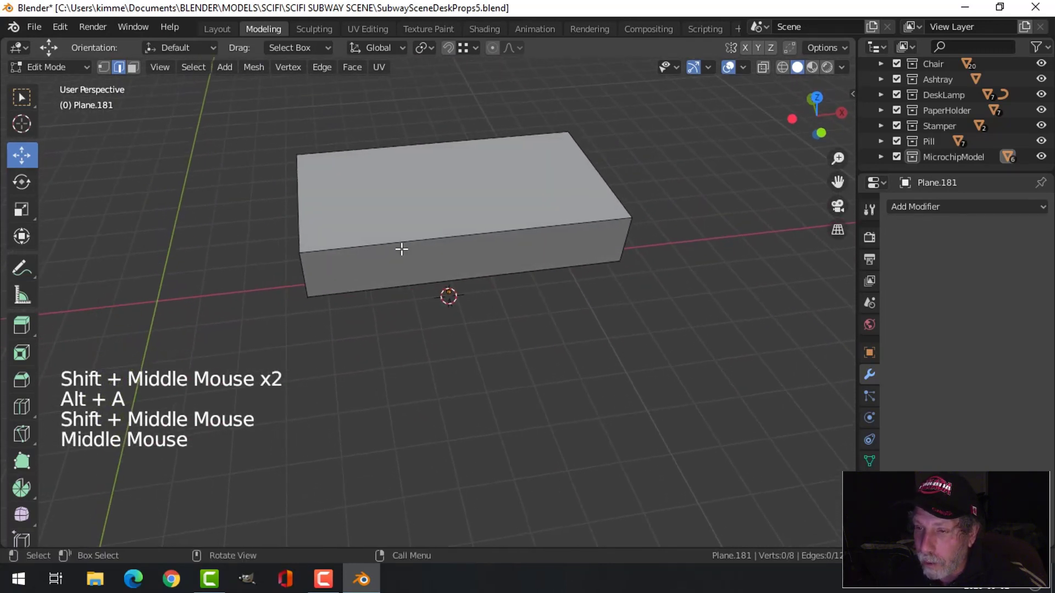
key("ctrl+r")
left_click(431, 241)
right_click(561, 278)
middle_click_drag(561, 278, 579, 313)
key("ctrl+b")
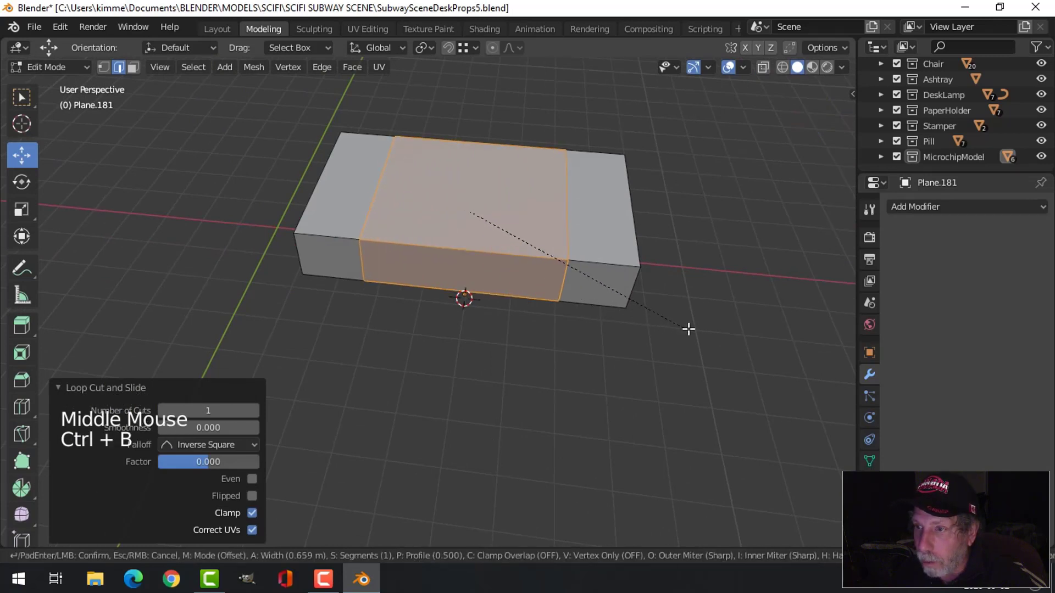
left_click(691, 330)
Bevel both edge loops into narrow bands with a width of about 0.11 m and one segment
key("alt+a")
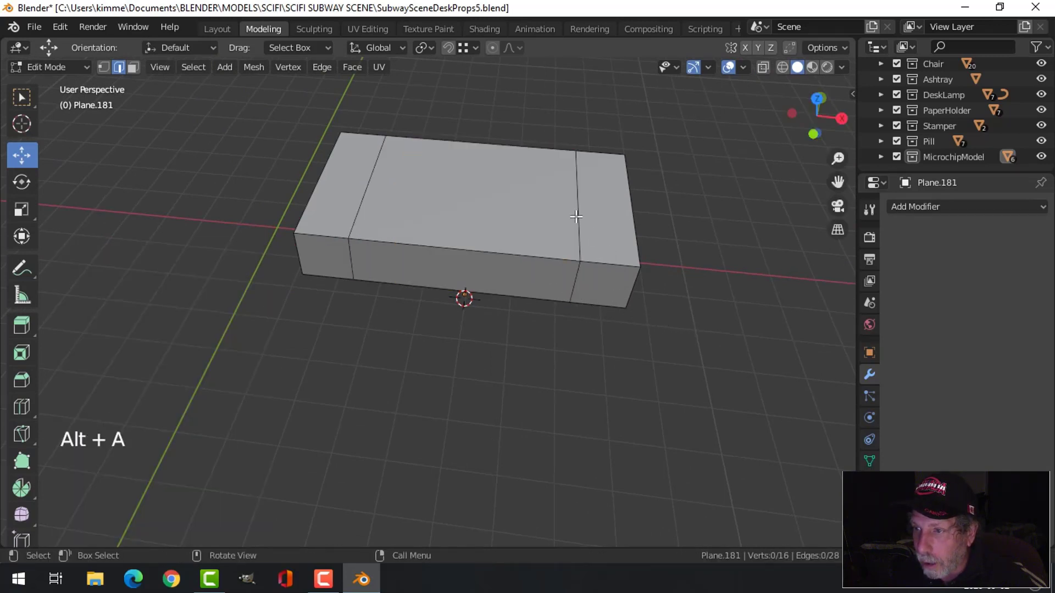
left_click(574, 217, "alt+shift")
left_click(366, 181, "alt+shift")
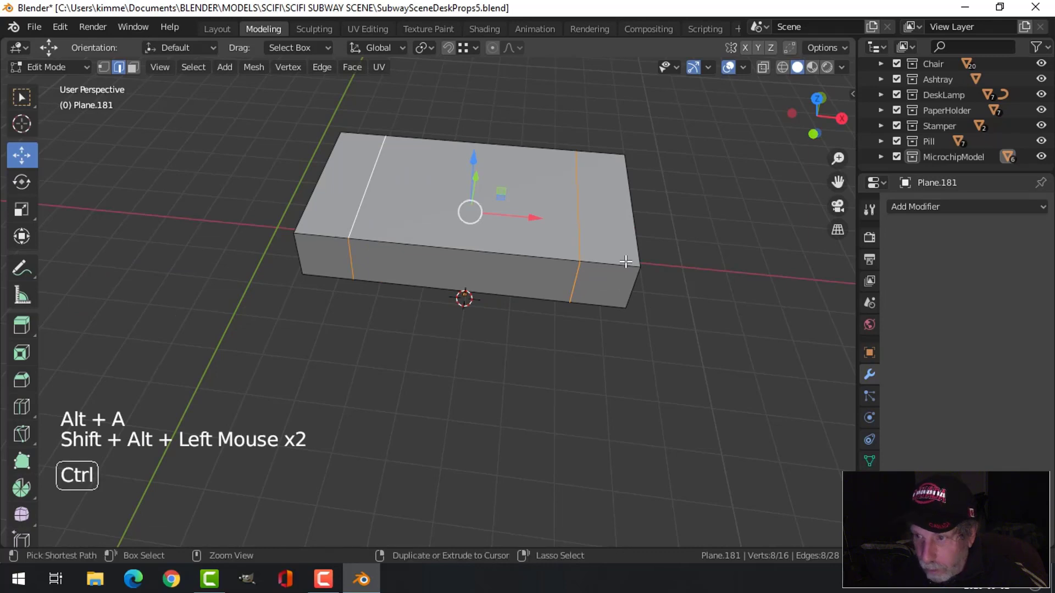
key("ctrl+b")
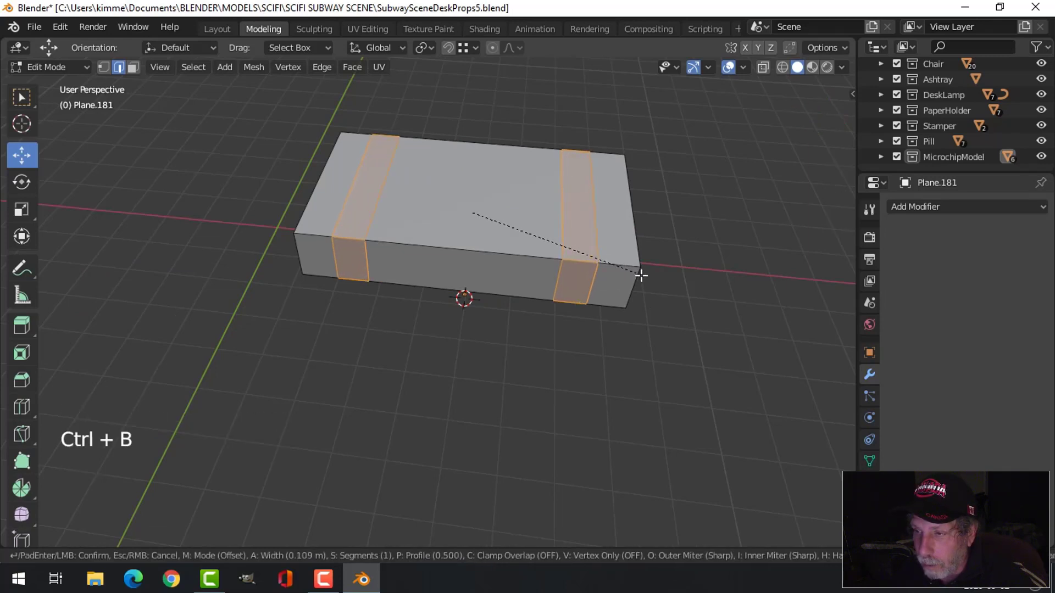
left_click(638, 275)
Delete all the faces on the underside of the box
middle_click_drag(541, 278, 412, 264)
key("alt+a")
key("3")
key("c")
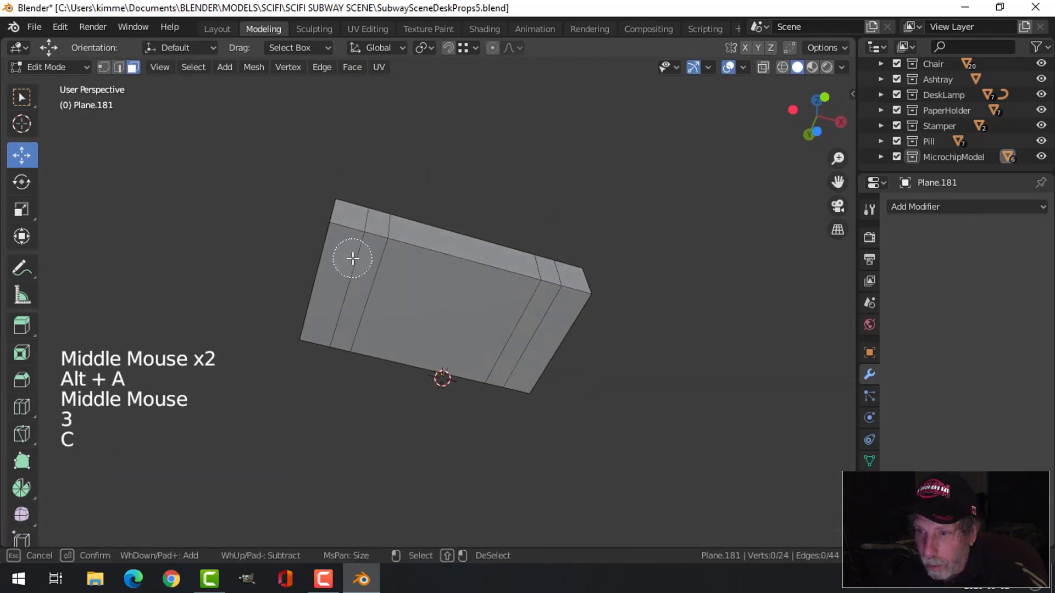
mouse_move(348, 254)
left_mouse_down()
mouse_move(341, 292)
mouse_move(526, 312)
left_mouse_up()
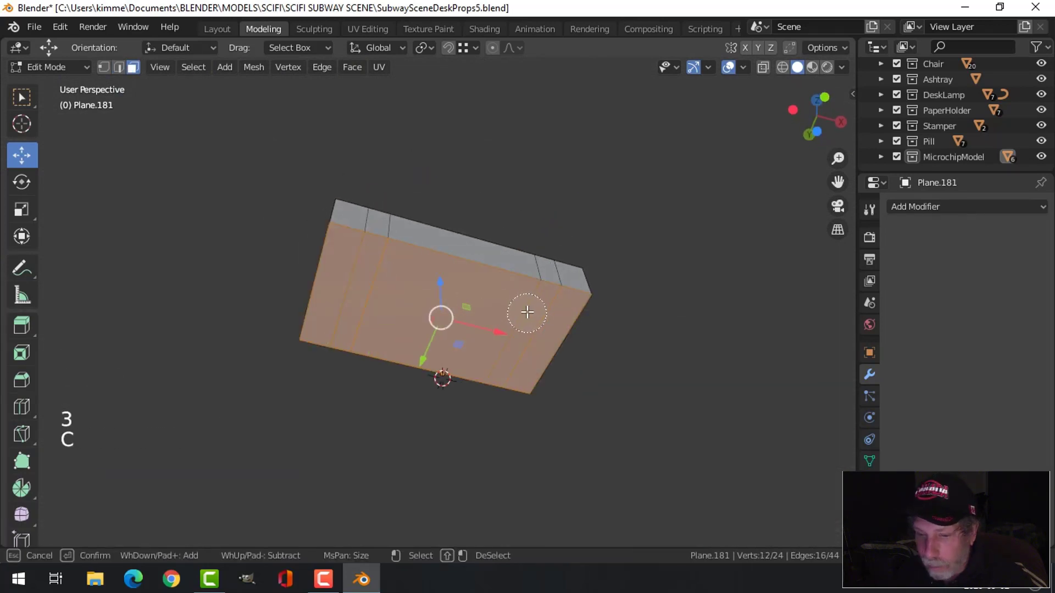
key("Escape")
middle_click_drag(598, 250, 559, 318)
key("x")
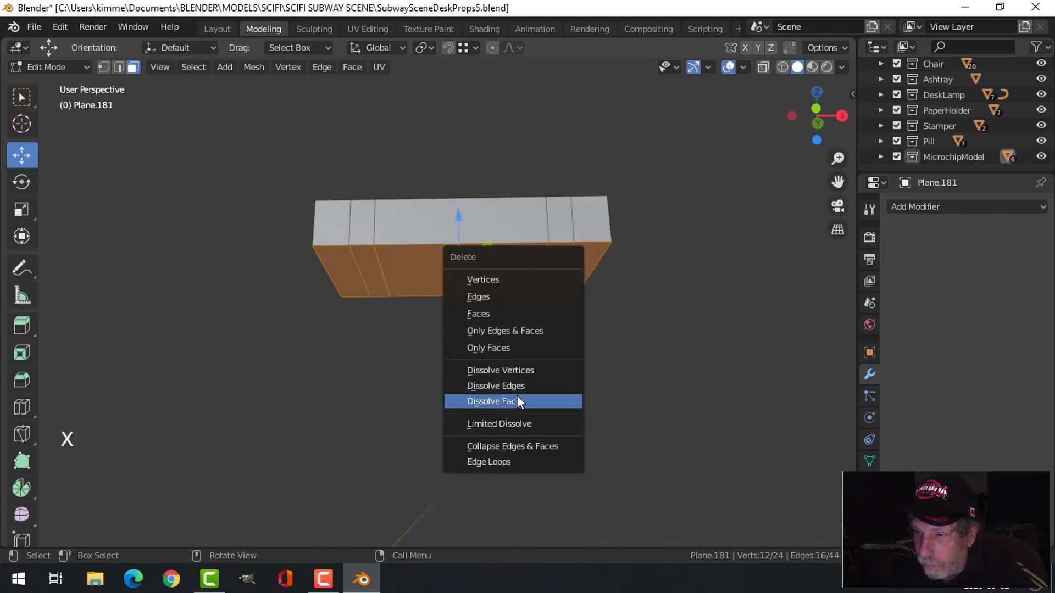
left_click(509, 330)
middle_click_drag(605, 259, 539, 344)
middle_click_drag(539, 343, 579, 337)
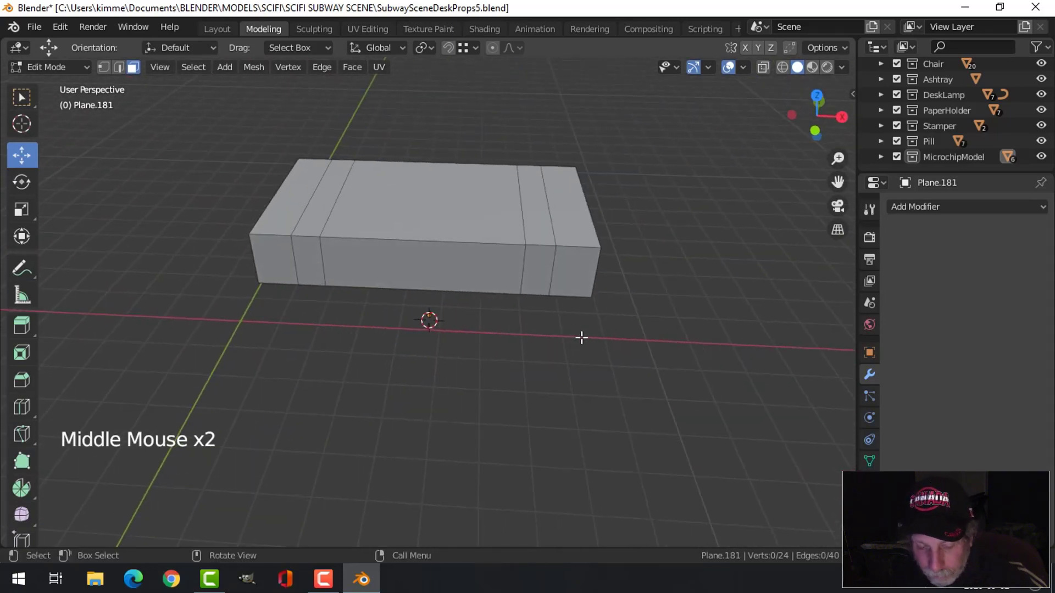
Duplicate the faces of both narrow bands in place and separate them into their own object
key("3")
left_click(539, 246, "alt+shift")
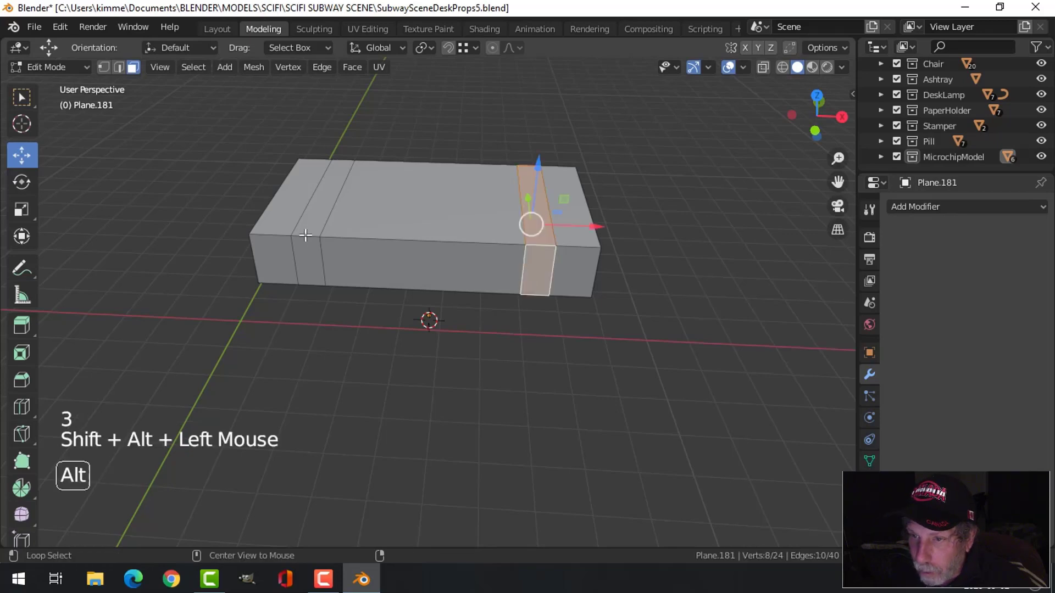
left_click(307, 257, "alt+shift")
middle_click_drag(566, 306, 590, 319)
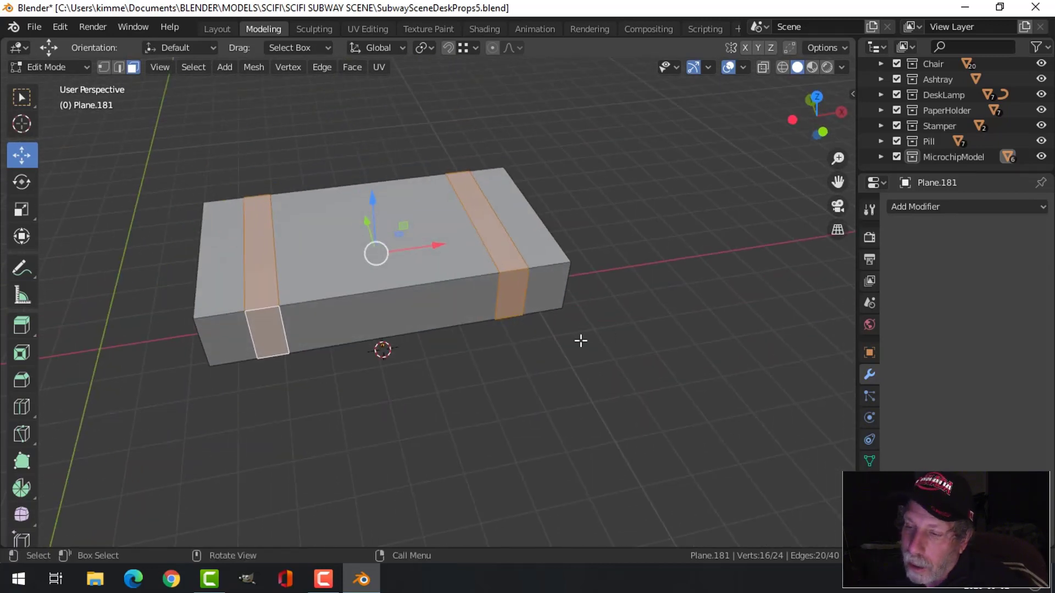
middle_click_drag(581, 341, 519, 347)
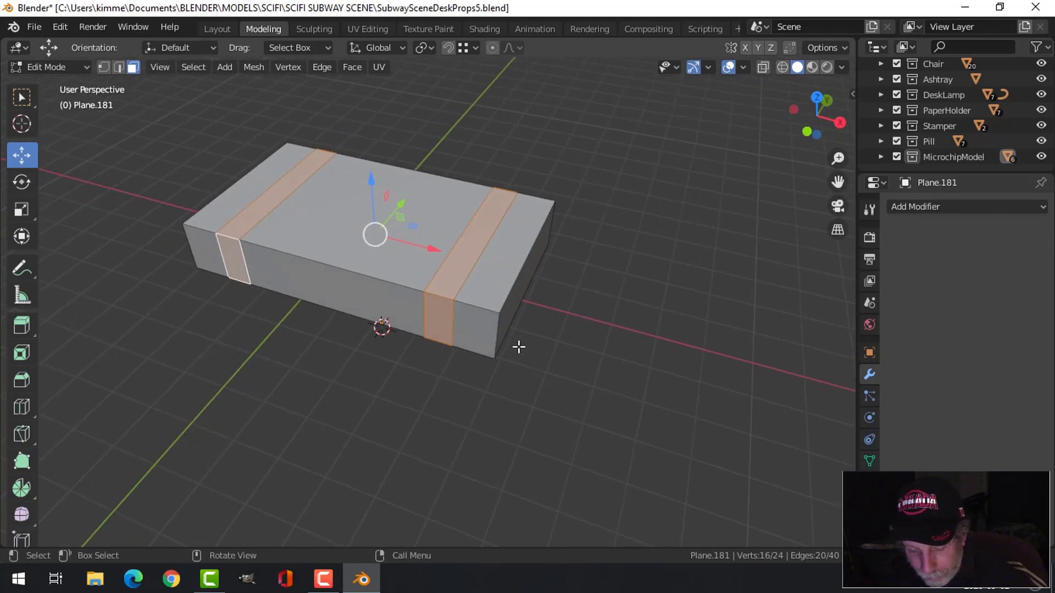
key("shift+d")
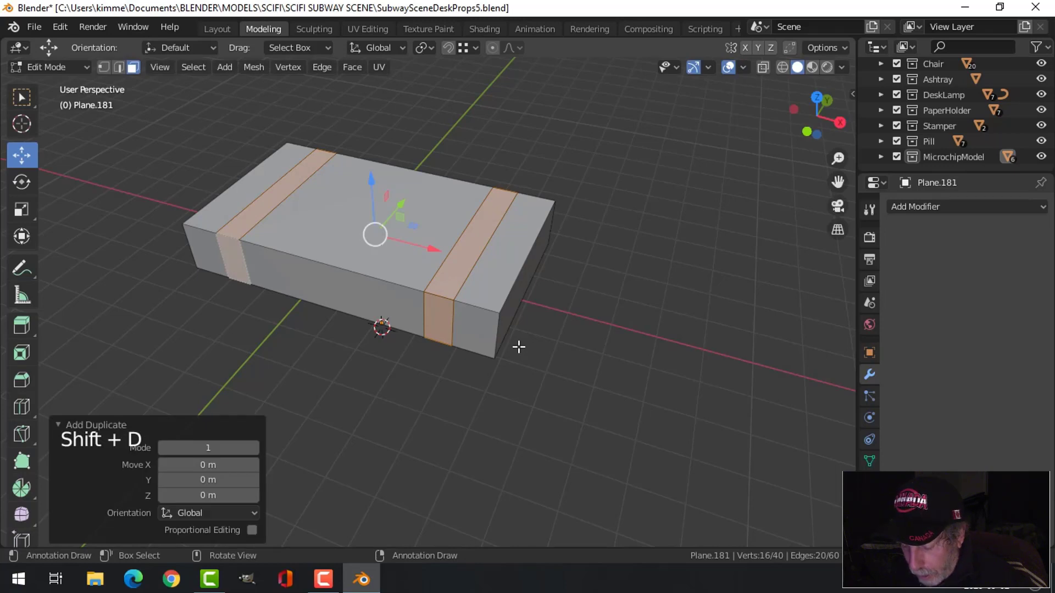
key("p")
left_click(518, 348)
key("Tab")
Hide the separated bands and dissolve the four edge loops running across the box
left_click(450, 272)
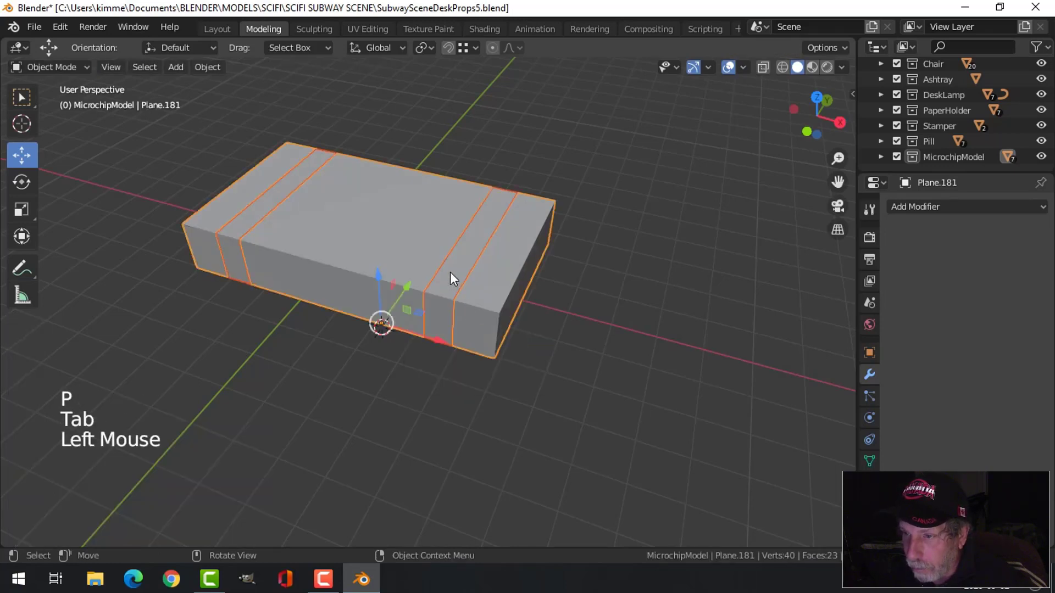
key("h")
left_click(474, 282)
key("Tab")
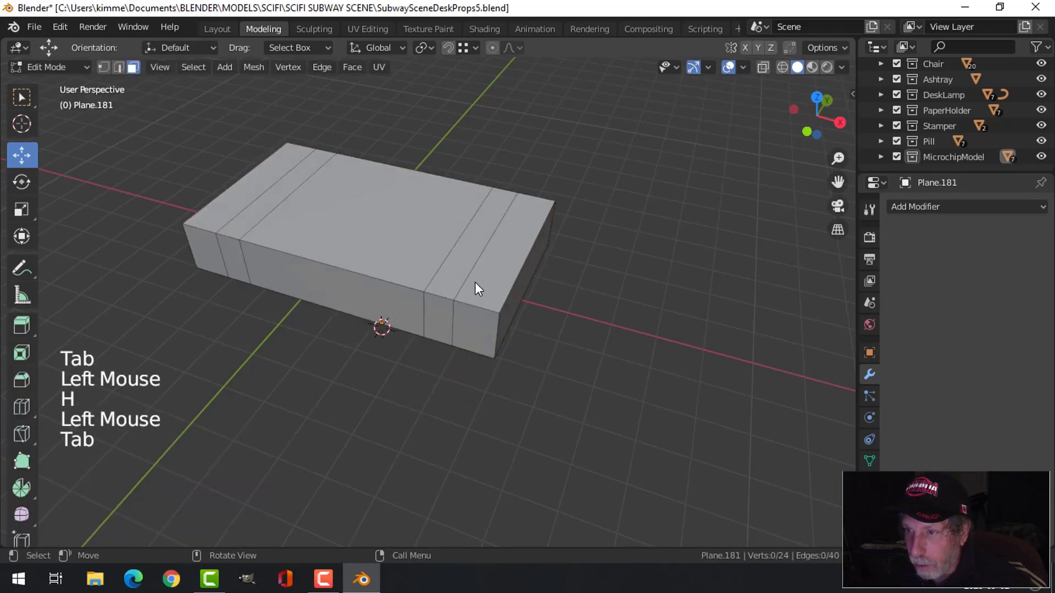
key("2")
left_click(458, 257, "alt+shift")
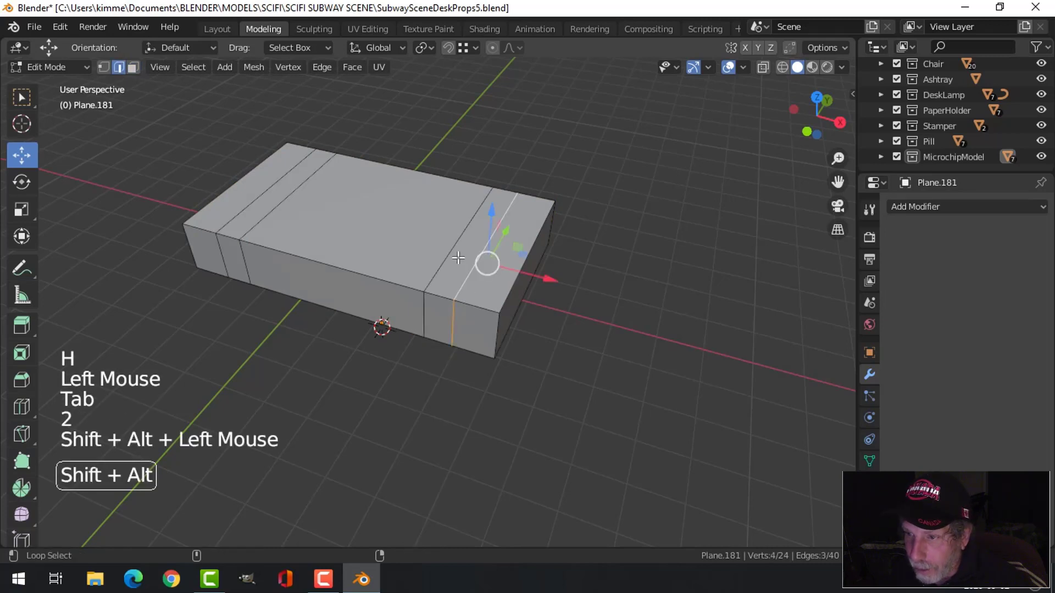
left_click(449, 250, "alt+shift")
left_click(270, 208, "alt+shift")
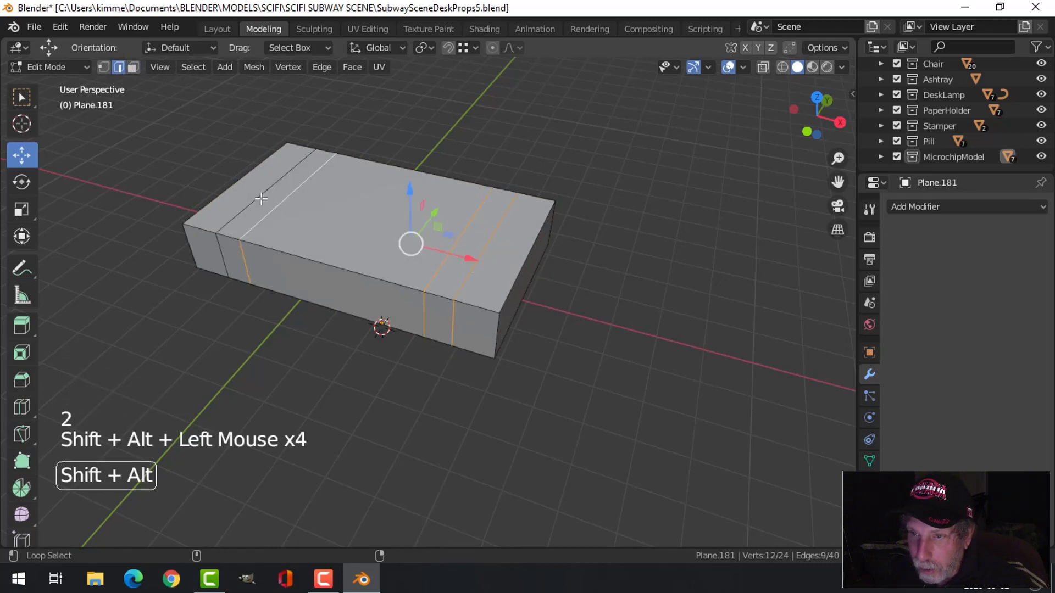
left_click(248, 206, "alt+shift")
key("x")
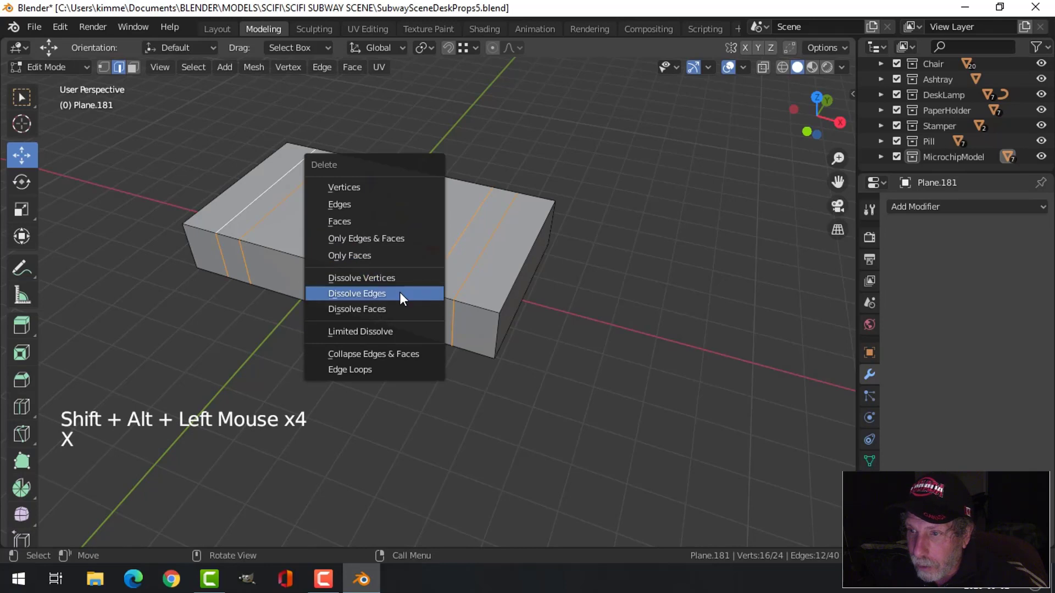
left_click(400, 293)
Return to Object Mode, unhide everything, and isolate the box together with its separated bands
key("Tab")
key("alt+h")
key("alt+a")
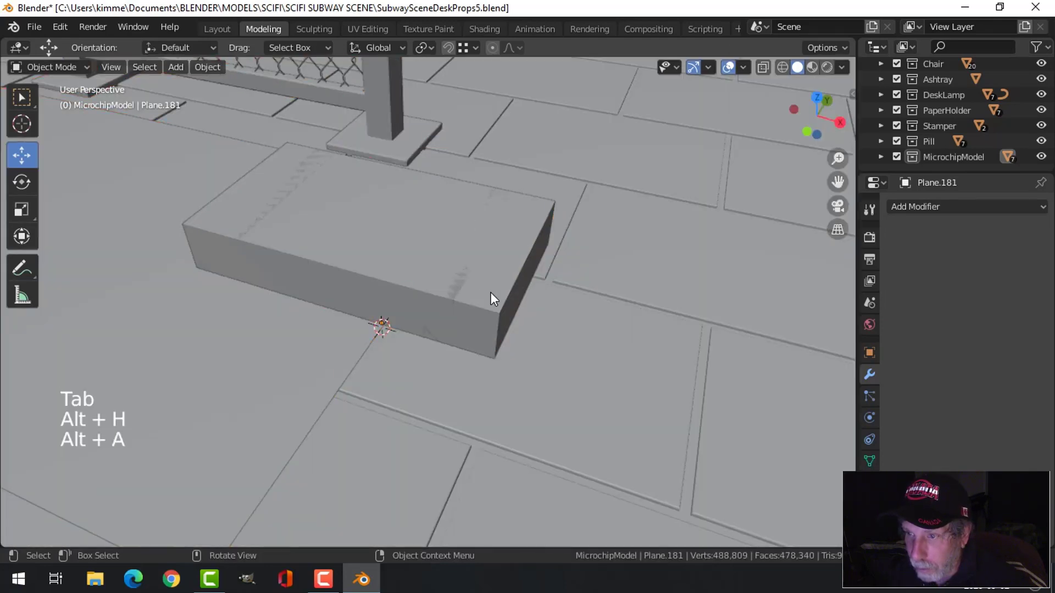
left_click(465, 280)
left_click(471, 269, "shift")
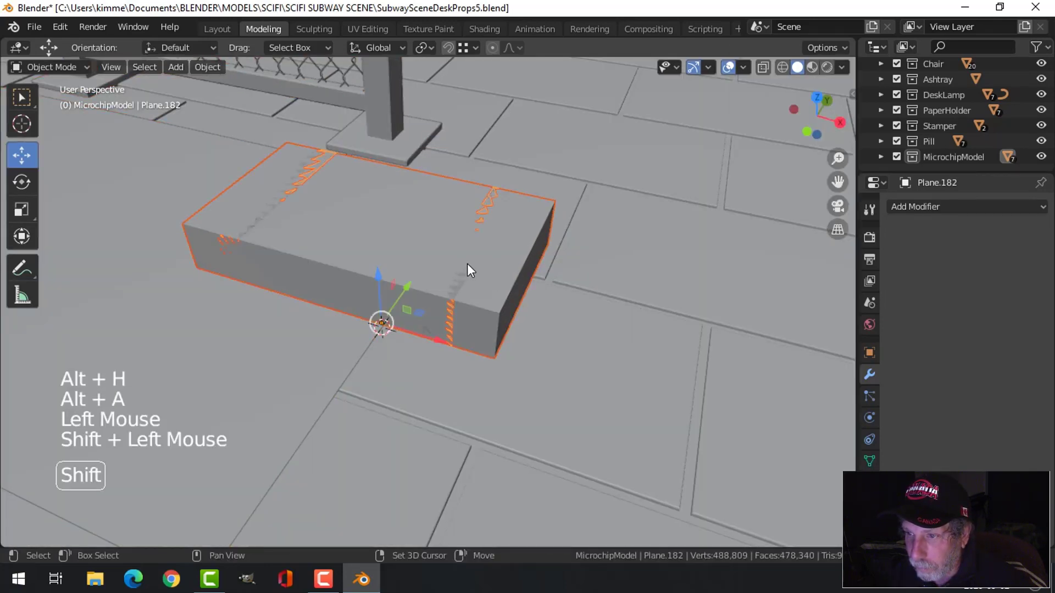
key("shift+h")
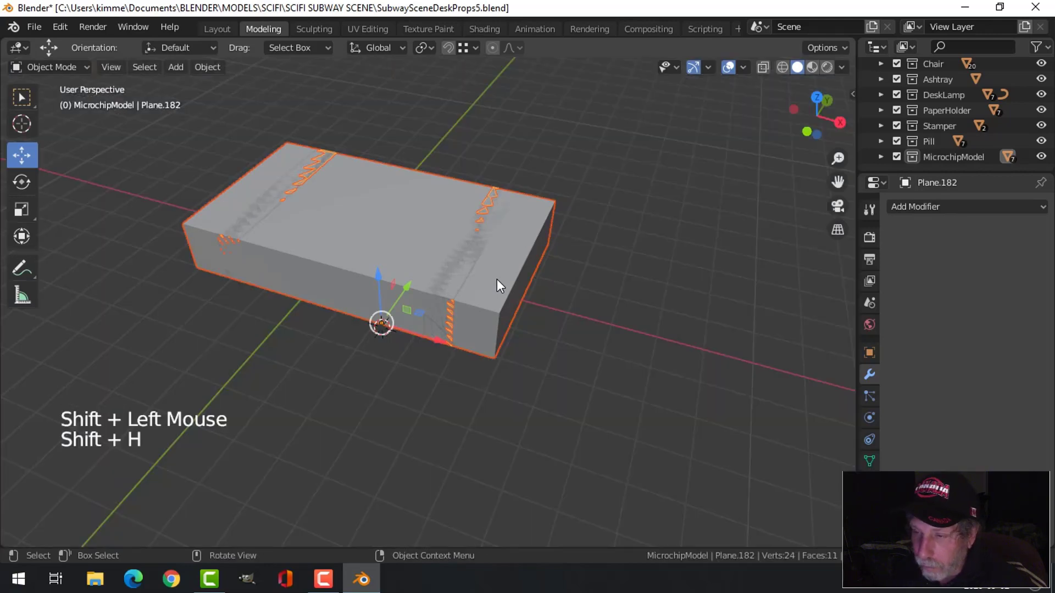
Extrude all faces of the separated bands and fatten them outward about 0.034 to form raised straps
key("alt+a")
left_click(448, 313)
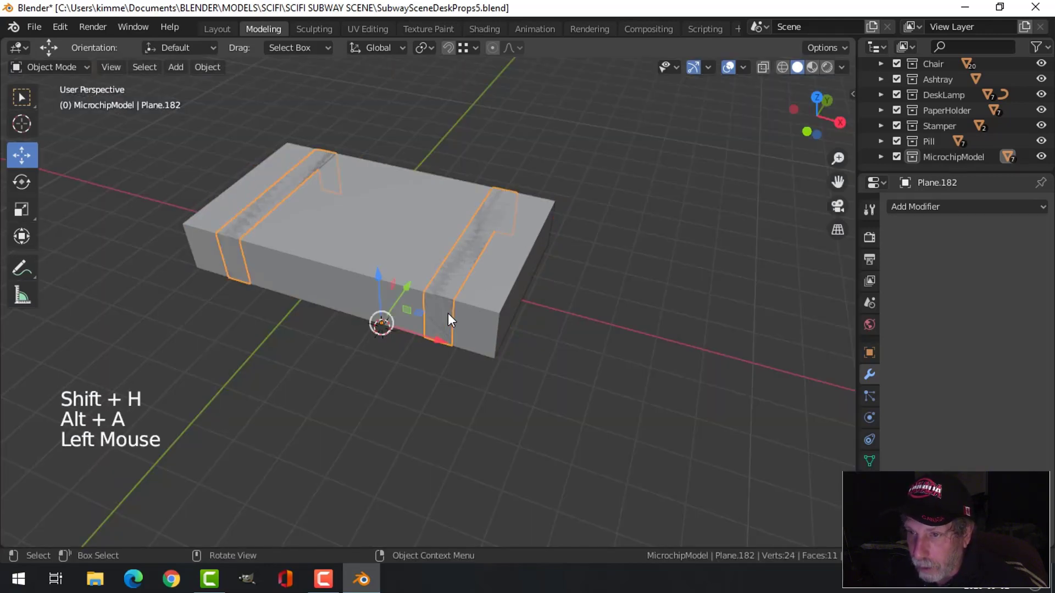
key("Tab")
key("a")
middle_click_drag(491, 317, 517, 307)
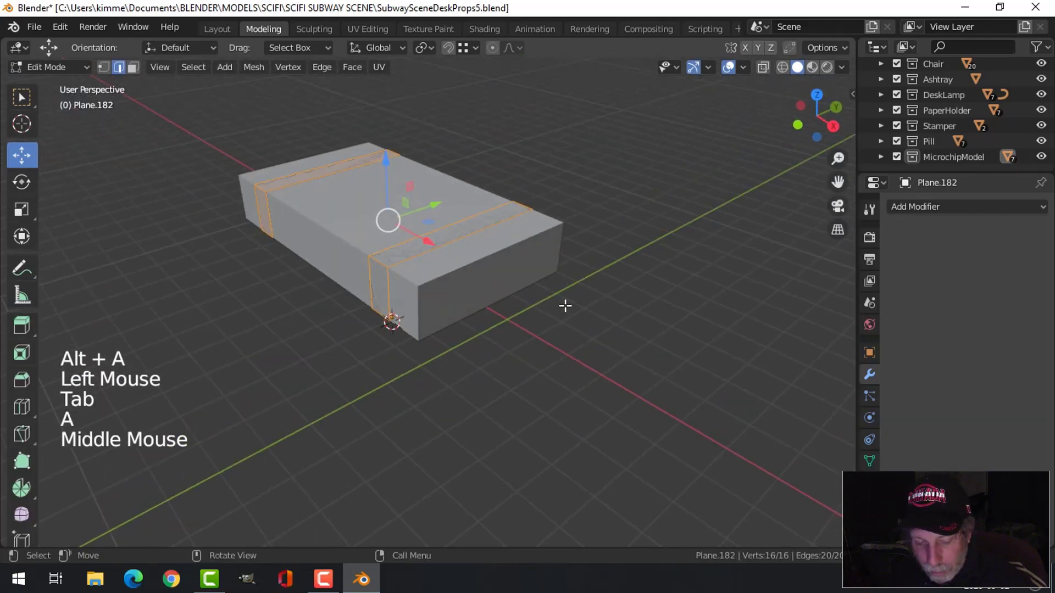
key("e")
key("alt+s")
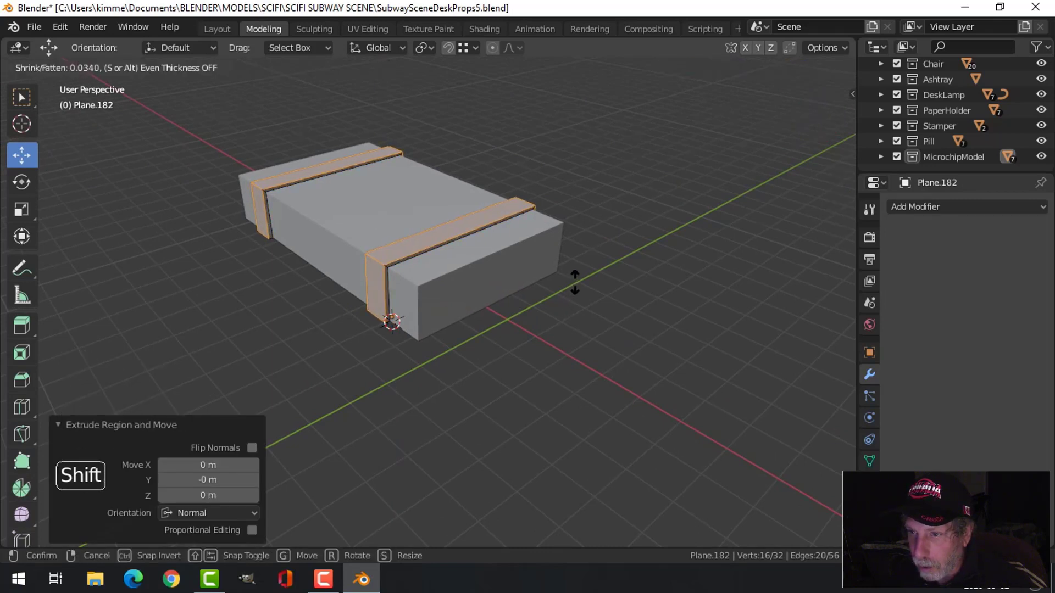
left_click(575, 279)
middle_click_drag(575, 280, 612, 301)
key("Tab")
Bevel the box's four vertical corner edges by about 0.138 m with 6 segments
mouse_move(539, 317)
middle_mouse_down()
mouse_move(606, 272)
mouse_move(509, 309)
mouse_move(535, 299)
middle_mouse_up()
key("alt+a")
left_click(405, 311)
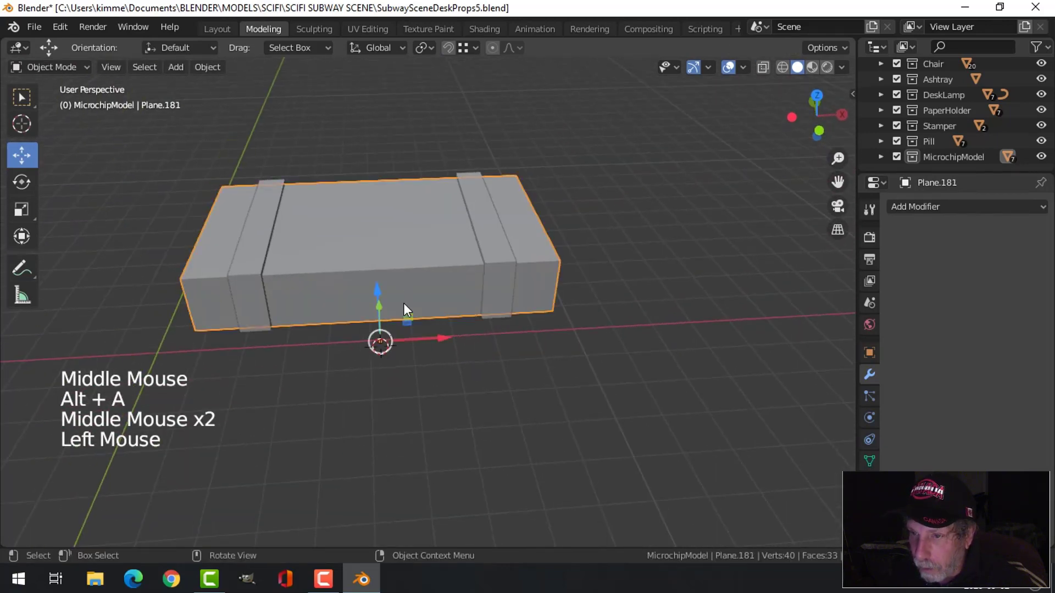
middle_click_drag(405, 311, 448, 314)
key("Tab")
middle_click_drag(379, 333, 377, 297, "shift")
left_click(377, 298)
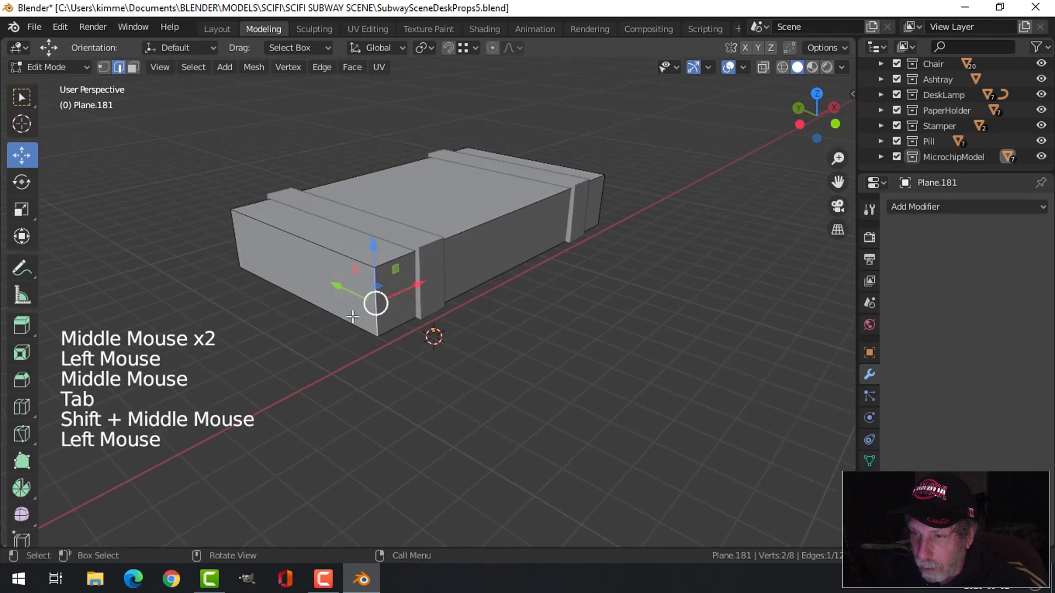
left_click(241, 232, "shift")
middle_click_drag(610, 296, 471, 306)
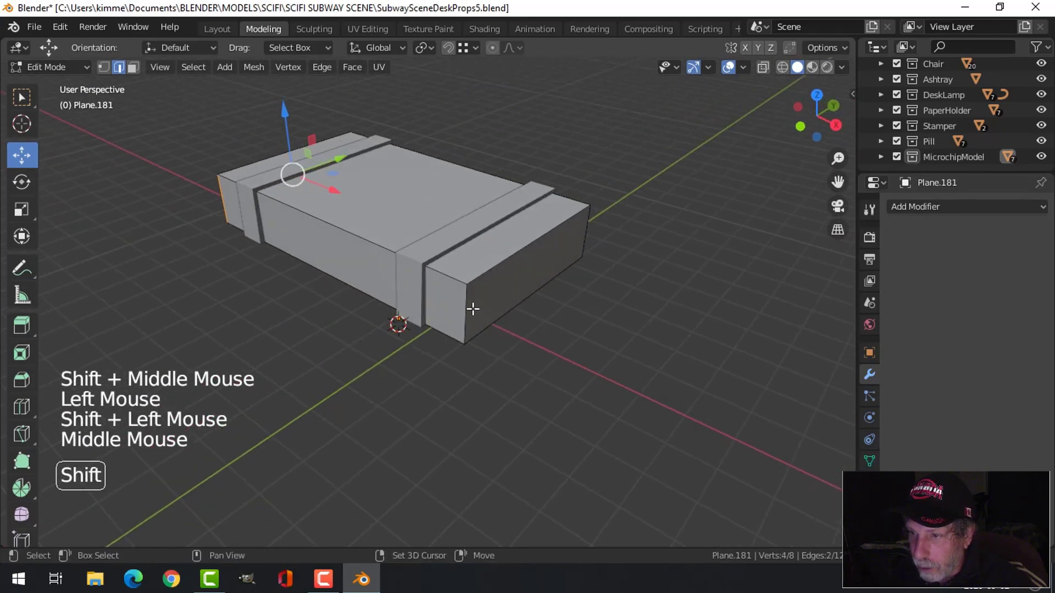
left_click(470, 309, "shift")
middle_click_drag(598, 229, 620, 264)
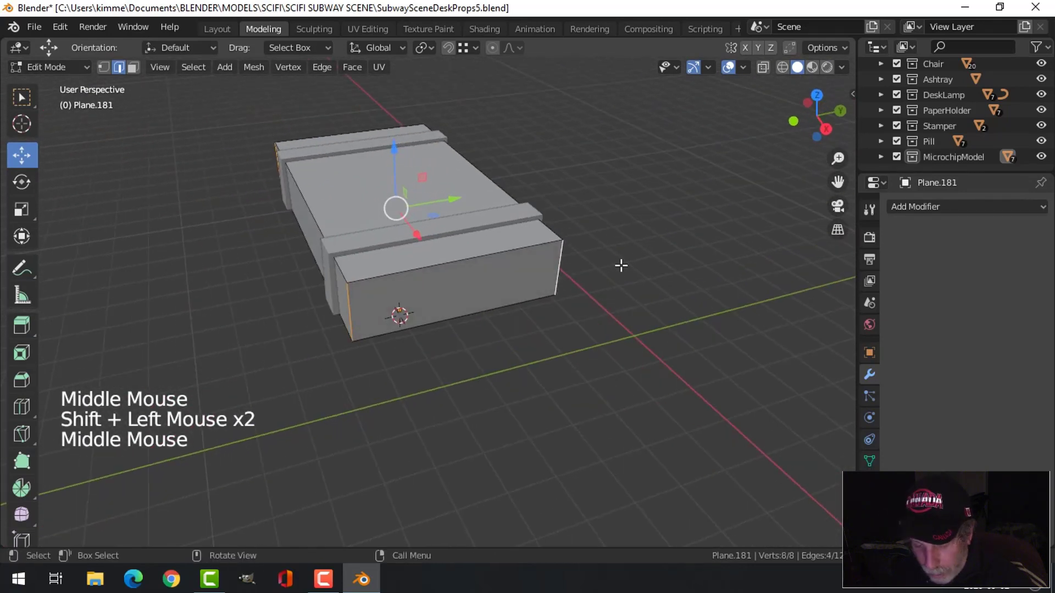
key("ctrl+b")
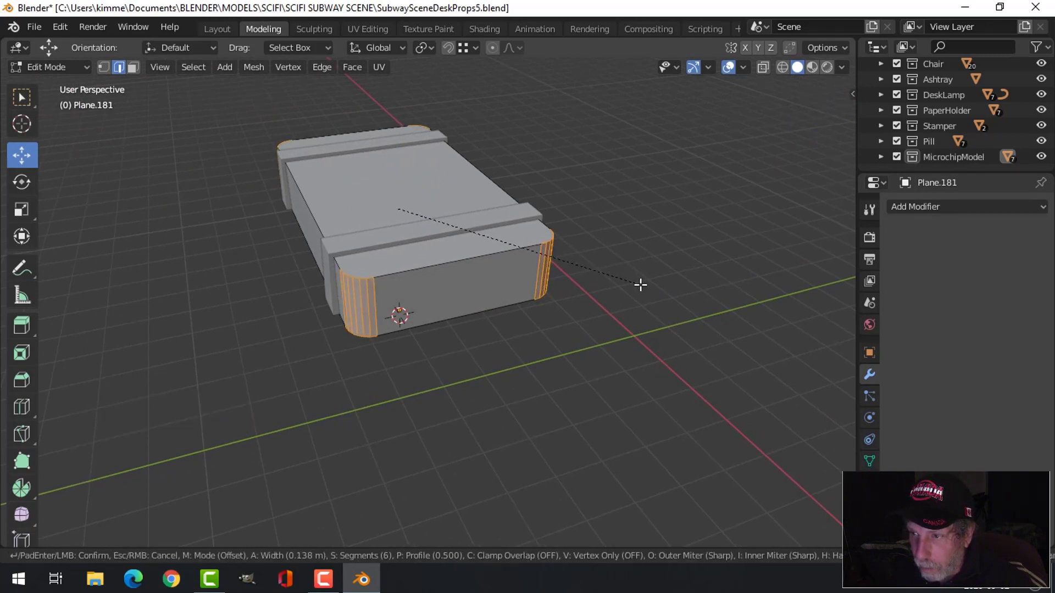
left_click(640, 284)
Bevel the edge loop around the box's top face by about 0.04 m with 6 segments, then return to Object Mode
key("alt+a")
left_click(436, 261, "alt+shift")
middle_click_drag(437, 261, 557, 280)
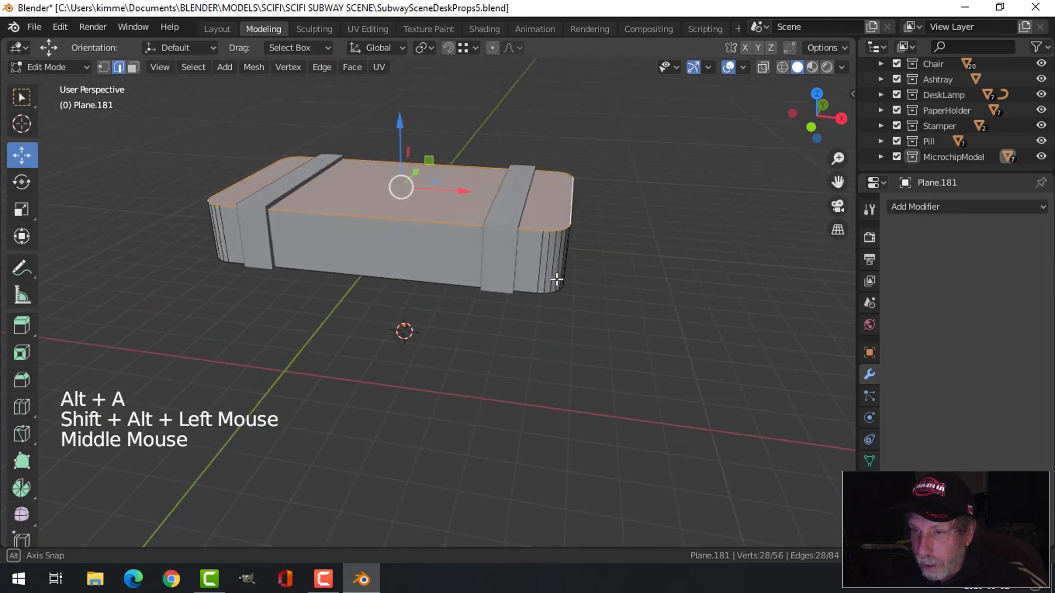
key("ctrl+b")
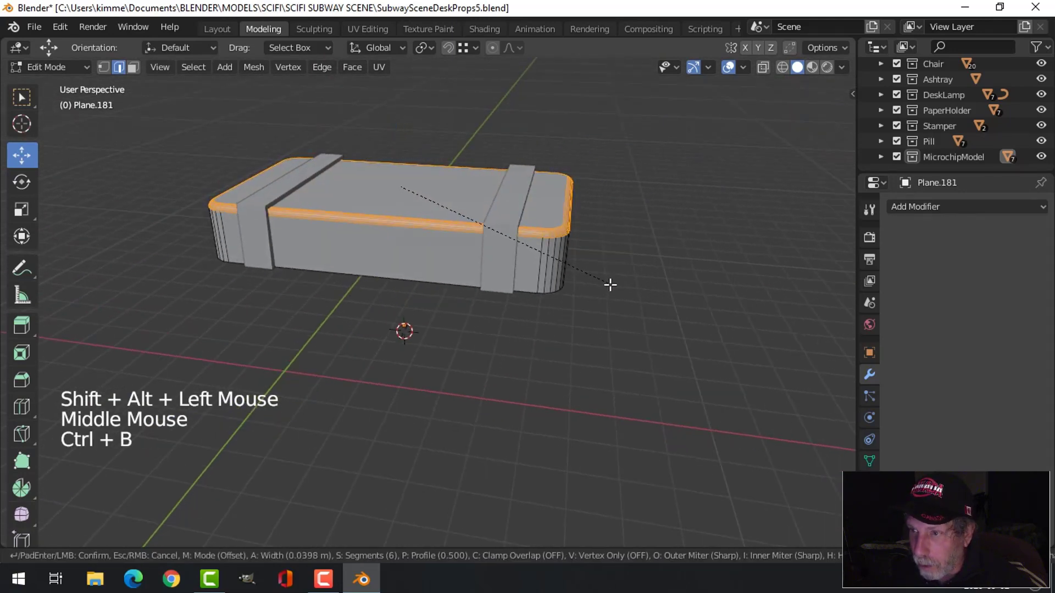
left_click(611, 287)
key("alt+a")
mouse_move(612, 286)
middle_mouse_down()
mouse_move(603, 264)
mouse_move(450, 259)
mouse_move(486, 246)
mouse_move(458, 245)
mouse_move(442, 228)
mouse_move(426, 237)
mouse_move(602, 280)
middle_mouse_up()
key("Tab")
key("alt+a")
Select the raised straps object and enter Edit Mode with nothing selected
scroll(537, 257, "up", 2)
middle_click_drag(537, 257, 469, 244)
left_click(404, 259)
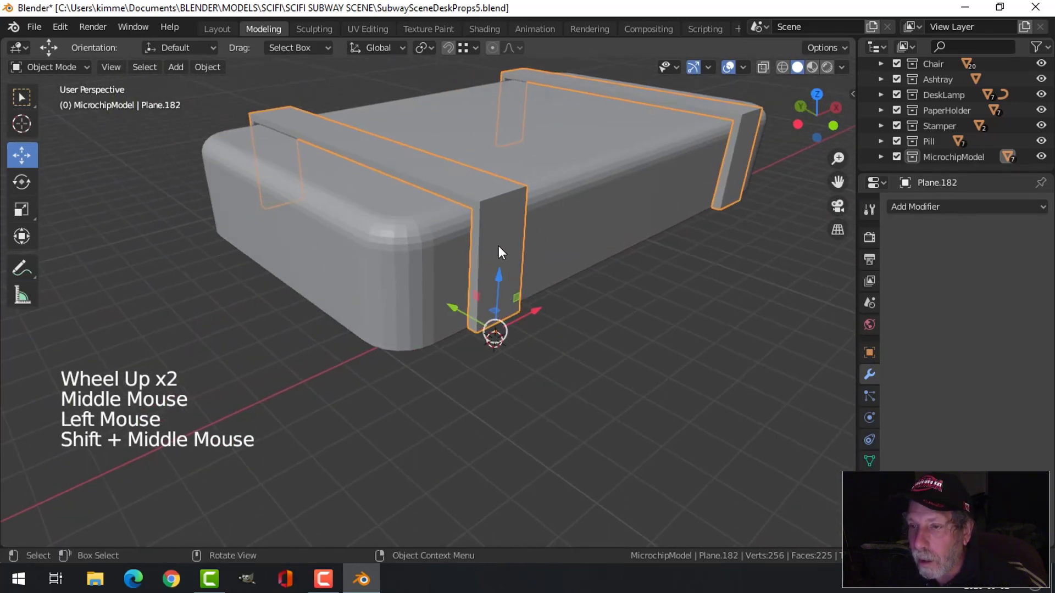
key("Tab")
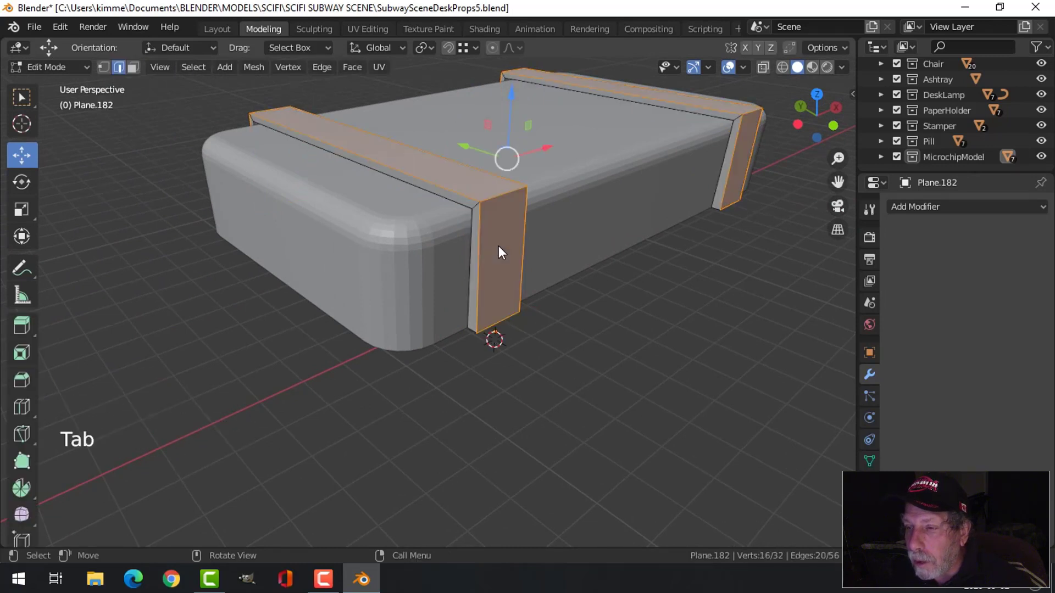
key("alt+a")
middle_click_drag(485, 238, 506, 233)
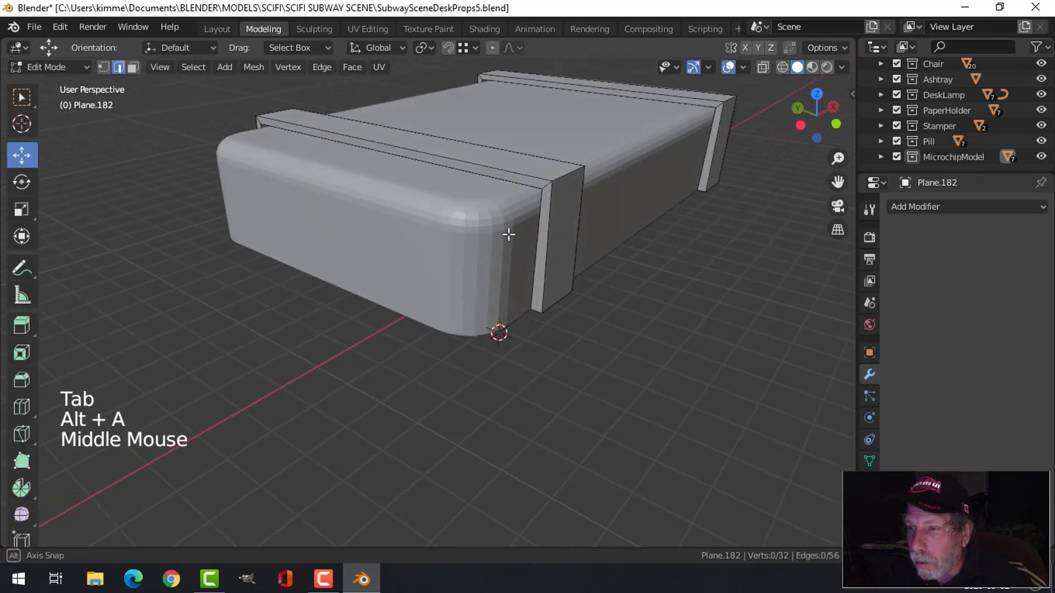
left_click(542, 161, "alt+shift")
middle_click_drag(586, 246, 548, 232)
left_click(608, 202, "alt+shift")
left_click(657, 187, "alt+shift")
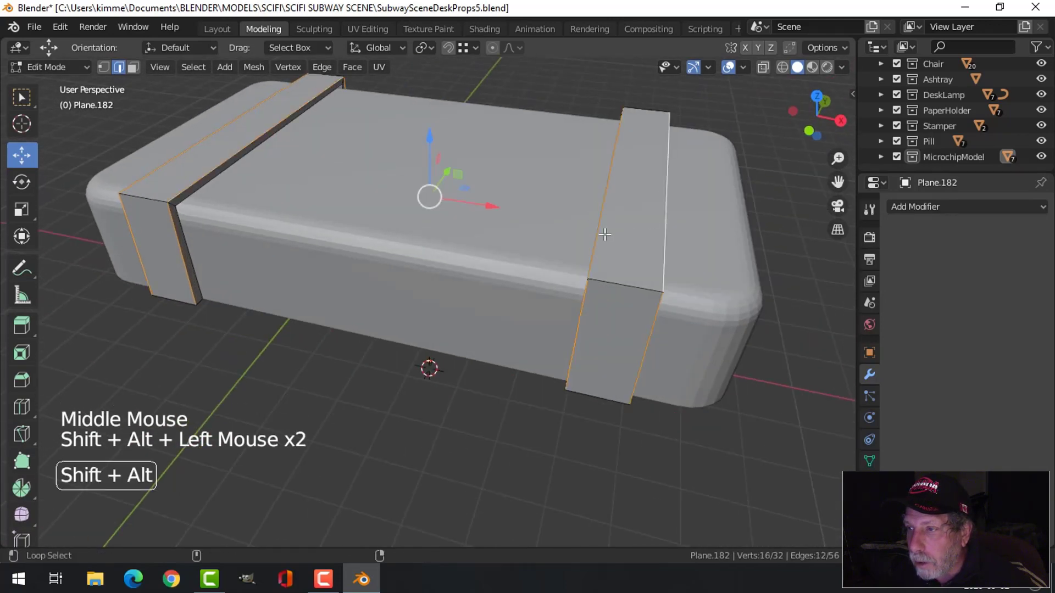
middle_click_drag(656, 187, 749, 227)
key("ctrl+b")
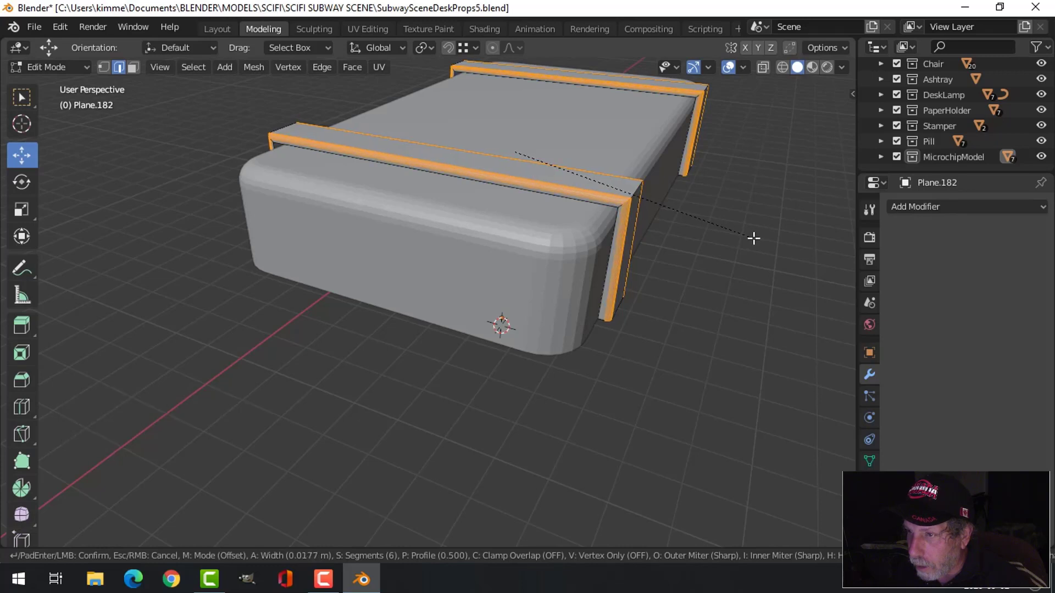
middle_click_drag(755, 238, 412, 196)
key("alt+a")
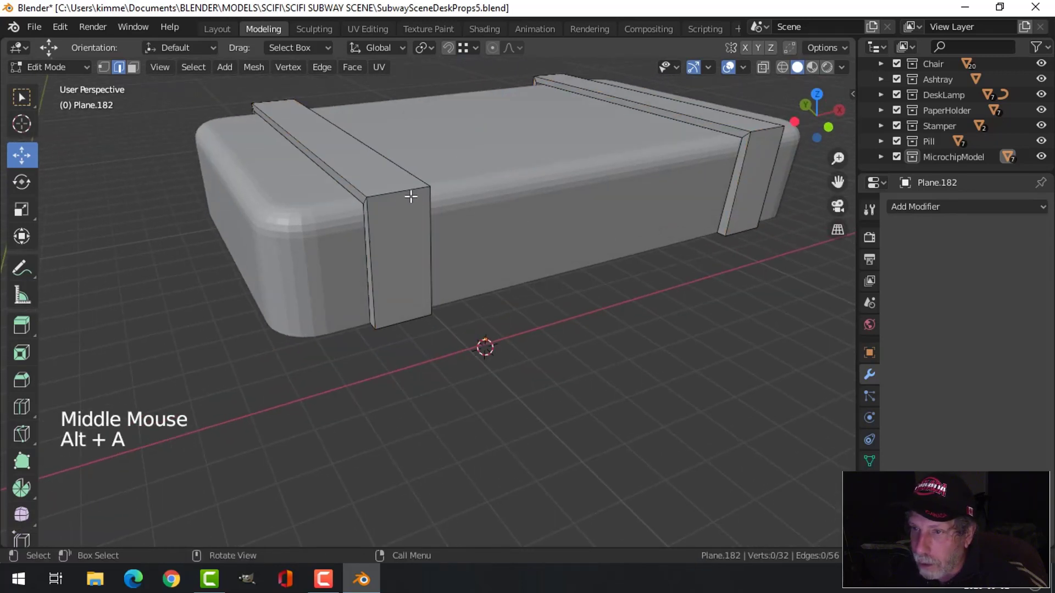
Bevel the upper bend edges of both straps by about 0.029 m with 6 segments
left_click(413, 195, "alt+shift")
middle_click_drag(754, 147, 610, 195)
left_click(464, 278, "alt+shift")
left_click(412, 188, "alt+shift")
key("ctrl+b")
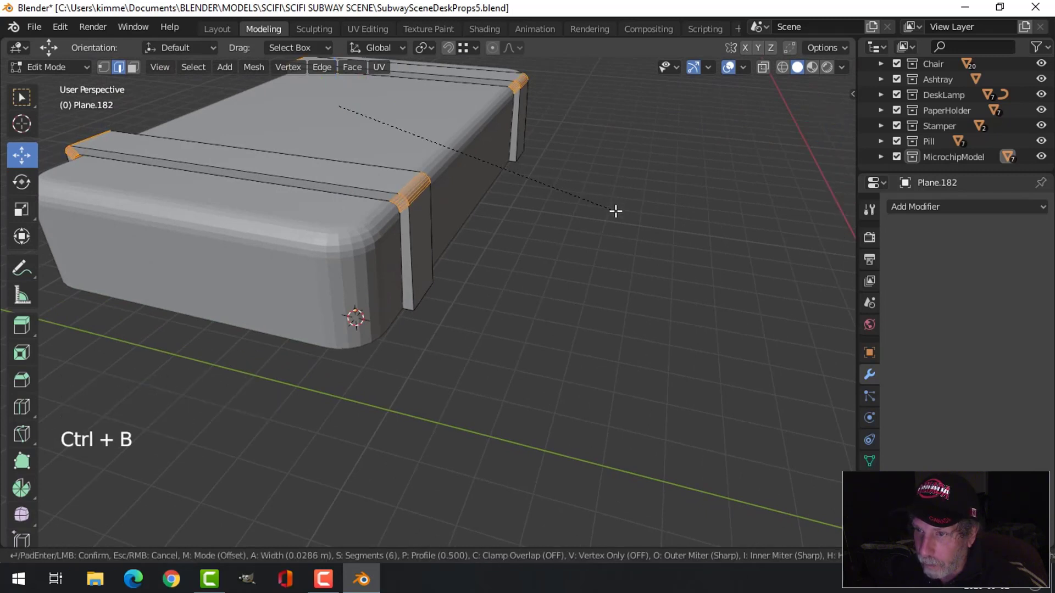
left_click(616, 217)
key("alt+a")
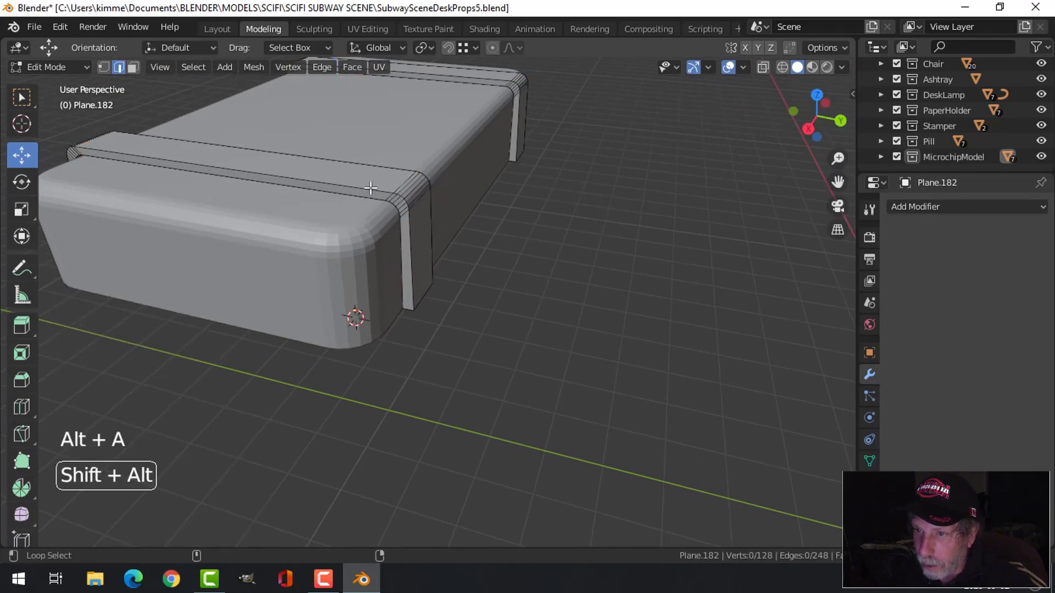
Bevel the long outer edges of both straps by about 0.02 m with 6 segments and leave Edit Mode
left_click(377, 175, "alt+shift")
left_click(394, 165, "alt+shift")
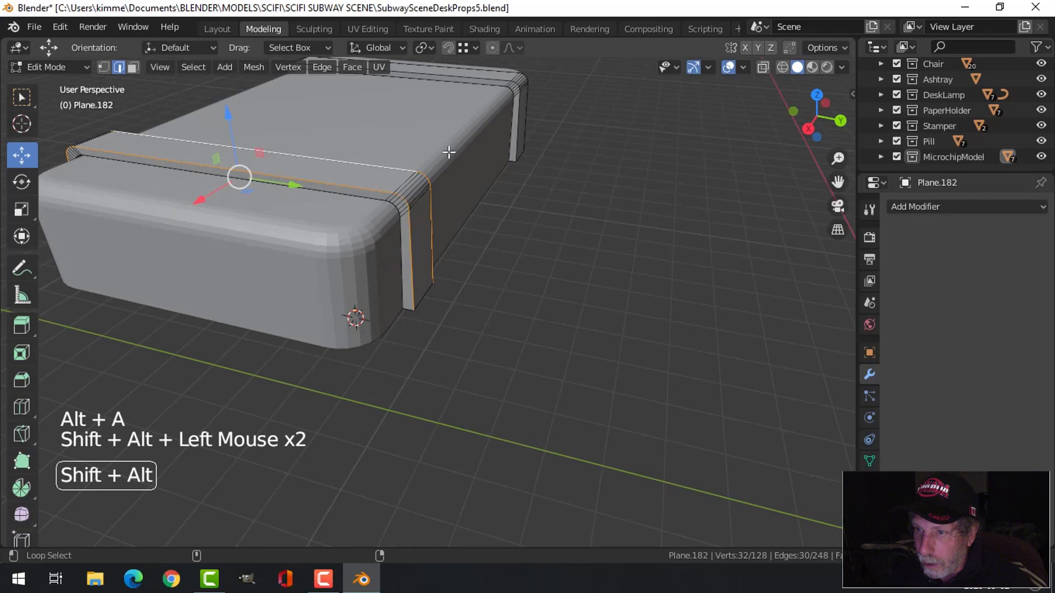
left_click(503, 81, "alt+shift")
middle_click_drag(624, 142, 635, 220)
left_click(591, 225, "alt+shift")
key("ctrl+b")
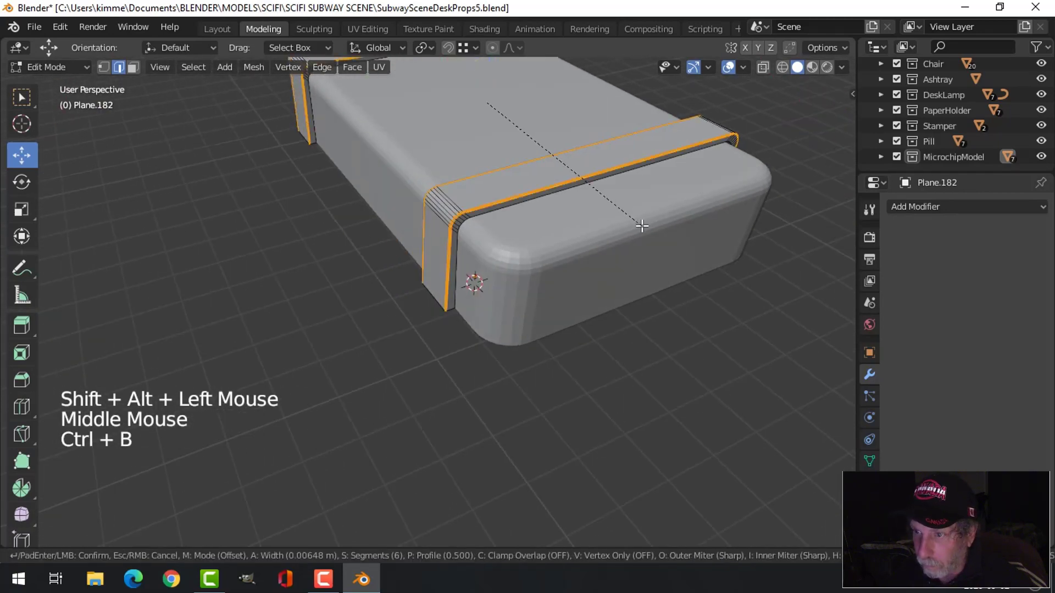
left_click(641, 229)
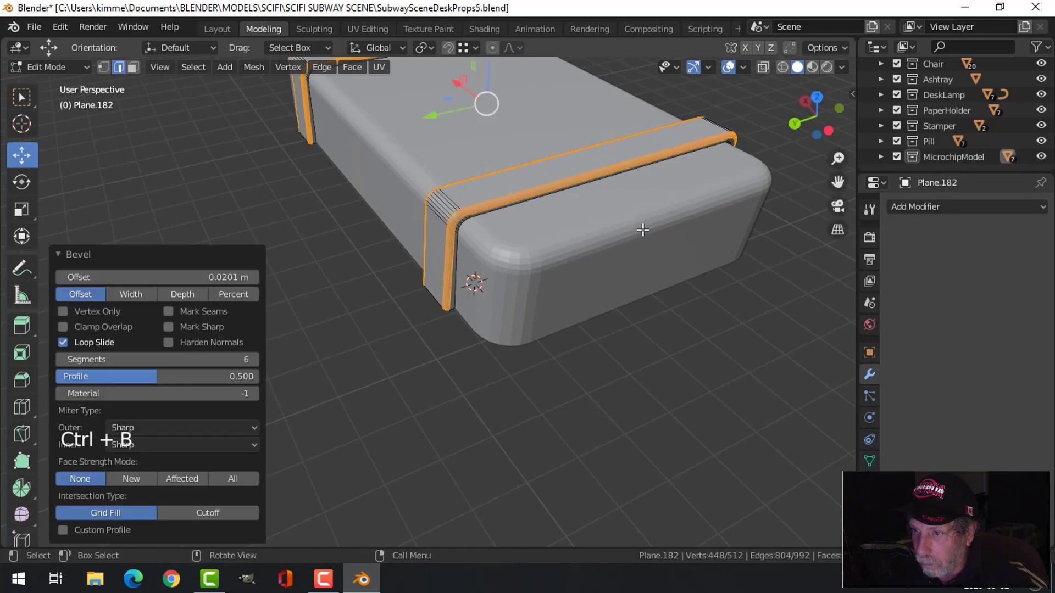
key("alt+a")
key("Tab")
key("alt+a")
Apply smooth shading to the box and to the straps
scroll(626, 223, "down", 3)
middle_click_drag(628, 223, 443, 231)
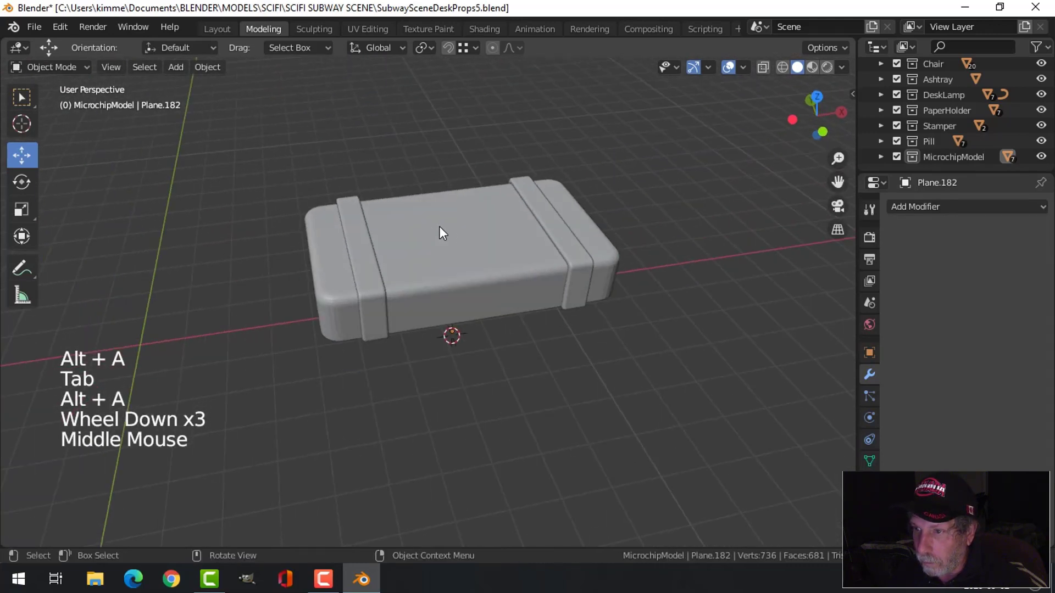
left_click(449, 227)
right_click(450, 227)
key("alt+a")
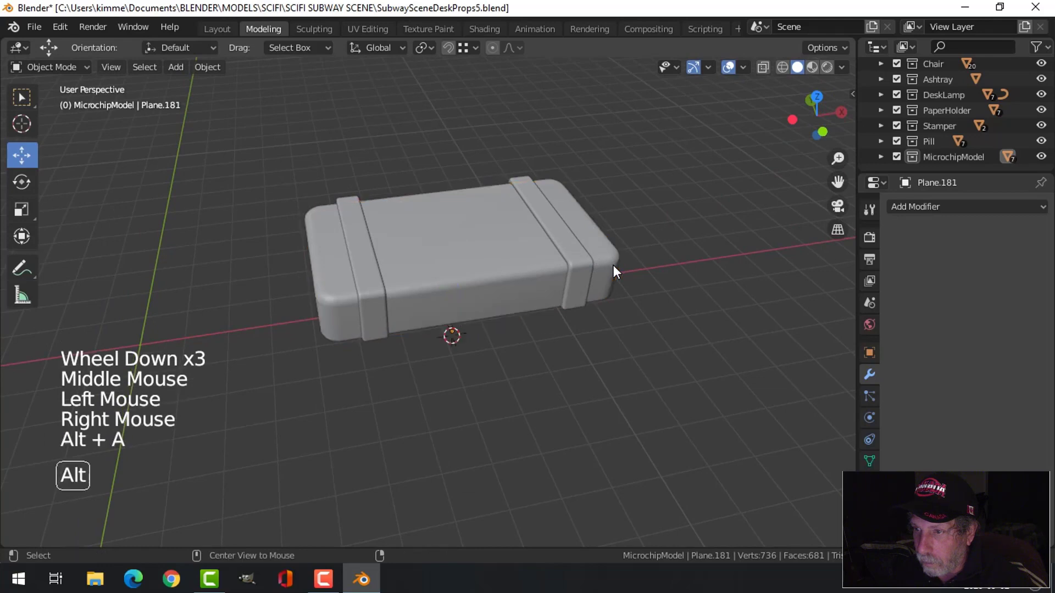
middle_click_drag(614, 264, 495, 242)
left_click(486, 239)
right_click(485, 239)
key("alt+a")
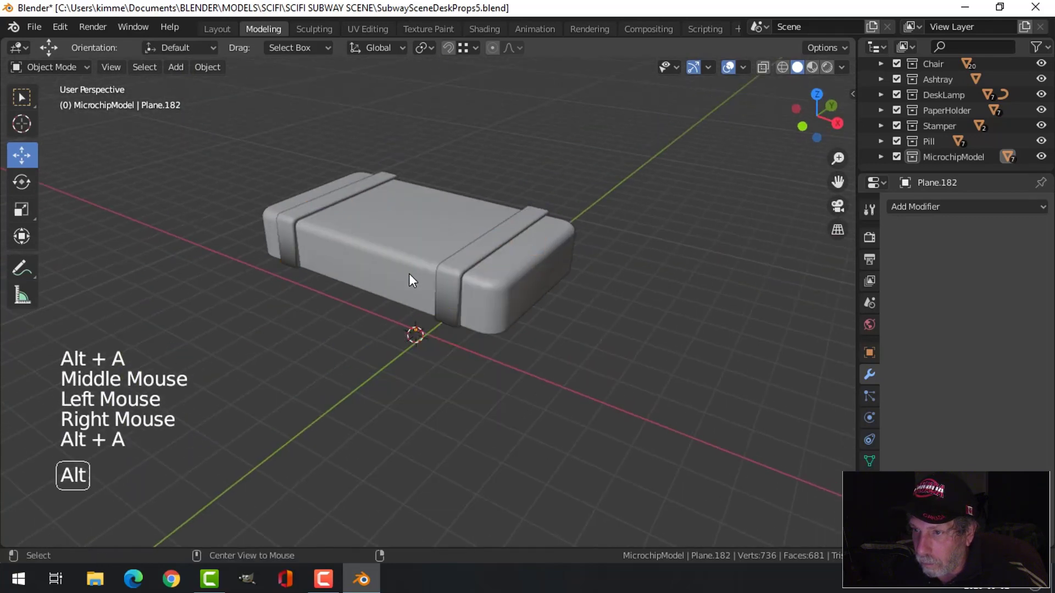
Examine the smoothed box and straps from above and from the underside
middle_click_drag(410, 278, 540, 282)
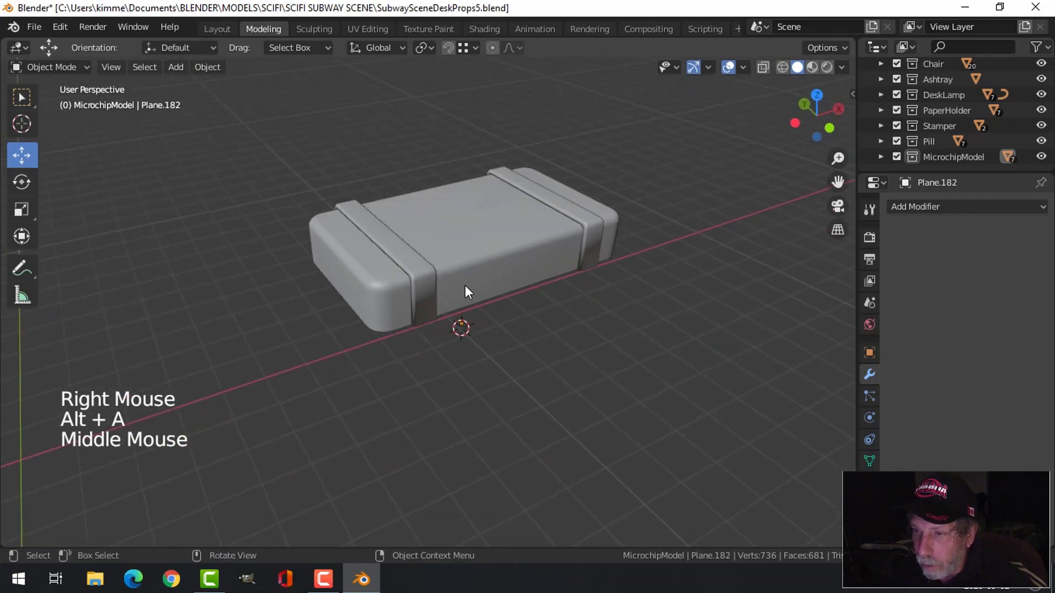
scroll(464, 290, "up", 2)
scroll(465, 289, "down", 3)
middle_click_drag(465, 290, 527, 149)
scroll(513, 189, "up", 3)
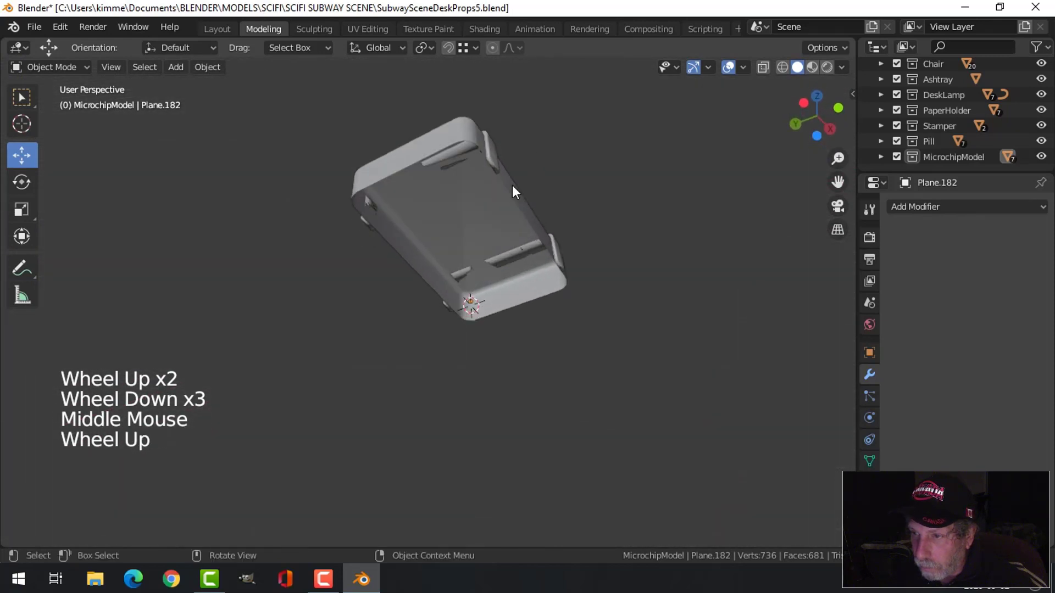
middle_click_drag(513, 189, 485, 266)
scroll(518, 215, "up", 1)
middle_click_drag(517, 214, 552, 321)
left_click(537, 207)
key("Tab")
scroll(532, 207, "up", 1)
scroll(484, 206, "up", 1)
key("Tab")
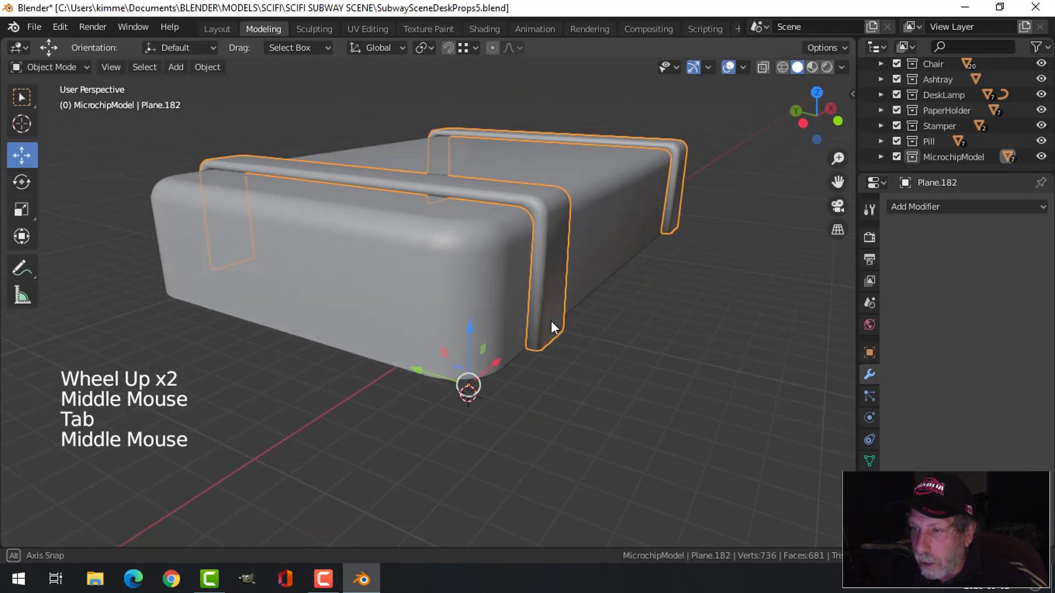
Isolate the straps object and enter Edit Mode with face selection
key("alt+a")
left_click(538, 210)
key("shift+h")
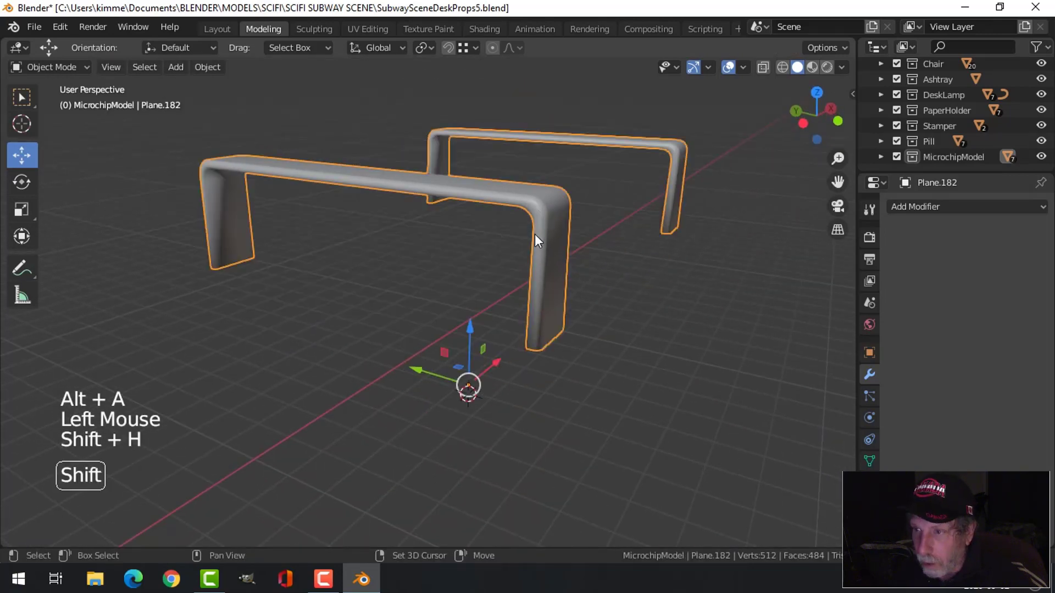
middle_click_drag(537, 236, 635, 235)
key("Tab")
scroll(585, 248, "up", 2)
key("3")
Delete the hidden inner faces and both bottom end faces of one strap
left_click(662, 280)
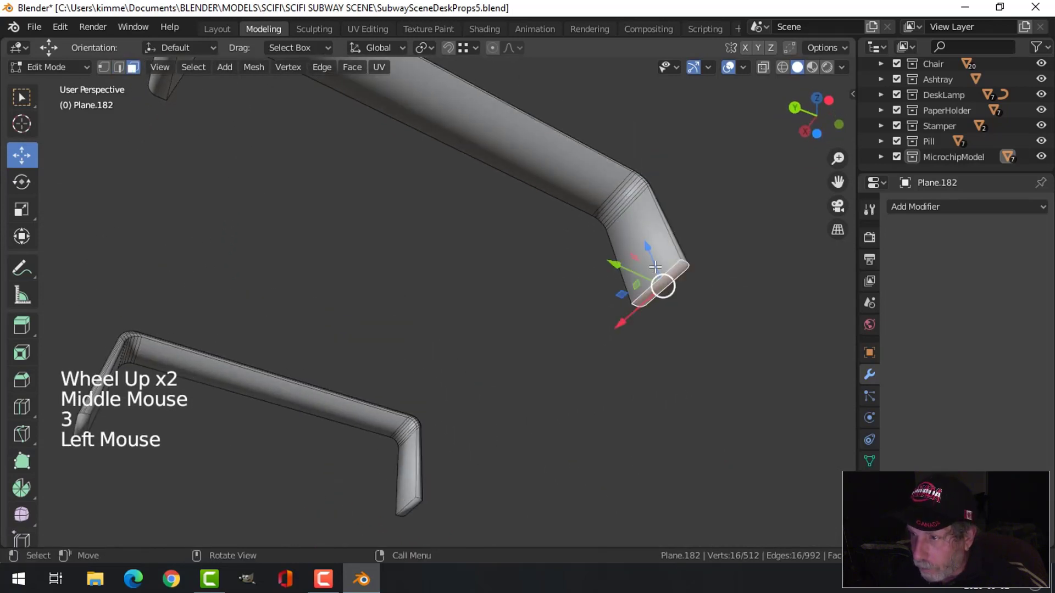
key("alt+a")
left_click(655, 183, "alt+shift")
middle_click_drag(655, 184, 643, 216)
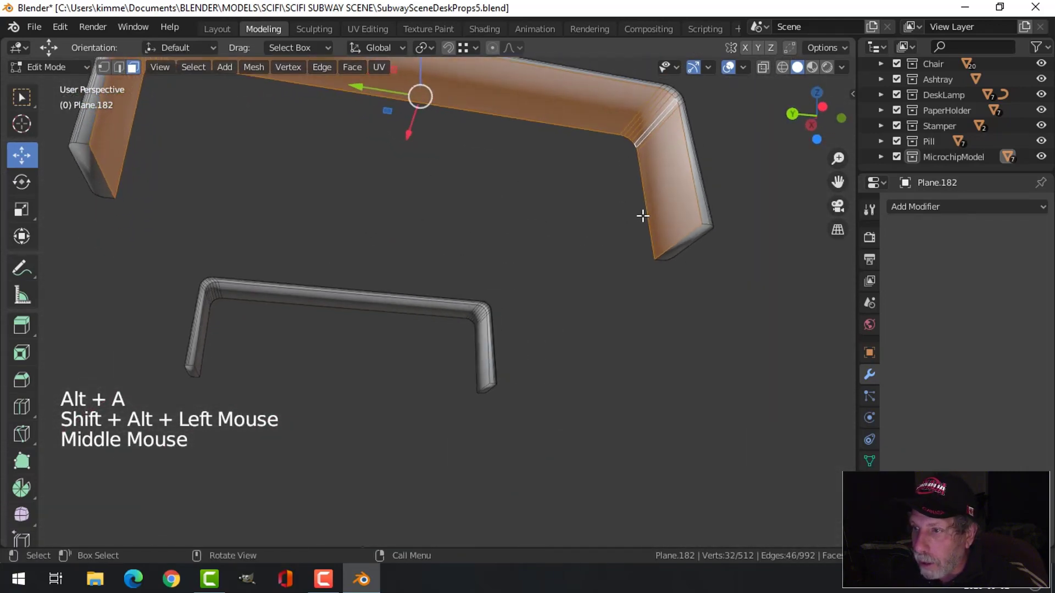
left_click(690, 235, "shift")
middle_click_drag(330, 215, 130, 141)
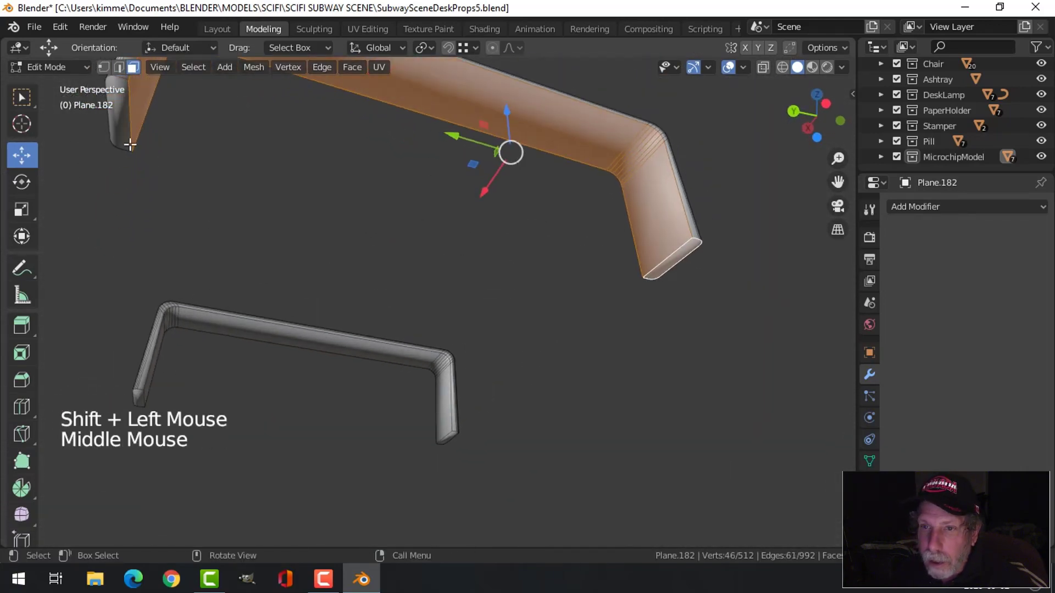
left_click(125, 126, "shift")
key("x")
left_click(122, 125)
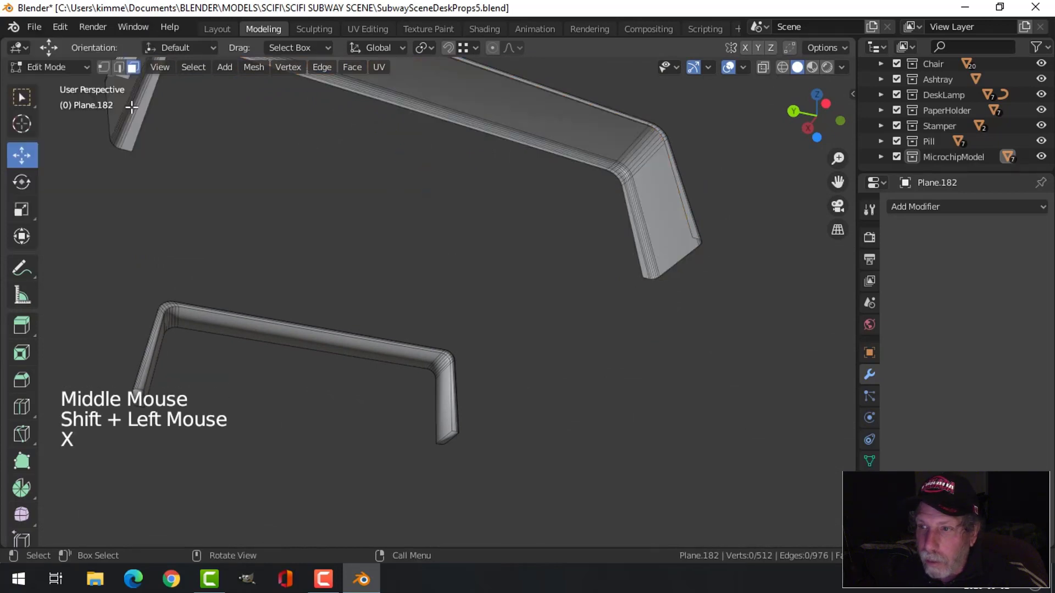
Delete the inner face loop and both bottom end faces of the other strap
middle_click_drag(570, 253, 371, 384)
scroll(371, 384, "up", 2)
left_click(333, 313, "alt+shift")
middle_click_drag(332, 313, 632, 217)
middle_click_drag(480, 506, 502, 320, "shift")
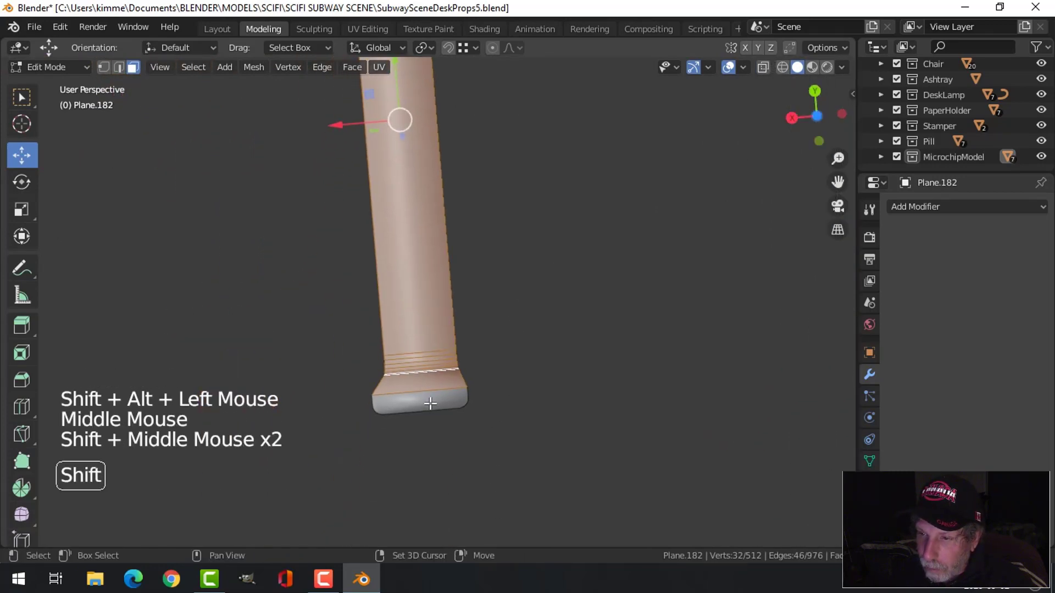
left_click(430, 404, "shift")
middle_click_drag(489, 236, 181, 171)
scroll(417, 273, "down", 3)
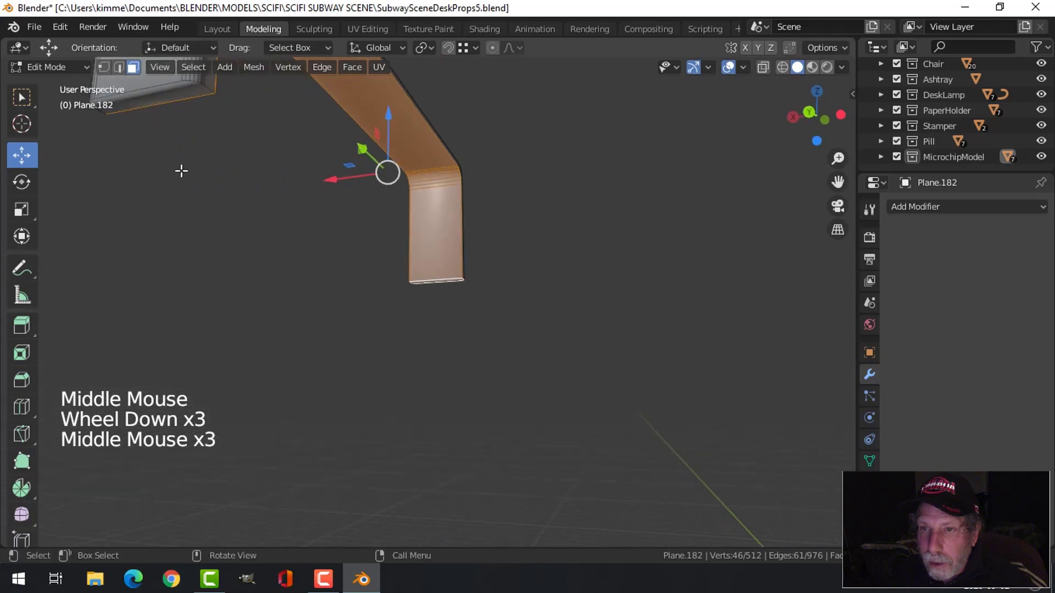
left_click(157, 99, "shift")
key("x")
left_click(157, 99)
Return to Object Mode and unhide all scene objects, leaving nothing selected
key("Tab")
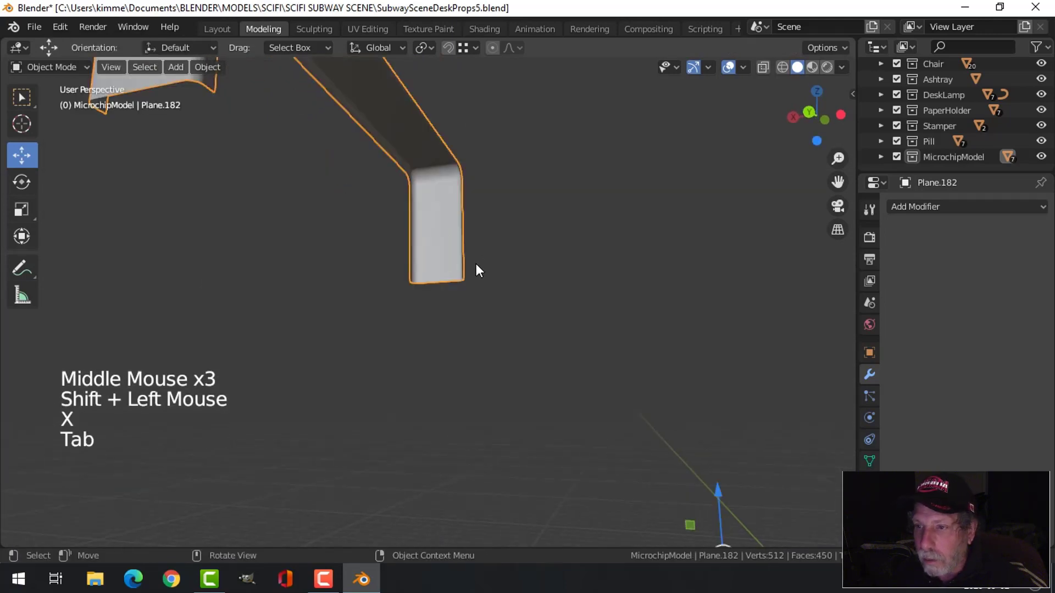
key("alt+h")
key("alt+a")
scroll(516, 247, "down", 4)
middle_click_drag(516, 247, 358, 313)
middle_click_drag(357, 313, 284, 288)
Select the box together with its straps and isolate them from the rest of the scene
left_click(401, 264)
left_click(400, 254, "shift")
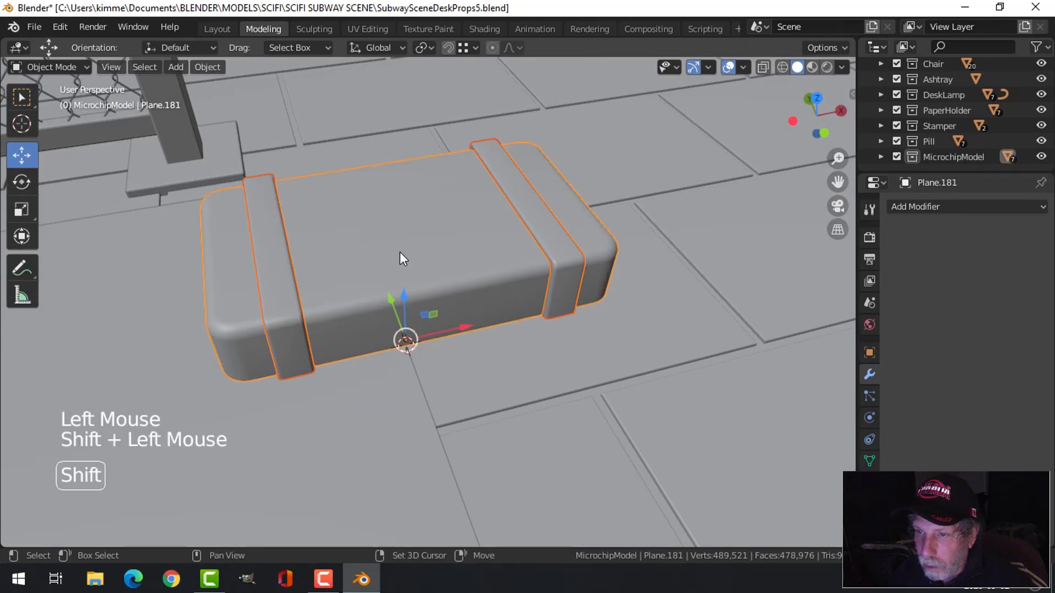
key("alt+h")
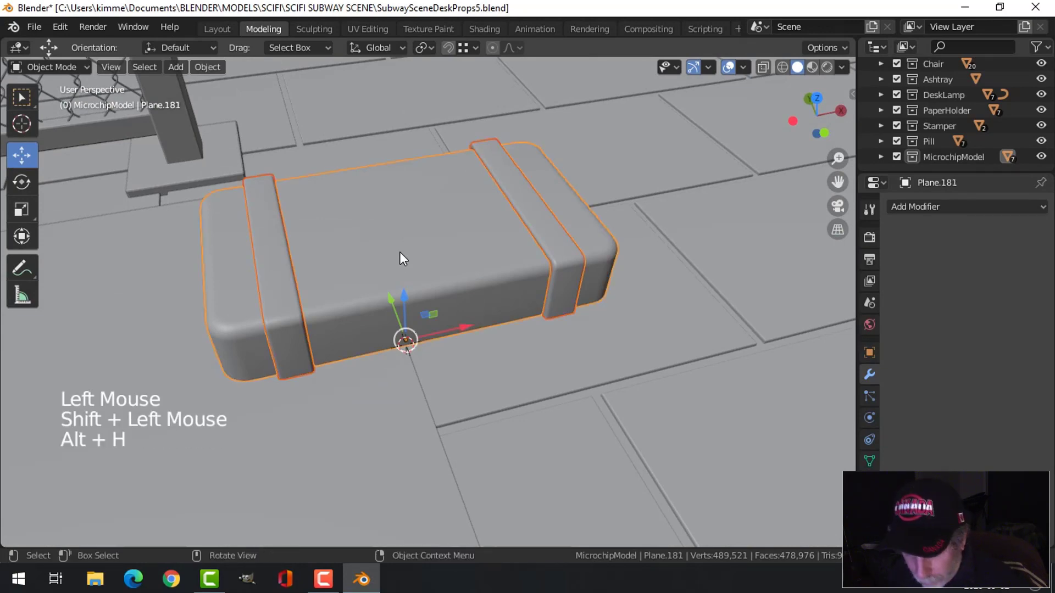
key("shift+h")
scroll(401, 252, "down", 3)
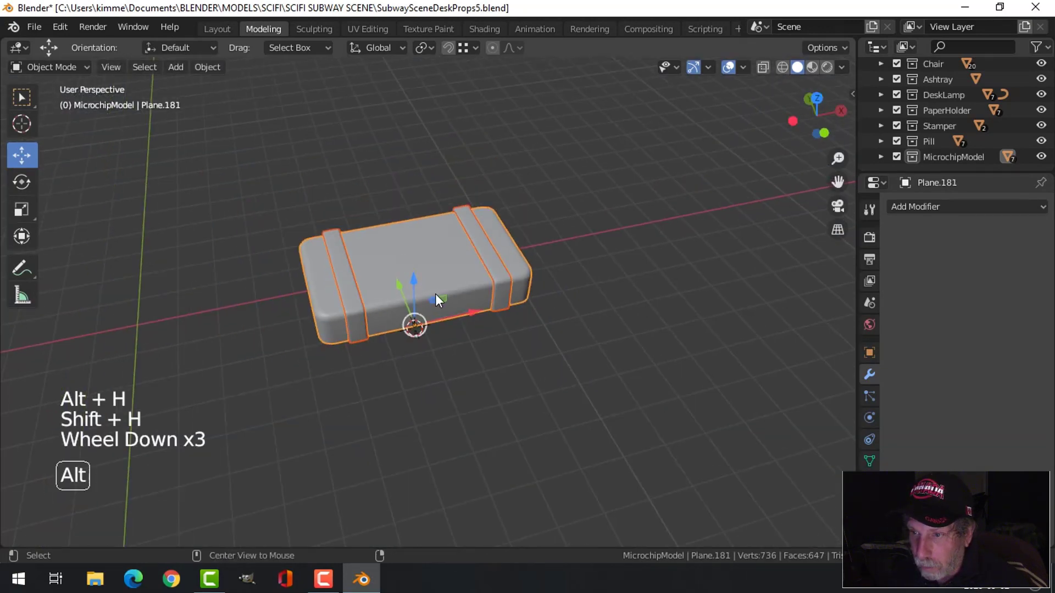
Duplicate the box with its straps in place and rotate the copy 180° about the global Y axis
key("alt+a")
middle_click_drag(435, 293, 354, 278)
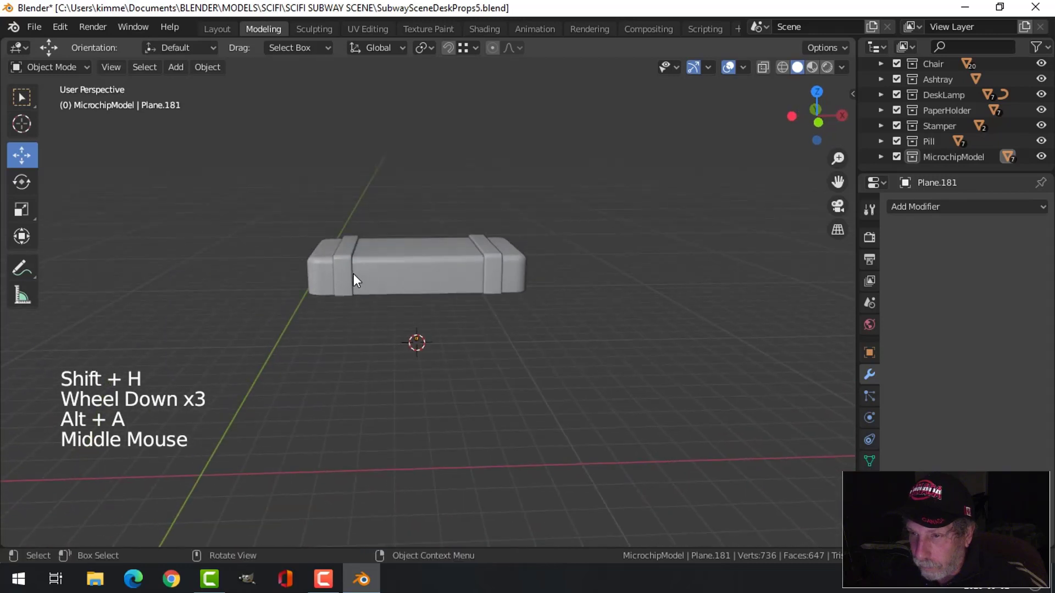
left_click(468, 275)
left_click(443, 273)
left_click(443, 275, "shift")
middle_click_drag(443, 334, 546, 335)
key("shift+d")
type("ry")
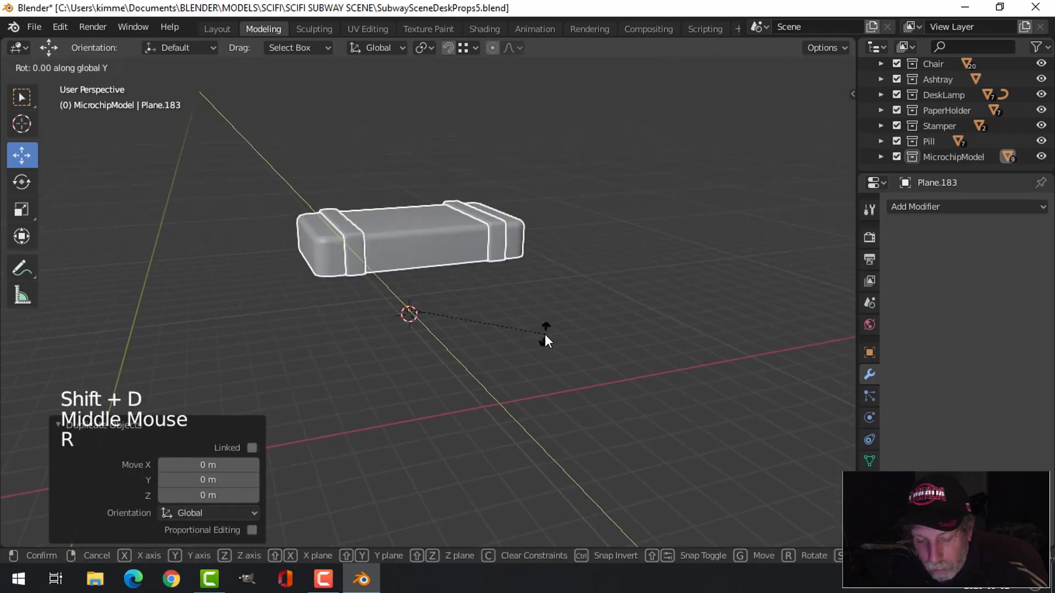
type("180")
key("Return")
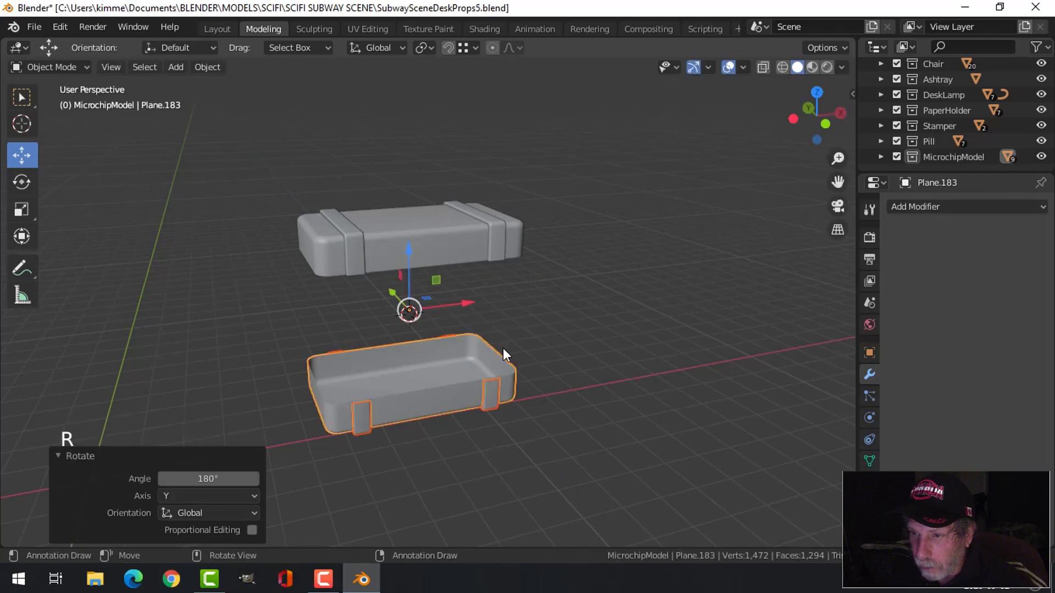
Move the flipped copy up along Z until it meets the original's open underside, and deselect everything
left_click_drag(407, 249, 439, 127)
middle_click_drag(607, 278, 478, 285)
scroll(545, 316, "up", 2)
key("alt+a")
middle_click_drag(545, 316, 495, 238)
Select the upper and lower box halves and set their origins to geometry
left_click(517, 261)
left_click(567, 254, "shift")
middle_click_drag(567, 254, 544, 290)
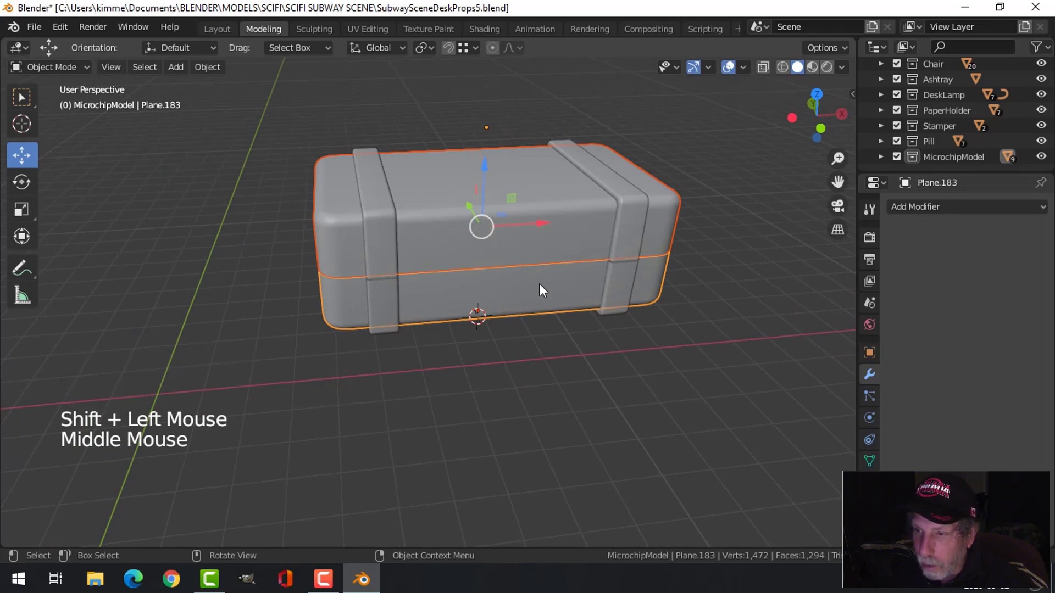
left_click(208, 67)
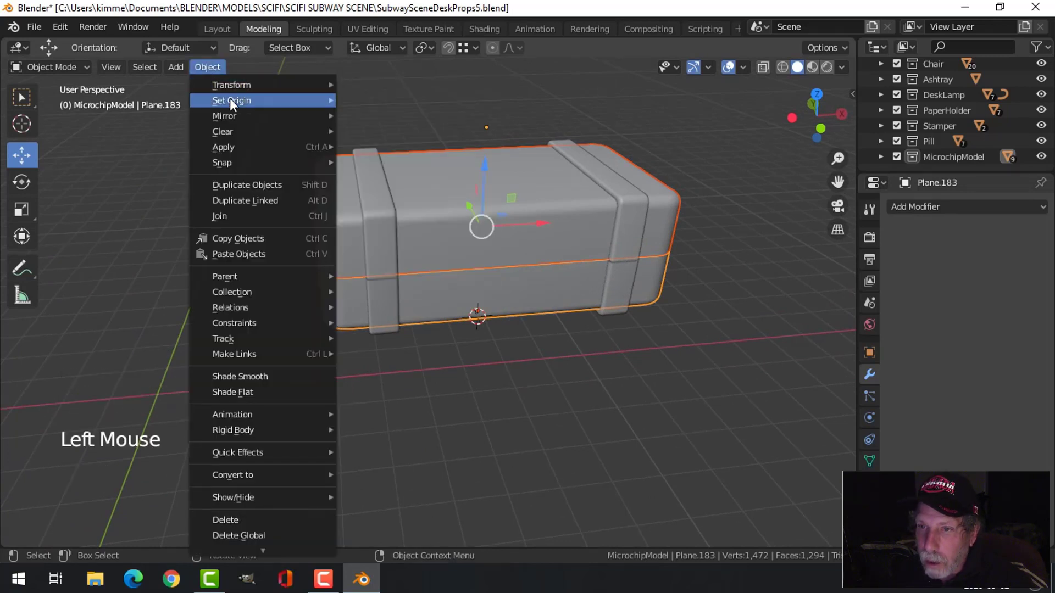
mouse_move(236, 99)
left_click(388, 116)
middle_click_drag(548, 264, 521, 244)
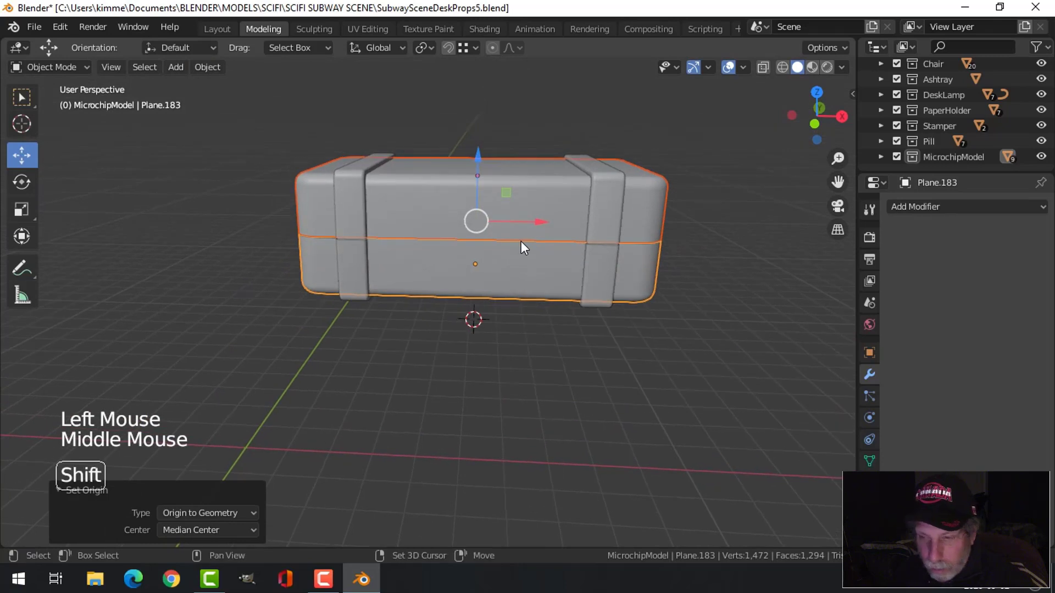
Snap the 3D cursor to the midpoint of the two selected halves and clear the selection
key("shift+s")
middle_click_drag(522, 328, 533, 294)
key("alt+a")
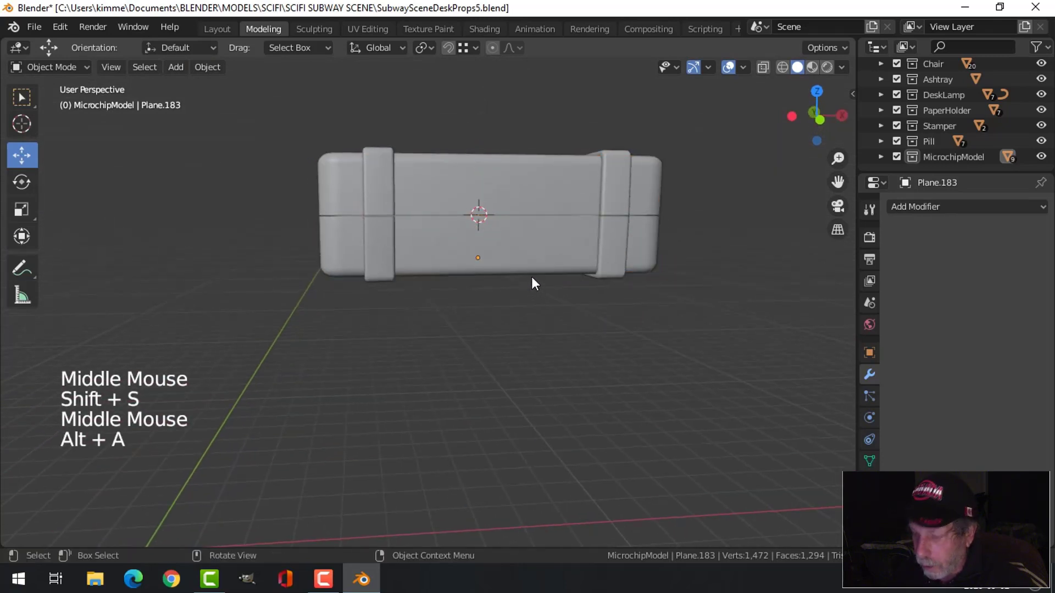
Add a mesh plane at the 3D cursor on the seam and enter Edit Mode on it
key("KP_1")
key("shift+a")
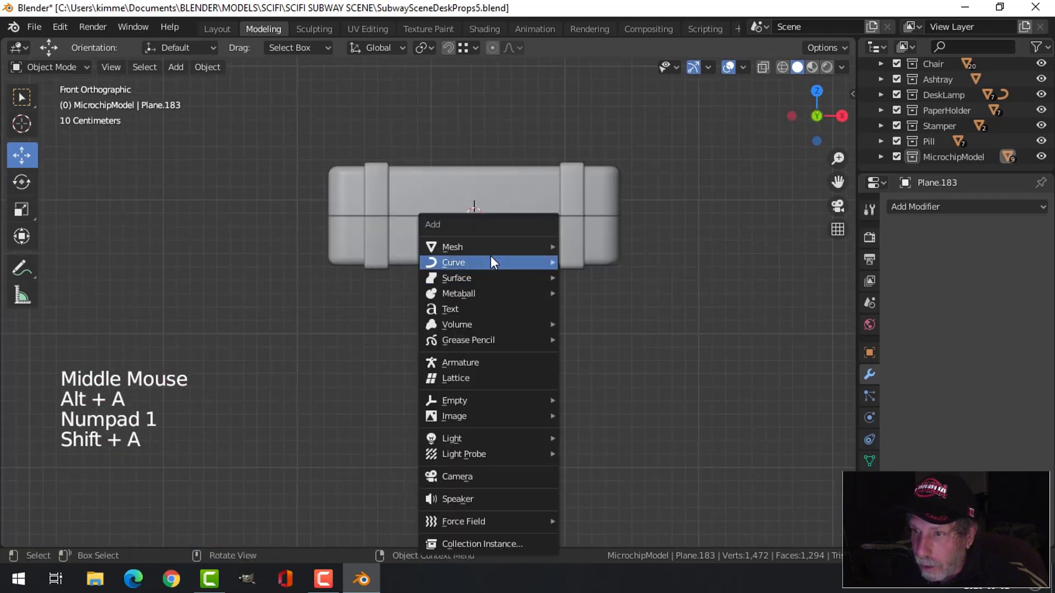
mouse_move(488, 247)
left_click(585, 246)
middle_click_drag(626, 293, 584, 356)
key("Tab")
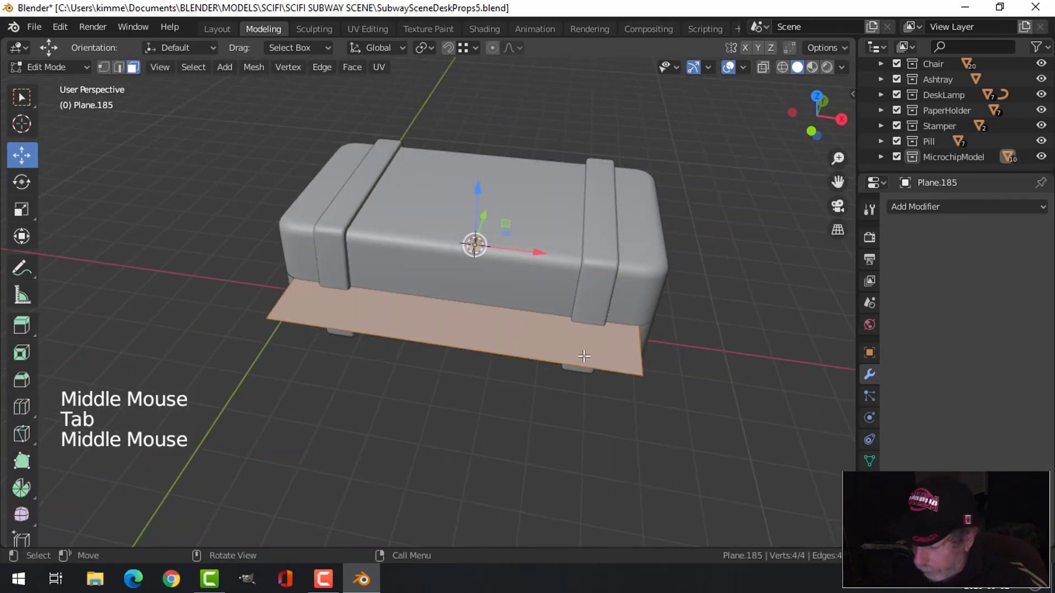
In wireframe from above, scale the plane about 1.127 along X and 0.667 along Y so it slightly overhangs the case outline
key("KP_7")
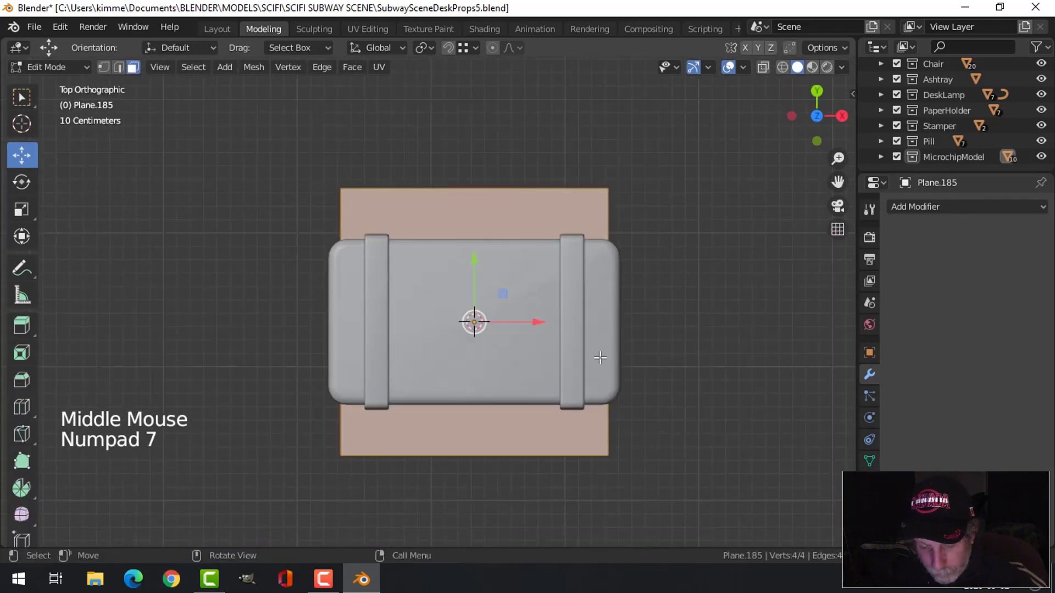
key("z")
scroll(671, 358, "up", 1)
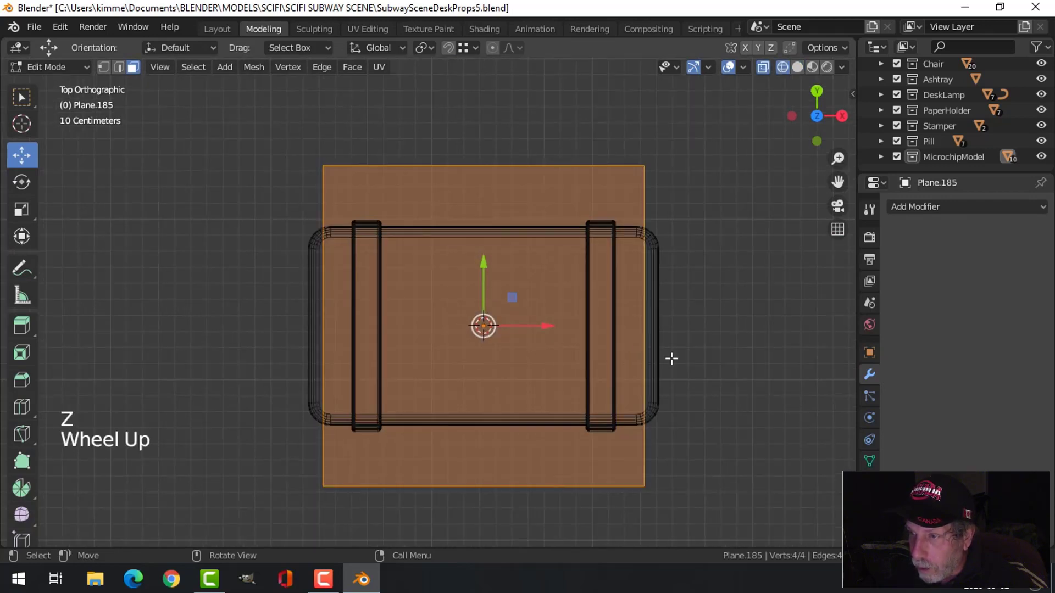
key("s")
key("x")
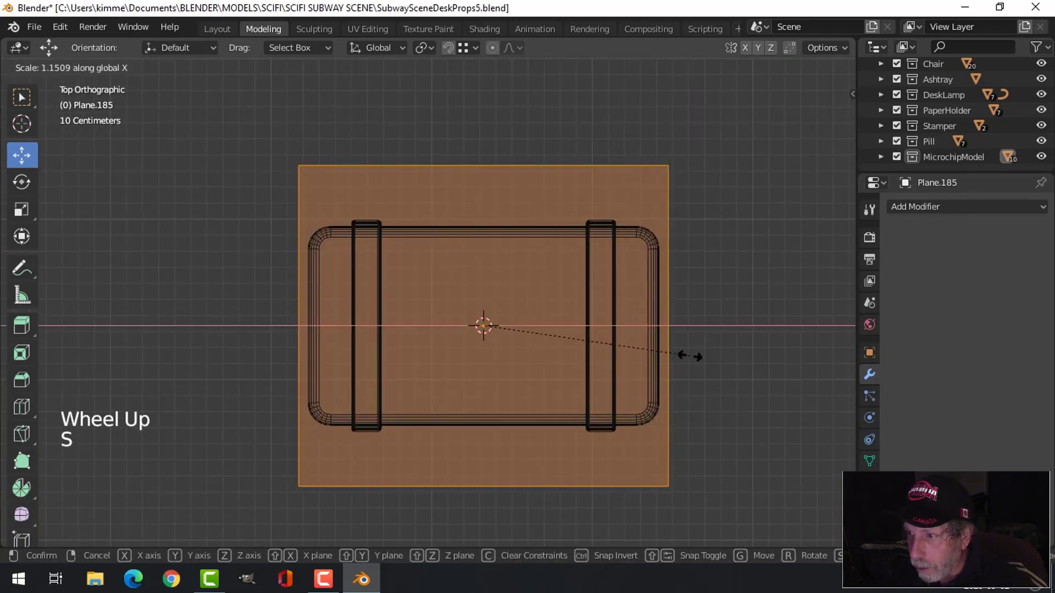
left_click(685, 357)
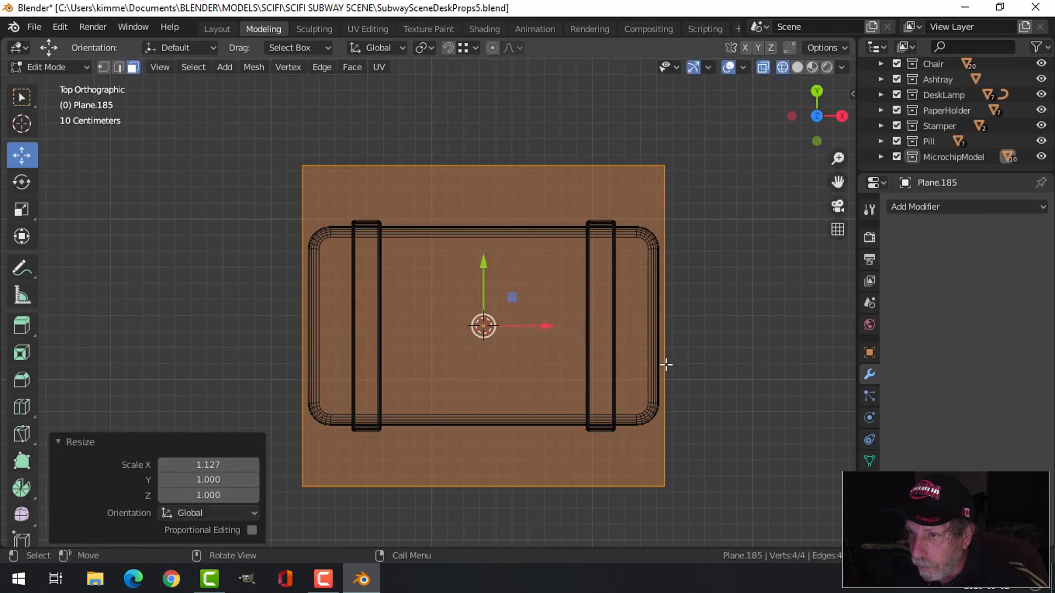
key("s")
key("y")
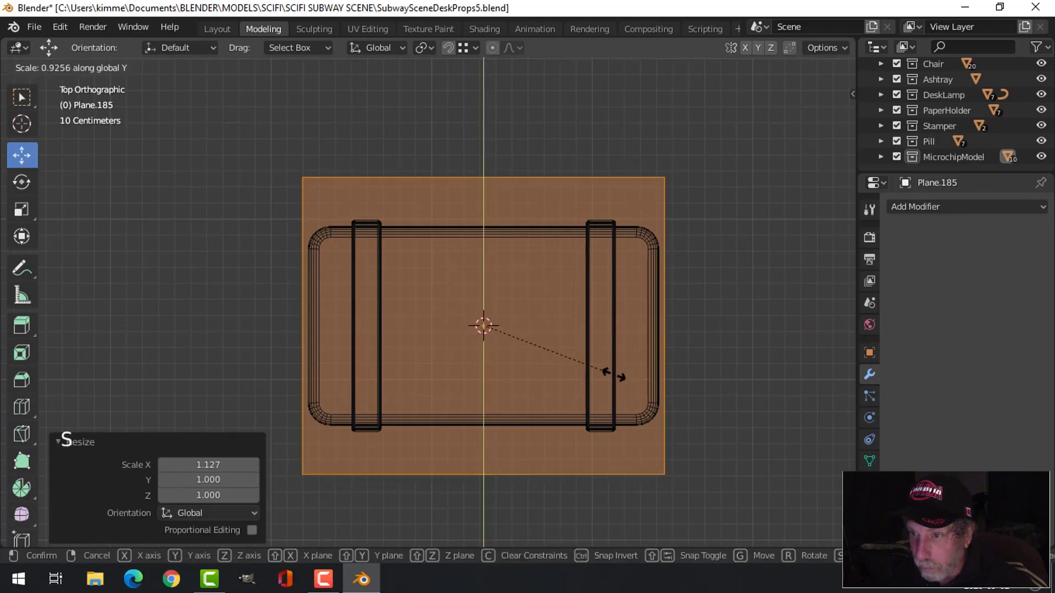
left_click(586, 368)
middle_click_drag(636, 396, 707, 289)
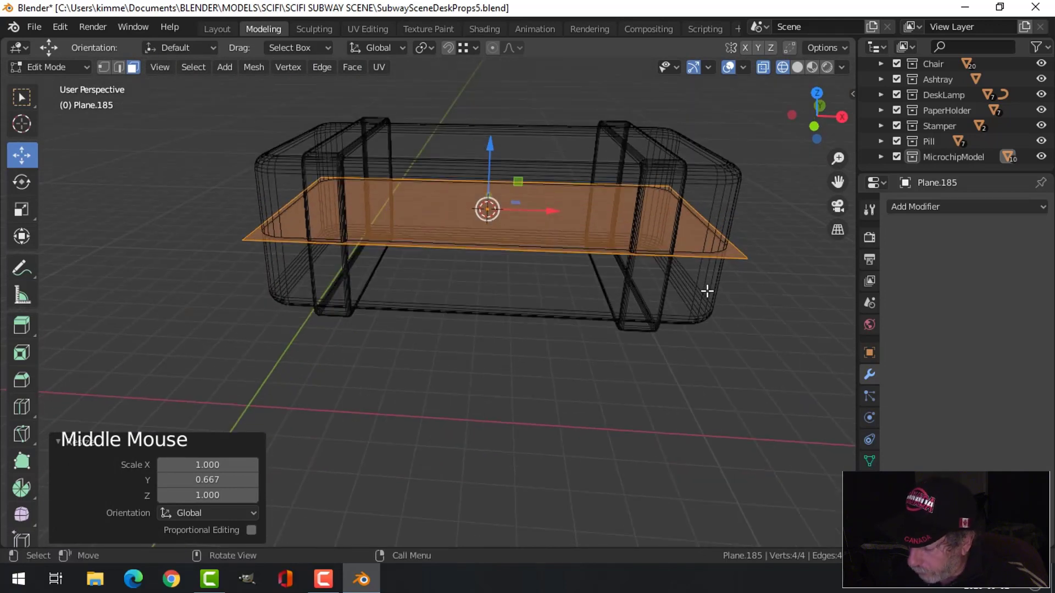
Round the plane's four corners with a vertex bevel of about 0.165 m and 6 segments, and select the whole plane
key("KP_7")
key("1")
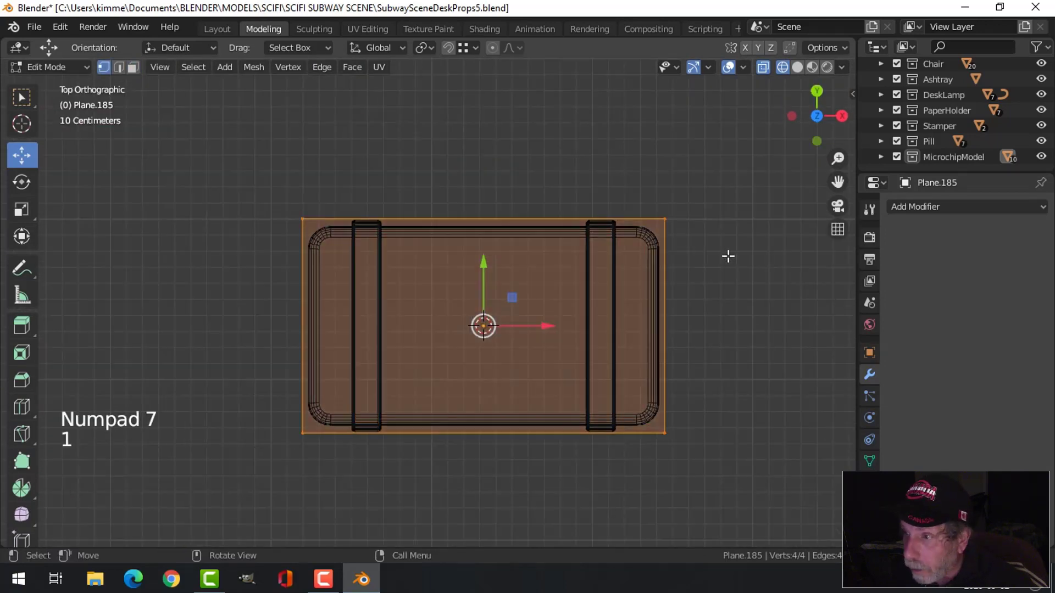
key("ctrl+shift+b")
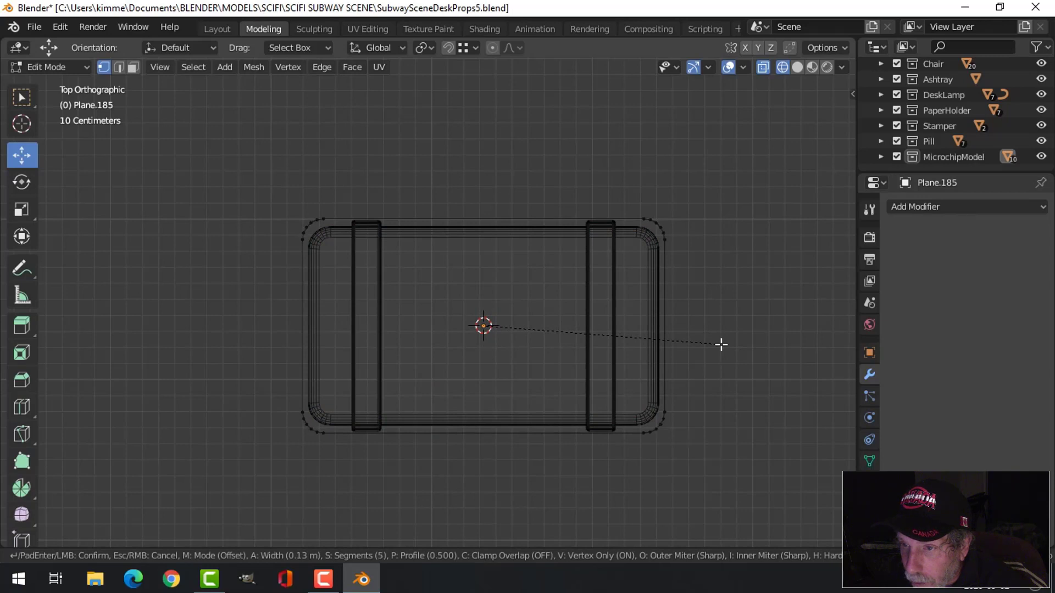
scroll(720, 345, "up", 1)
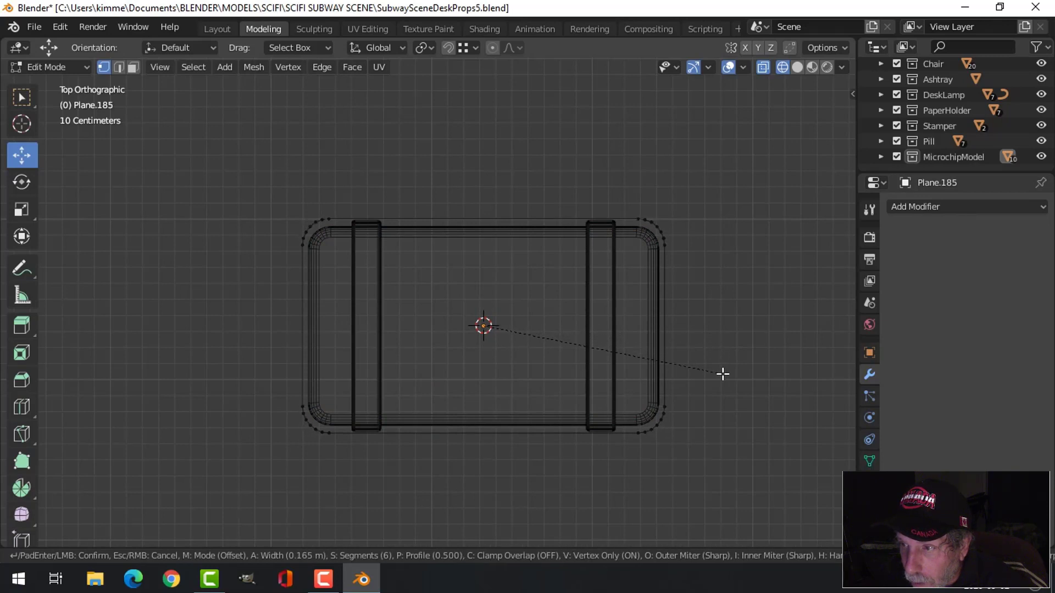
left_click(723, 374)
key("a")
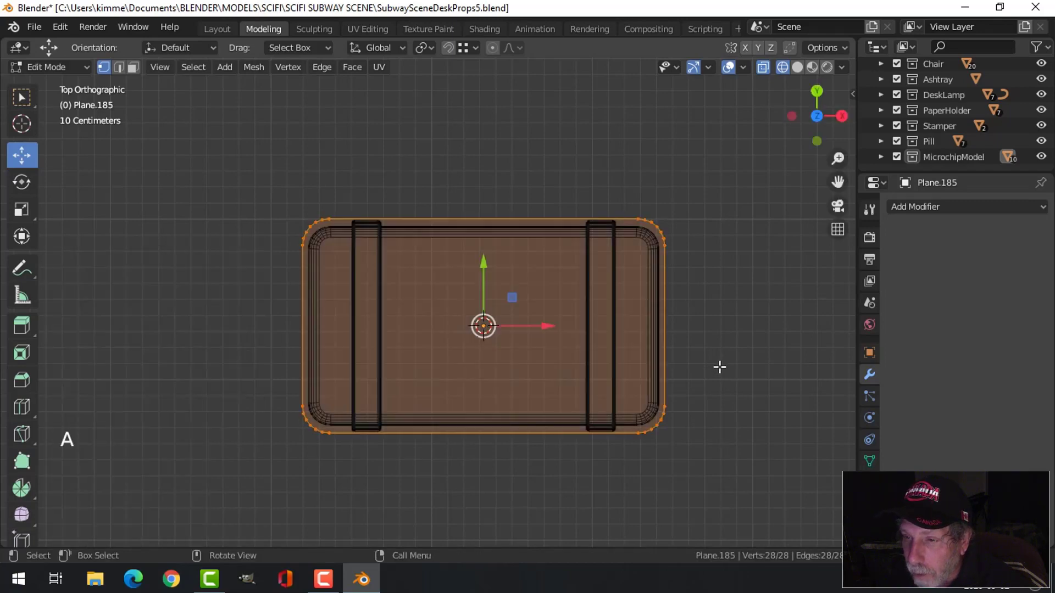
Extrude the rounded plane upward about 0.0175 m to make a thin rim
middle_click_drag(728, 404, 681, 269)
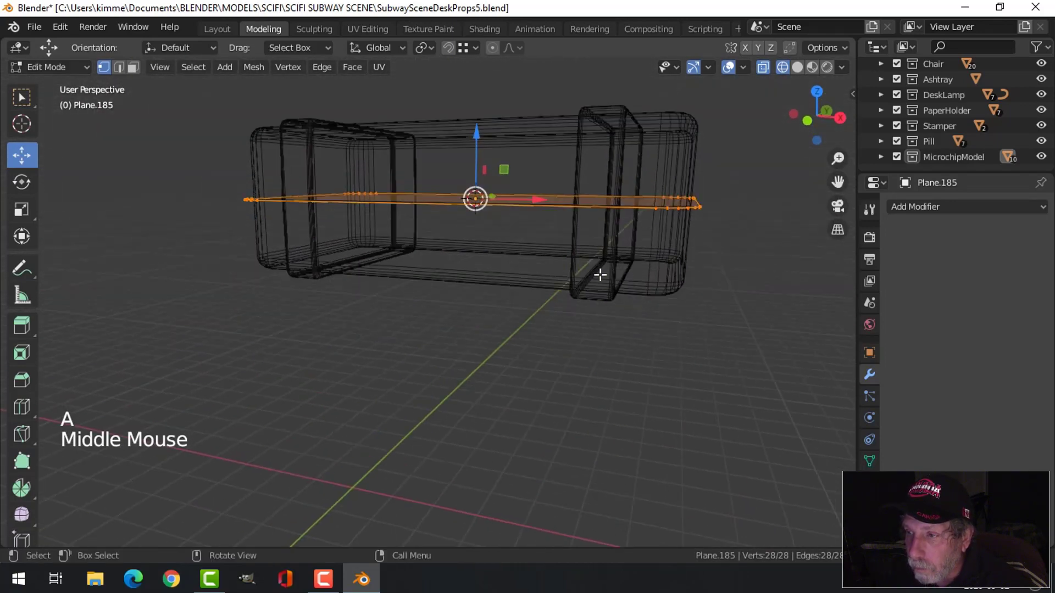
mouse_move(566, 270)
middle_mouse_down()
mouse_move(596, 288)
mouse_move(554, 269)
middle_mouse_up()
key("e")
left_click_drag(490, 141, 495, 139)
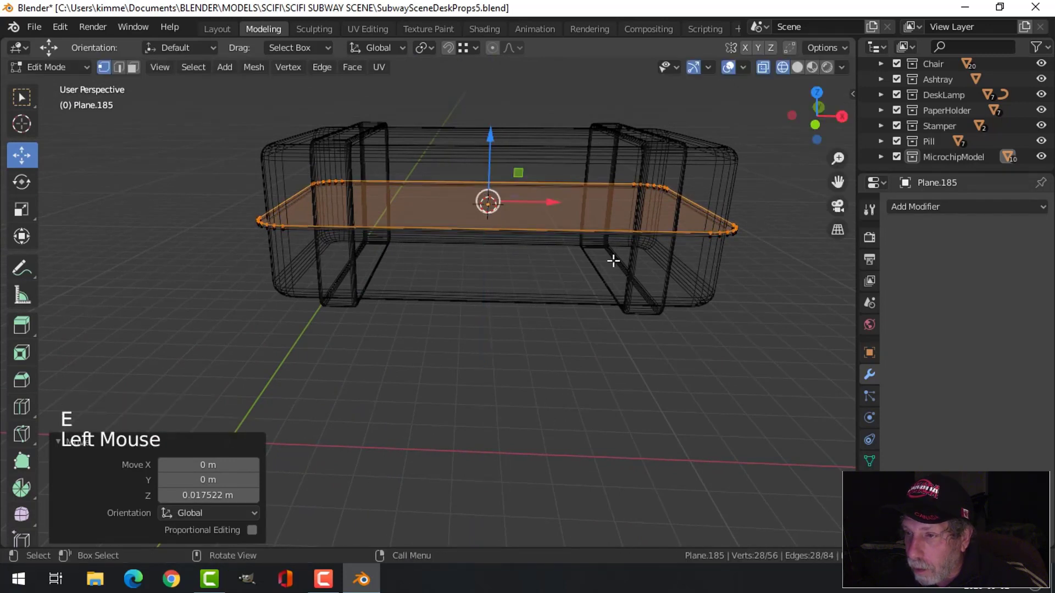
Return to Object Mode in solid shading and deselect everything to inspect the rim around the case
key("Tab")
key("z")
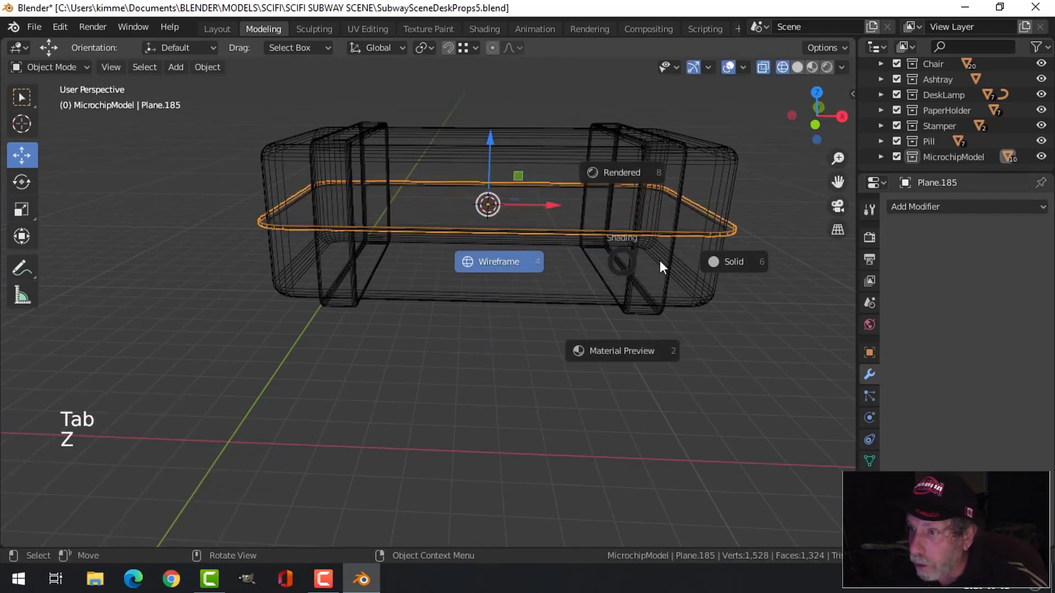
scroll(687, 260, "up", 2)
mouse_move(671, 263)
middle_mouse_down()
mouse_move(624, 275)
mouse_move(598, 266)
mouse_move(540, 301)
mouse_move(636, 273)
middle_mouse_up()
key("alt+a")
scroll(555, 291, "down", 2)
scroll(549, 275, "up", 1)
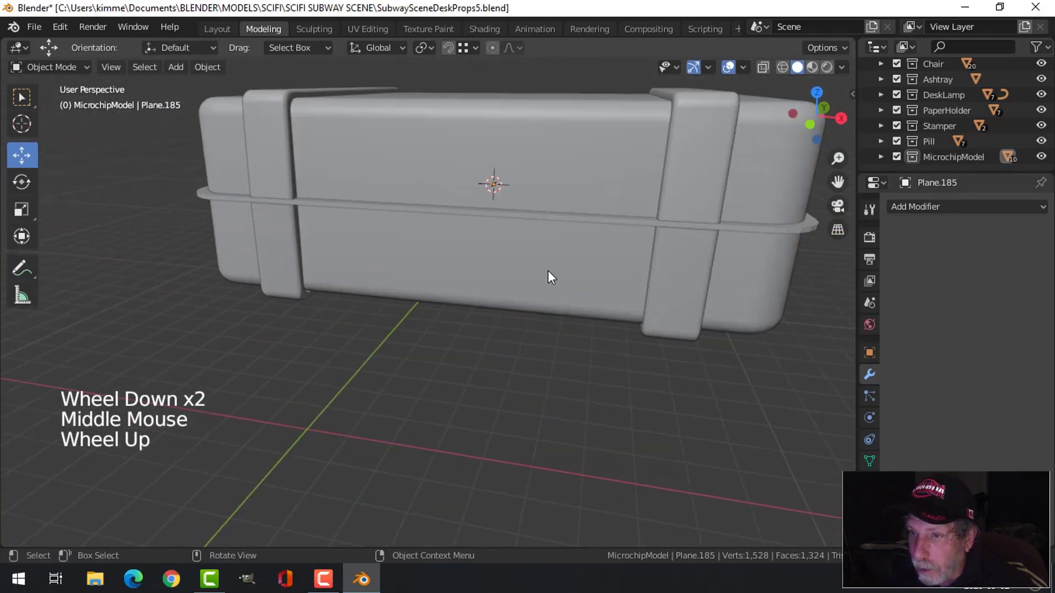
middle_click_drag(549, 276, 520, 235)
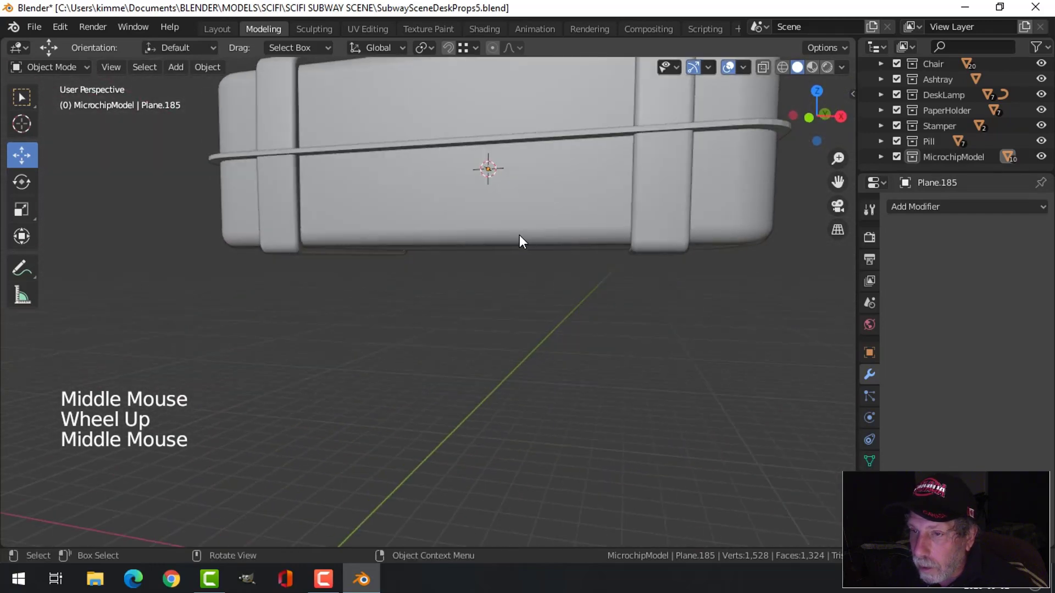
Thicken the whole rim by scaling its geometry about 1.277 along Z, and return to Object Mode
left_click(489, 144)
key("Tab")
key("a")
middle_click_drag(566, 187, 589, 217)
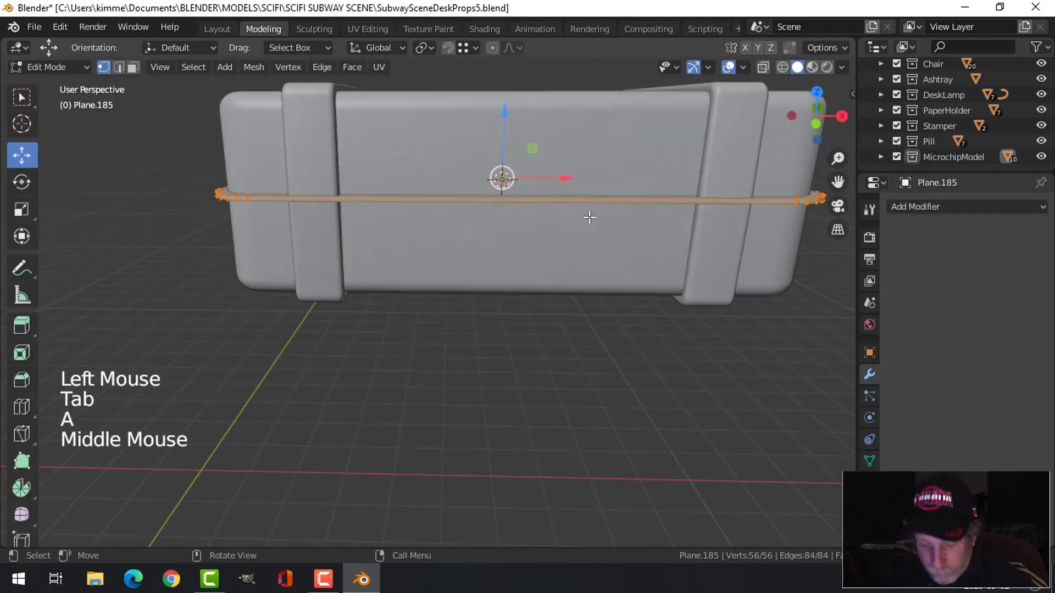
key("s")
key("z")
left_click(606, 241)
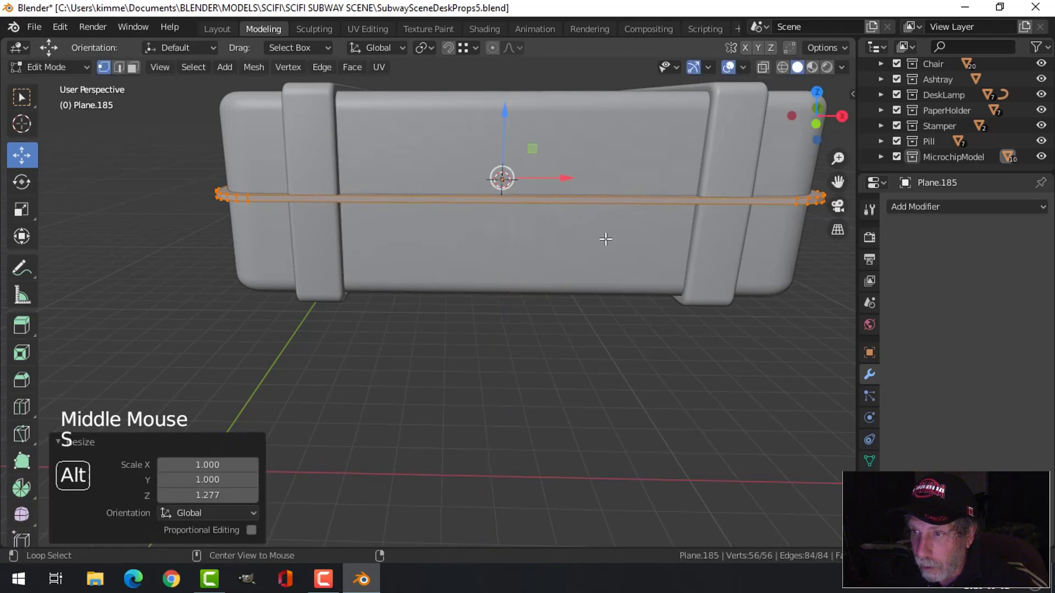
key("alt+a")
key("Tab")
key("alt+a")
Adjust the rim's height at the seam in front view and duplicate it to stack a second rim against it
left_click(528, 201)
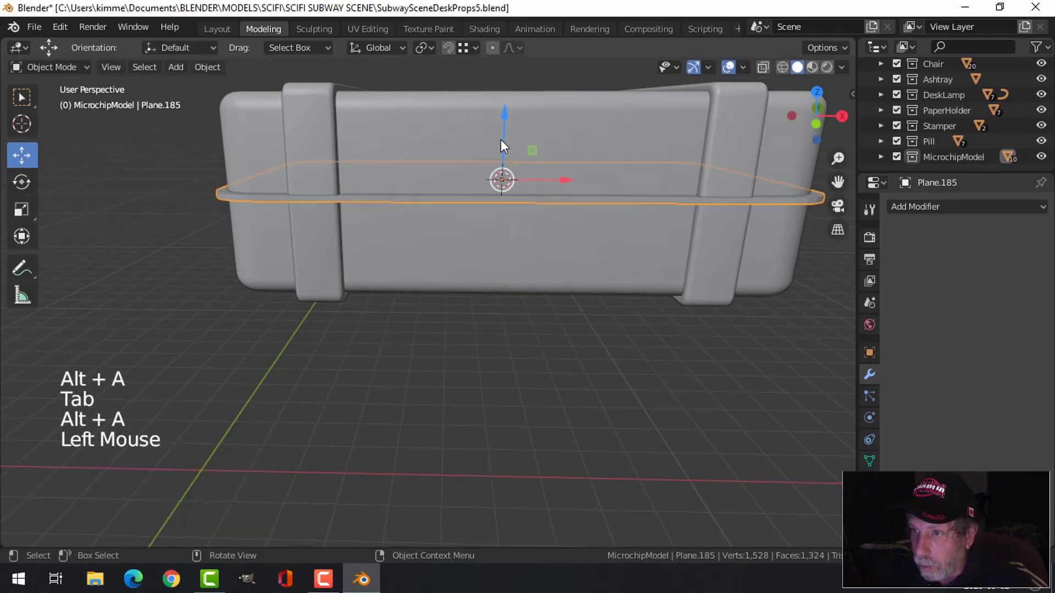
key("KP_1")
scroll(596, 124, "up", 2)
middle_click_drag(571, 165, 492, 102, "shift")
left_click_drag(484, 91, 488, 101)
key("shift+d")
key("alt+a")
Open the upper rim for editing in edge-select mode with nothing selected
middle_click_drag(628, 147, 566, 236)
scroll(597, 157, "down", 3)
middle_click_drag(566, 236, 527, 243)
scroll(586, 266, "up", 2)
middle_click_drag(586, 266, 522, 308, "shift")
left_click(519, 309)
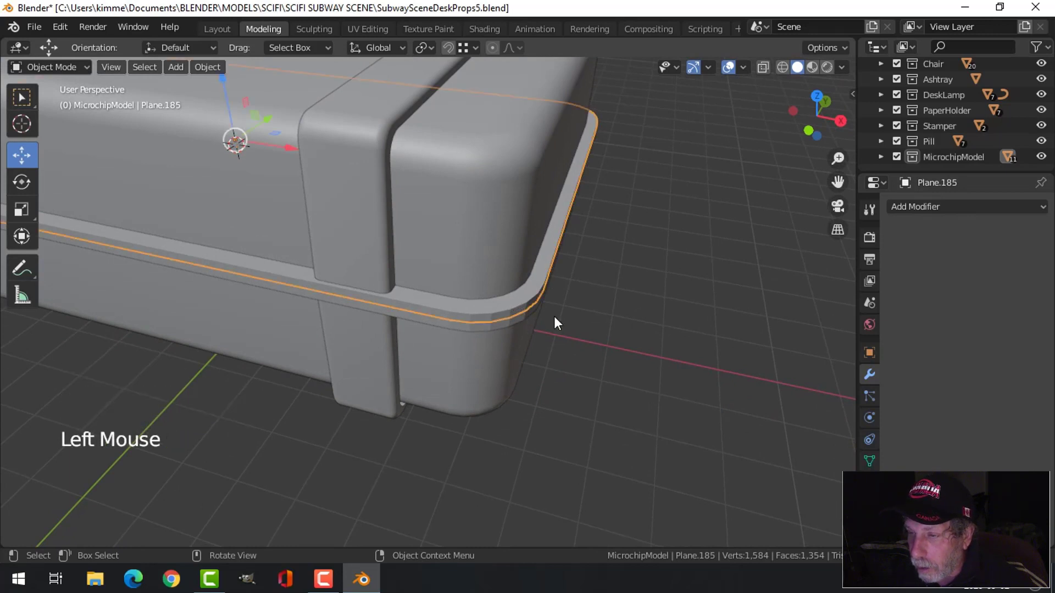
key("Tab")
scroll(555, 317, "up", 1)
key("alt+a")
key("2")
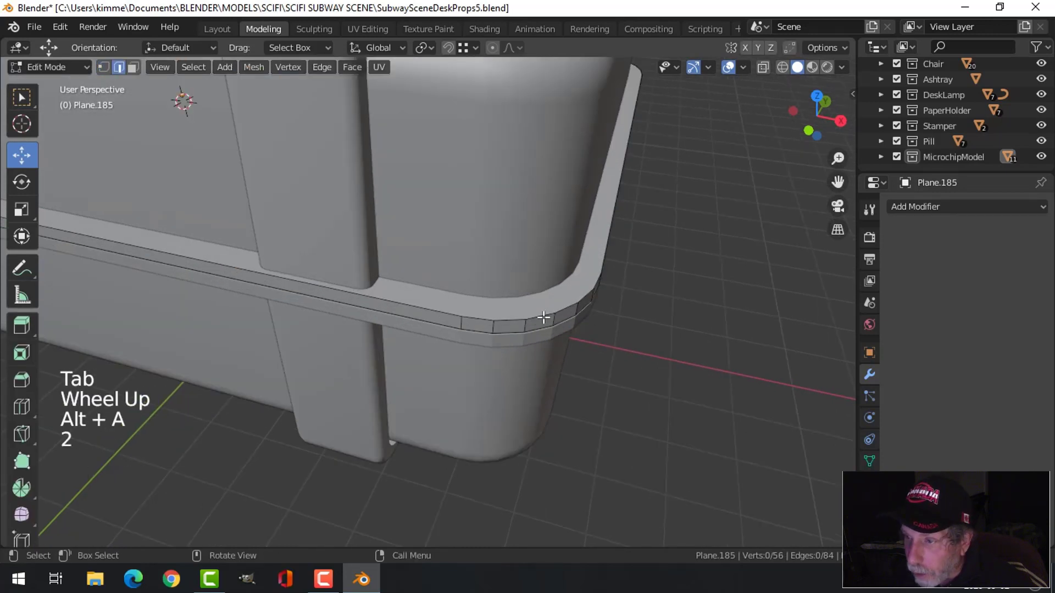
Select the outer upper and lower edge loops around the upper rim
left_click(549, 330, "alt+shift")
left_click(494, 329, "alt+shift")
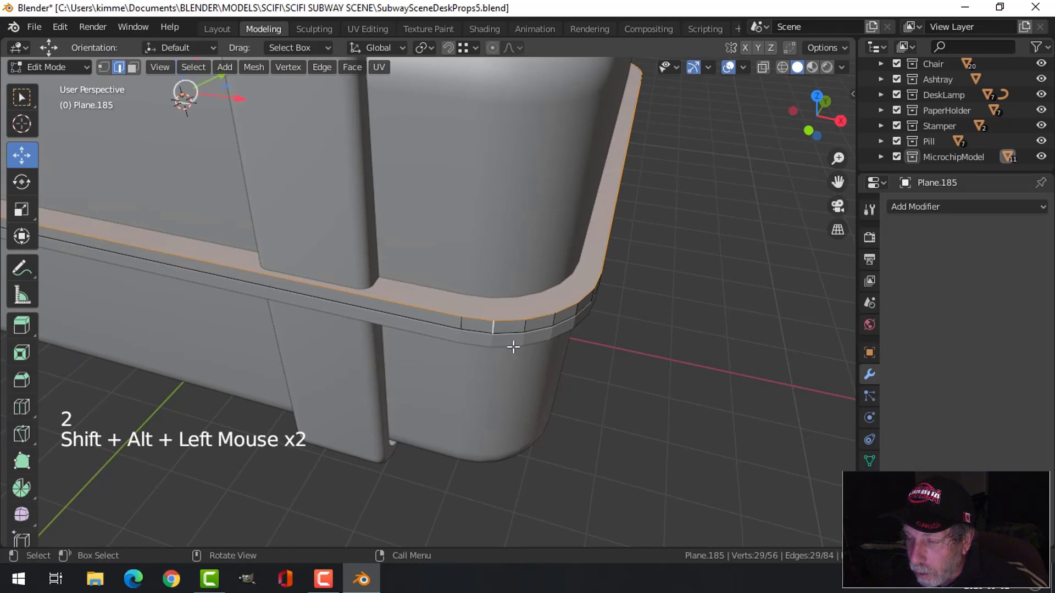
key("alt+a")
key("ctrl+z")
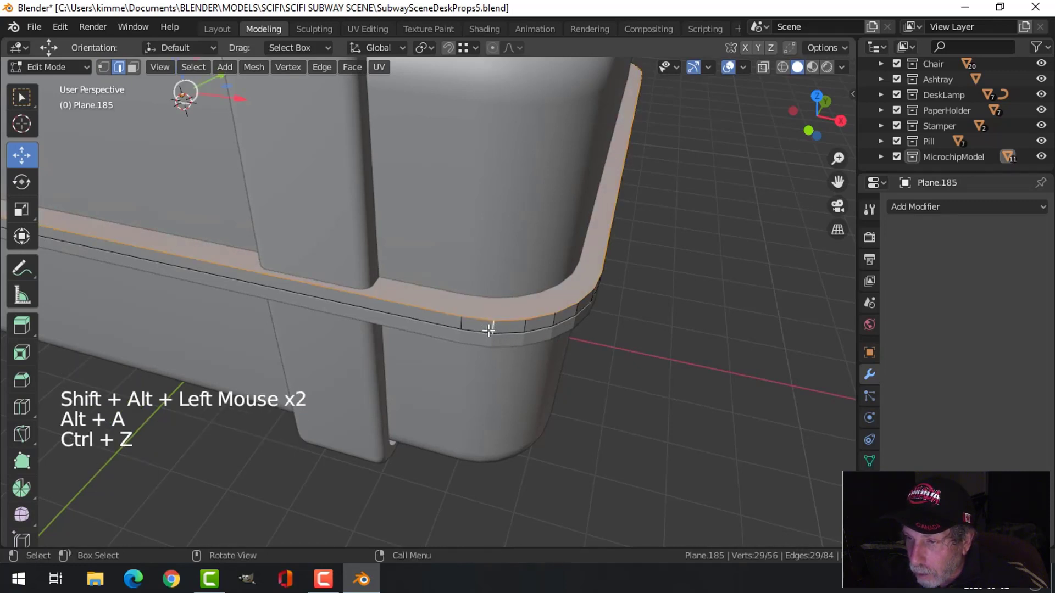
left_click(487, 334, "shift")
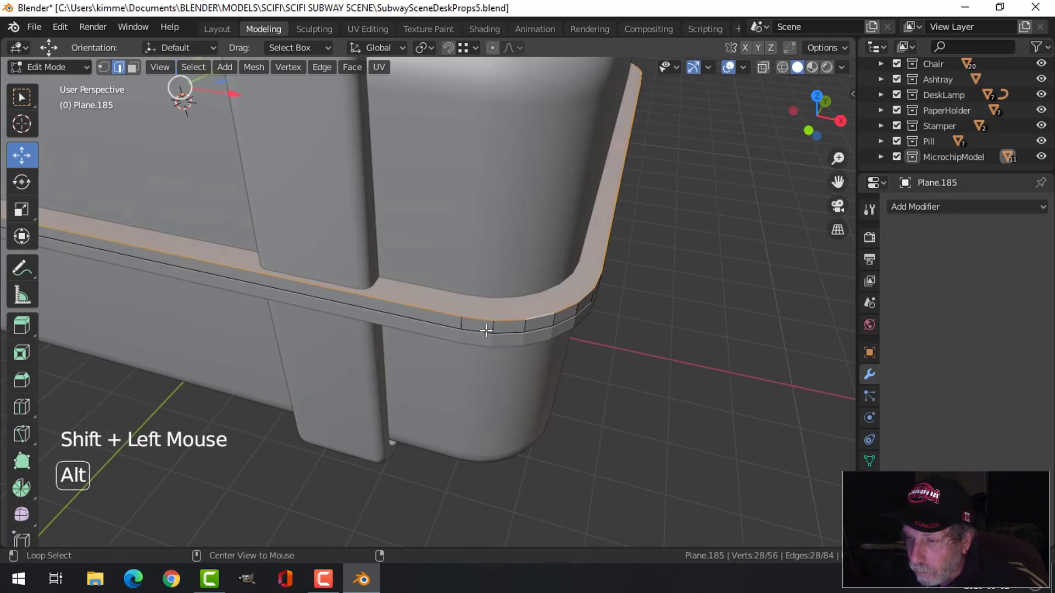
key("alt+a")
left_click(444, 322, "alt+shift")
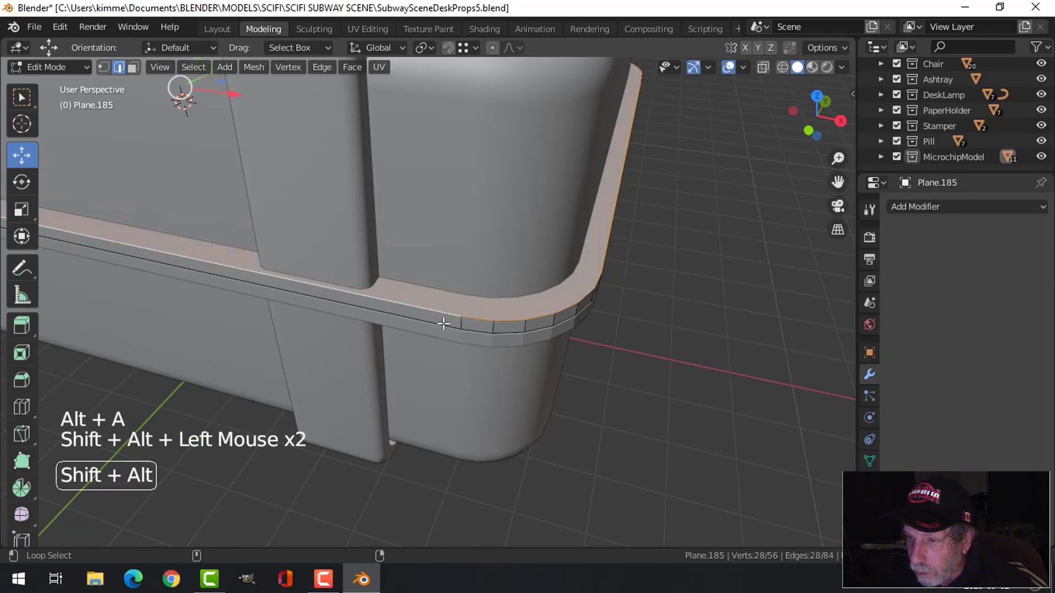
Try beveling the upper rim's two outer edge loops with 4 segments, and undo it
middle_click_drag(443, 323, 552, 299)
scroll(551, 298, "up", 3)
scroll(552, 299, "down", 2)
key("ctrl+b")
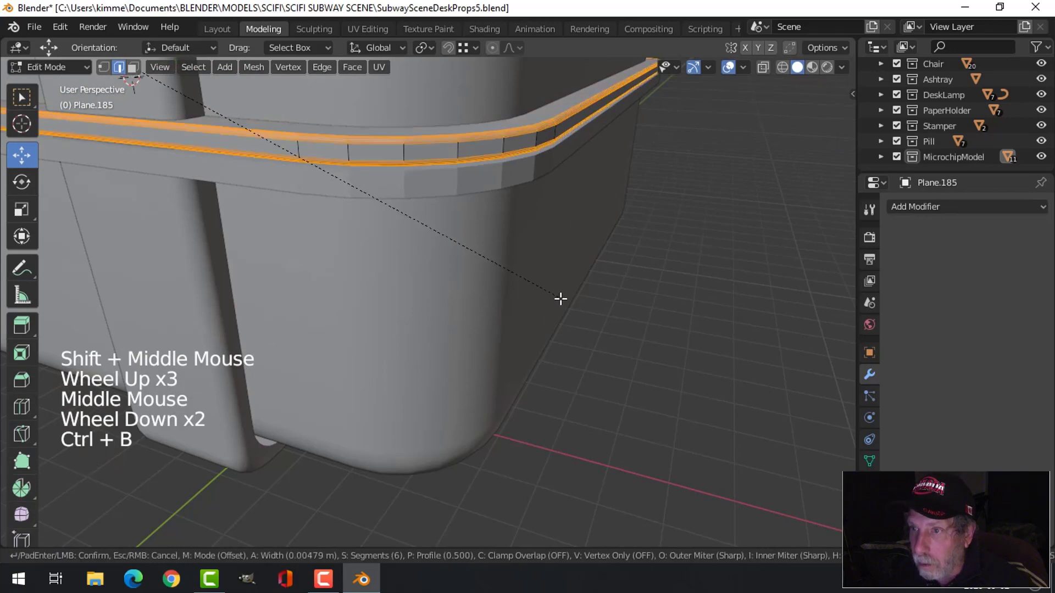
scroll(558, 298, "down", 3)
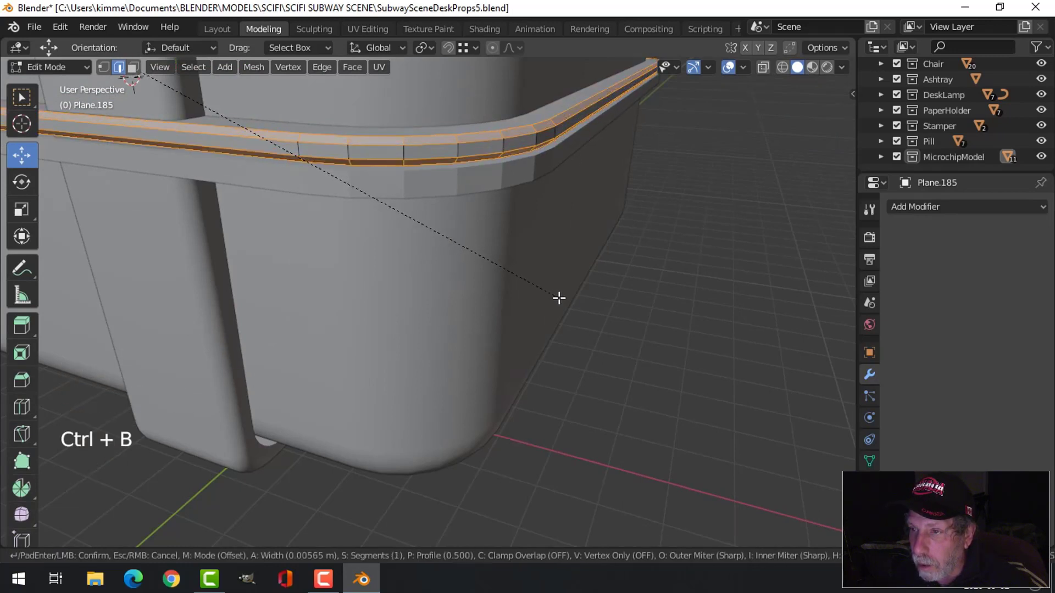
scroll(557, 300, "up", 1)
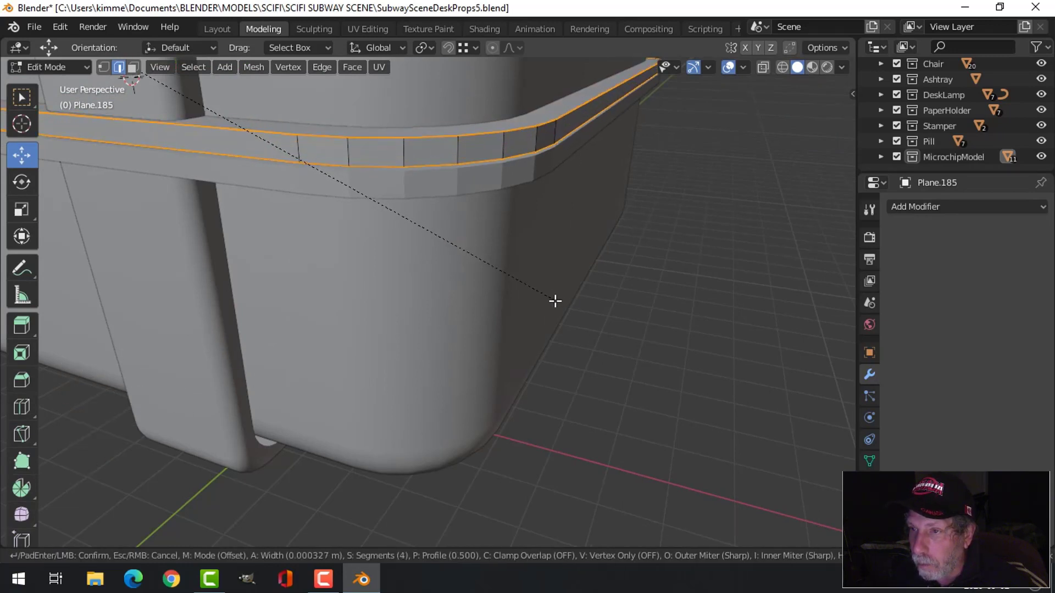
left_click(555, 302)
key("ctrl+z")
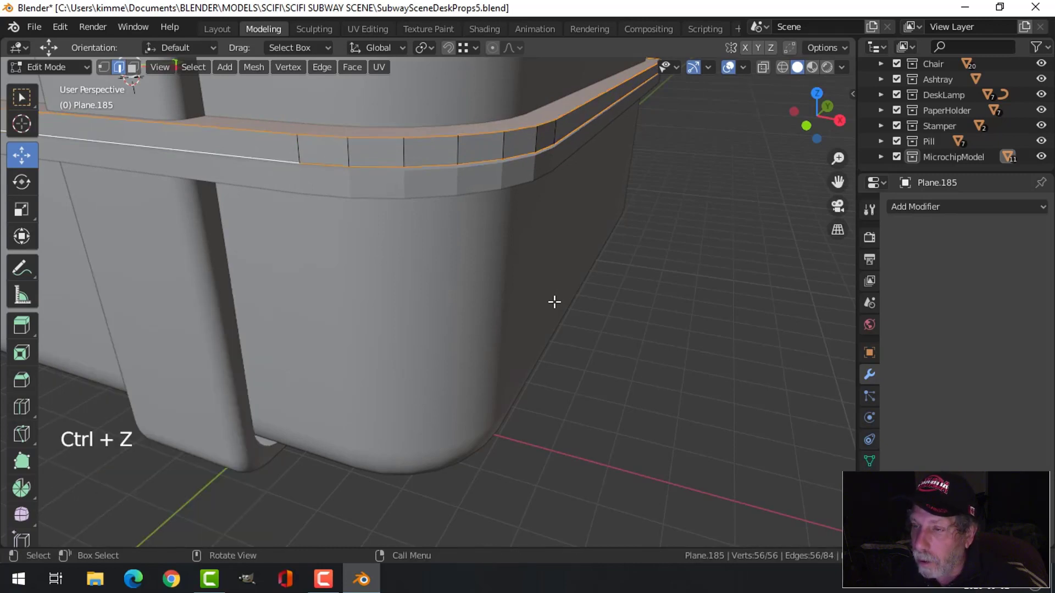
Bevel the upper rim's two outer edge loops about 0.005 m with 4 segments and shade the rim smooth in Object Mode
key("ctrl+b")
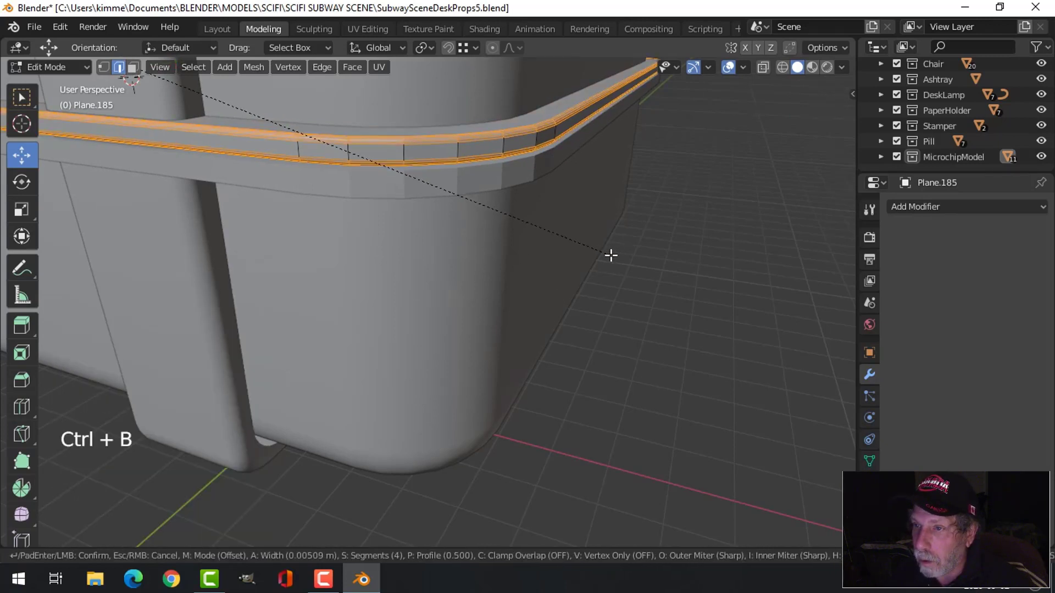
left_click(610, 255)
key("Tab")
right_click(417, 138)
left_click(417, 136)
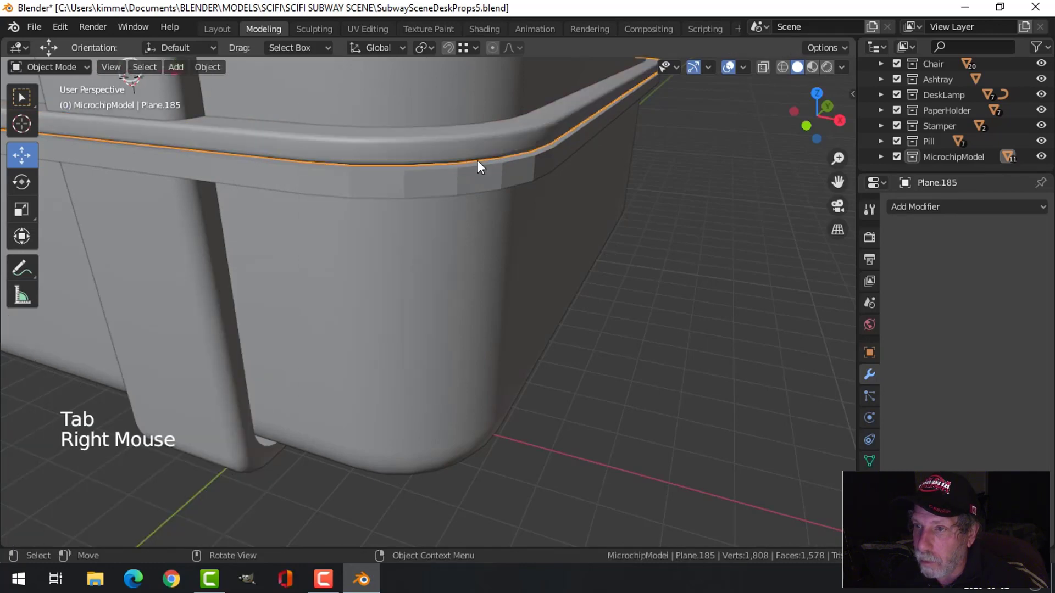
key("alt+a")
scroll(549, 198, "down", 4)
middle_click_drag(466, 273, 494, 266)
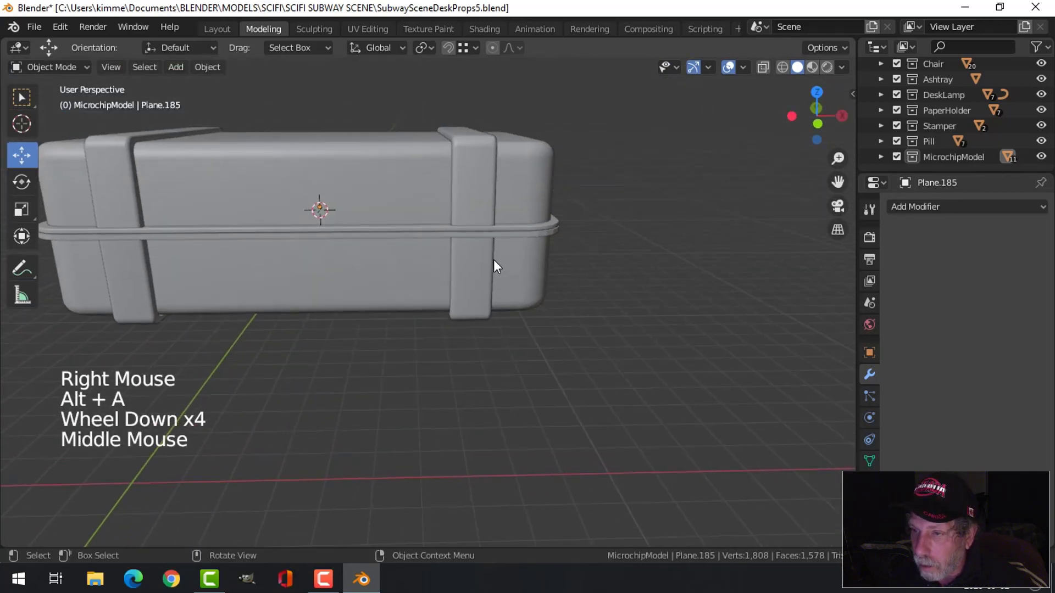
Delete the unbeveled lower rim and replace it with a duplicate of the beveled rim moved down along Z
scroll(628, 184, "up", 2)
left_click(628, 176)
key("x")
left_click(554, 175)
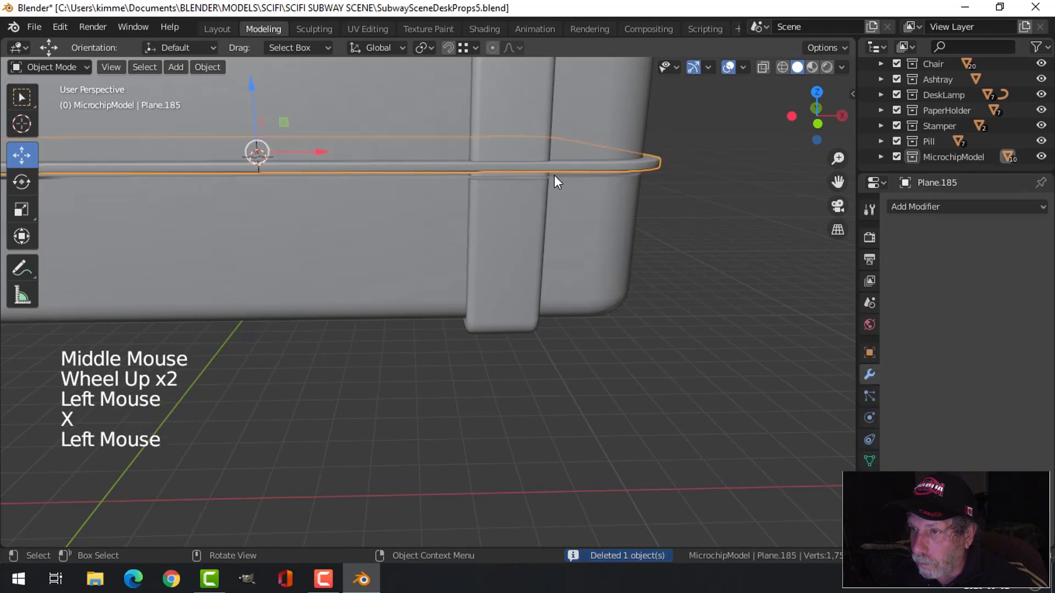
key("shift+d")
left_click_drag(253, 85, 250, 91)
key("alt+a")
scroll(461, 178, "down", 3)
middle_click_drag(461, 178, 306, 184)
scroll(474, 248, "down", 2)
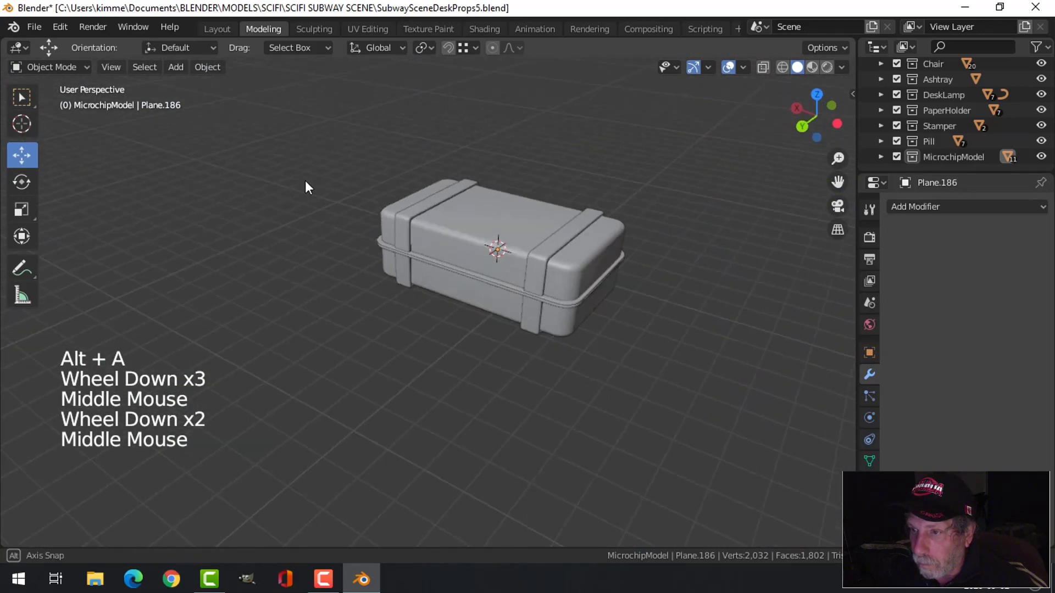
Inspect the closed case with its stacked rims from several sides and save the file
scroll(572, 301, "up", 3)
middle_click_drag(572, 301, 681, 252)
scroll(462, 278, "down", 3)
key("KP_1")
middle_click_drag(518, 243, 501, 288)
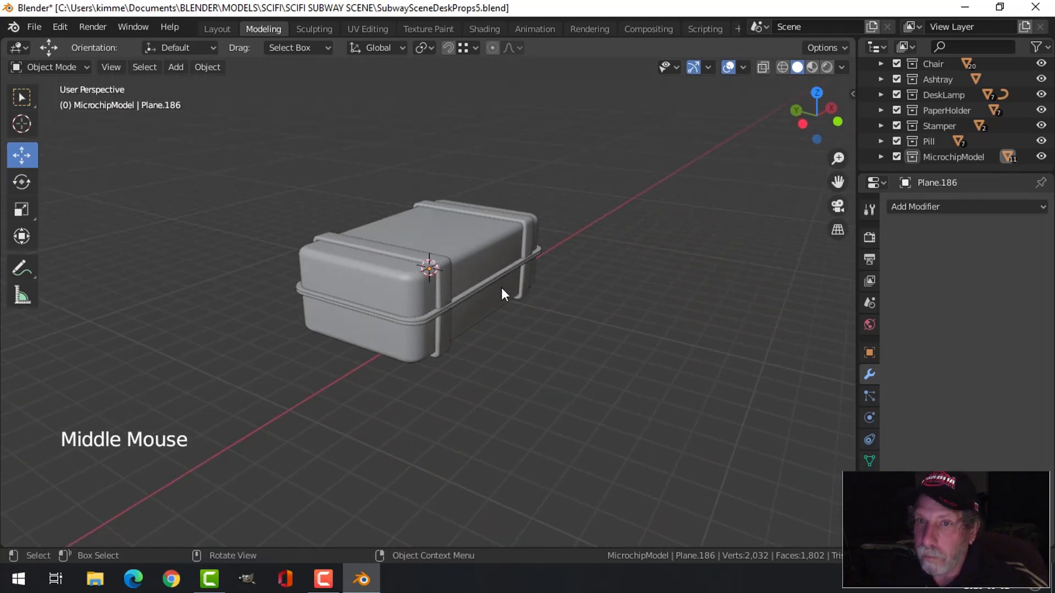
key("ctrl+s")
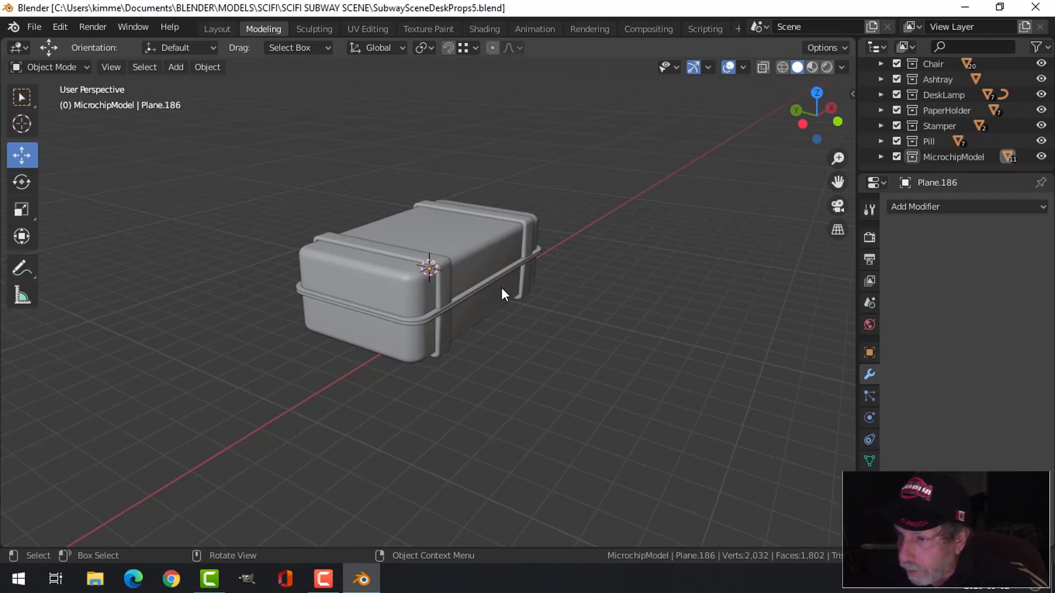
Rotate all parts of the case 90° about the global X axis to stand it upright, and deselect everything
key("KP_1")
key("a")
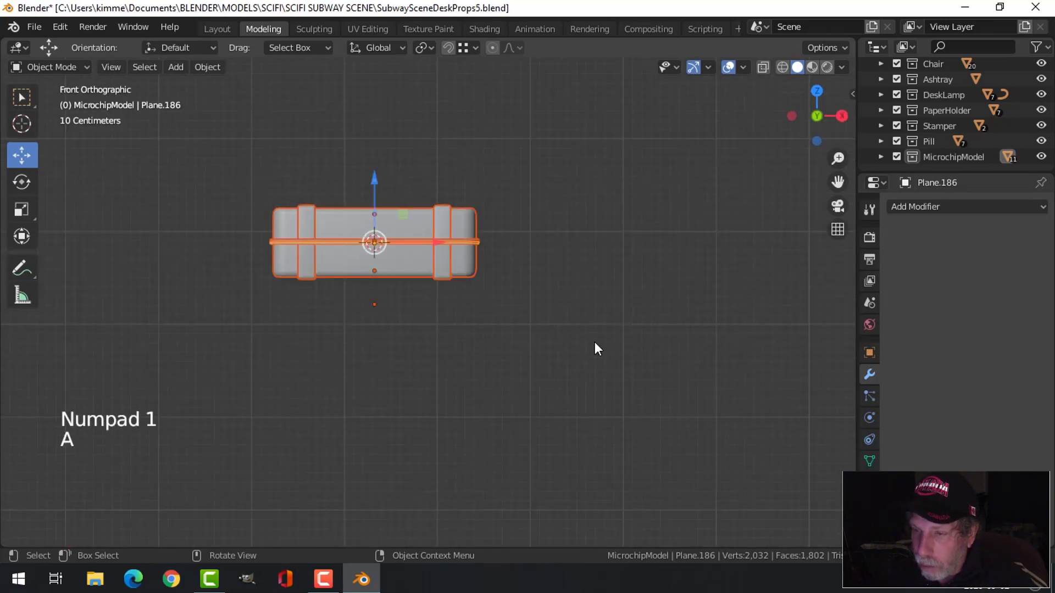
key("r")
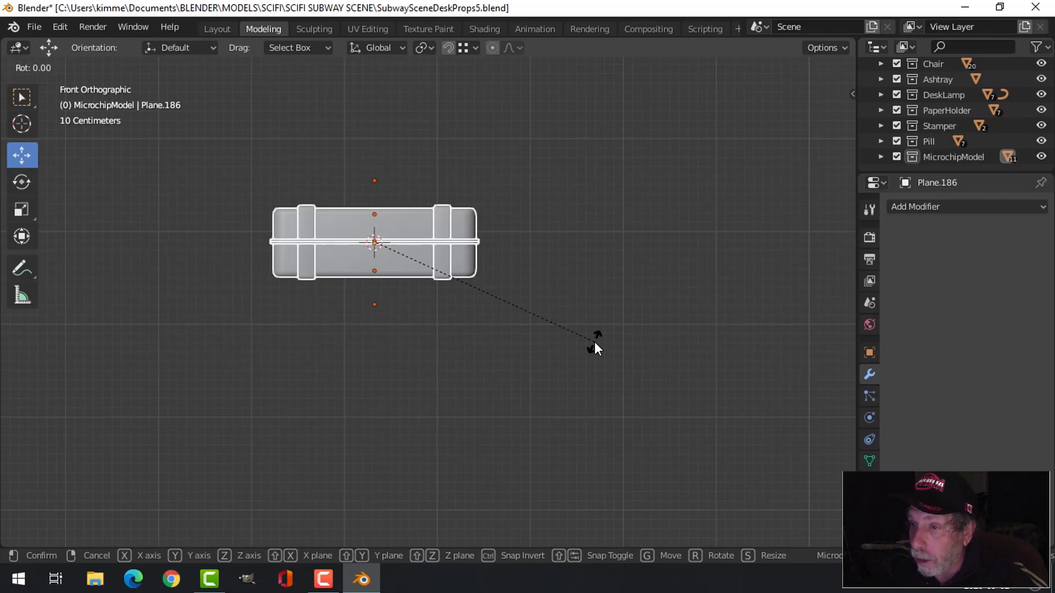
type("x90")
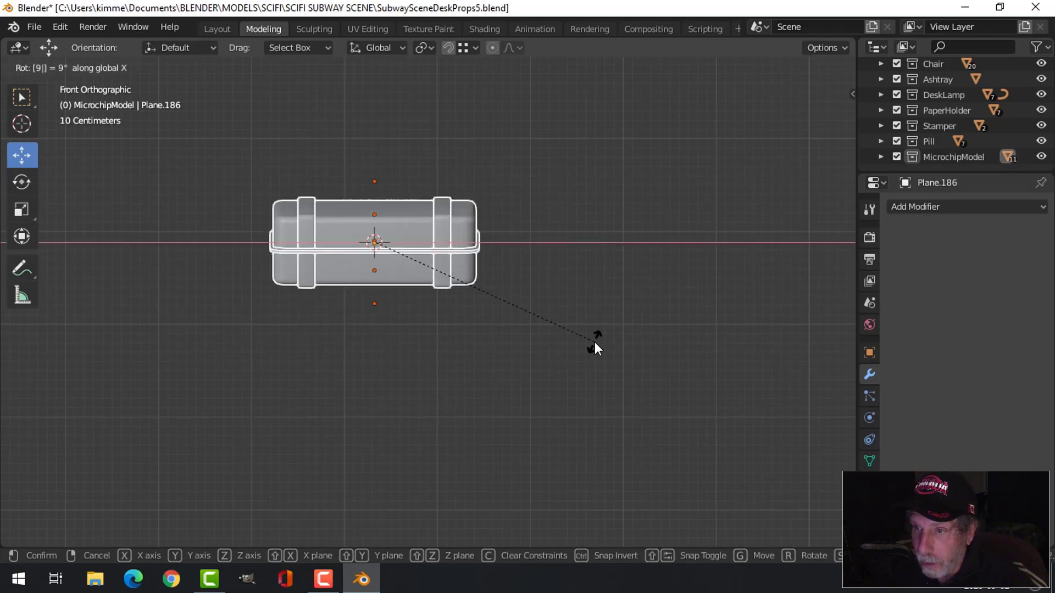
key("Return")
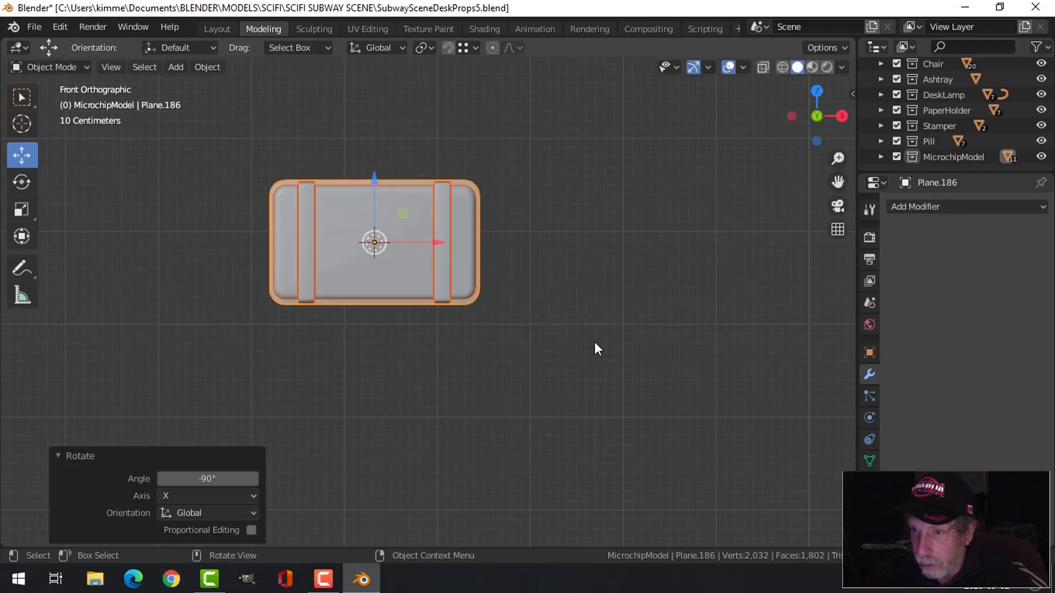
middle_click_drag(594, 341, 544, 253)
key("alt+a")
Open the front half of the case for editing with nothing selected
scroll(461, 319, "up", 3)
middle_click_drag(544, 253, 549, 274, "shift")
middle_click_drag(549, 275, 421, 249)
scroll(511, 219, "up", 2)
middle_click_drag(510, 216, 493, 231, "shift")
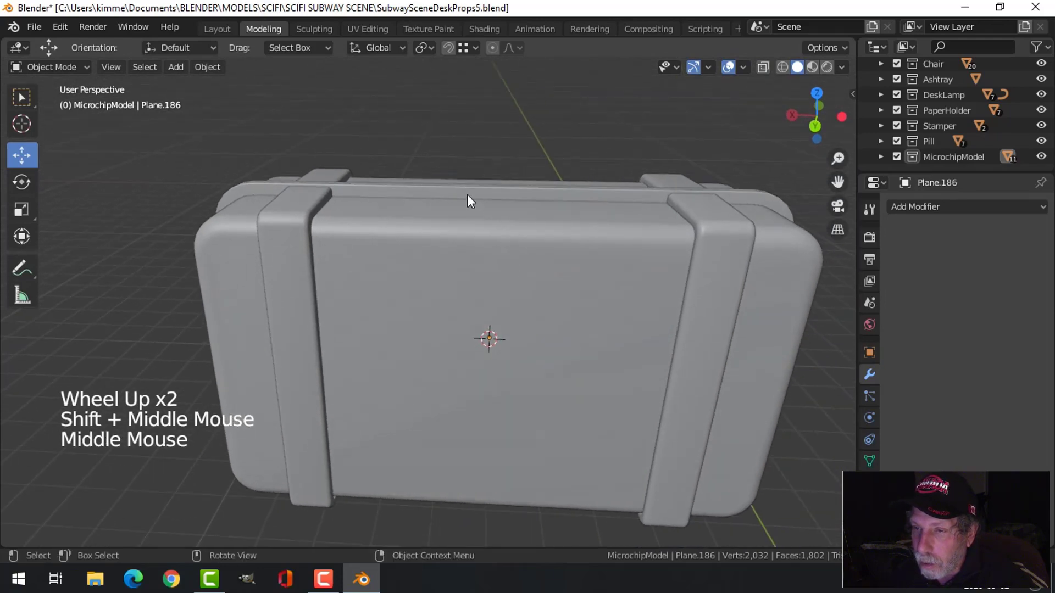
middle_click_drag(467, 196, 472, 268)
left_click(468, 235)
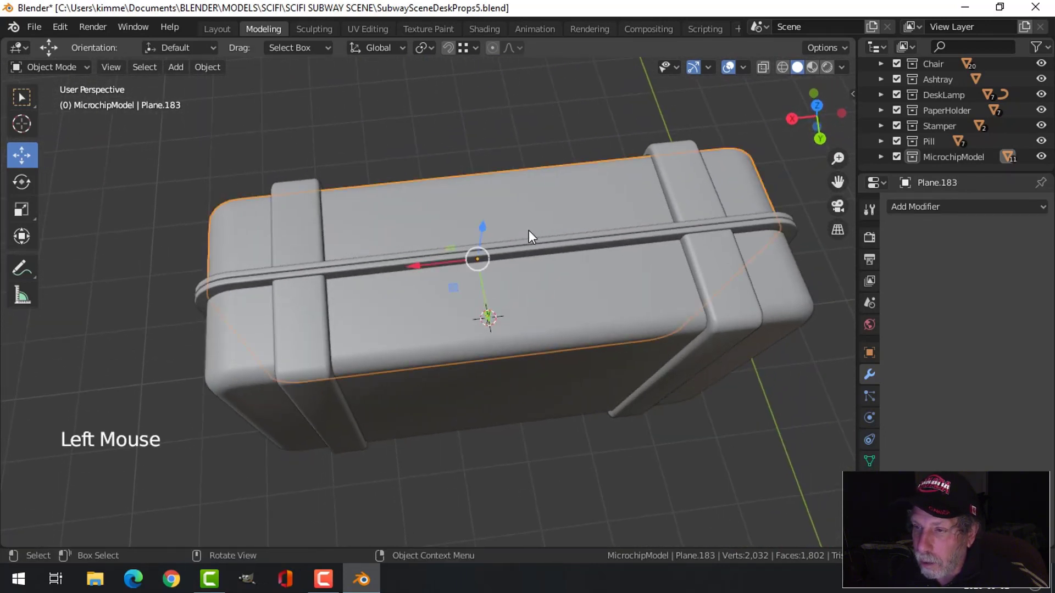
key("Tab")
middle_click_drag(529, 236, 561, 227)
key("alt+a")
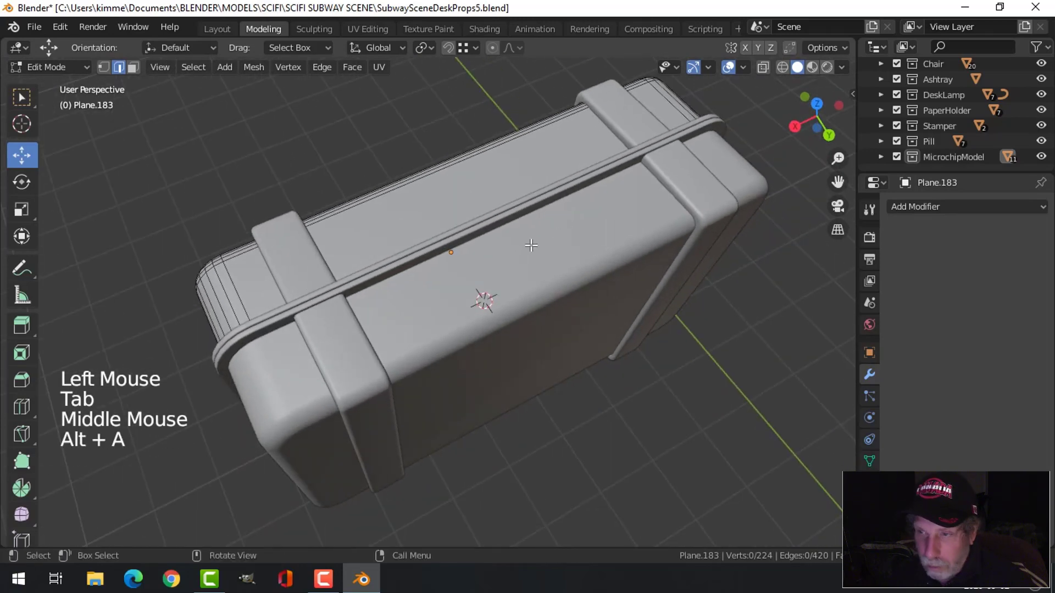
Duplicate the front half's long upward-facing side face and raise the copy about 0.138 m along Z
key("KP_7")
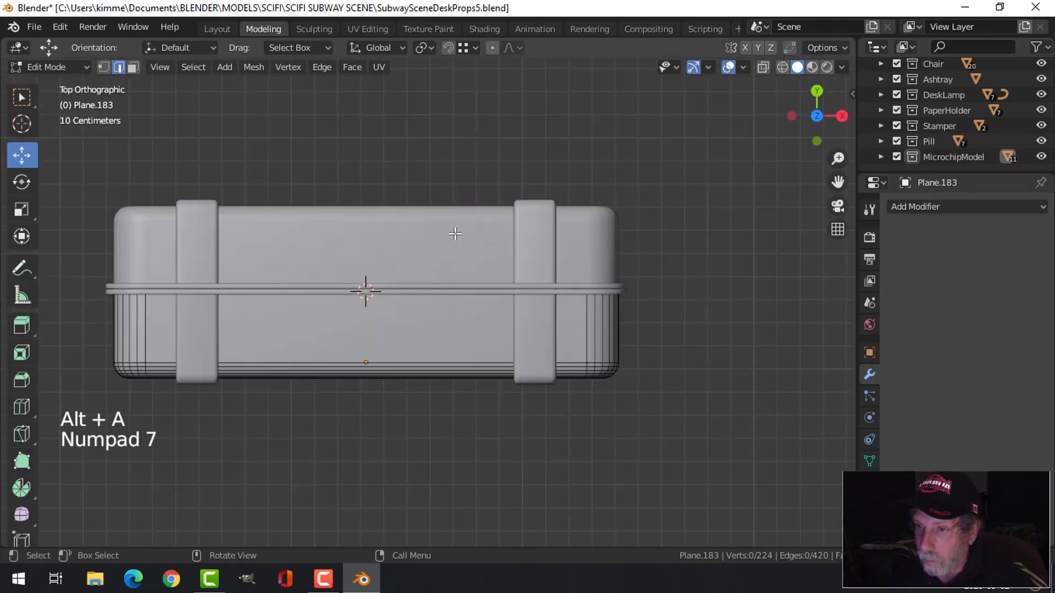
middle_click_drag(395, 334, 352, 326)
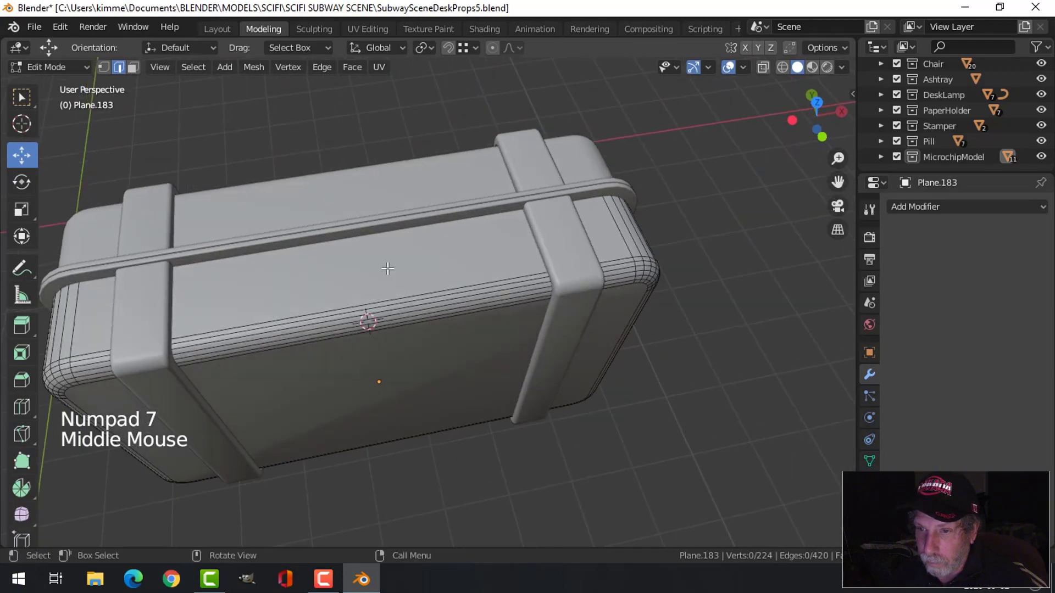
left_click(348, 326)
key("3")
left_click(354, 282)
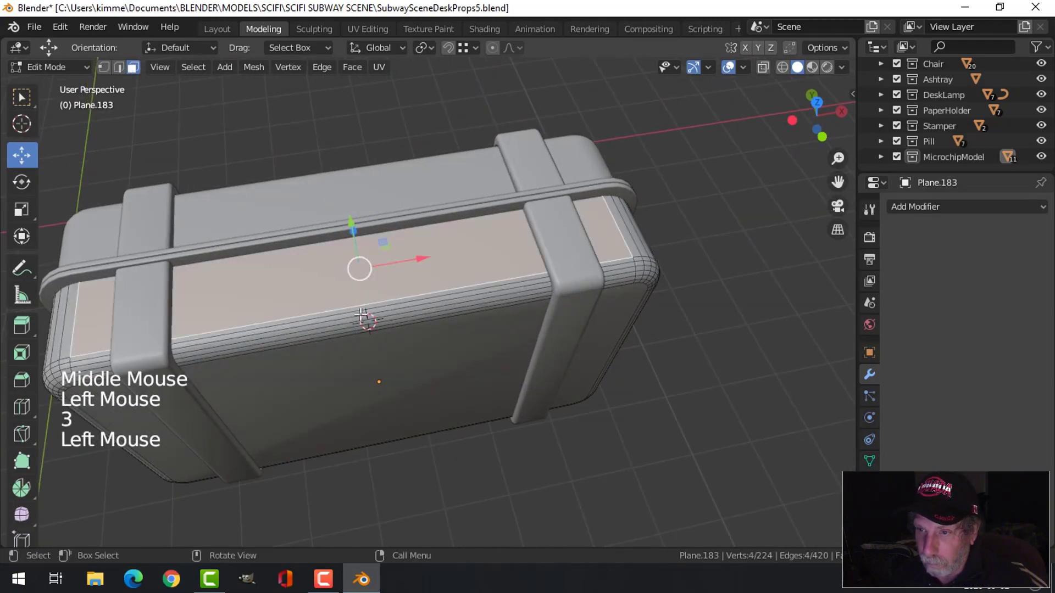
middle_click_drag(354, 281, 506, 271, "shift")
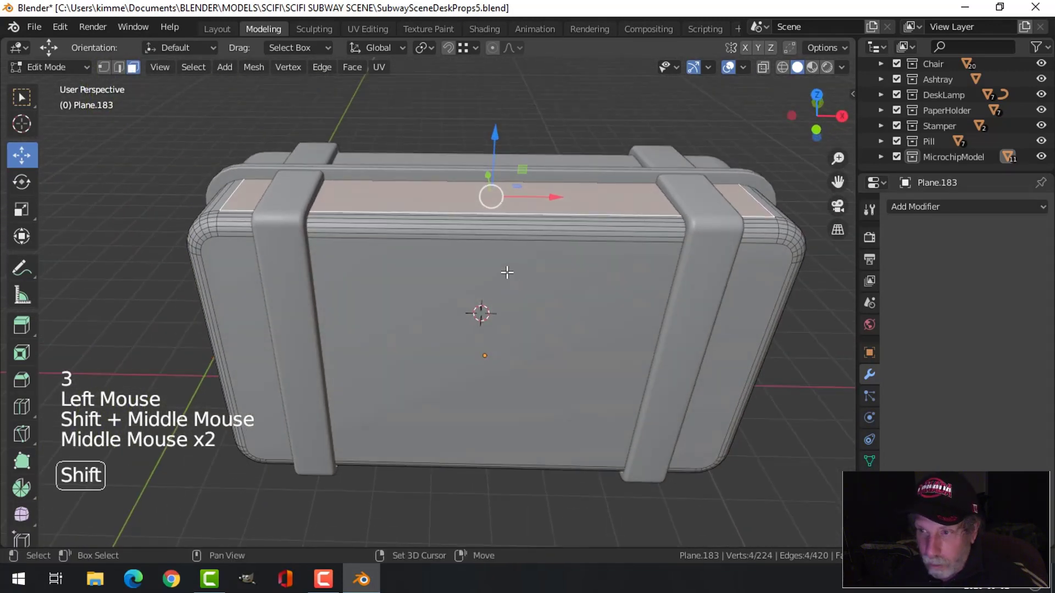
key("shift+d")
left_click(506, 271)
left_click_drag(494, 123, 495, 86)
Shrink the copied face, scale it 0.582 along X, and lower it about 0.132 m along Z onto the case
key("s")
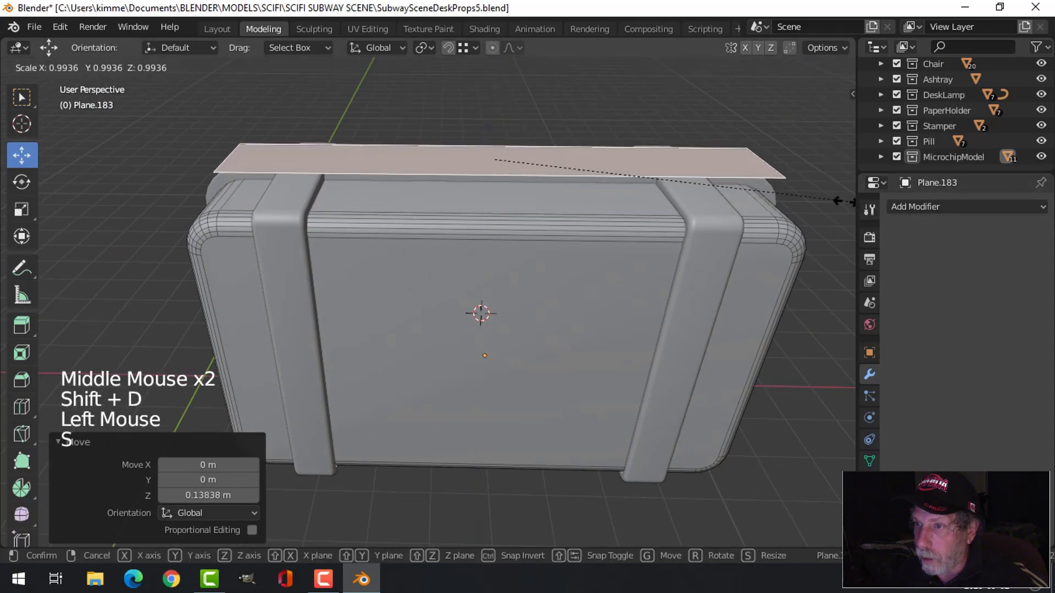
left_click(704, 196)
middle_click_drag(637, 252, 519, 196)
key("s")
key("x")
left_click(642, 271)
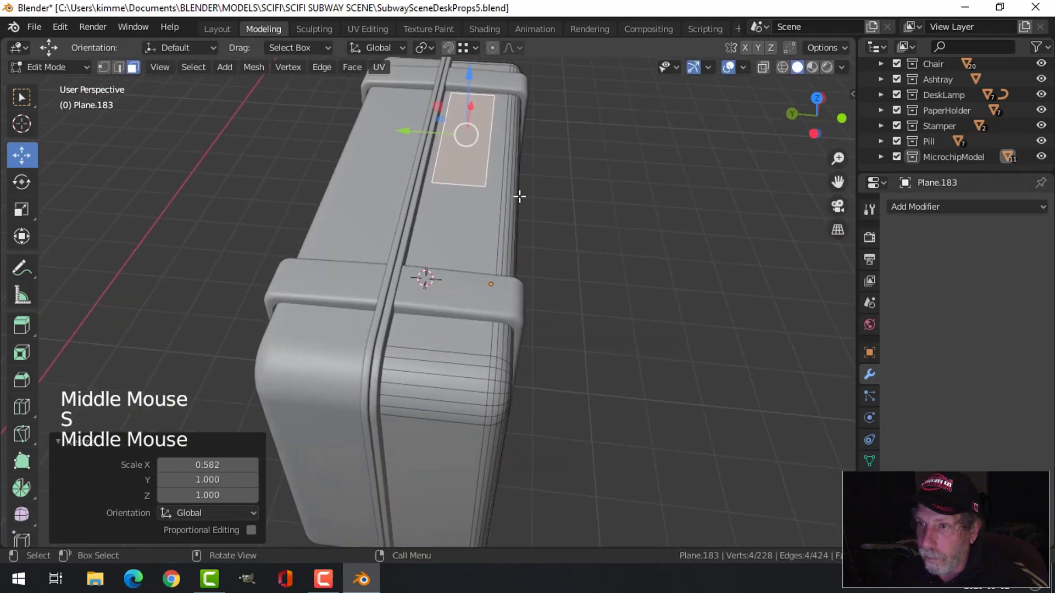
left_click_drag(469, 107, 471, 103)
Extrude the copied face into a plate about 0.015 m thick and separate it into its own object
middle_click_drag(645, 215, 599, 218)
key("e")
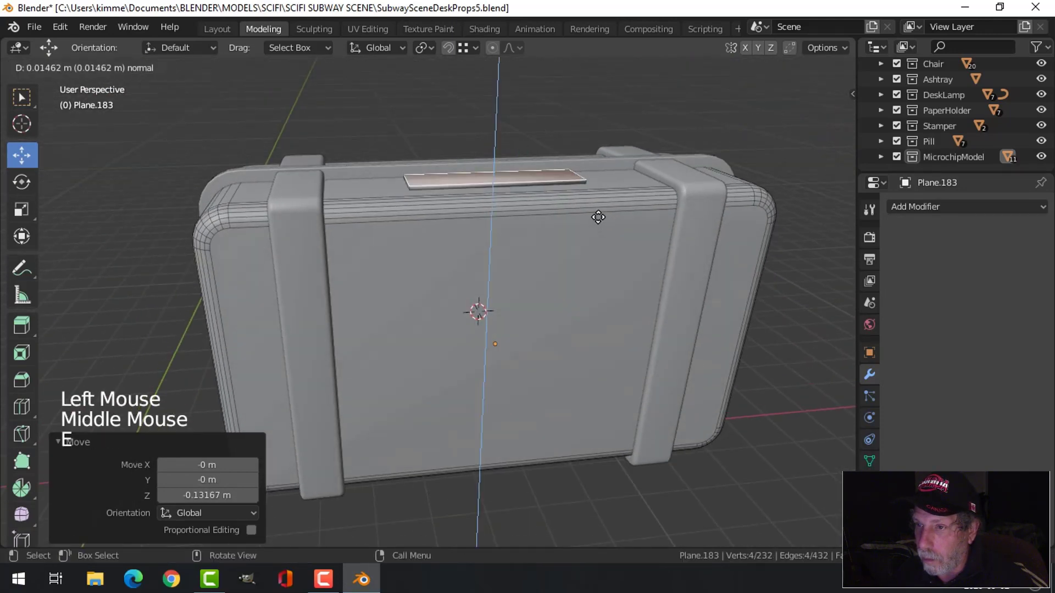
left_click(596, 218)
key("ctrl+l")
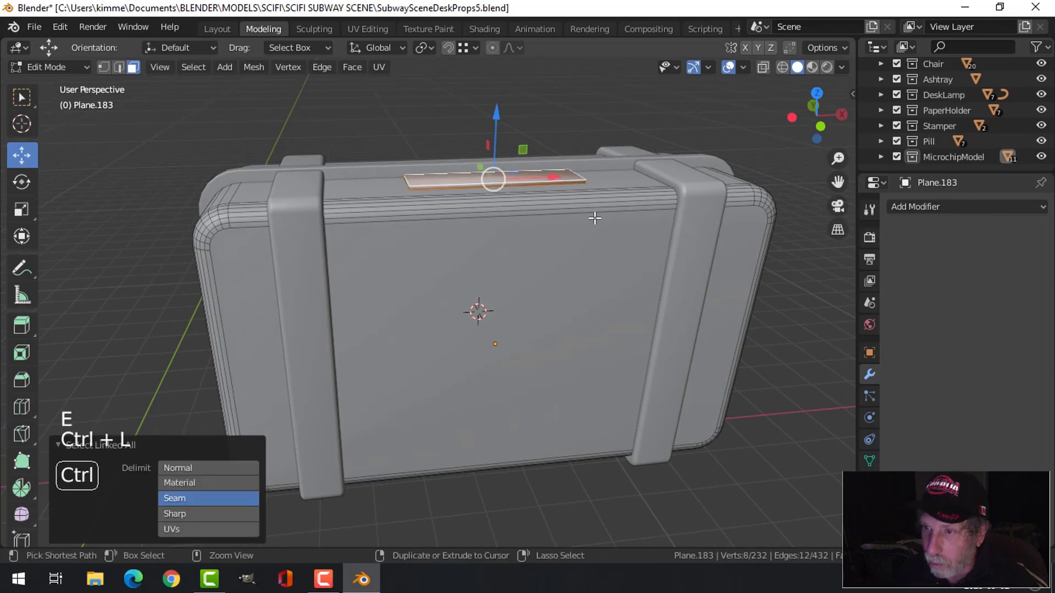
key("p")
left_click(594, 217)
key("Tab")
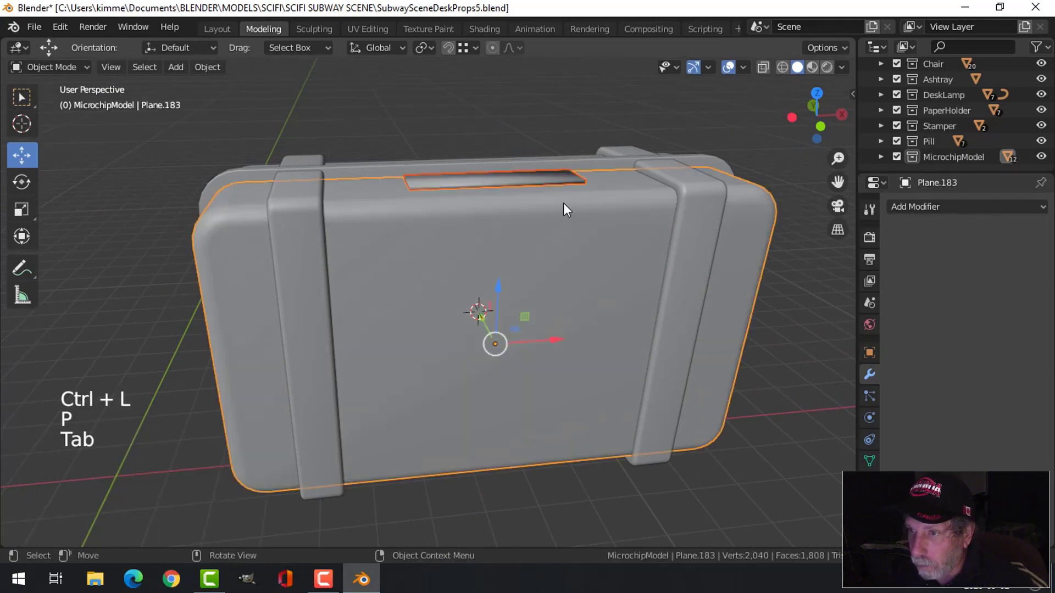
Select the separated top plate on its own and set its origin to its geometry
left_click(525, 176)
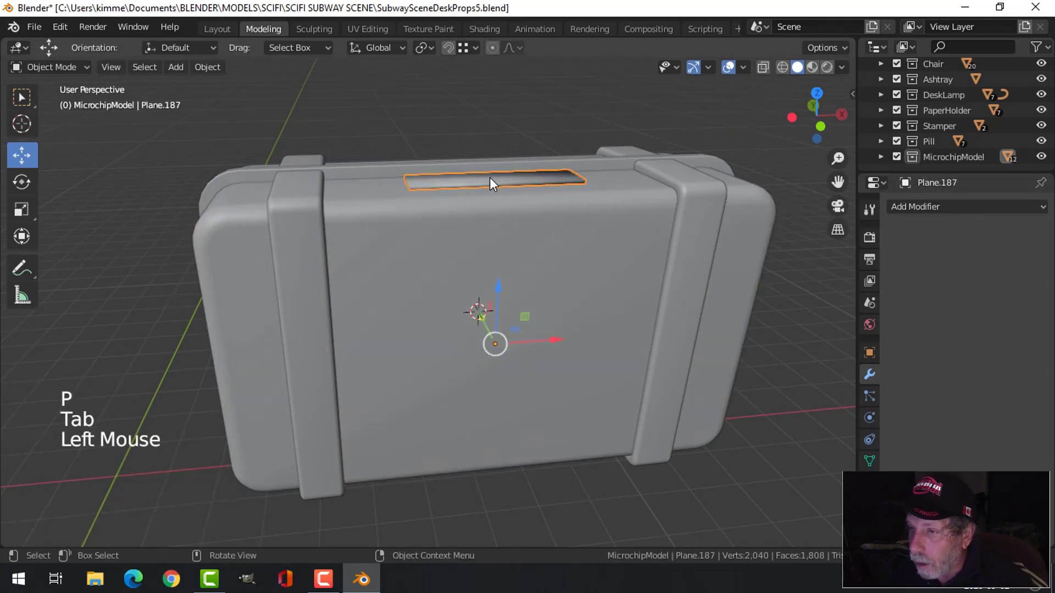
middle_click_drag(490, 177, 482, 221)
scroll(546, 302, "up", 3)
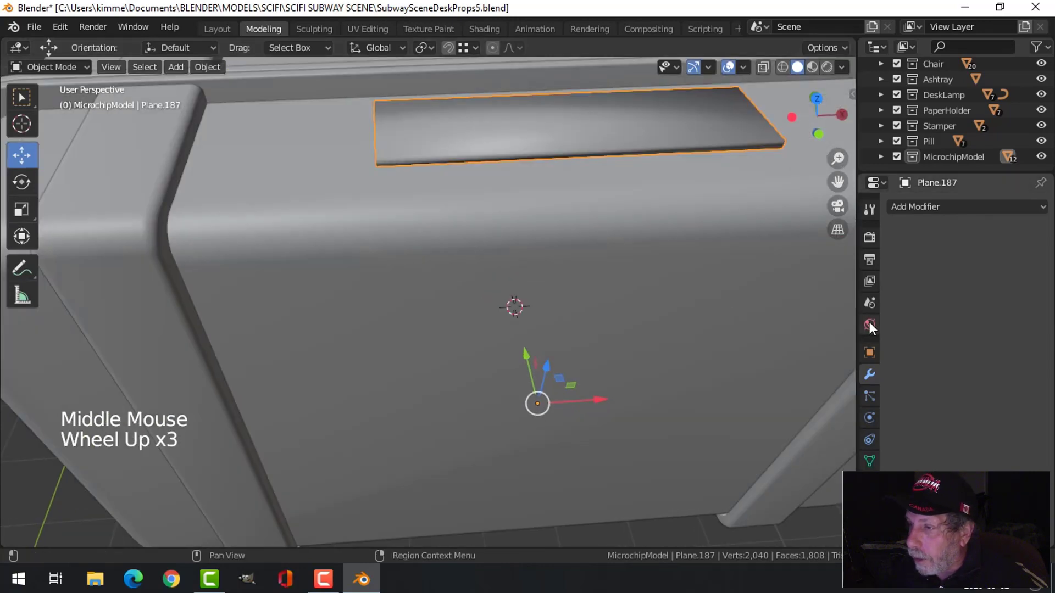
middle_click_drag(566, 159, 548, 139)
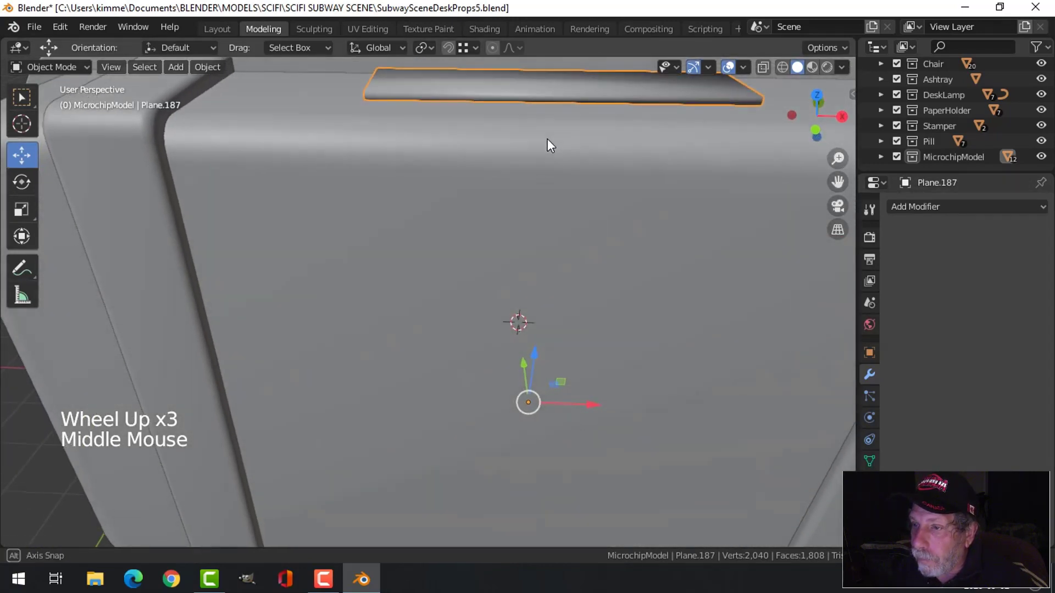
left_click(199, 67)
mouse_move(232, 96)
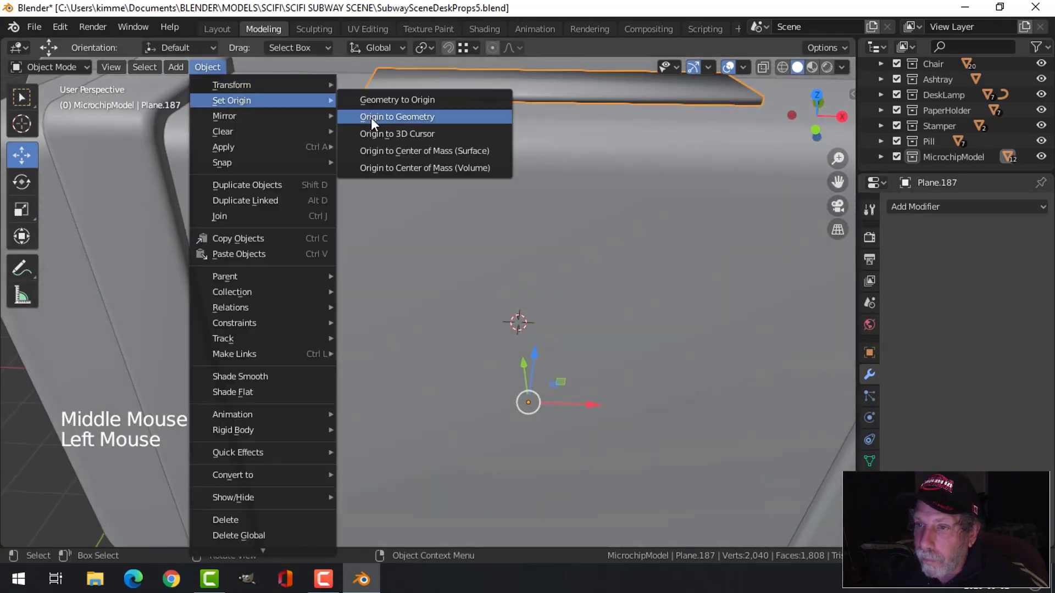
left_click(379, 116)
middle_click_drag(566, 136, 410, 202, "shift")
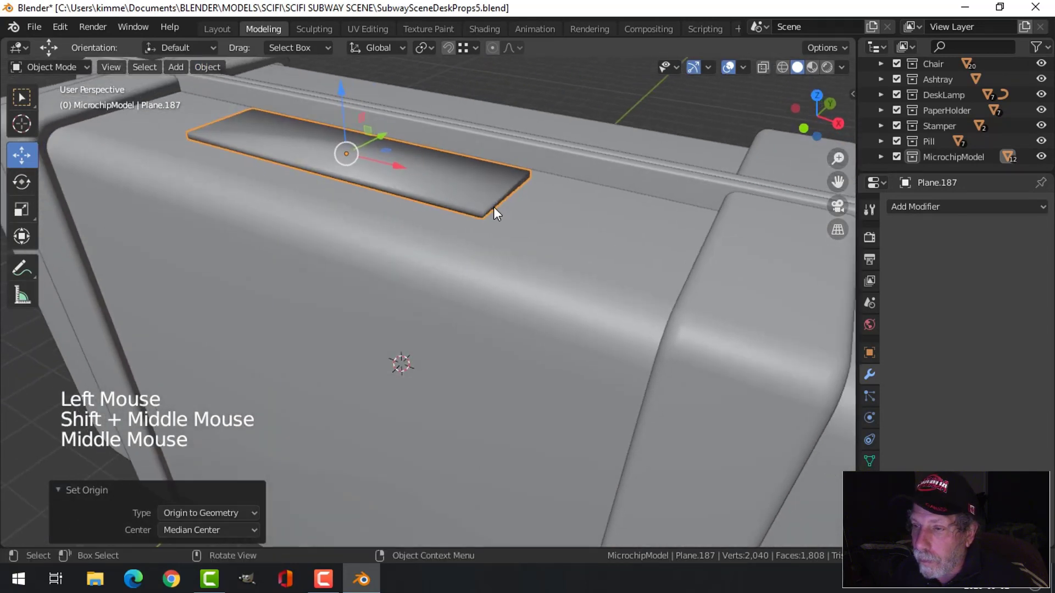
middle_click_drag(493, 208, 595, 242)
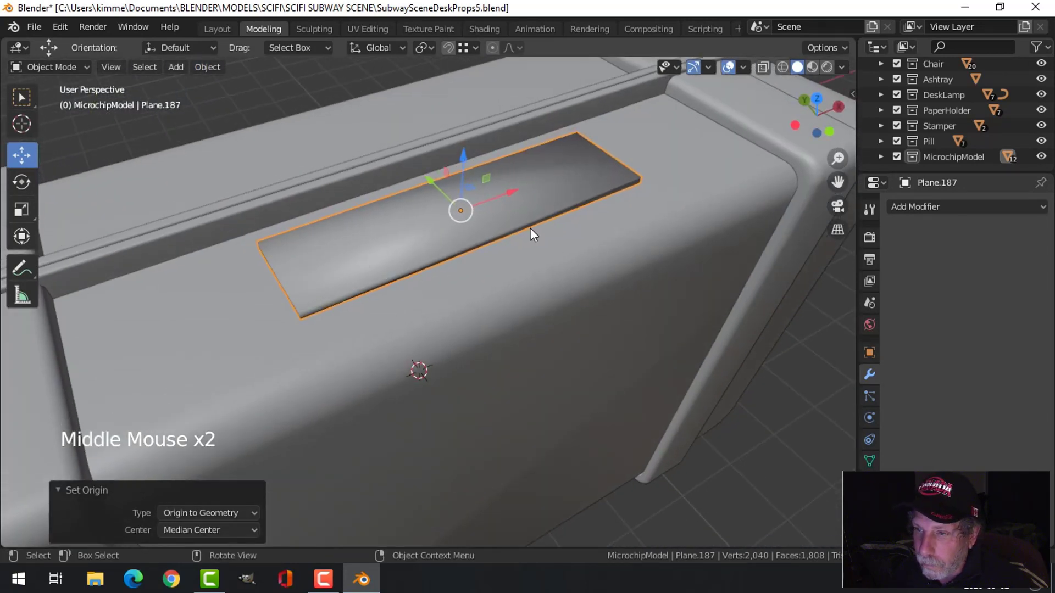
Add a Bevel modifier with a 0.01 m offset to the top plate
left_click(937, 208)
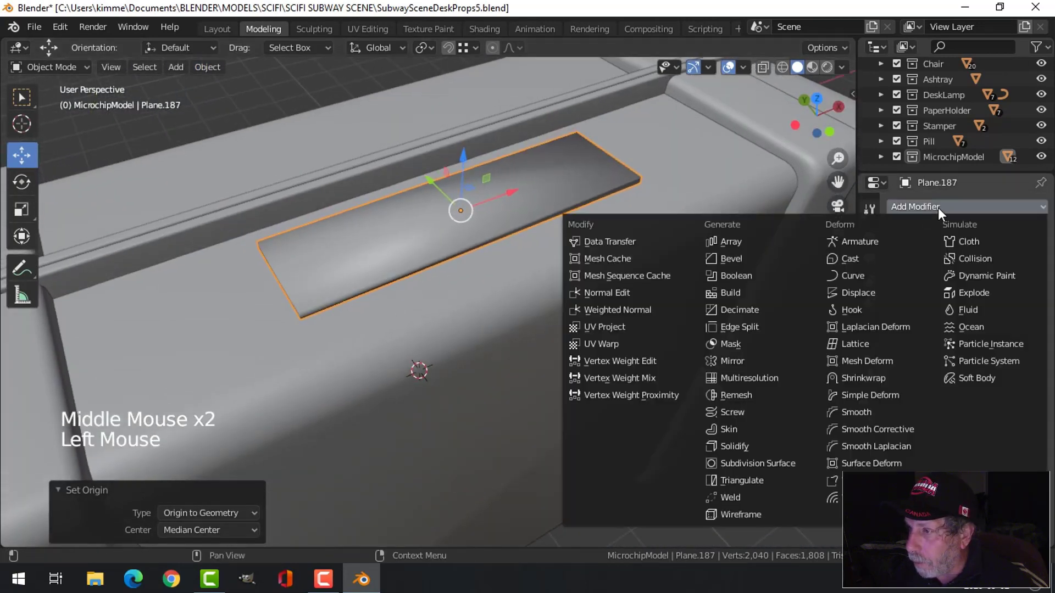
left_click(748, 257)
left_click(918, 275)
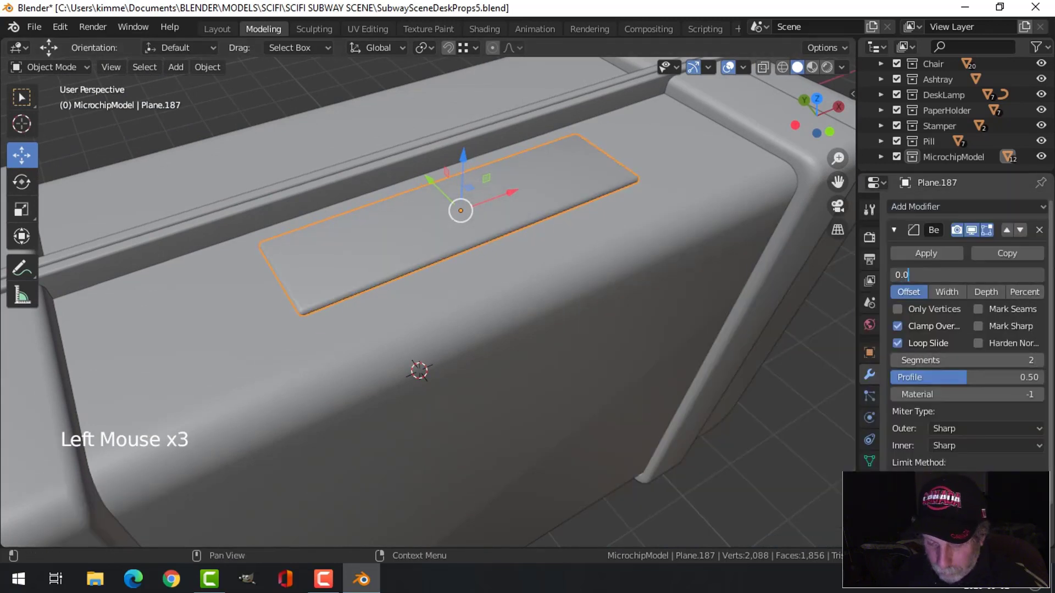
type("0.01")
key("Return")
key("alt+a")
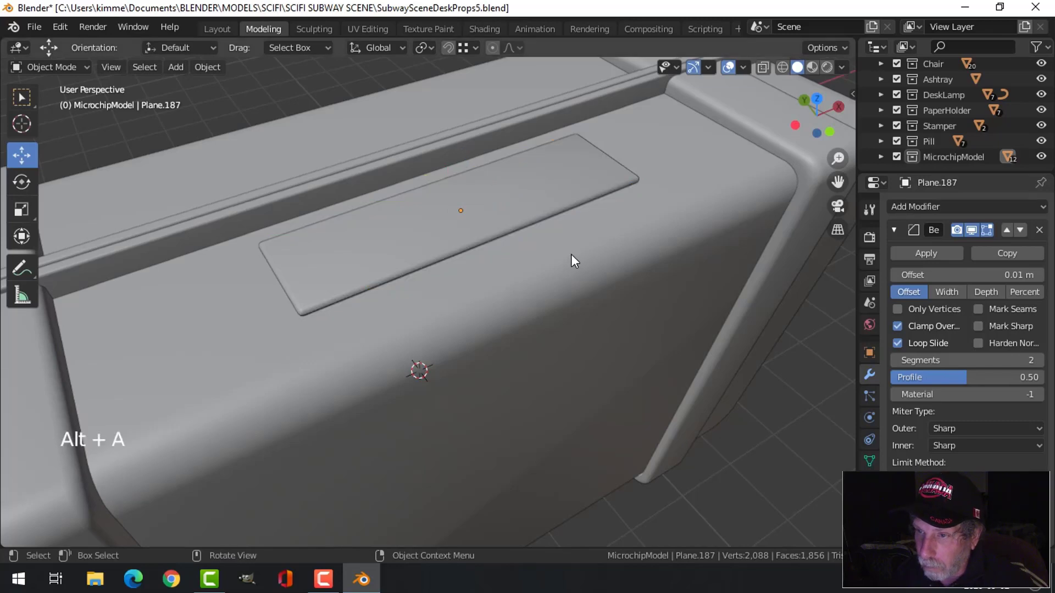
Isolate the top plate, delete its underside face, and bring all hidden objects back
middle_click_drag(573, 260, 471, 192)
left_click(546, 175)
key("shift+h")
middle_click_drag(546, 173, 460, 130)
key("Tab")
key("3")
left_click(457, 93)
key("x")
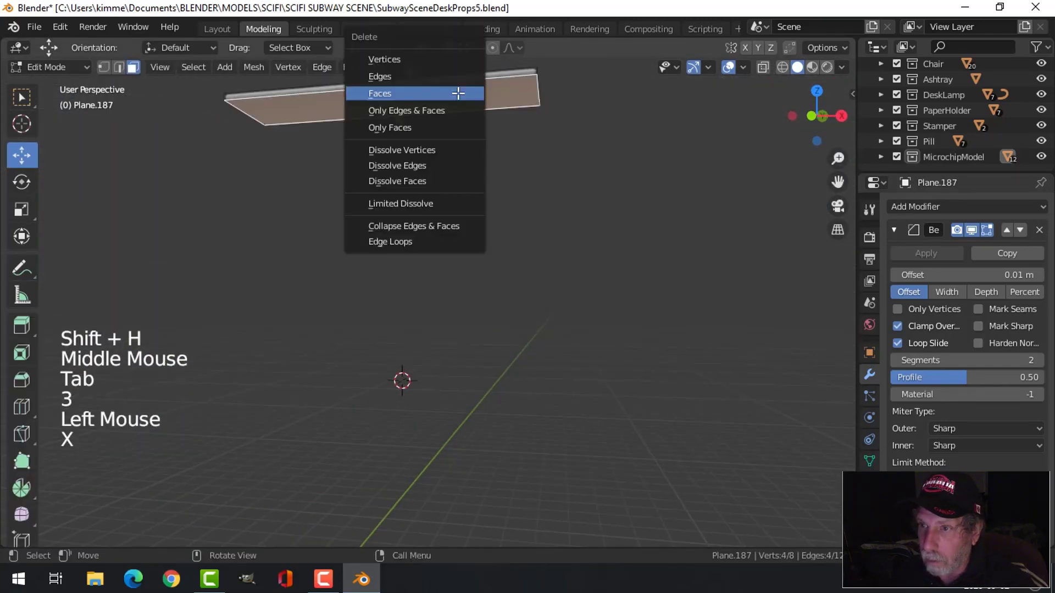
left_click(457, 94)
key("Tab")
middle_click_drag(480, 107, 421, 168)
key("alt+h")
key("alt+a")
Lower the top plate about 0.011 m along Z onto the front half of the case
left_click(494, 176)
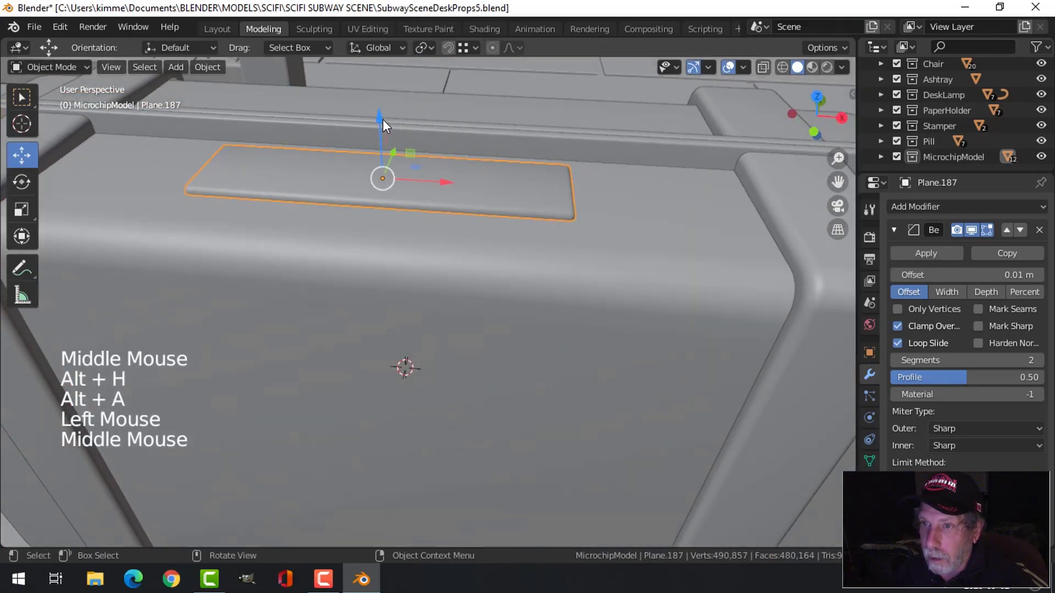
left_click_drag(382, 120, 383, 126)
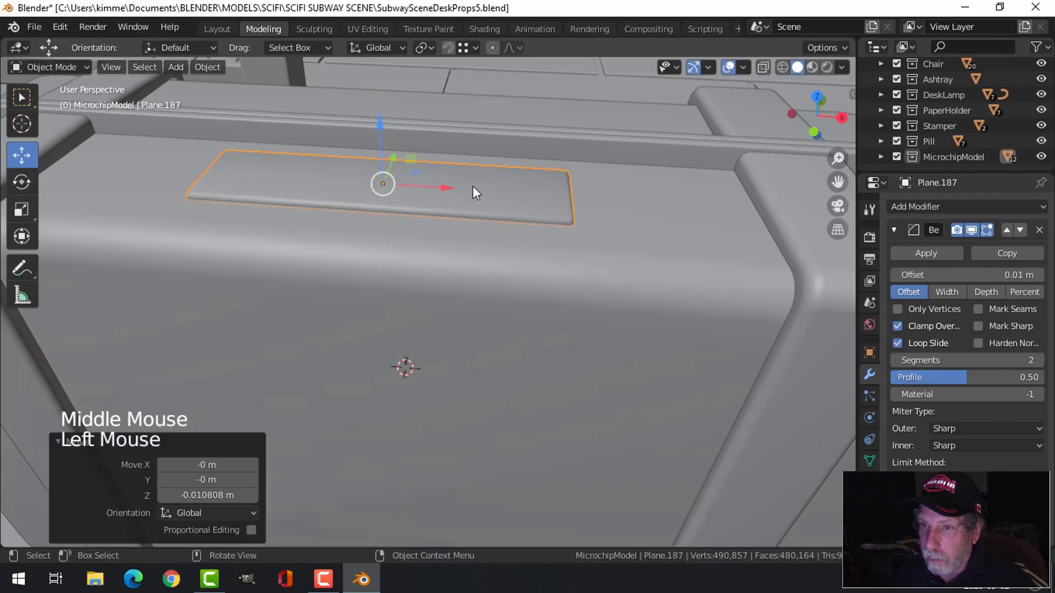
key("alt+a")
scroll(434, 216, "down", 5)
middle_click_drag(434, 215, 488, 283)
scroll(477, 314, "up", 3)
middle_click_drag(488, 283, 462, 276)
scroll(496, 278, "down", 3)
scroll(466, 279, "up", 1)
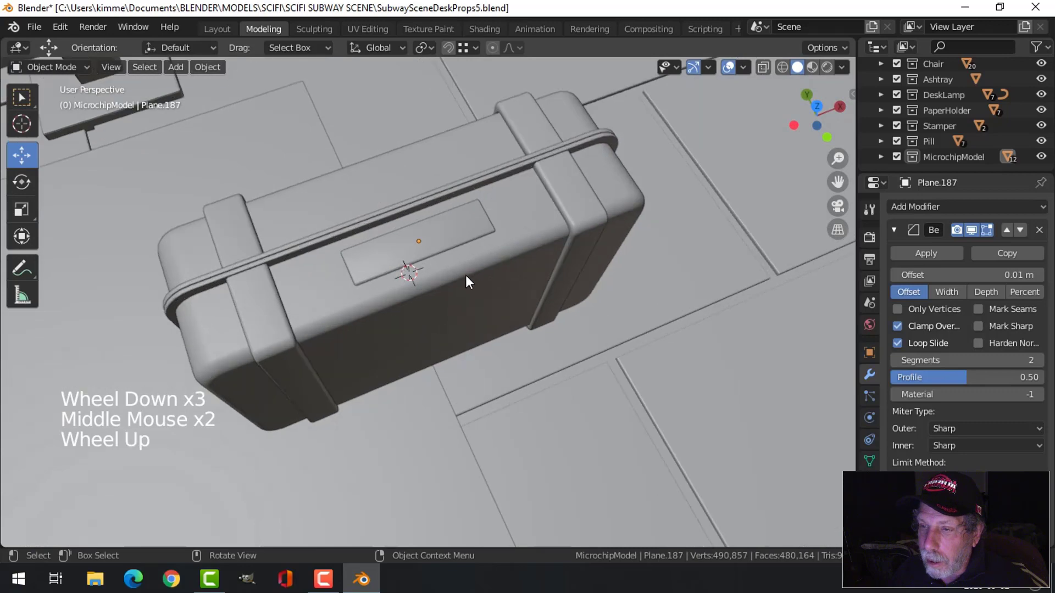
Duplicate the top plate and move the copy along Y onto the back half of the case
left_click(429, 241)
middle_click_drag(429, 241, 545, 274)
key("shift+d")
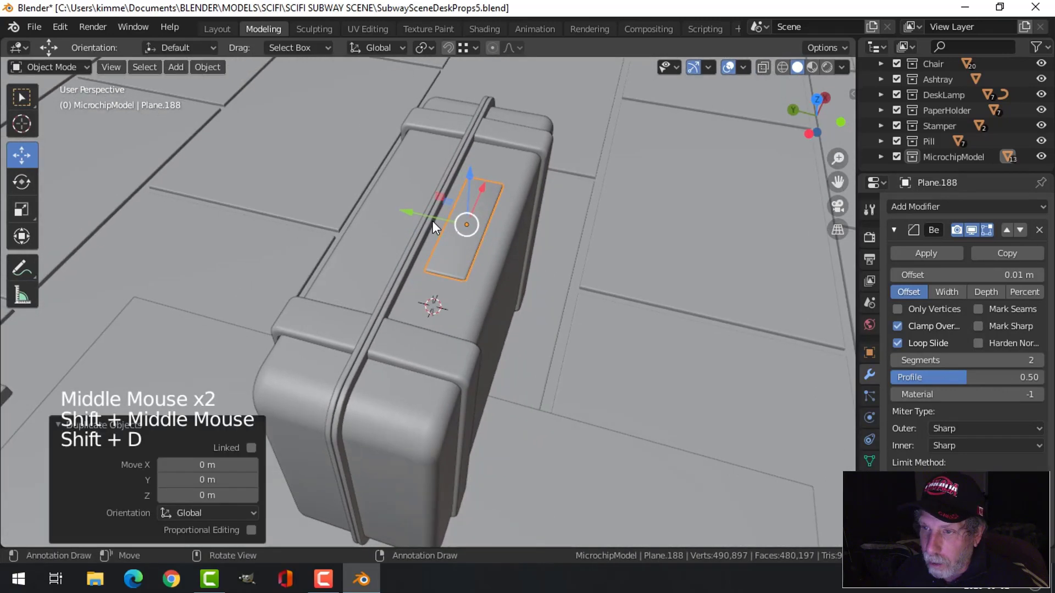
left_click_drag(404, 209, 333, 202)
middle_click_drag(333, 203, 525, 236)
scroll(609, 276, "up", 2)
middle_click_drag(609, 277, 583, 267, "shift")
middle_click_drag(582, 267, 529, 238)
Narrow the whole copied plate on the back half to about 0.494 along Y
key("Tab")
key("a")
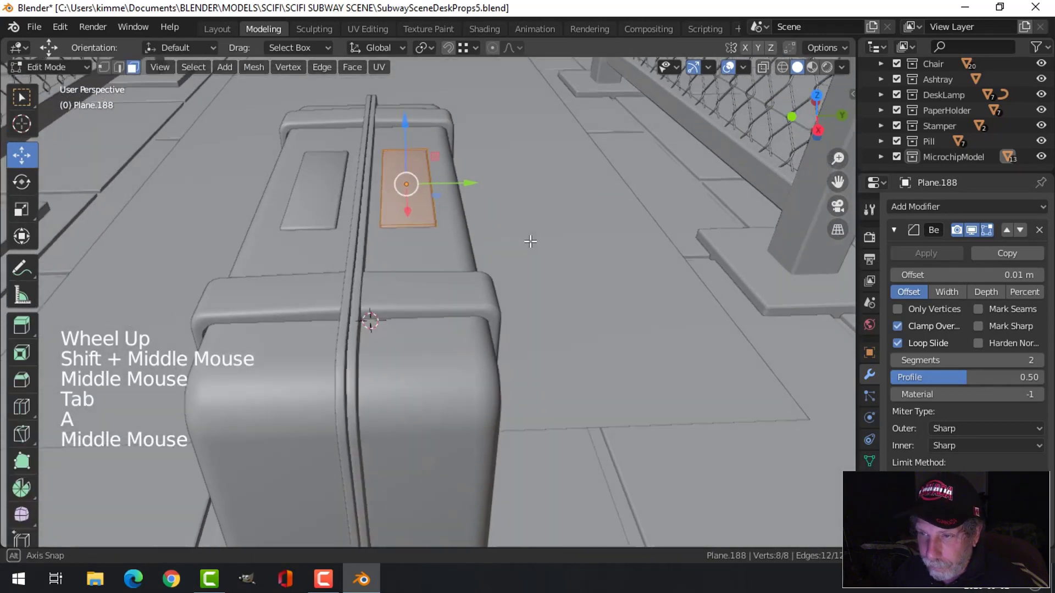
key("s")
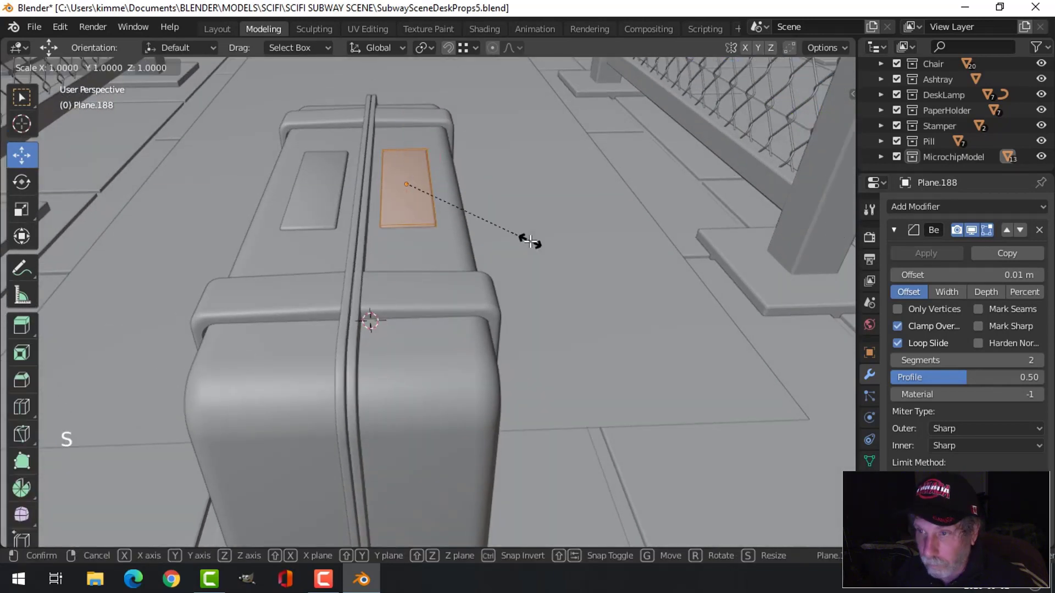
key("y")
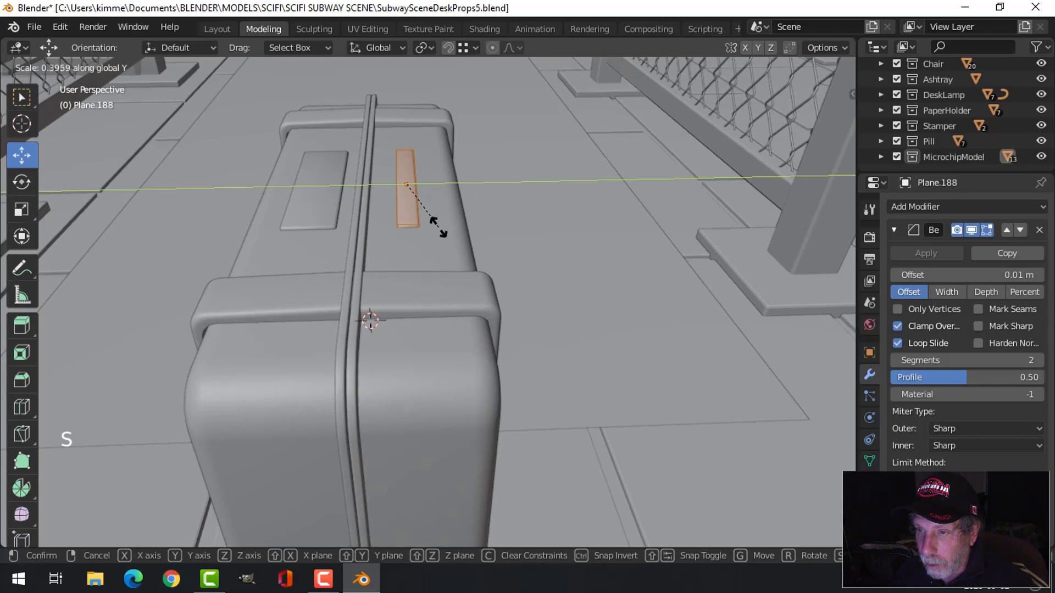
left_click(461, 237)
middle_click_drag(461, 245, 638, 281)
middle_click_drag(518, 273, 515, 292)
scroll(516, 292, "up", 3)
scroll(461, 265, "down", 2)
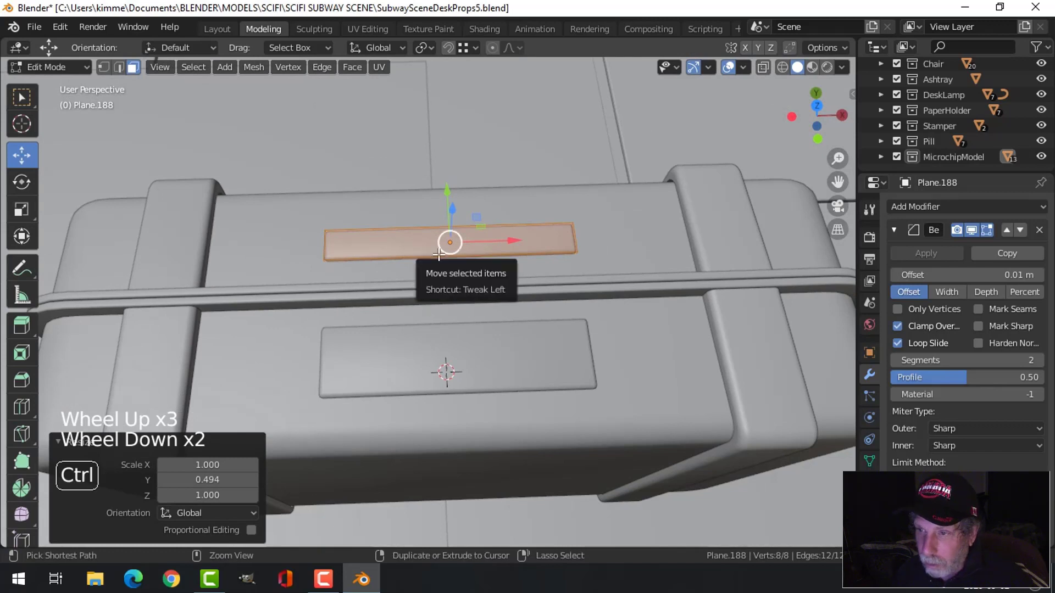
Add a centred loop cut across the narrow plate and bevel it into a wide middle section
key("ctrl+r")
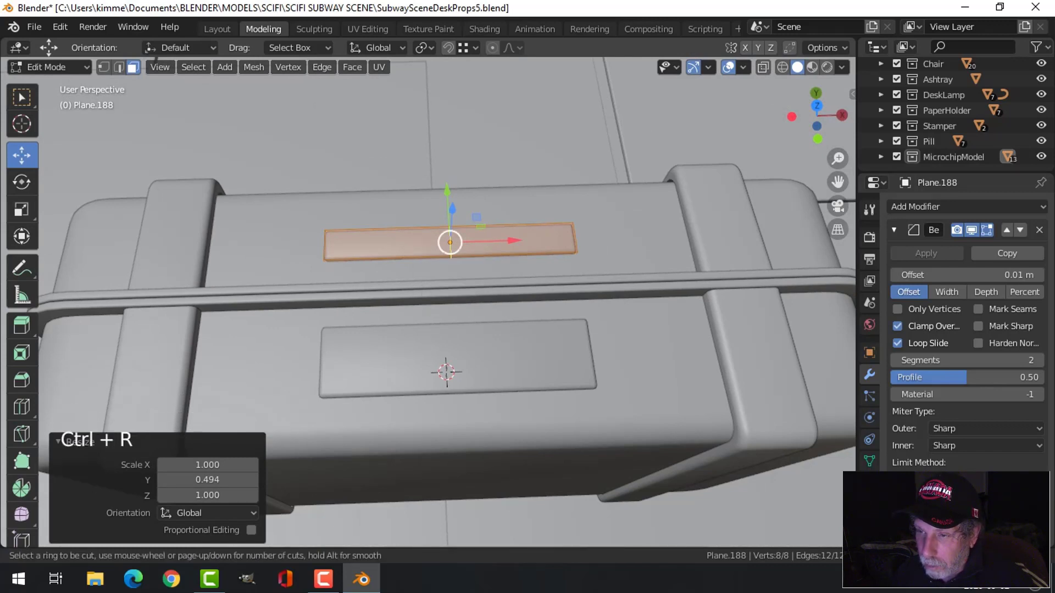
left_click(546, 276)
right_click(546, 276)
key("ctrl+b")
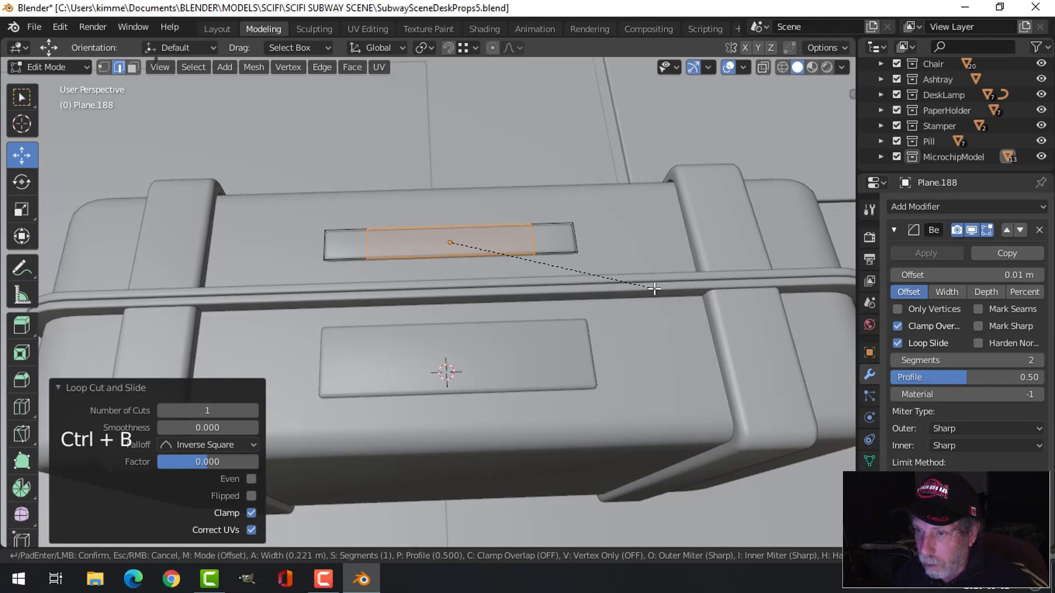
left_click(652, 290)
key("alt+a")
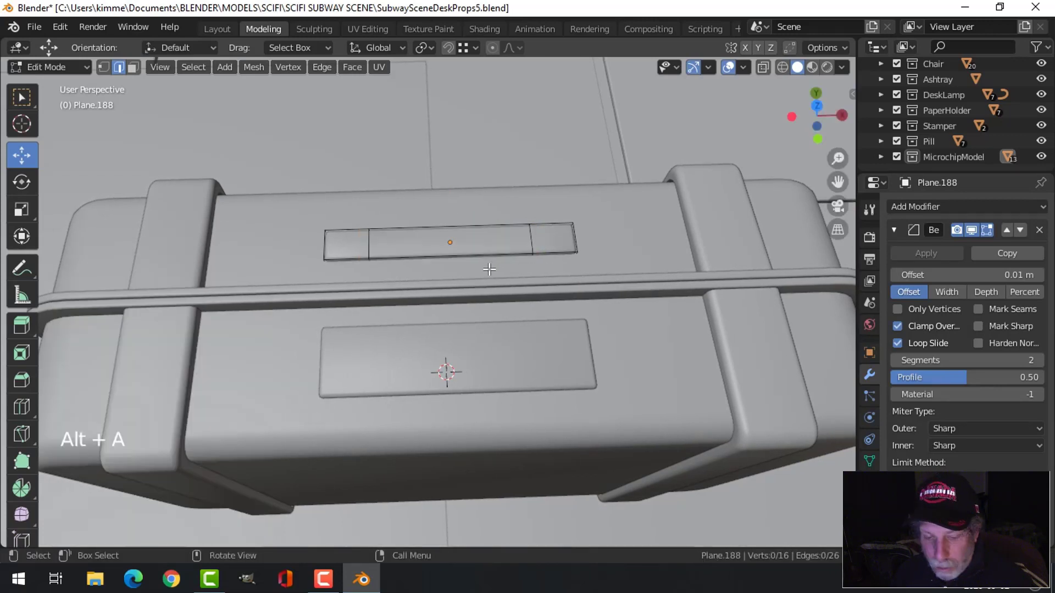
Delete the faces of the narrow plate's middle section, leaving a separate pad at each end
left_click(447, 242, "alt+shift")
key("x")
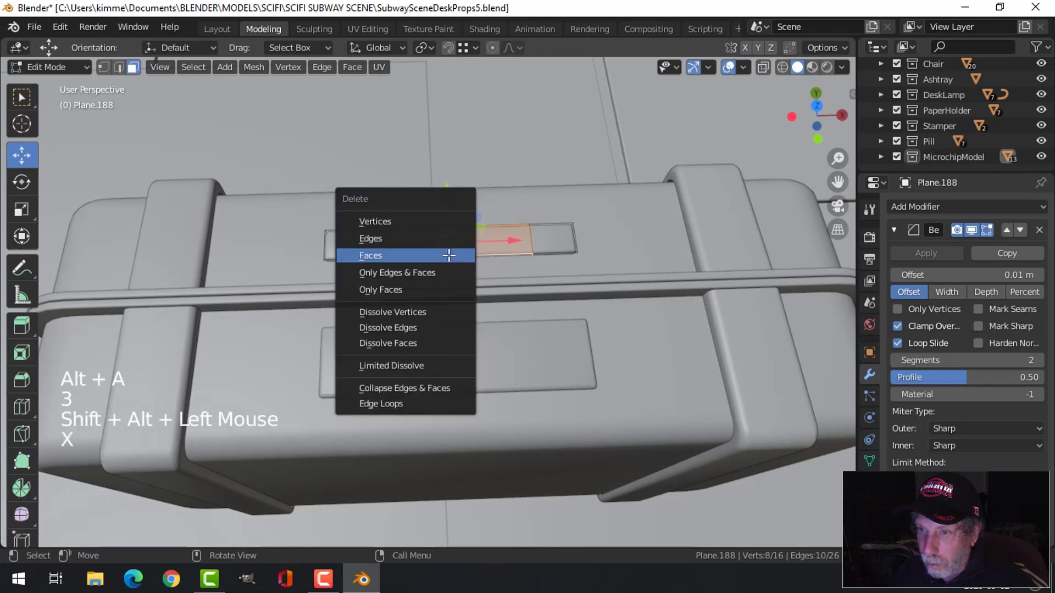
left_click(447, 254)
middle_click_drag(572, 270, 421, 243)
middle_click_drag(416, 167, 442, 247, "shift")
scroll(445, 258, "up", 5)
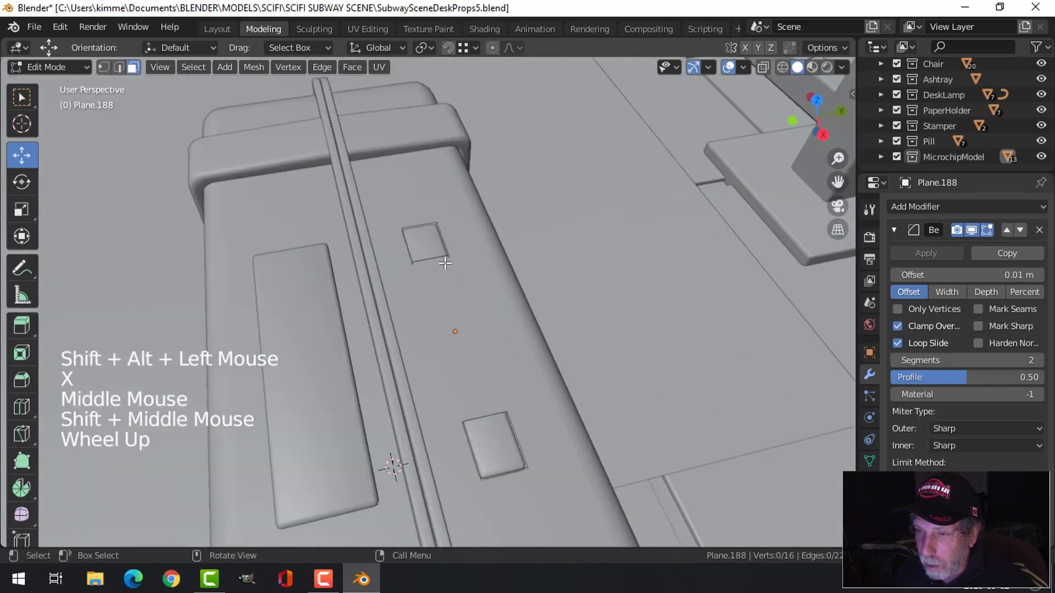
key("3")
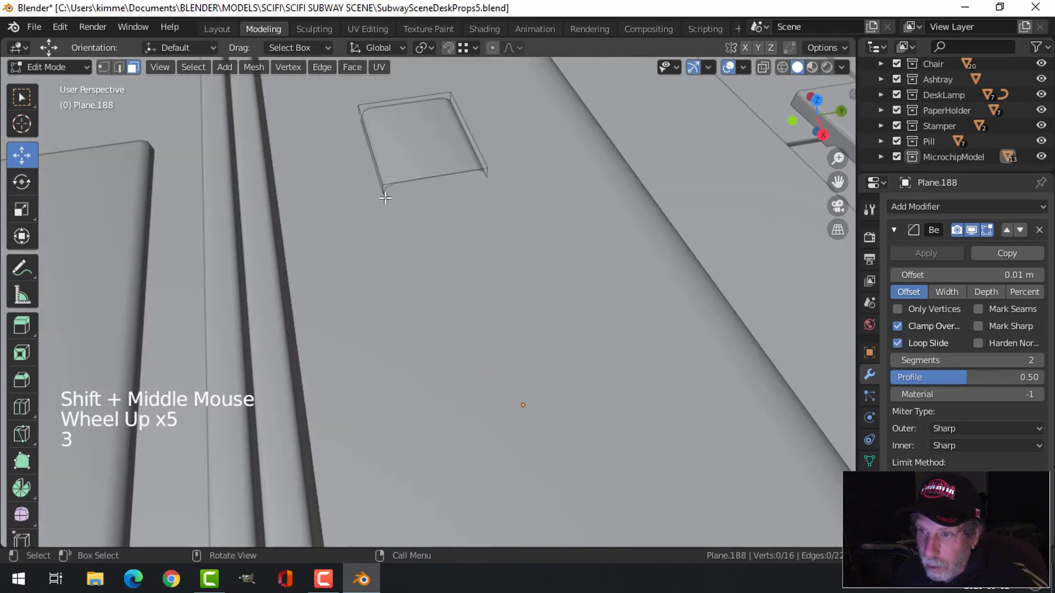
scroll(386, 156, "up", 3)
scroll(407, 160, "down", 3)
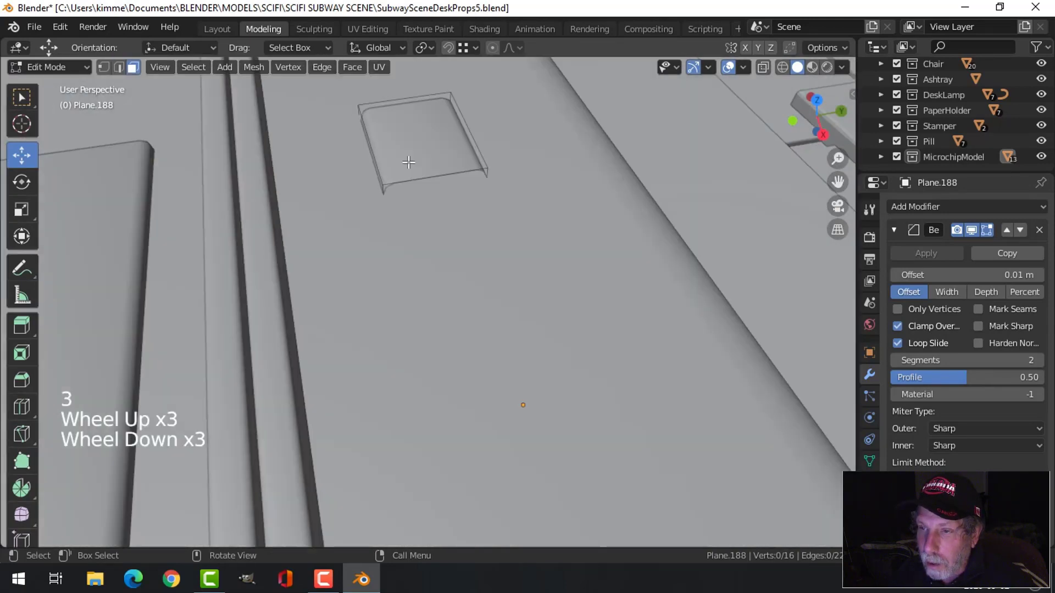
Raise both end pads slightly along Z above the back half of the case
key("a")
scroll(515, 274, "down", 4)
middle_click_drag(515, 274, 508, 279)
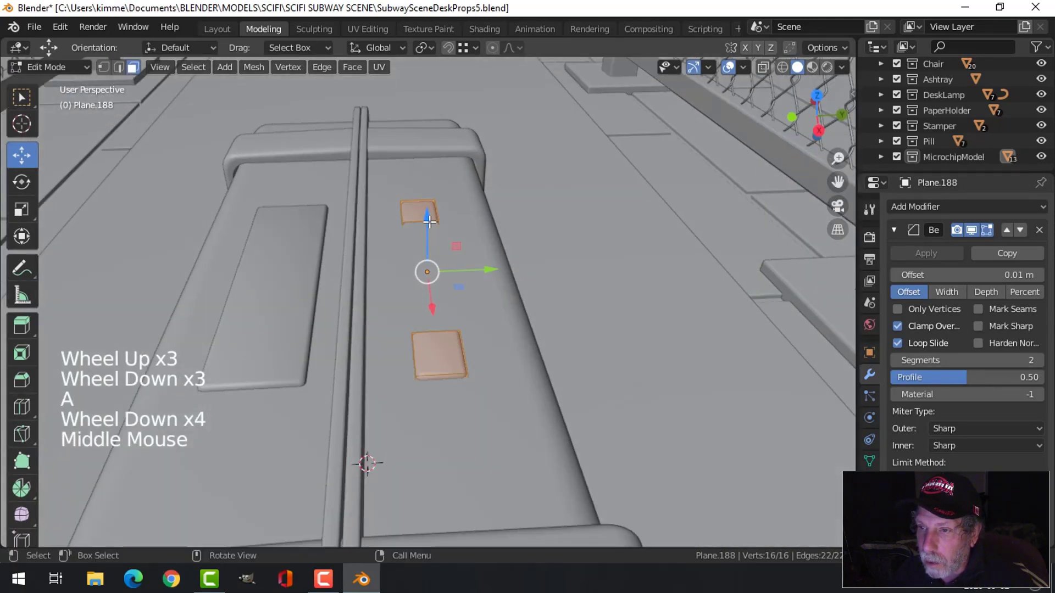
left_click_drag(429, 220, 431, 205)
middle_click_drag(431, 205, 401, 281)
Fill the open inner side of the -X pad with a face between its two vertical corner edges
scroll(409, 169, "up", 3)
scroll(389, 274, "up", 2)
key("alt+a")
left_click(376, 257)
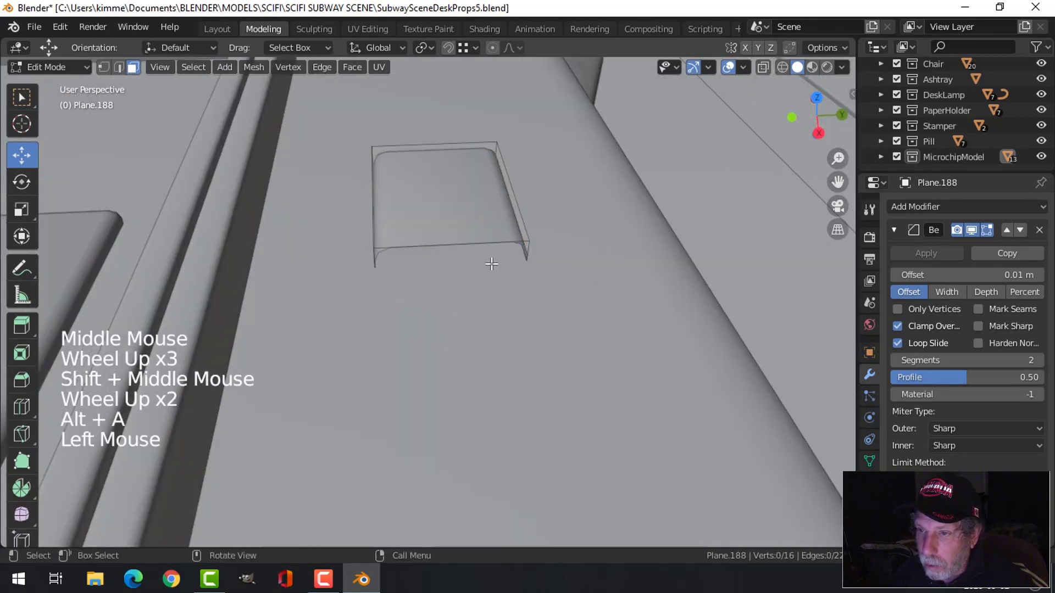
key("2")
left_click(375, 260)
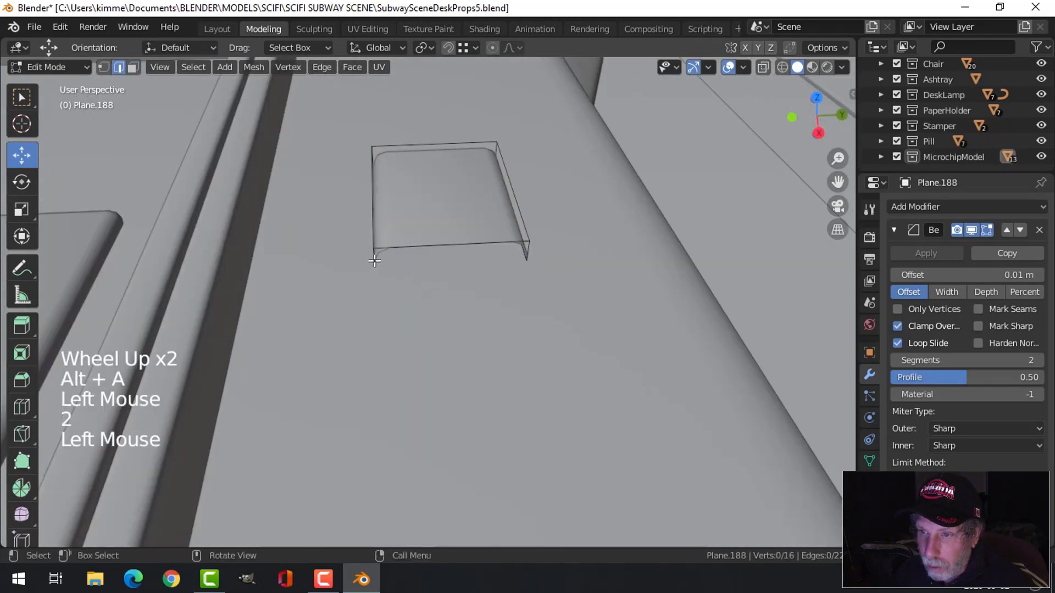
left_click(535, 255, "shift")
key("f")
key("alt+a")
Try to fill the open inner side of the +X pad from two selected edges
scroll(536, 327, "down", 3)
middle_click_drag(537, 327, 512, 299)
scroll(416, 218, "up", 3)
scroll(408, 180, "up", 4)
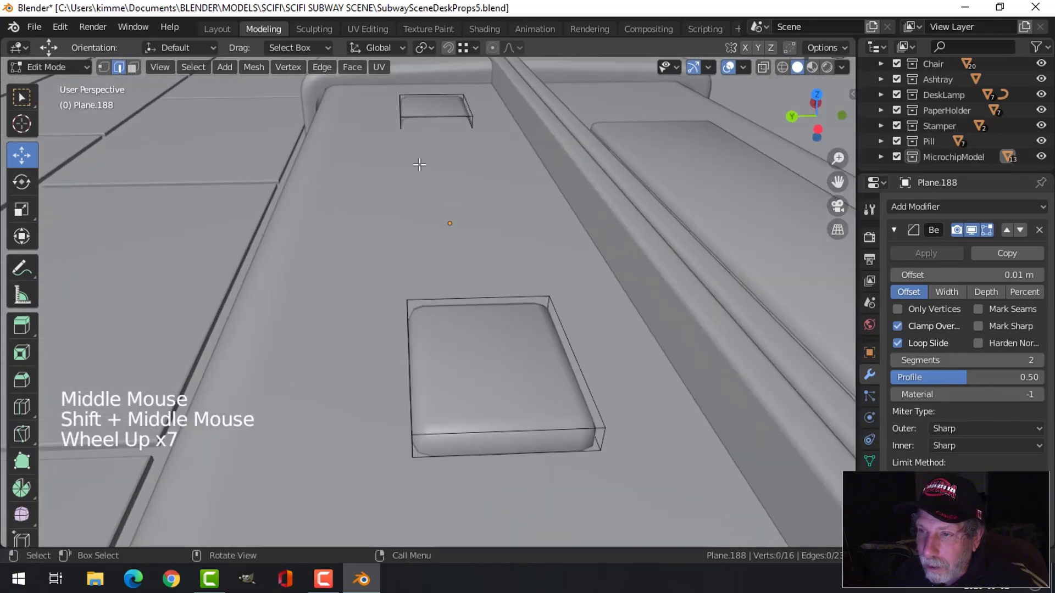
middle_click_drag(404, 124, 410, 176, "shift")
scroll(415, 156, "up", 3)
left_click(407, 157)
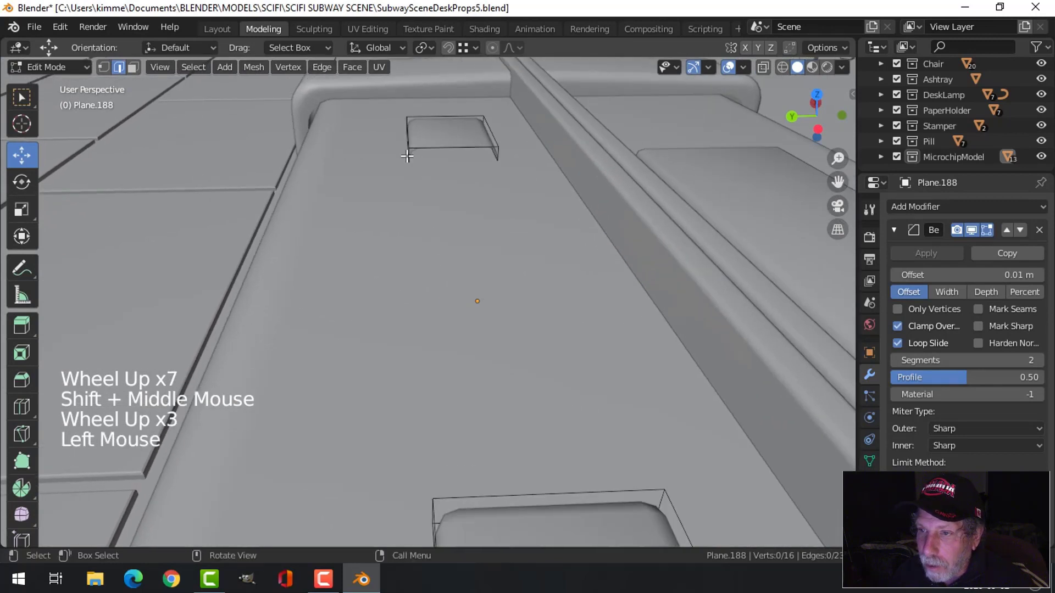
left_click(497, 156, "shift")
key("f")
key("alt+a")
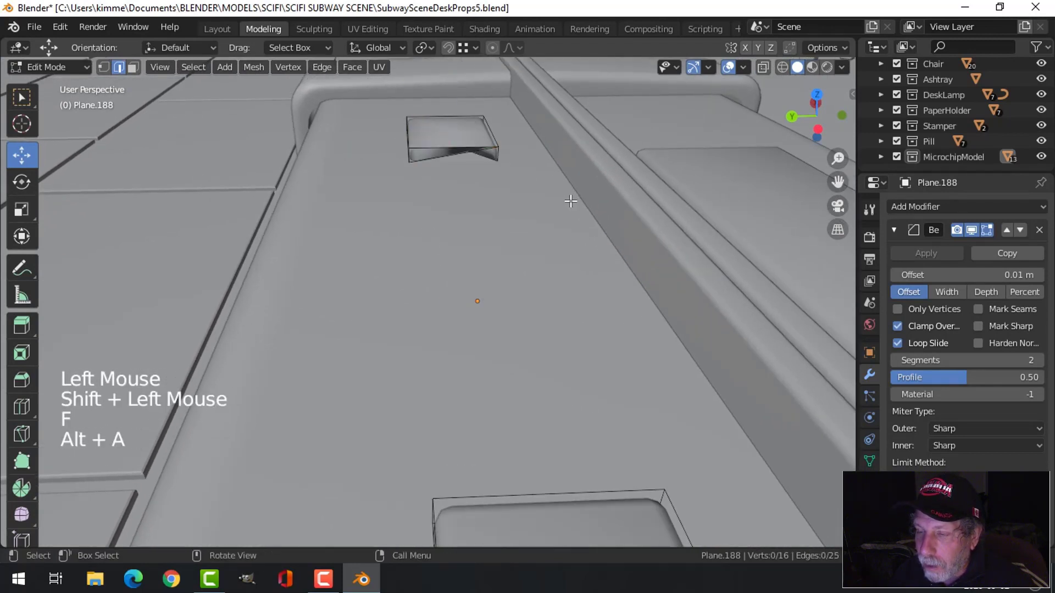
key("ctrl+z")
key("ctrl+z")
key("alt+a")
Fill the open inner side of the +X pad with a face between its two vertical corner edges
middle_click_drag(422, 169, 443, 295)
scroll(381, 176, "up", 3)
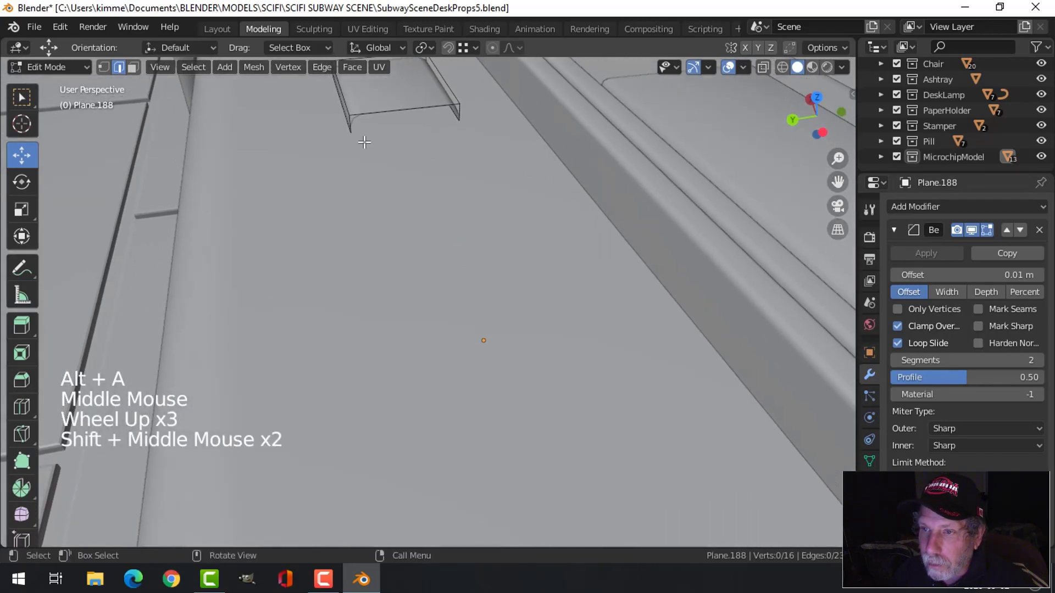
left_click(350, 122)
left_click(457, 111, "shift")
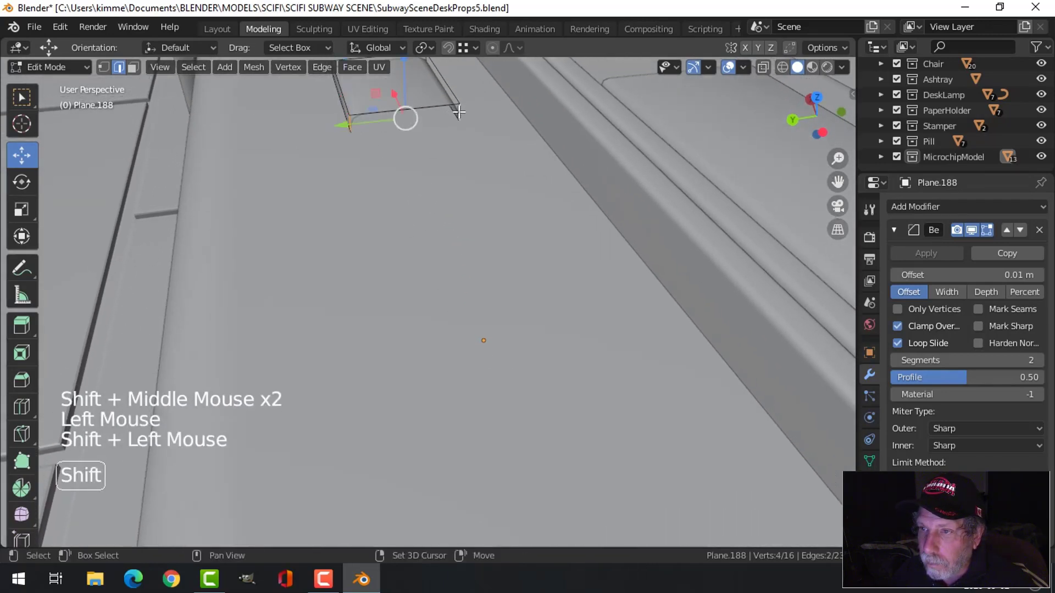
key("f")
key("alt+a")
scroll(538, 176, "down", 4)
middle_click_drag(538, 176, 424, 177)
scroll(519, 224, "down", 3)
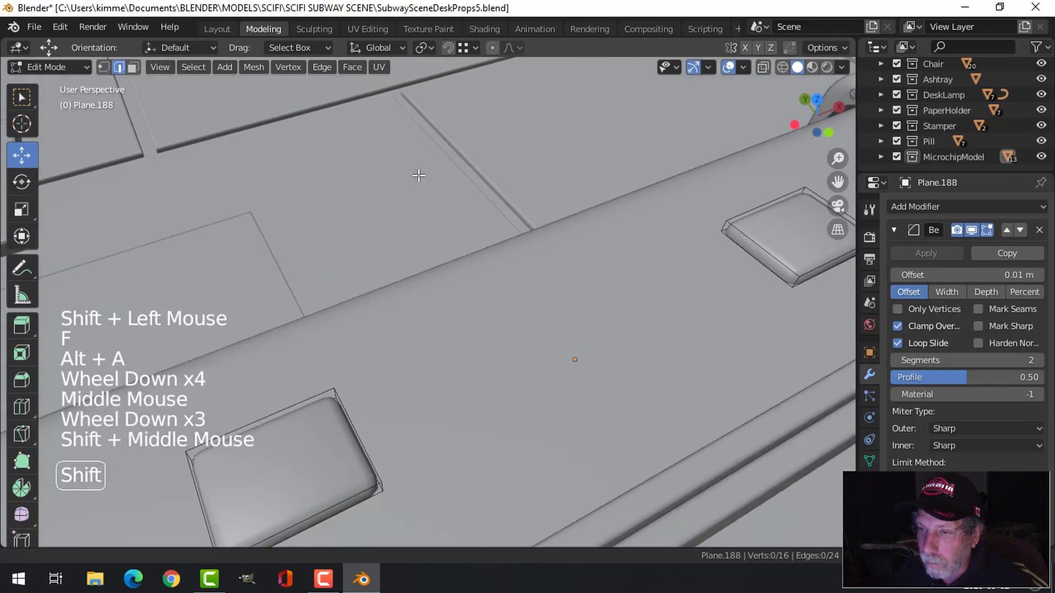
Add a single centred loop cut along Y across the middle of the -X pad
scroll(372, 282, "down", 1)
scroll(371, 282, "down", 2)
middle_click_drag(372, 283, 207, 219, "shift")
key("ctrl+r")
left_click(483, 239)
right_click(483, 239)
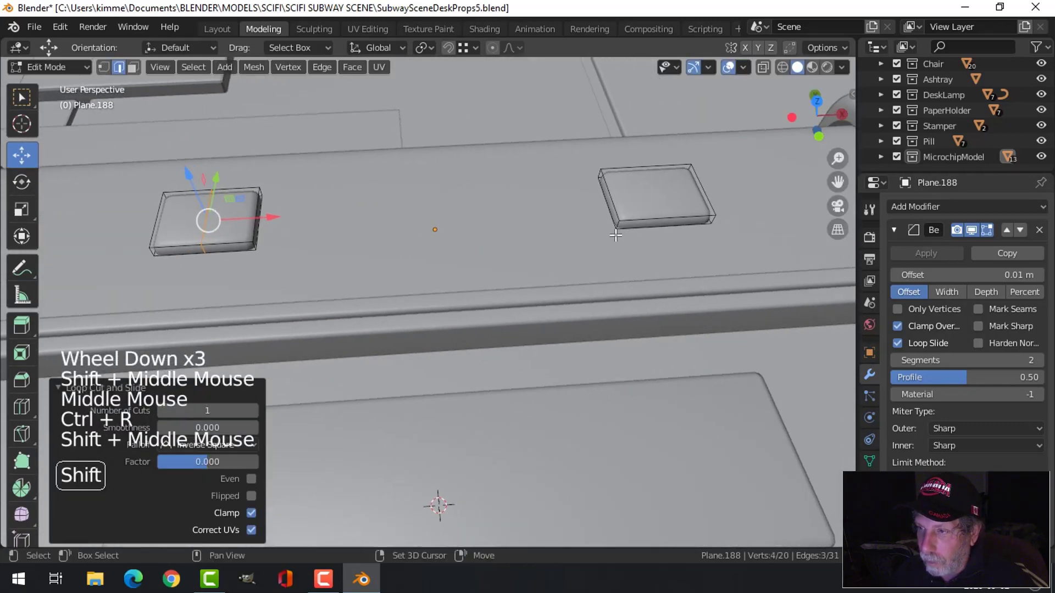
Add a centred loop cut along Y on the +X pad and bevel both pads' centre loops about 0.032 m wide
key("ctrl+r")
left_click(662, 211)
right_click(662, 211)
left_click(208, 220, "alt+shift")
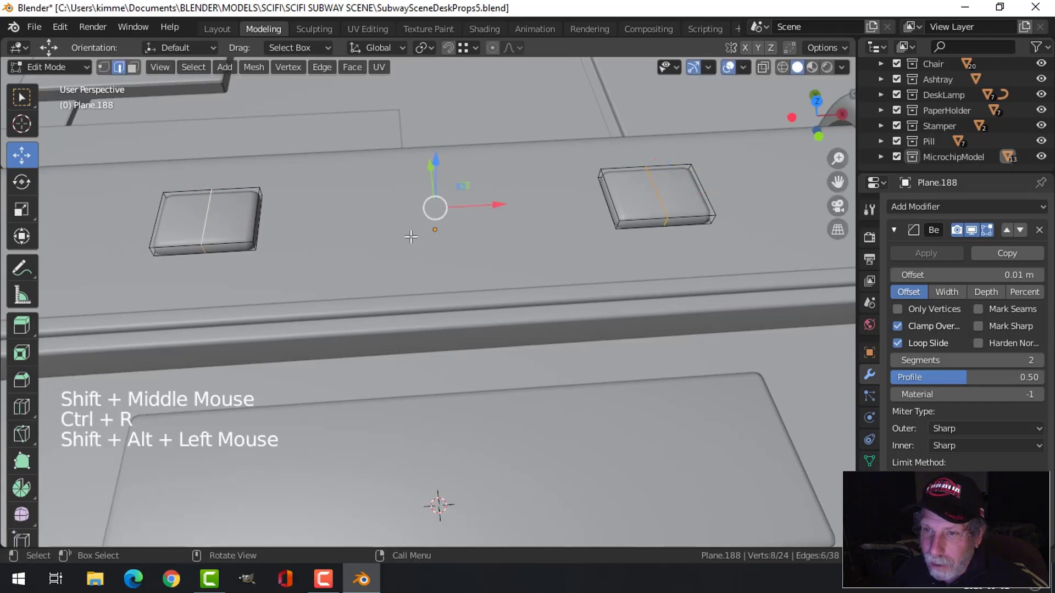
key("ctrl+b")
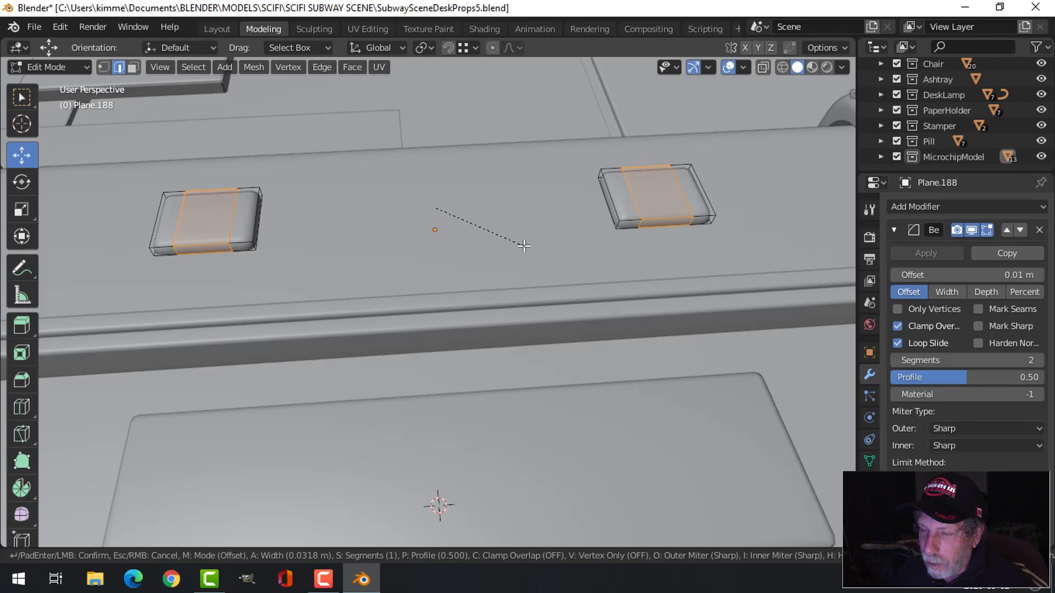
left_click(524, 246)
key("alt+a")
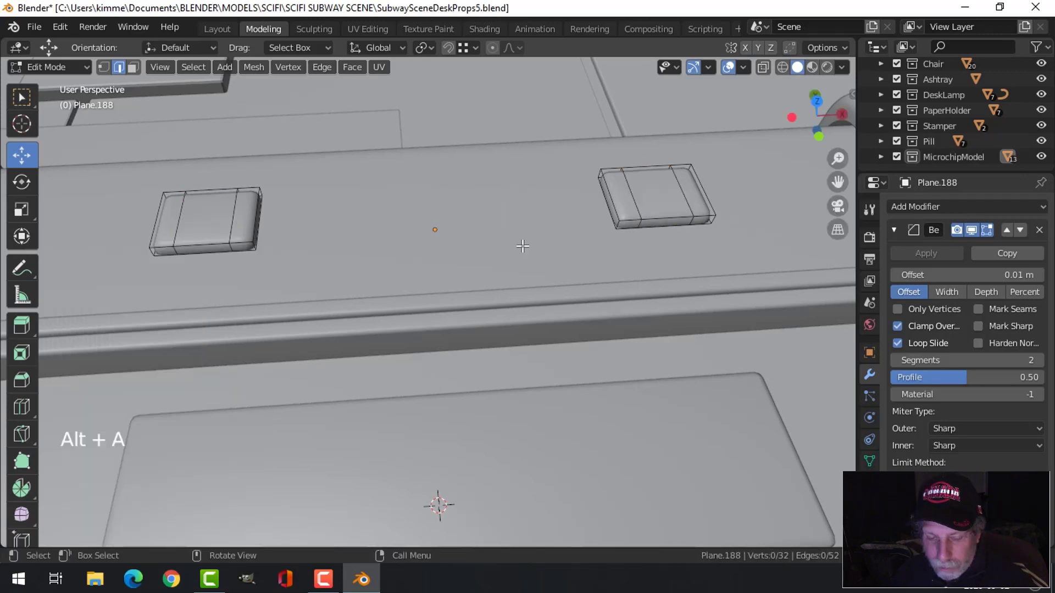
Raise the middle top faces of both handle-mount pads along Z to give them sloped sides
key("3")
left_click(217, 221)
left_click(659, 211, "shift")
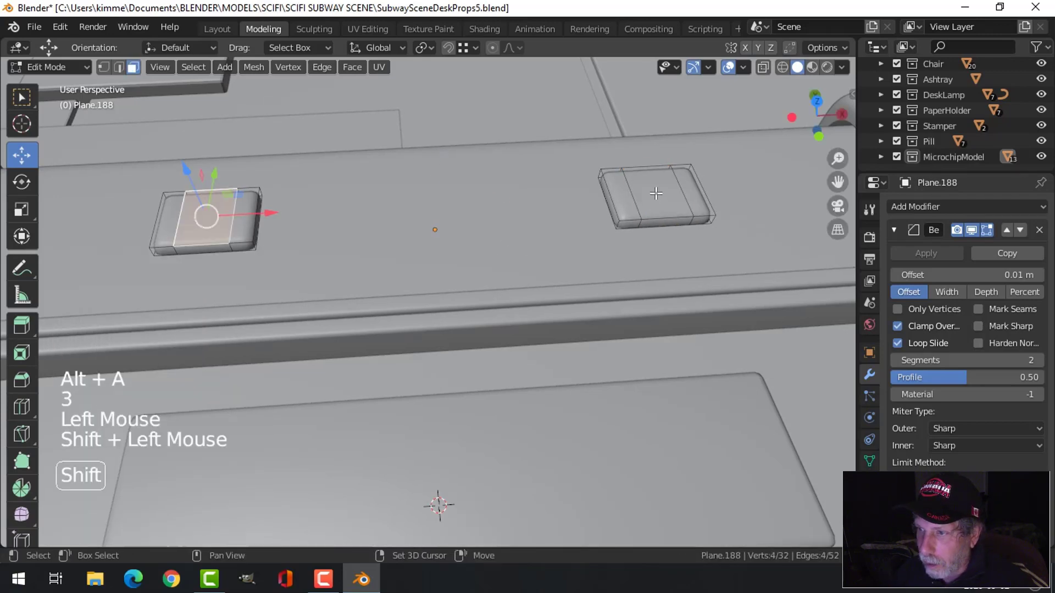
middle_click_drag(550, 220, 450, 181)
left_click_drag(452, 181, 464, 155)
left_click(465, 157)
middle_click_drag(470, 164, 537, 250)
scroll(536, 252, "down", 4)
key("alt+a")
key("Tab")
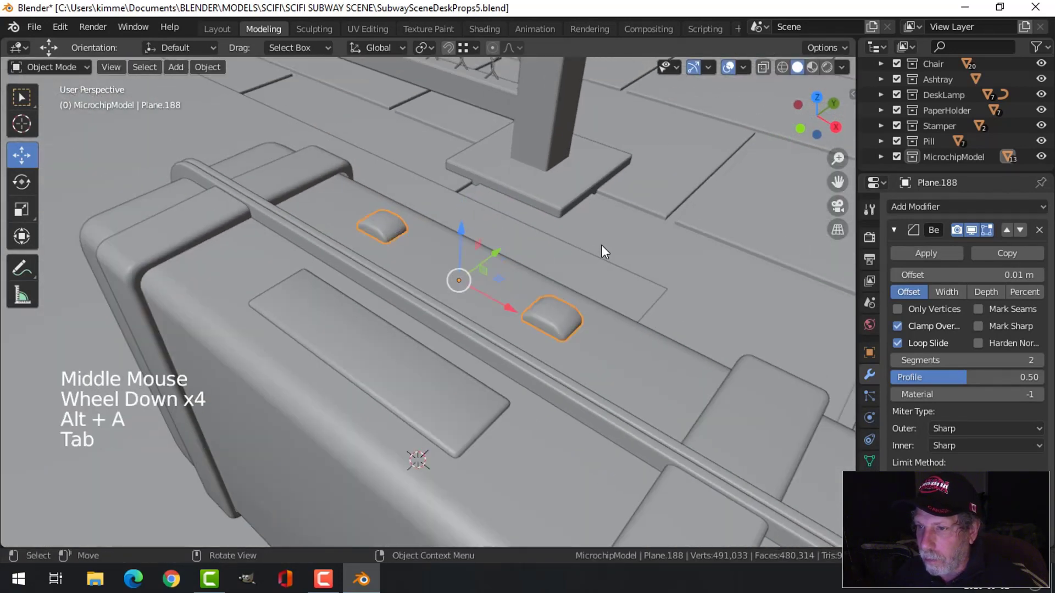
Lower both handle-mount pads slightly along Z into the case top
key("alt+a")
middle_click_drag(603, 247, 473, 274)
left_click(551, 299)
left_click_drag(350, 229, 349, 234)
Add a single horizontal loop cut around the -X pad, slid with a factor of about -0.153
middle_click_drag(562, 285, 386, 245, "shift")
scroll(423, 274, "up", 2)
key("Tab")
key("ctrl+r")
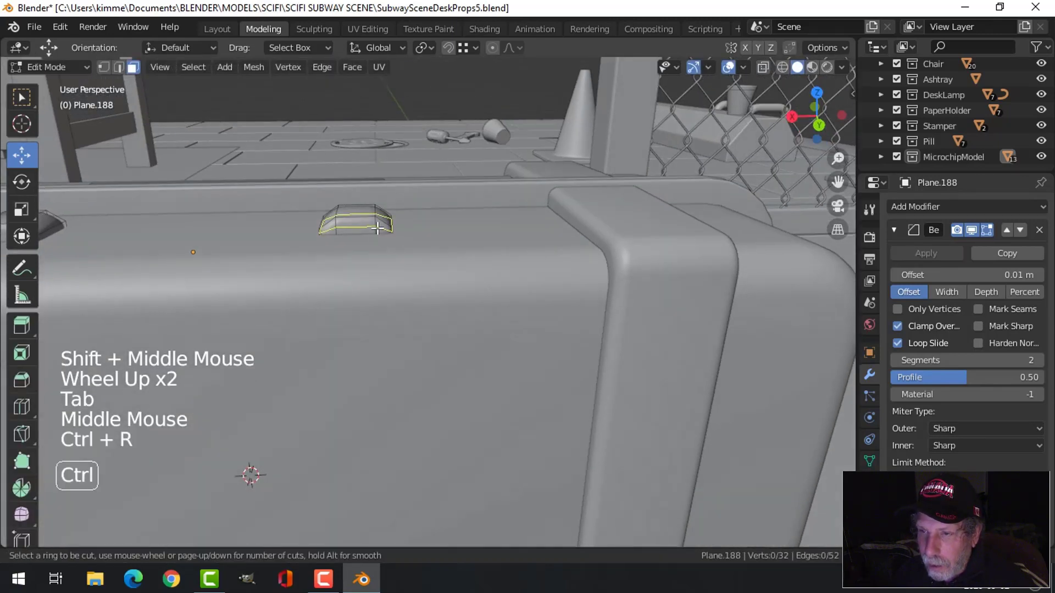
left_click(377, 227)
left_click(377, 227)
middle_click_drag(377, 227, 325, 257, "shift")
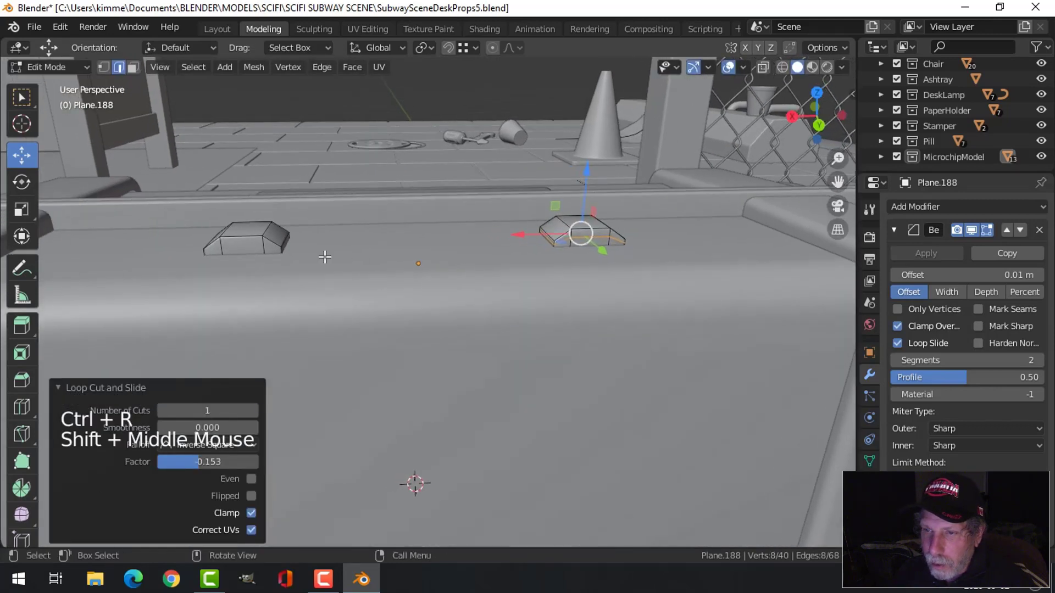
key("alt+a")
key("Tab")
key("alt+a")
scroll(263, 194, "down", 3)
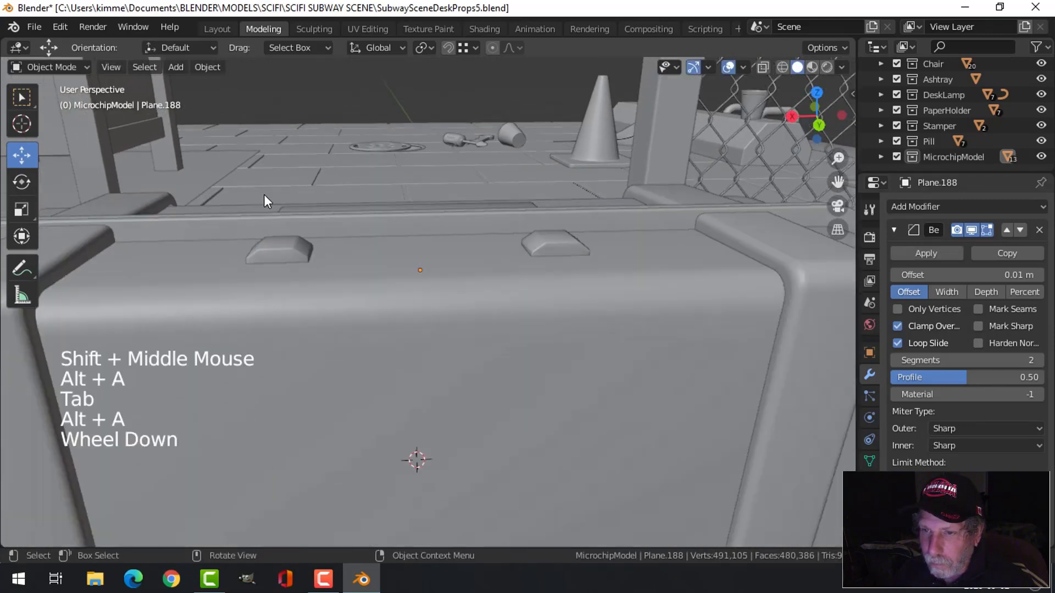
Add a 2 m plane at the 3D cursor and raise it along Z above the case
middle_click_drag(264, 195, 387, 255)
scroll(525, 291, "down", 3)
scroll(412, 280, "up", 2)
scroll(365, 312, "up", 2)
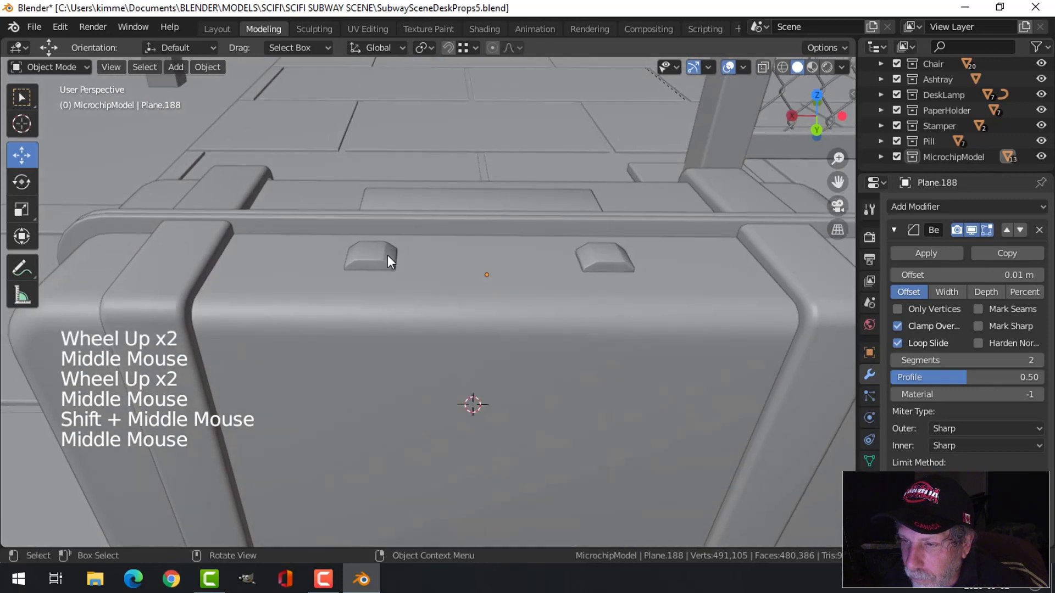
left_click(473, 261)
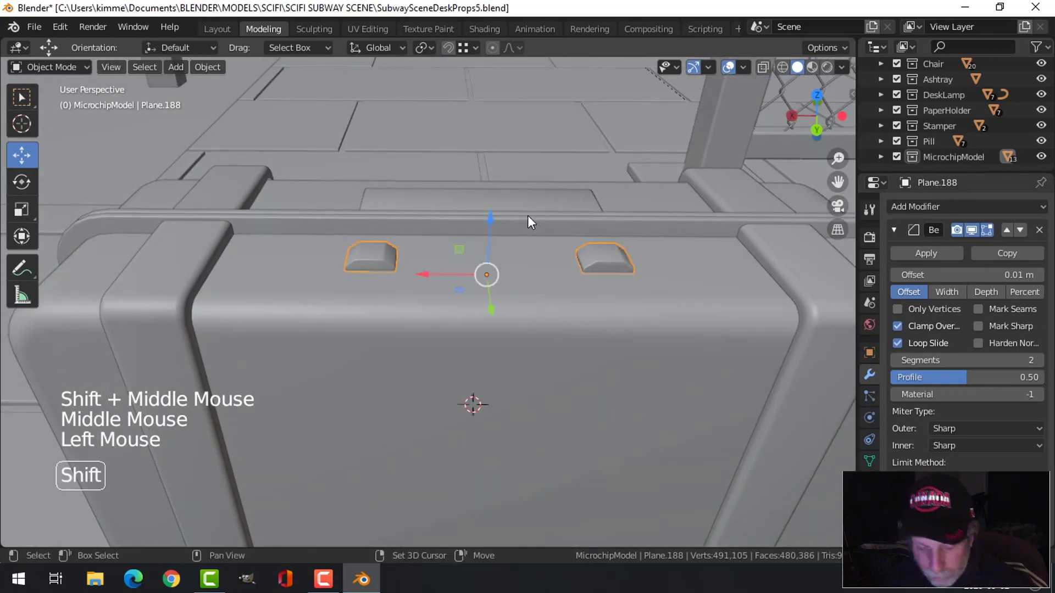
key("shift+s")
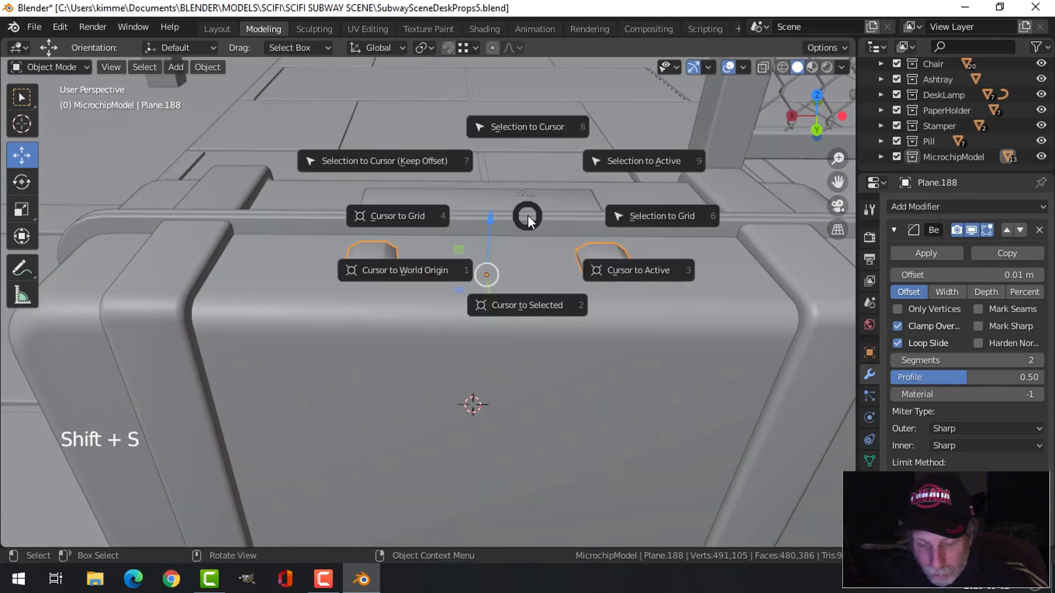
key("shift+a")
mouse_move(528, 214)
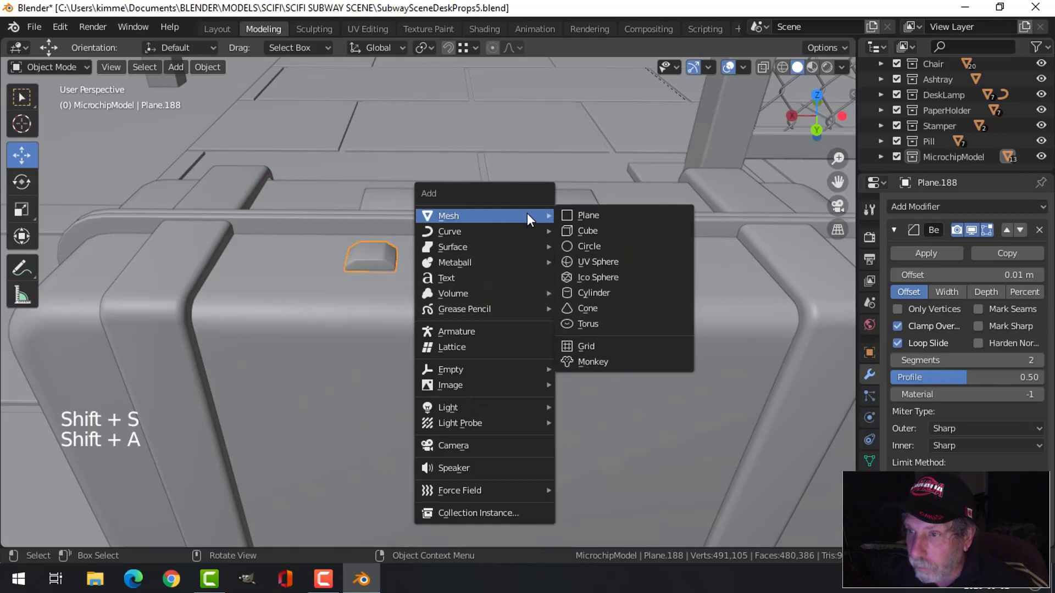
left_click(578, 217)
scroll(508, 270, "down", 4)
middle_click_drag(521, 304, 457, 351)
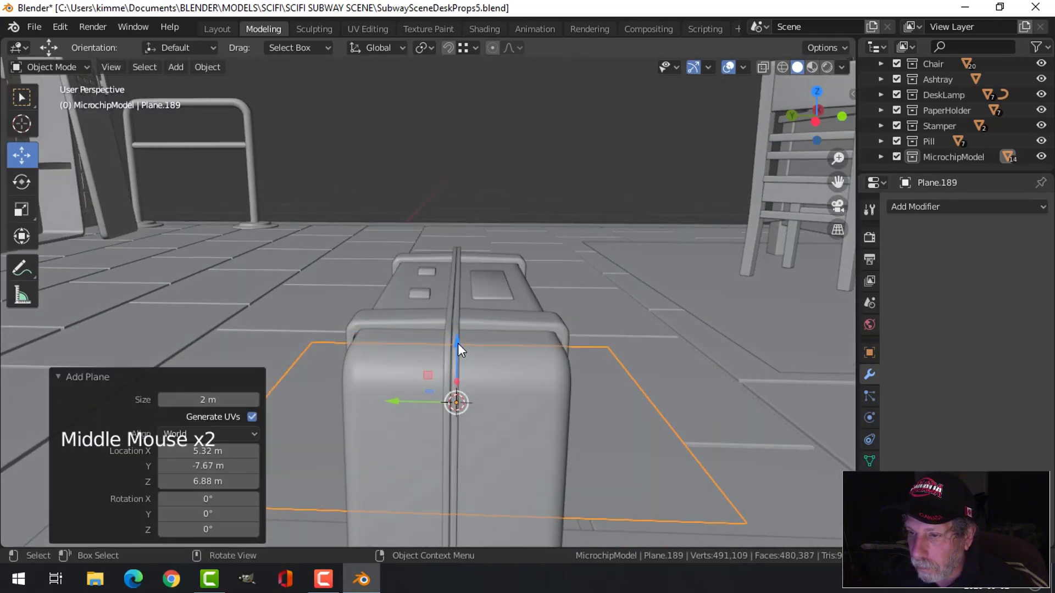
left_click_drag(457, 344, 515, 220)
Narrow the plane along Y into a thin strip and shift it along Y towards the handle-mount pads
key("Tab")
middle_click_drag(544, 253, 638, 288)
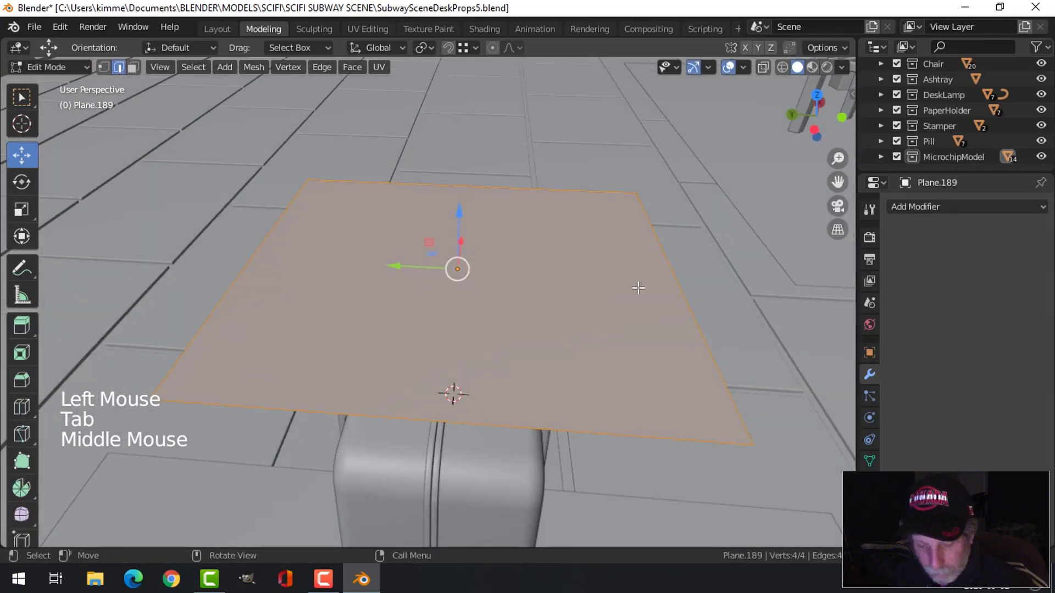
key("s")
key("y")
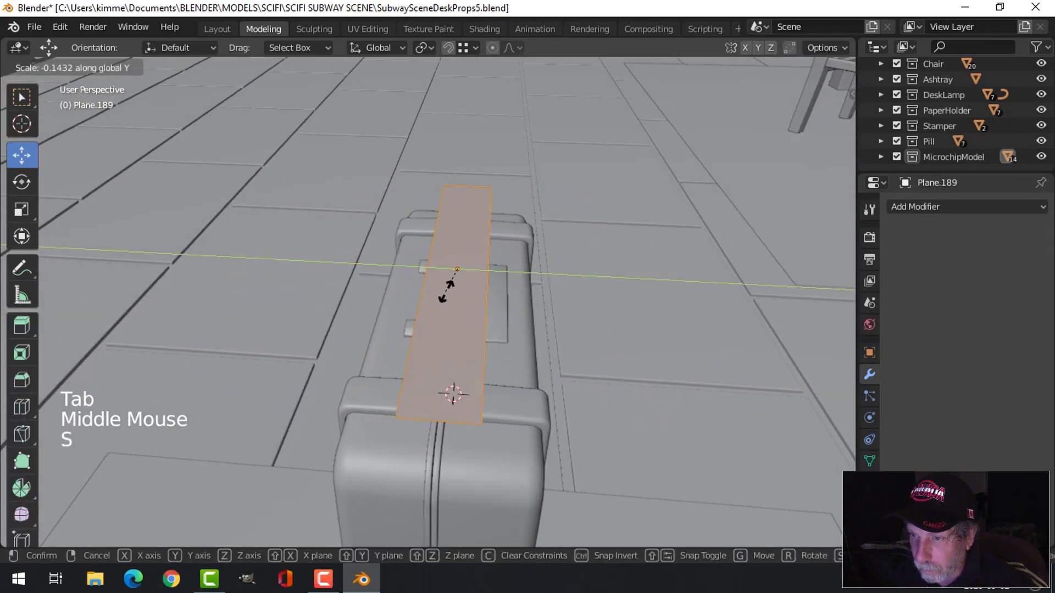
left_click(457, 278)
left_click_drag(406, 268, 358, 266)
Scale the strip by about 0.518 overall and 0.569 along X, and lower it about 0.071 m along Z
middle_click_drag(358, 265, 574, 346)
key("s")
left_click(526, 290)
key("s")
key("x")
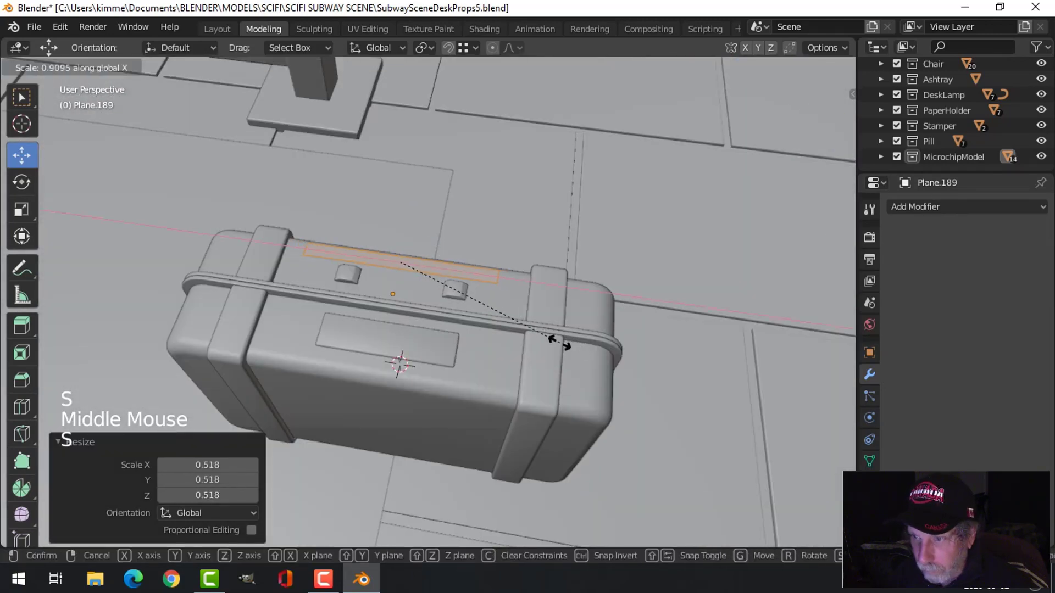
left_click(488, 324)
middle_click_drag(489, 324, 379, 267)
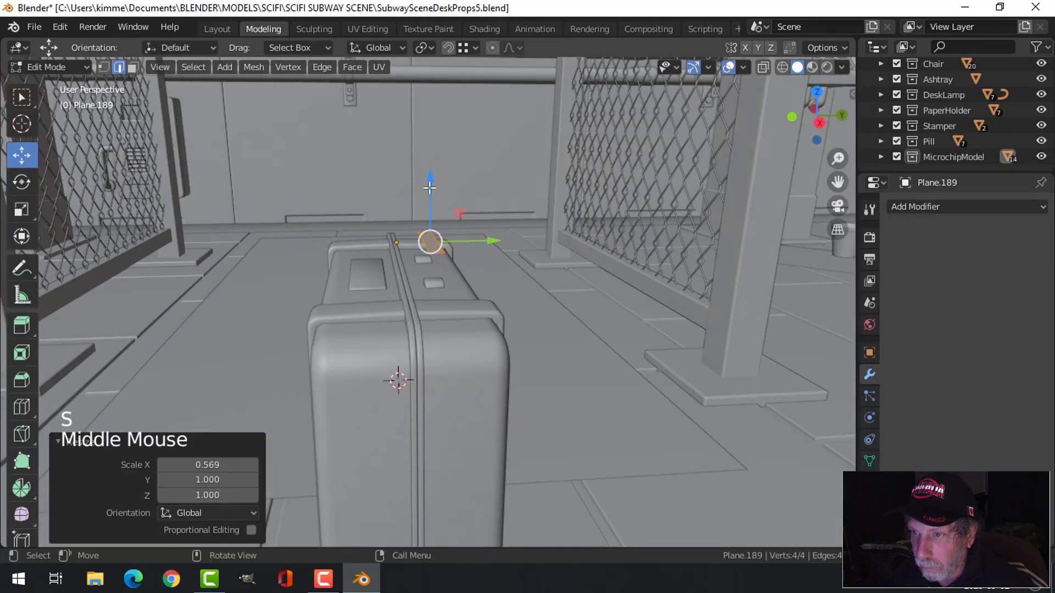
left_click_drag(429, 188, 429, 204)
In top wireframe view, align the strip with the pads by moving it about -0.014 m along Y and scaling it 1.062 along X
key("KP_7")
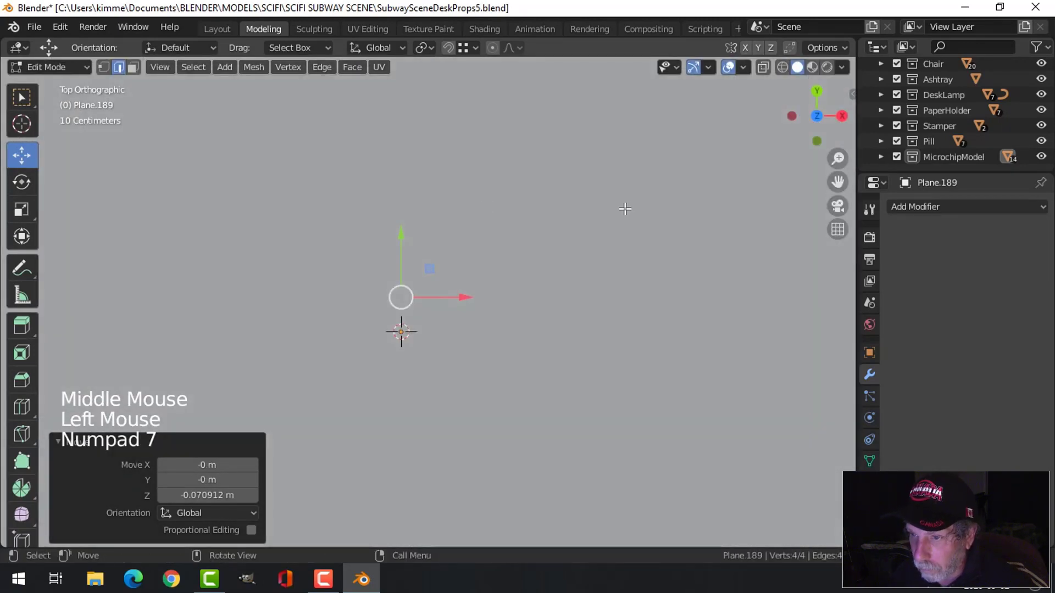
key("z")
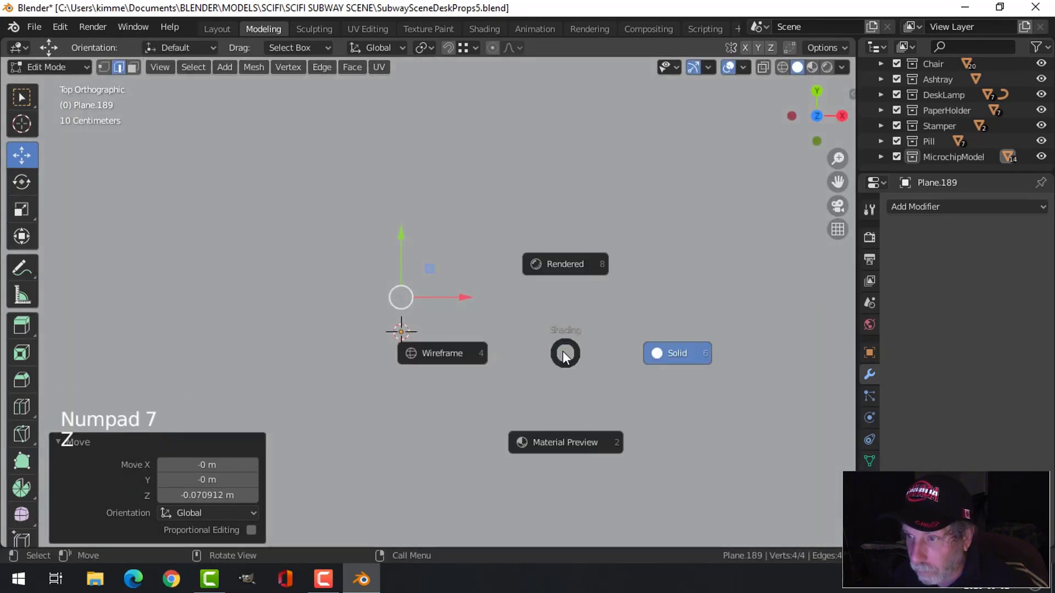
left_click(471, 360)
scroll(415, 297, "up", 3)
left_click_drag(386, 240, 383, 246)
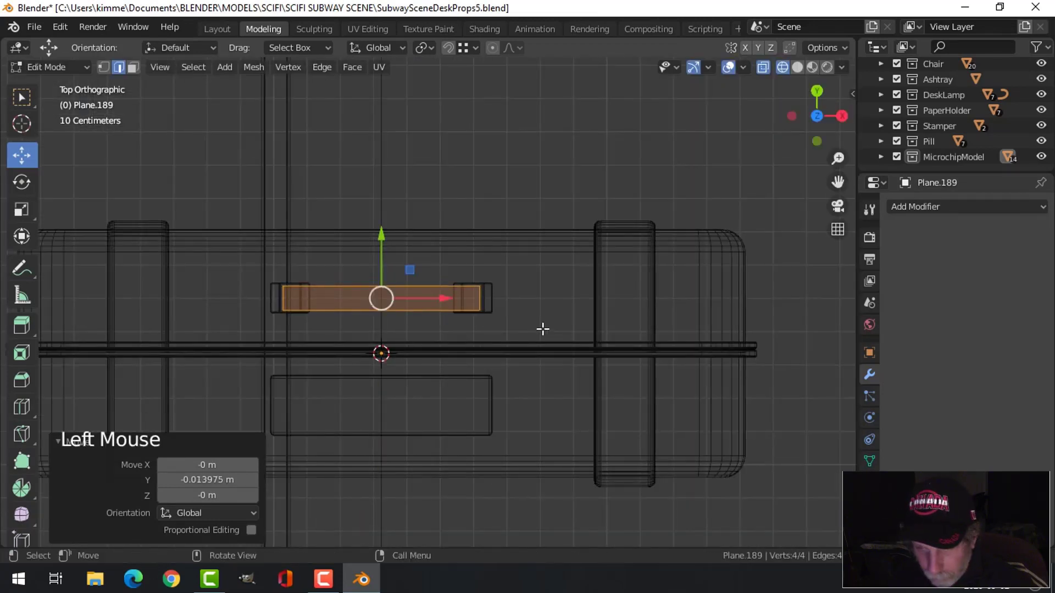
key("s")
key("x")
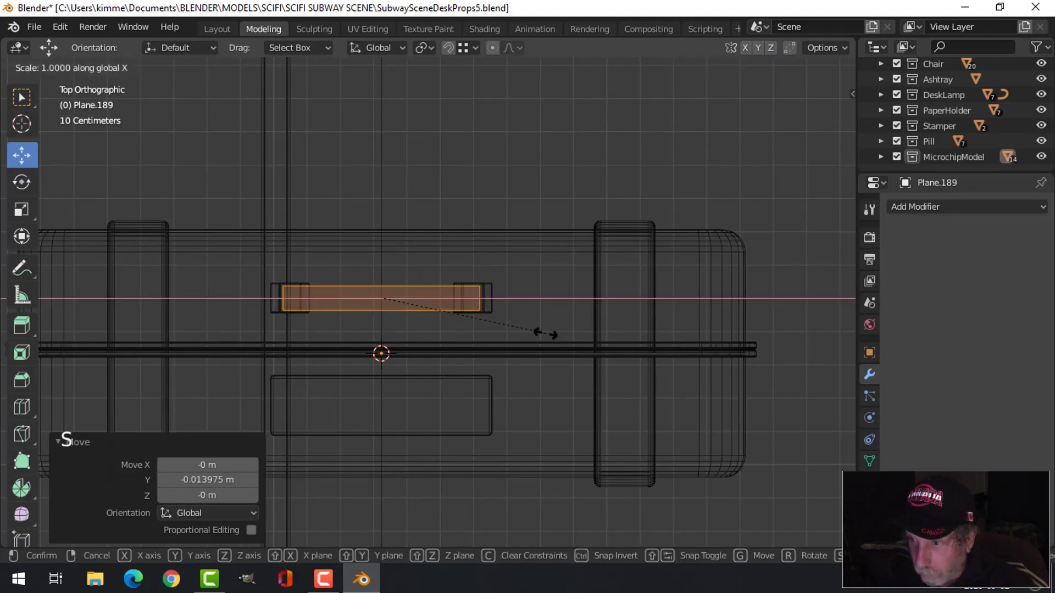
left_click(557, 336)
Add two loop cuts across the strip and spread them along X by about 2.4 towards its ends
middle_click_drag(557, 335, 401, 278)
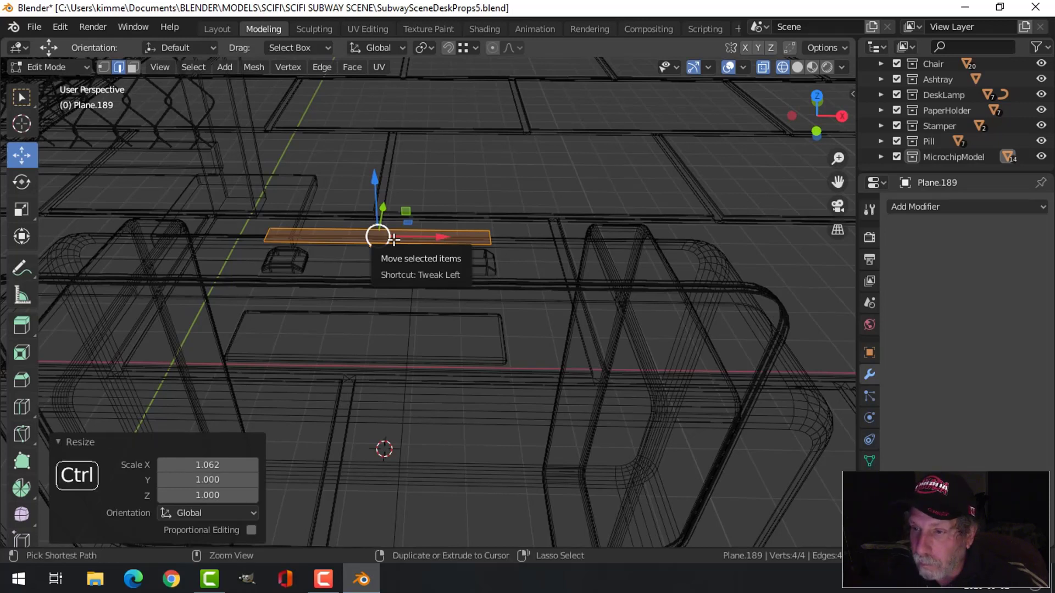
key("ctrl+r")
scroll(394, 239, "up", 1)
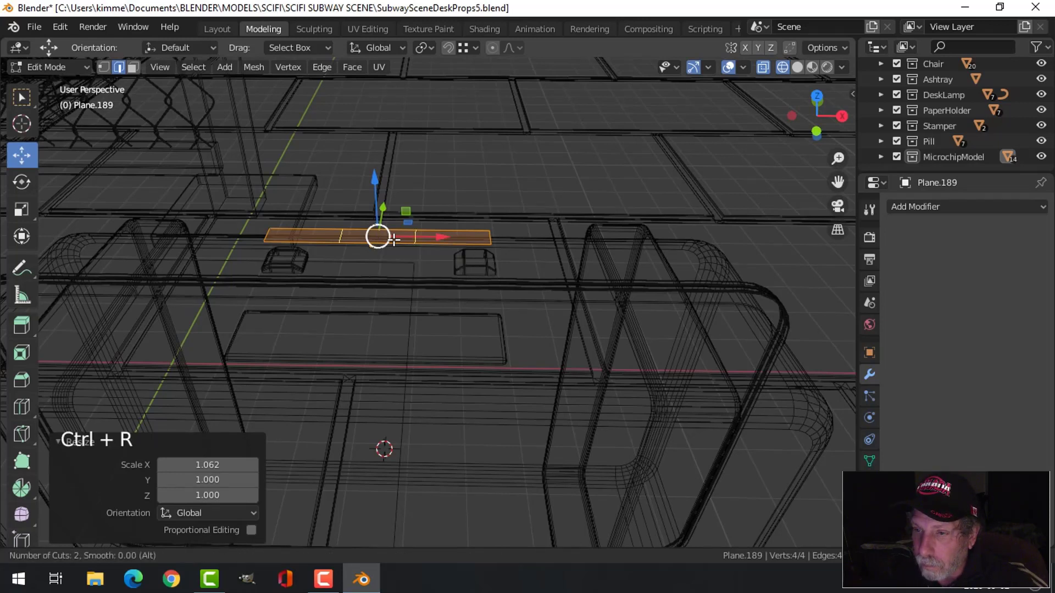
left_click(394, 240)
right_click(483, 264)
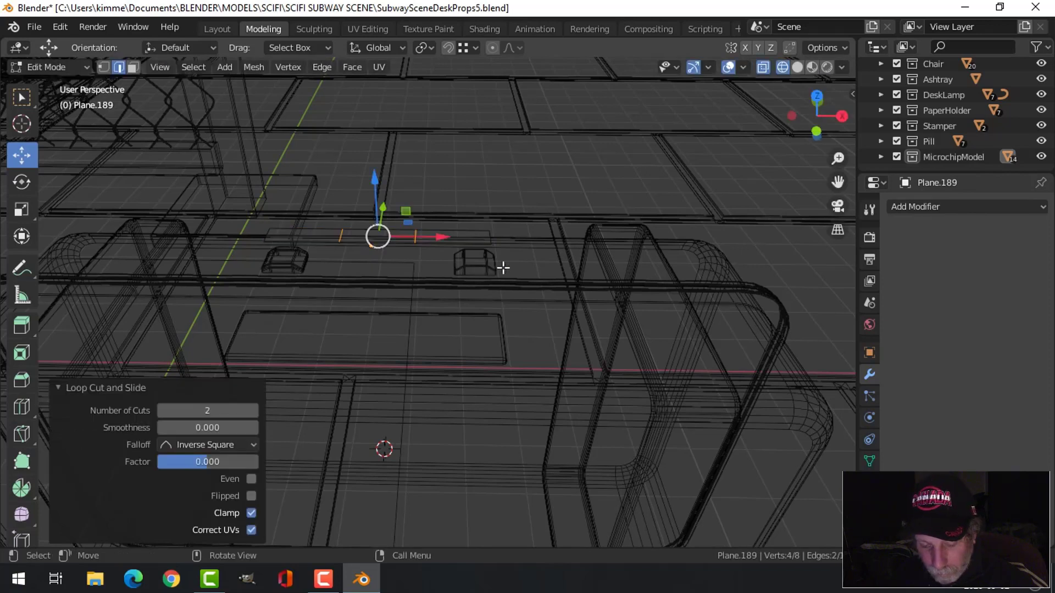
key("s")
key("x")
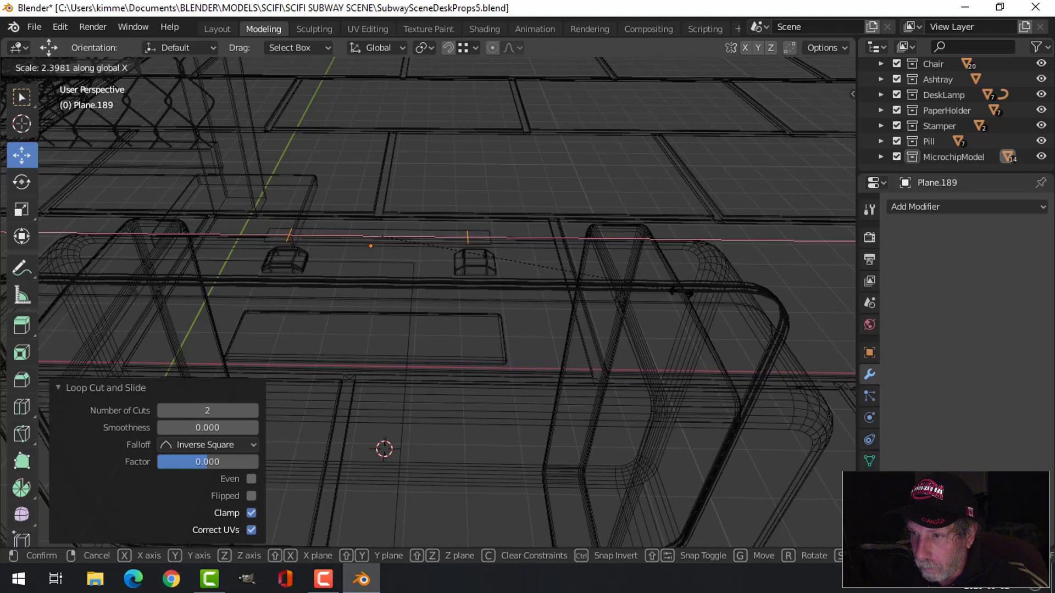
left_click(681, 293)
Extrude the whole strip vertically into a thin handle bar and return the viewport to Solid shading
key("a")
key("e")
mouse_move(542, 233)
middle_mouse_down()
mouse_move(542, 221)
mouse_move(525, 230)
mouse_move(523, 248)
middle_mouse_up()
left_click(542, 226)
key("alt+a")
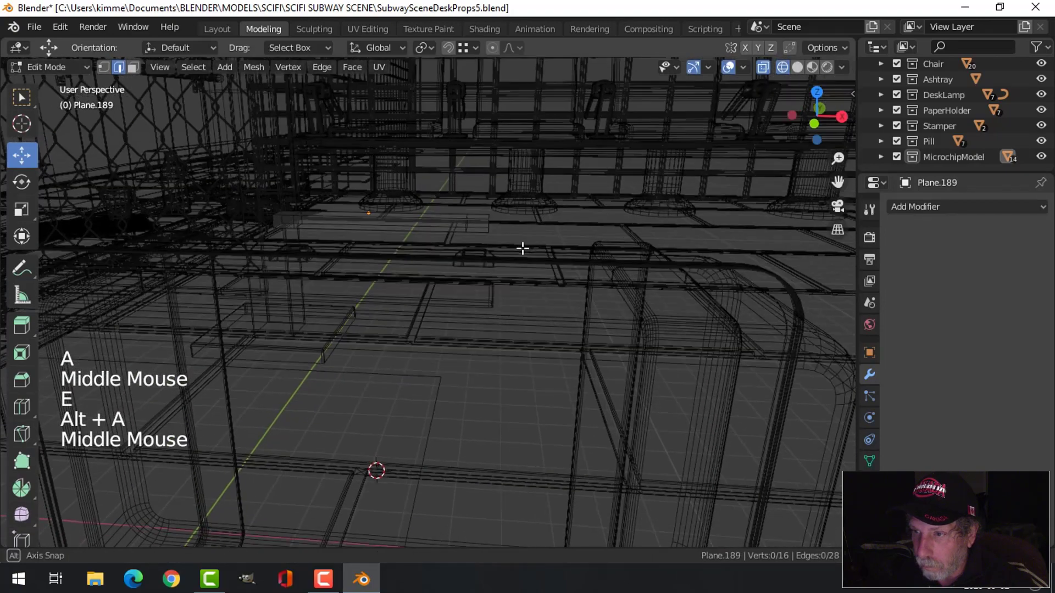
key("z")
left_click(669, 252)
mouse_move(494, 324)
middle_mouse_down()
mouse_move(465, 339)
mouse_move(520, 278)
mouse_move(525, 300)
middle_mouse_up()
Shorten the whole handle bar along X by a factor of about 0.772
key("a")
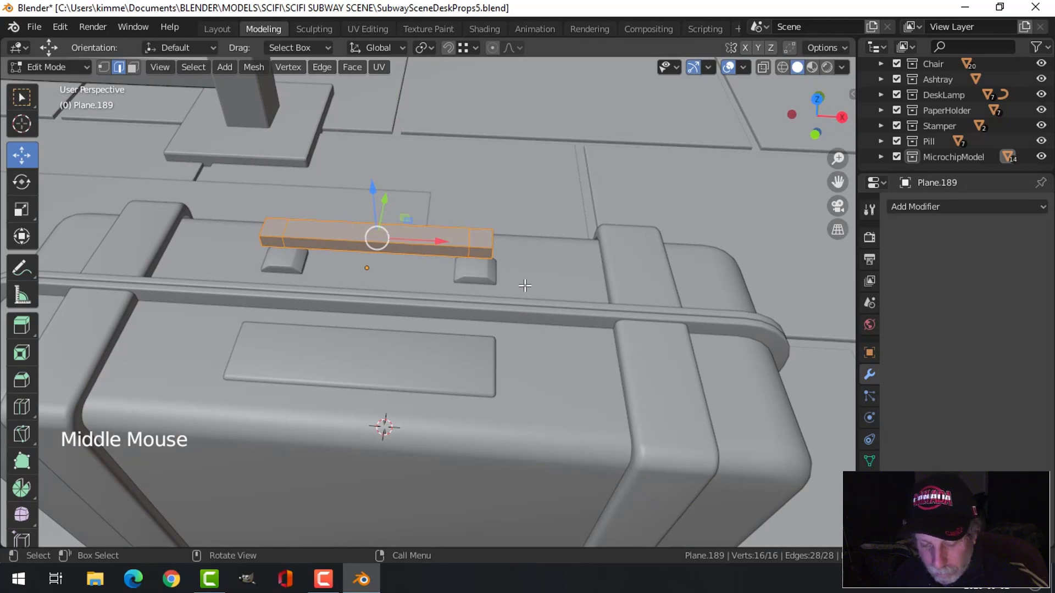
key("s")
key("x")
left_click(497, 281)
scroll(495, 278, "down", 3)
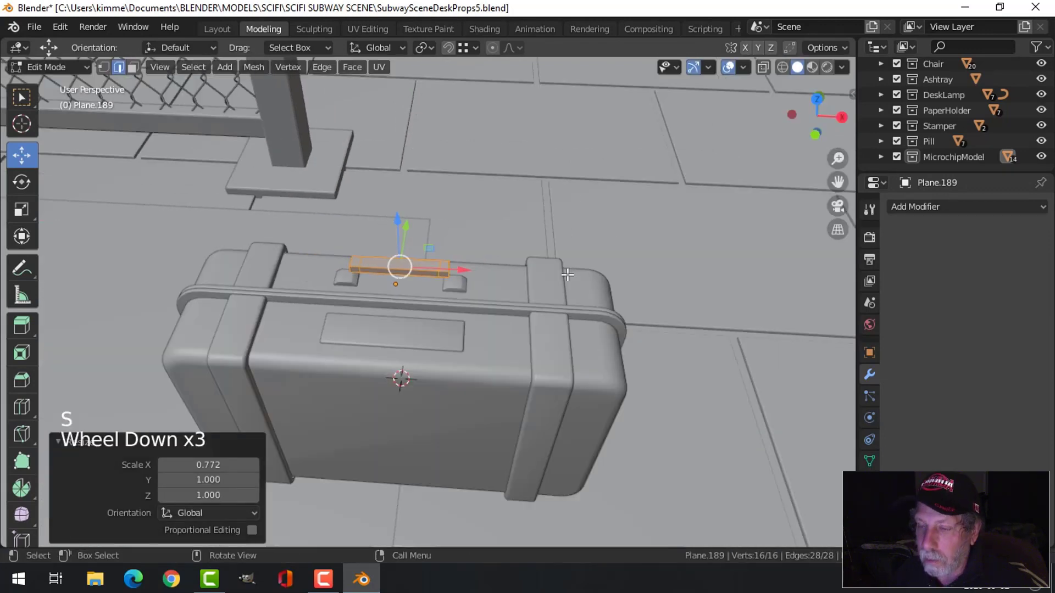
middle_click_drag(495, 278, 460, 308)
scroll(531, 251, "up", 2)
scroll(484, 247, "up", 1)
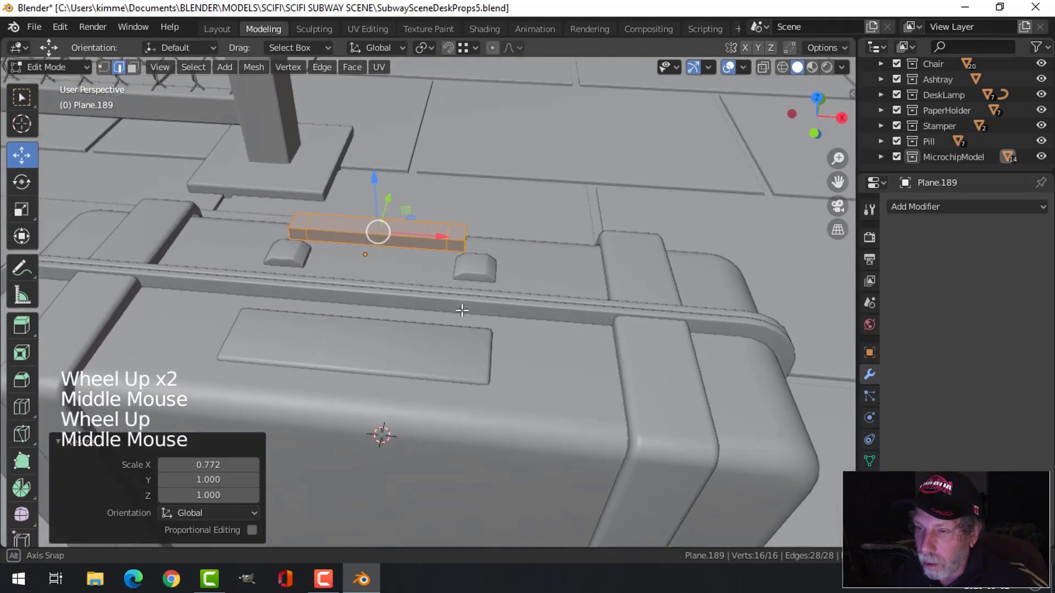
Extrude the two end faces on the bar's underside down about 0.087 m as handle legs, and delete the legs' bottom faces
scroll(459, 278, "up", 4)
key("alt+a")
middle_click_drag(549, 252, 210, 126)
key("3")
left_click(479, 146)
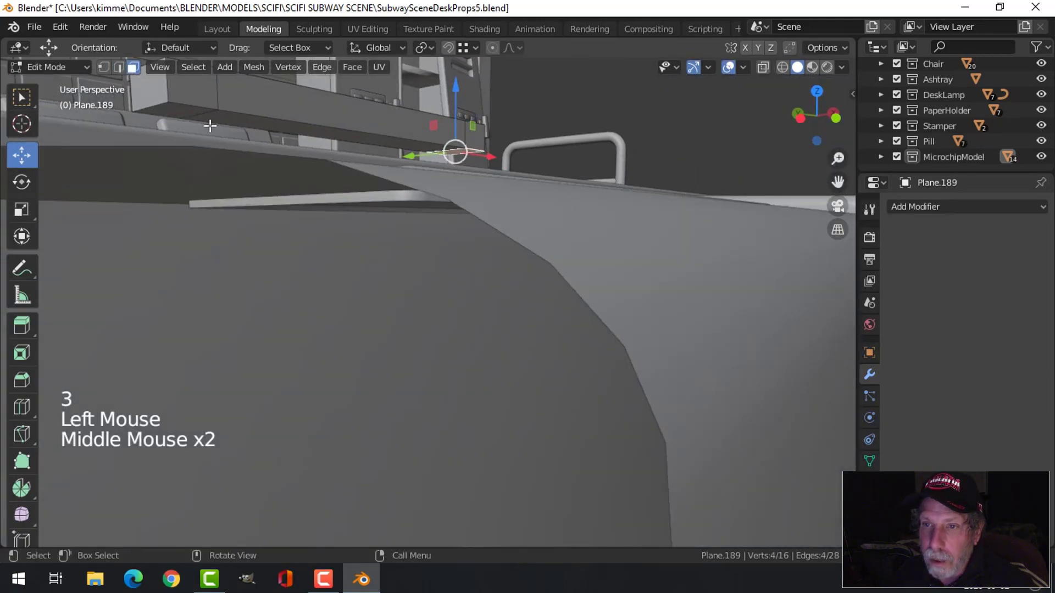
left_click(210, 126, "shift")
scroll(385, 176, "down", 3)
middle_click_drag(384, 176, 398, 177)
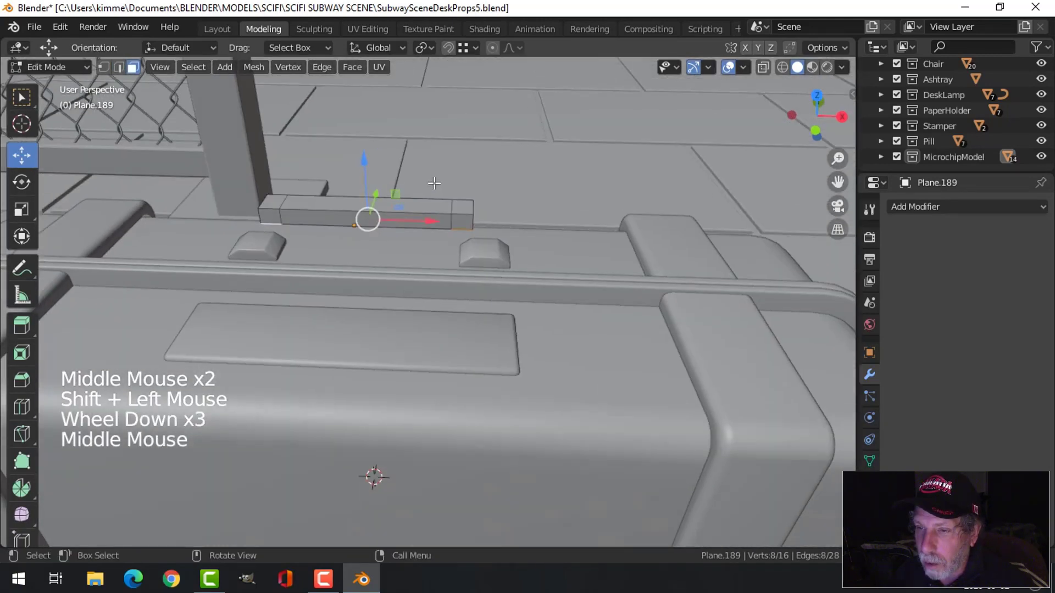
key("e")
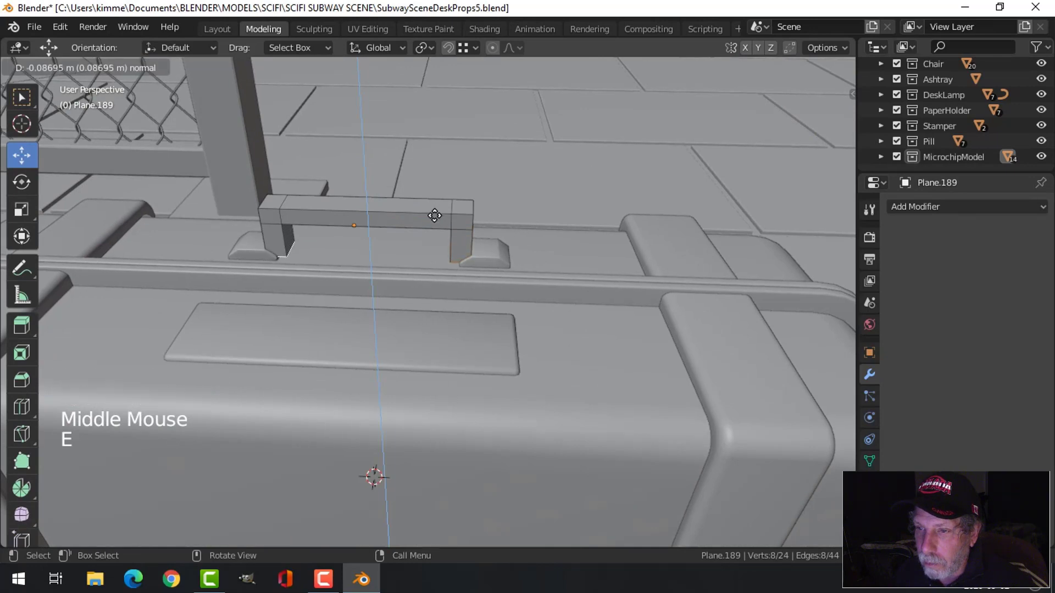
left_click(435, 215)
key("x")
left_click(434, 218)
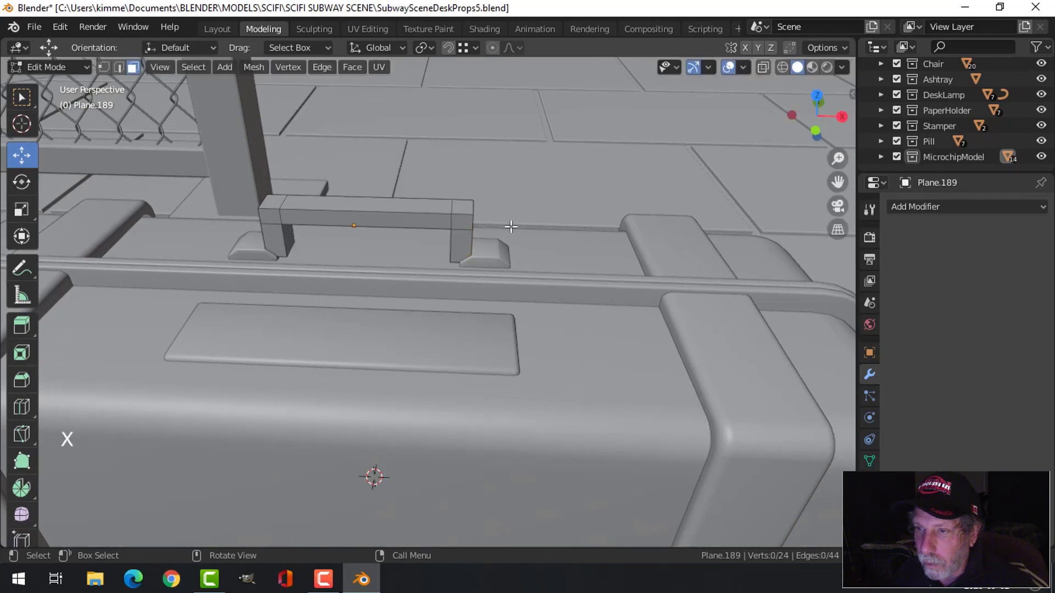
Switch editing from the handle to the two handle-mount pads and select their whole mesh
middle_click_drag(506, 225, 485, 280)
key("Tab")
key("alt+a")
left_click(510, 272)
key("Tab")
key("a")
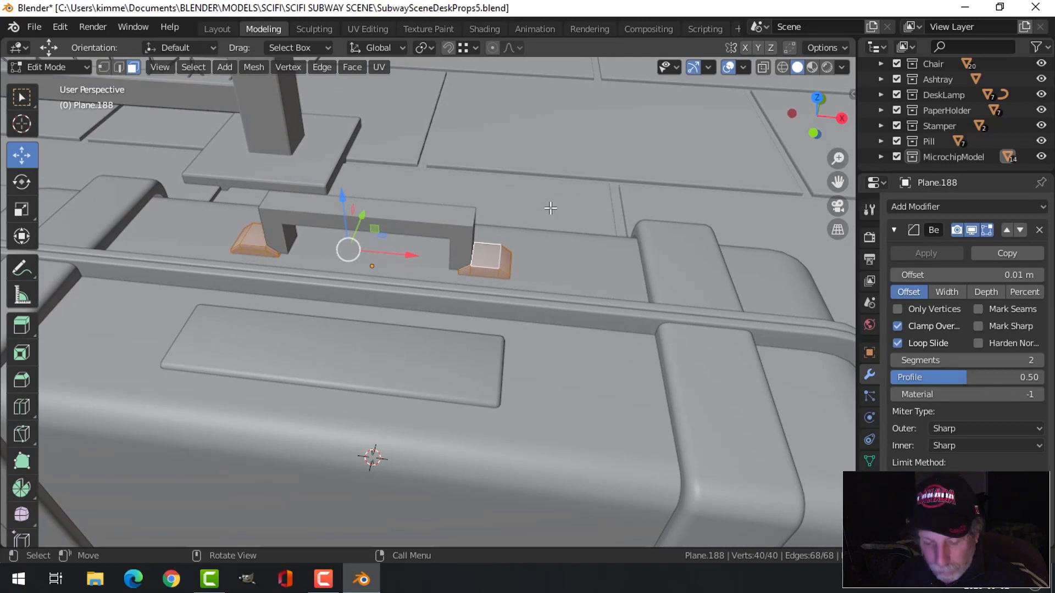
key("s")
key("x")
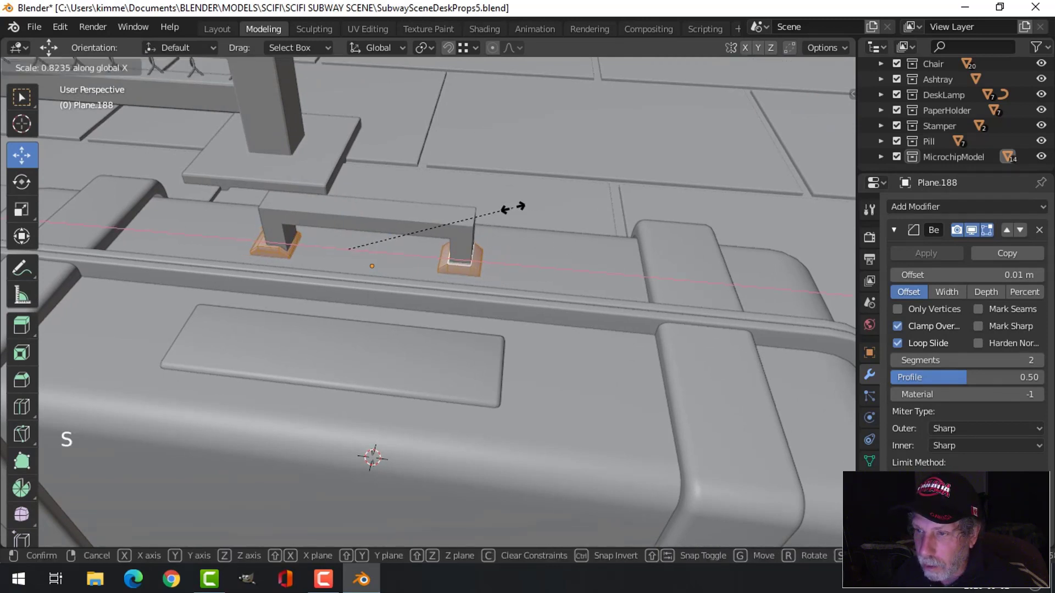
key("Escape")
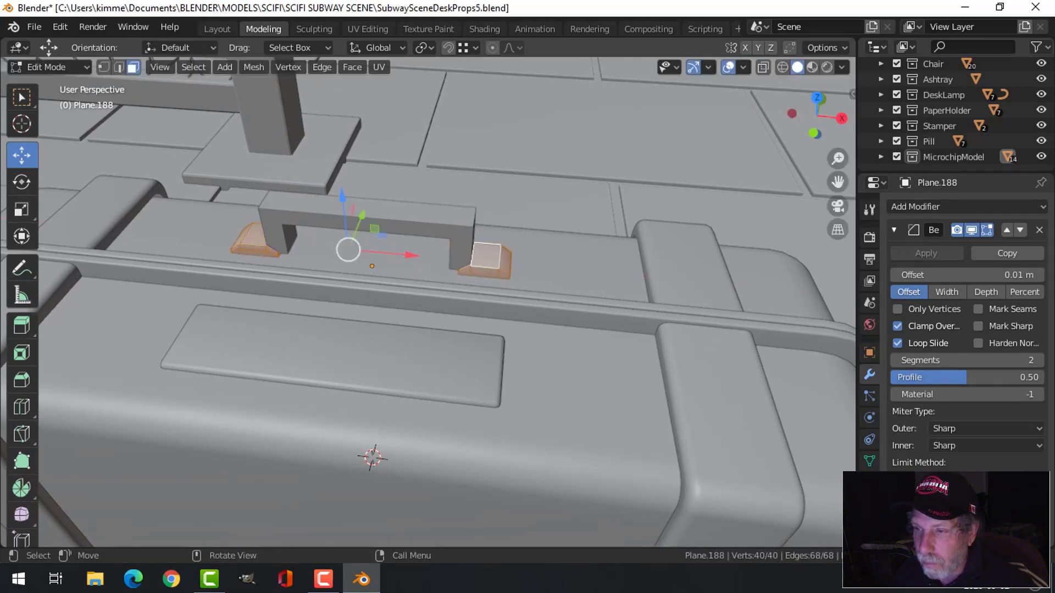
middle_click_drag(518, 222, 539, 248)
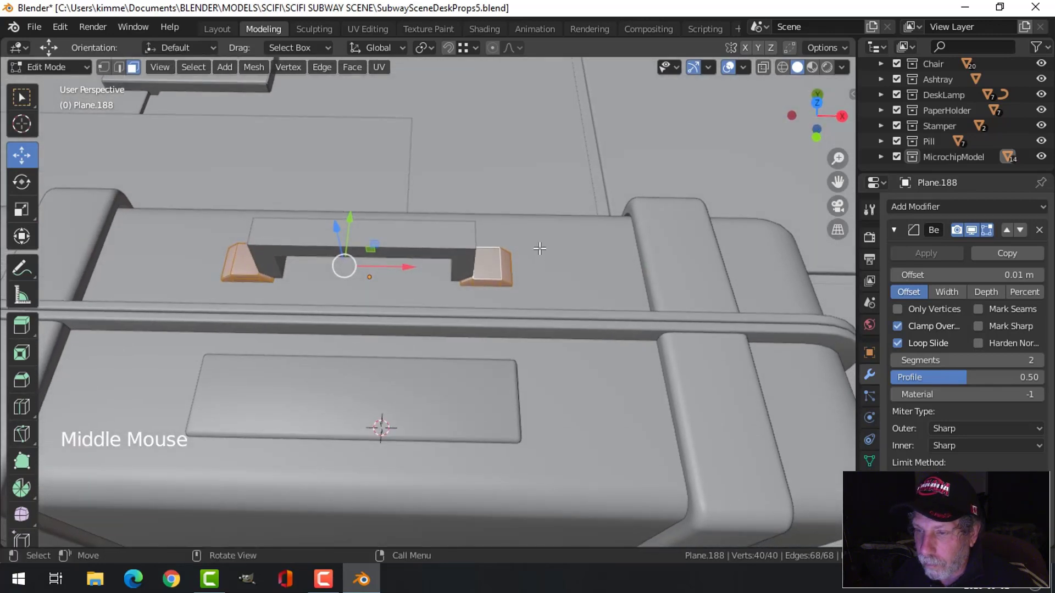
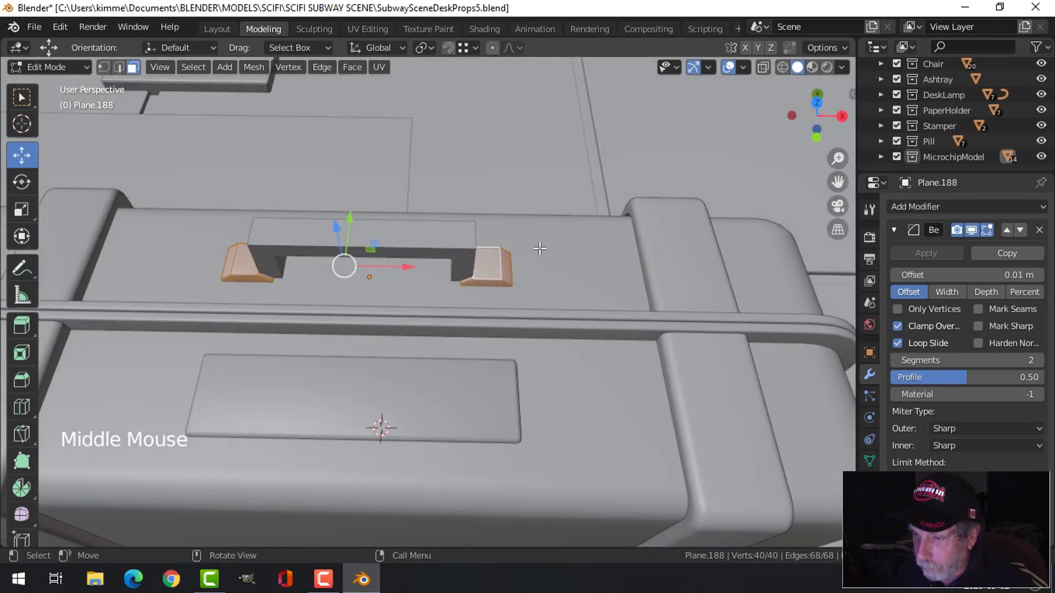
key("ctrl+KP_1")
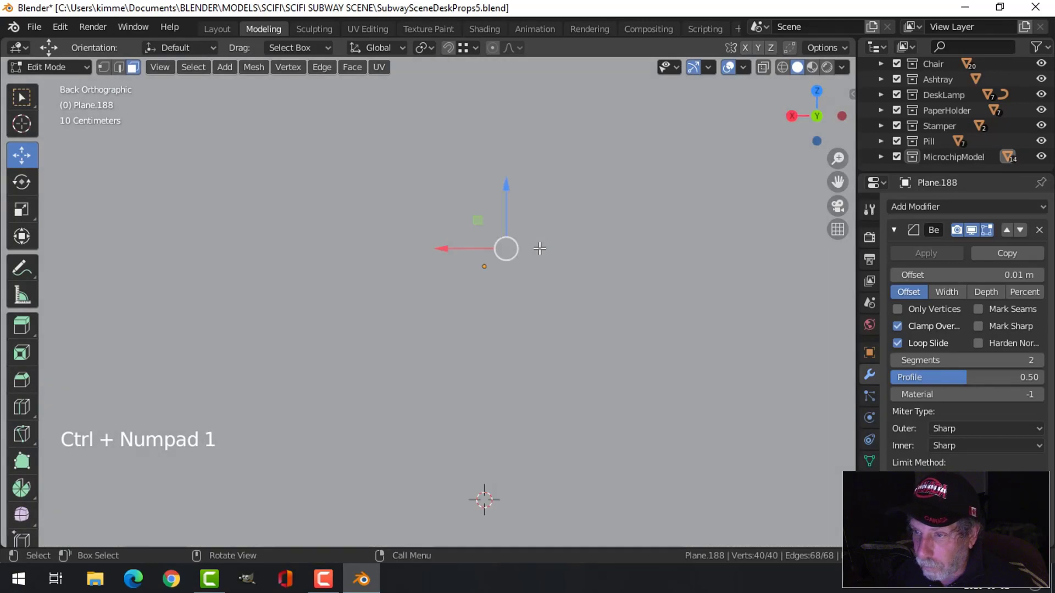
key("KP_1")
middle_click_drag(539, 248, 455, 306)
scroll(462, 306, "up", 2)
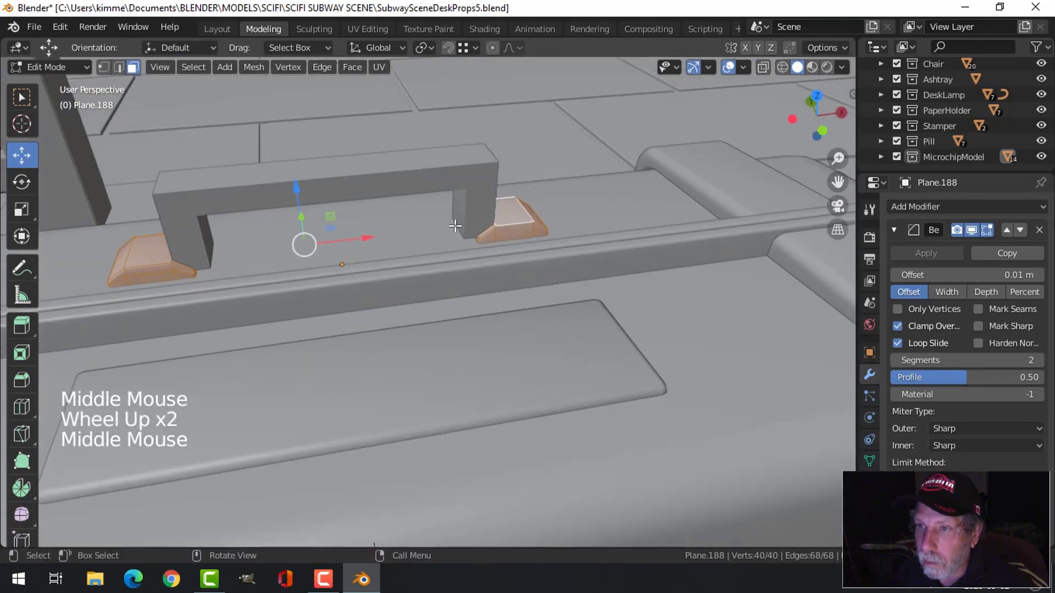
Set the pivot to Individual Origins and widen each handle-mount pad along X by a factor of 1.17
left_click(421, 48)
left_click(446, 102)
middle_click_drag(447, 102, 574, 215)
key("s")
key("x")
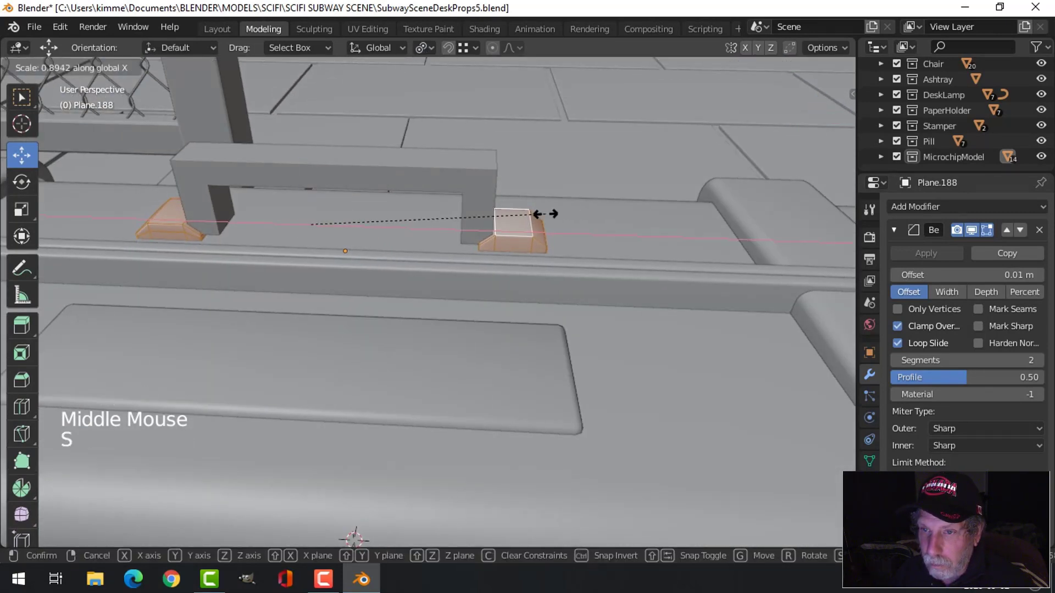
left_click(619, 215)
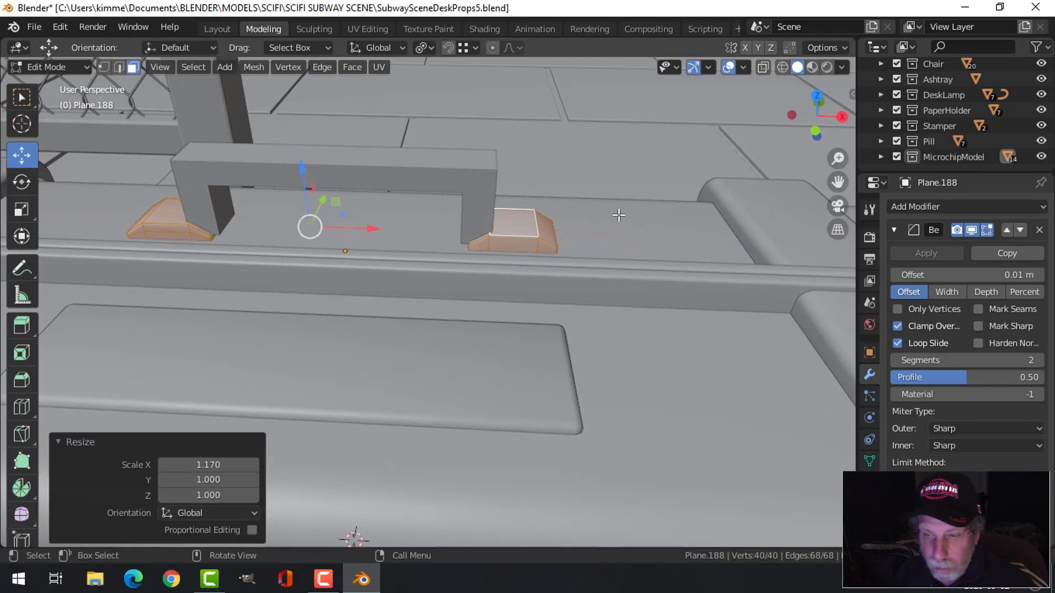
Slide each handle-mount pad inward along X until it is centered under its handle leg, and return to Object Mode
left_click(524, 222)
key("ctrl+l")
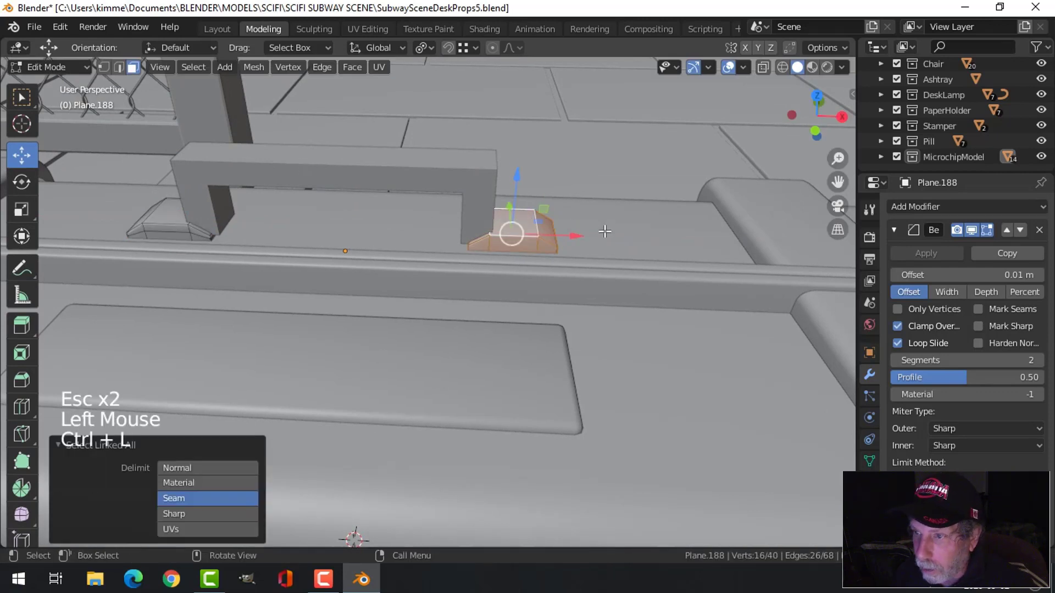
left_click_drag(583, 235, 537, 240)
key("alt+a")
left_click(169, 216)
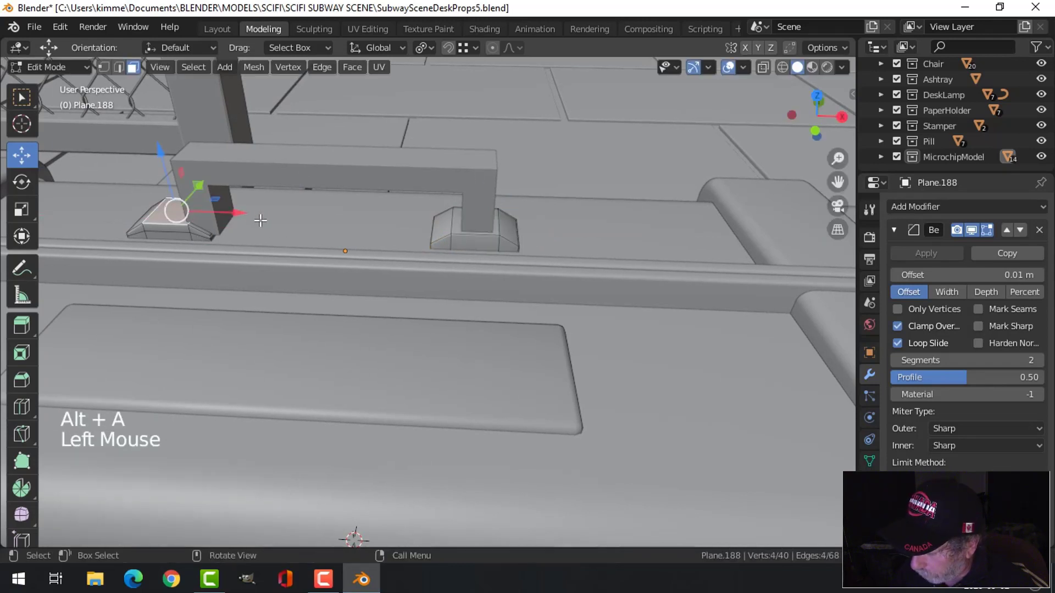
key("ctrl+l")
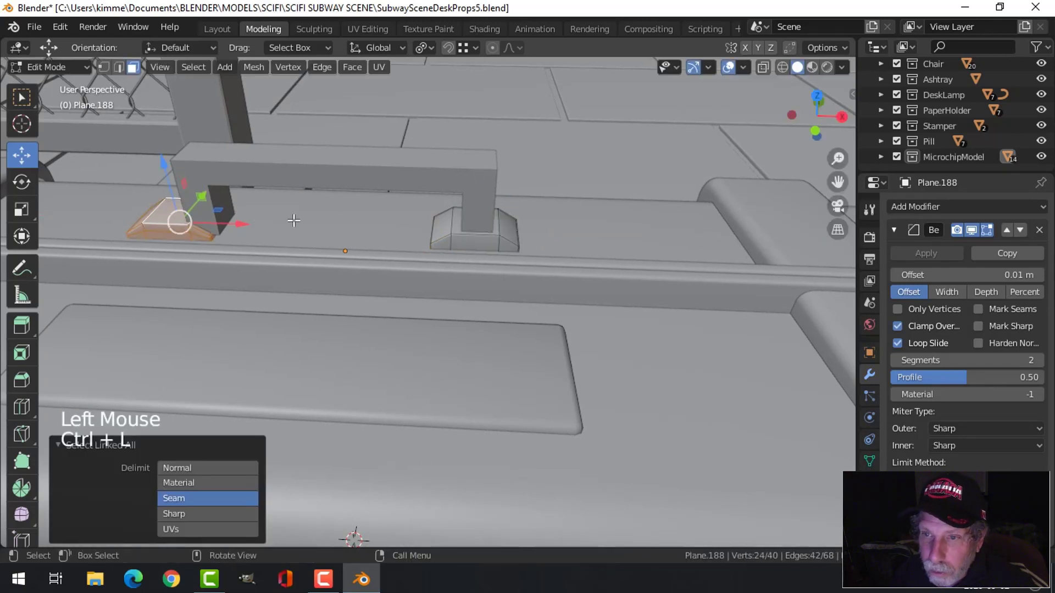
left_click_drag(249, 222, 284, 229)
key("alt+a")
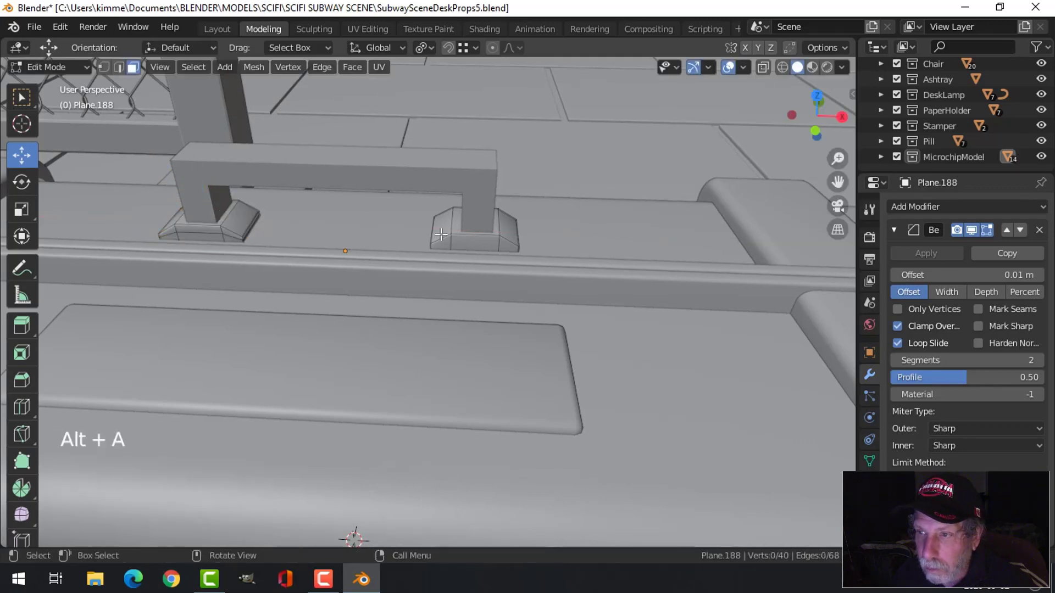
key("Tab")
key("alt+a")
Raise the handle along Z by about 0.0078 m above its pads
scroll(482, 225, "down", 4)
middle_click_drag(482, 225, 413, 254)
scroll(413, 254, "up", 2)
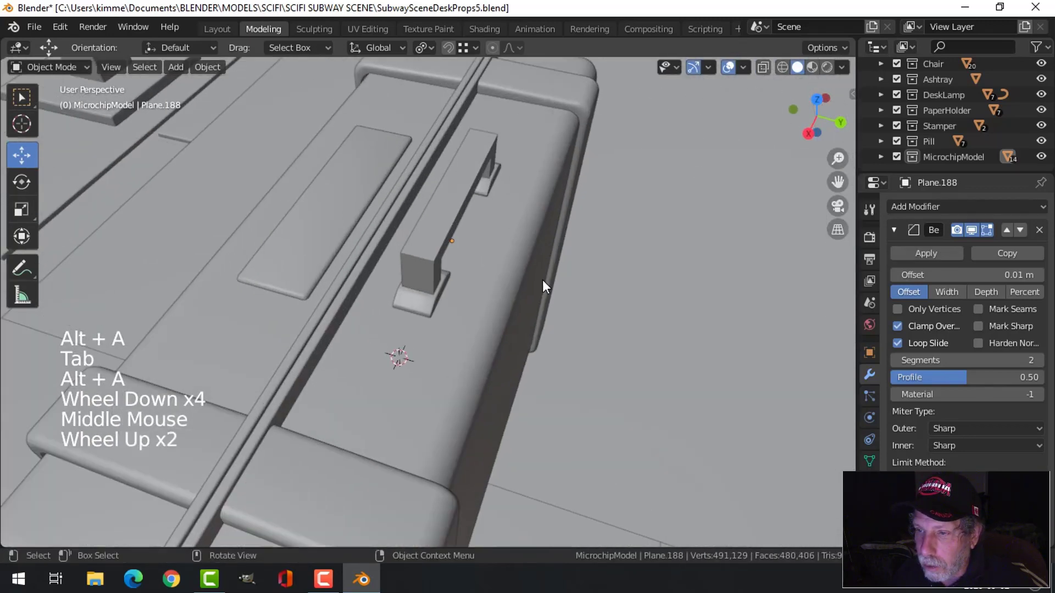
middle_click_drag(542, 279, 403, 251)
left_click(467, 219)
middle_click_drag(467, 220, 500, 236)
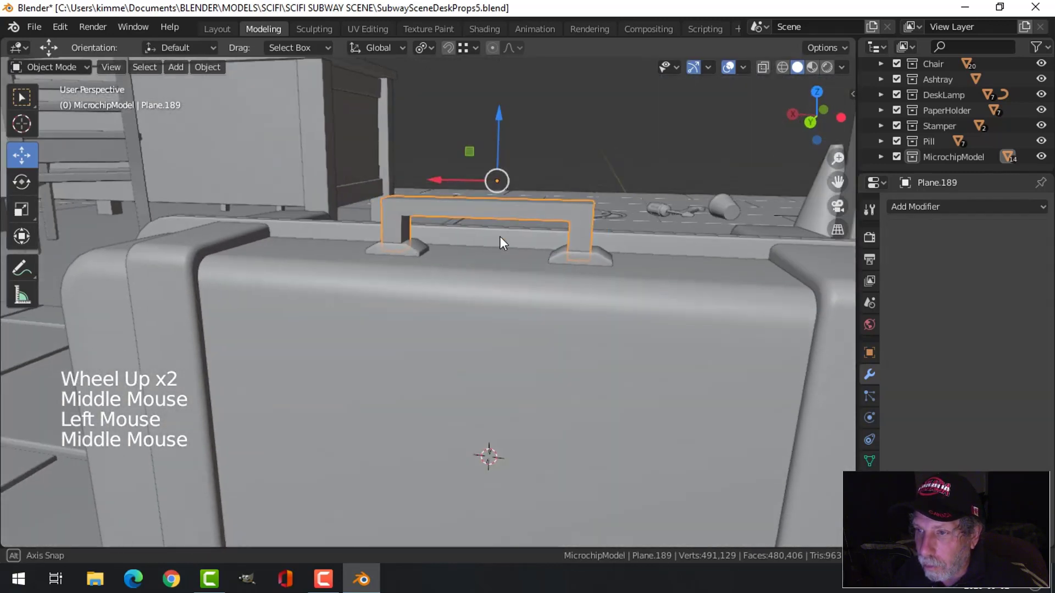
left_click_drag(499, 115, 499, 112)
Add a Subdivision Surface modifier to the handle
middle_click_drag(504, 171, 532, 225)
left_click(923, 208)
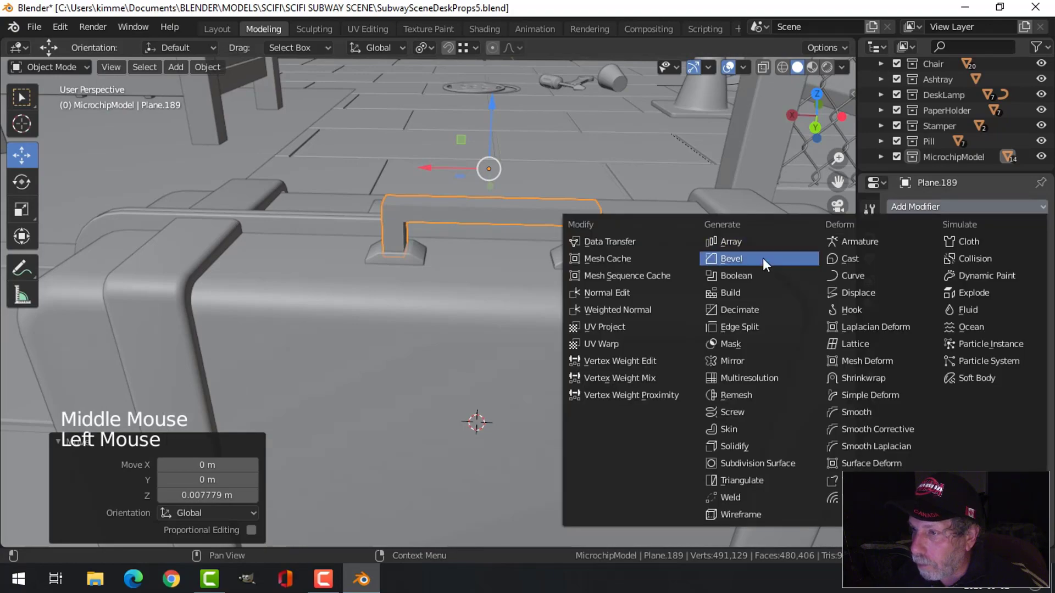
left_click(753, 463)
middle_click_drag(527, 286, 764, 295)
Add a loop cut at the middle of the handle bar and bevel it 0.19 m out to both corners
key("Tab")
scroll(464, 221, "up", 1)
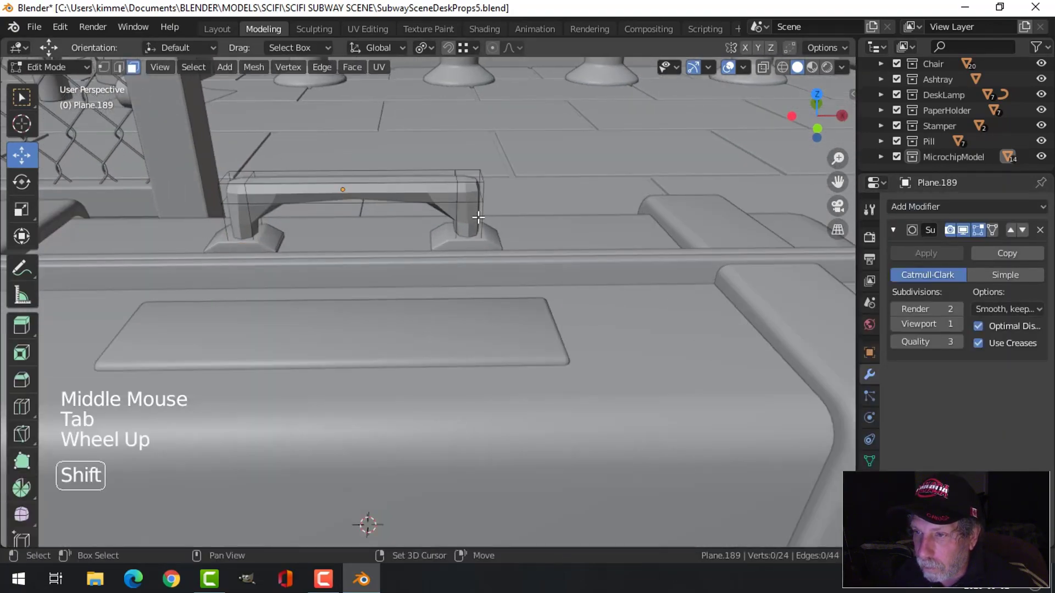
middle_click_drag(478, 224, 467, 228, "shift")
middle_click_drag(467, 228, 456, 234)
scroll(449, 235, "up", 2)
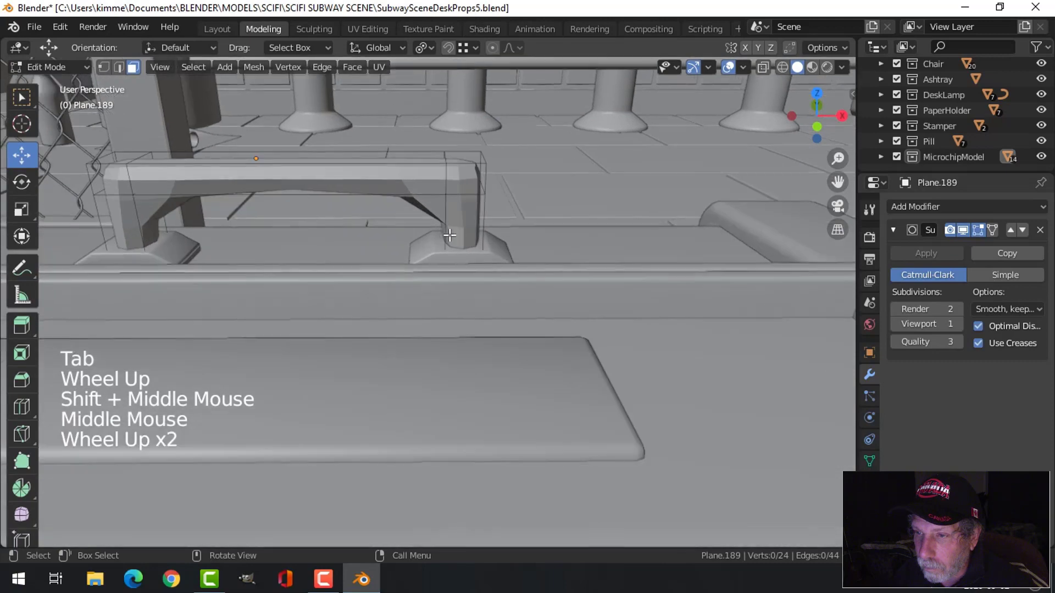
key("ctrl+r")
left_click(418, 189)
right_click(450, 189)
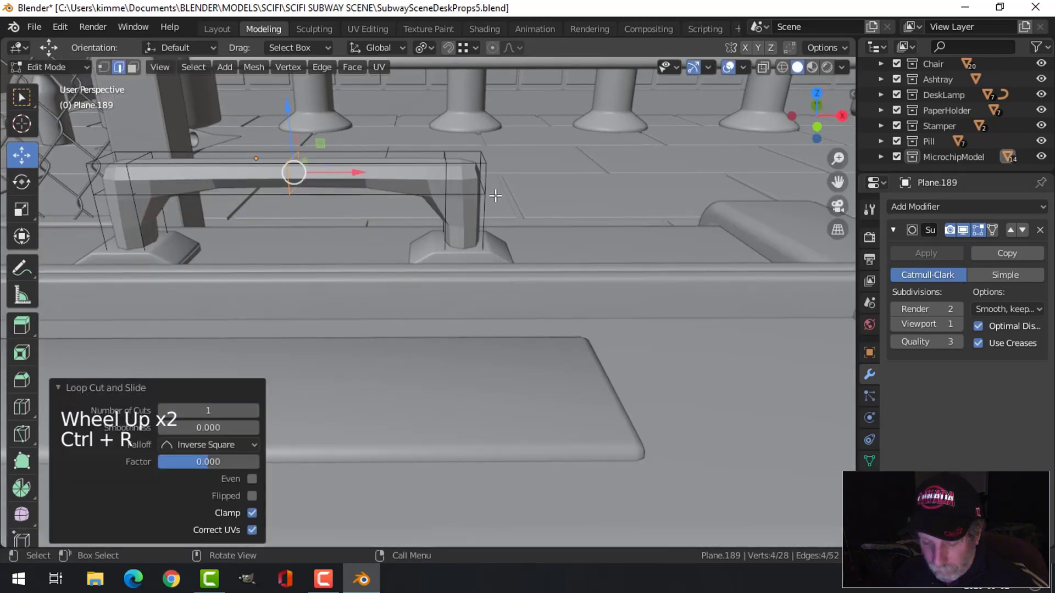
key("ctrl+b")
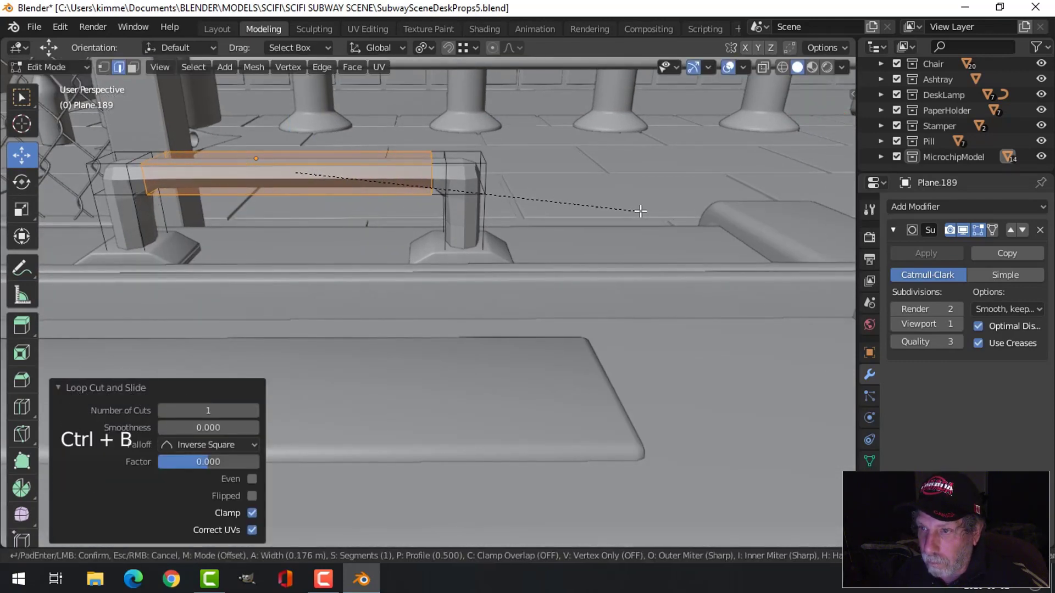
left_click(292, 170)
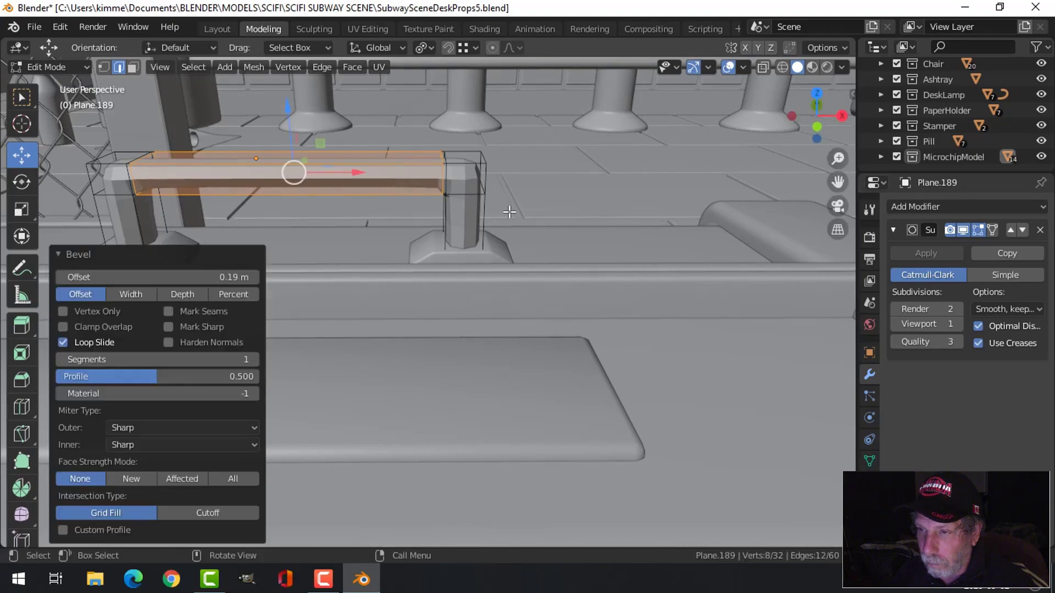
key("alt+a")
middle_click_drag(292, 170, 583, 198)
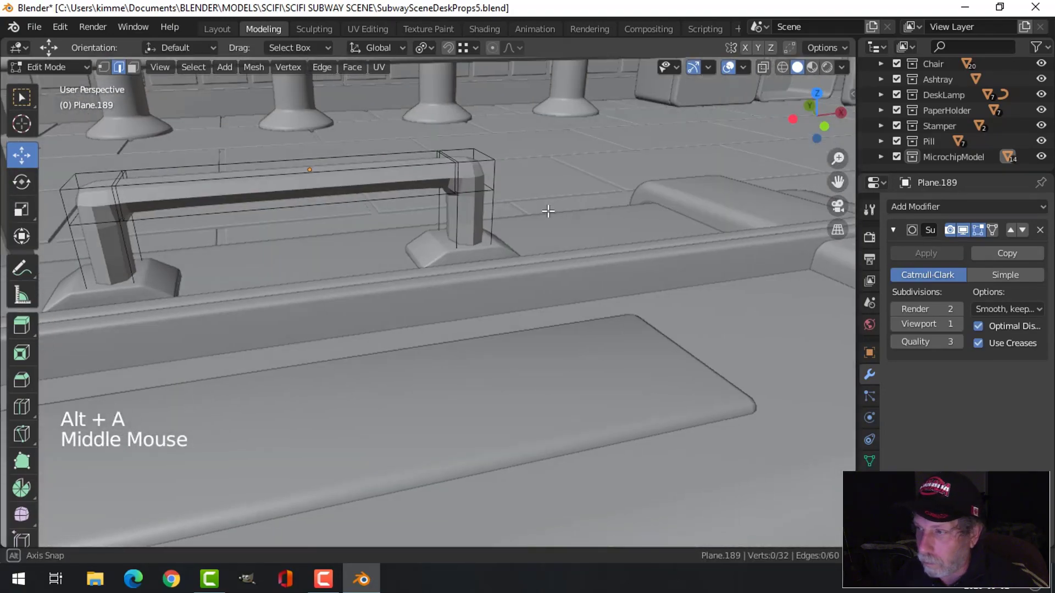
Set the handle's viewport subdivisions to 2 and shade it smooth
left_click(959, 324)
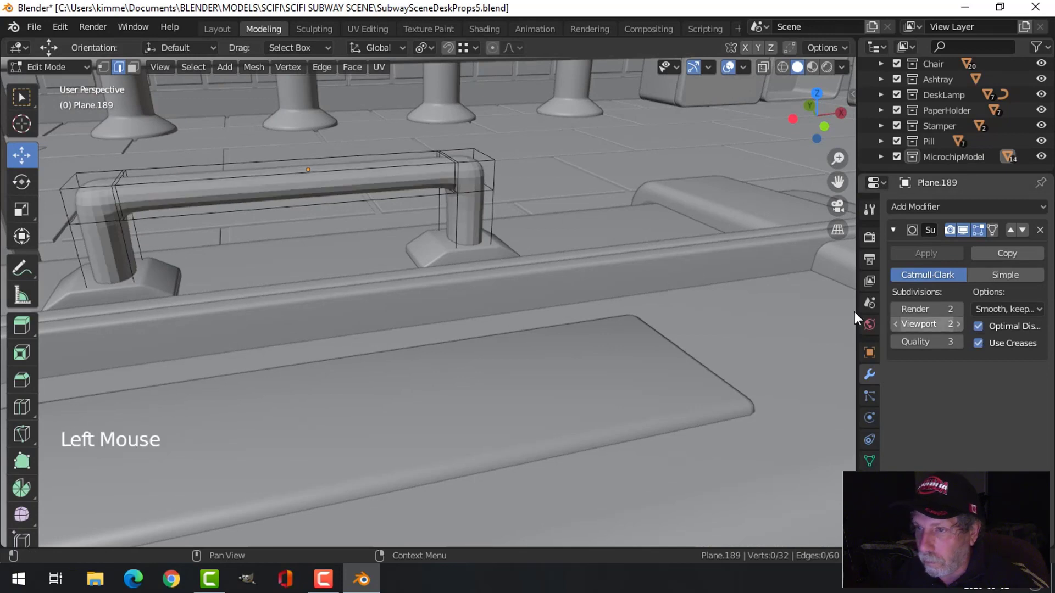
key("Tab")
right_click(436, 173)
middle_click_drag(436, 172, 492, 207)
Add a loop cut around each handle leg, slid up close to the bar, to tighten the corners
key("Tab")
left_click(481, 211)
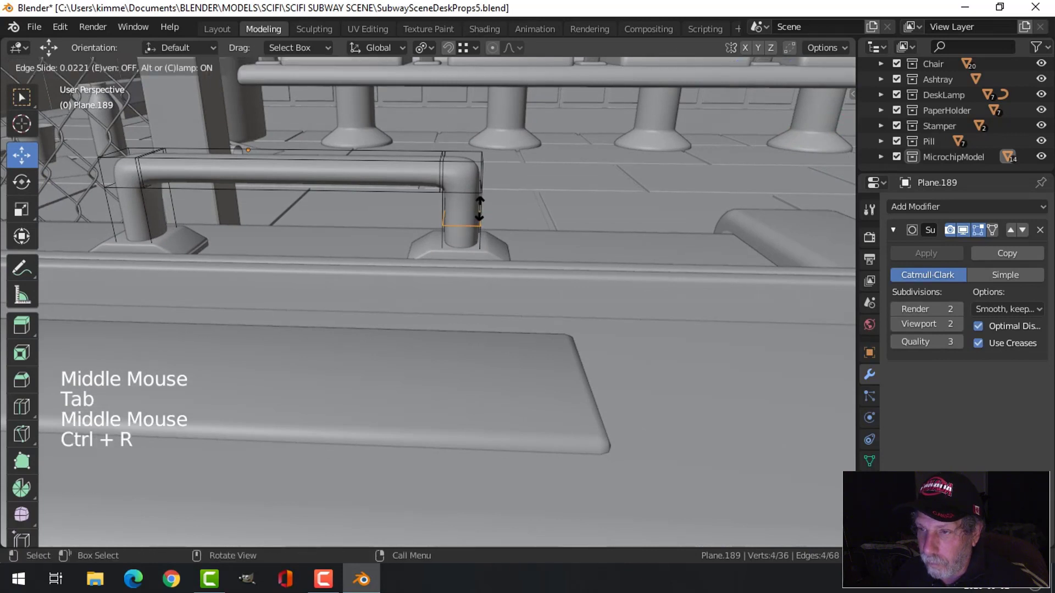
left_click(479, 180)
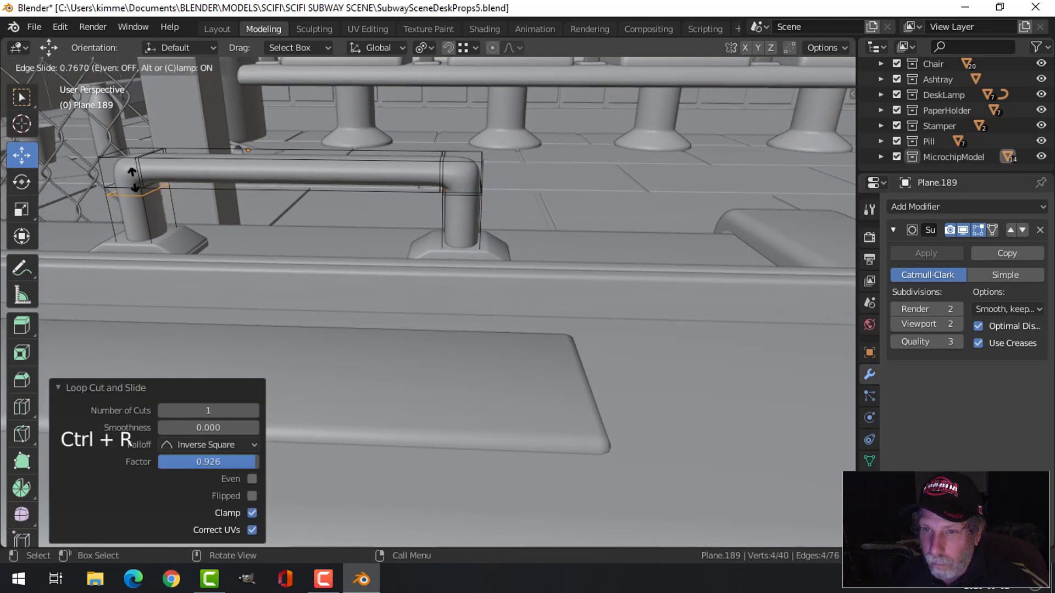
key("alt+a")
middle_click_drag(330, 231, 600, 212)
key("Tab")
key("alt+a")
Examine the smoothed handle and its pads on the case from several angles
scroll(480, 242, "down", 3)
scroll(336, 283, "up", 1)
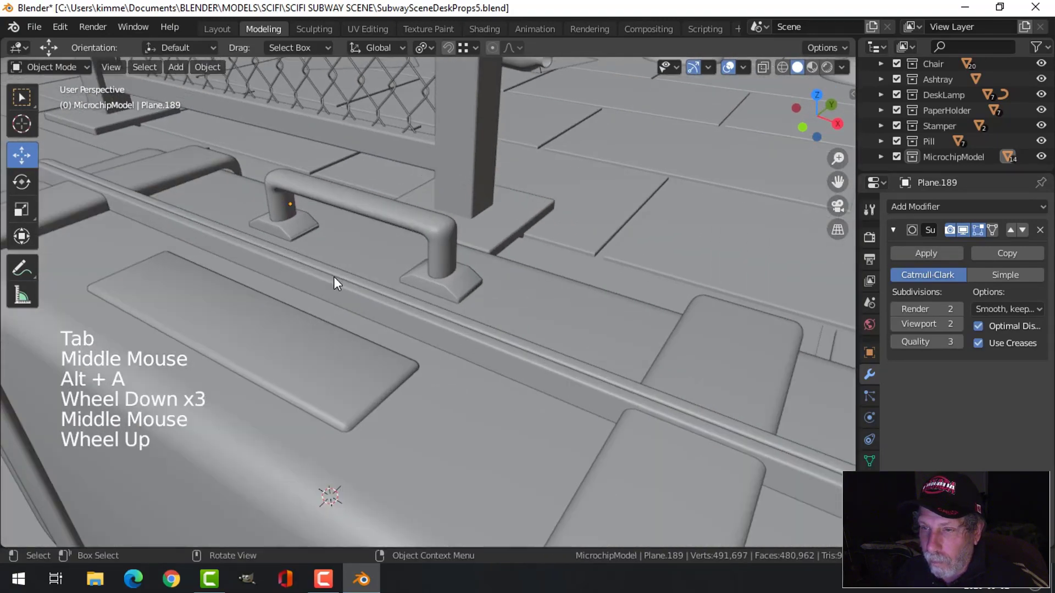
middle_click_drag(334, 276, 319, 236)
left_click(318, 236)
scroll(500, 239, "down", 2)
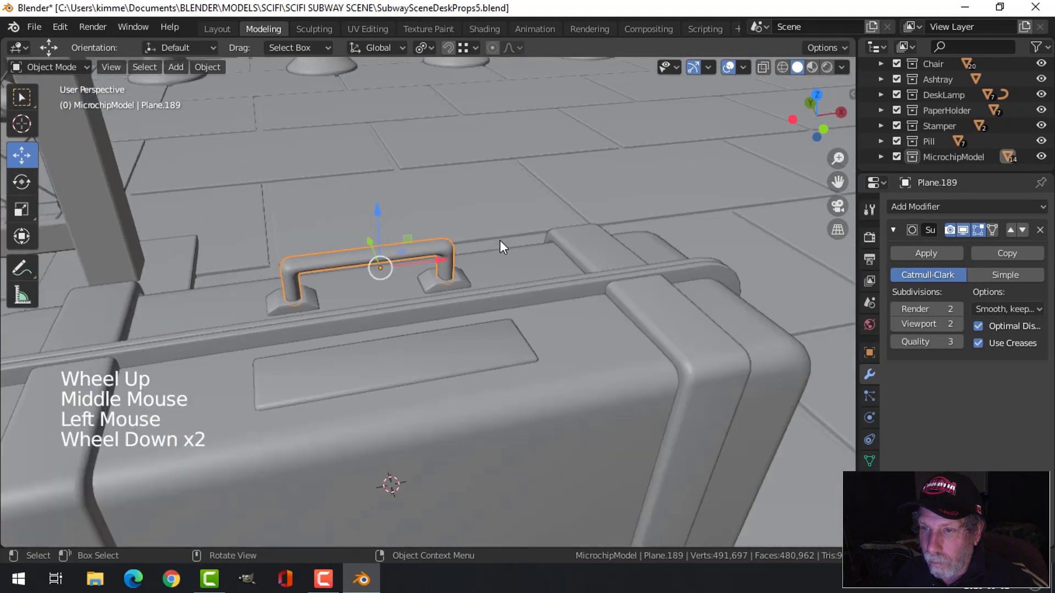
scroll(500, 240, "down", 1)
middle_click_drag(500, 239, 524, 268)
scroll(439, 250, "up", 2)
key("alt+a")
Add a centered loop cut across the handle bar and bevel it wide to mark out a grip section
left_click(390, 236)
key("Tab")
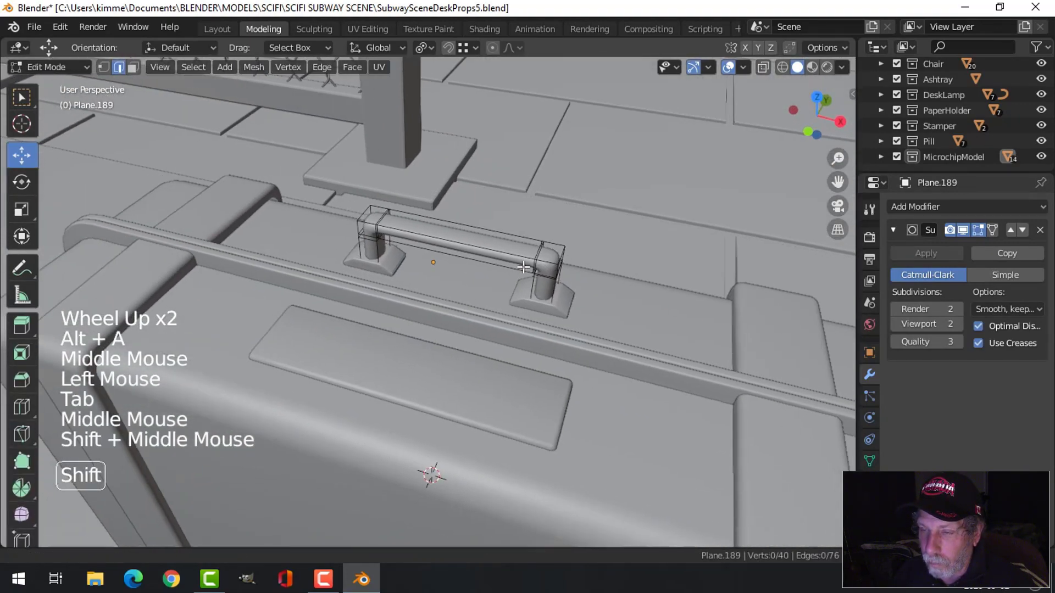
scroll(457, 261, "up", 1)
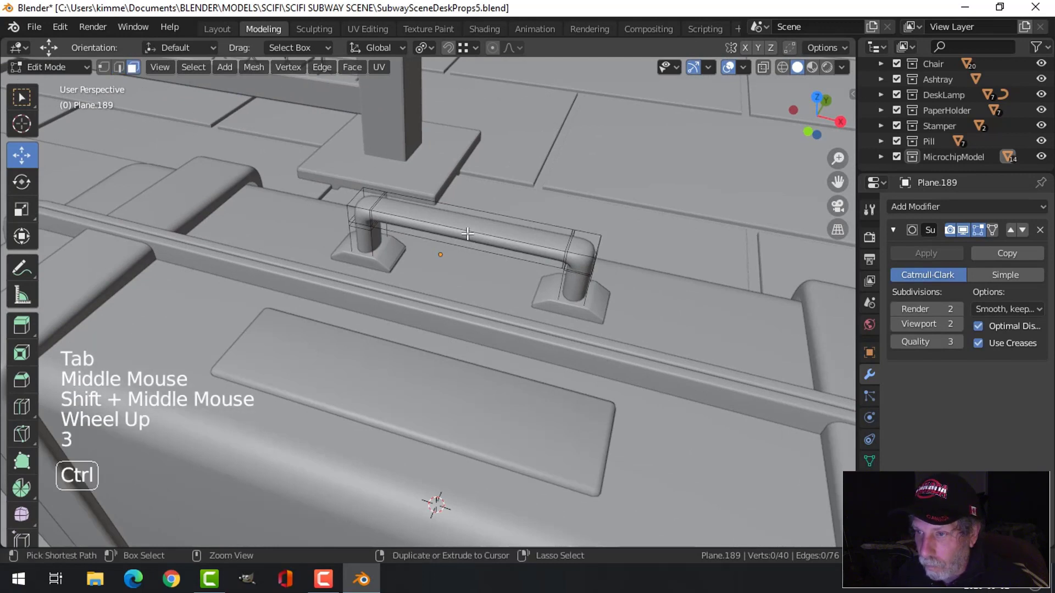
key("ctrl+r")
left_click(468, 234)
right_click(569, 252)
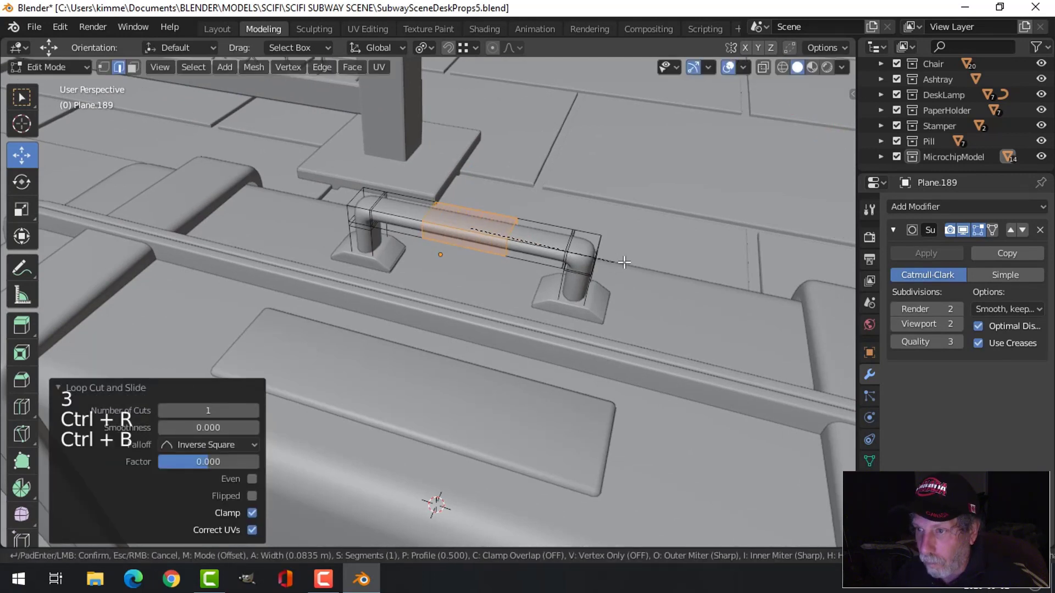
left_click(644, 270)
key("alt+a")
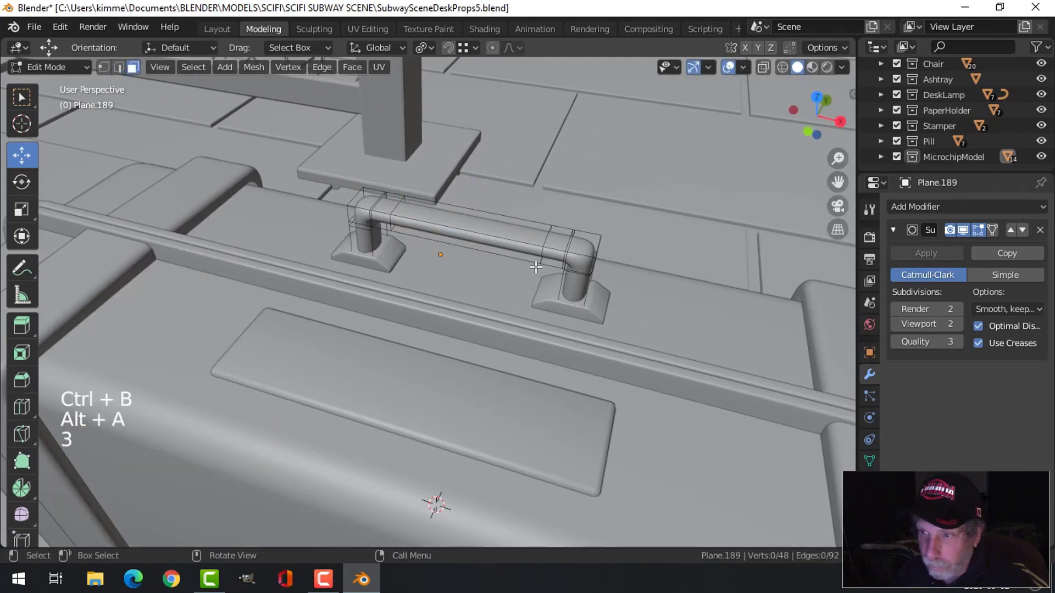
Extrude the ring of faces around the grip section and fatten it slightly outward
left_click(488, 238, "alt+shift")
middle_click_drag(489, 238, 550, 247)
key("e")
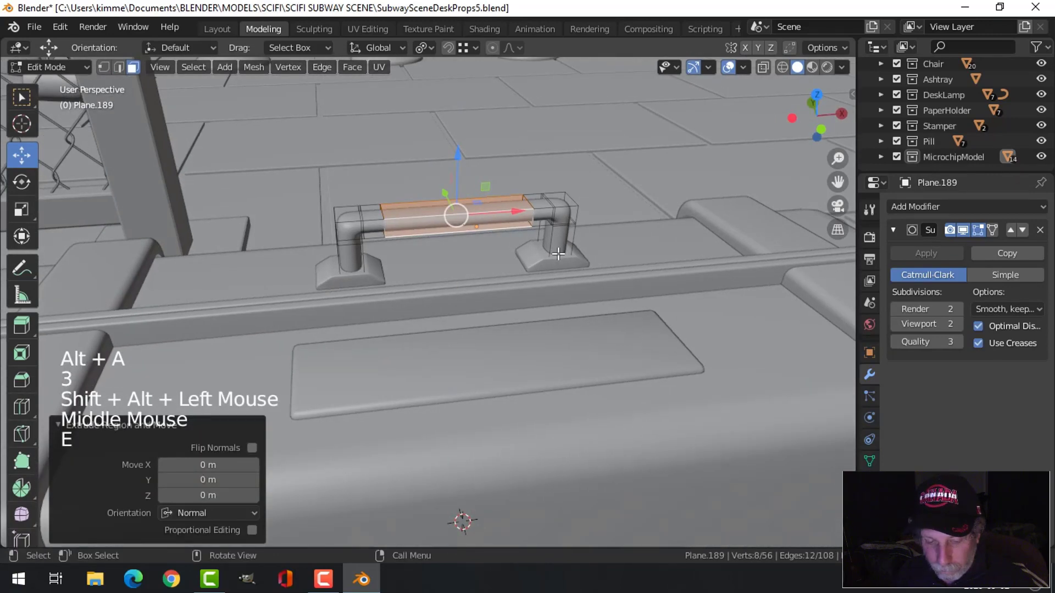
key("alt+s")
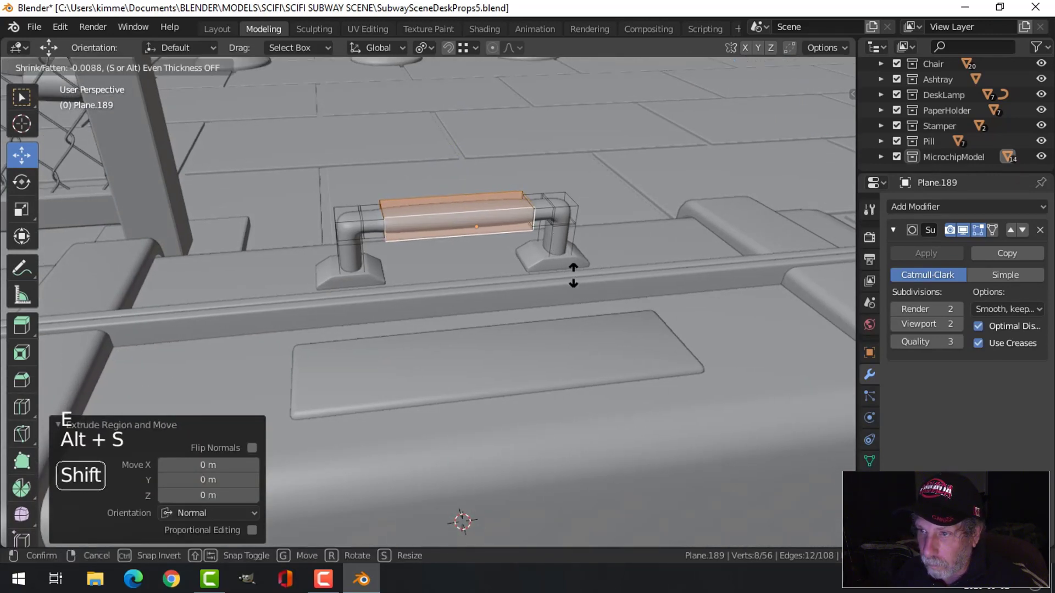
left_click(549, 259)
Add a centered loop cut around the handle's grip section and bevel it wide toward both ends to sharpen the grip
scroll(549, 259, "up", 3)
middle_click_drag(549, 259, 454, 266)
key("ctrl+r")
left_click(397, 167)
right_click(669, 212)
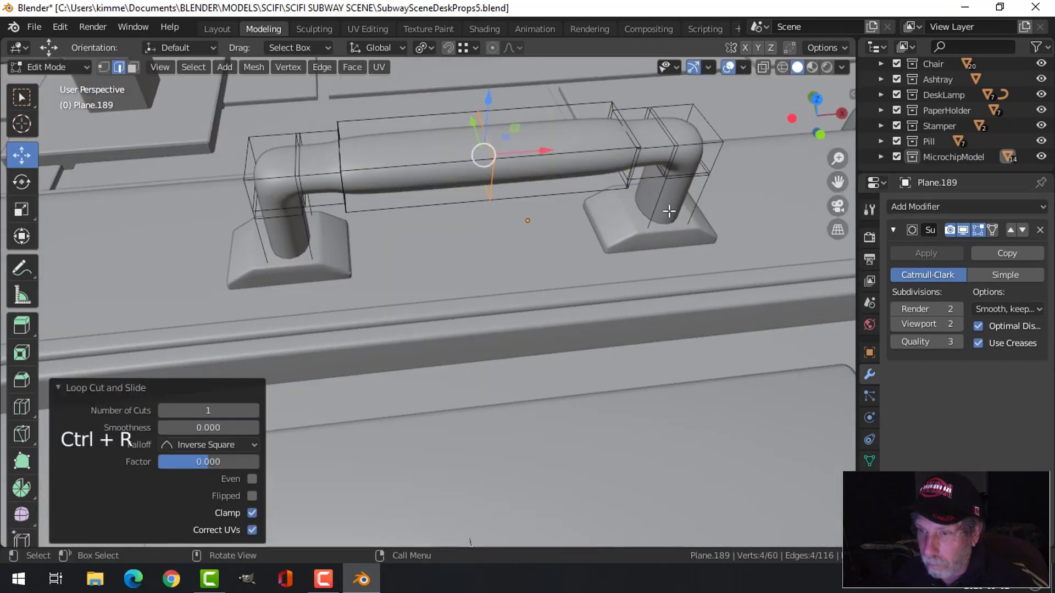
key("ctrl+b")
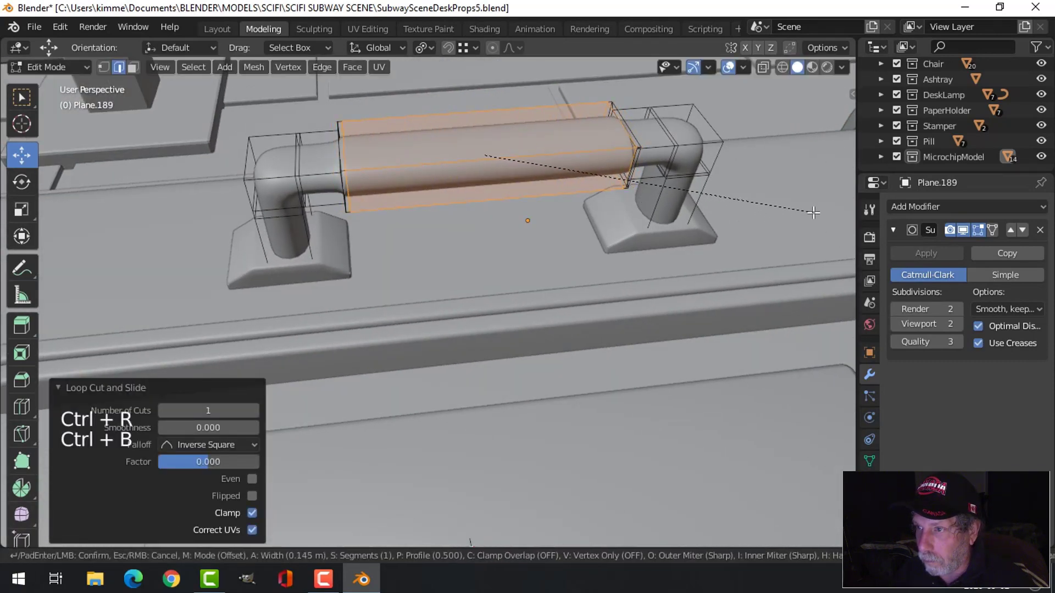
left_click(483, 153)
key("alt+a")
Add a loop cut on the handle bar just outside each end of the grip, slid close to the grip
middle_click_drag(483, 160, 350, 186)
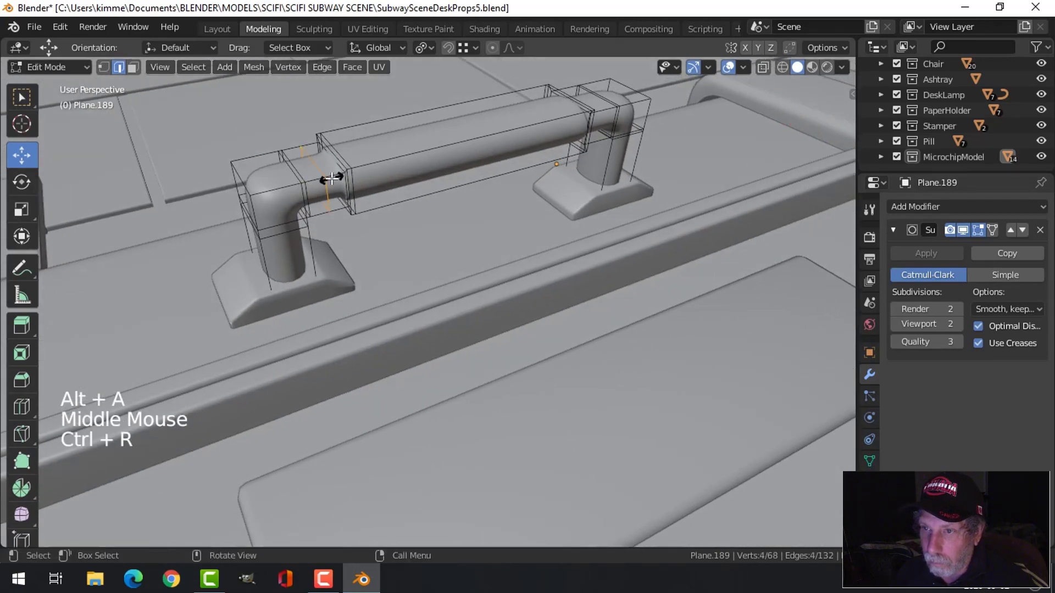
left_click_drag(331, 178, 339, 175)
left_click(346, 175)
middle_click_drag(346, 175, 694, 277)
key("ctrl+r")
left_click_drag(620, 297, 605, 282)
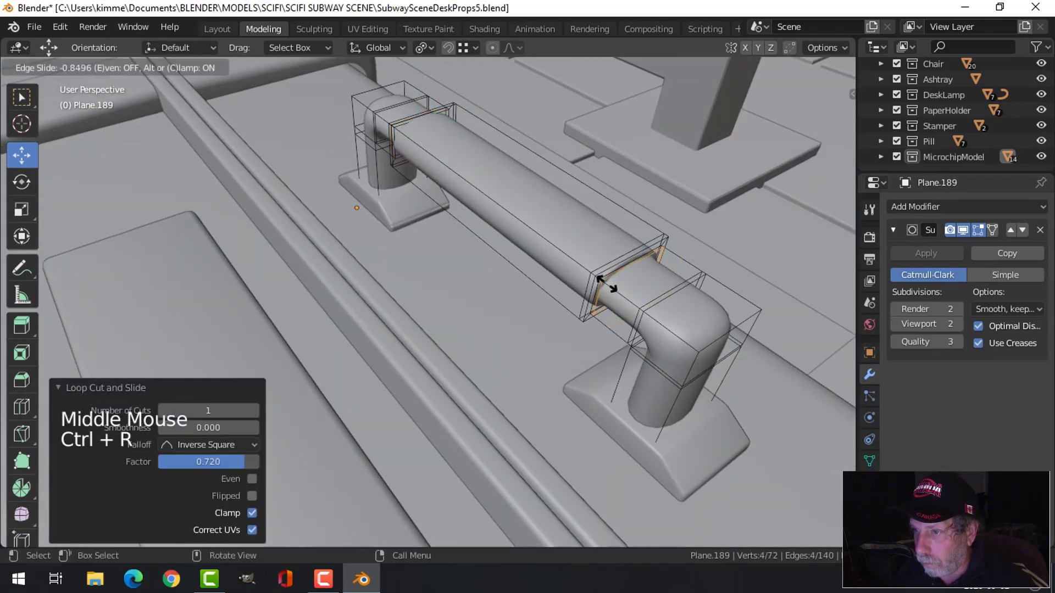
left_click(604, 283)
middle_click_drag(605, 282, 581, 301)
scroll(581, 301, "down", 2)
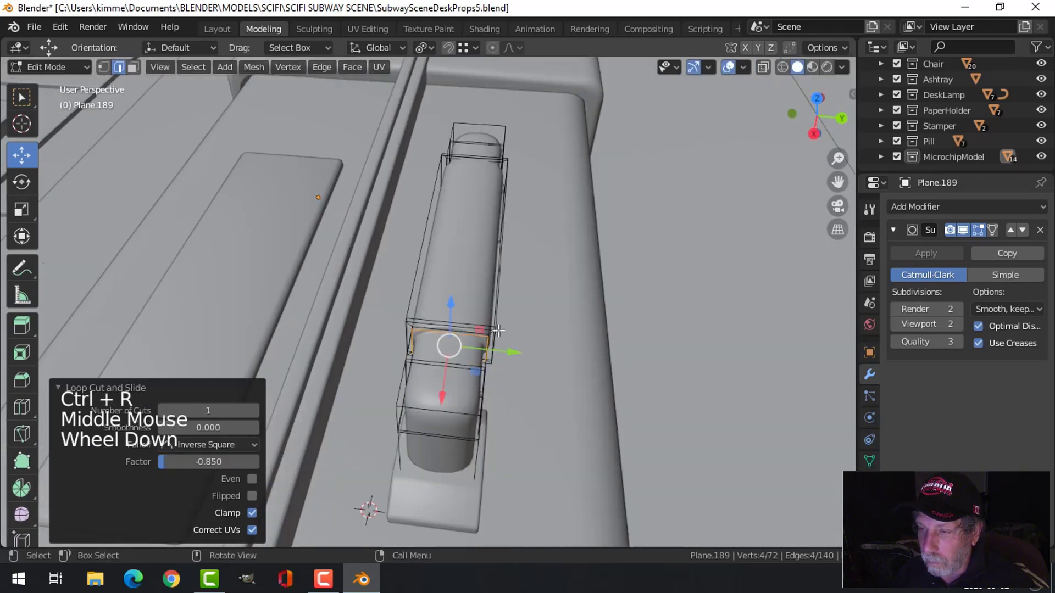
middle_click_drag(498, 330, 506, 319)
key("alt+a")
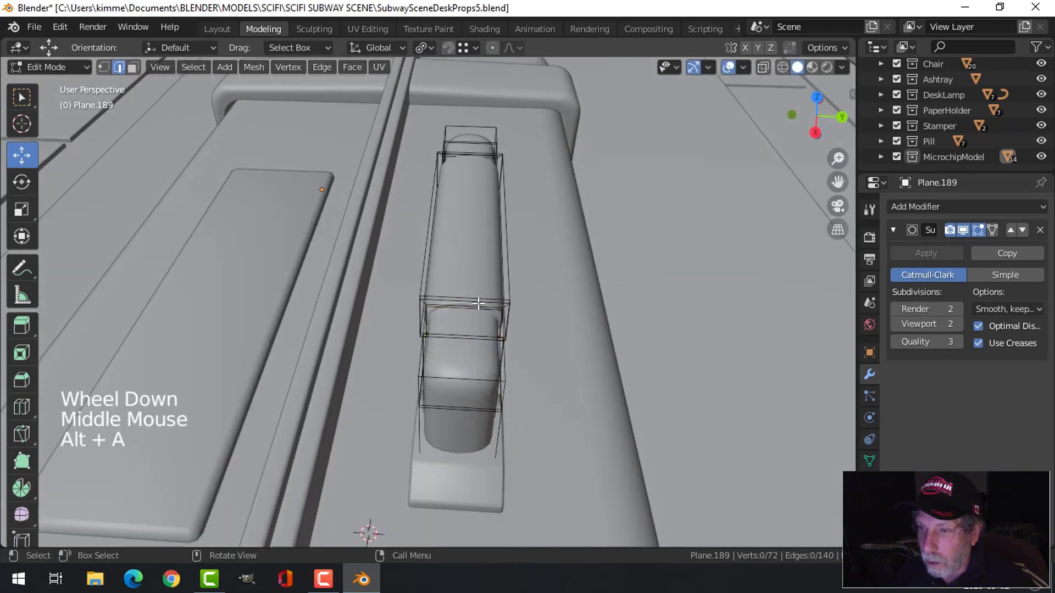
Add a centered loop cut lengthwise around the whole handle and bevel it to square off its profile
key("Tab")
key("alt+a")
middle_click_drag(440, 307, 515, 269)
scroll(595, 272, "down", 2)
key("Tab")
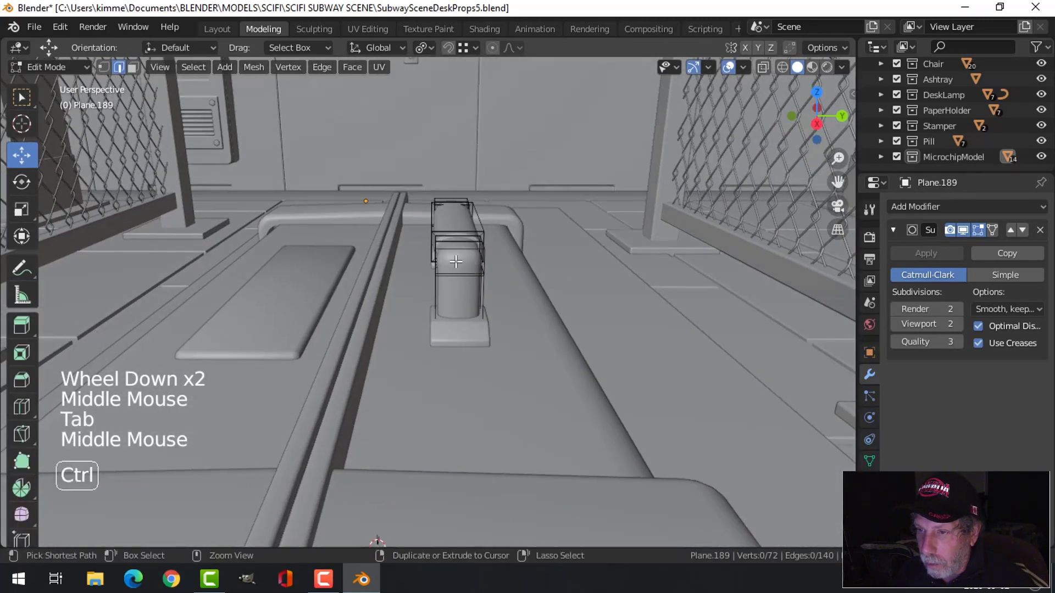
key("ctrl+r")
left_click(500, 264)
right_click(500, 264)
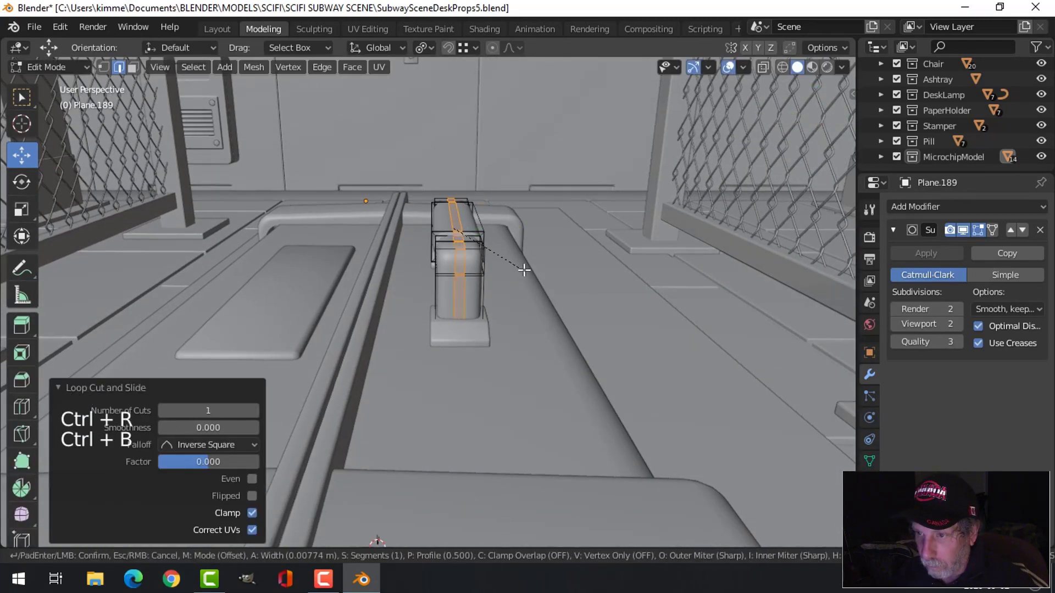
key("Tab")
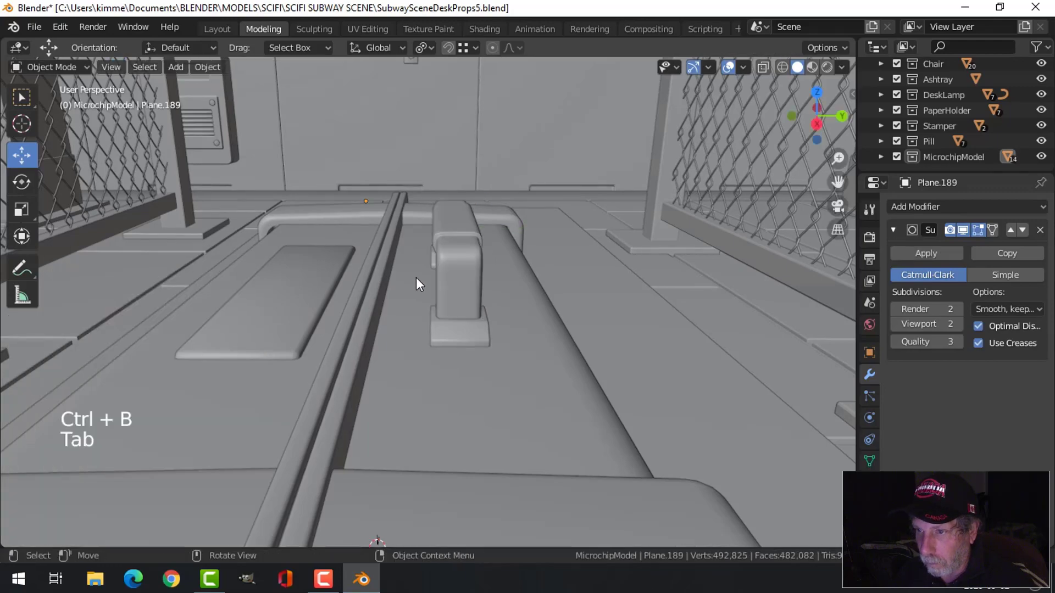
middle_click_drag(420, 283, 464, 275)
key("alt+a")
scroll(530, 278, "down", 3)
scroll(521, 274, "up", 3)
Select the upper edges of the handle bar and grip in front wireframe view and raise them slightly along Z
left_click(515, 220)
key("Tab")
key("alt+a")
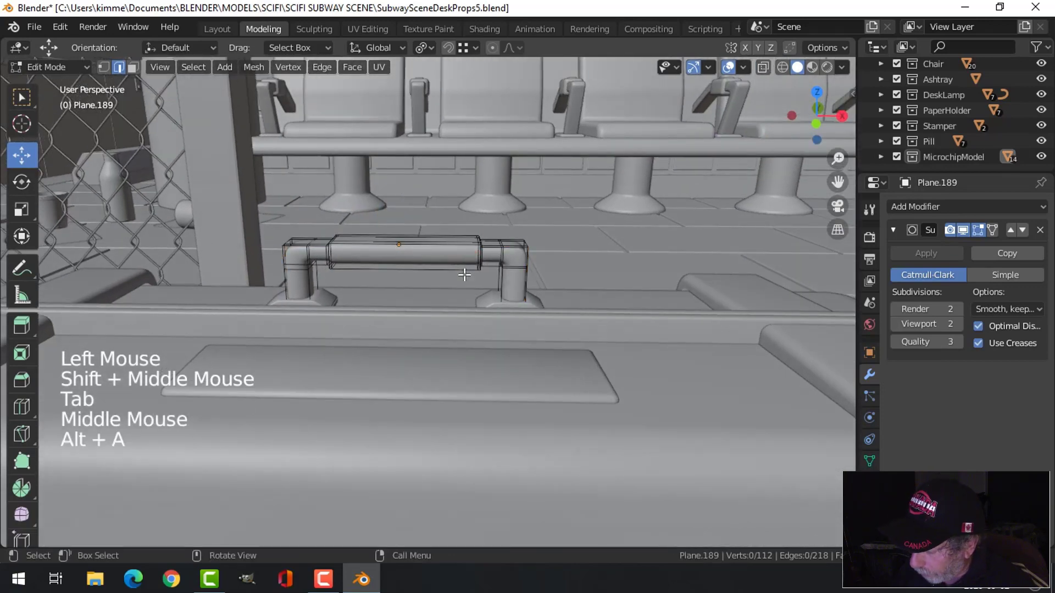
key("KP_1")
scroll(464, 275, "up", 3)
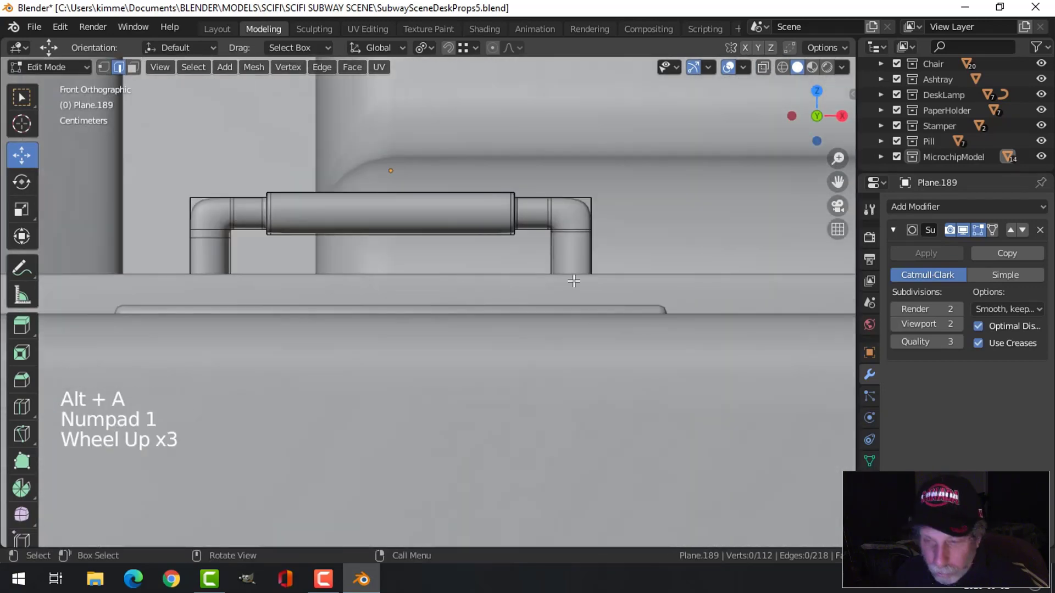
key("z")
key("b")
left_click_drag(101, 159, 625, 213)
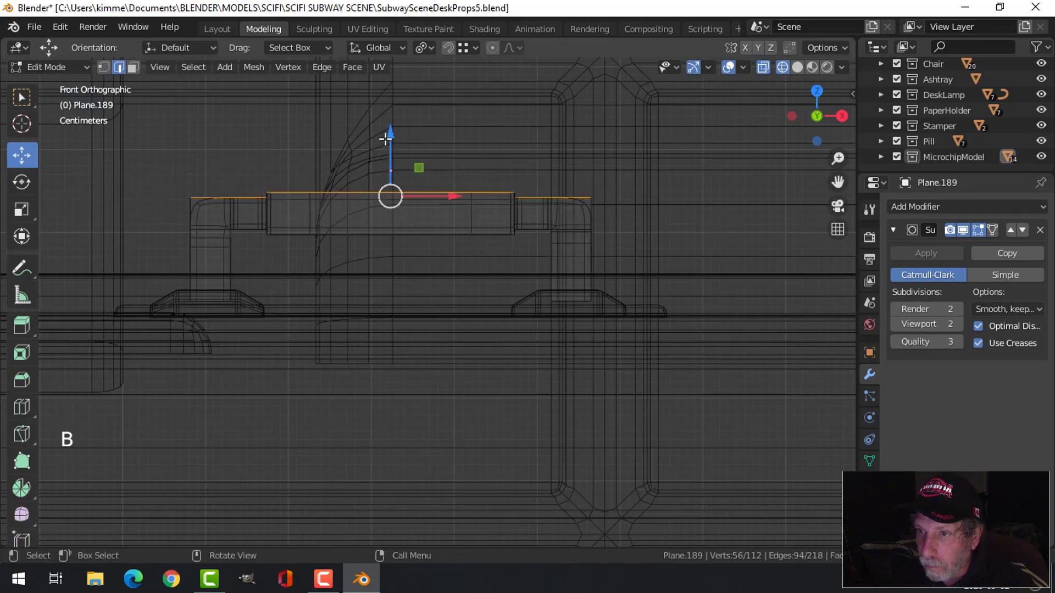
left_click_drag(385, 139, 391, 123)
key("alt+a")
key("z")
mouse_move(651, 172)
middle_mouse_down()
mouse_move(605, 237)
mouse_move(613, 245)
mouse_move(431, 304)
mouse_move(531, 233)
middle_mouse_up()
key("Tab")
scroll(618, 247, "down", 4)
key("alt+a")
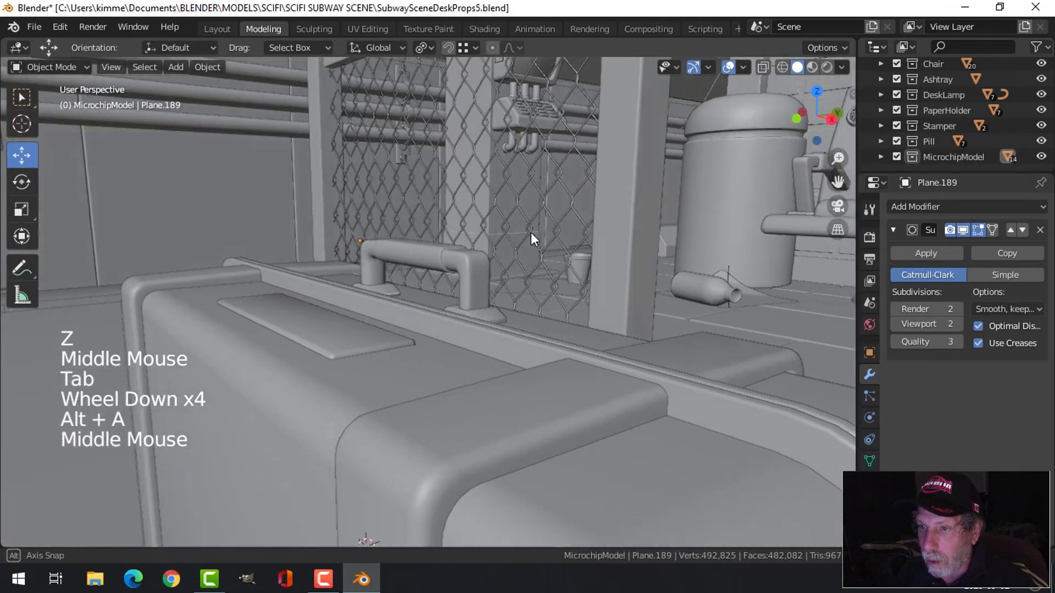
Scale the whole handle mesh slightly to adjust its proportions against the mounting pads
scroll(444, 274, "down", 3)
middle_click_drag(444, 275, 453, 305)
scroll(515, 328, "up", 3)
middle_click_drag(515, 327, 457, 348)
scroll(527, 370, "up", 1)
middle_click_drag(526, 371, 545, 346)
left_click(410, 267)
key("Tab")
key("a")
key("s")
left_click(520, 307)
key("alt+a")
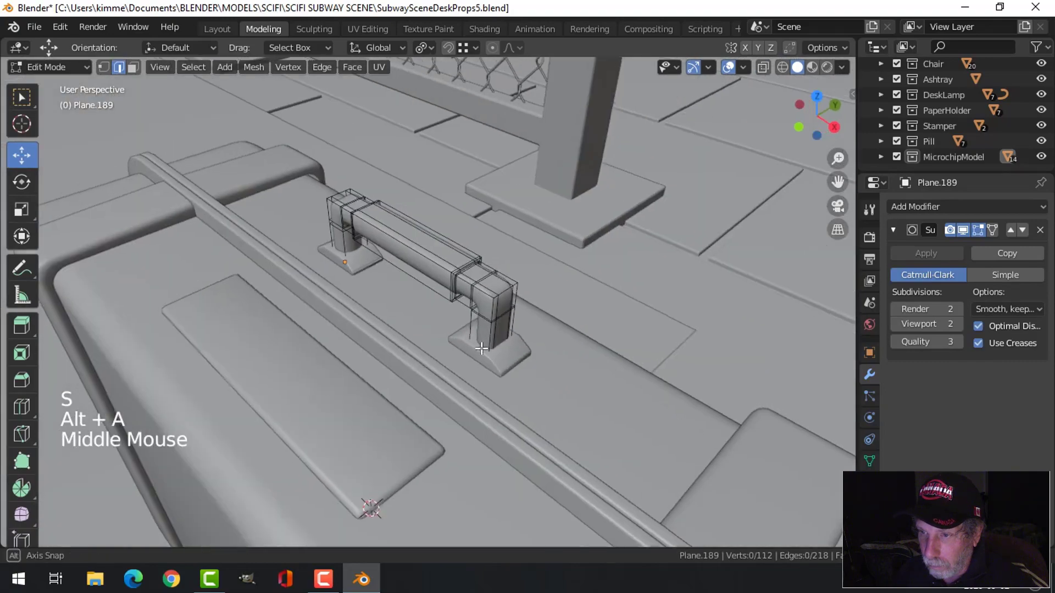
key("Tab")
key("alt+a")
Move the handle and its mounting pads together along Y, closer to the case's central seam
scroll(406, 335, "down", 4)
middle_click_drag(406, 335, 456, 336)
scroll(471, 337, "up", 3)
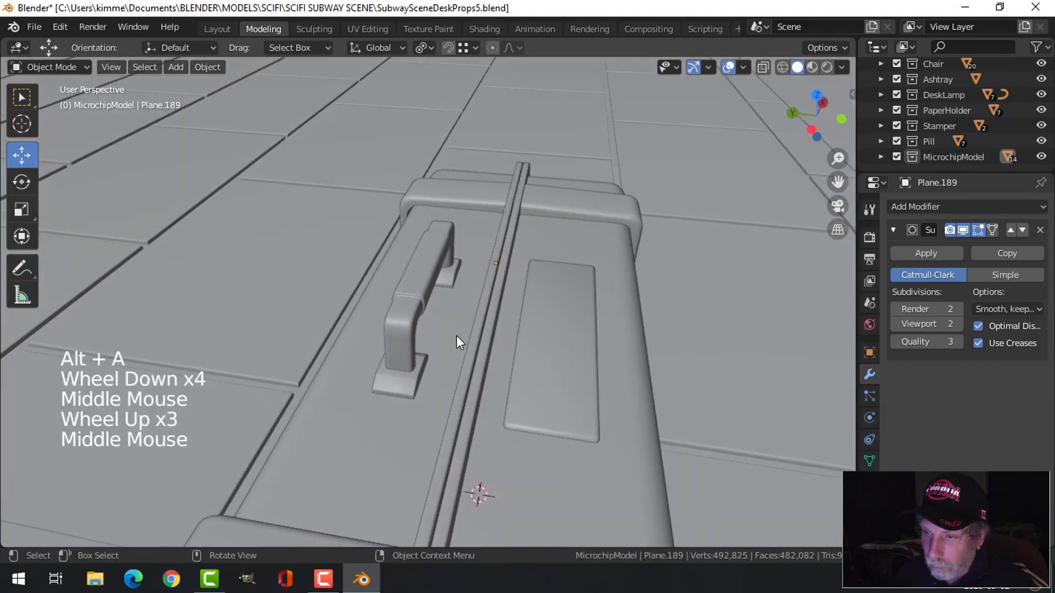
left_click(406, 381)
left_click(426, 265, "shift")
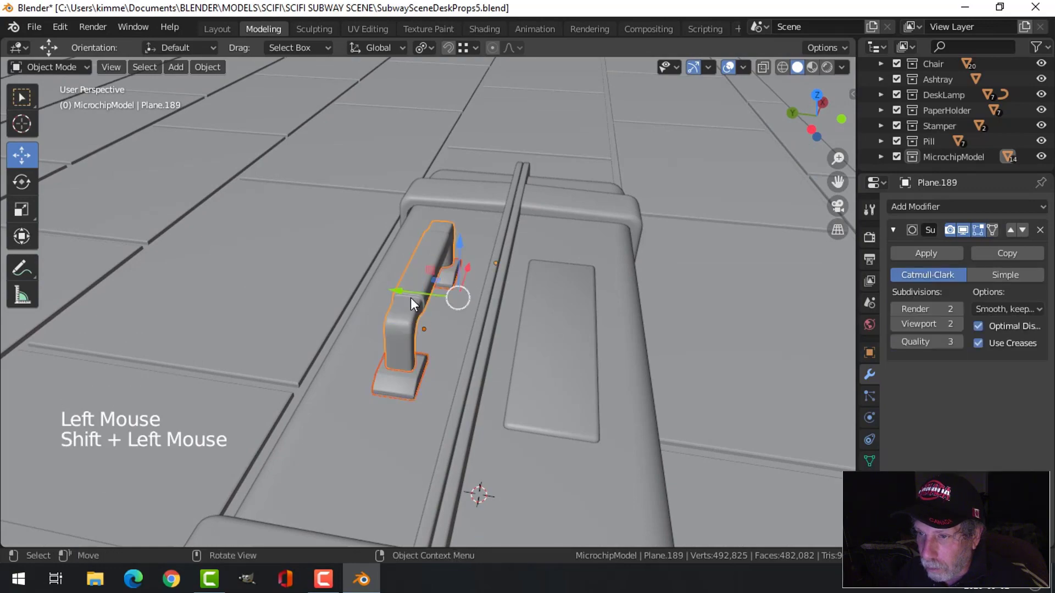
left_click_drag(410, 298, 427, 295)
key("alt+a")
scroll(621, 328, "down", 5)
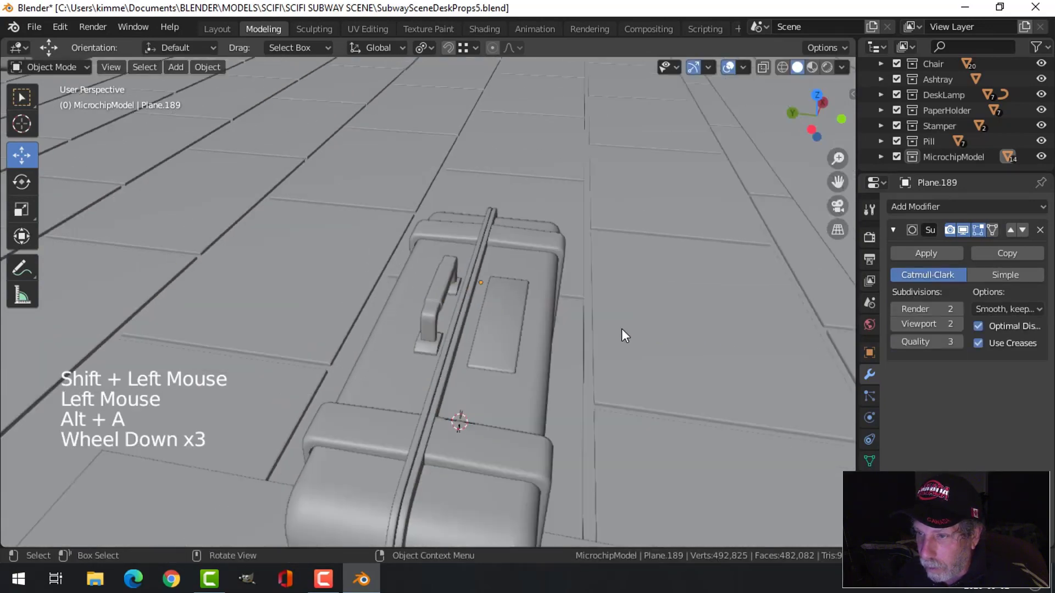
Scale the handle and its mounting pads up together in Edit Mode by about 1.256
middle_click_drag(622, 329, 464, 281)
scroll(468, 342, "down", 4)
scroll(478, 373, "up", 4)
scroll(484, 367, "up", 2)
scroll(532, 353, "down", 4)
scroll(437, 380, "up", 6)
left_click(418, 375, "shift")
left_click(581, 273, "shift")
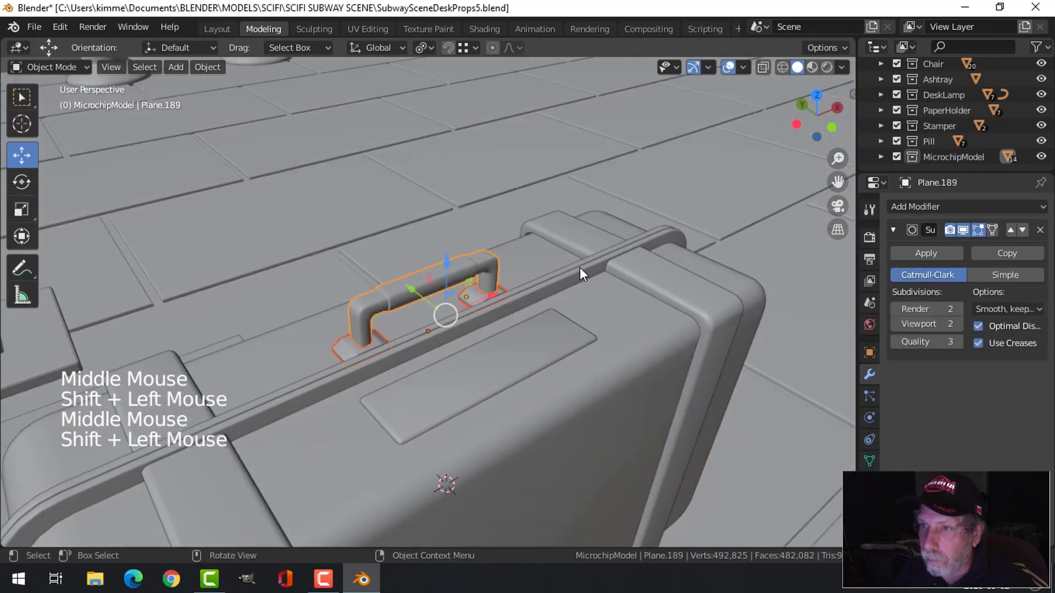
left_click(421, 47)
middle_click_drag(560, 241, 596, 287)
key("Tab")
key("a")
key("s")
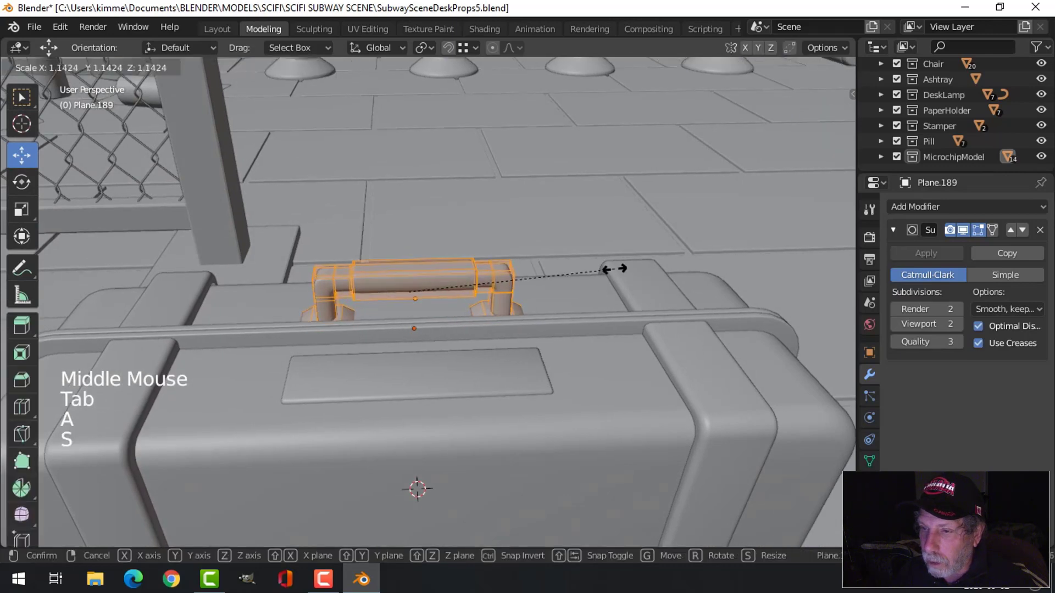
left_click(635, 265)
Raise the enlarged handle and pads along Z so the pads sit on the top of the case
middle_click_drag(576, 306, 579, 289)
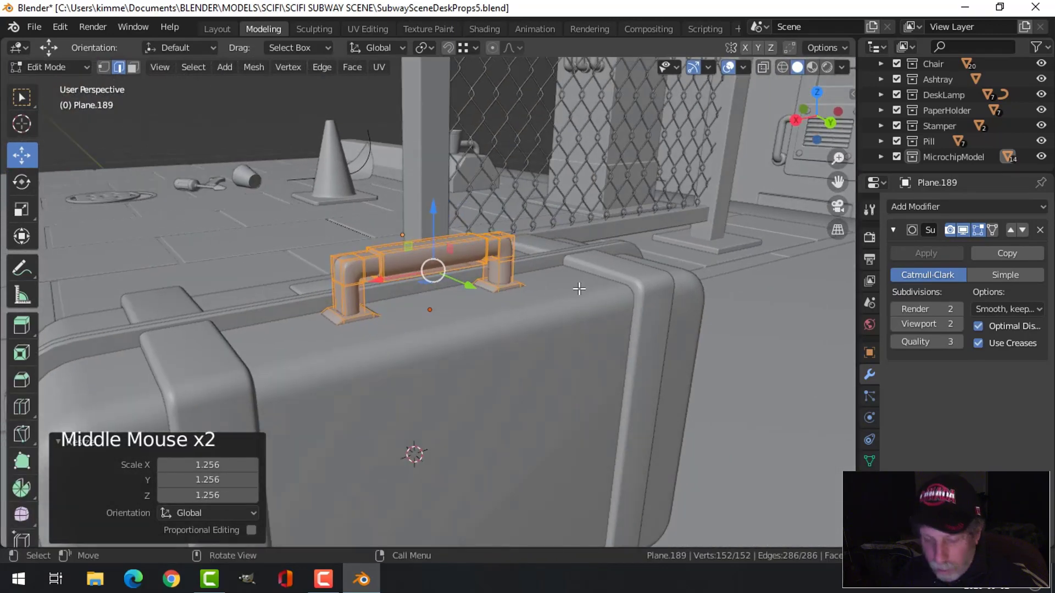
left_click(607, 317)
left_click_drag(446, 224, 438, 192)
key("alt+a")
key("Tab")
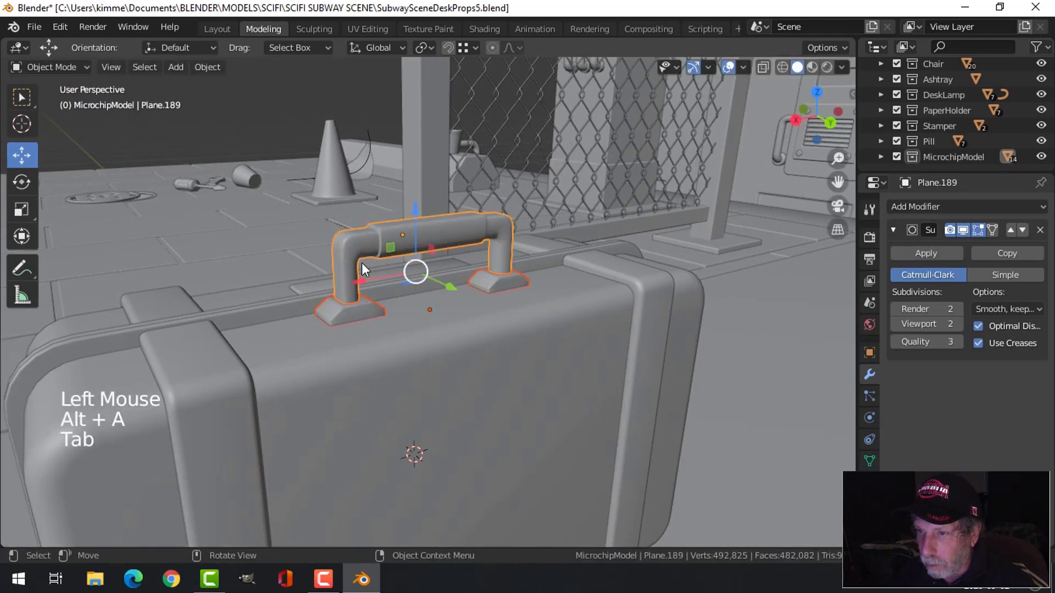
Shift the enlarged handle and its pads slightly along Y to adjust their spacing from the seam rim
key("alt+a")
scroll(414, 271, "down", 4)
middle_click_drag(414, 271, 663, 294)
scroll(594, 365, "down", 4)
middle_click_drag(593, 365, 549, 439)
scroll(517, 374, "up", 3)
scroll(477, 394, "up", 3)
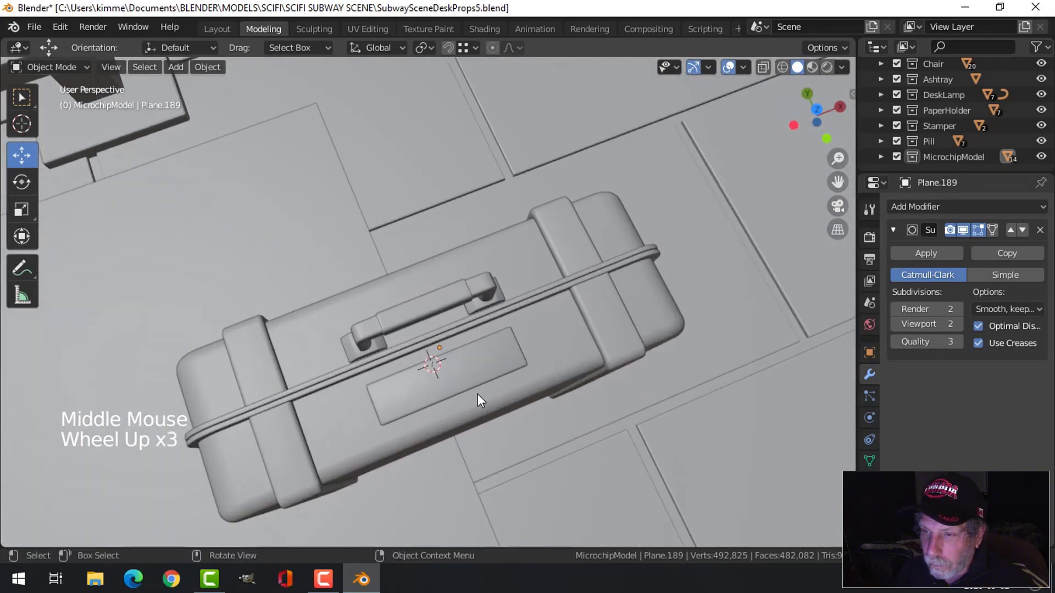
middle_click_drag(480, 393, 556, 369)
scroll(513, 404, "up", 2)
middle_click_drag(514, 404, 485, 299, "shift")
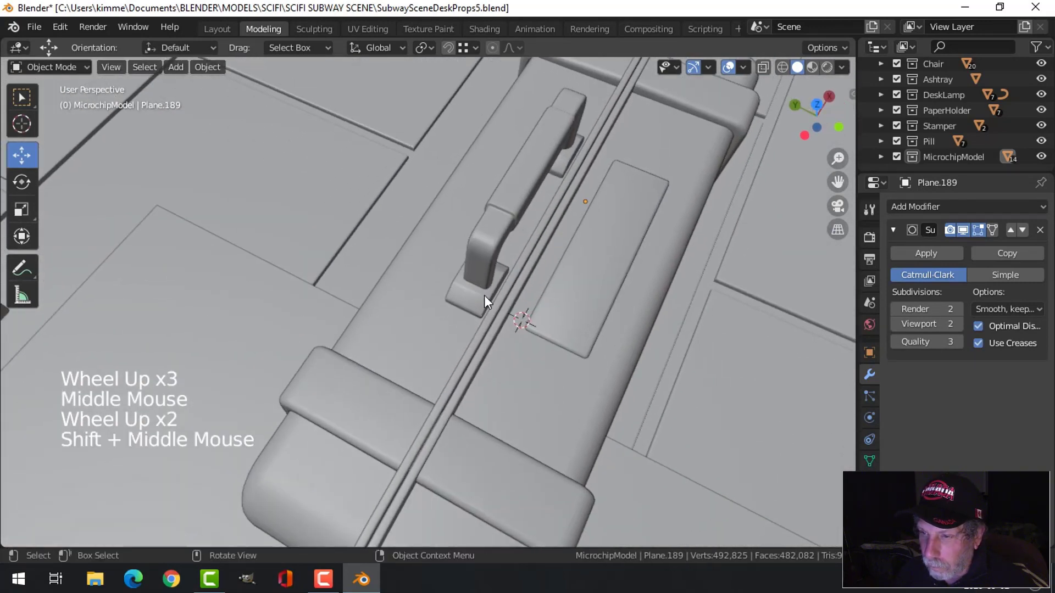
left_click(478, 270)
left_click(526, 162, "shift")
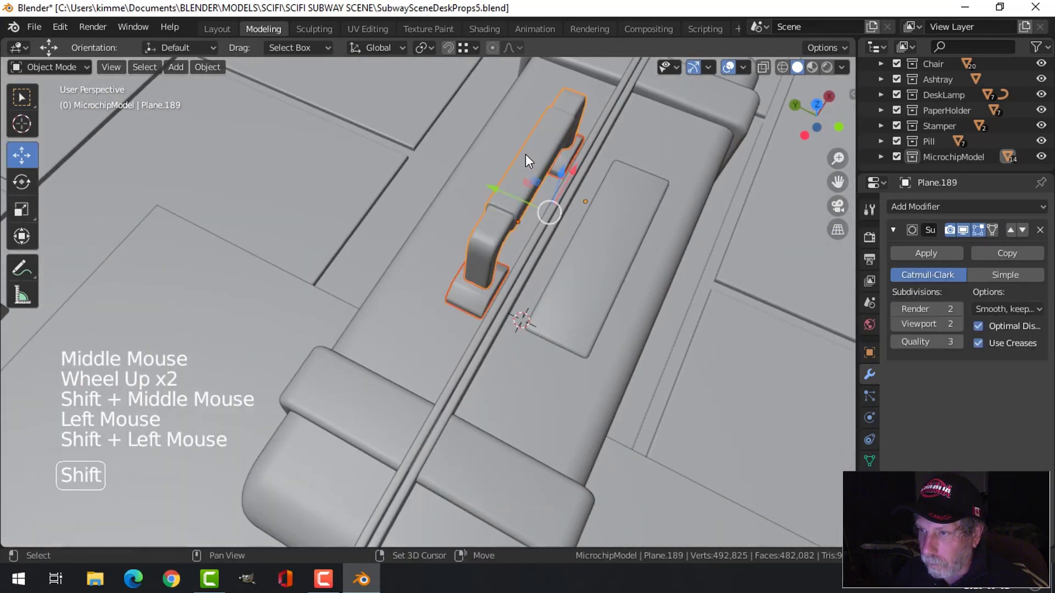
left_click(493, 189)
key("alt+a")
Scale both halves' straps by about 1.049 along X to spread them toward the ends of the case
middle_click_drag(629, 283, 630, 257)
scroll(641, 298, "down", 2)
scroll(629, 275, "down", 3)
middle_click_drag(628, 303, 547, 339)
middle_click_drag(547, 338, 538, 341)
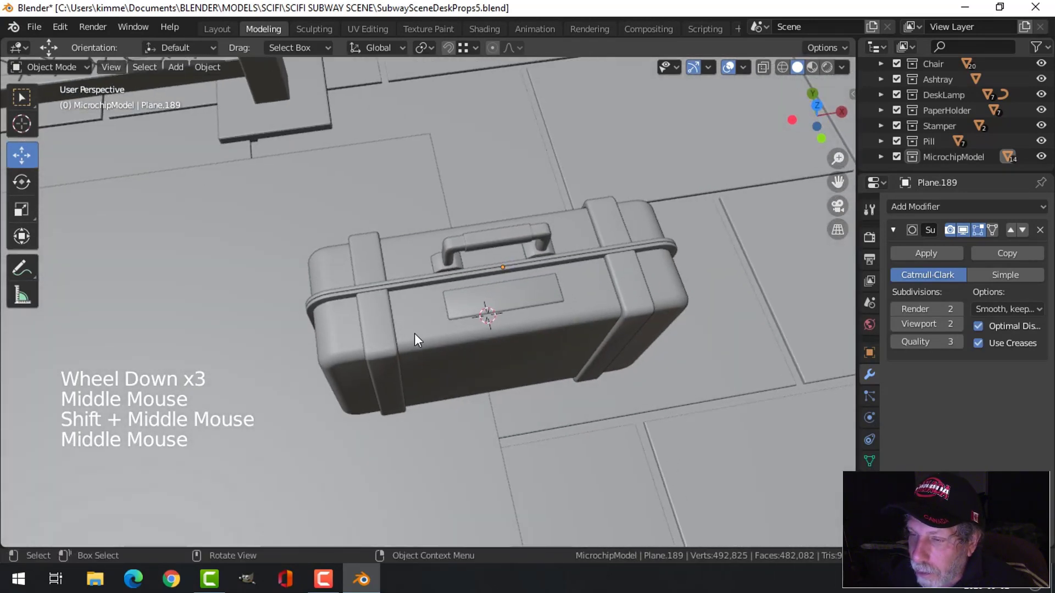
left_click(385, 320)
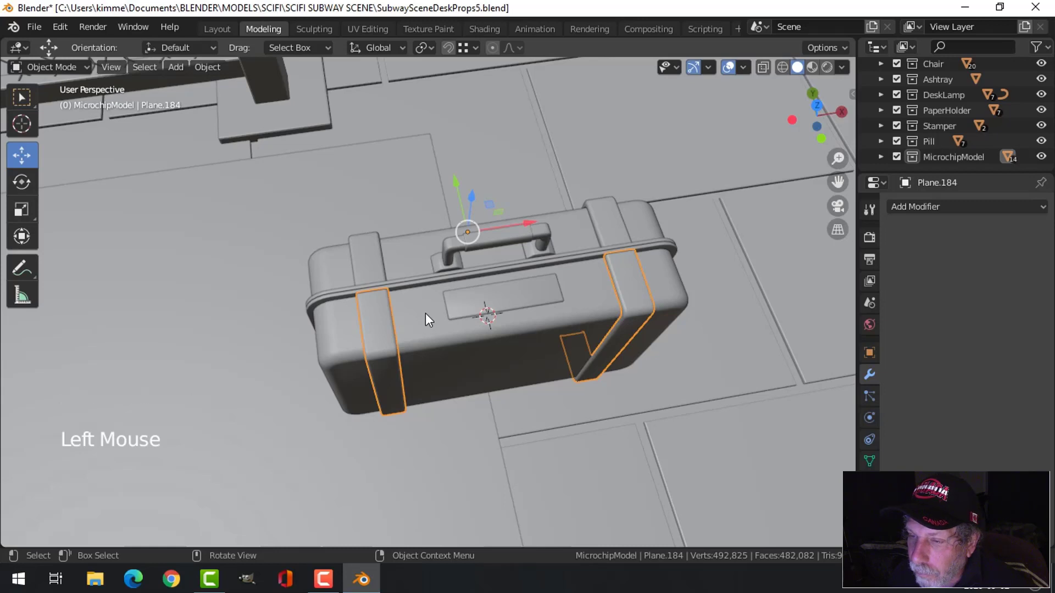
left_click(375, 259, "shift")
key("Tab")
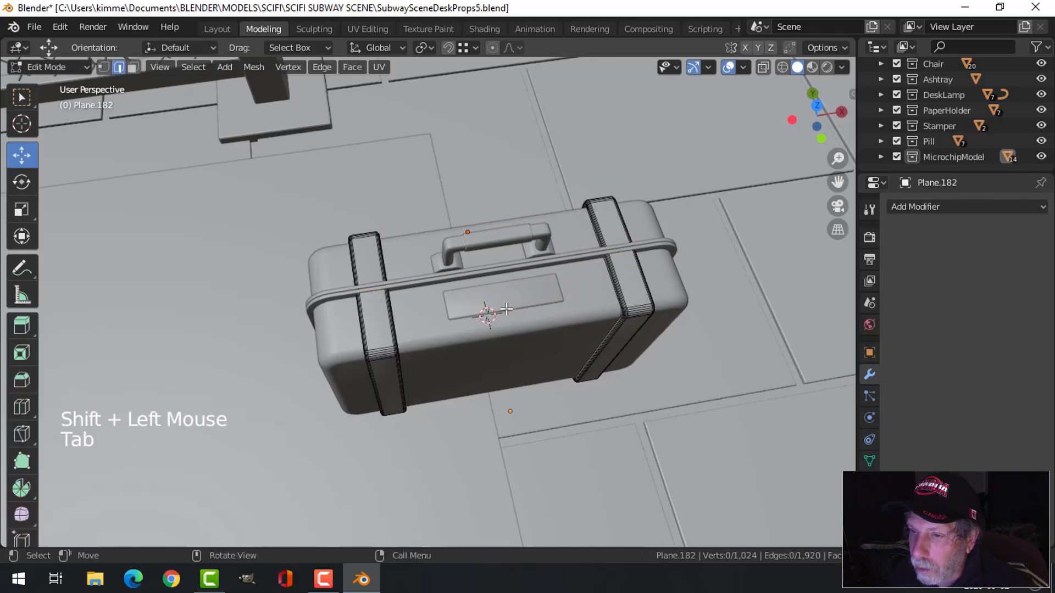
key("a")
middle_click_drag(506, 309, 552, 323)
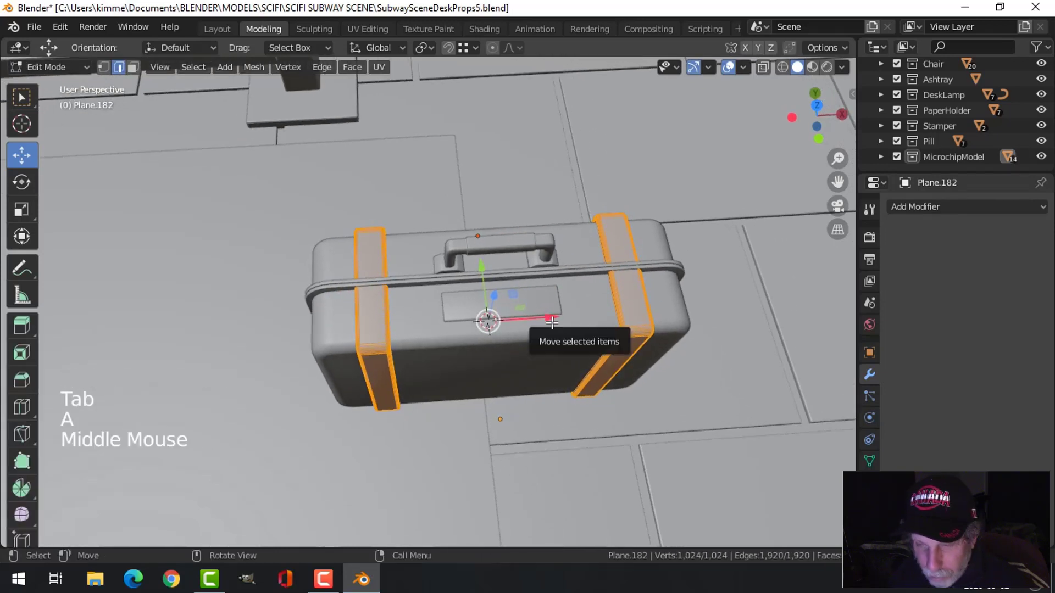
key("s")
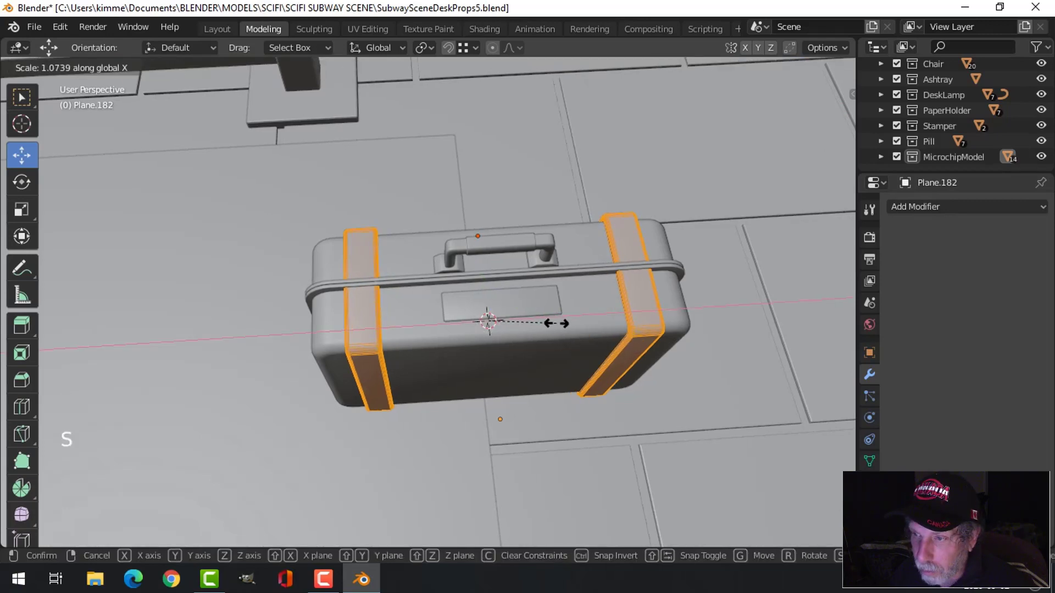
left_click(554, 324)
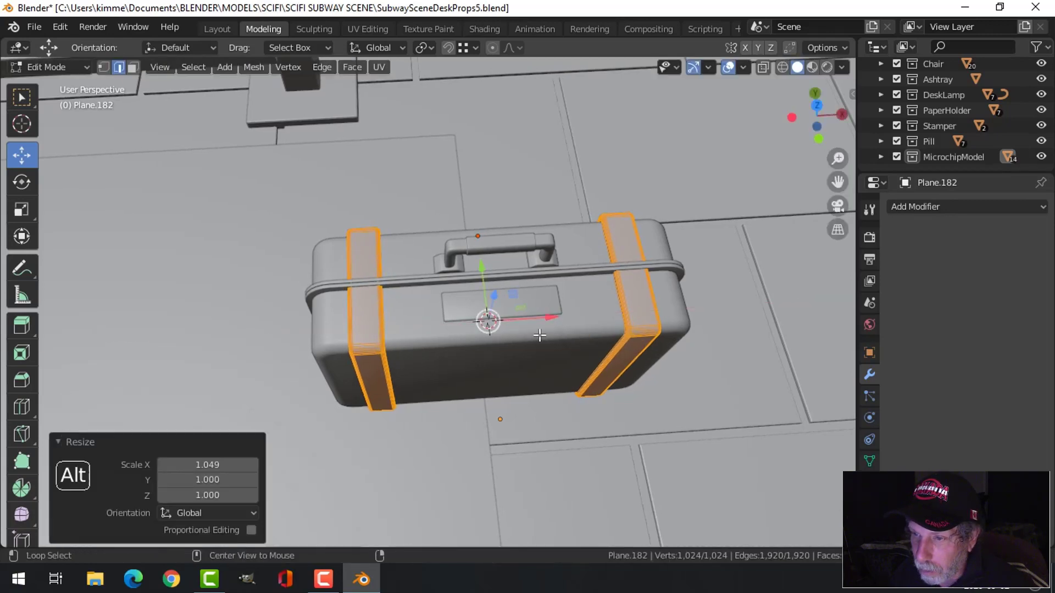
key("alt+a")
key("Tab")
key("alt+a")
Add a plane at the 3D cursor, raise it above the case handle and open it for editing
middle_click_drag(554, 323, 430, 319)
scroll(429, 318, "up", 2)
scroll(420, 307, "up", 1)
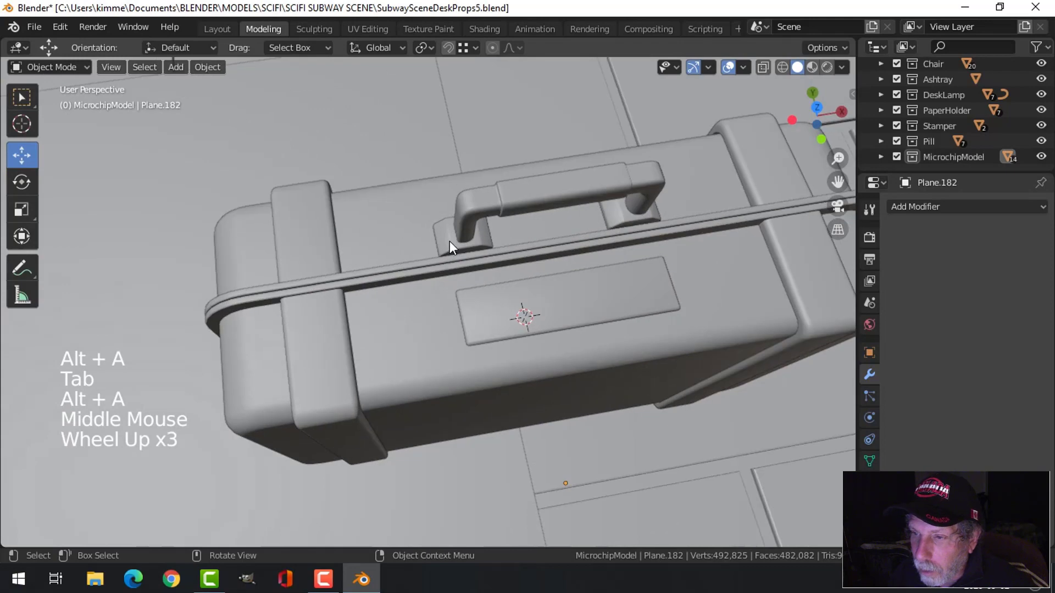
middle_click_drag(404, 276, 384, 245)
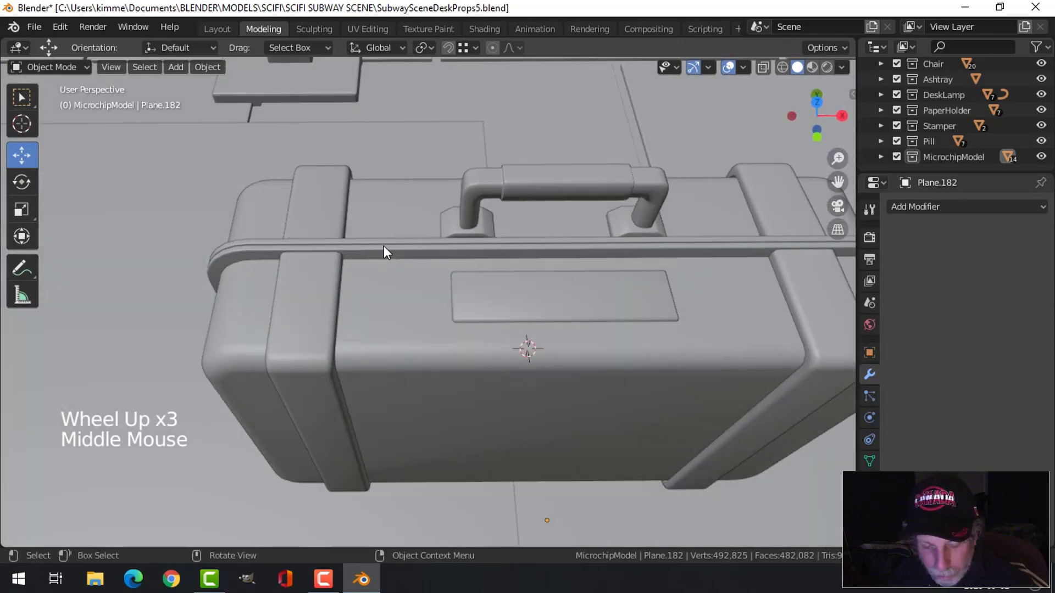
key("shift+a")
mouse_move(365, 245)
left_click(440, 244)
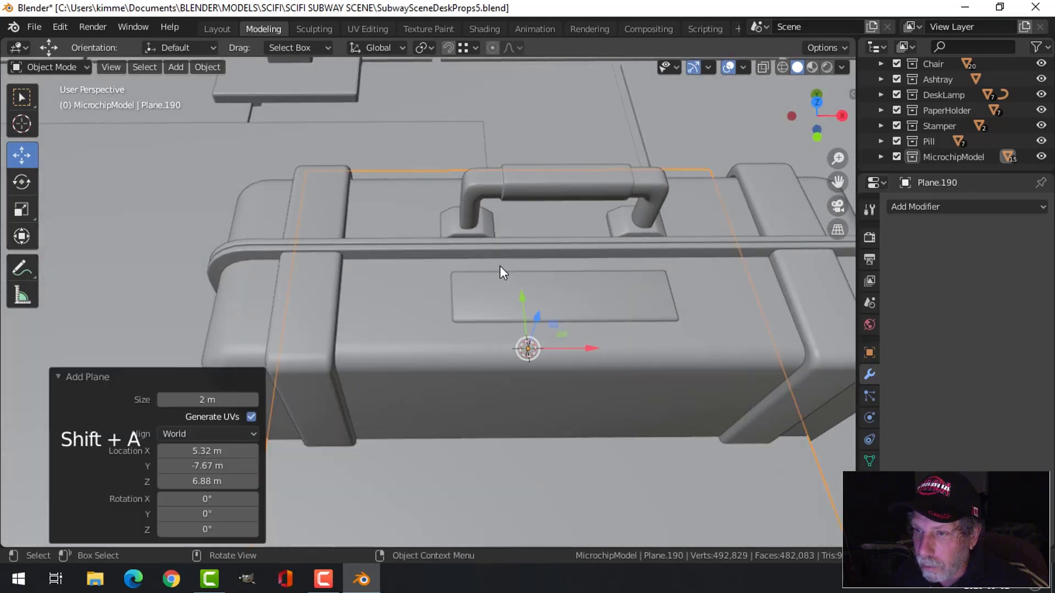
middle_click_drag(500, 266, 338, 204)
scroll(337, 205, "down", 3)
middle_click_drag(401, 282, 422, 291)
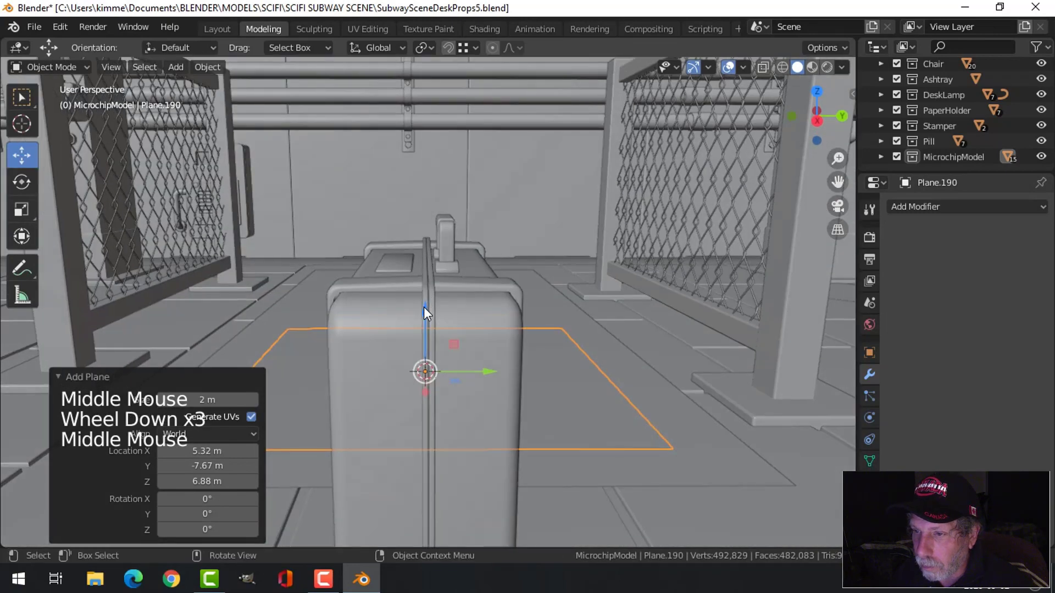
left_click_drag(424, 306, 426, 184)
middle_click_drag(426, 184, 569, 287)
key("Tab")
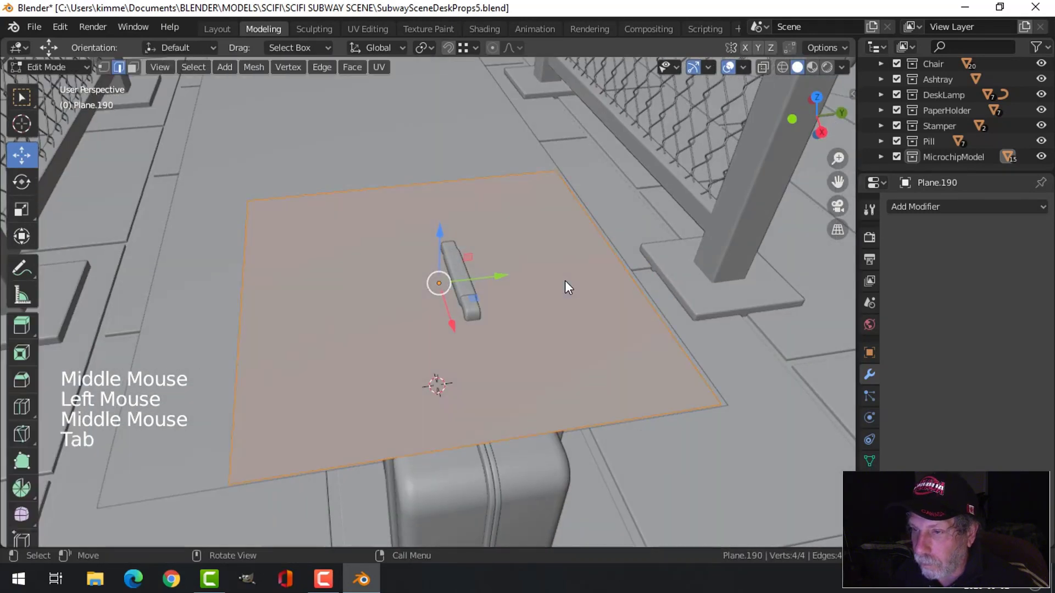
Scale the plane uniformly to 0.055 and move it about -0.482 m along X past the end of the handle
key("s")
left_click(451, 281)
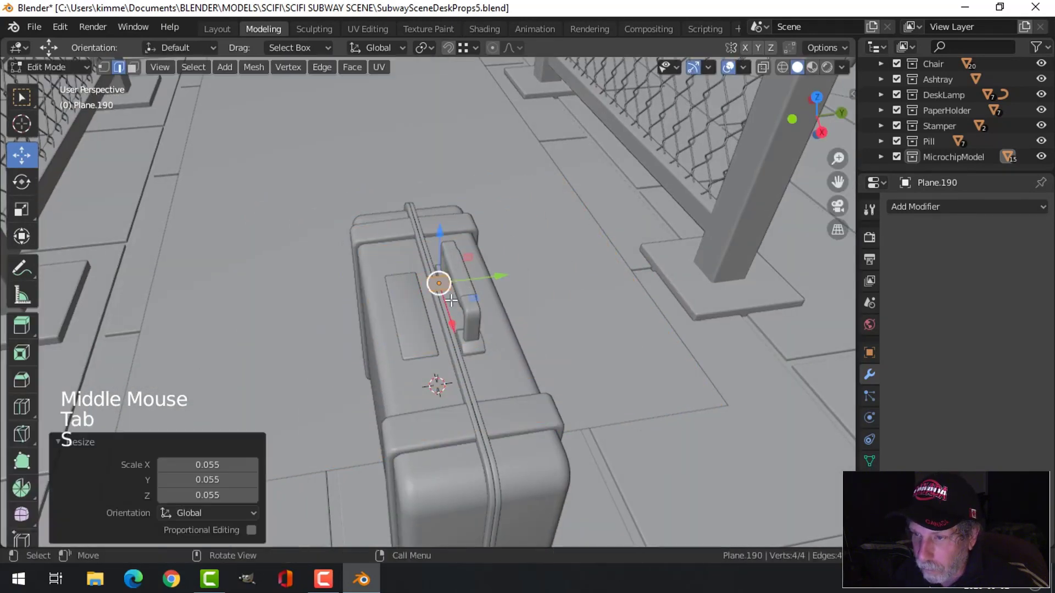
middle_click_drag(452, 280, 546, 338)
left_click_drag(552, 306, 468, 279)
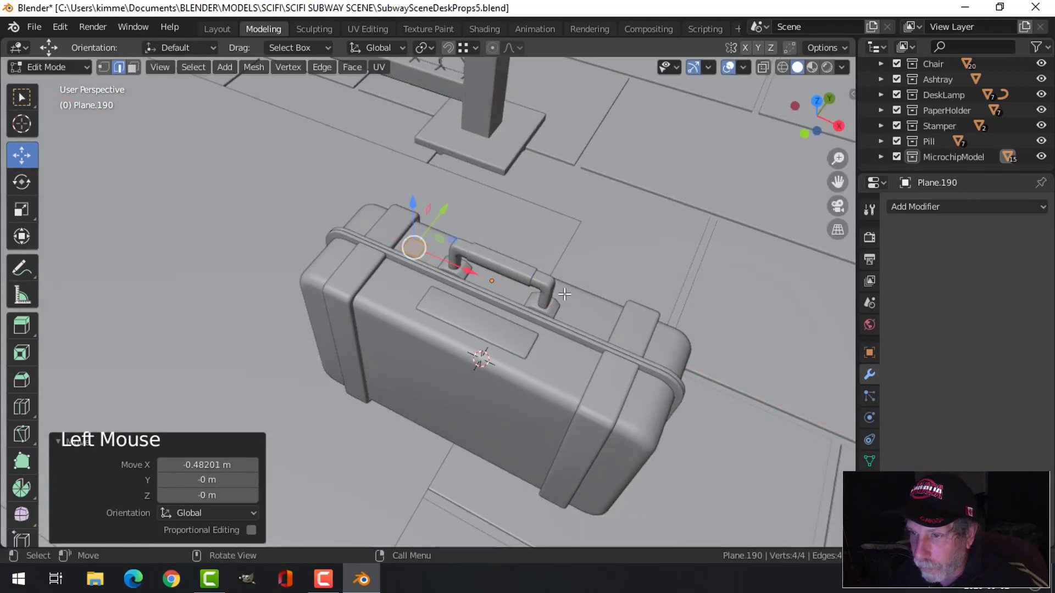
Move the small plane along Y off the seam rim and lower it about 0.108 m along Z to the case top
middle_click_drag(535, 325, 434, 286)
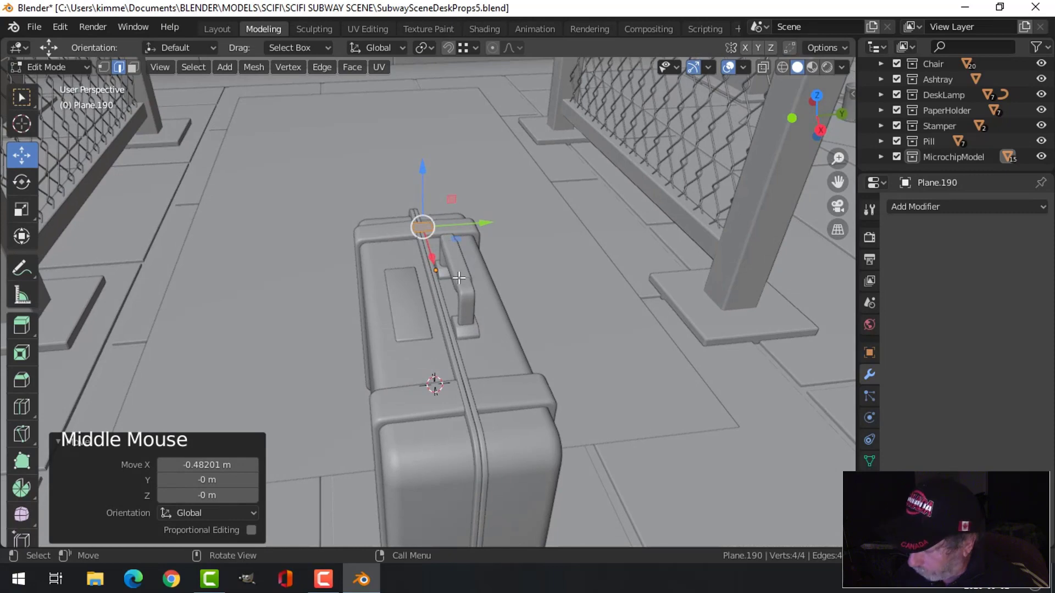
key("KP_Decimal")
scroll(555, 306, "down", 3)
middle_click_drag(555, 307, 502, 285)
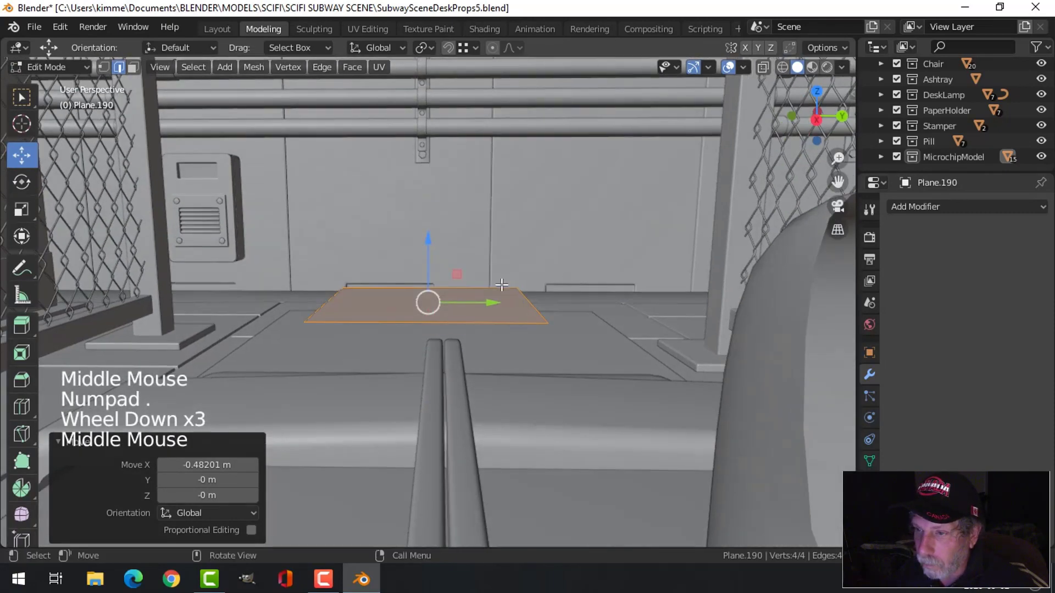
left_click_drag(492, 304, 650, 303)
left_click_drag(595, 249, 591, 440)
Shift the plane about 0.036 m further from the seam rim along Y, and along X away from the handle pad
middle_click_drag(608, 393, 381, 295)
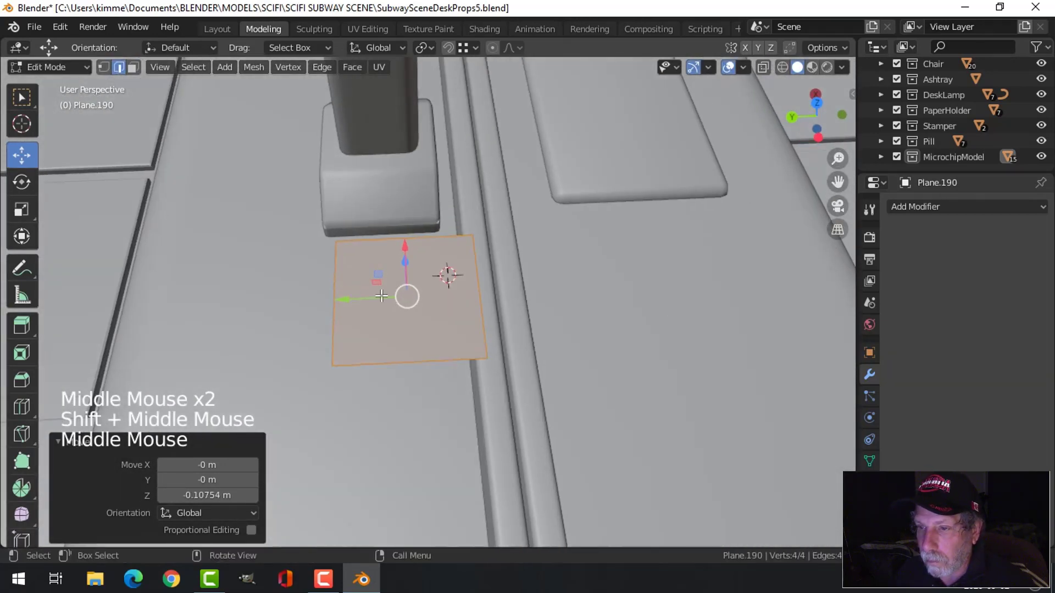
left_click_drag(339, 301, 295, 308)
middle_click_drag(295, 308, 453, 286)
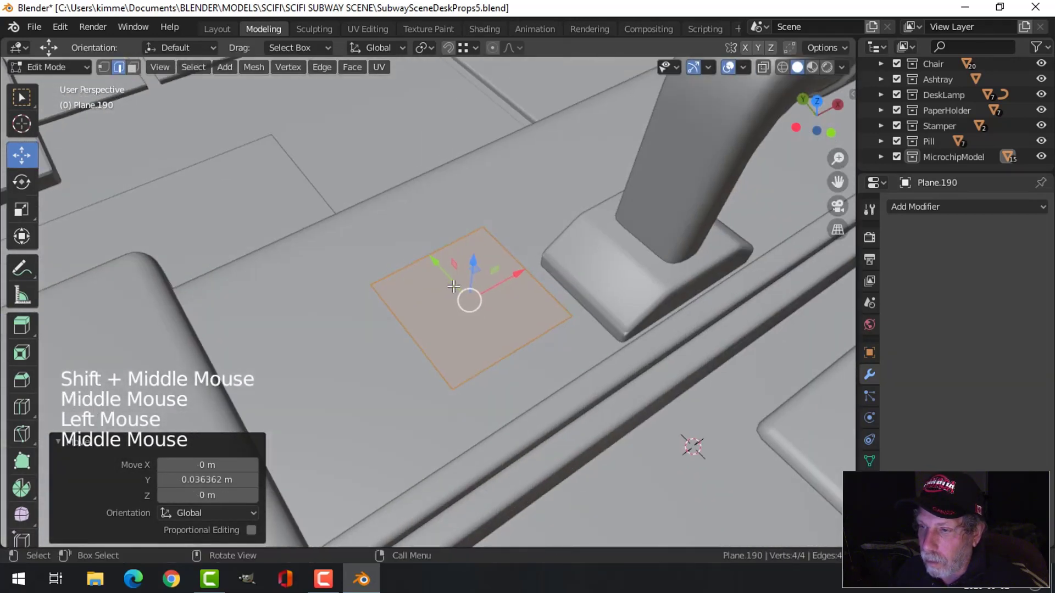
left_click_drag(522, 269, 440, 314)
Extrude the plane upward by about 0.03 m into a thin block
middle_click_drag(440, 313, 483, 358)
key("KP_Decimal")
scroll(480, 325, "down", 5)
key("e")
left_click(487, 320)
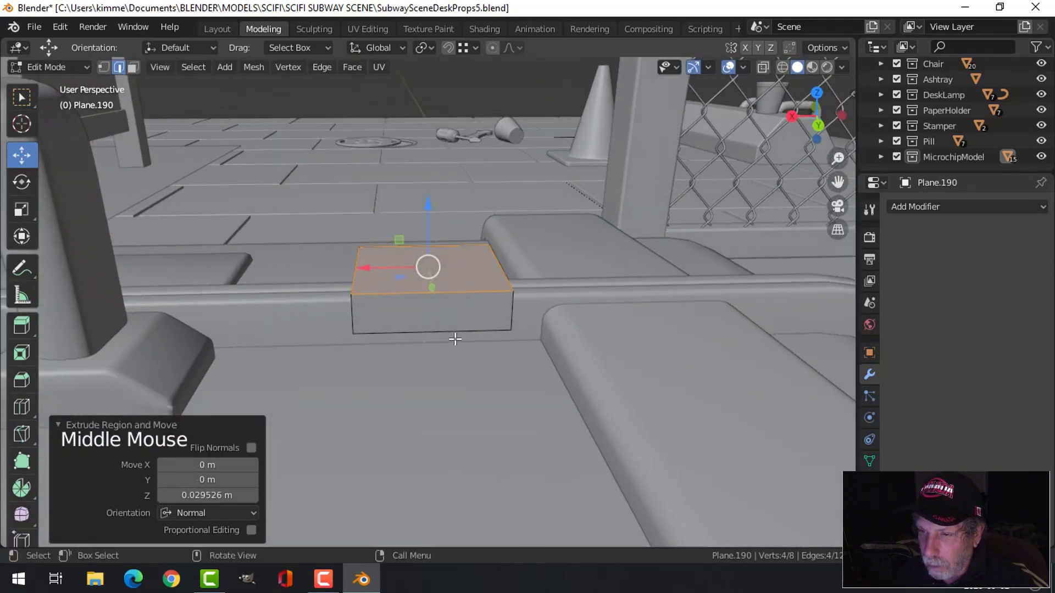
Lower the block's top edge farthest from the handle along Z to form a wedge, undoing surplus changes
key("alt+a")
middle_click_drag(460, 332, 493, 329)
left_click(360, 285)
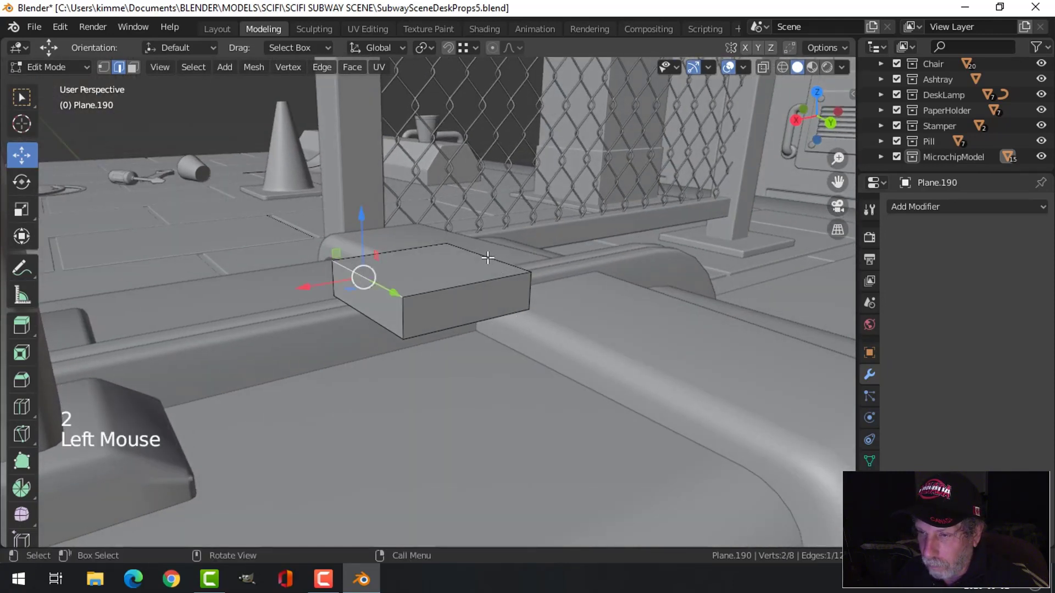
left_click_drag(503, 226, 503, 245)
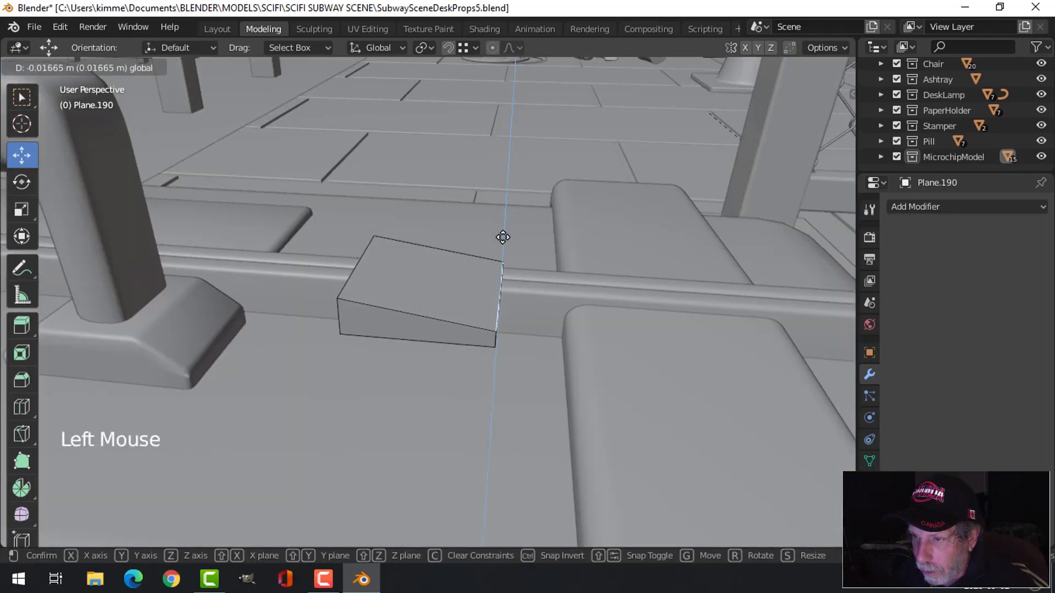
key("alt+a")
key("ctrl+z")
key("ctrl+z")
key("ctrl+z")
key("ctrl+z")
key("ctrl+z")
key("ctrl+z")
key("ctrl+z")
key("ctrl+z")
key("ctrl+z")
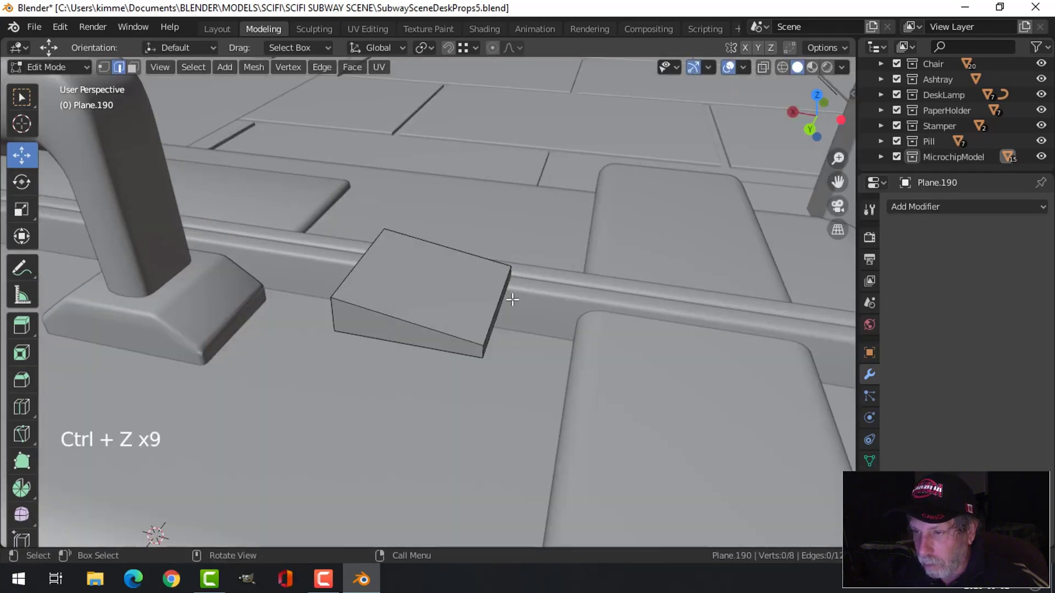
Add a Subdivision Surface modifier to the wedge with a viewport level of 2
key("Tab")
left_click(895, 207)
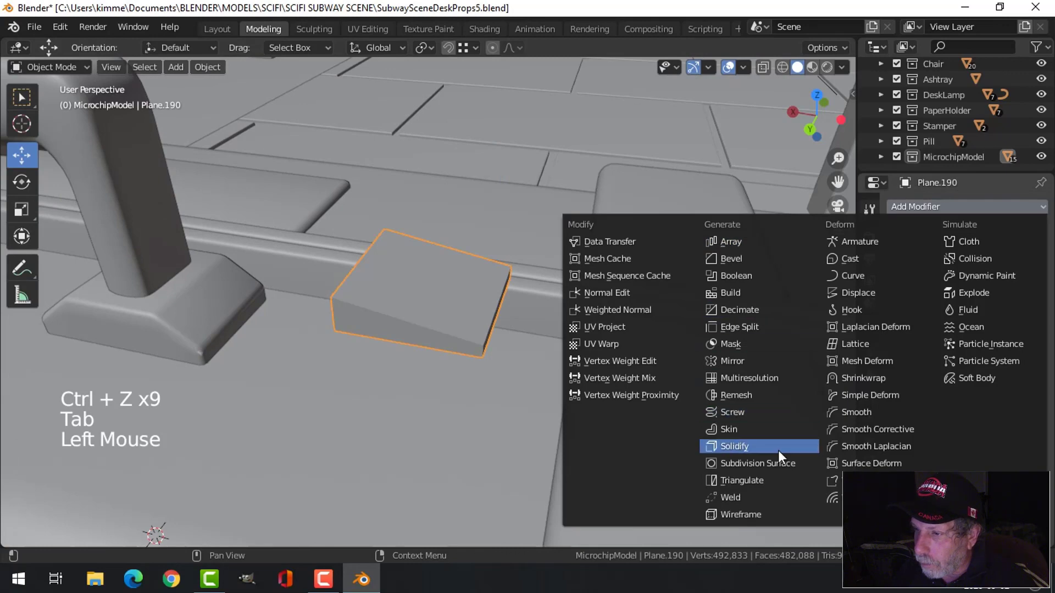
left_click(764, 463)
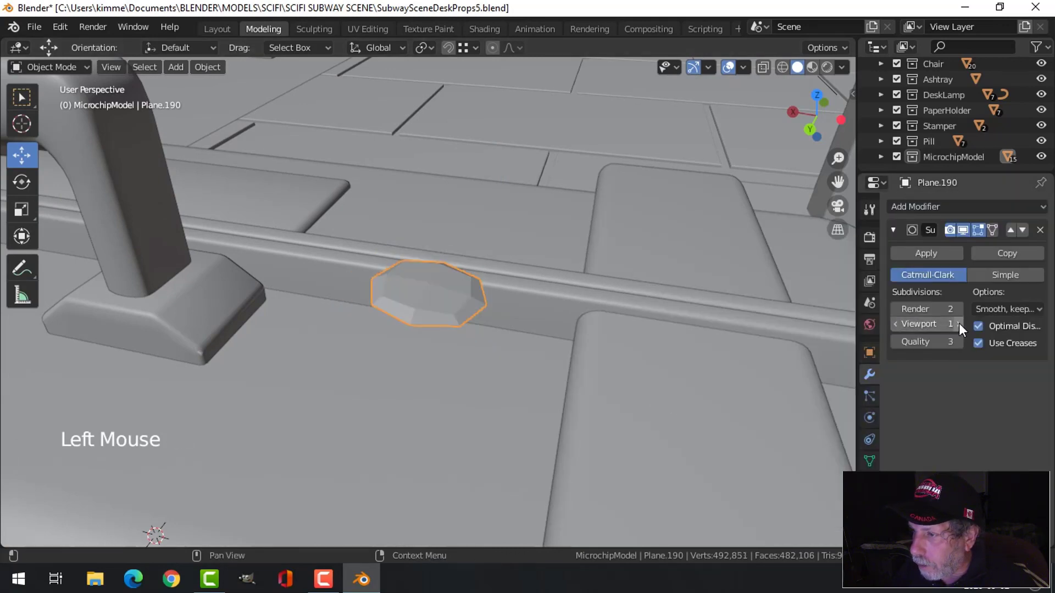
Add a centred loop cut along the wedge's X length and bevel it about 0.051 m toward both side edges
key("Tab")
middle_click_drag(561, 344, 451, 330)
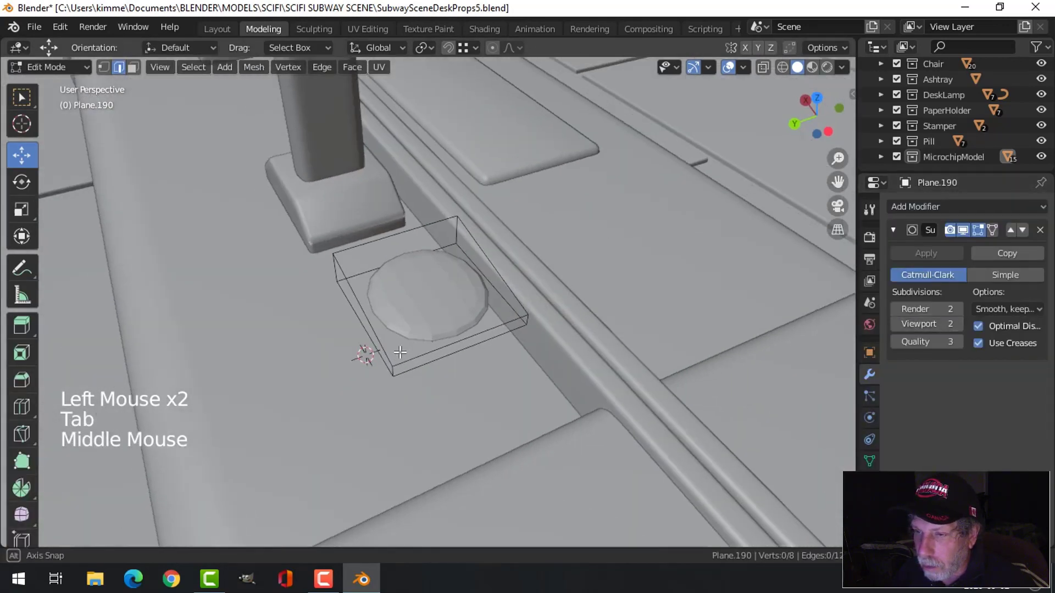
key("ctrl+r")
left_click(451, 329)
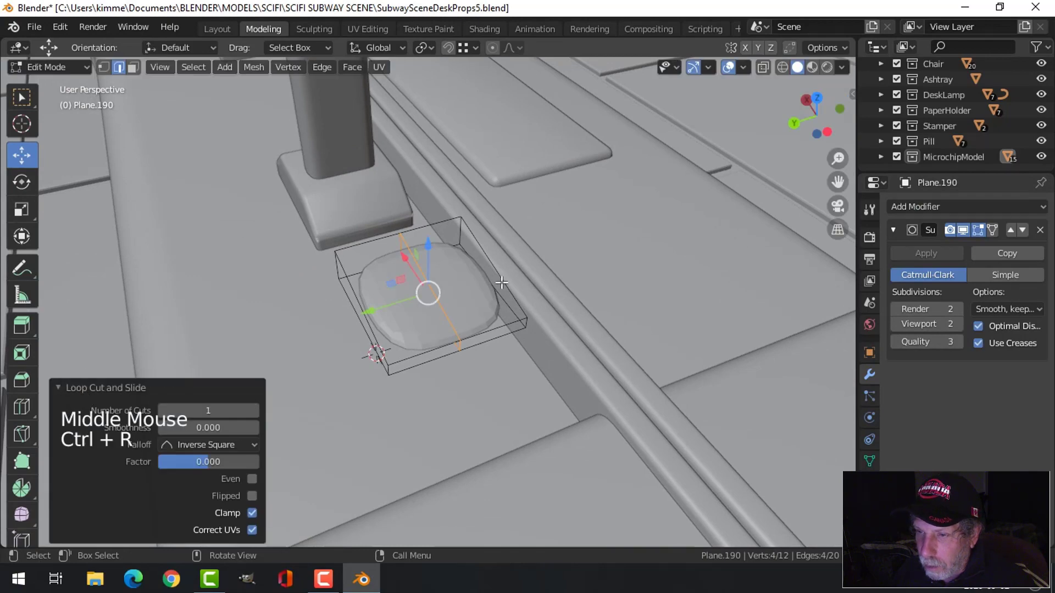
key("ctrl+b")
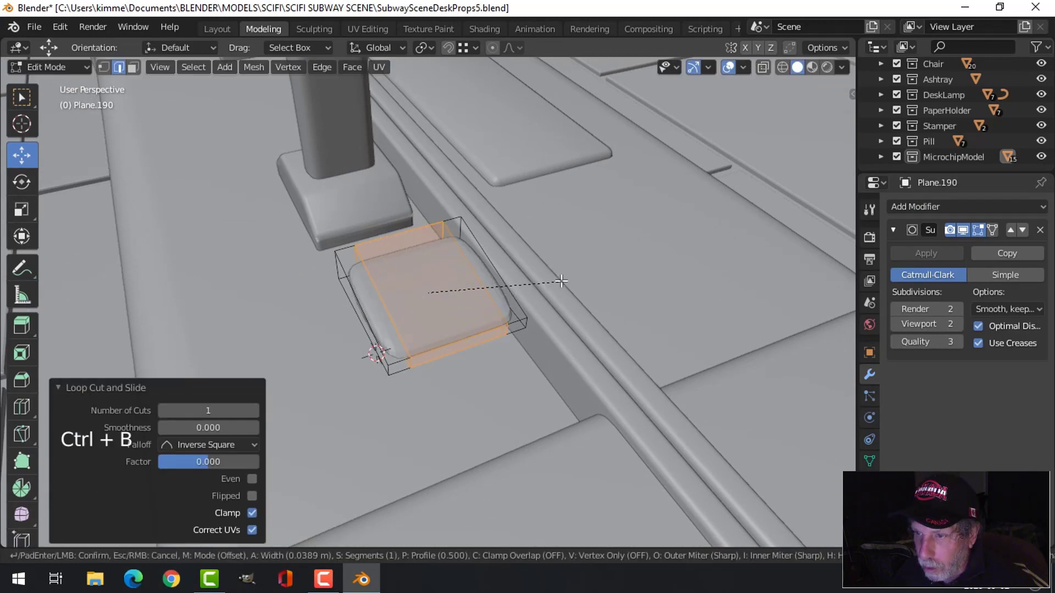
left_click(575, 277)
middle_click_drag(575, 276, 423, 324)
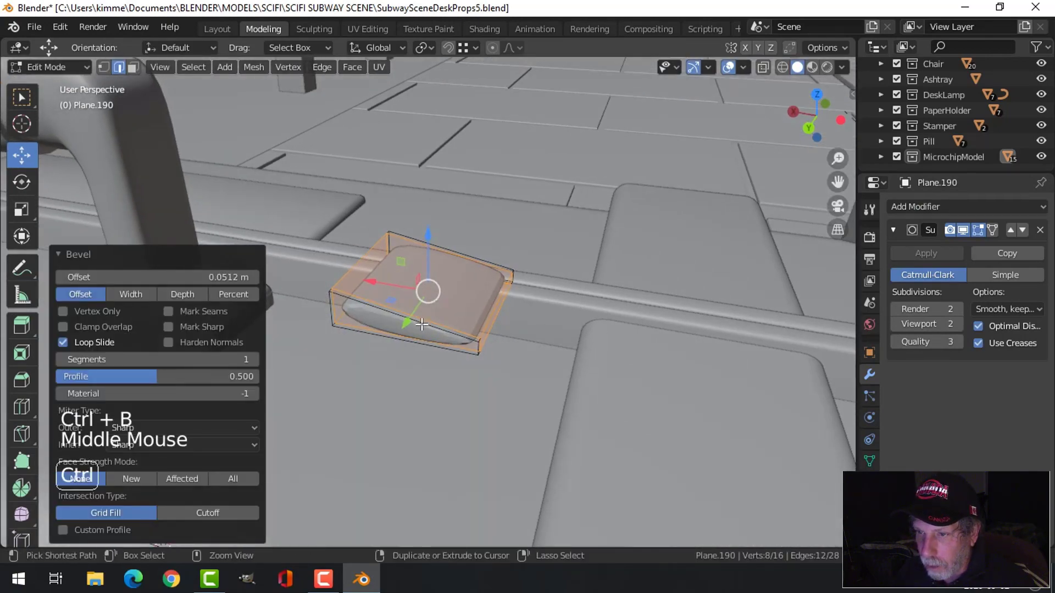
Add a centred loop cut across the wedge and bevel it outward into support loops near its high and low ends
key("ctrl+r")
left_click(421, 325)
left_click(421, 325)
key("ctrl+b")
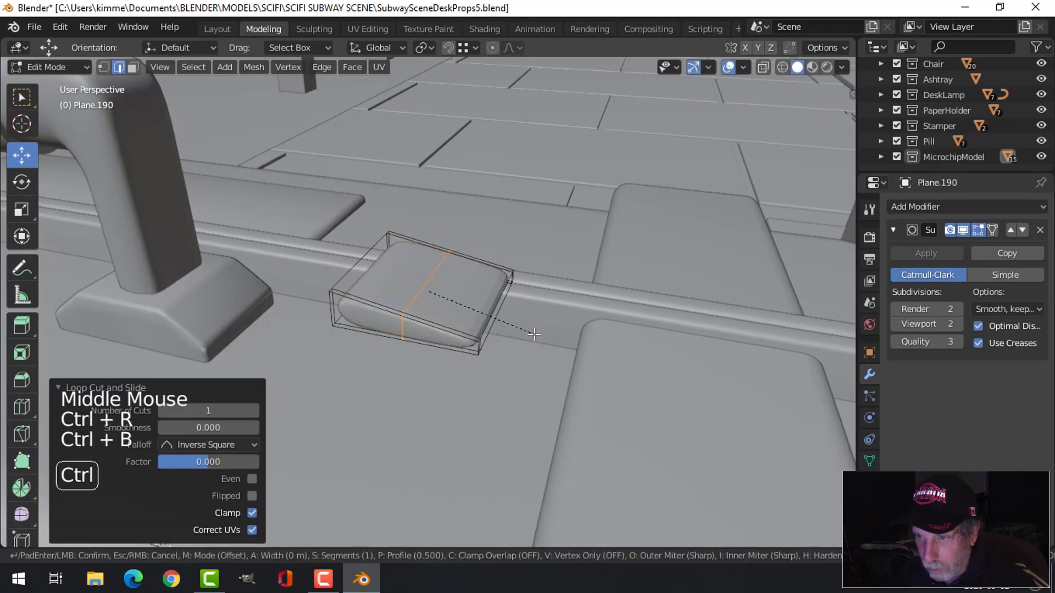
left_click(595, 360)
key("alt+a")
middle_click_drag(533, 327, 514, 347)
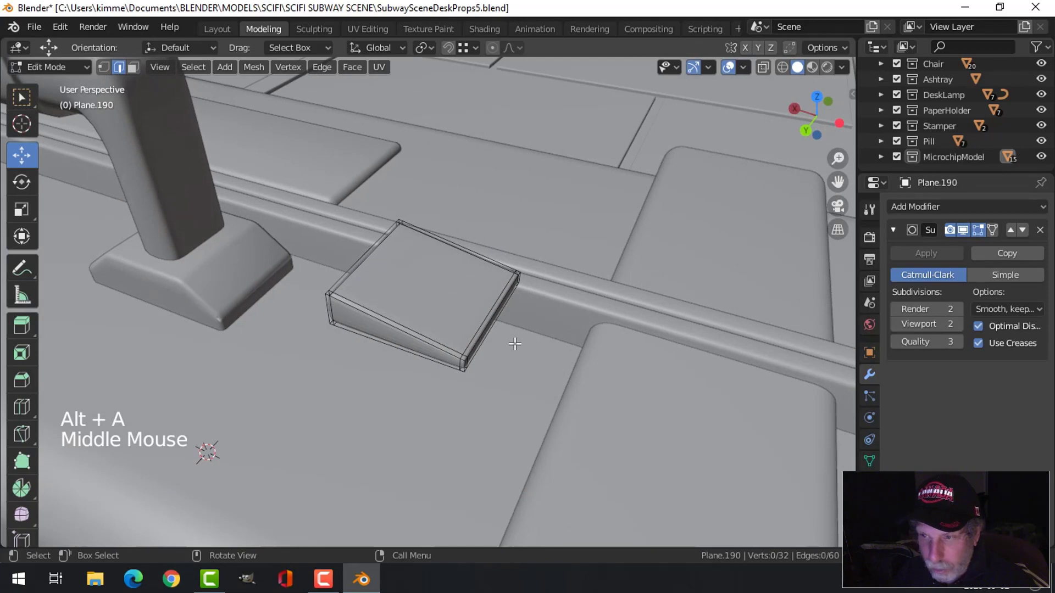
key("ctrl+r")
left_click(398, 337)
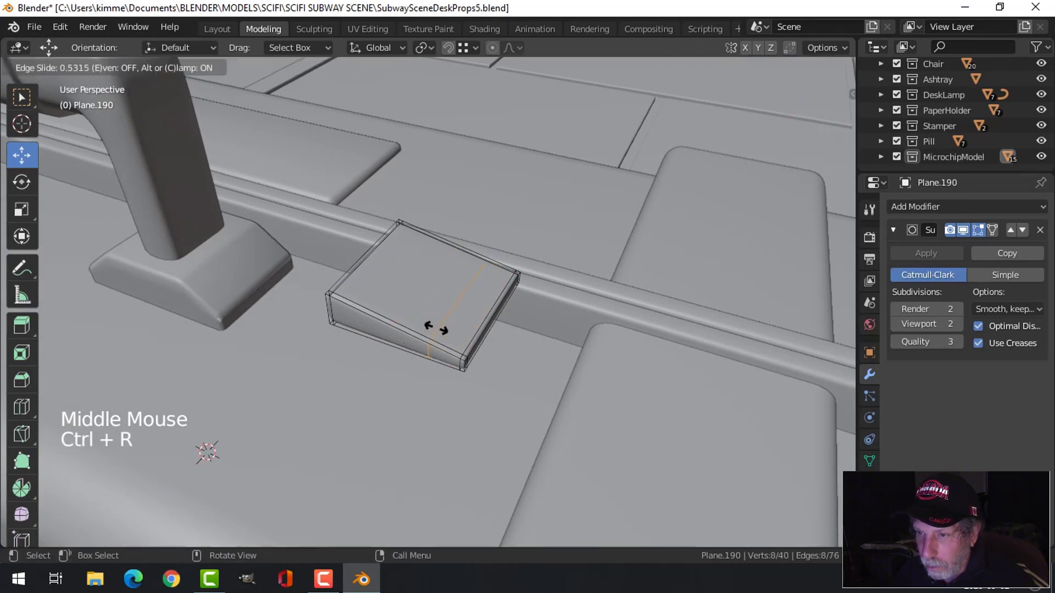
right_click(418, 328)
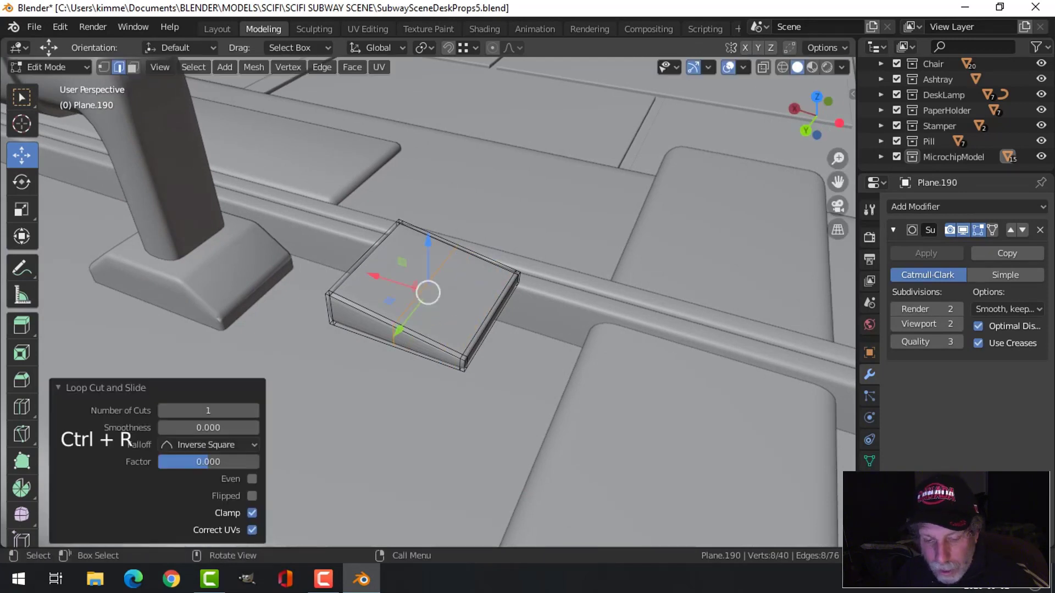
key("ctrl+z")
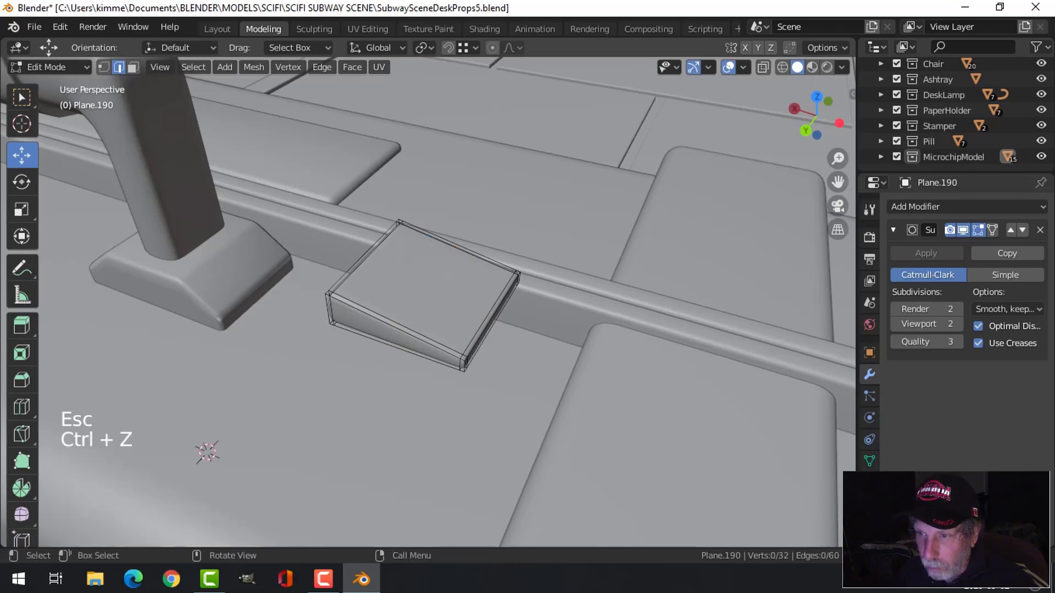
Add a horizontal loop cut around the wedge's sides and slide it toward the sloped top to sharpen its upper edges
key("Tab")
scroll(418, 326, "down", 2)
key("alt+a")
middle_click_drag(420, 331, 468, 321)
left_click(434, 300)
key("Tab")
scroll(470, 316, "up", 2)
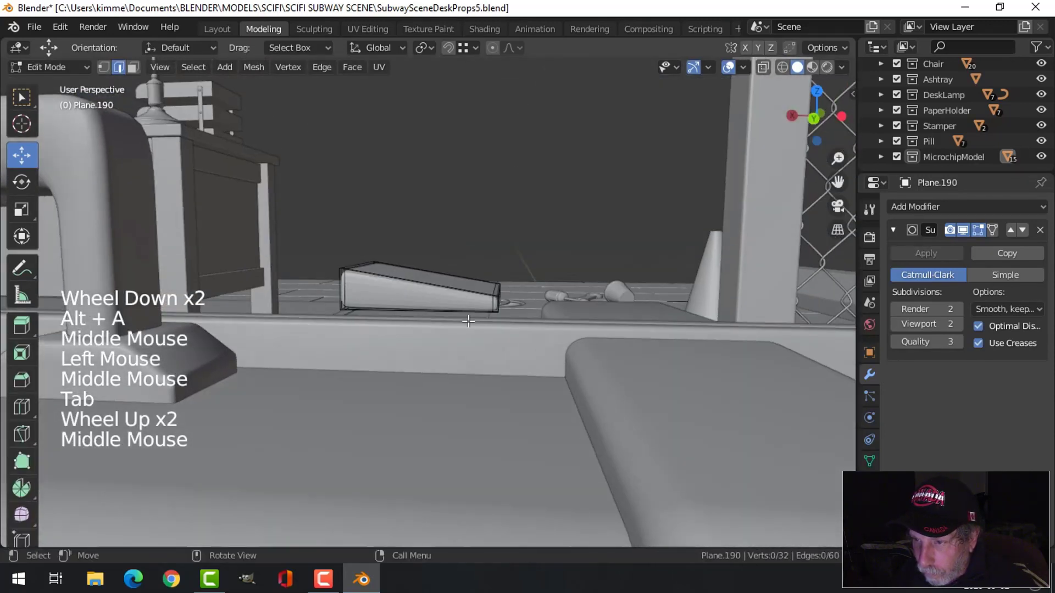
key("ctrl+r")
left_click(487, 301)
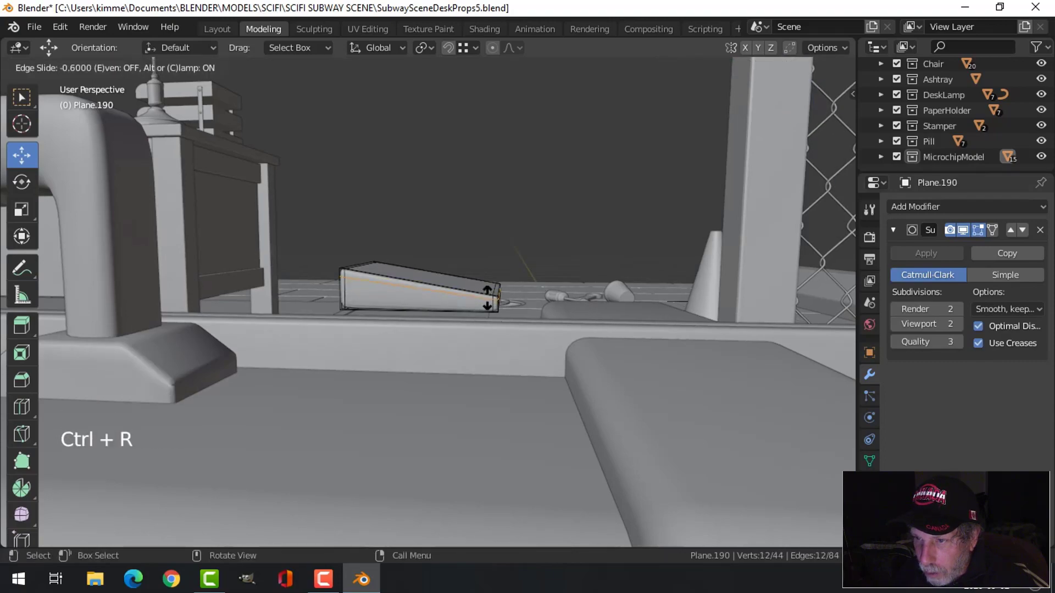
key("Tab")
middle_click_drag(538, 305, 527, 347)
Reselect the wedge and set its origin to its geometry
key("alt+a")
left_click(444, 342)
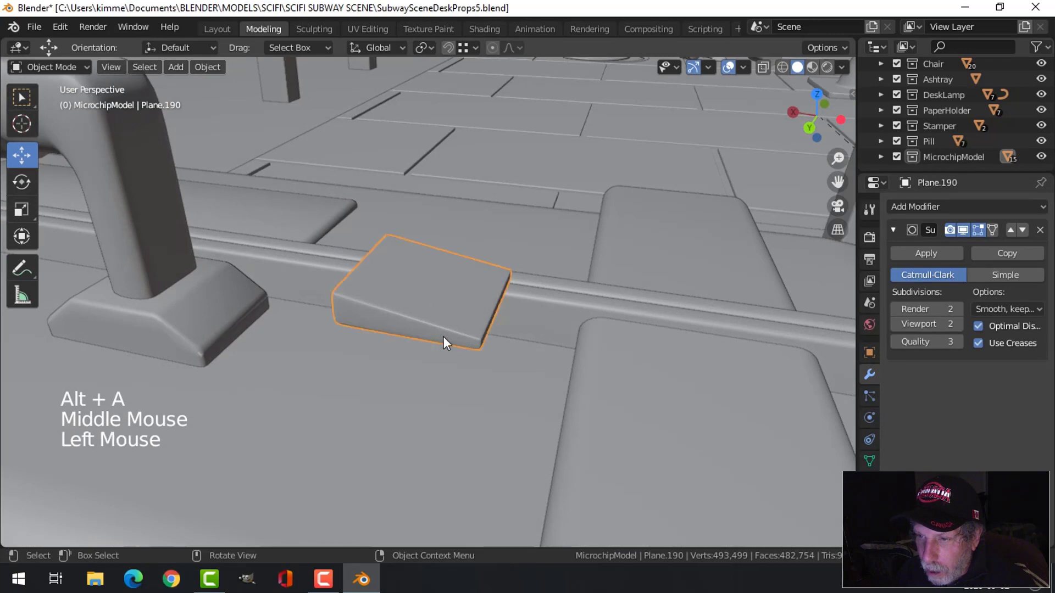
middle_click_drag(444, 338, 467, 335)
middle_click_drag(467, 335, 348, 177, "shift")
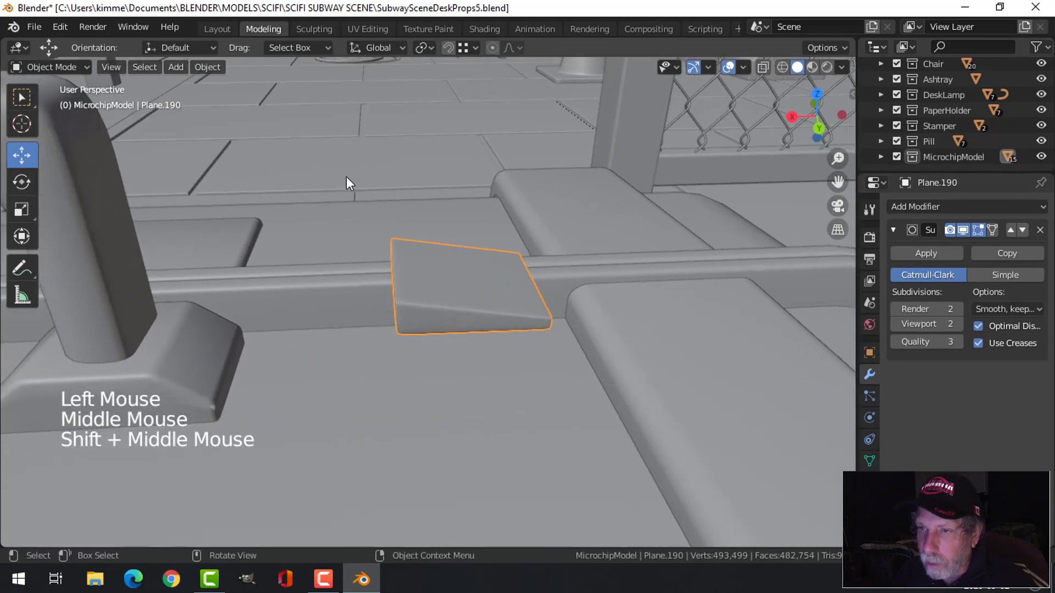
left_click(212, 67)
mouse_move(316, 102)
left_click(397, 113)
middle_click_drag(397, 113, 452, 214)
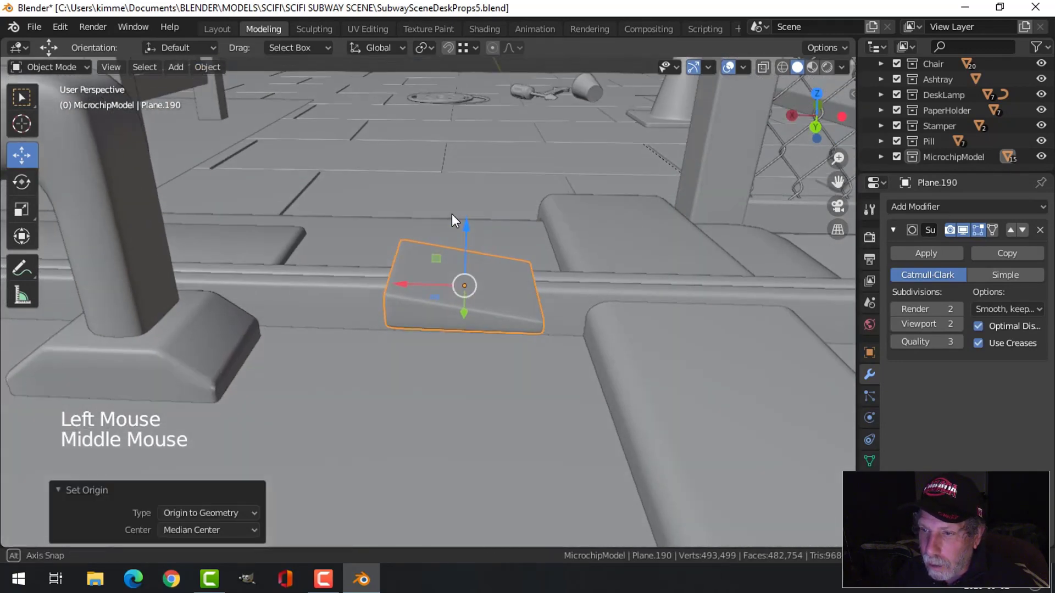
Duplicate the wedge and move the copy about 0.1225 m along X toward the handle pad
key("shift+d")
left_click(297, 271)
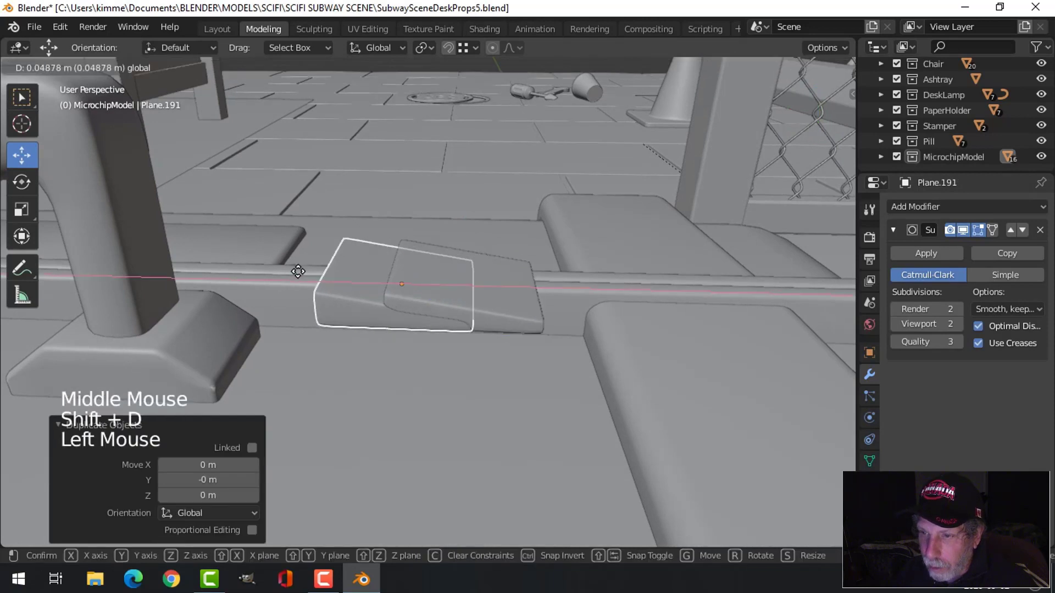
left_click(382, 231)
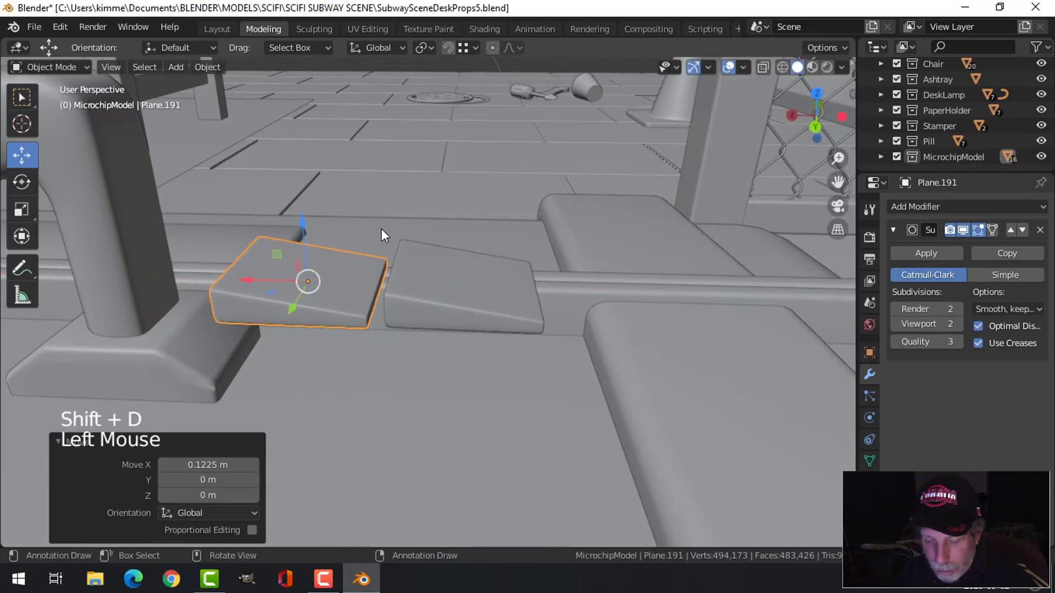
Rotate the duplicate wedge 180° about Z and move it about -0.0098 m along X against the original's high end
key("r")
key("z")
key("1")
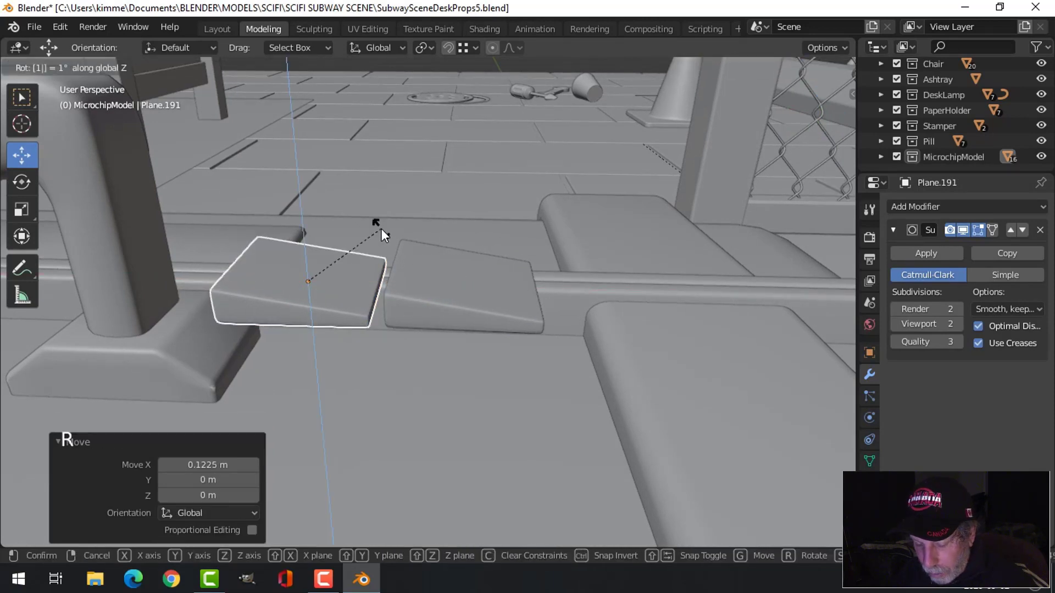
type("80")
key("Return")
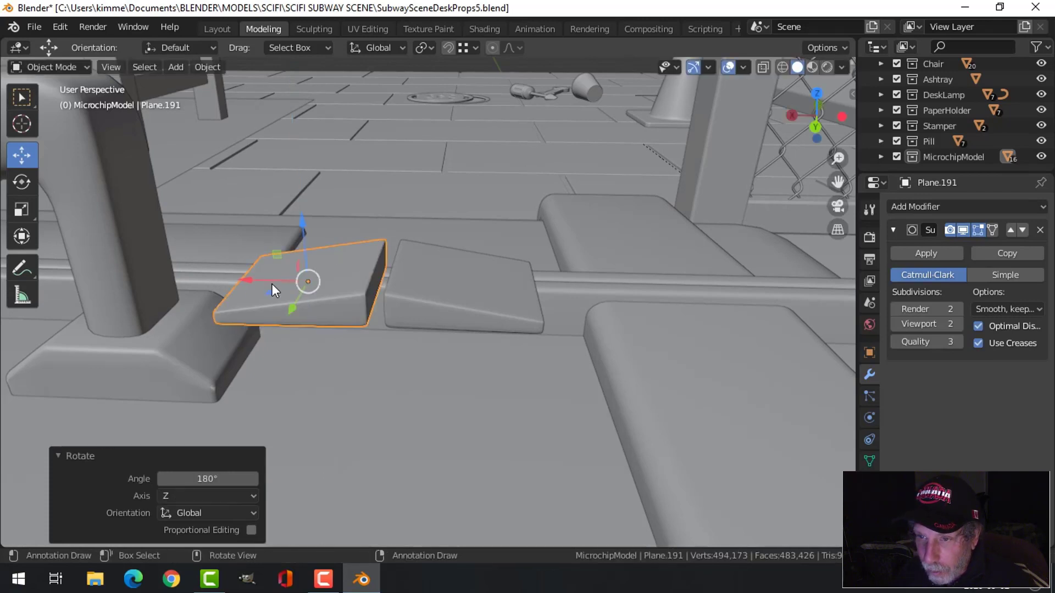
left_click_drag(272, 284, 262, 284)
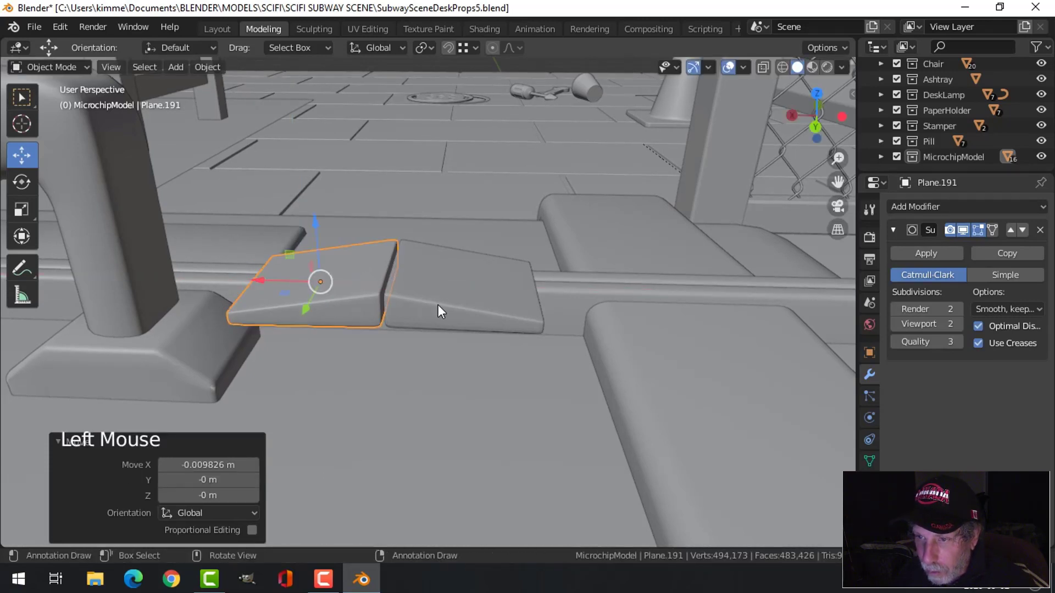
Open the original wedge for editing and add two centred loop cuts that cross on its sloped top
key("alt+a")
left_click(456, 297)
middle_click_drag(539, 305, 429, 315, "shift")
key("Tab")
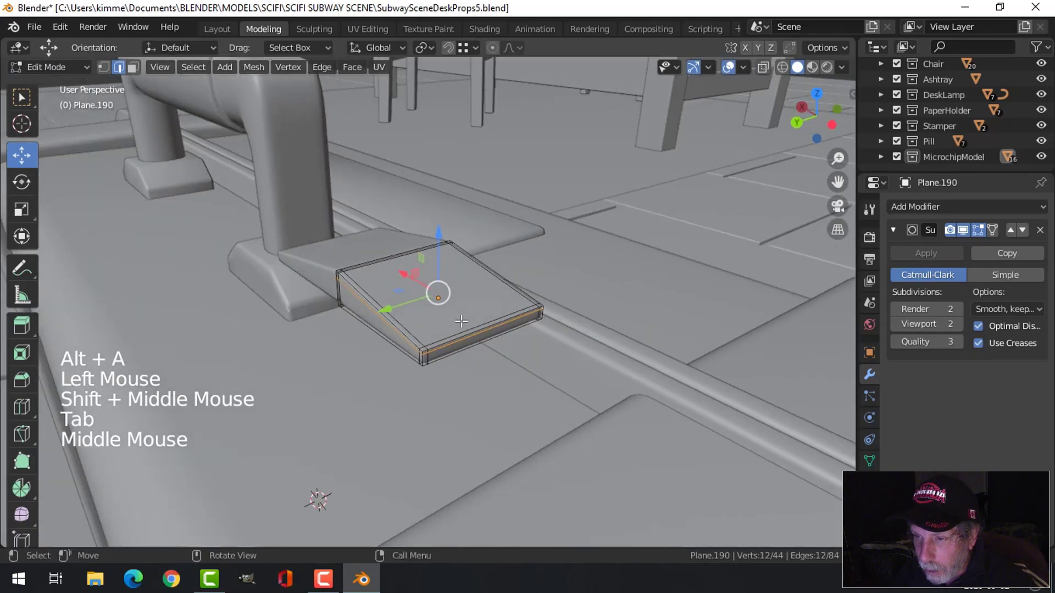
key("alt+a")
key("ctrl+r")
left_click(396, 316)
left_click(396, 316)
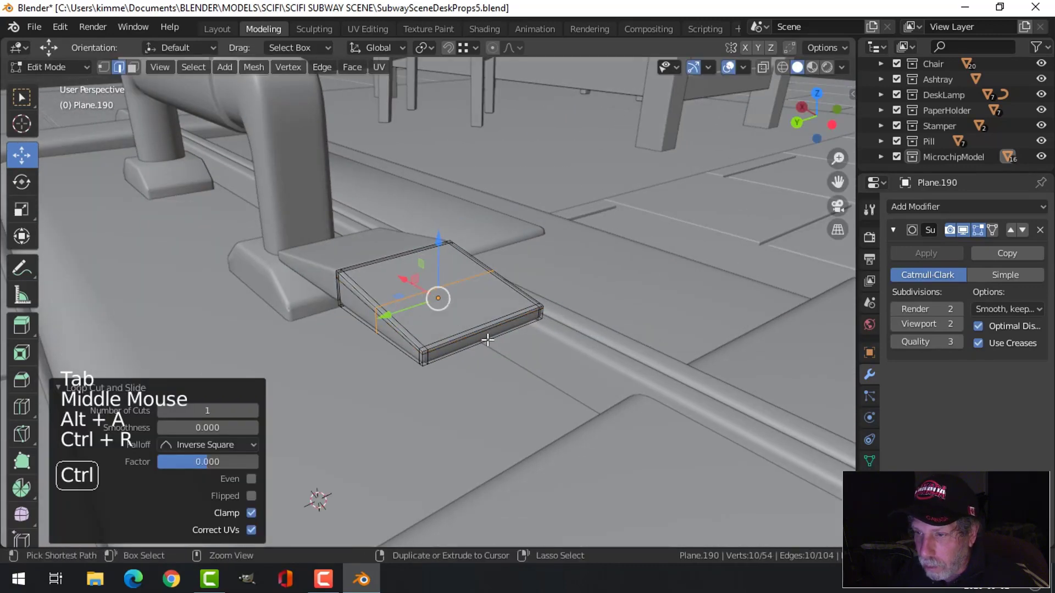
key("ctrl+r")
left_click(483, 330)
left_click(483, 330)
key("alt+a")
Select the four faces on the wedge's sloped top and inset them together by about 0.0109 m
middle_click_drag(483, 330, 484, 324)
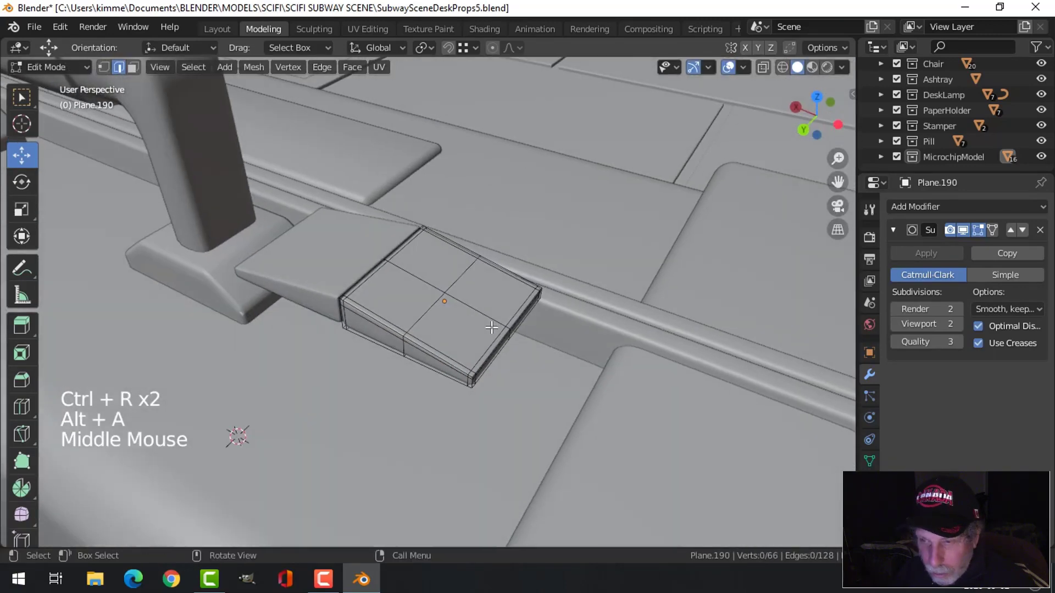
key("3")
key("c")
left_click_drag(440, 281, 447, 294)
right_click(540, 285)
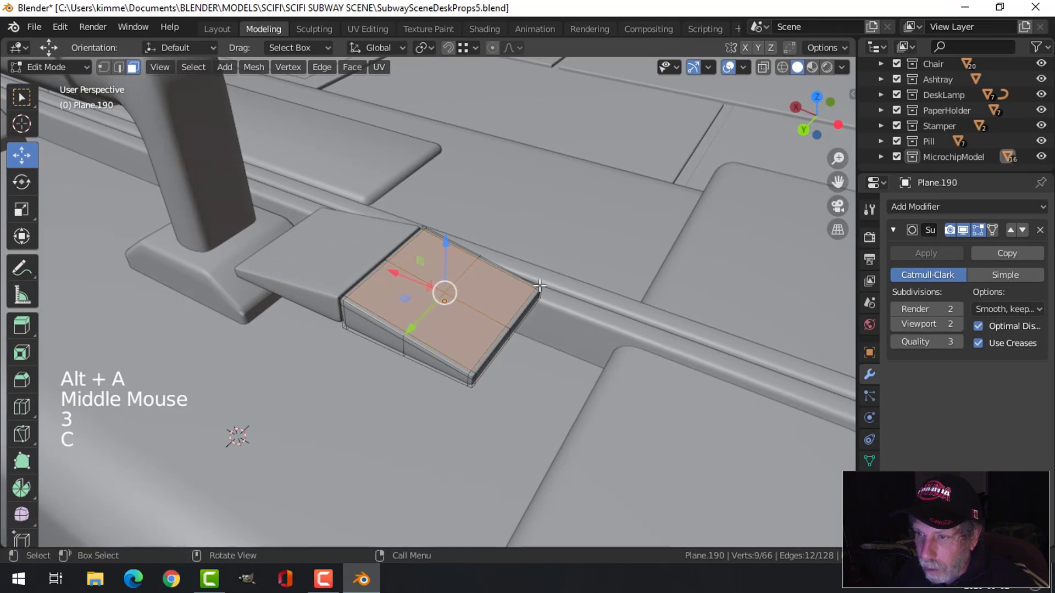
key("i")
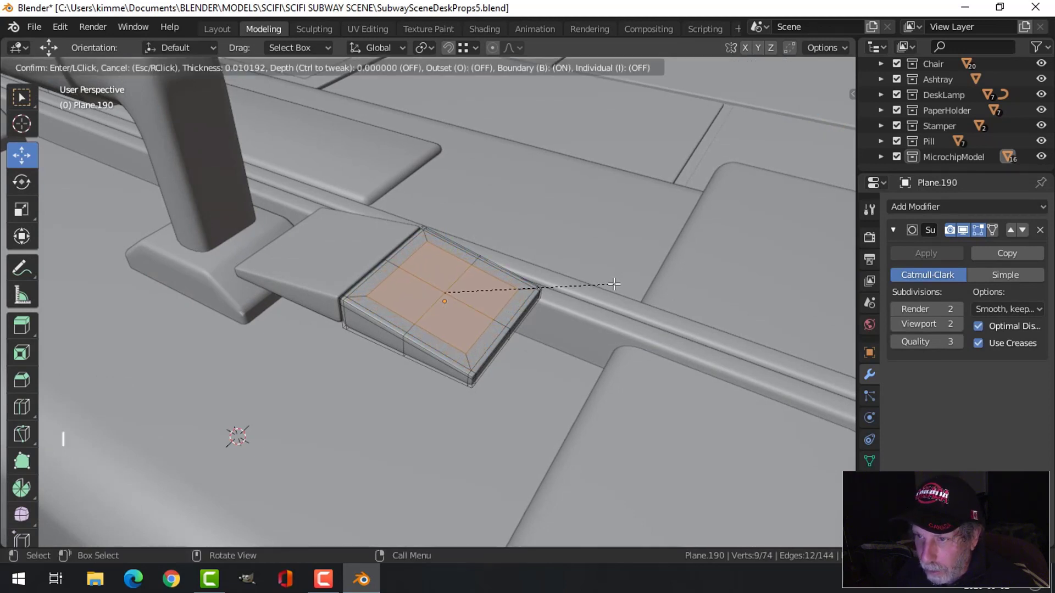
left_click(614, 286)
Reshape the inset faces into a circle with LoopTools and scale it to about 0.878
right_click(444, 290)
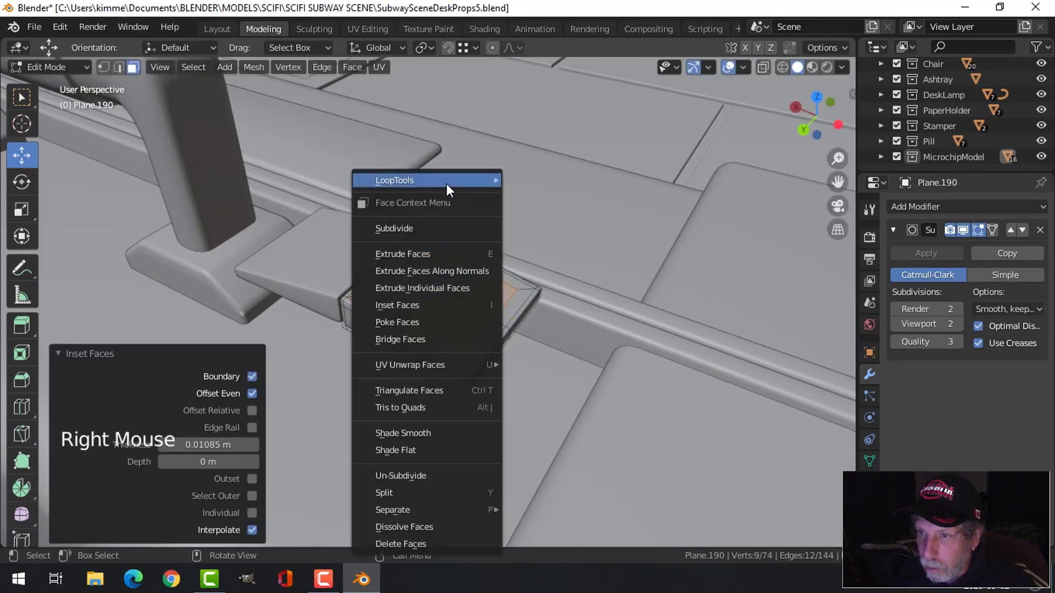
mouse_move(446, 181)
left_click(544, 194)
key("s")
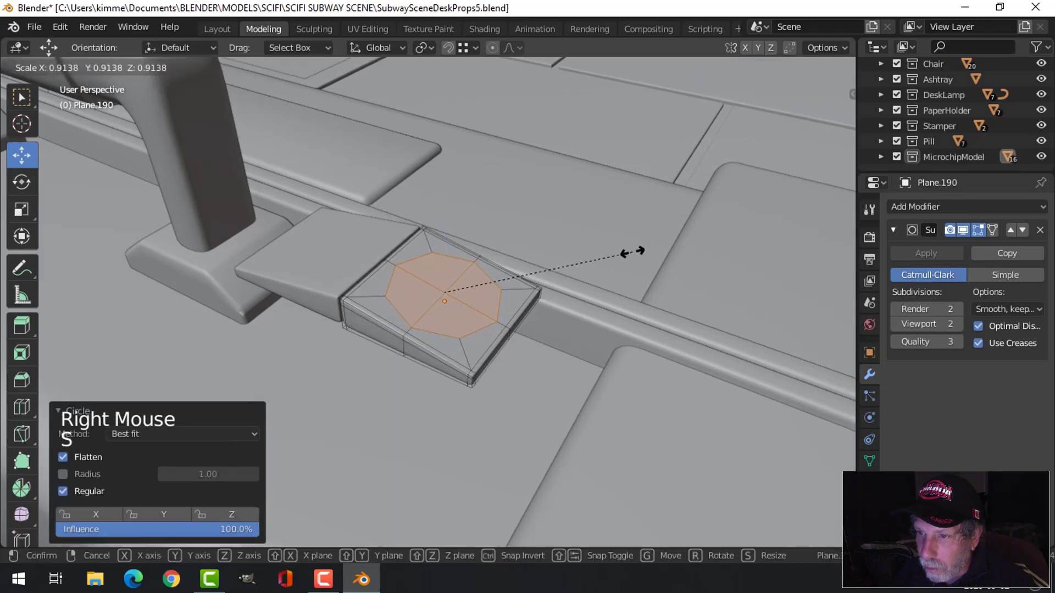
left_click(624, 252)
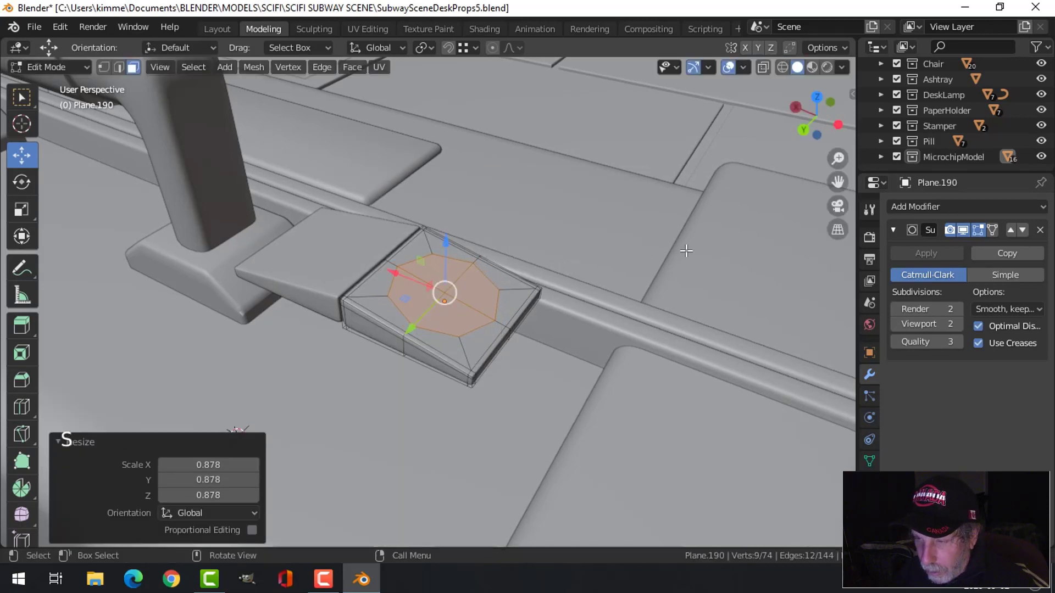
Inset the circular faces by about 0.0029 m and extrude them about 0.0075 m down into the wedge
key("i")
left_click(682, 251)
middle_click_drag(682, 251, 645, 265)
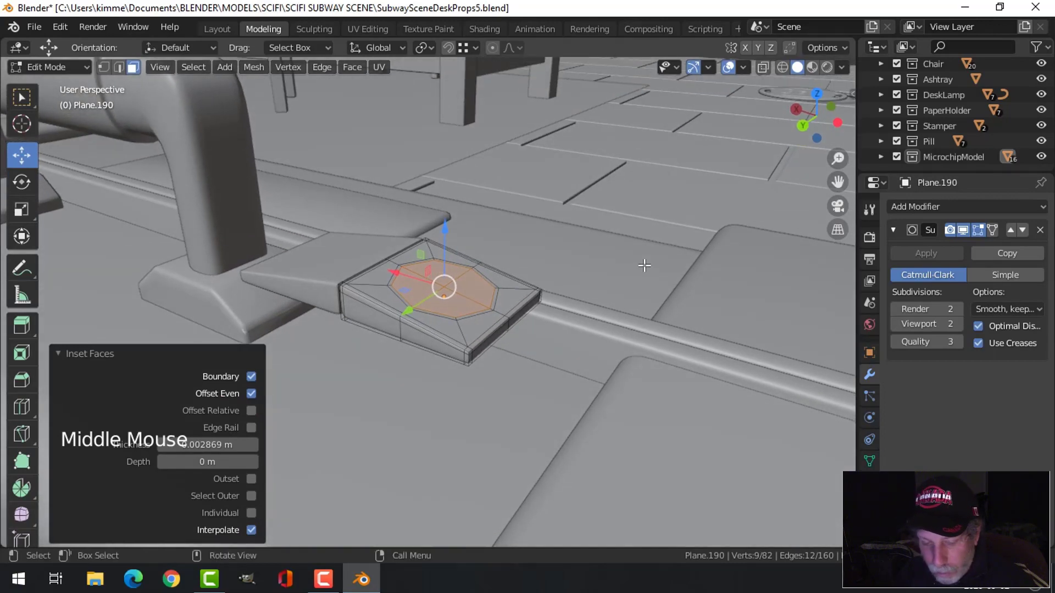
key("e")
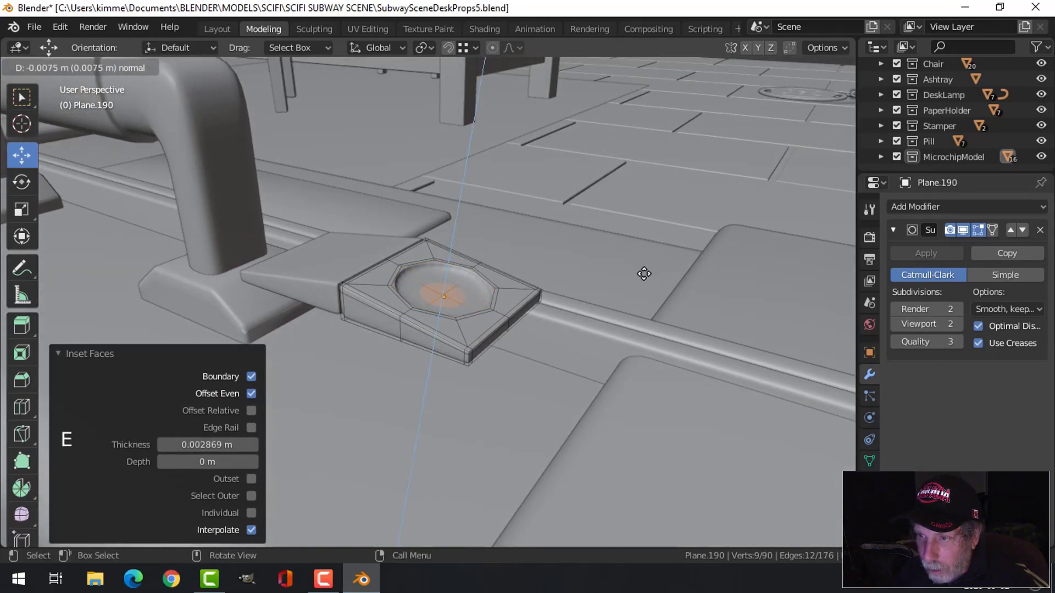
Extrude the inset round faces on the latch's sloped top 0.0075 m inward to deepen the recess
left_click(644, 274)
scroll(644, 274, "up", 3)
middle_click_drag(644, 273, 472, 257)
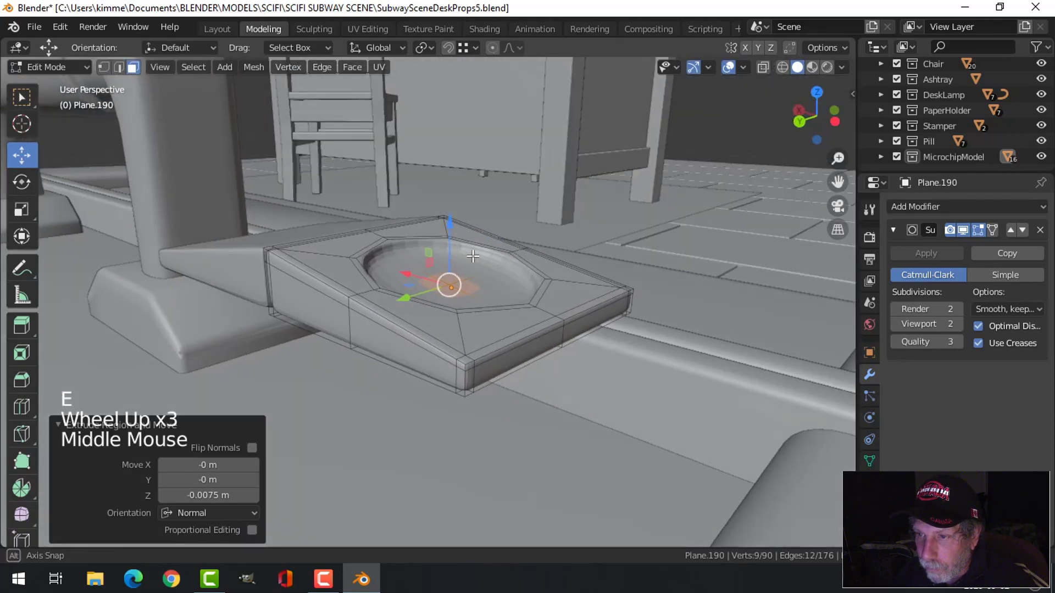
Add a supporting edge loop around the recess wall, slid close to one end of the wall
key("ctrl+r")
left_click(446, 247)
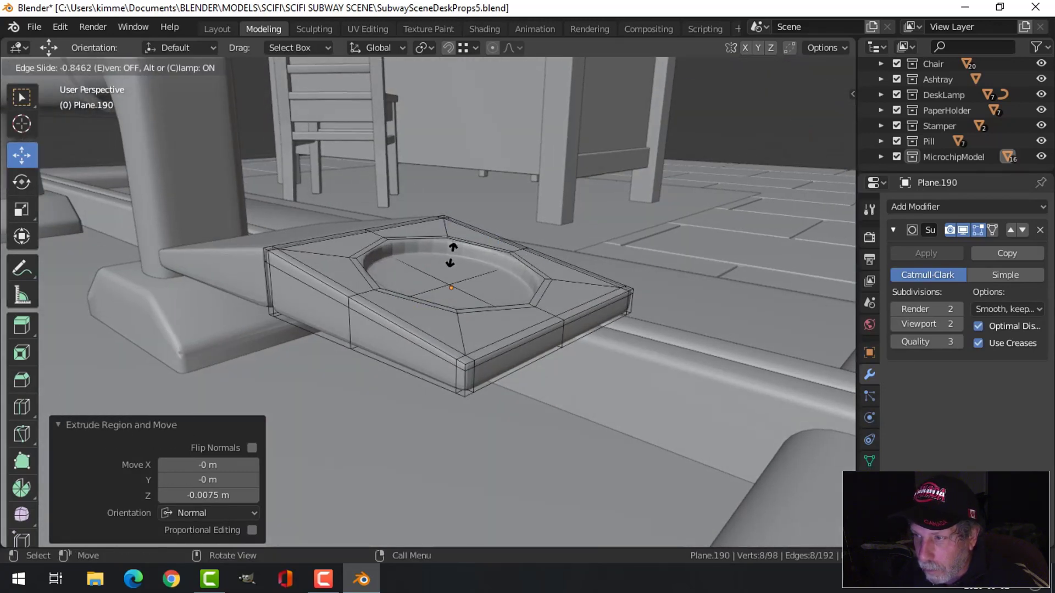
left_click(451, 255)
key("Tab")
right_click(495, 273)
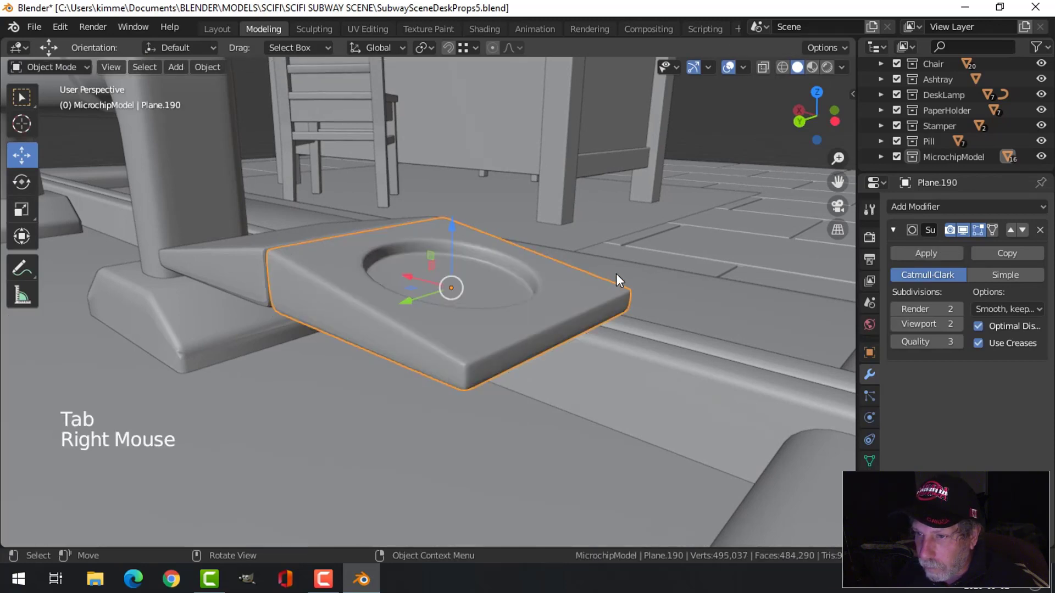
middle_click_drag(615, 280, 614, 285)
Select the recess floor faces and extrude them upward into a raised round button
key("Tab")
key("alt+a")
key("3")
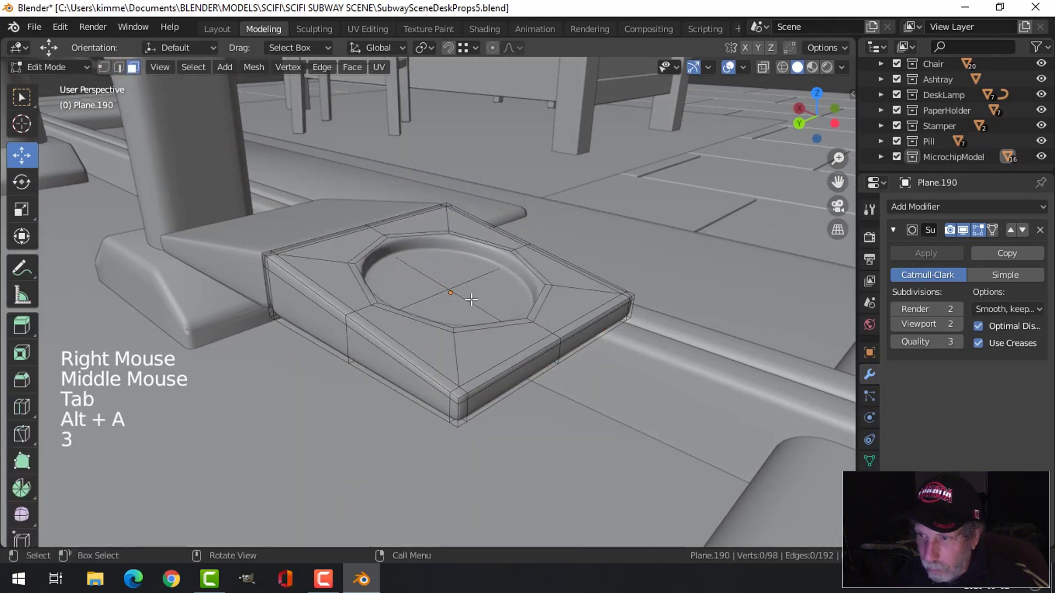
key("c")
right_click(520, 293)
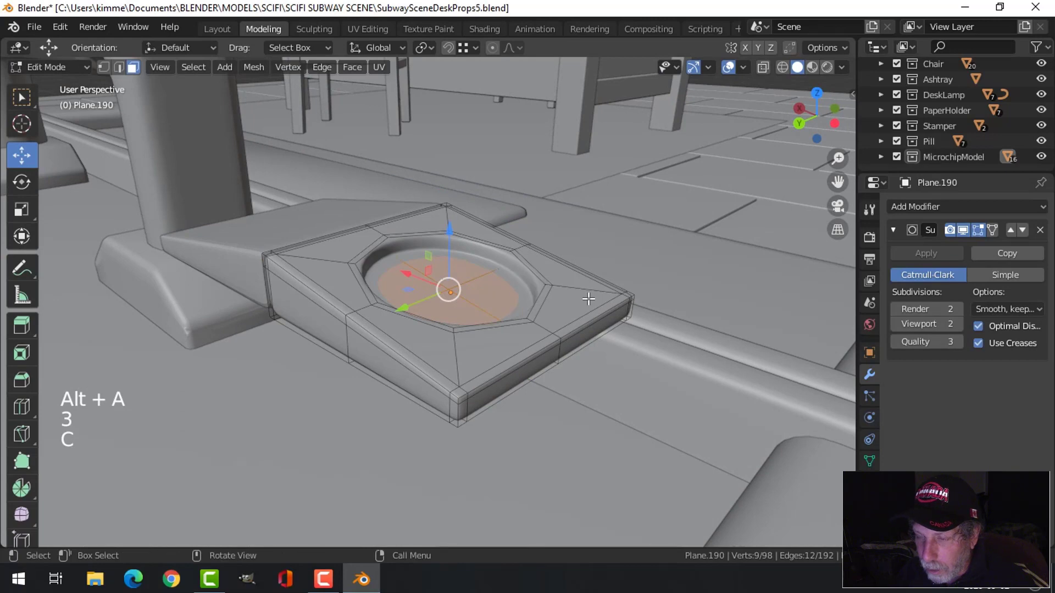
middle_click_drag(588, 299, 654, 279)
key("e")
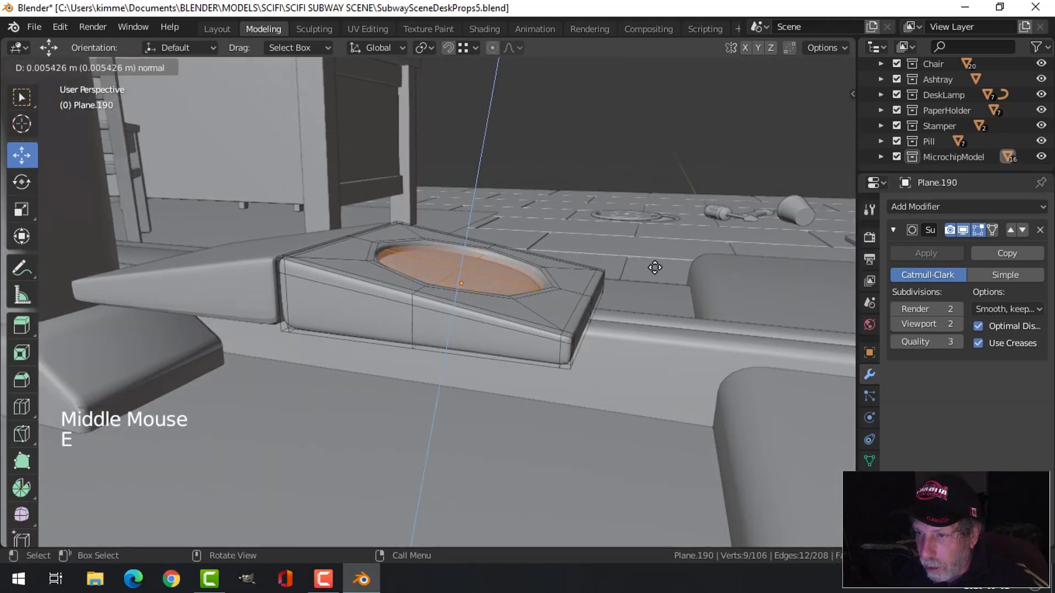
left_click(584, 264)
key("Tab")
scroll(538, 270, "down", 3)
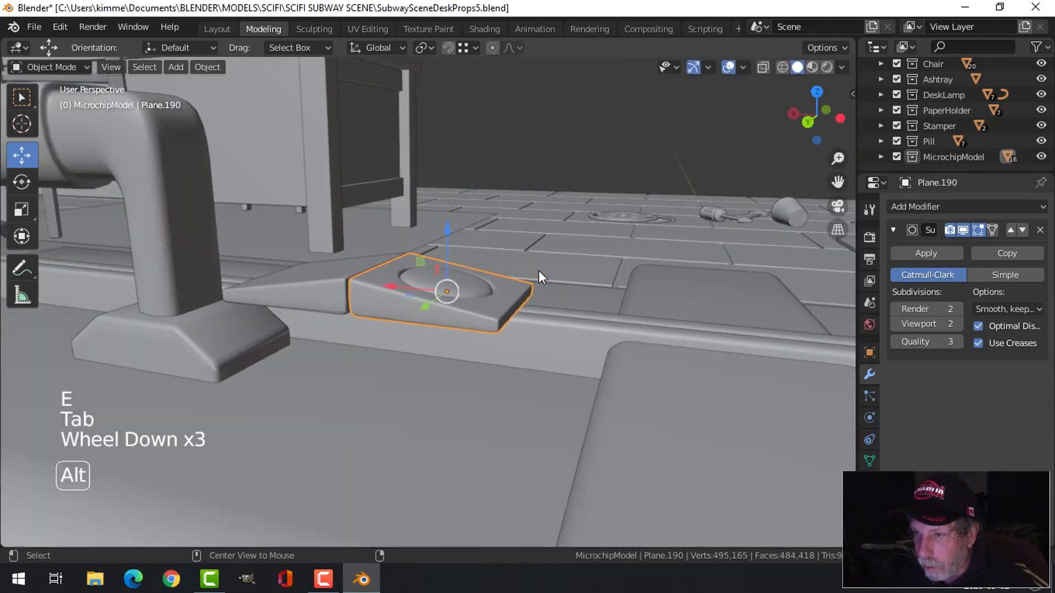
Select both latch halves and scale their whole meshes along the global Z axis
key("alt+a")
middle_click_drag(538, 271, 548, 342)
scroll(513, 325, "down", 3)
scroll(449, 324, "down", 5)
mouse_move(450, 325)
middle_mouse_down()
mouse_move(436, 325)
mouse_move(457, 332)
mouse_move(443, 321)
middle_mouse_up()
scroll(435, 324, "up", 4)
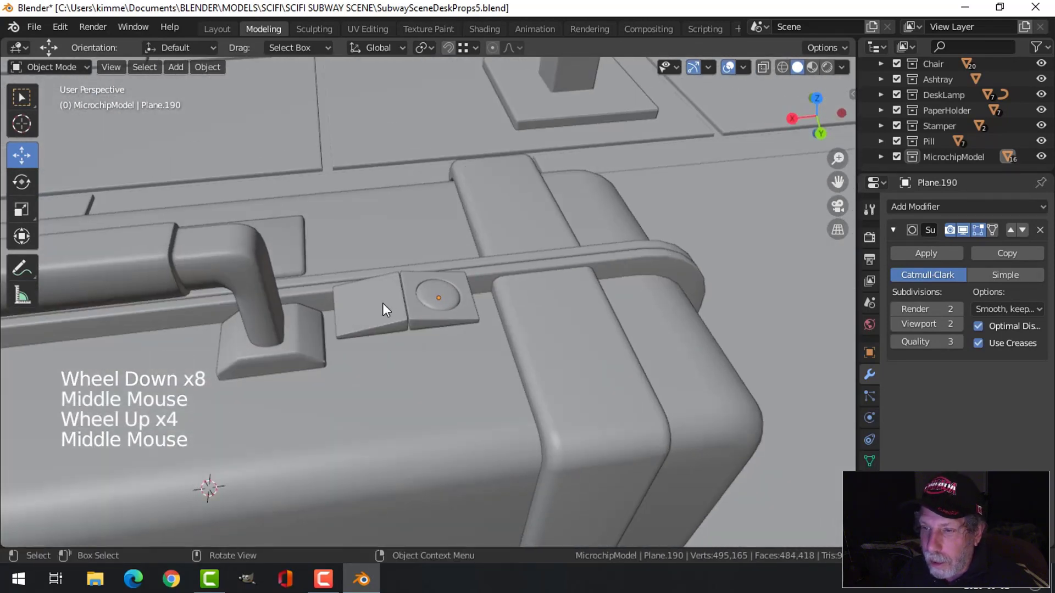
left_click(382, 302, "shift")
left_click(451, 306, "shift")
middle_click_drag(553, 291, 525, 302)
key("Tab")
key("a")
key("s")
key("z")
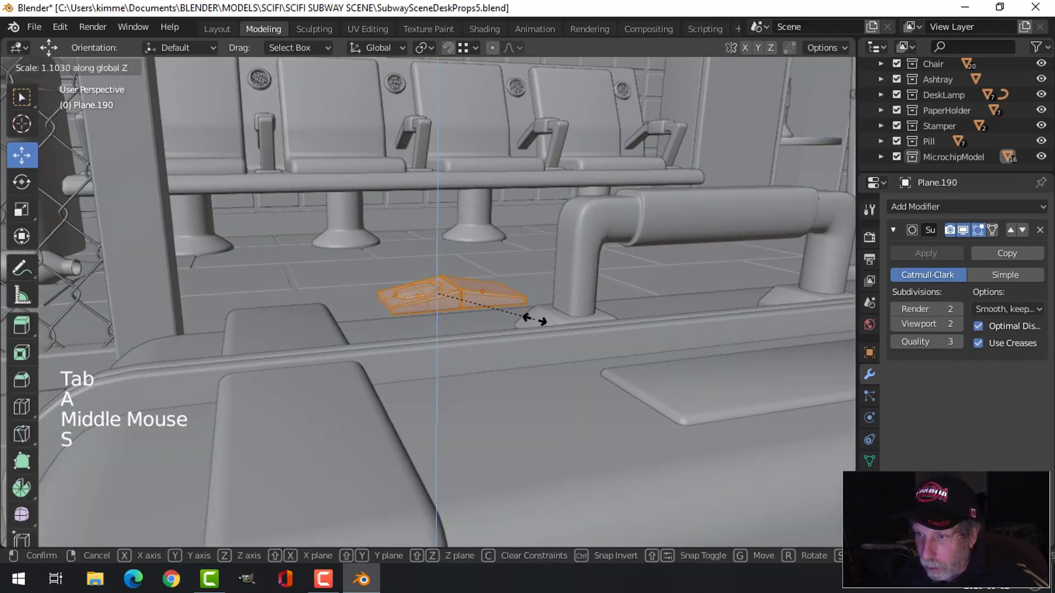
left_click(552, 354)
key("Tab")
Rotate both latch halves 90° about the global Z axis
mouse_move(458, 318)
middle_mouse_down()
mouse_move(497, 327)
mouse_move(472, 326)
middle_mouse_up()
key("r")
key("z")
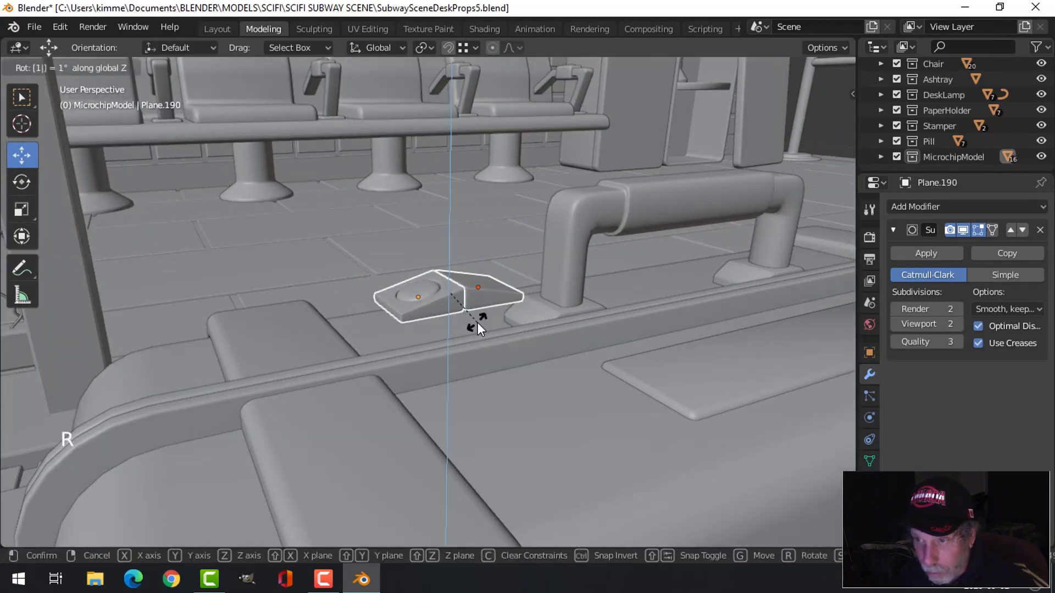
left_click(477, 322)
type("rz")
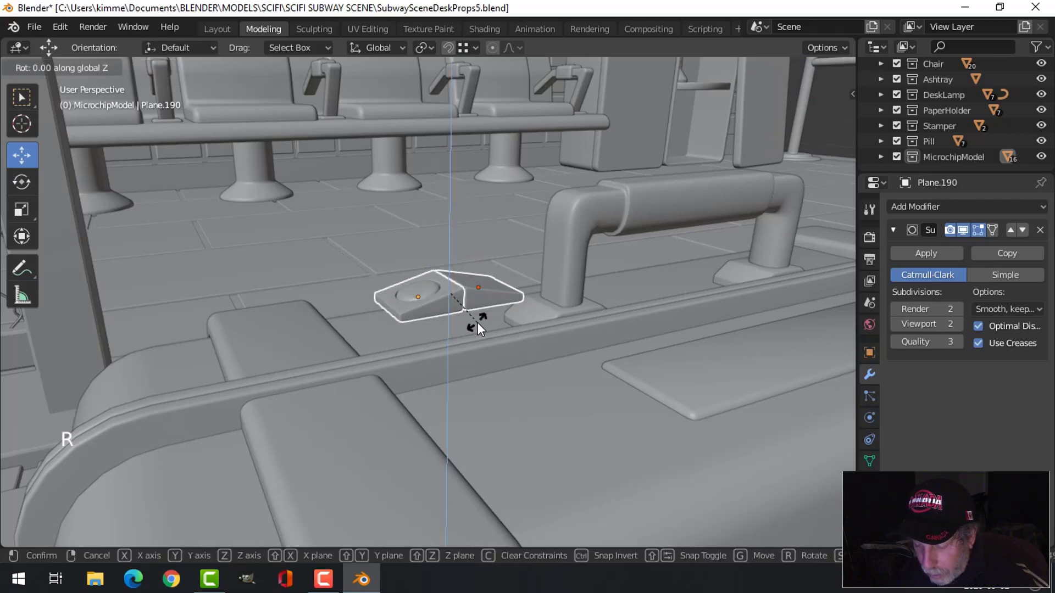
type("90")
left_click(477, 322)
middle_click_drag(499, 322, 595, 304)
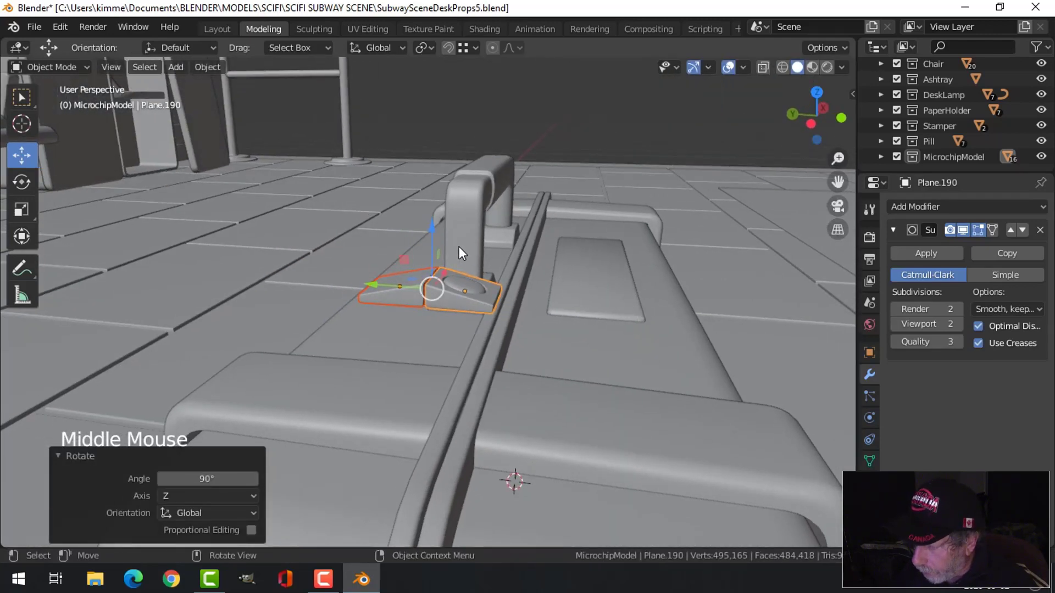
In the right orthographic view, move the latch -0.11143 m in Y and -0.039253 m in Z onto the case's centre trim
key("KP_3")
key("g")
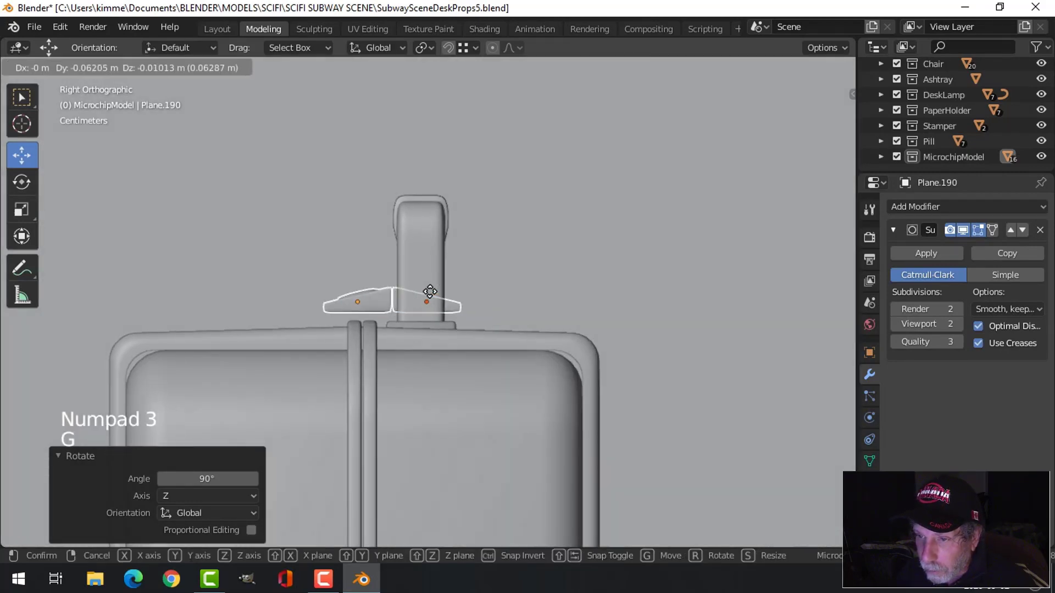
left_click(405, 309)
Adjust the latch's height along Z so it sits over the case's trim strips
middle_click_drag(452, 289, 410, 308)
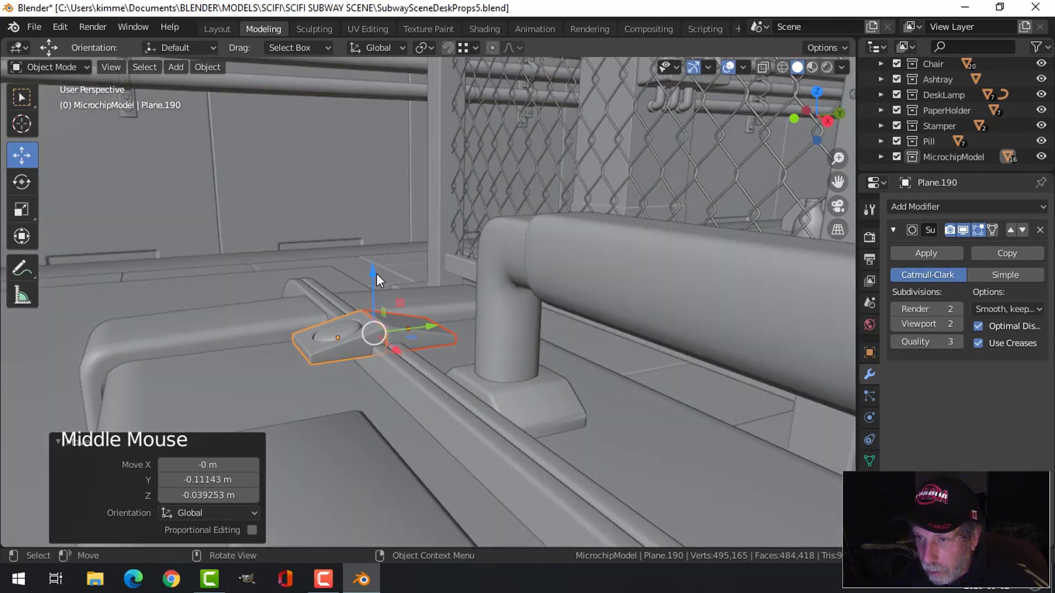
left_click_drag(374, 272, 373, 291)
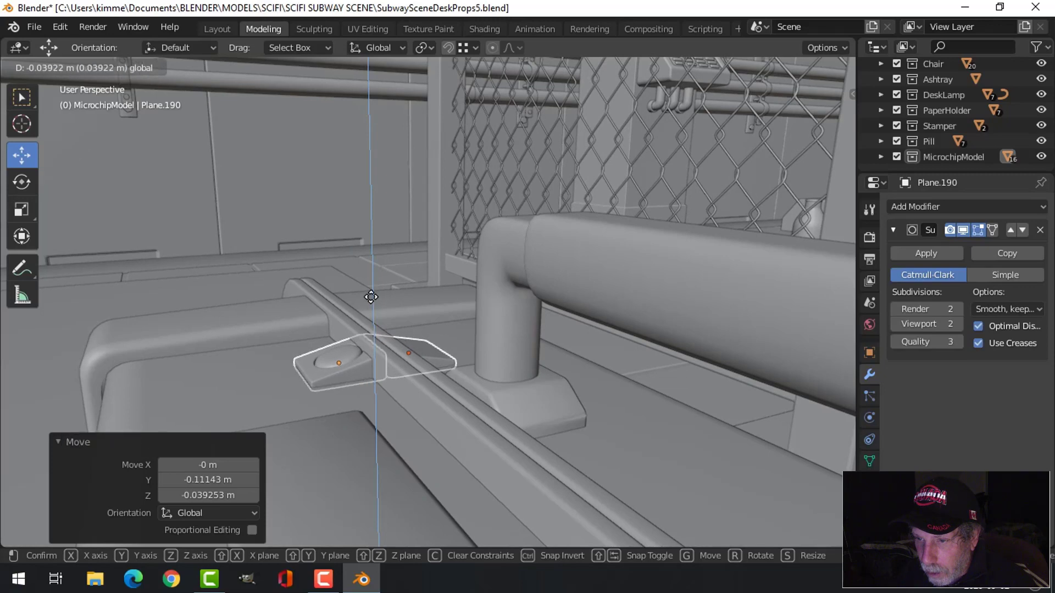
left_click_drag(371, 296, 371, 296)
middle_click_drag(370, 297, 605, 319)
left_click_drag(497, 279, 498, 261)
middle_click_drag(635, 299, 692, 321)
Isolate the two latch halves together with the case's centre trim strips
key("alt+a")
left_click(368, 346)
left_click(421, 347, "shift")
key("Tab")
middle_click_drag(572, 345, 518, 355)
key("Tab")
left_click(452, 377, "shift")
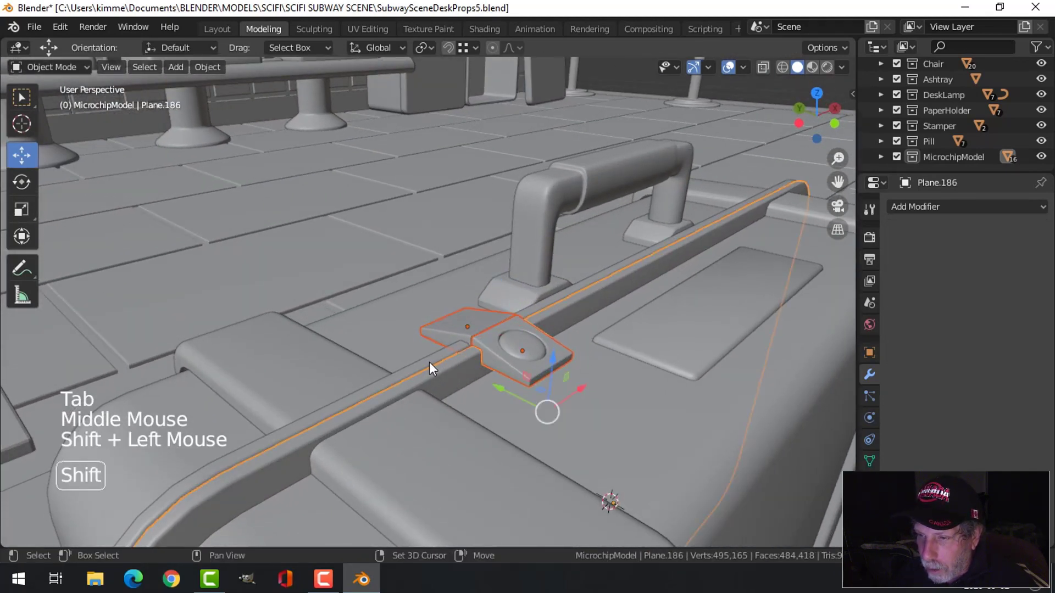
left_click(523, 359, "shift")
key("shift+h")
key("Tab")
middle_click_drag(526, 365, 569, 373)
key("alt+a")
scroll(538, 305, "up", 3)
scroll(597, 300, "down", 1)
Isolate only the two latch halves and open their meshes for editing
key("Tab")
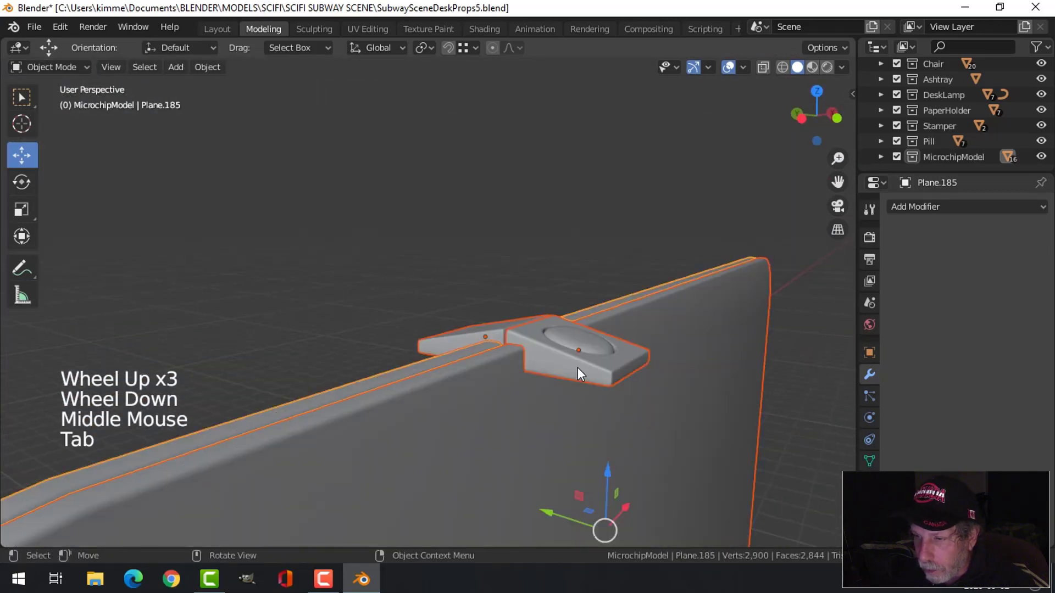
left_click(552, 365)
left_click(476, 332, "shift")
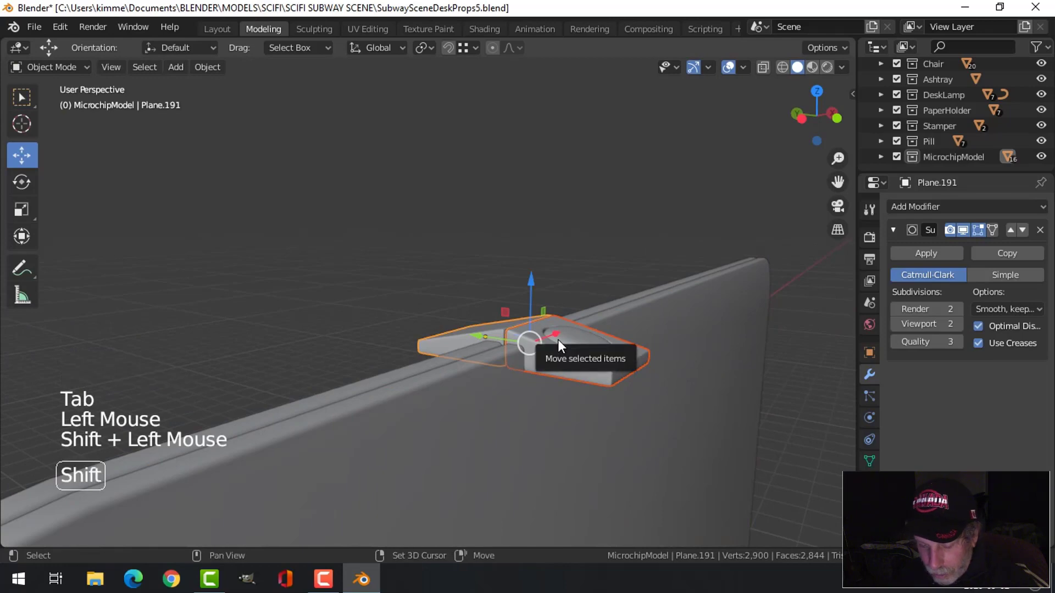
key("shift+h")
key("Tab")
From the bottom view, select the underside faces of both latch halves and grow the selection by one ring
middle_click_drag(561, 340, 552, 262)
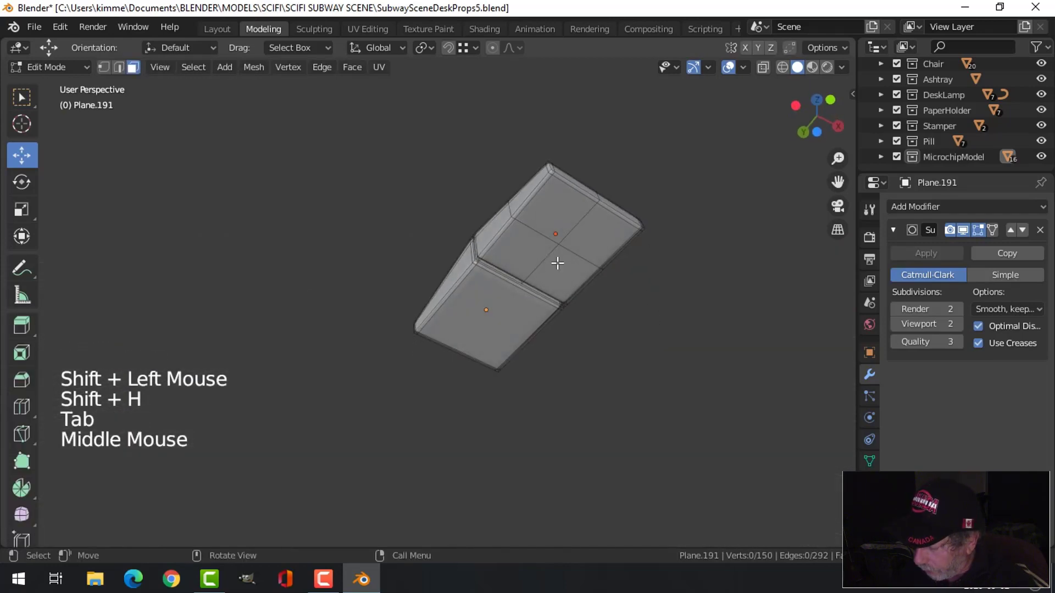
key("ctrl+KP_7")
scroll(559, 261, "up", 2)
middle_click_drag(518, 313, 519, 315, "shift")
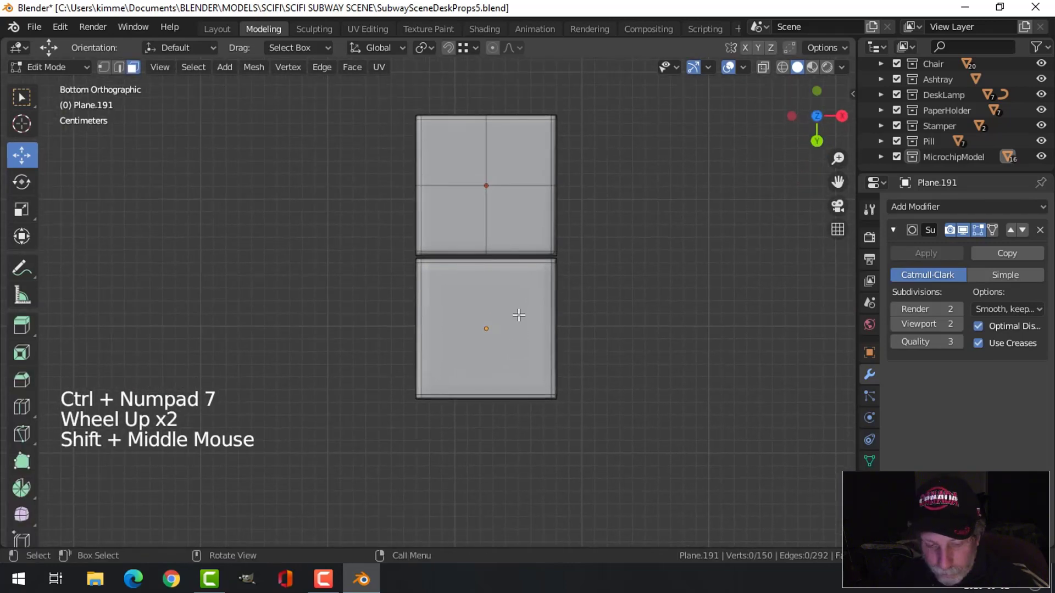
key("3")
key("c")
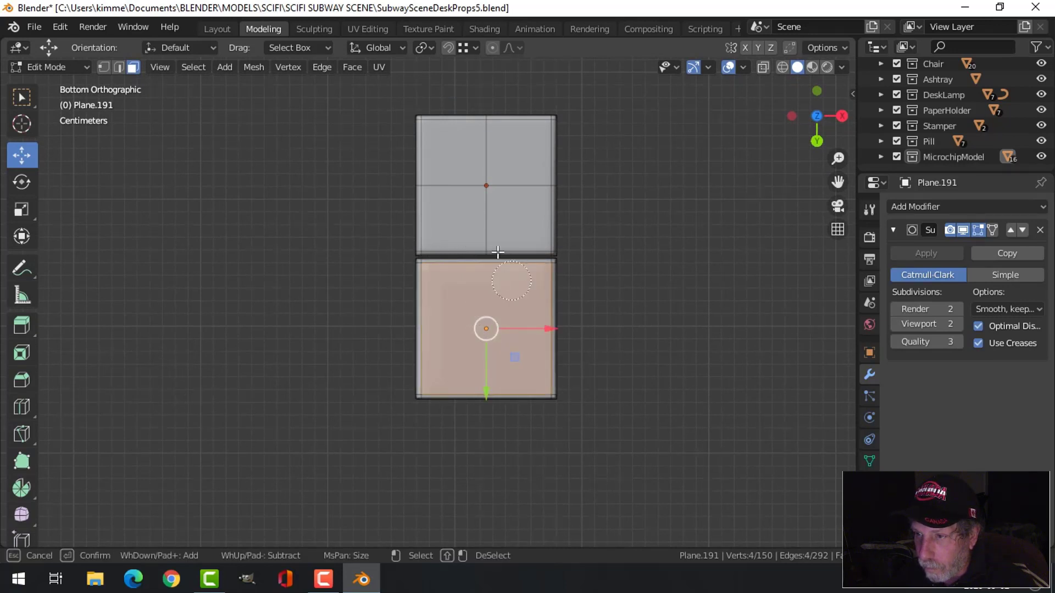
left_click(491, 184)
key("Escape")
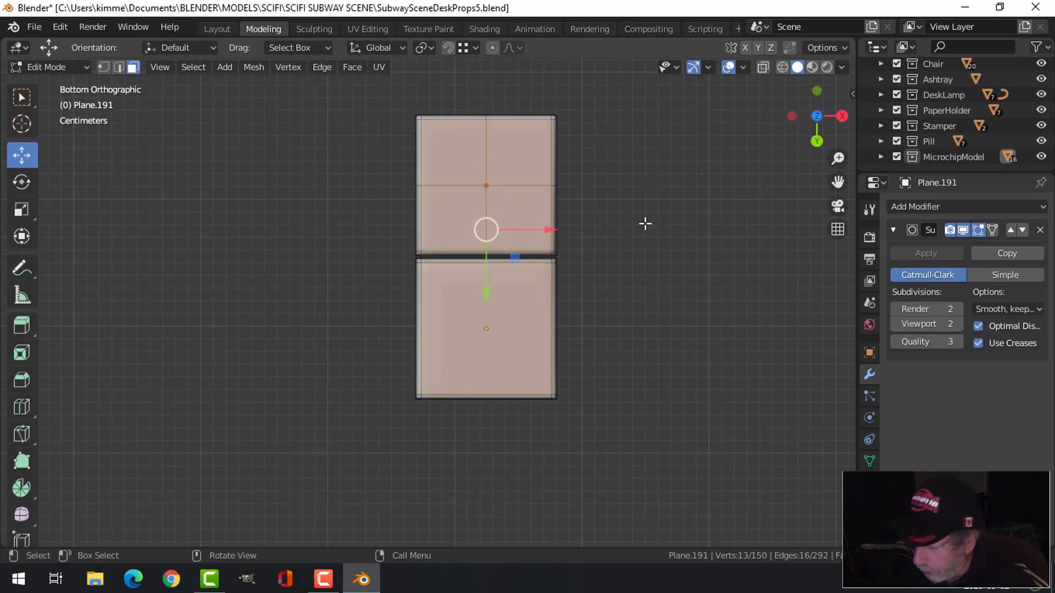
key("ctrl+KP_Add")
Move the selected underside faces down 0.044494 m along Z and delete them
scroll(663, 221, "down", 3)
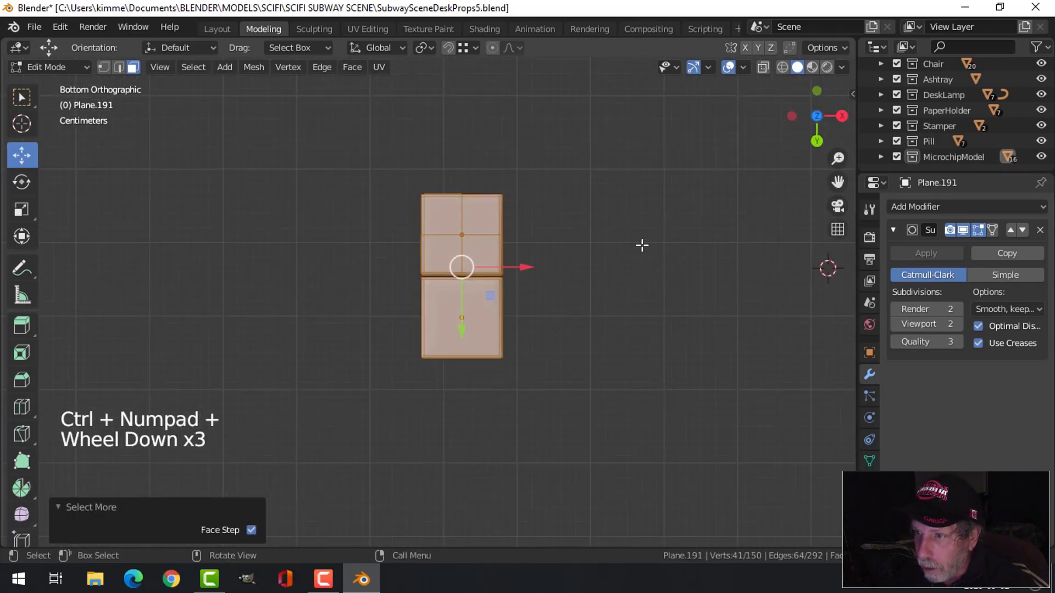
middle_click_drag(642, 246, 404, 326)
scroll(497, 424, "up", 3)
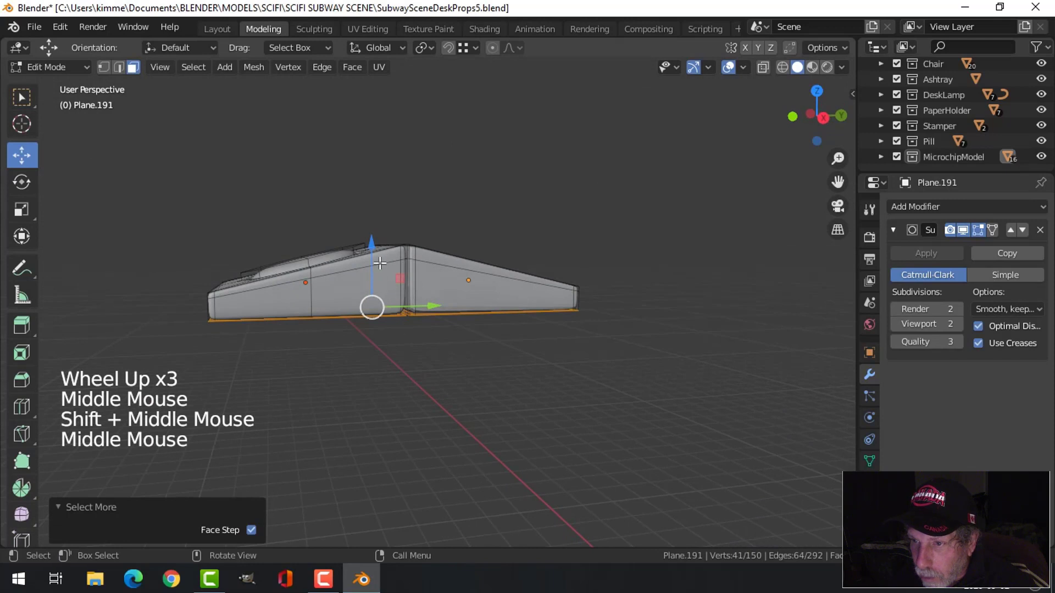
left_click_drag(372, 246, 366, 316)
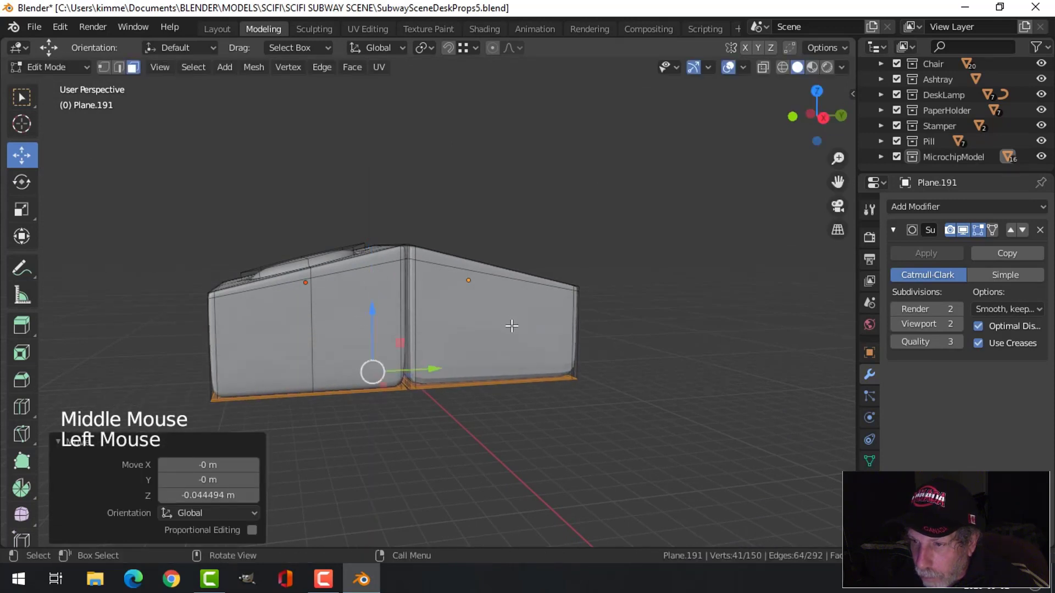
key("x")
left_click(507, 325)
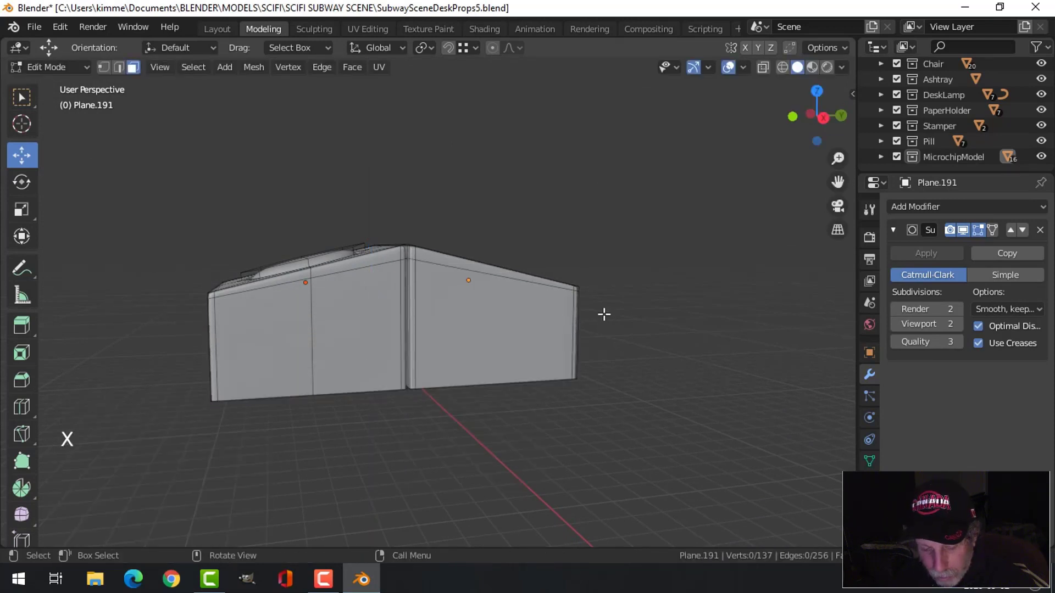
Return to Object Mode, reveal all hidden objects and clear the selection
key("Tab")
key("alt+h")
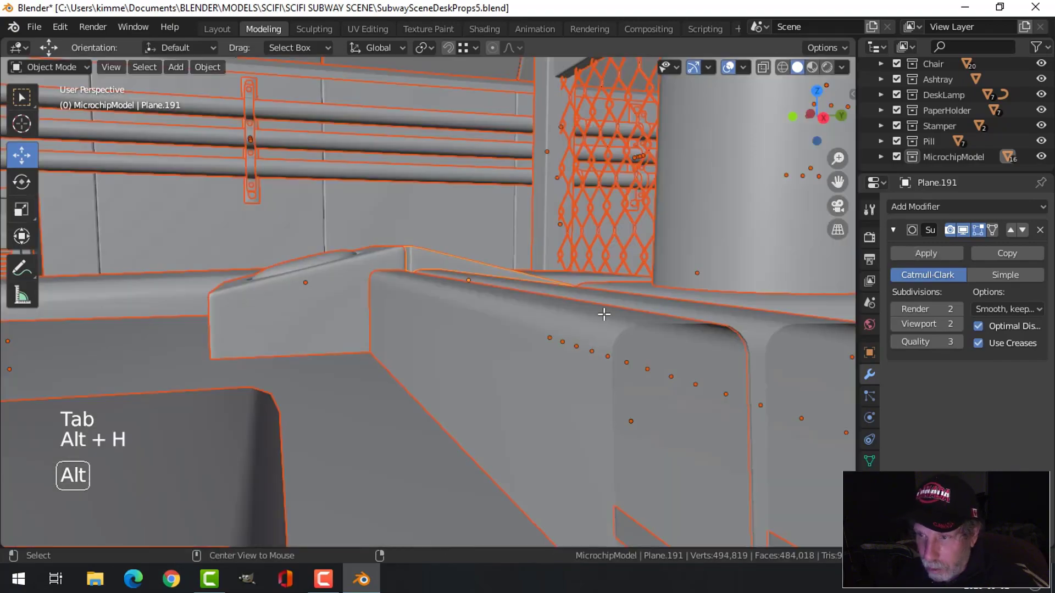
key("alt+a")
Examine how the latch sits over the trim and against the suitcase from several angles
scroll(390, 302, "down", 3)
middle_click_drag(390, 301, 420, 325)
scroll(480, 337, "down", 3)
middle_click_drag(480, 337, 472, 302)
scroll(501, 355, "down", 4)
scroll(456, 357, "up", 6)
scroll(447, 368, "down", 3)
scroll(473, 302, "down", 2)
middle_click_drag(456, 345, 418, 339)
scroll(419, 338, "up", 7)
middle_click_drag(417, 339, 425, 391)
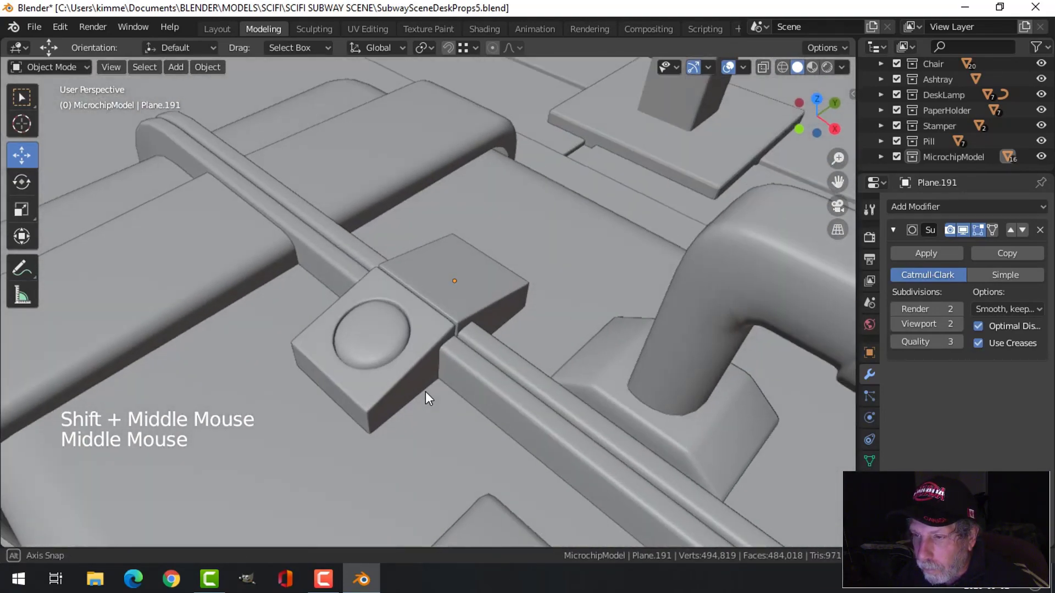
scroll(481, 324, "down", 5)
scroll(482, 324, "down", 4)
middle_click_drag(399, 345, 399, 246)
scroll(472, 338, "down", 3)
scroll(473, 330, "up", 10)
scroll(529, 306, "up", 3)
Lower the edge loop below the top bevel of the plain latch half along Z to soften its upper edge
left_click(401, 245)
key("Tab")
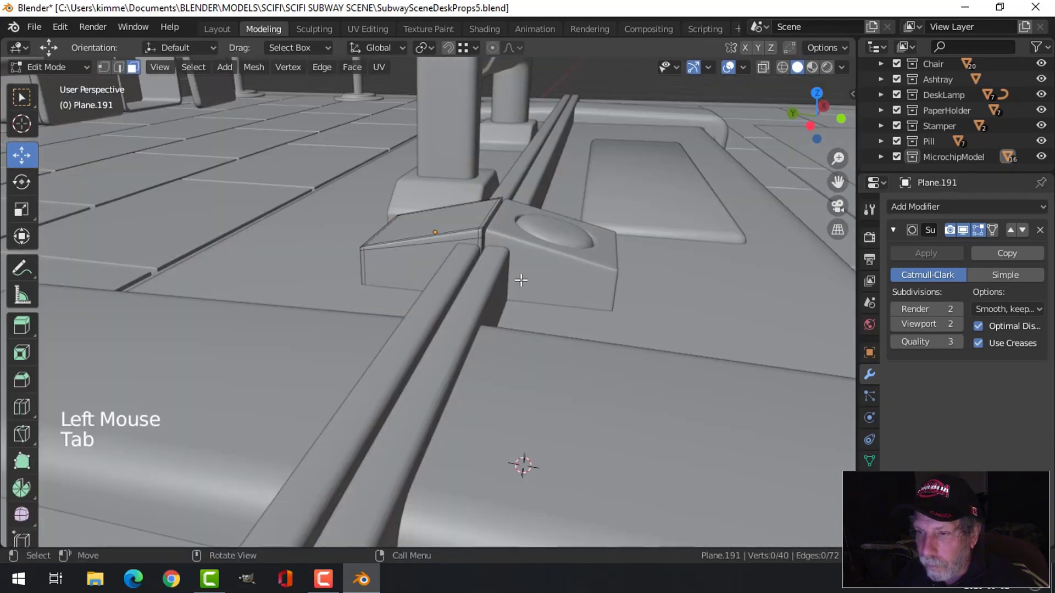
scroll(518, 278, "up", 3)
middle_click_drag(519, 278, 429, 269)
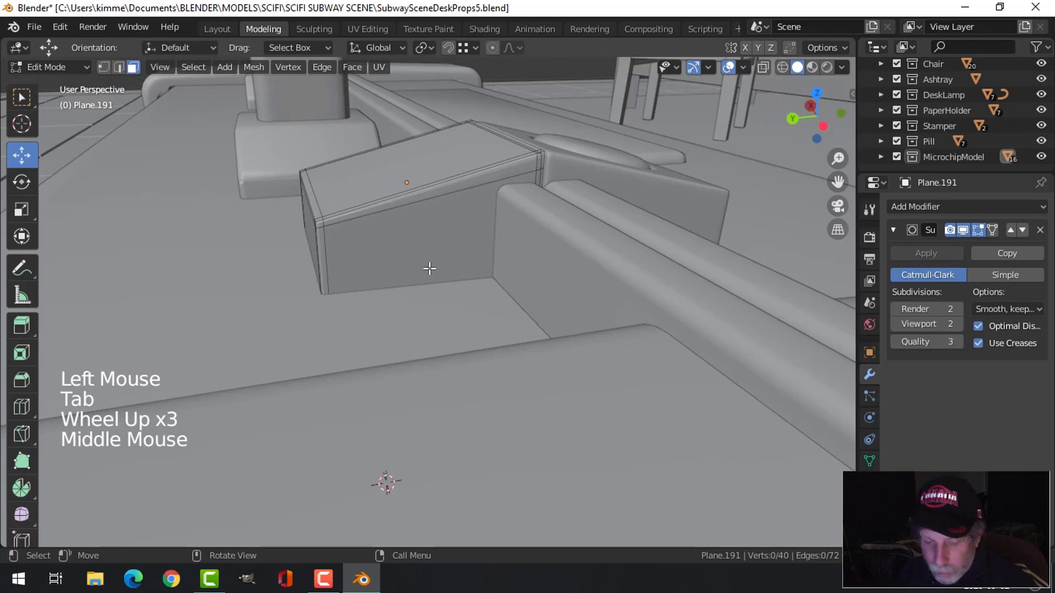
key("2")
left_click(361, 216, "alt+shift")
middle_click_drag(360, 215, 374, 272)
left_click_drag(391, 112, 395, 131)
key("Tab")
middle_click_drag(484, 180, 416, 243)
key("alt+a")
scroll(388, 220, "down", 2)
left_click(400, 234)
right_click(400, 234)
key("alt+a")
Move the edge loop below the top bevel of the button latch half down 0.013906 m along Z
left_click(589, 262)
key("Tab")
middle_click_drag(590, 261, 587, 207)
left_click(587, 207, "alt+shift")
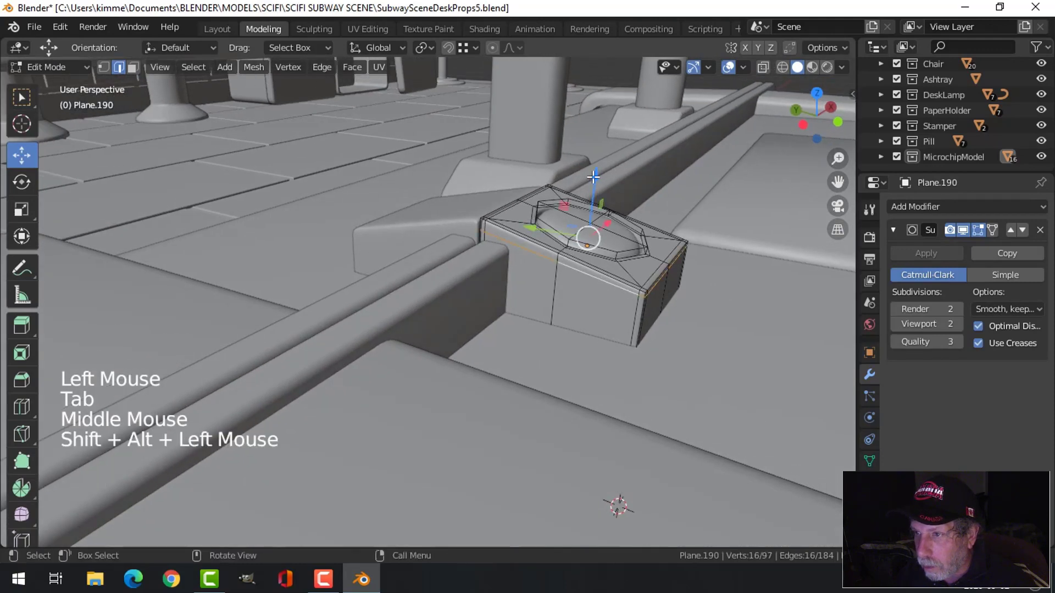
left_click_drag(594, 177, 593, 193)
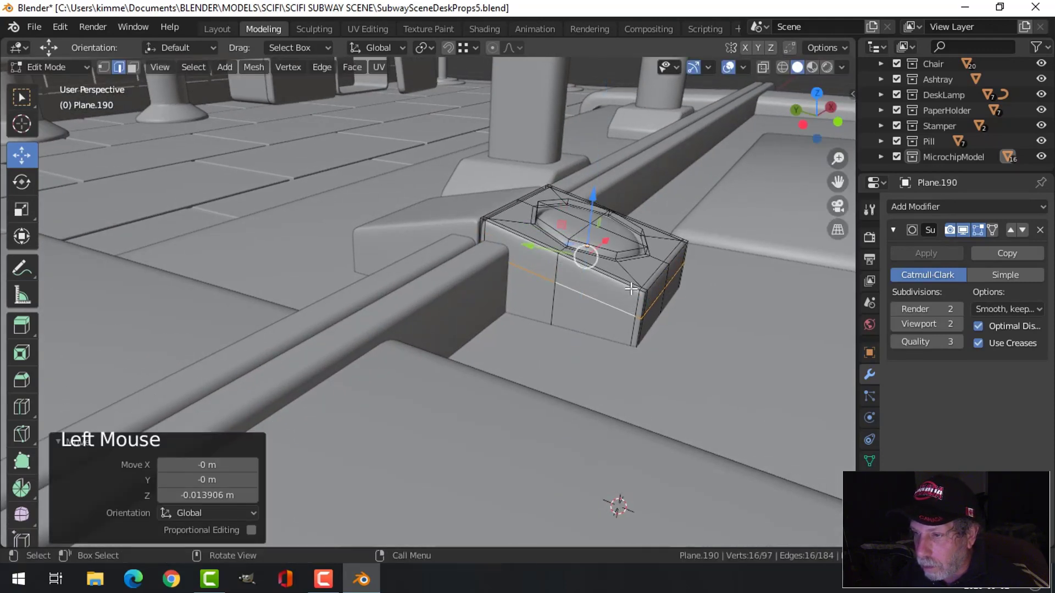
key("alt+a")
key("Tab")
key("alt+a")
Examine the finished latch halves on the suitcase beside the handle
scroll(641, 285, "down", 4)
middle_click_drag(640, 285, 469, 336)
scroll(459, 332, "down", 4)
scroll(469, 337, "up", 3)
left_click(478, 302)
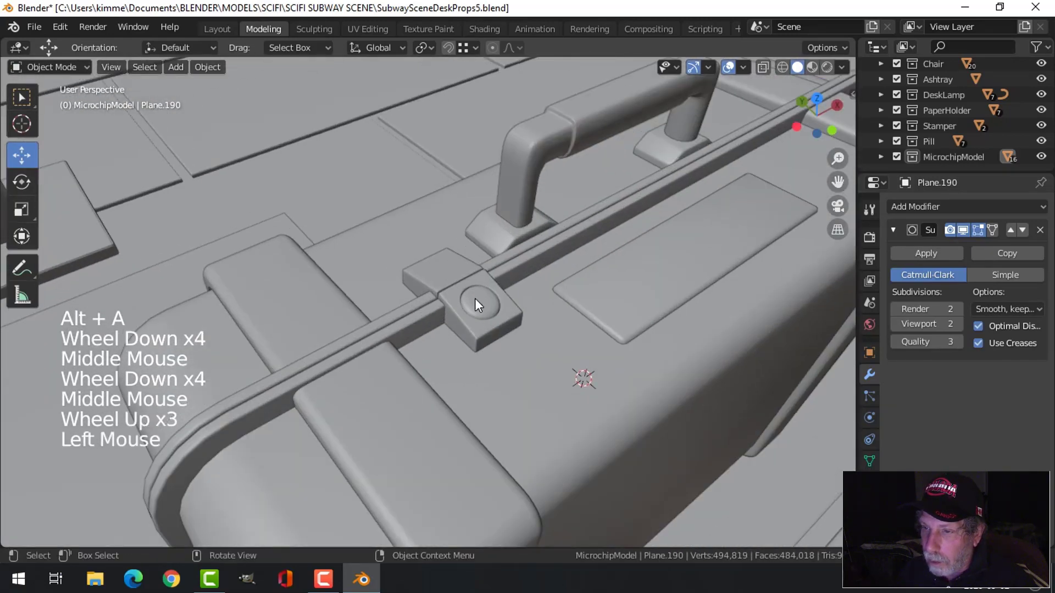
left_click(461, 274, "shift")
scroll(497, 318, "down", 2)
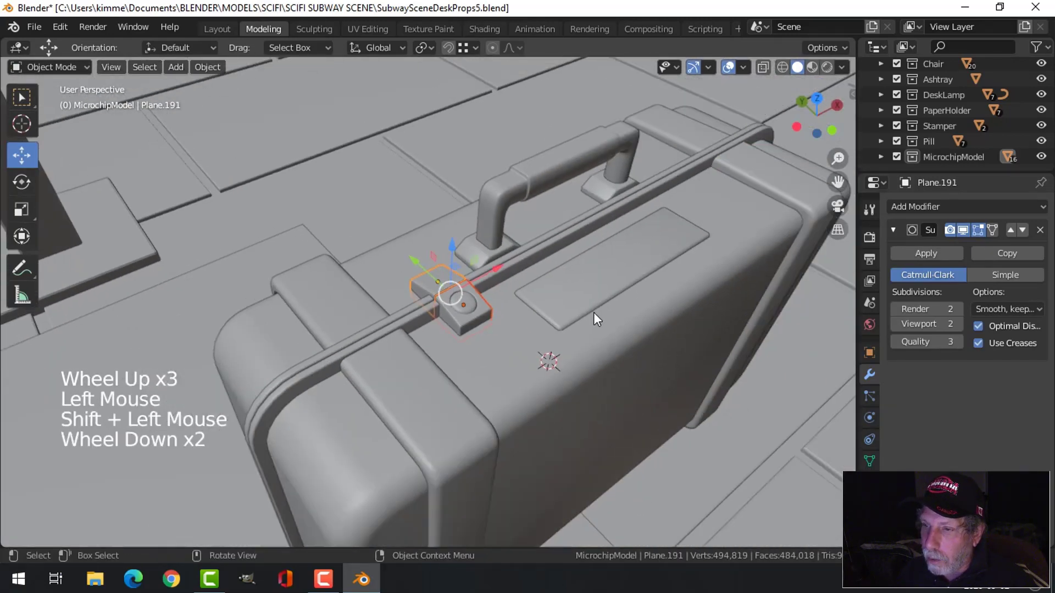
key("alt+a")
middle_click_drag(594, 312, 447, 324)
left_click(450, 275)
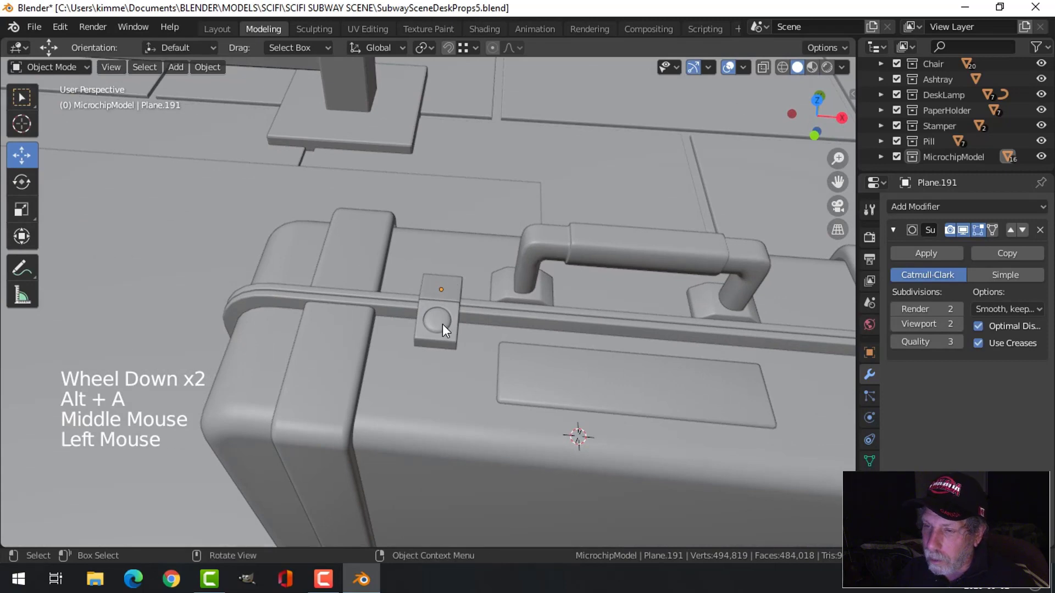
Duplicate both latch halves and move the copy along X to the opposite side of the suitcase handle
left_click(442, 325)
left_click(452, 288, "shift")
scroll(605, 313, "down", 4)
middle_click_drag(633, 323, 541, 326, "shift")
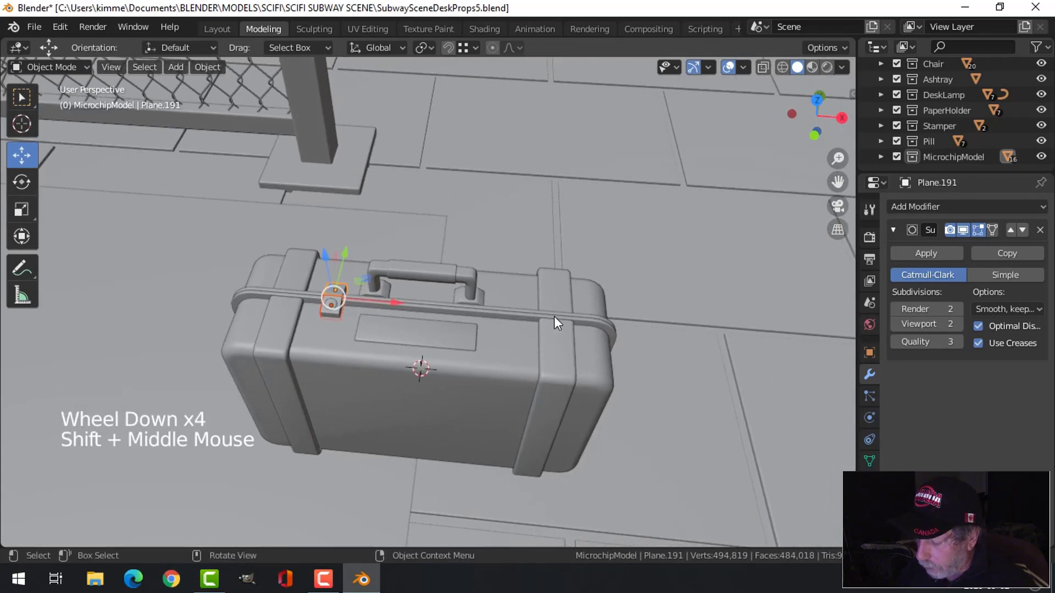
middle_click_drag(470, 335, 478, 372)
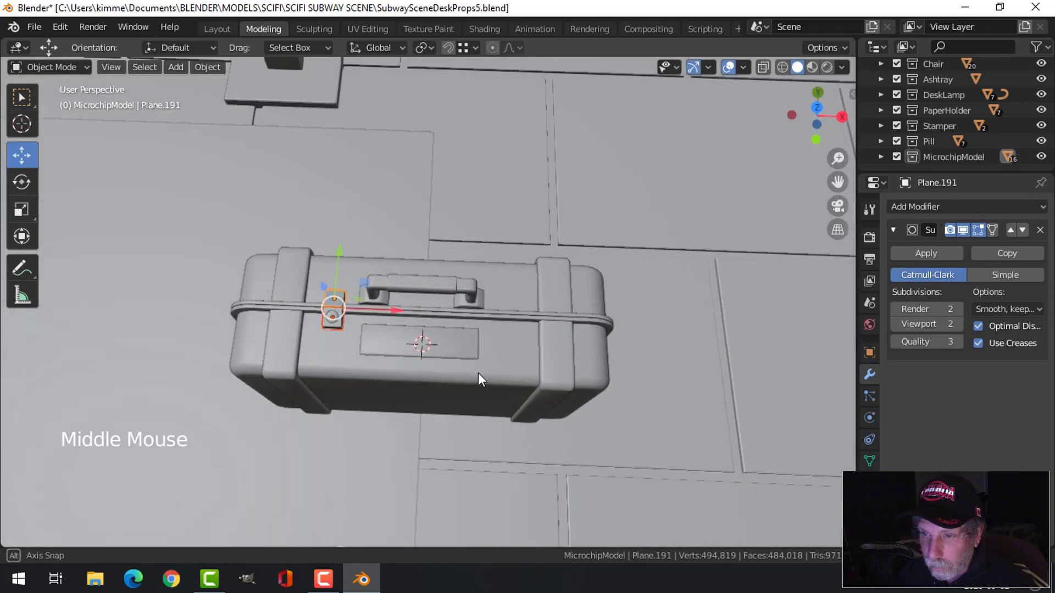
scroll(476, 378, "up", 2)
key("shift+d")
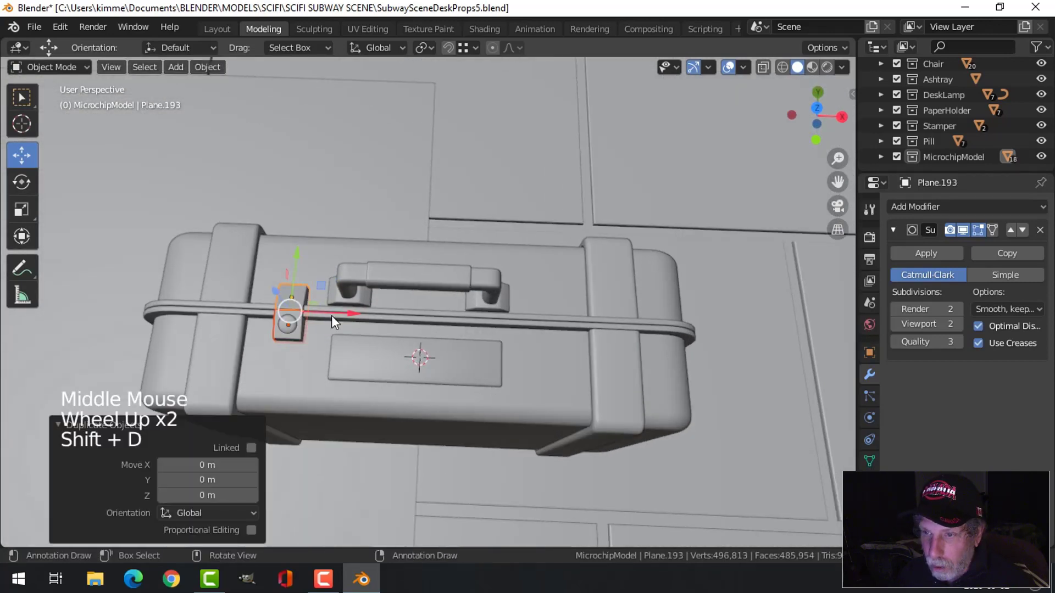
left_click_drag(347, 315, 620, 322)
key("alt+a")
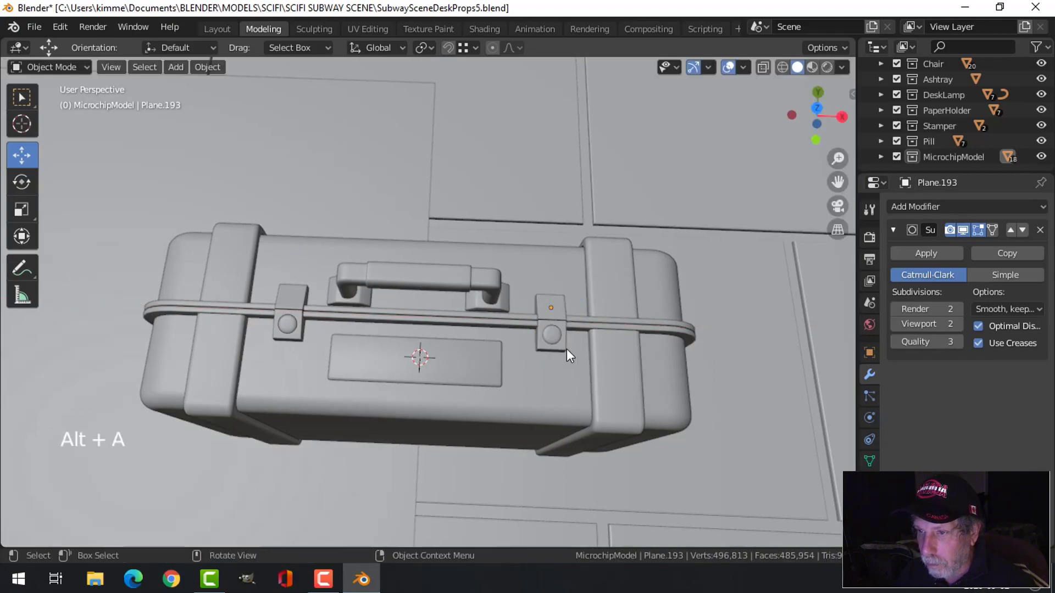
Examine the suitcase with its two latches from the end, the side and above
scroll(566, 348, "down", 5)
middle_click_drag(566, 349, 371, 357)
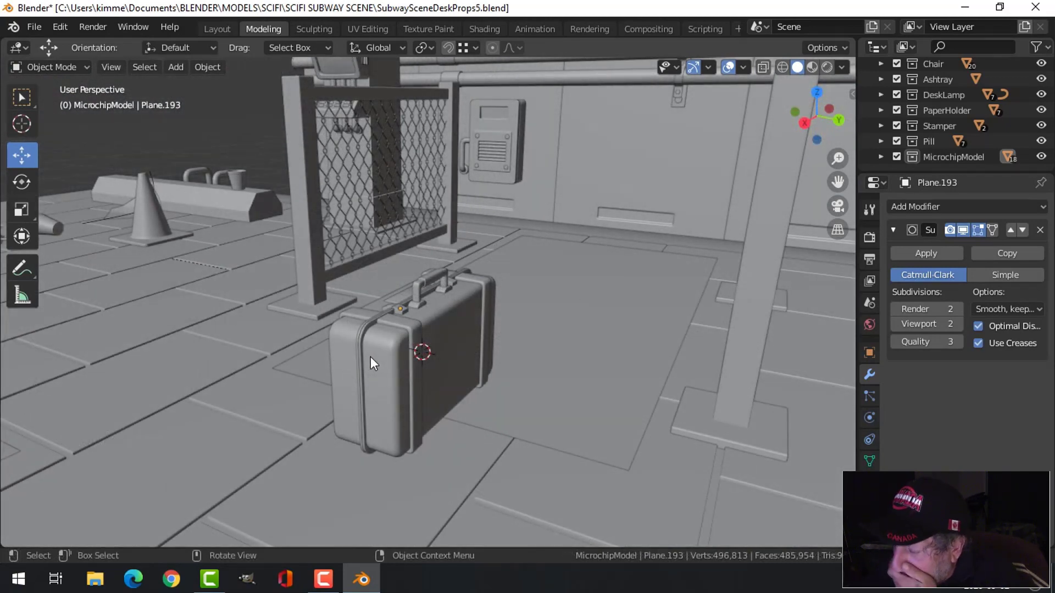
middle_click_drag(414, 433, 357, 385)
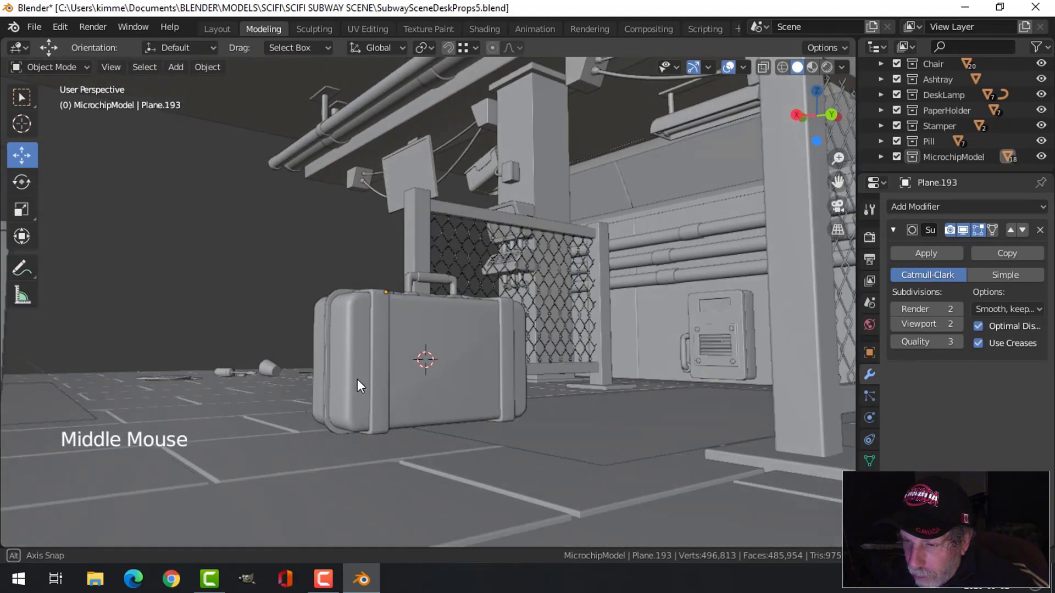
scroll(374, 427, "up", 3)
scroll(376, 427, "up", 1)
middle_click_drag(509, 415, 496, 357)
scroll(496, 357, "down", 1)
middle_click_drag(426, 339, 437, 364)
scroll(436, 364, "up", 2)
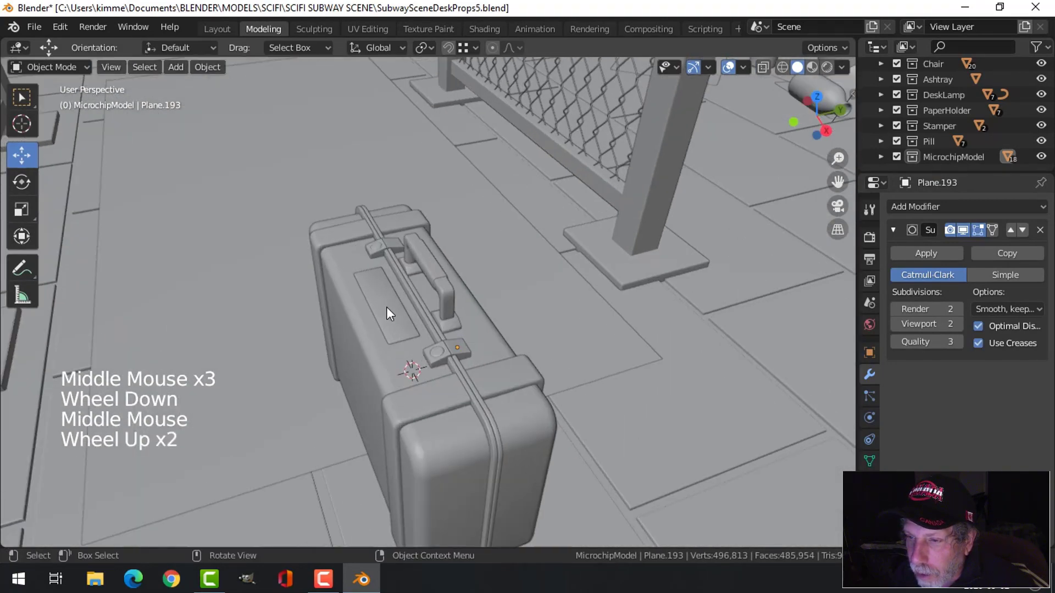
Move the suitcase's label plate, handle, latches, straps, trim and shell into a new collection named Luggage
left_click(387, 307)
left_click(433, 261, "shift")
scroll(483, 350, "up", 3)
left_click(495, 347, "shift")
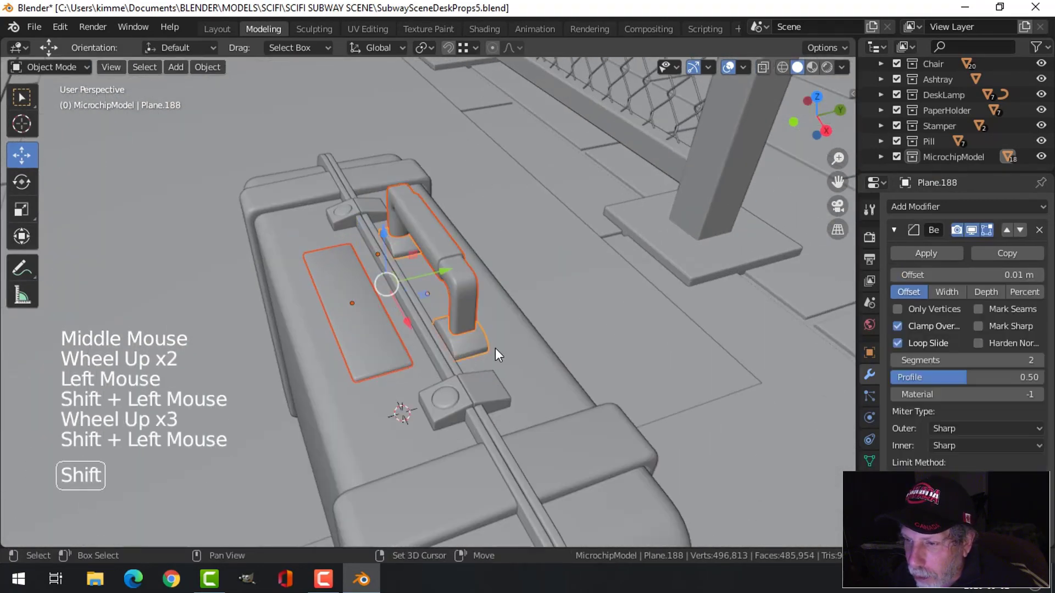
left_click(517, 379, "shift")
left_click(496, 397, "shift")
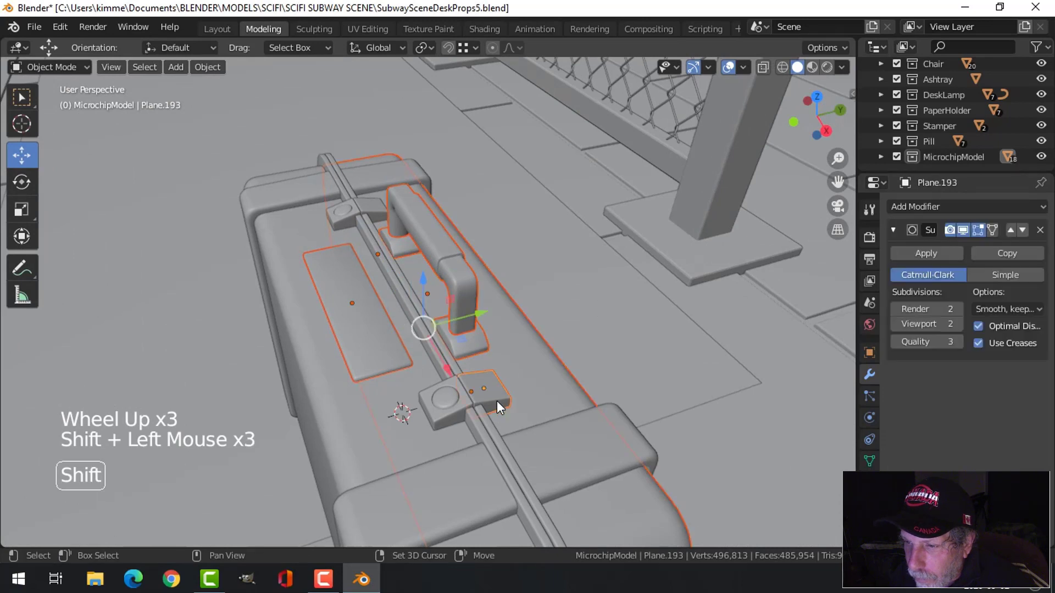
left_click(345, 213, "shift")
left_click(368, 210, "shift")
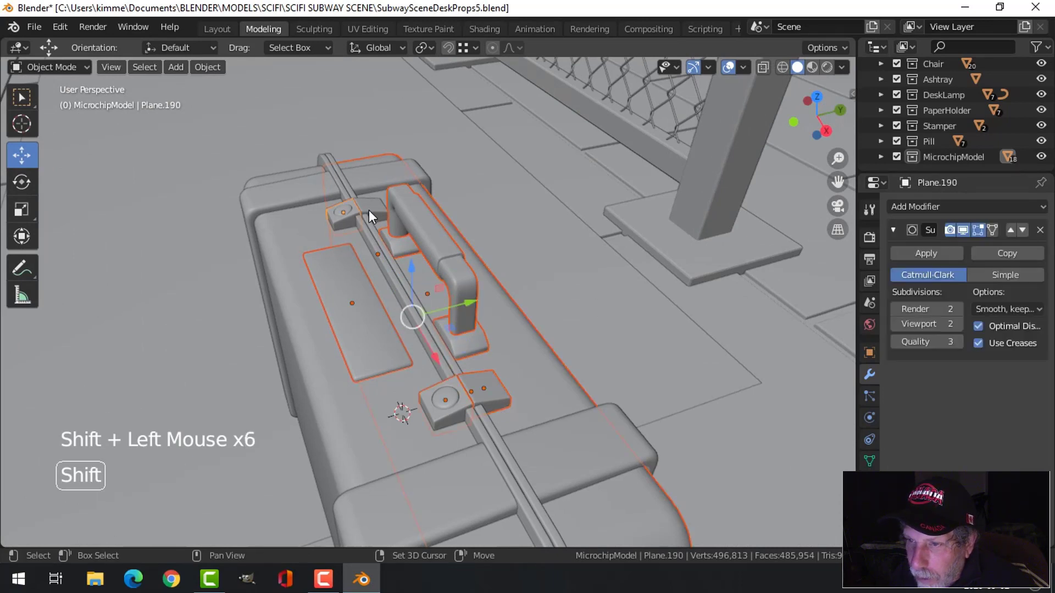
left_click(606, 454, "shift")
left_click(296, 319, "shift")
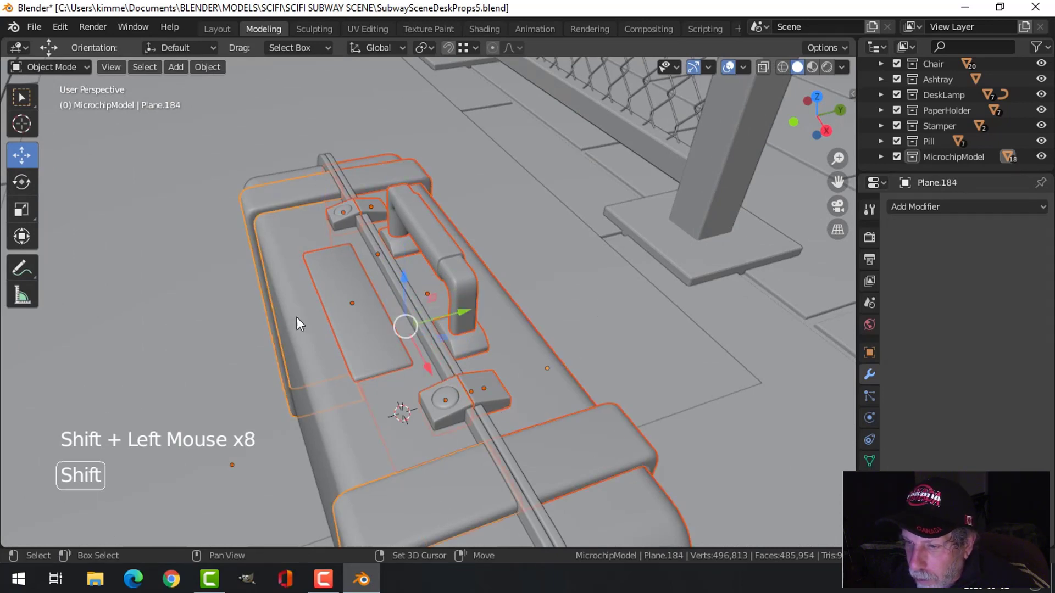
left_click(523, 477, "shift")
left_click(486, 438, "shift")
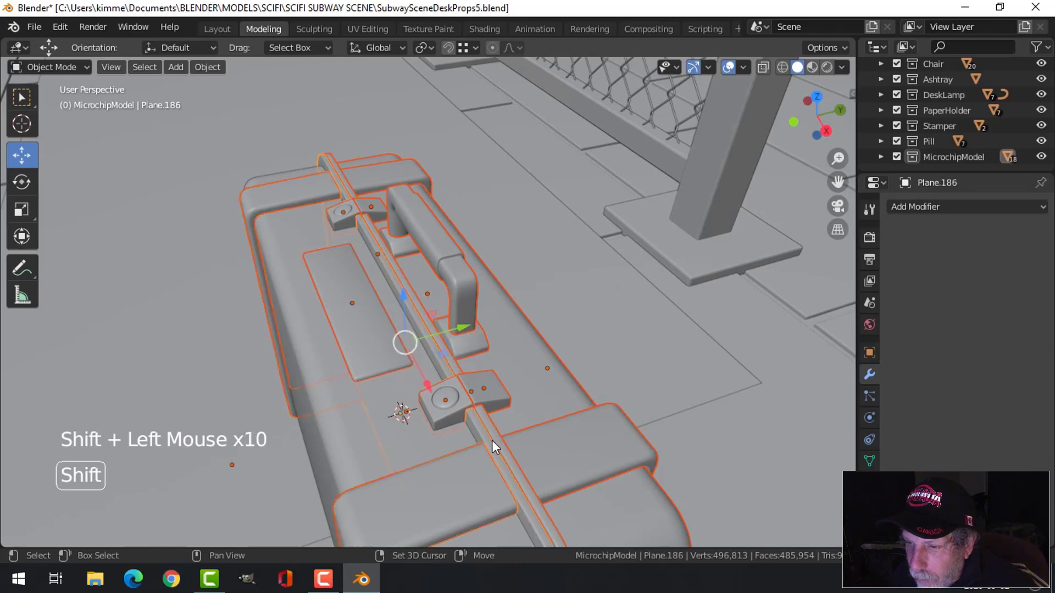
right_click(538, 446)
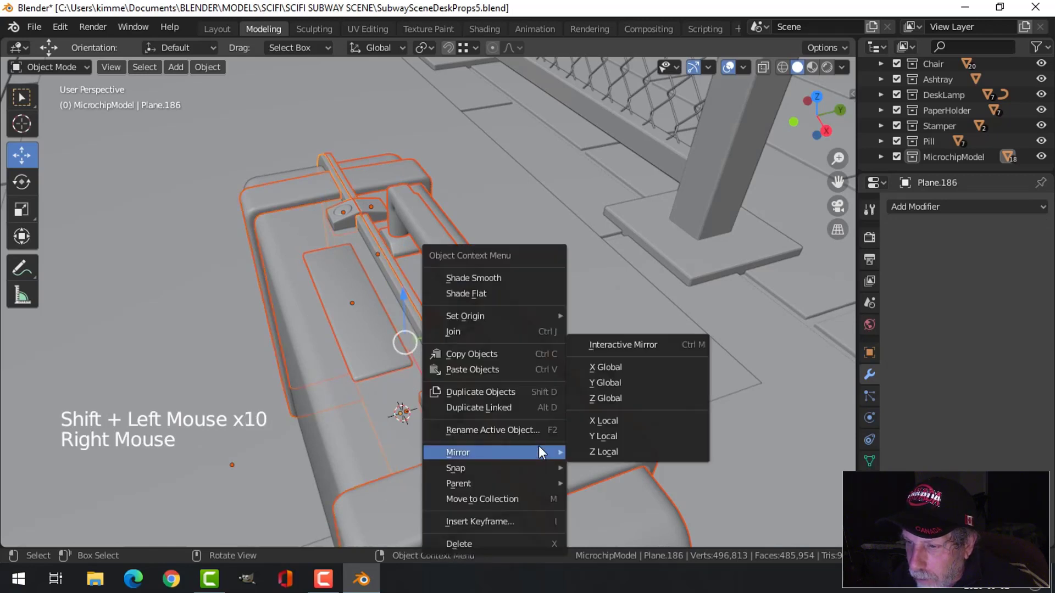
left_click(482, 498)
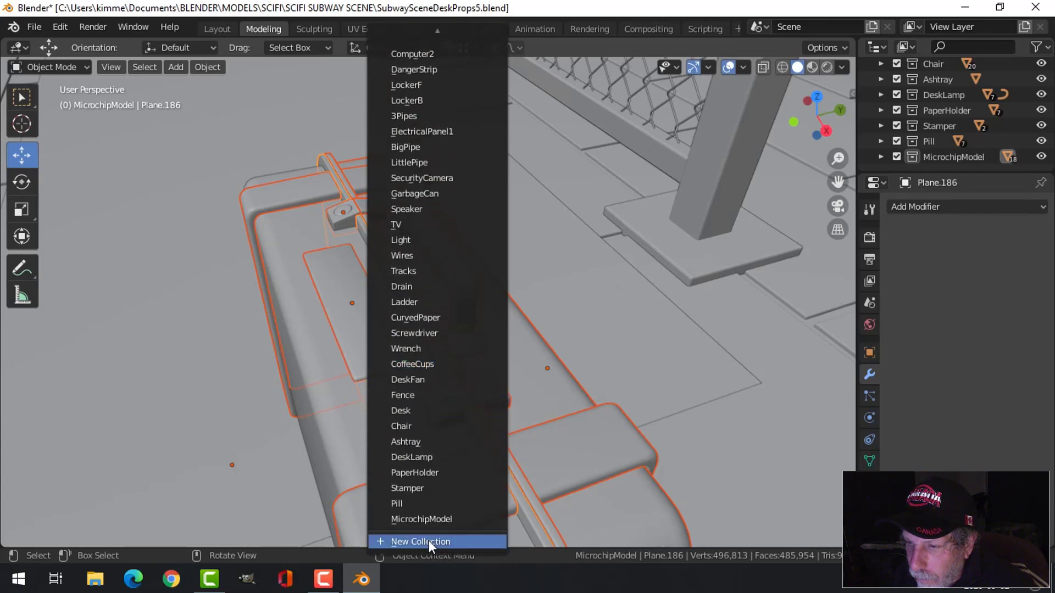
left_click(429, 541)
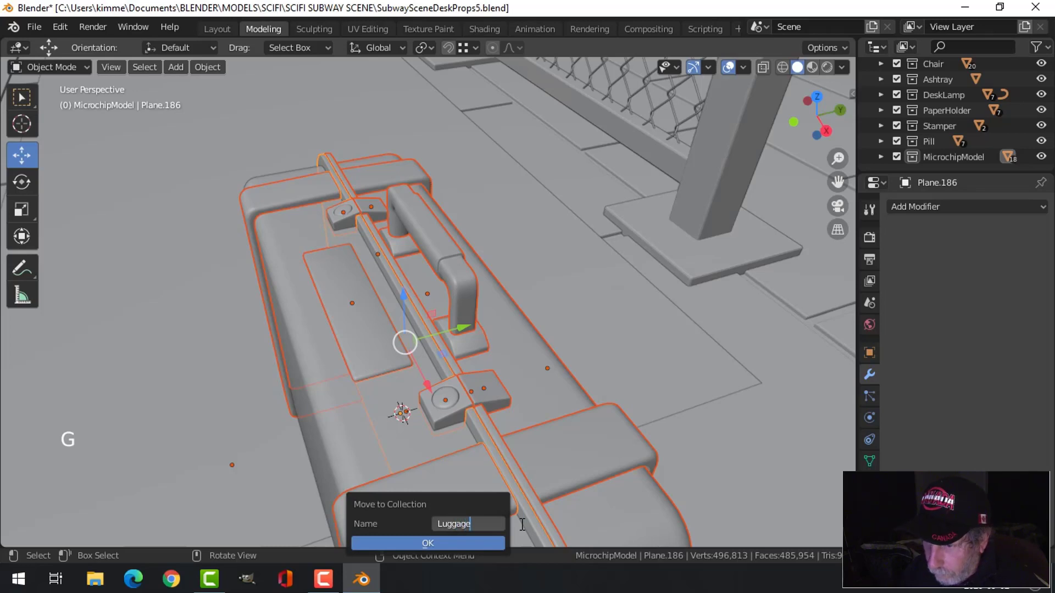
left_click(496, 542)
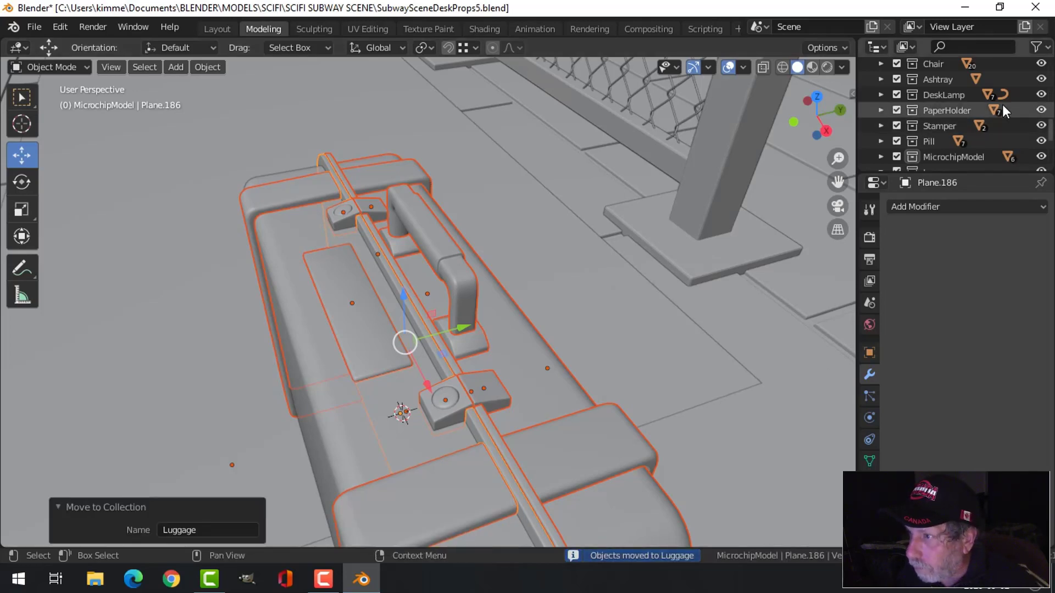
Collapse the Luggage collection and exclude it from the view layer to expose any leftover suitcase part
scroll(970, 149, "down", 5)
scroll(903, 94, "up", 2)
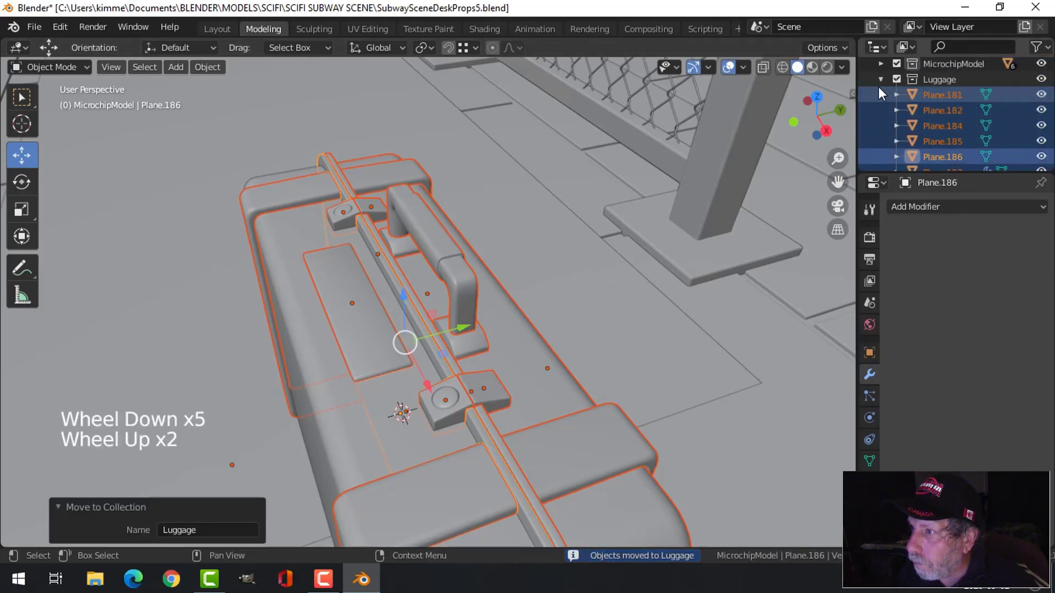
left_click(879, 78)
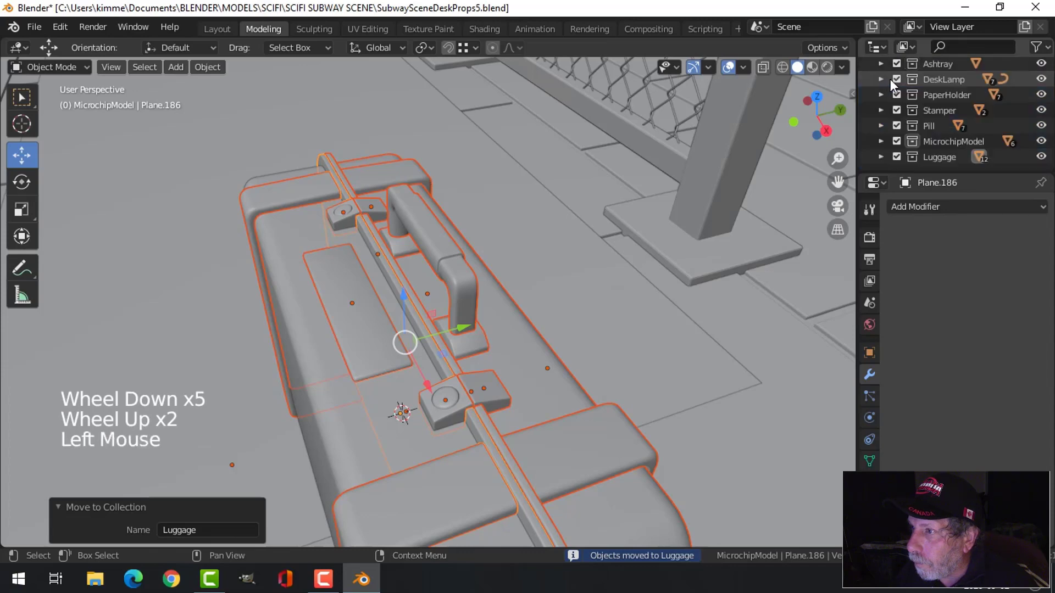
left_click(896, 157)
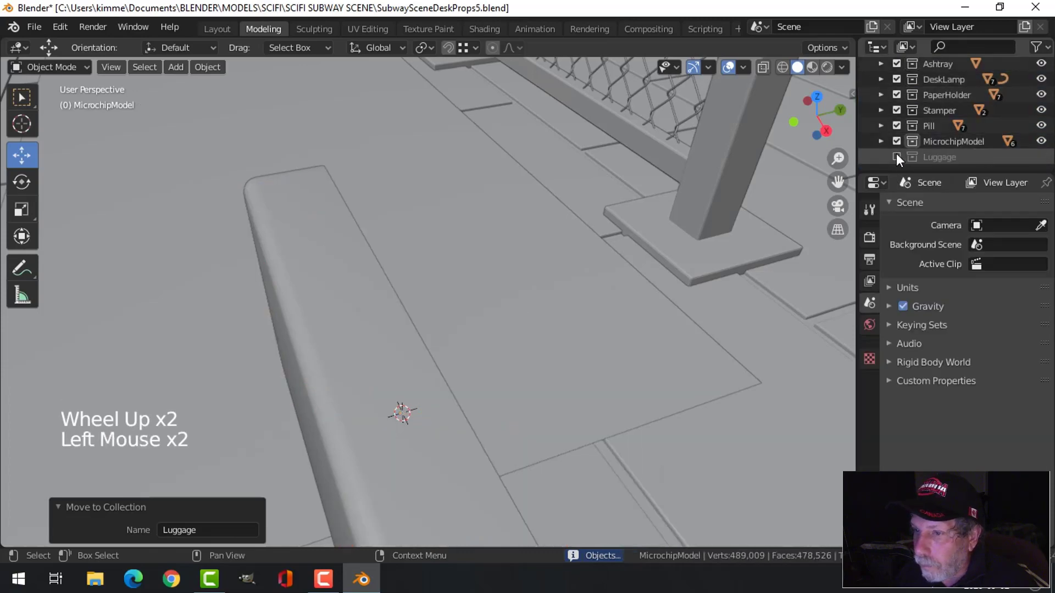
Move the leftover suitcase shell half into the Luggage collection and include that collection in the view layer again
left_click(358, 277)
scroll(359, 279, "down", 4)
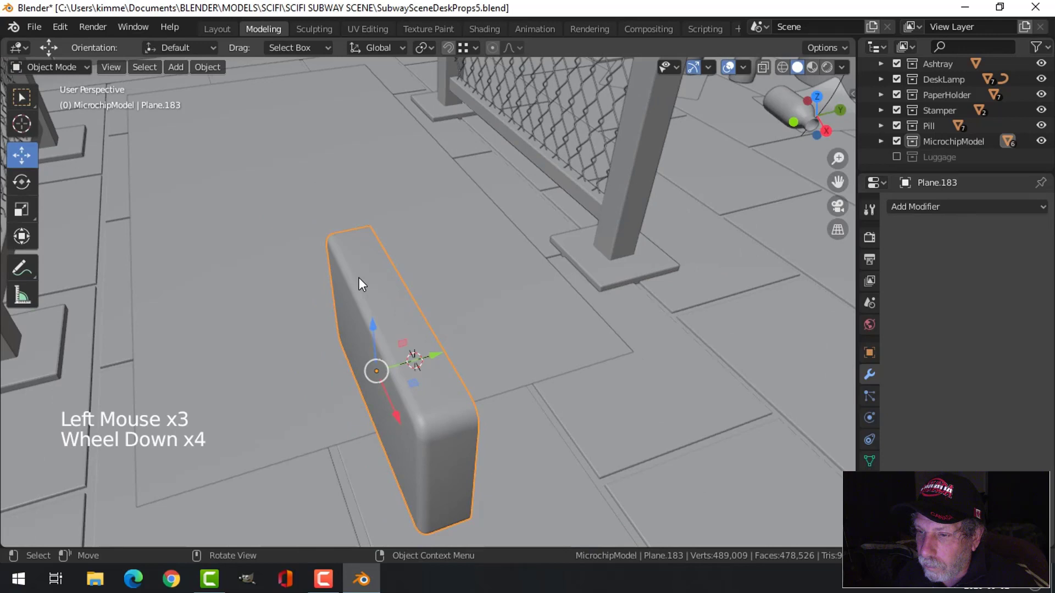
right_click(400, 293)
left_click(387, 292)
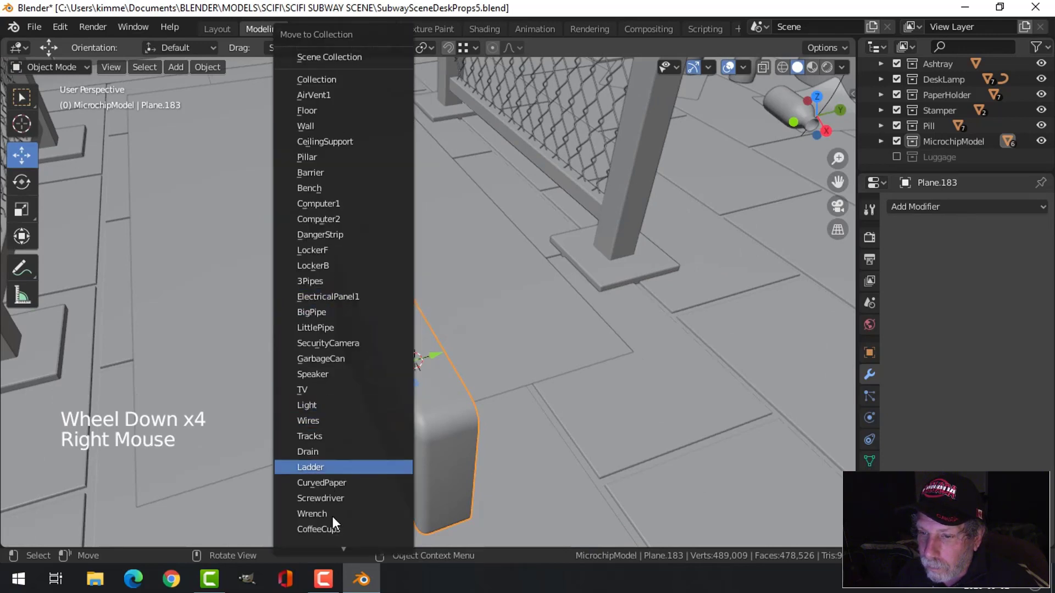
mouse_move(339, 556)
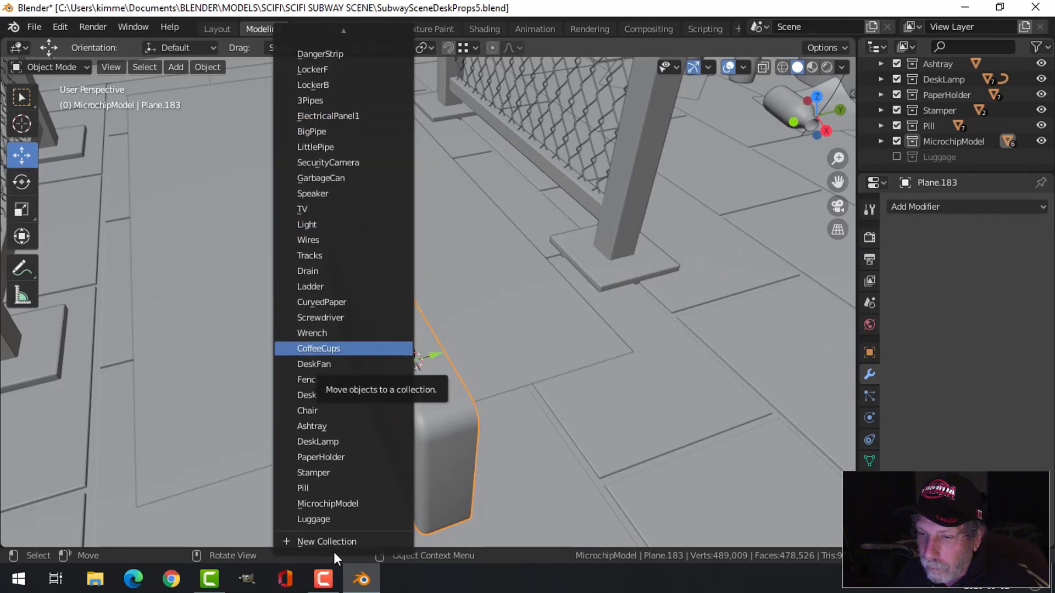
left_click(311, 519)
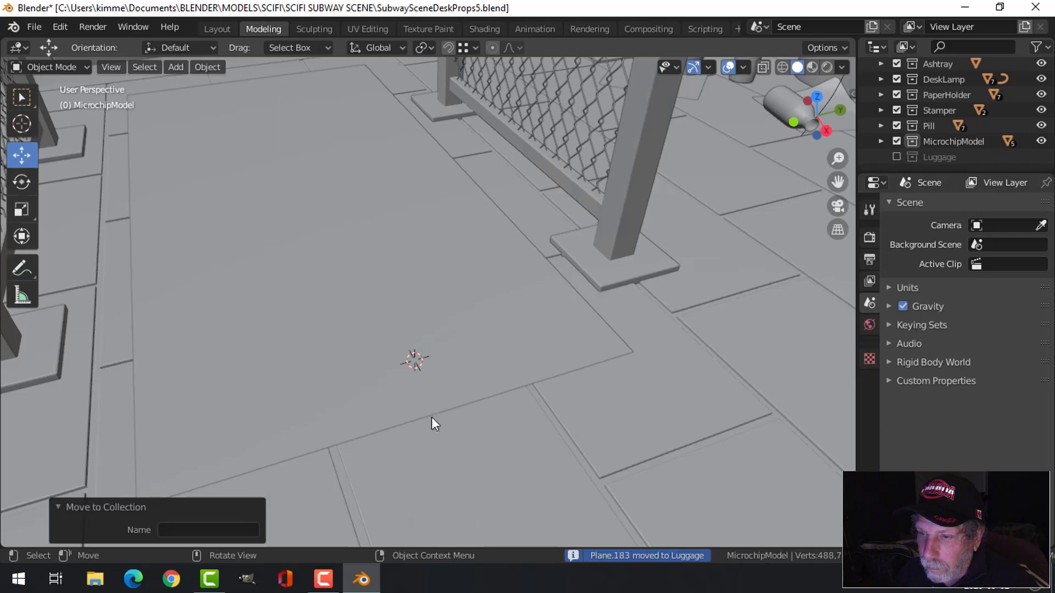
left_click(896, 157)
Select all objects of the Luggage collection and raise the suitcase 0.39794 m along Z
double_click(935, 158)
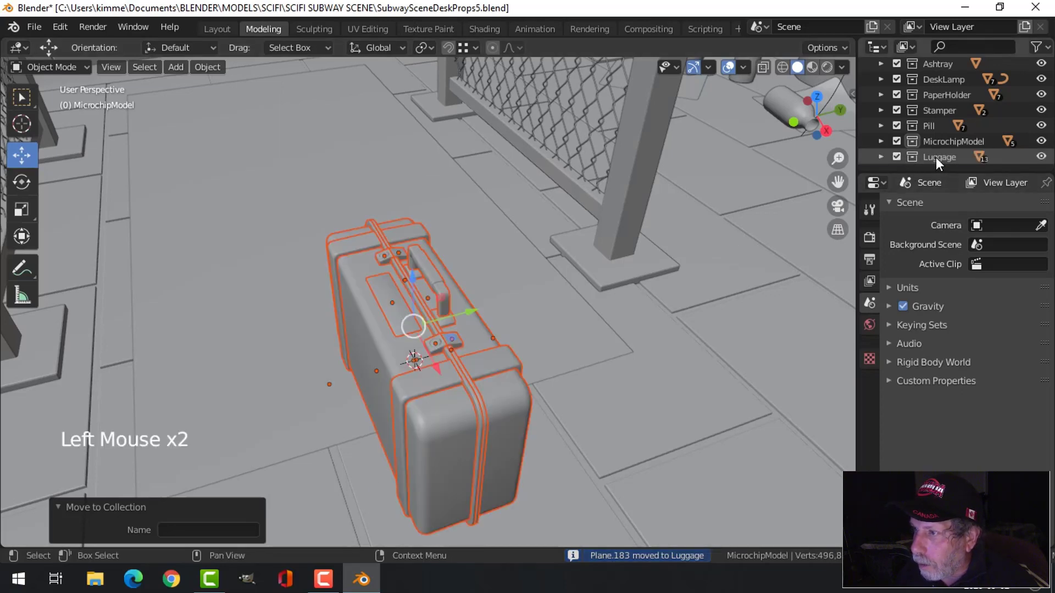
right_click(935, 157)
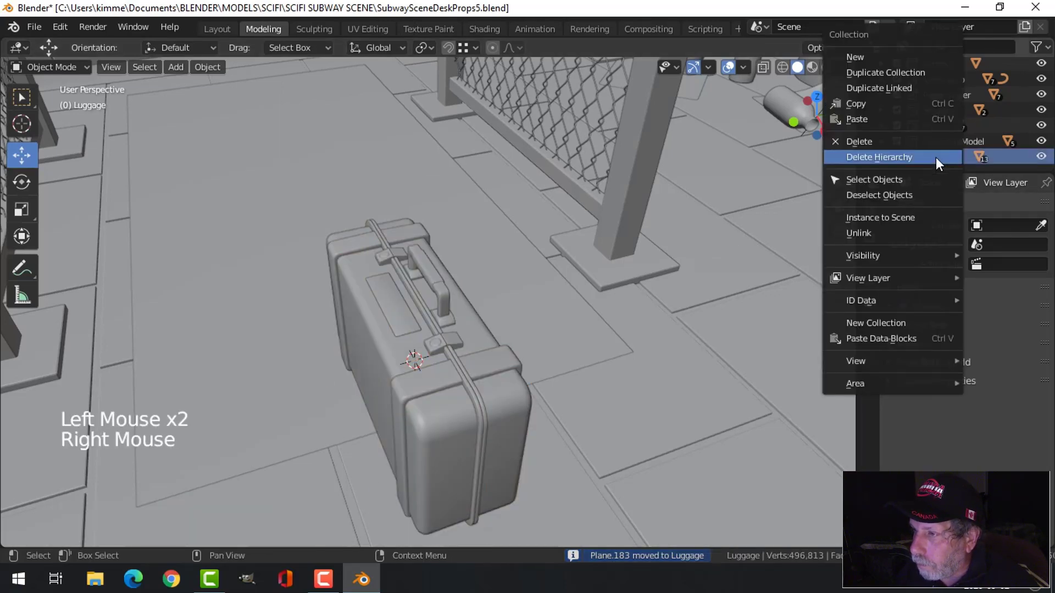
left_click(902, 179)
middle_click_drag(334, 361, 406, 295)
left_click(422, 266)
left_click_drag(422, 266, 422, 209)
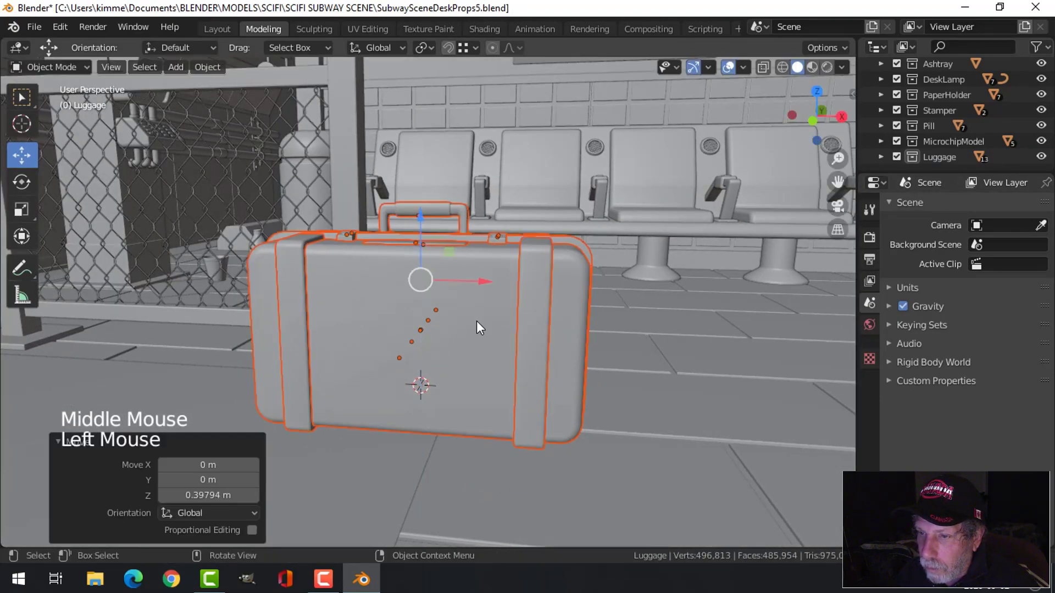
Hide everything except the suitcase, show its underside and deselect all parts
mouse_move(476, 321)
middle_mouse_down()
mouse_move(474, 258)
mouse_move(479, 318)
middle_mouse_up()
key("shift+h")
middle_click_drag(434, 388, 443, 269)
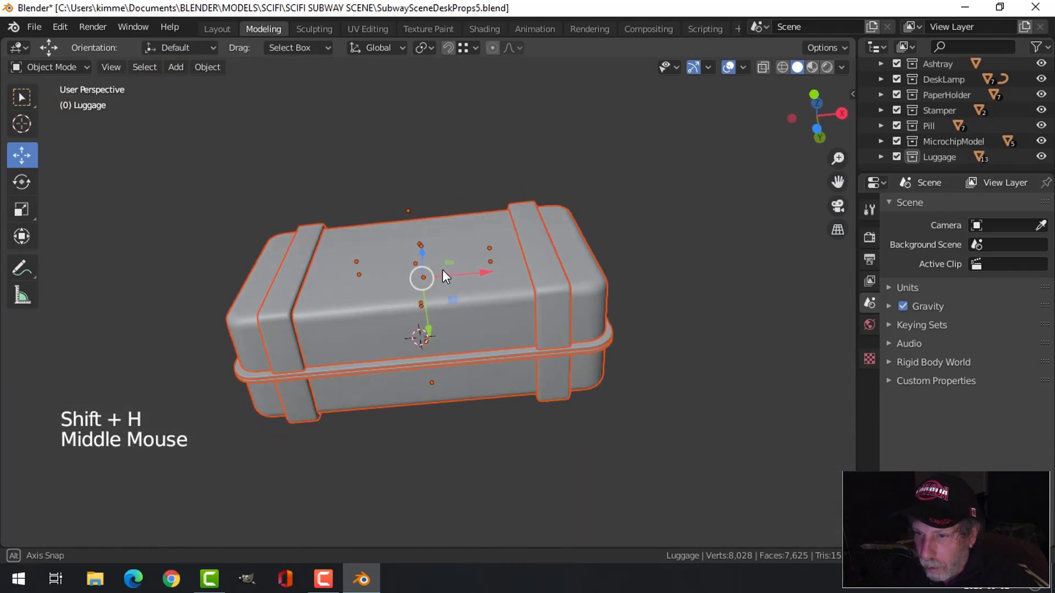
key("Tab")
middle_click_drag(316, 372, 341, 331)
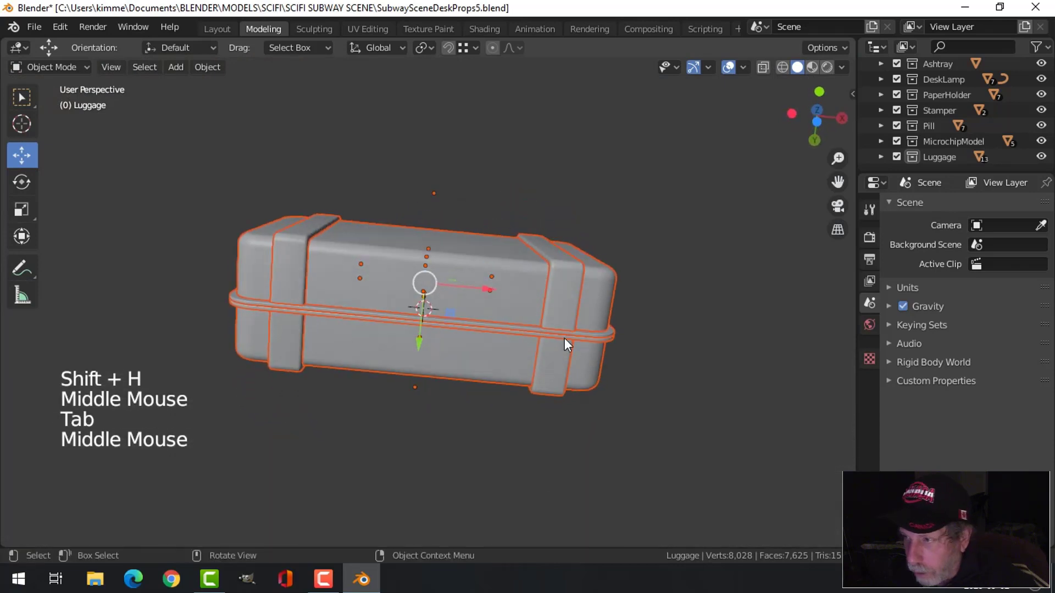
key("alt+a")
middle_click_drag(725, 343, 286, 251)
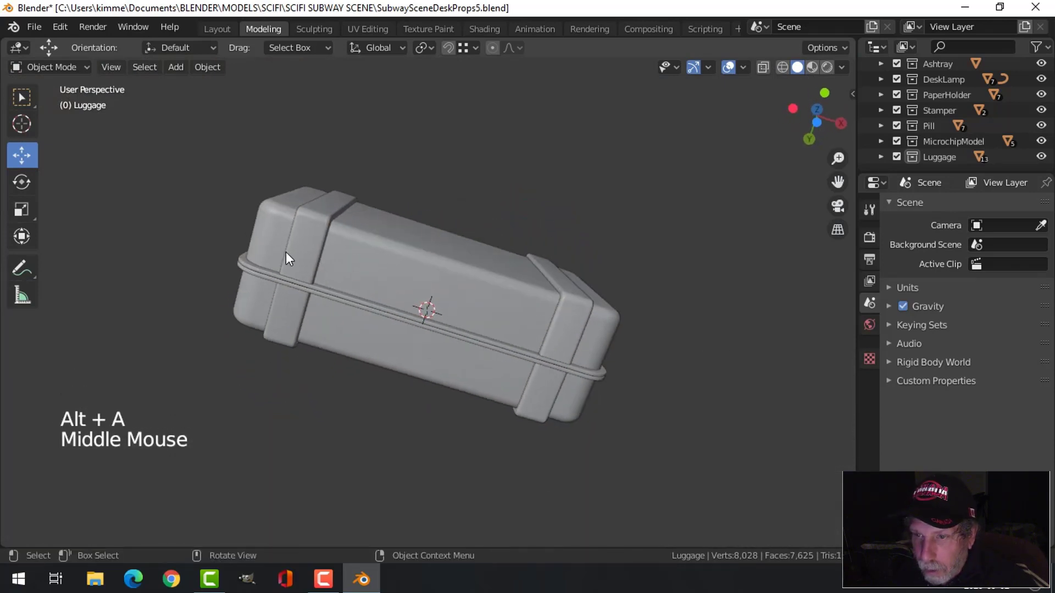
Snap the 3D cursor to an edge on the underside of one shell half, between its corner and the strap
left_click(314, 271)
key("Tab")
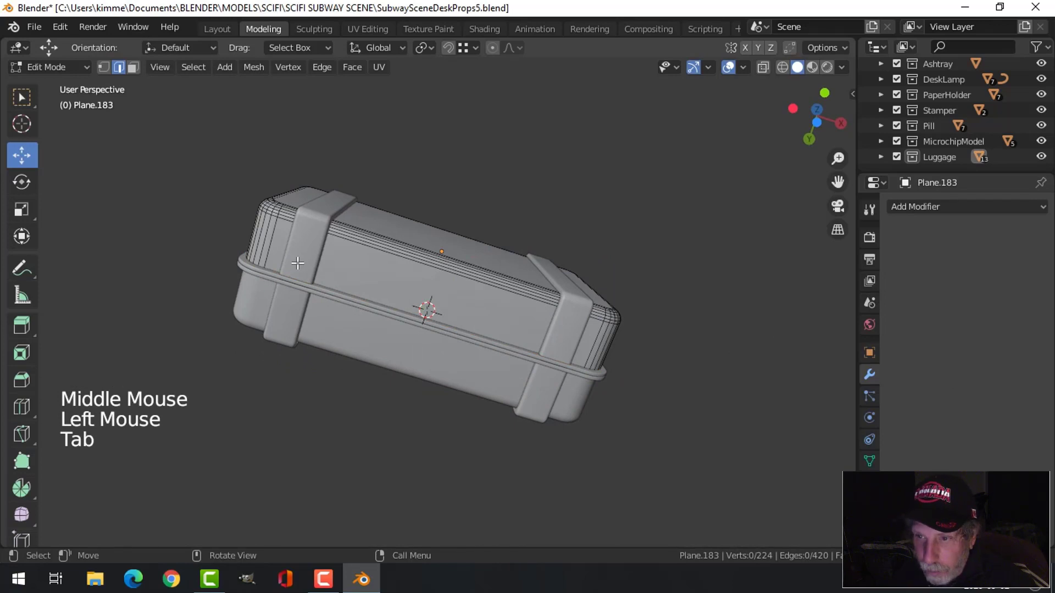
key("2")
left_click(276, 243)
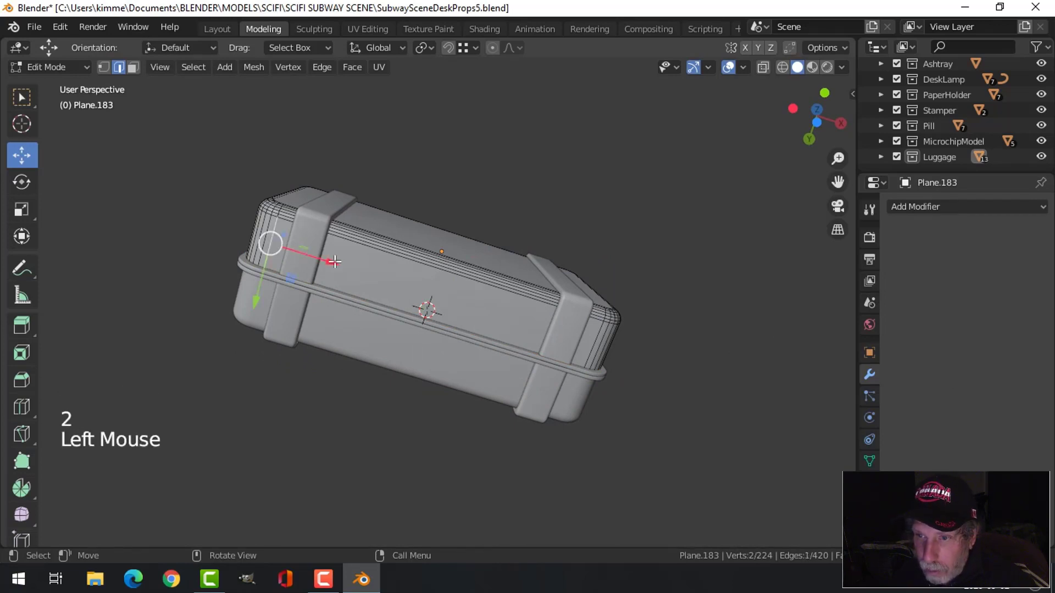
key("shift+s")
left_click(342, 351)
key("alt+a")
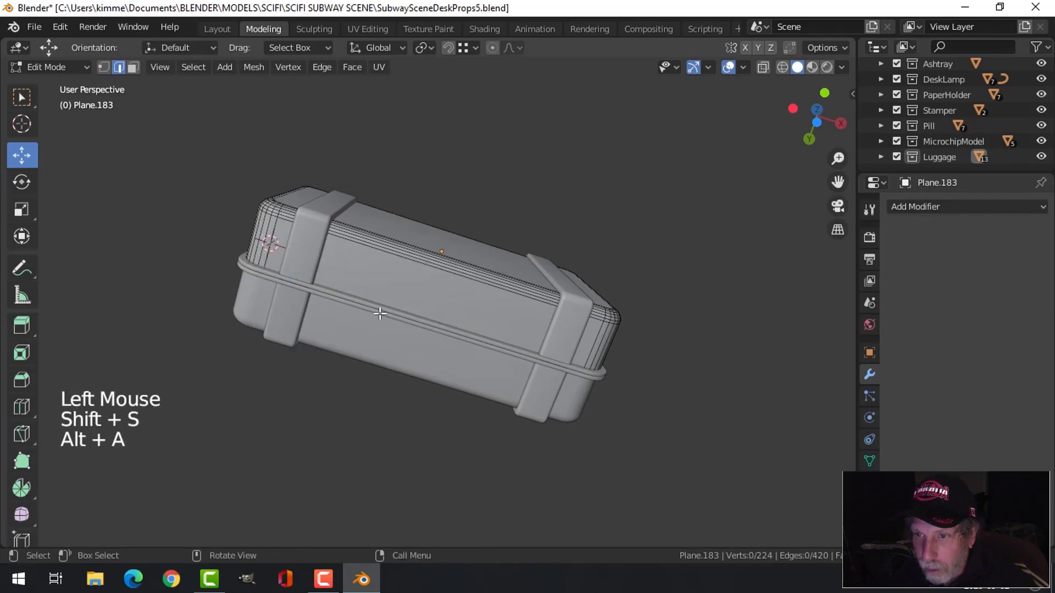
Add a 12-sided mesh cylinder without end caps at the 3D cursor on the suitcase's underside
key("Tab")
key("shift+a")
mouse_move(337, 247)
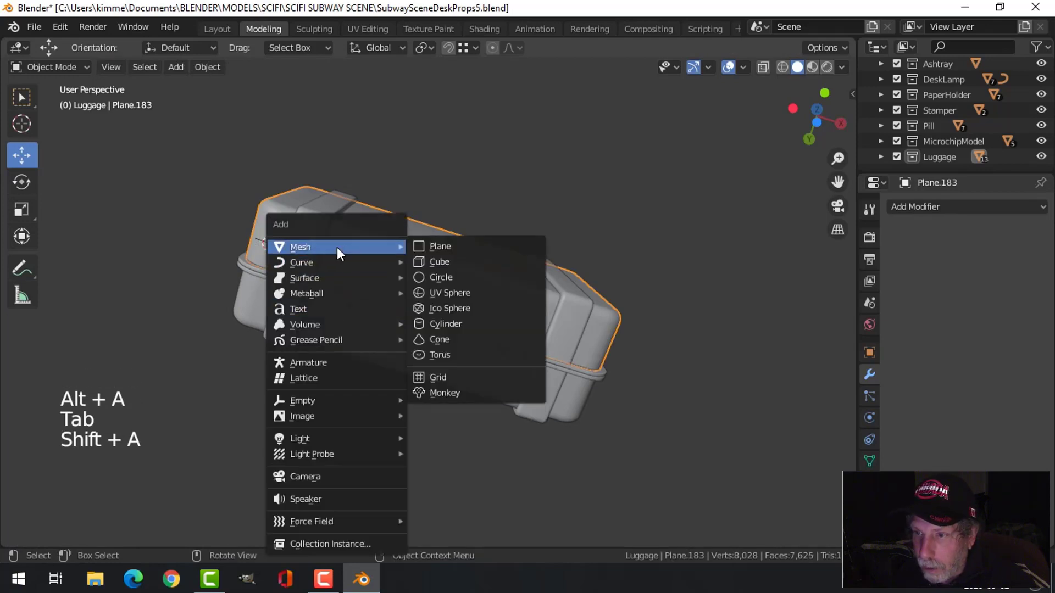
left_click(449, 324)
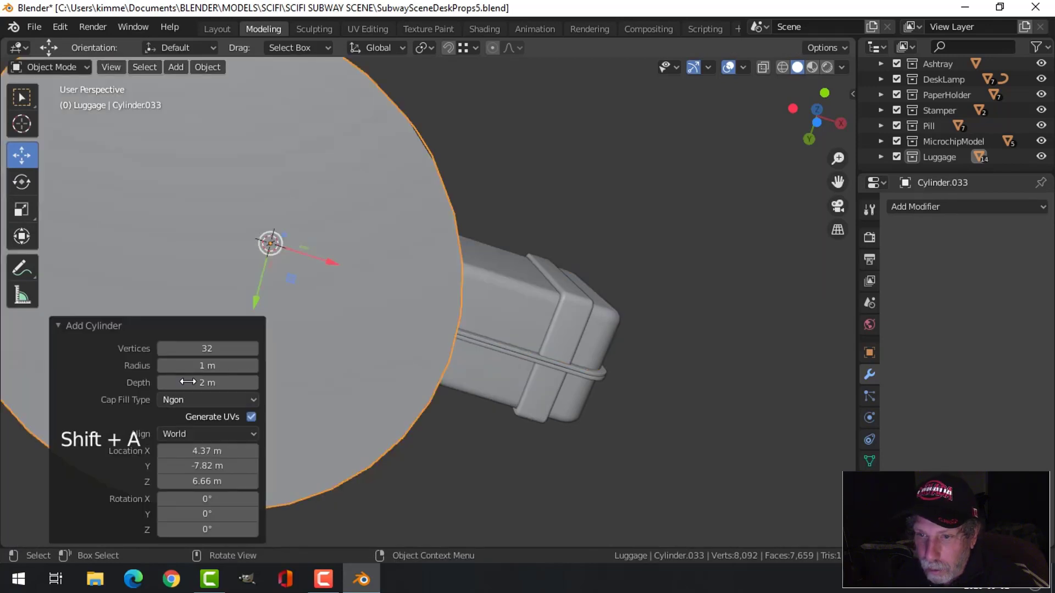
left_click(236, 349)
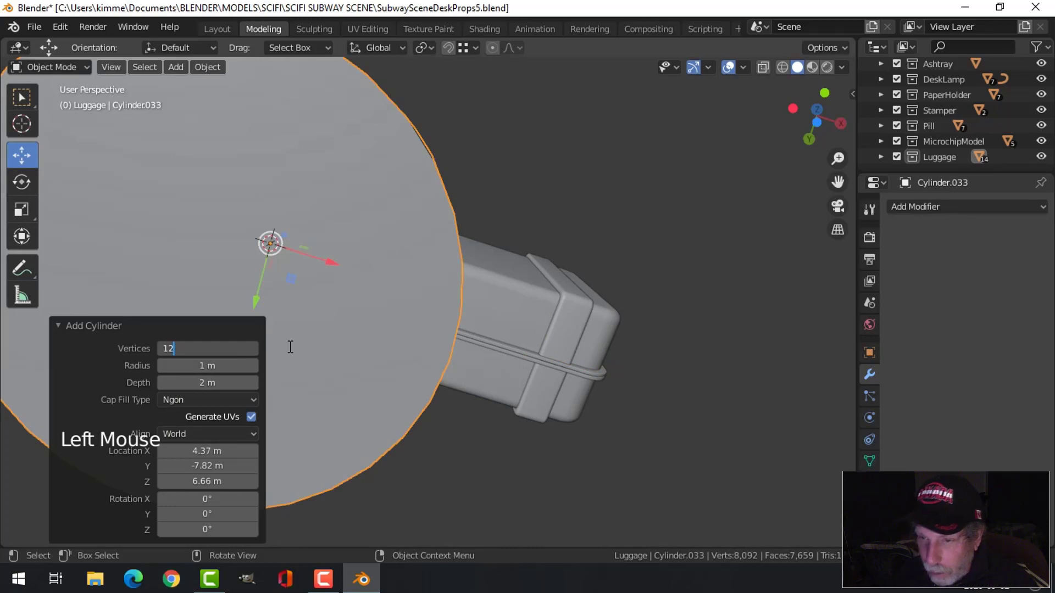
left_click(177, 400)
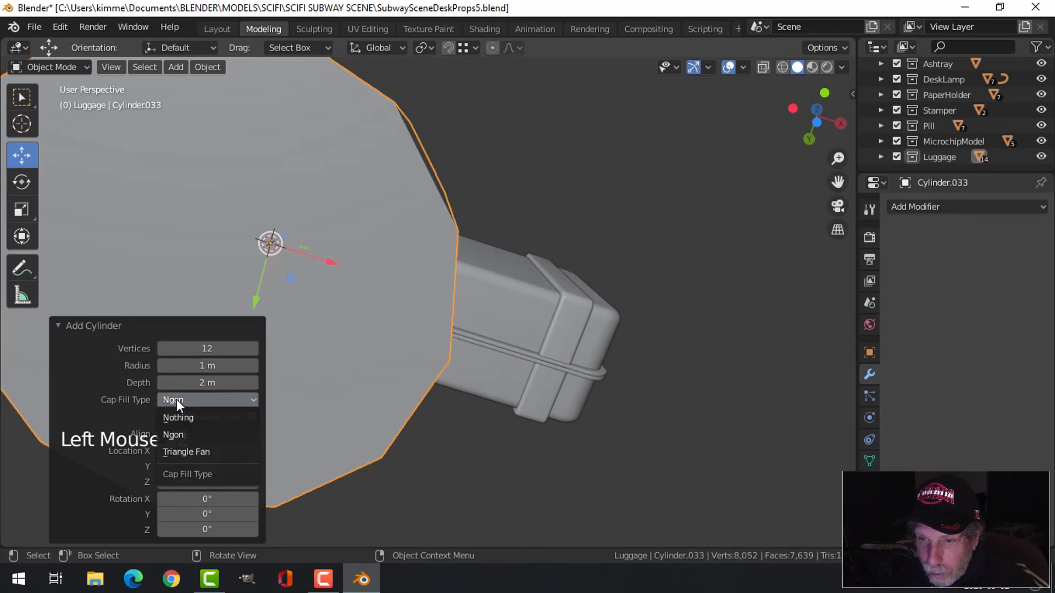
left_click(180, 414)
Scale the cylinder's mesh uniformly to 0.063 so it is small enough for a suitcase foot
middle_click_drag(355, 314, 620, 289)
key("Tab")
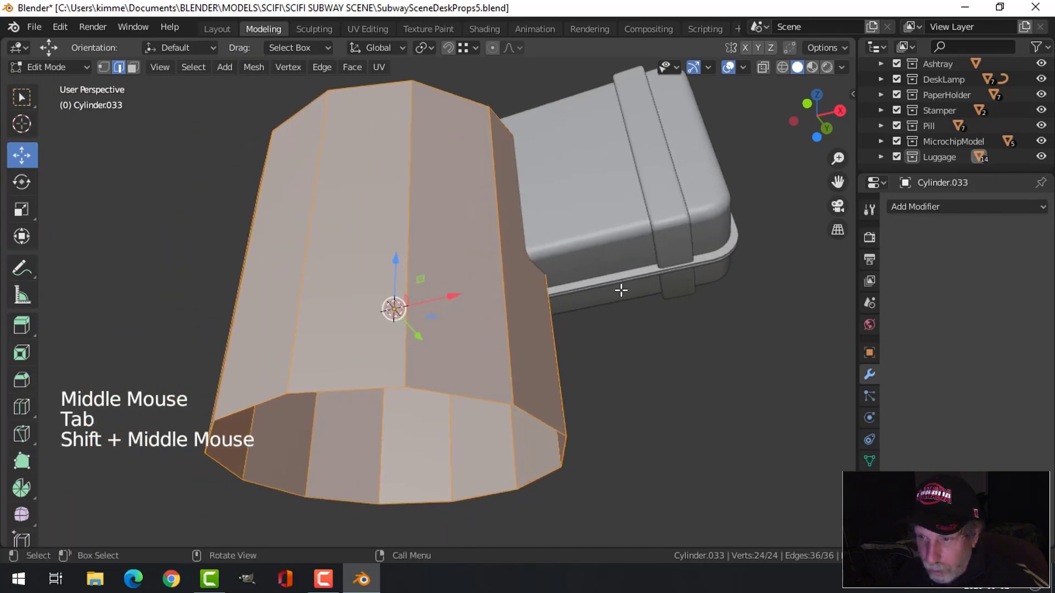
key("s")
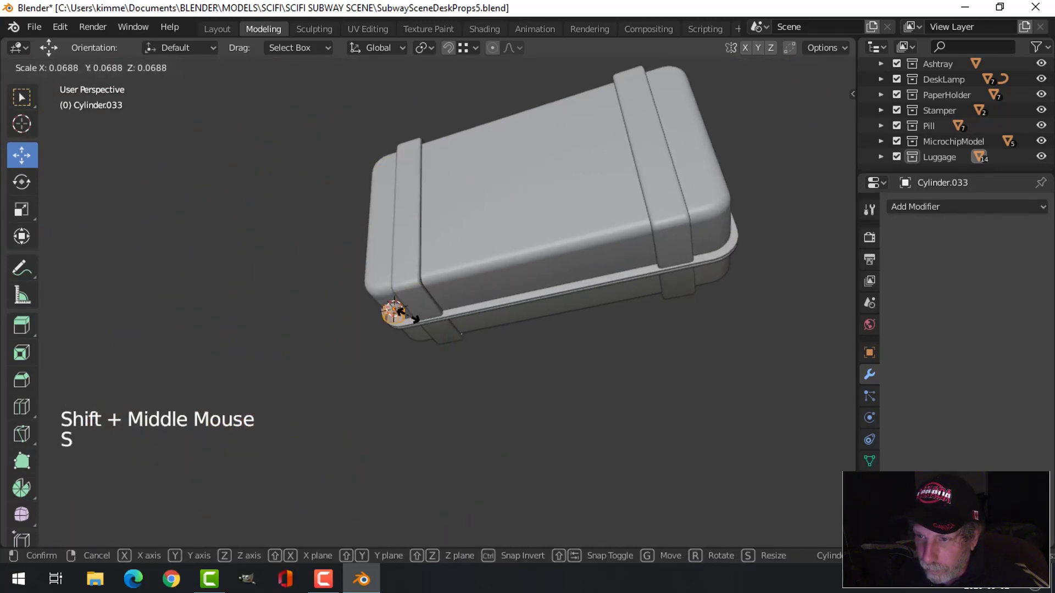
left_click(396, 307)
key("KP_Decimal")
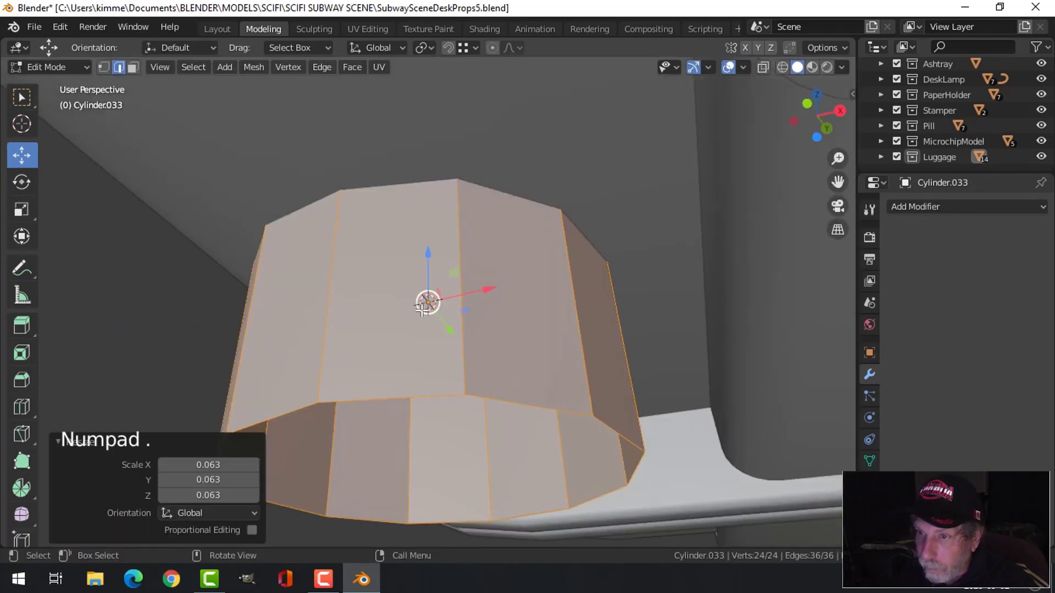
scroll(422, 309, "down", 5)
Centre the cylinder between the shell's corner and strap, moving it 0.010025 m in X and -0.073041 m in Y, and scale it to 0.684
middle_click_drag(423, 302, 464, 303)
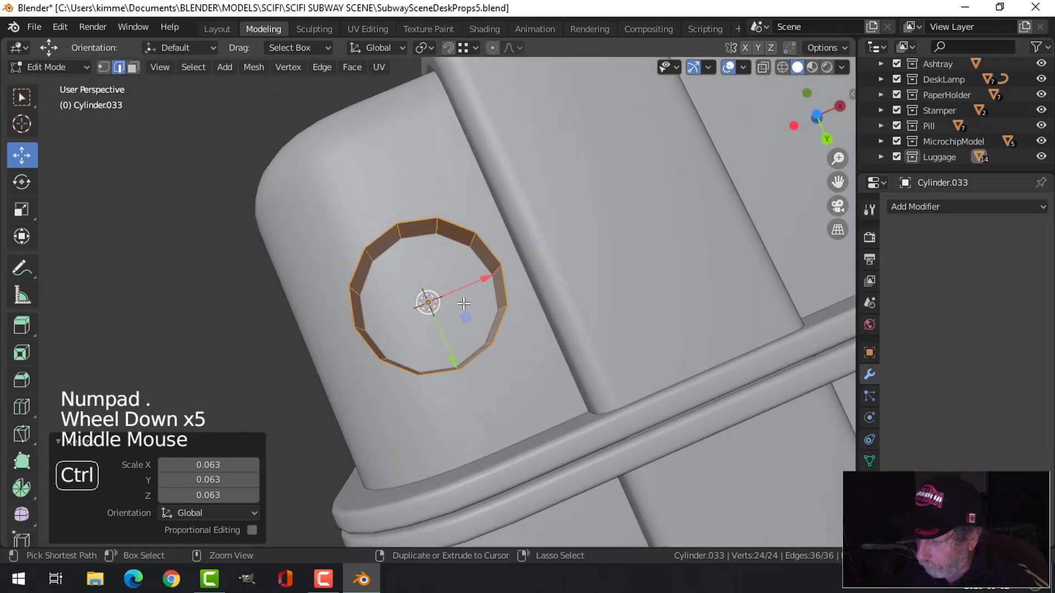
key("ctrl+KP_7")
scroll(464, 304, "down", 4)
key("g")
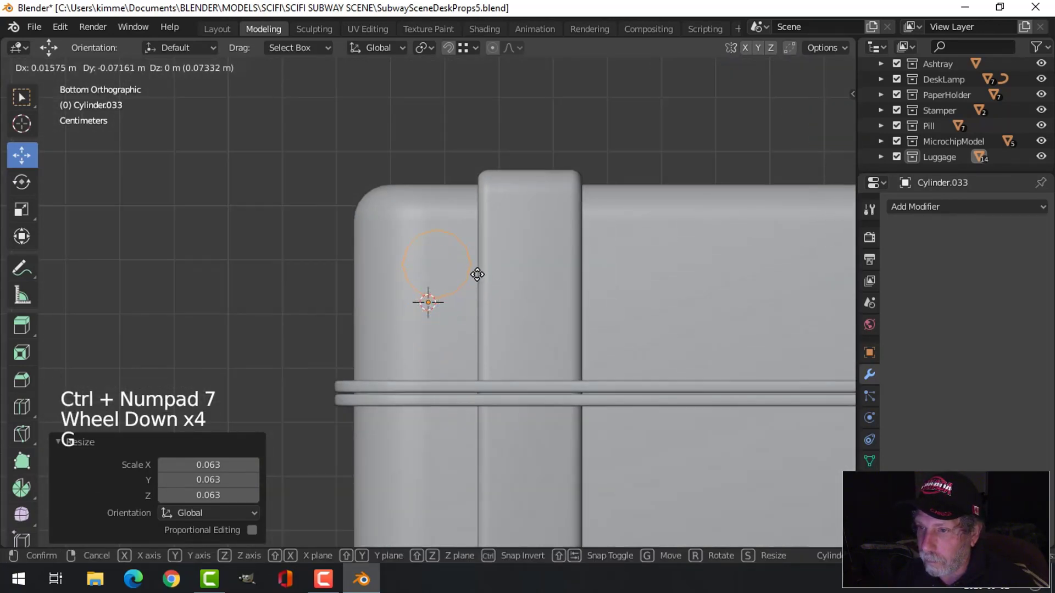
left_click(474, 276)
key("s")
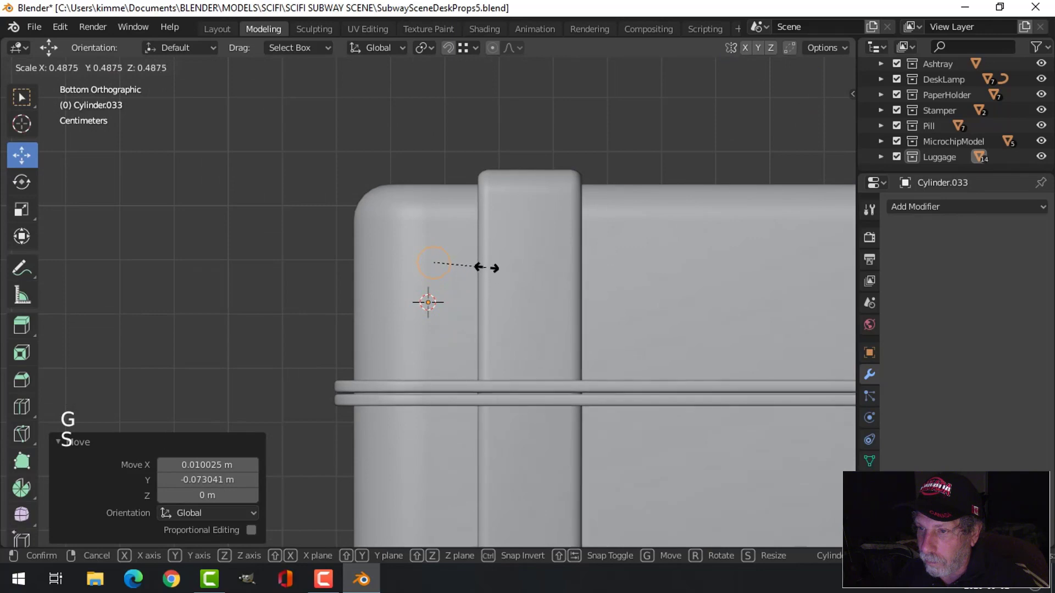
left_click(494, 258)
Taper the foot by scaling only its lower edge loop to 0.509
middle_click_drag(495, 258, 480, 422)
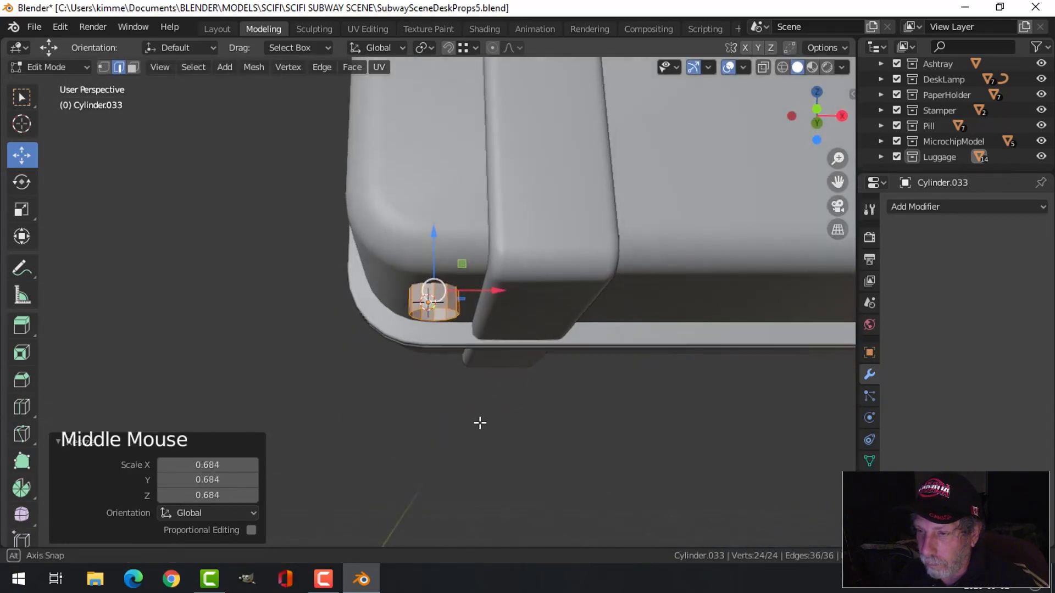
key("alt+a")
scroll(434, 308, "up", 3)
middle_click_drag(434, 308, 490, 243, "shift")
key("2")
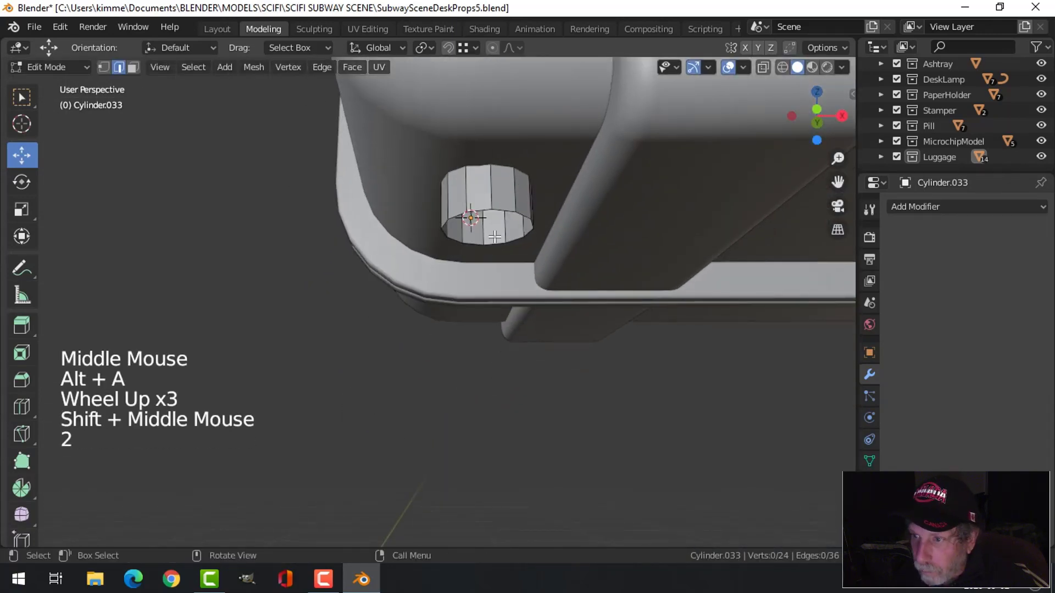
left_click(495, 238, "alt+shift")
key("s")
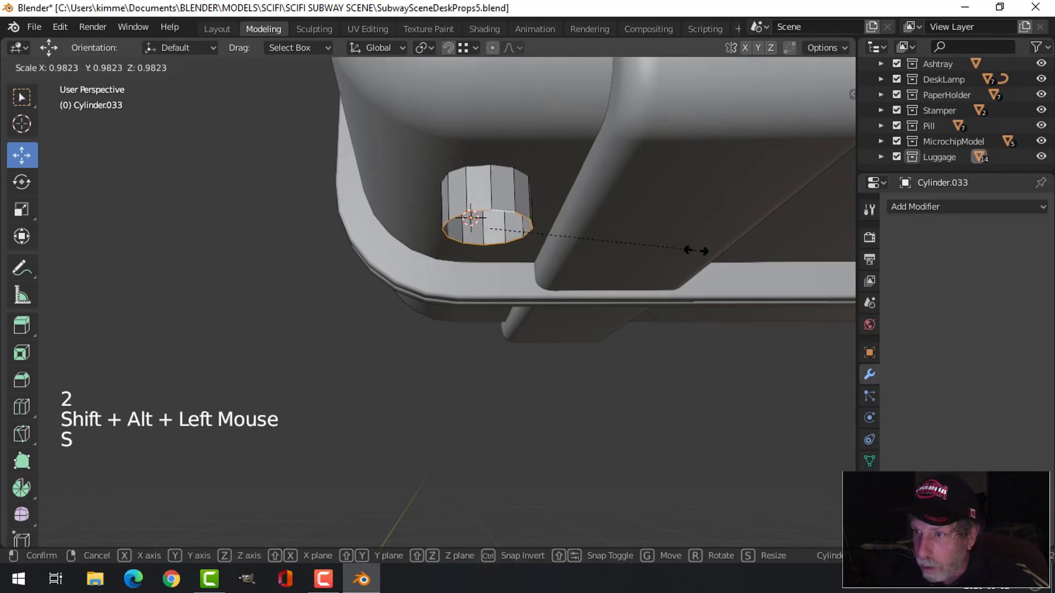
left_click(582, 250)
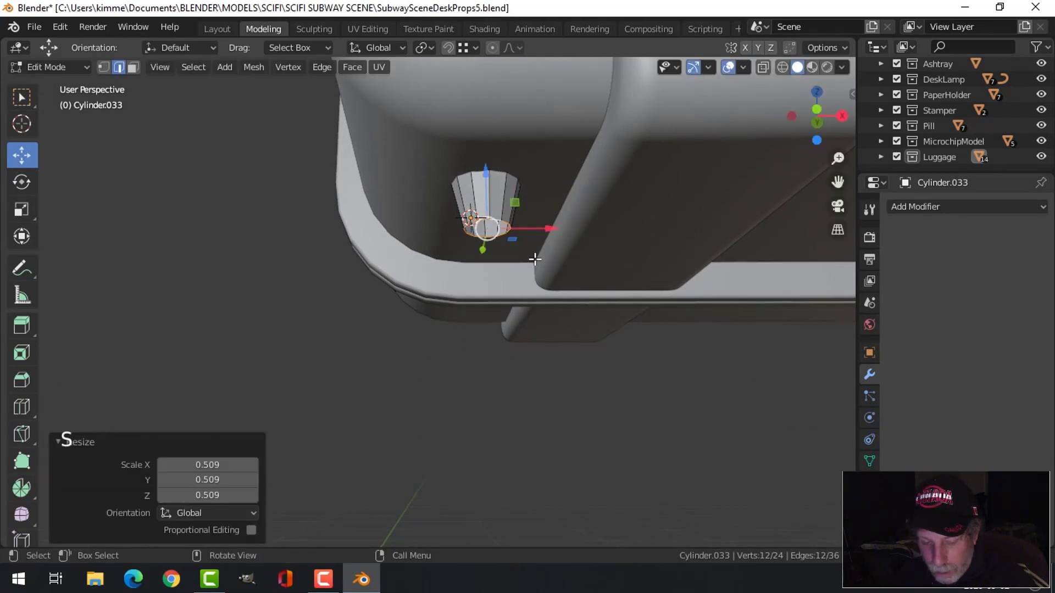
Extrude the foot's lower edge loop in place, scale it to 0.659 and try closing the opening with Grid Fill
key("e")
right_click(536, 256)
key("s")
left_click(509, 259)
left_click(353, 67)
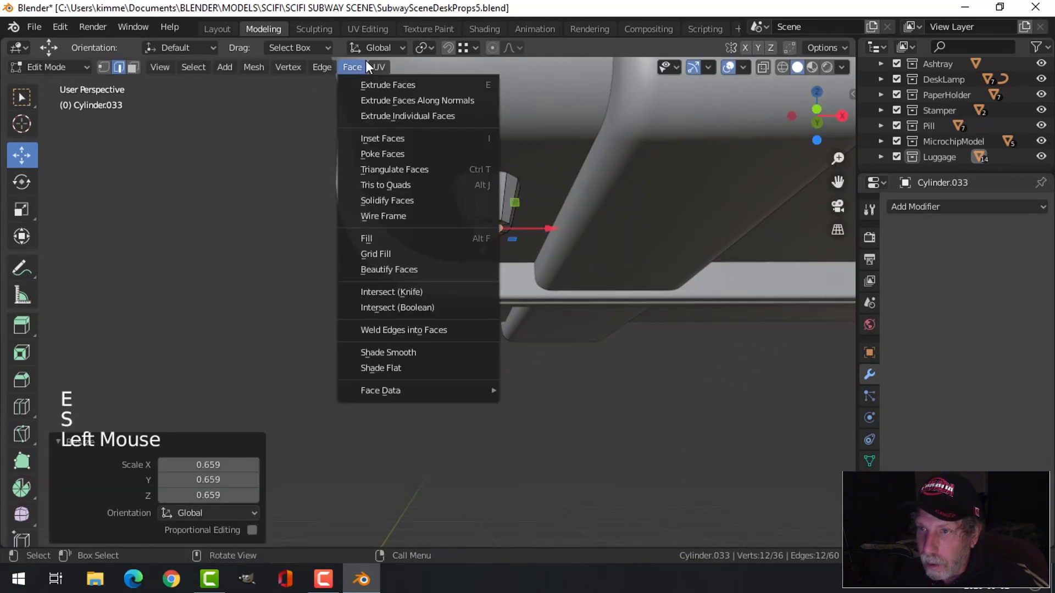
left_click(379, 253)
key("alt+a")
scroll(528, 275, "up", 3)
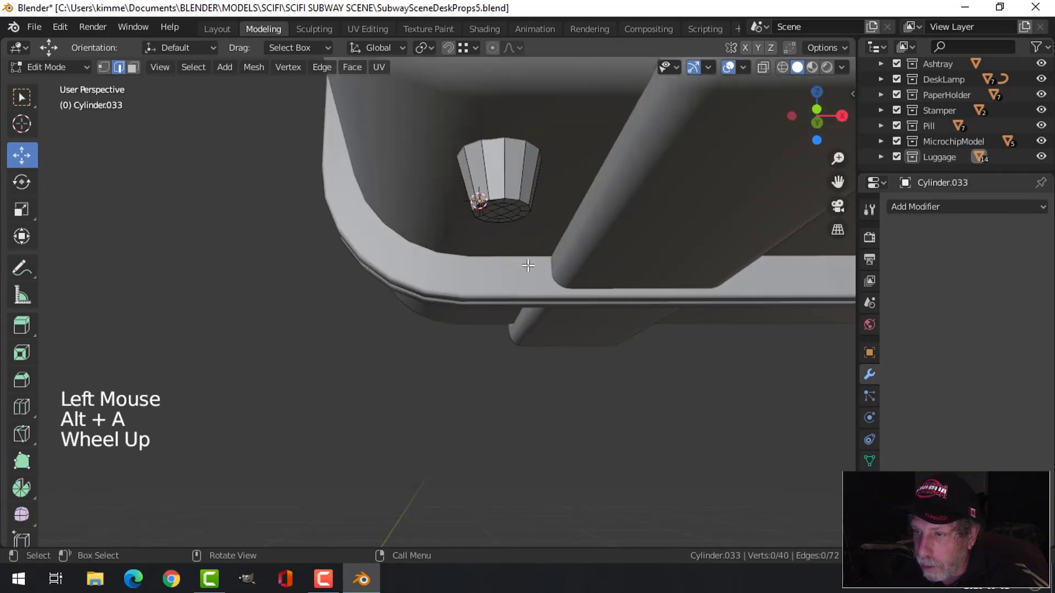
middle_click_drag(525, 263, 481, 231, "shift")
scroll(481, 210, "up", 2)
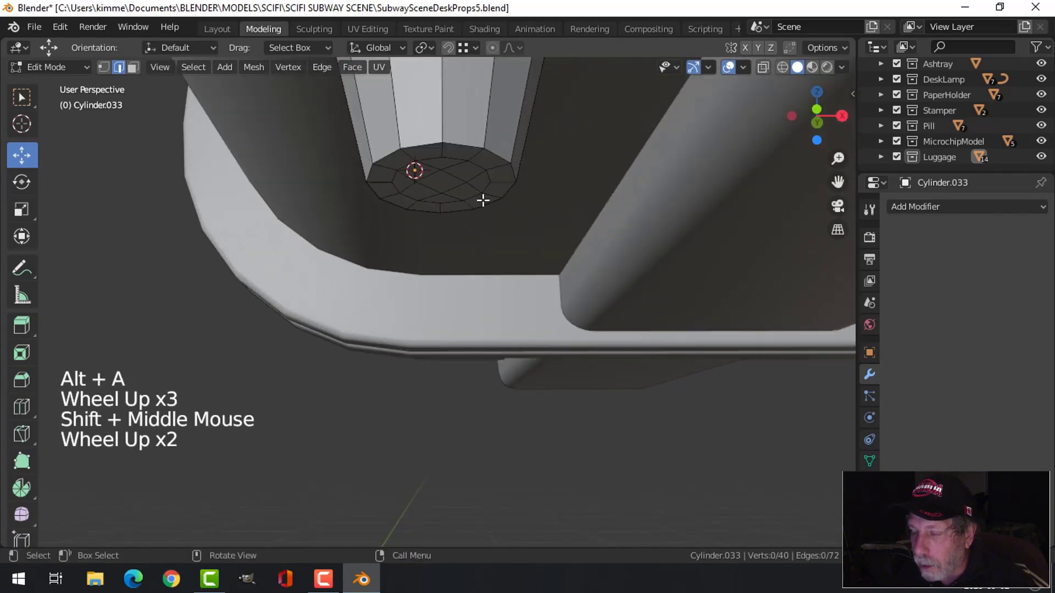
Undo the grid fill and the inner loop's scaling, and close the foot's lower end with a single face
key("ctrl+z")
key("ctrl+z")
key("ctrl+z")
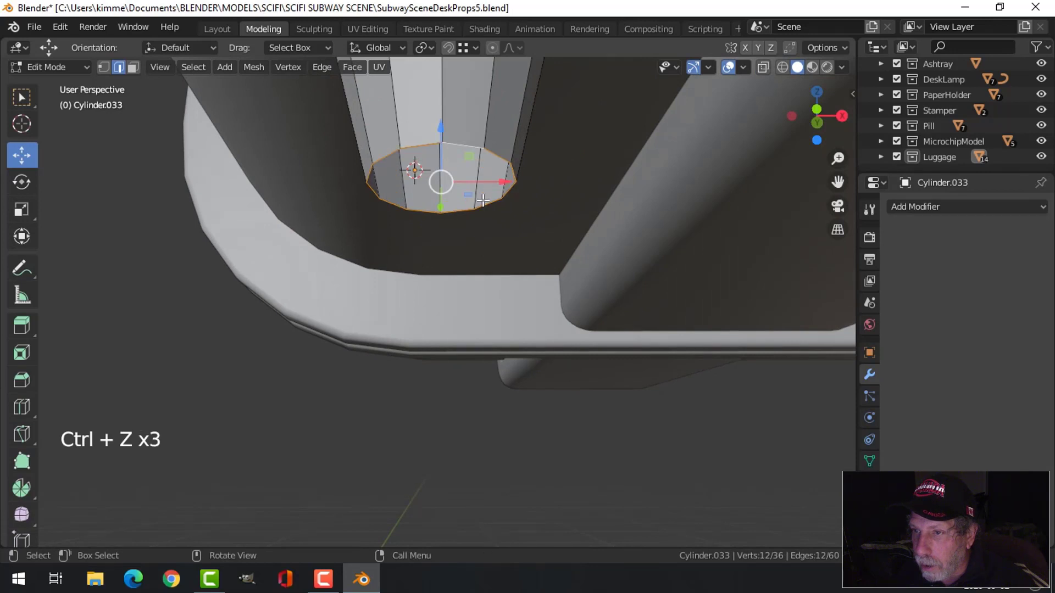
key("f")
key("alt+a")
left_click(573, 172, "alt+shift")
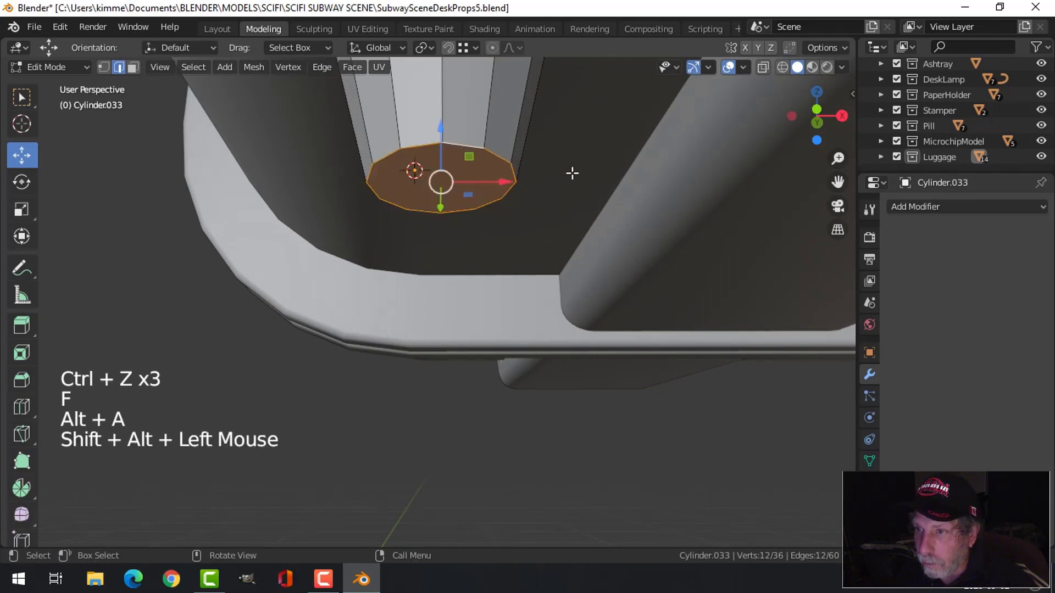
key("ctrl+b")
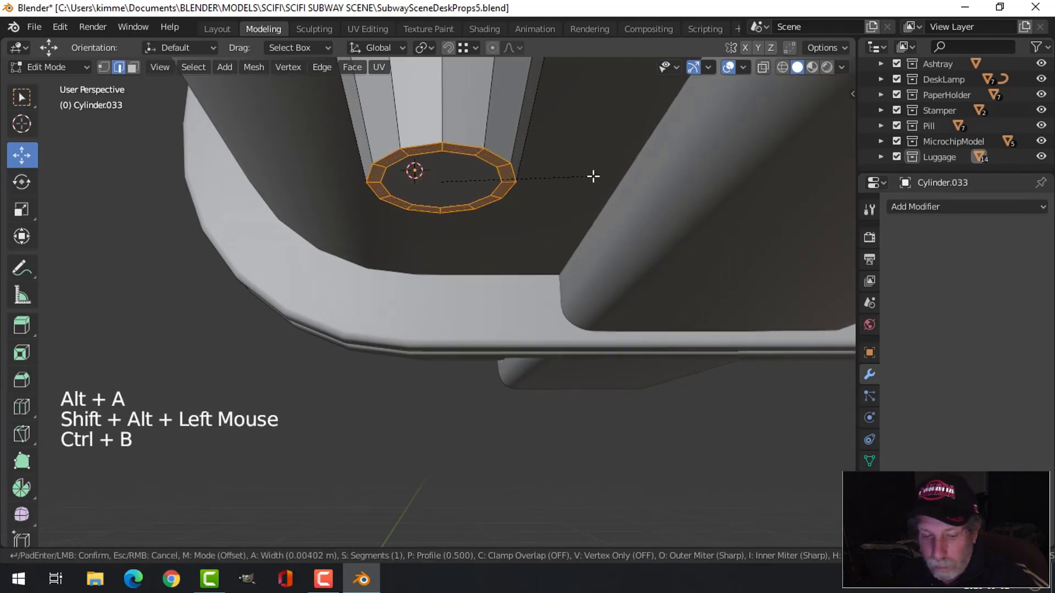
key("Escape")
Apply all transforms to the foot object
key("Tab")
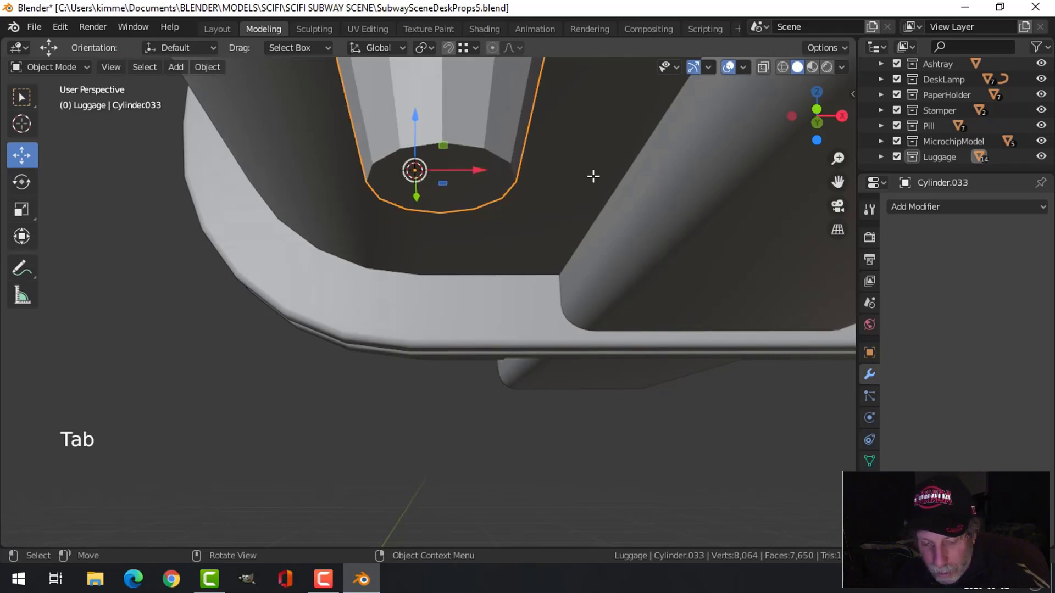
key("ctrl+a")
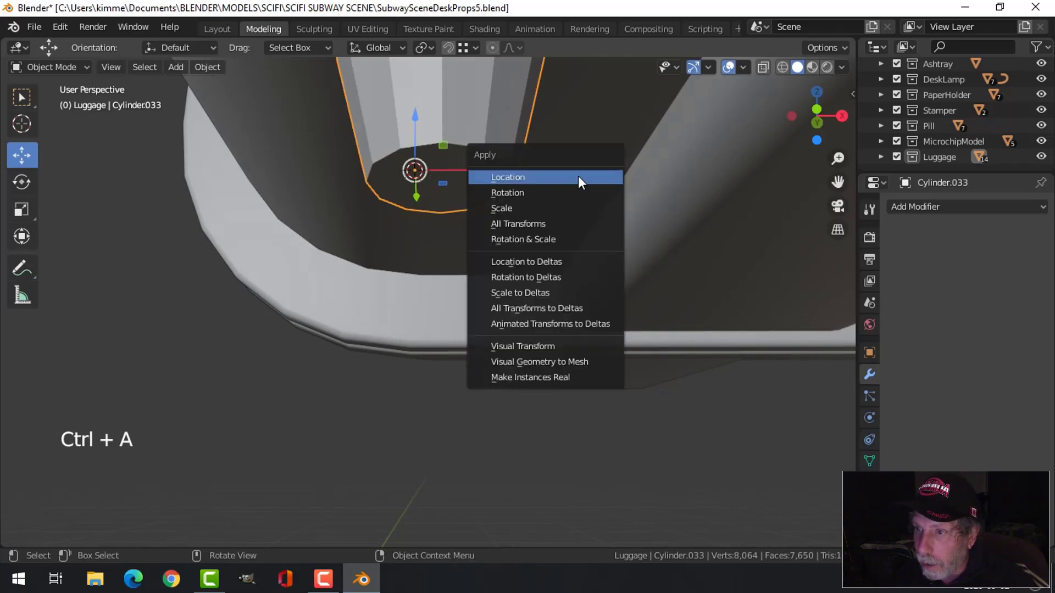
left_click(545, 225)
Recalculate all of the foot's normals to the outside and merge its duplicate vertices by distance
key("Tab")
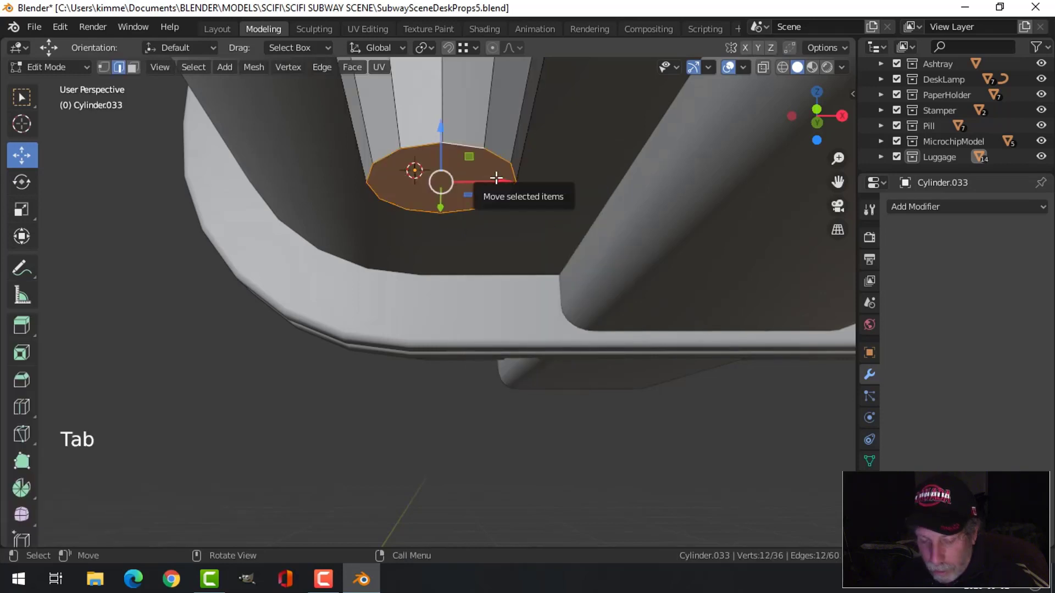
key("a")
key("alt+n")
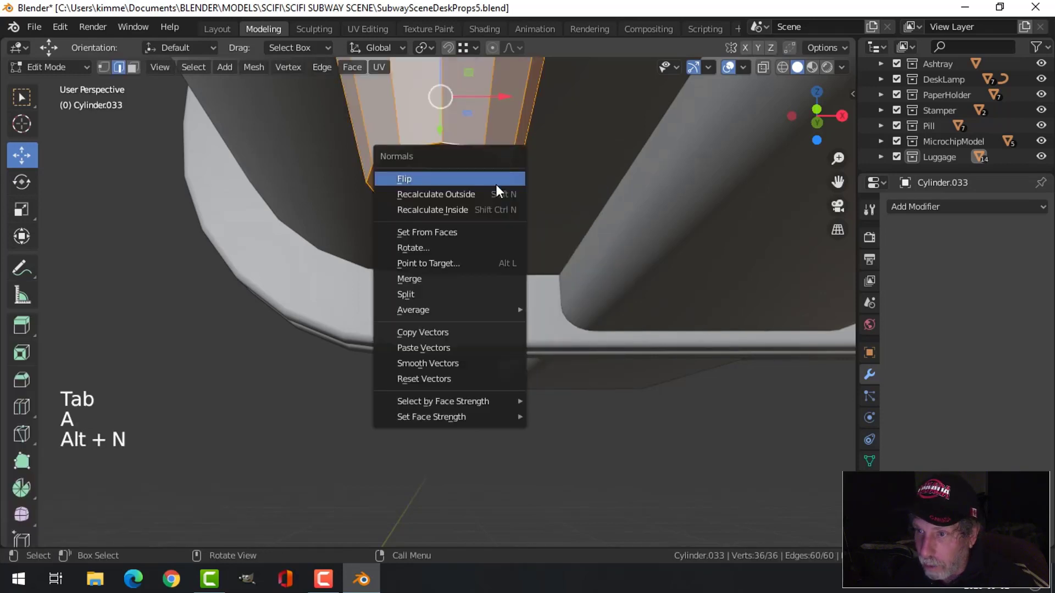
left_click(498, 194)
key("m")
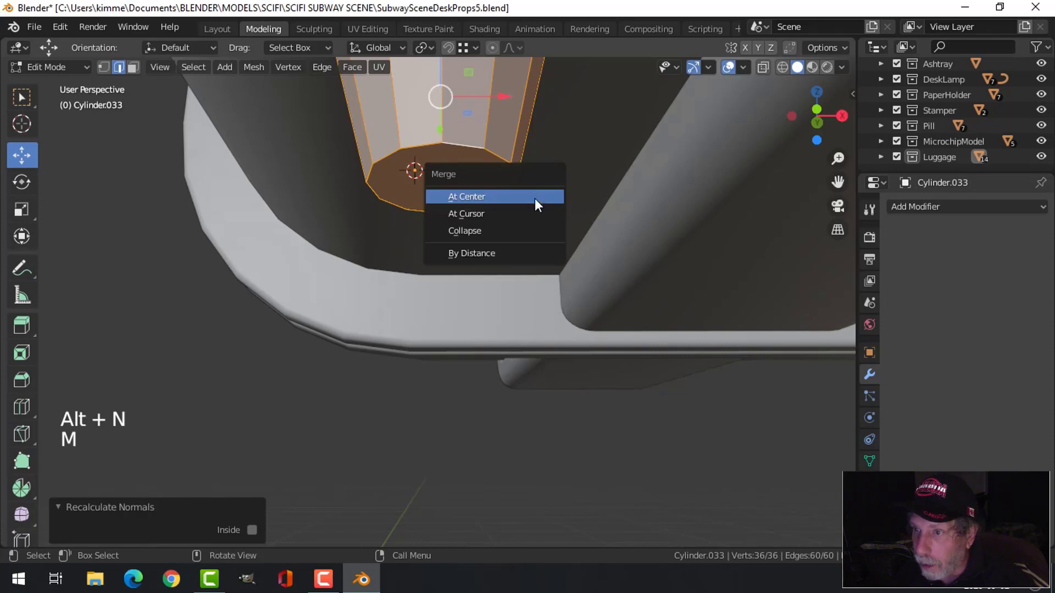
left_click(503, 250)
key("alt+a")
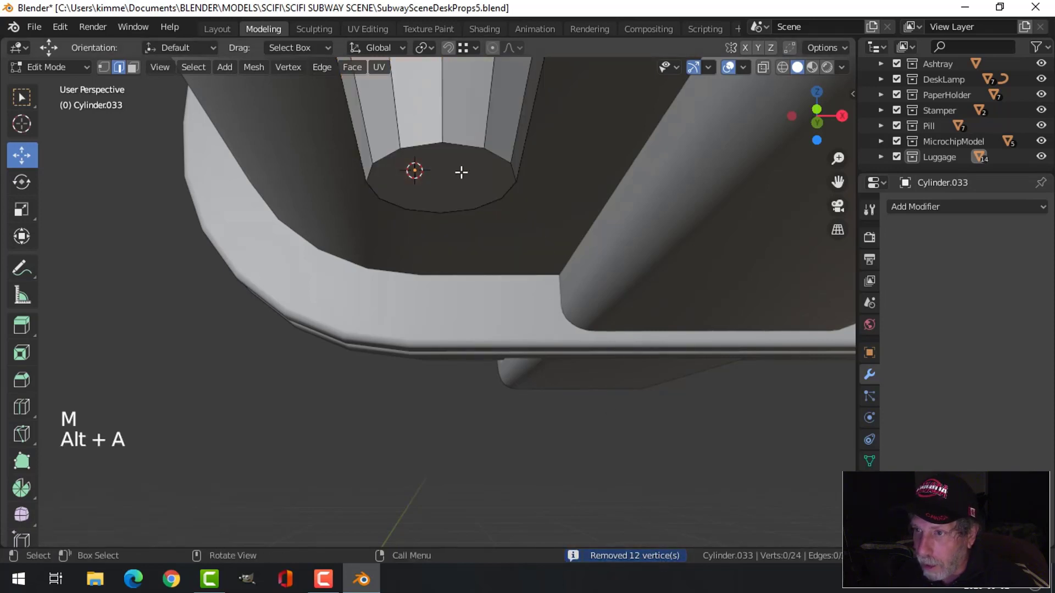
Bevel the foot's lower rim with two segments, about 0.003 m wide
left_click(462, 147, "alt+shift")
key("ctrl+b")
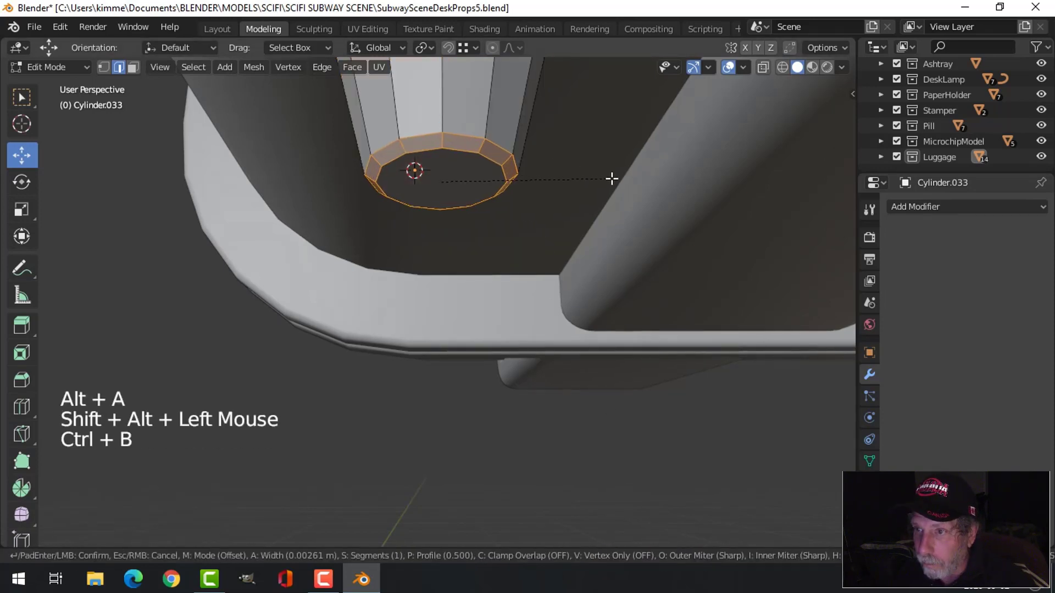
scroll(613, 182, "up", 1)
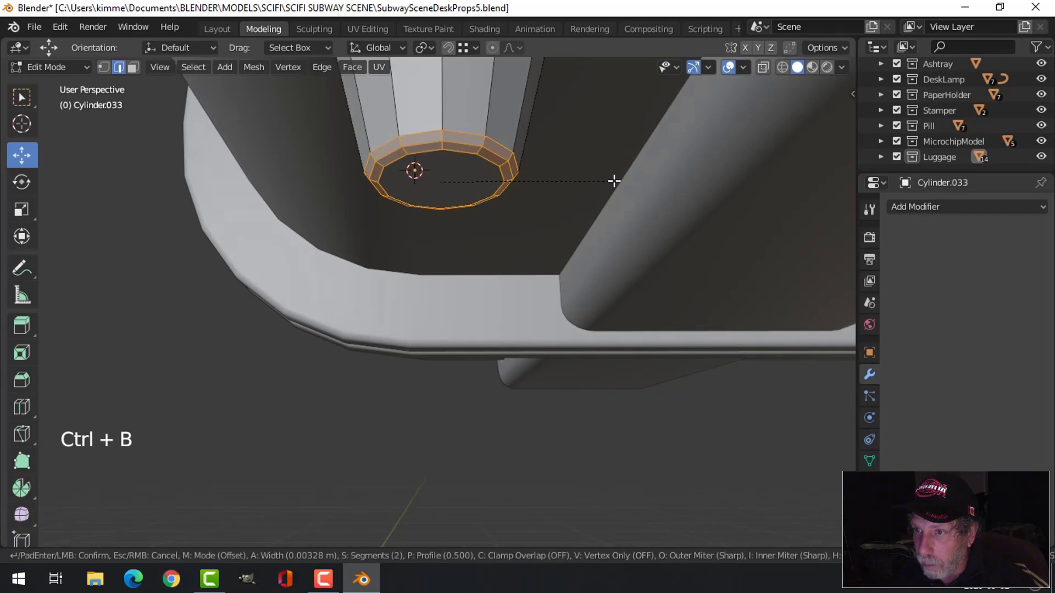
left_click(611, 182)
Shade the foot object smooth and deselect it
key("Tab")
right_click(444, 108)
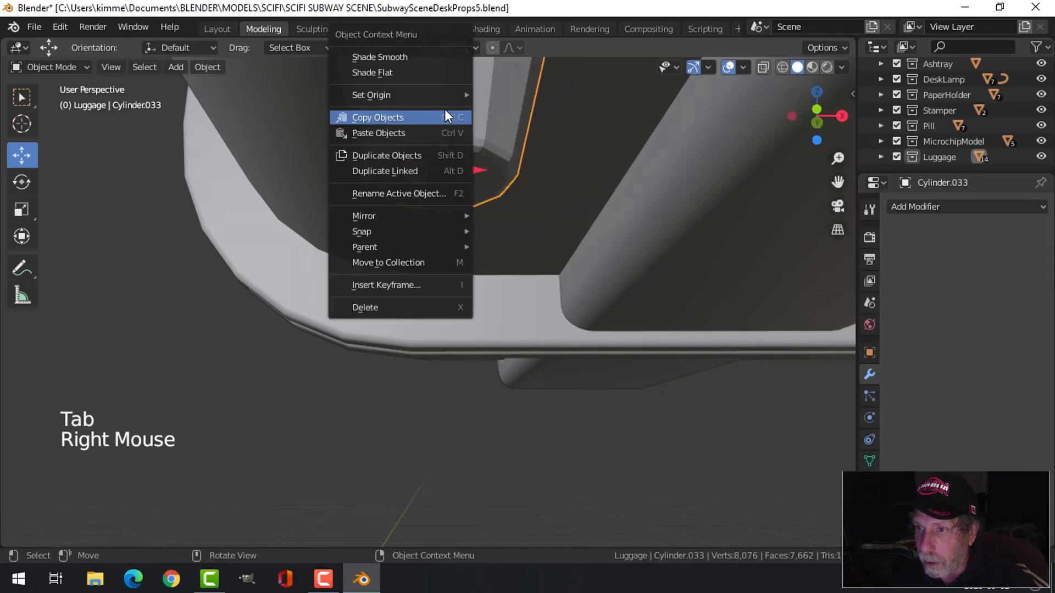
scroll(518, 137, "down", 3)
key("alt+a")
Lower the foot 0.022148 m along Z so it protrudes below the suitcase strap
middle_click_drag(516, 188, 430, 256)
scroll(508, 253, "down", 3)
left_click(422, 200)
left_click_drag(422, 201, 422, 220)
middle_click_drag(422, 220, 513, 312)
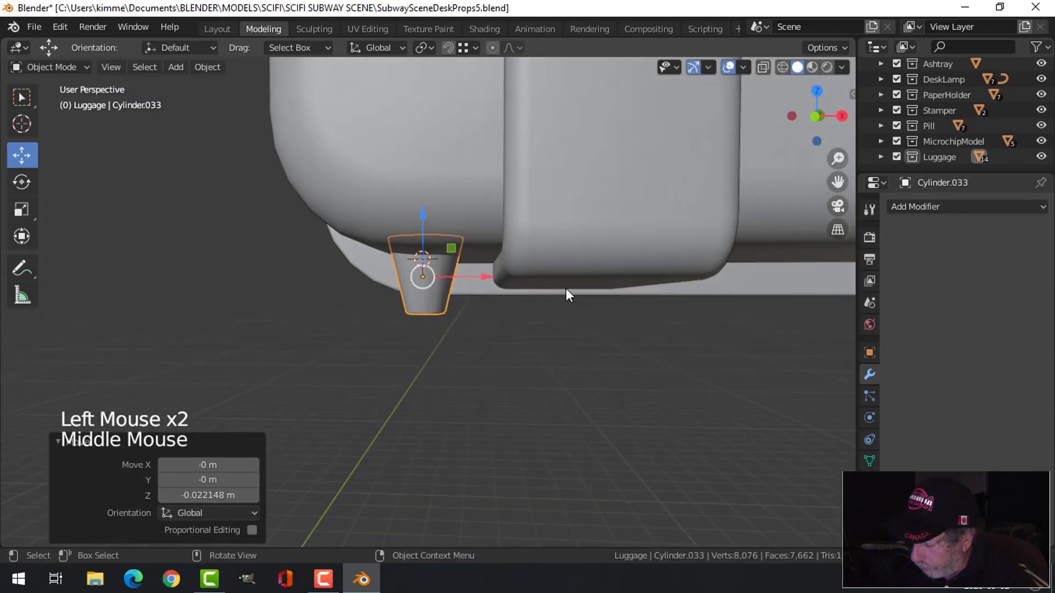
Duplicate the foot and move the copy along Y to the opposite corner at the same end of the suitcase's underside
key("KP_3")
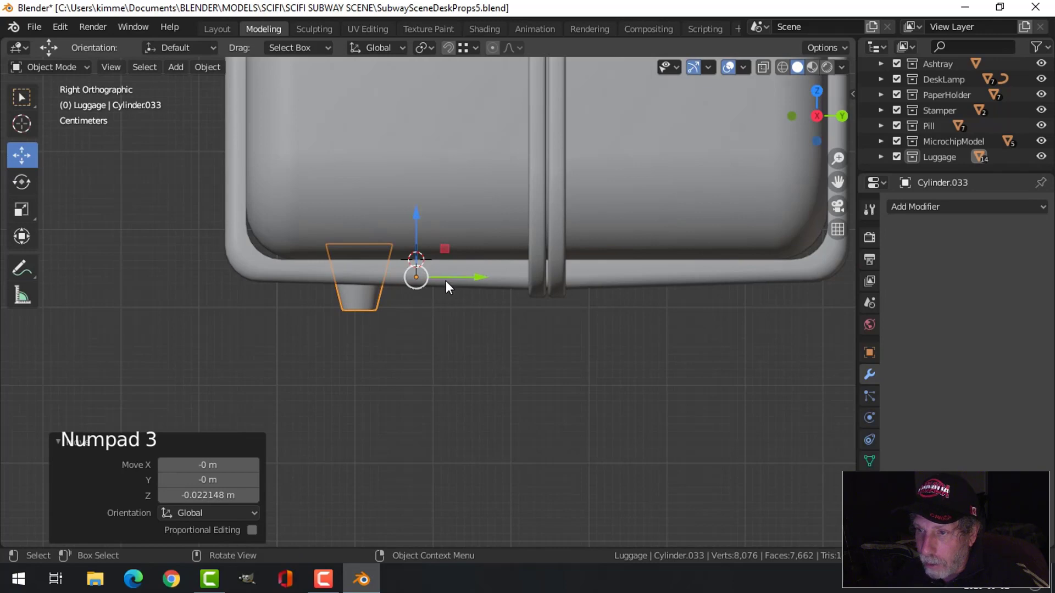
scroll(469, 286, "down", 3)
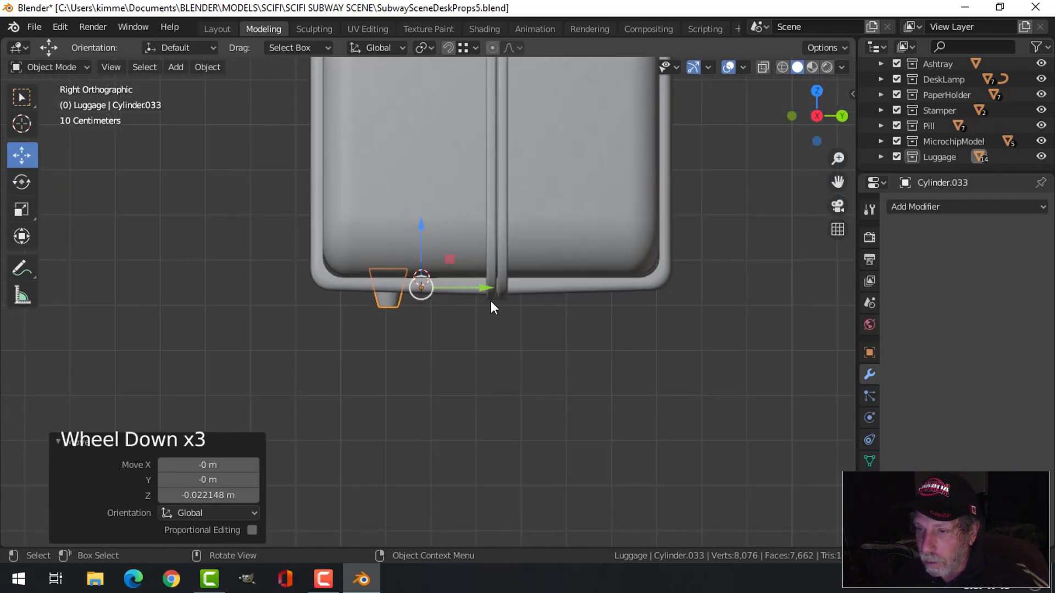
key("alt+a")
middle_click_drag(515, 312, 409, 305)
left_click(399, 299)
key("ctrl+KP_7")
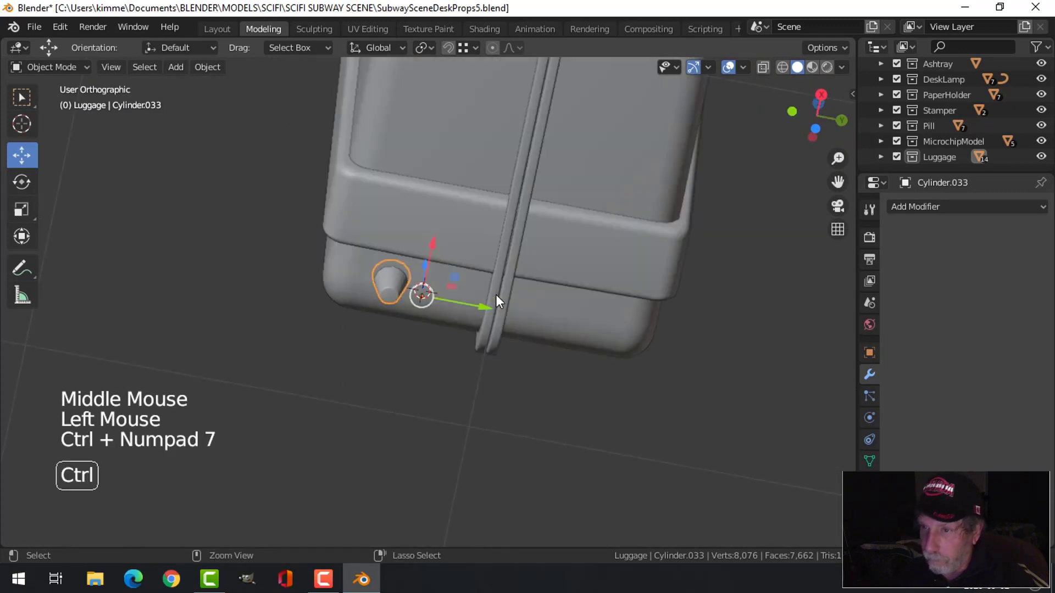
left_click_drag(490, 298, 495, 298)
scroll(519, 320, "down", 4)
middle_click_drag(439, 406, 444, 368, "shift")
key("shift+d")
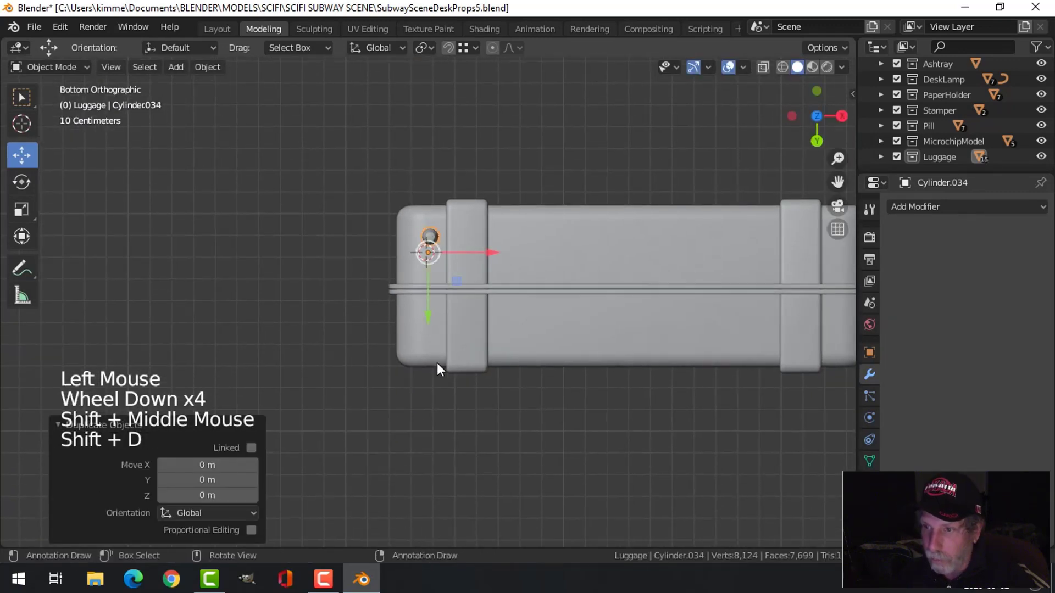
left_click_drag(426, 314, 430, 377)
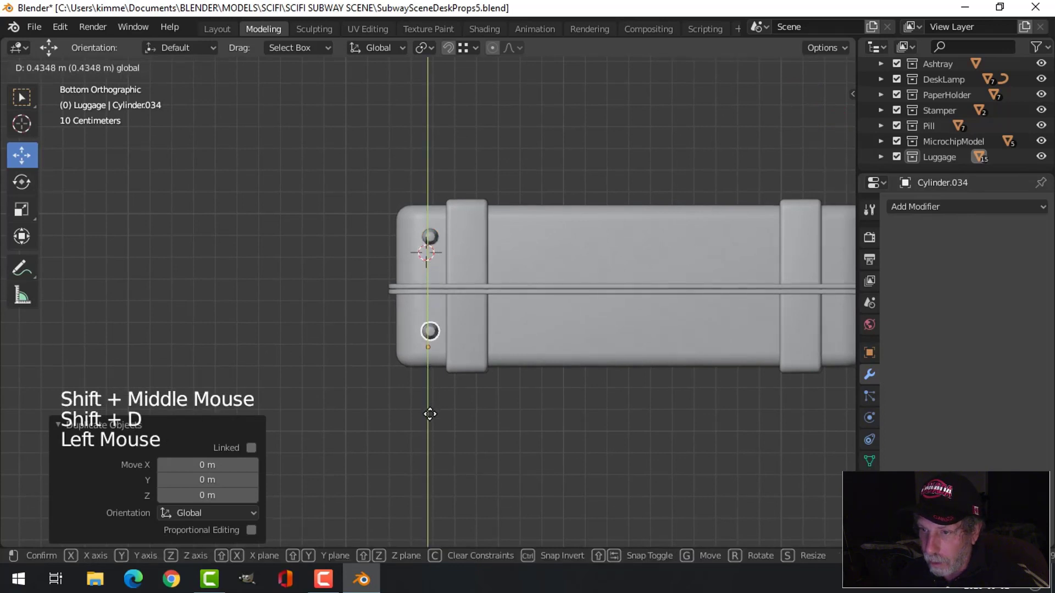
left_click_drag(430, 414, 429, 418)
Duplicate both feet together, move the copies along X to the other end of the underside, and deselect them
left_click(432, 235, "shift")
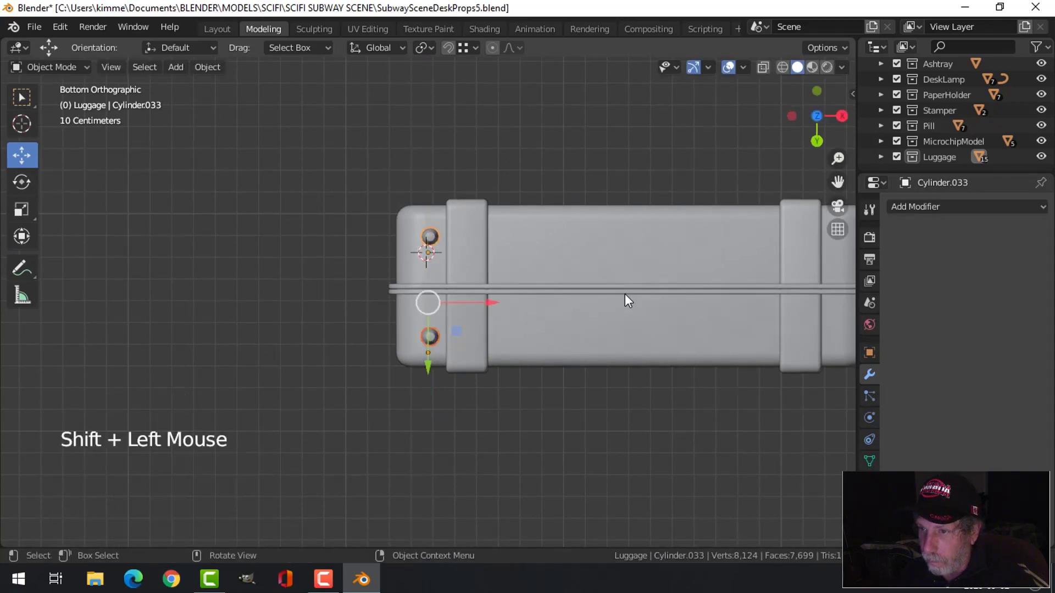
scroll(604, 300, "down", 2)
middle_click_drag(583, 306, 579, 306, "shift")
key("shift+d")
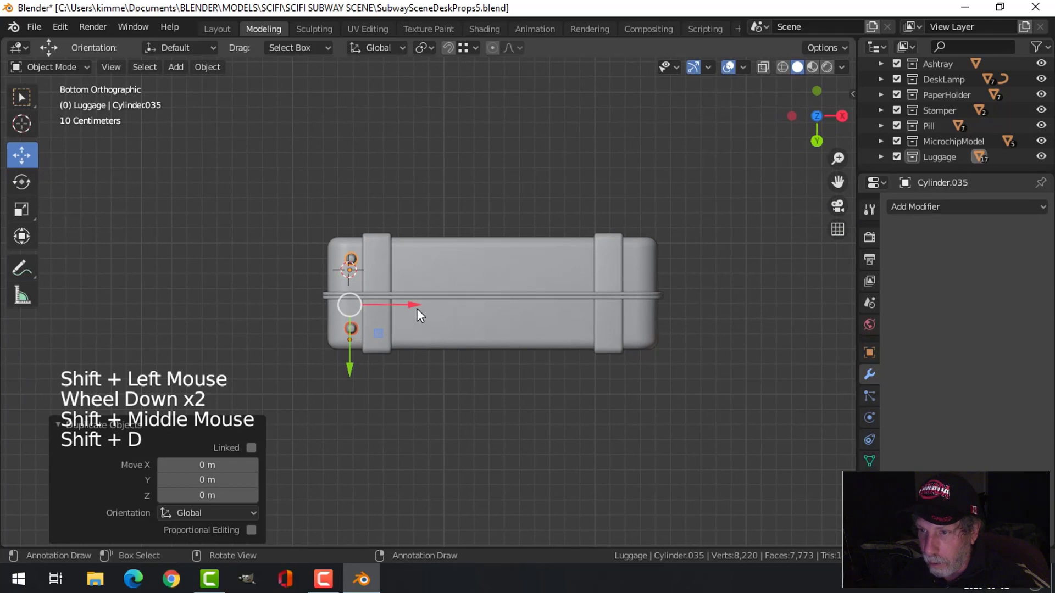
left_click_drag(417, 311, 696, 317)
key("alt+a")
Examine the placed feet from several angles and toggle the Luggage collection off and on to check its contents
scroll(547, 200, "down", 4)
middle_click_drag(547, 200, 545, 295)
scroll(547, 301, "up", 4)
middle_click_drag(631, 337, 618, 314)
scroll(613, 315, "up", 1)
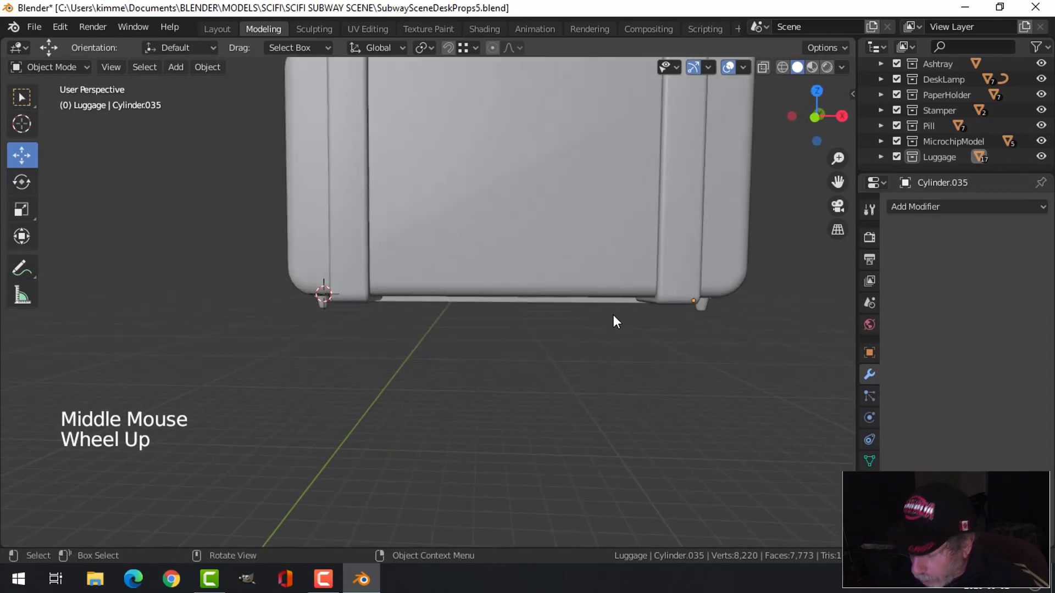
key("KP_1")
scroll(662, 331, "up", 2)
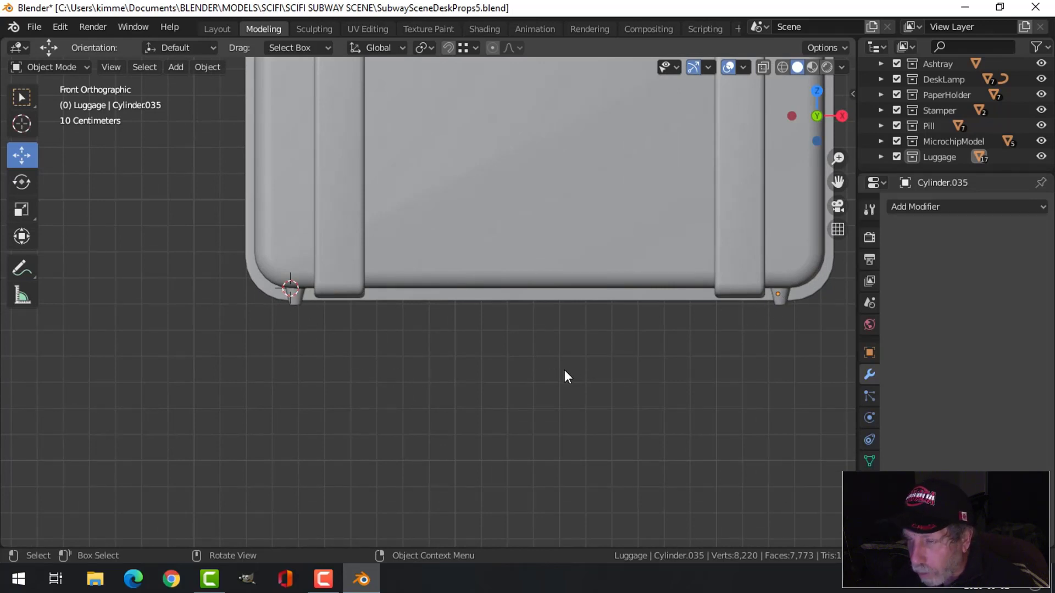
scroll(565, 370, "down", 5)
middle_click_drag(526, 355, 612, 328)
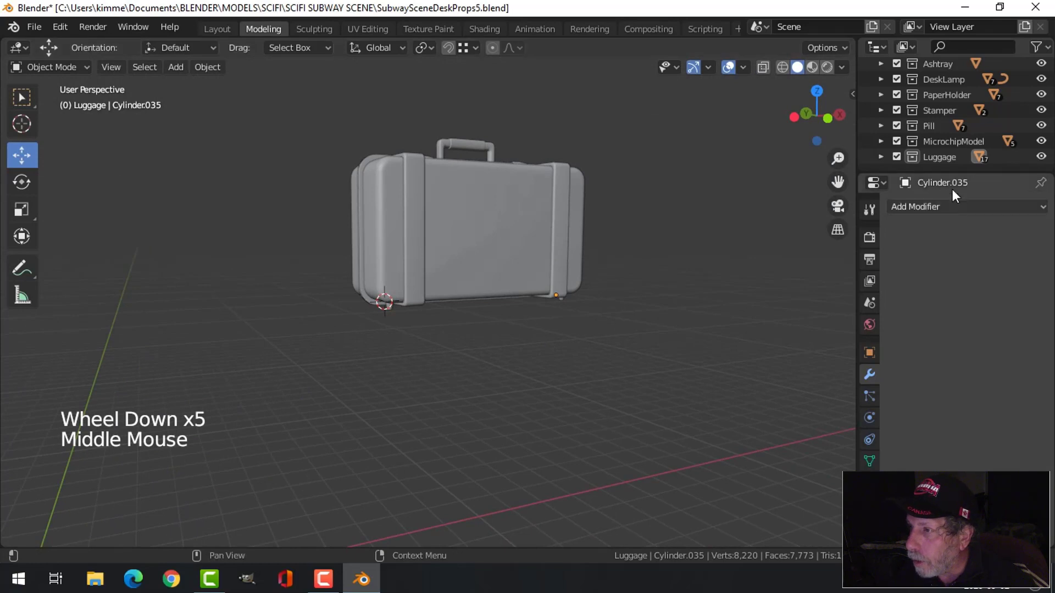
left_click(898, 157)
left_click(898, 156)
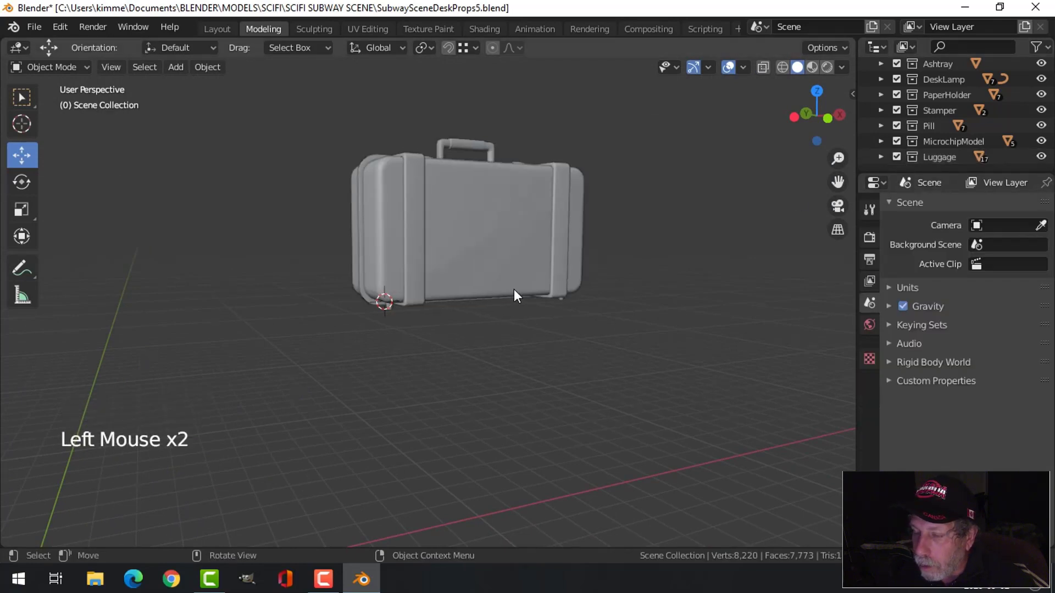
Select the suitcase's front shell, on the side with the rectangular plate
middle_click_drag(513, 289, 402, 211)
left_click(473, 276)
key("alt+a")
left_click(402, 211)
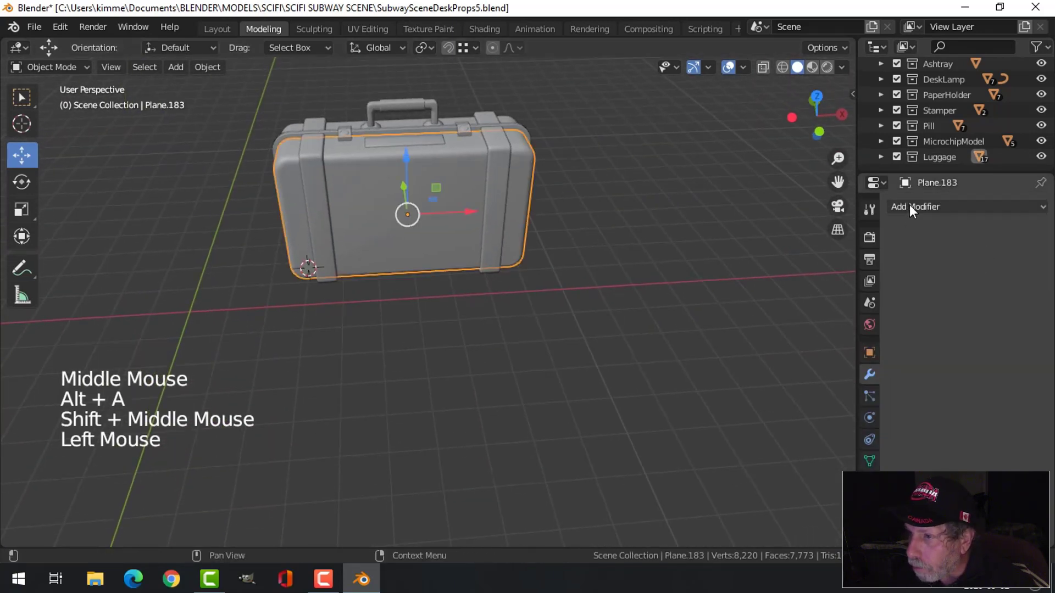
scroll(464, 256, "up", 2)
middle_click_drag(464, 256, 319, 229)
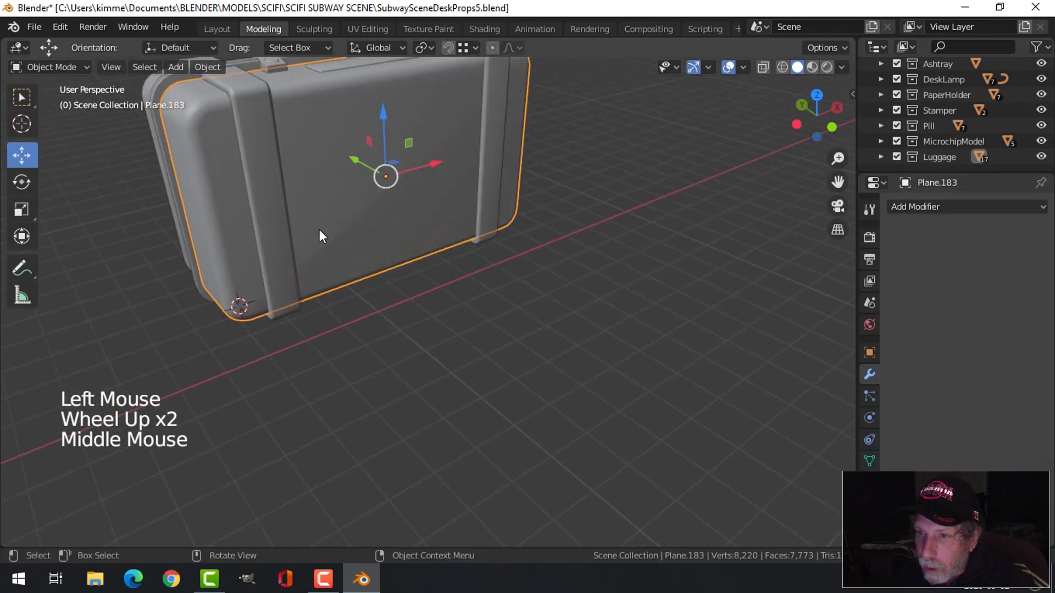
left_click(910, 207)
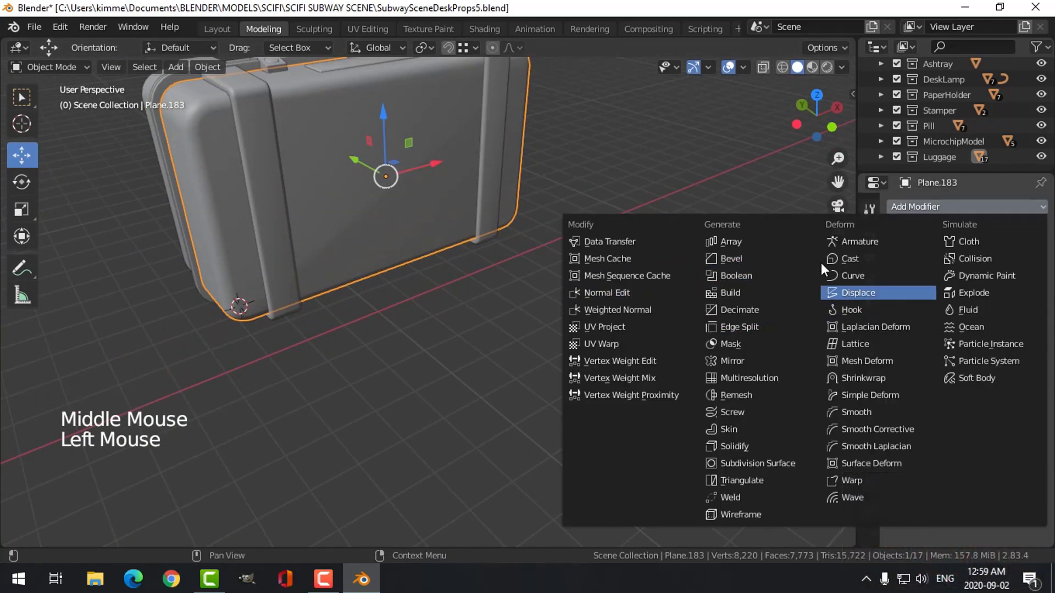
left_click(870, 460)
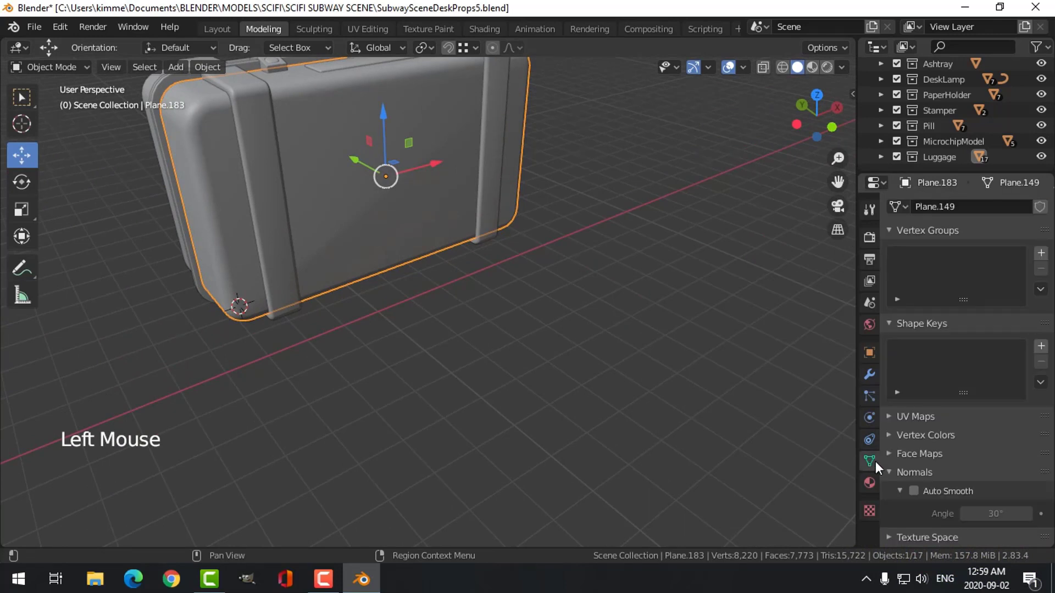
left_click(914, 490)
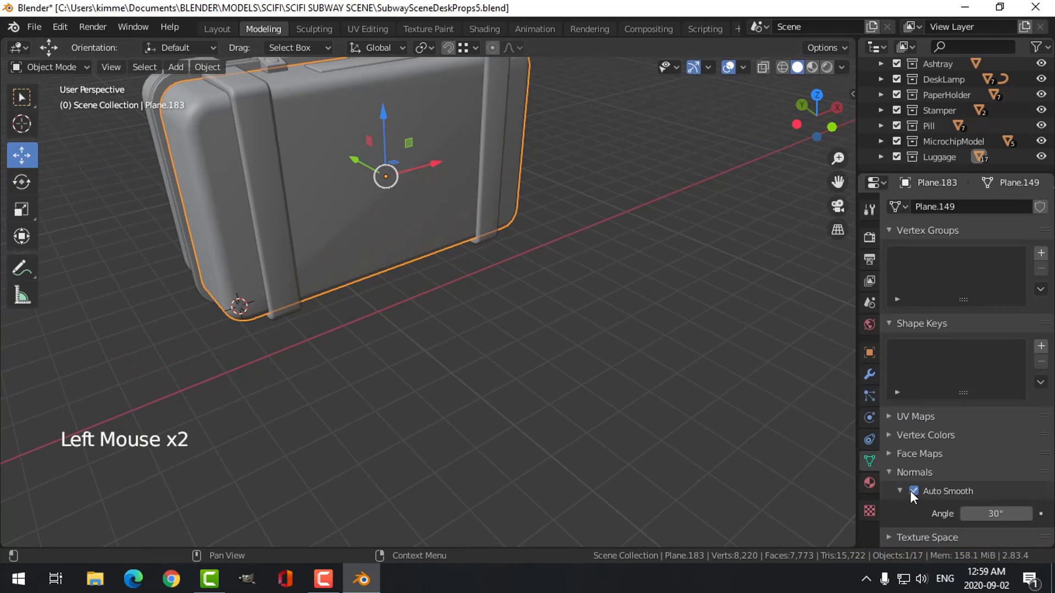
Add a Weighted Normal modifier to the front shell, enable Auto Smooth for its normals, and deselect it
left_click(871, 375)
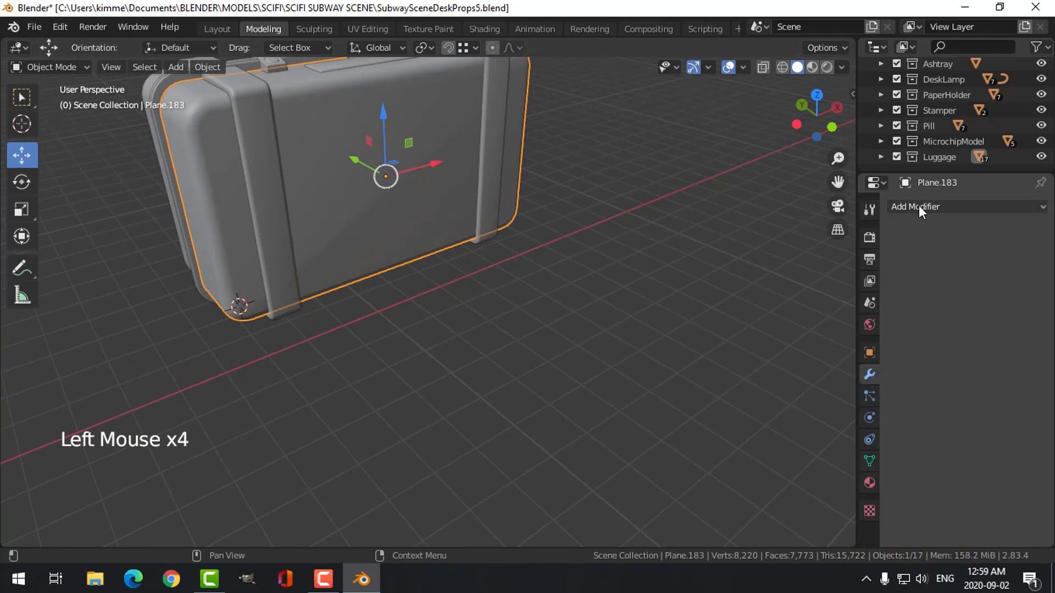
left_click(919, 207)
left_click(648, 308)
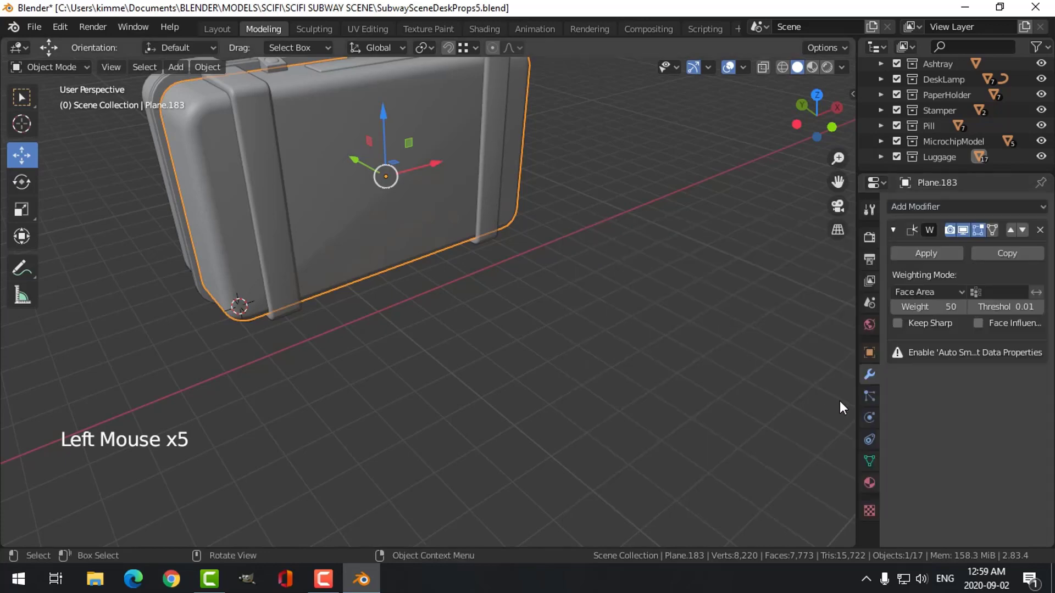
left_click(870, 461)
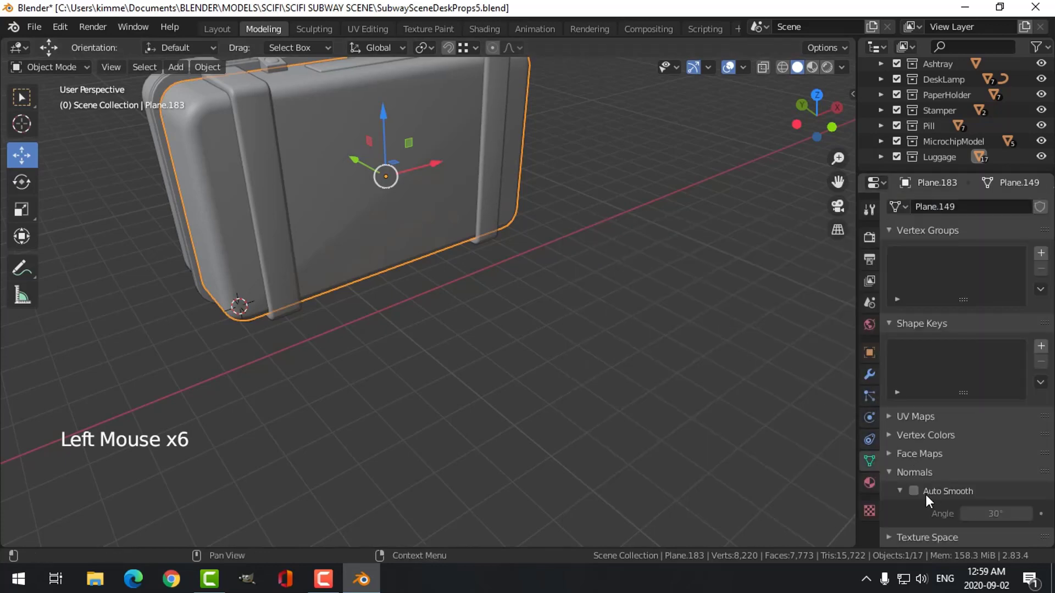
left_click(916, 491)
key("alt+a")
Add a Weighted Normal modifier to the suitcase's rear shell and enable Auto Smooth for its normals
scroll(552, 252, "down", 3)
middle_click_drag(551, 252, 566, 271)
scroll(457, 325, "up", 2)
left_click(571, 272)
left_click(870, 374)
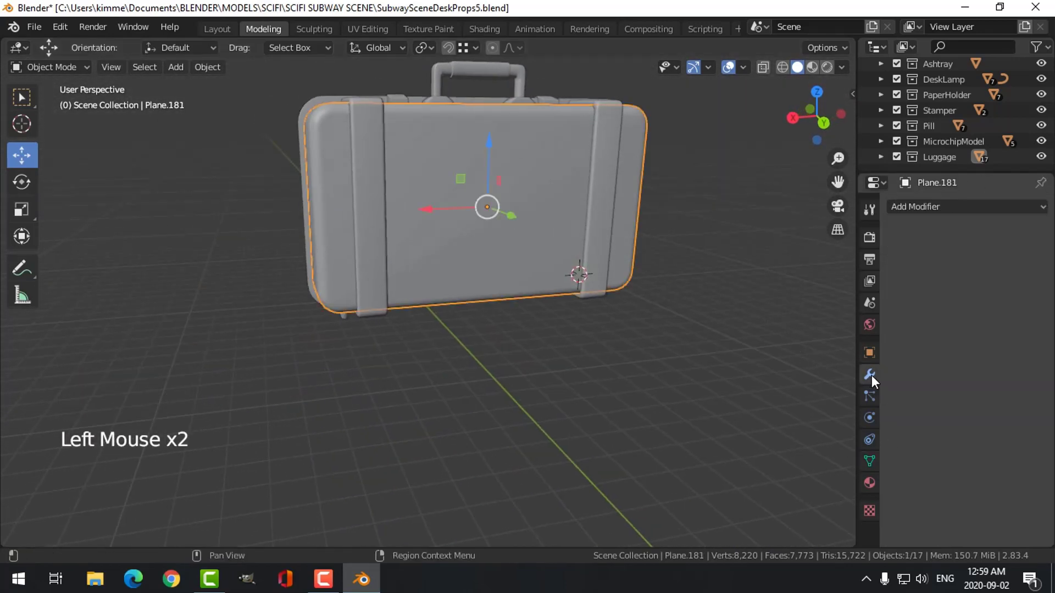
left_click(934, 206)
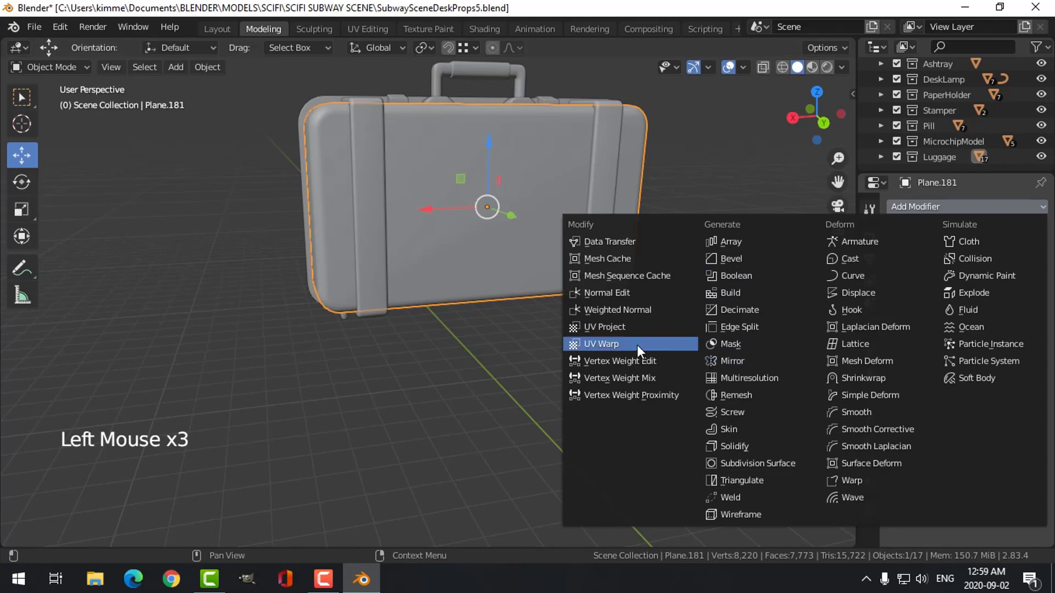
left_click(621, 310)
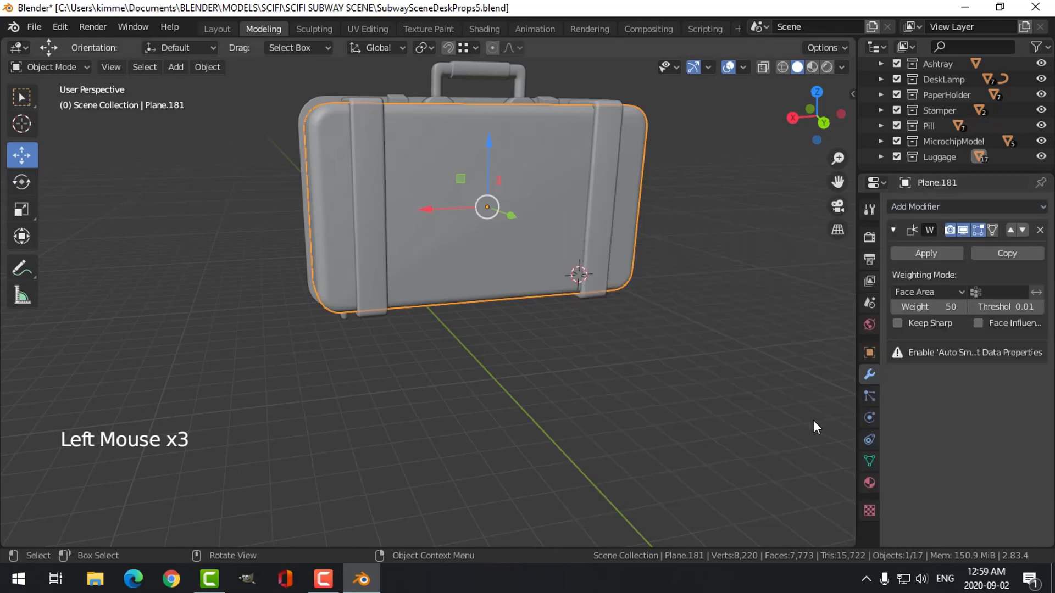
left_click(866, 459)
left_click(914, 490)
middle_click_drag(484, 235, 370, 225)
key("alt+a")
Give the pair of straps on the rear shell a Weighted Normal modifier and enable Auto Smooth
left_click(457, 181)
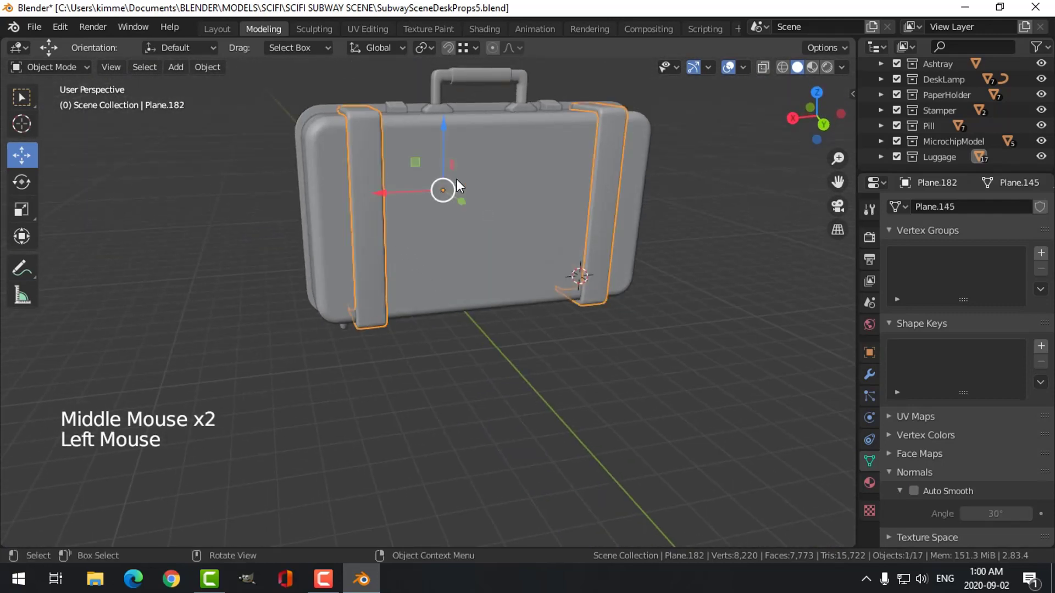
middle_click_drag(457, 180, 568, 277)
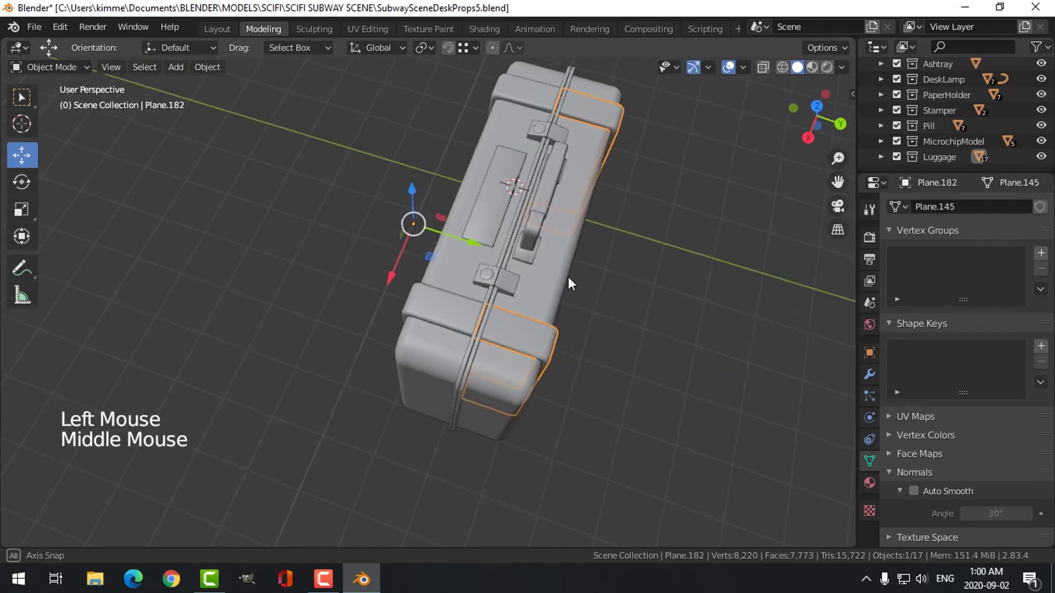
left_click(875, 380)
left_click(956, 206)
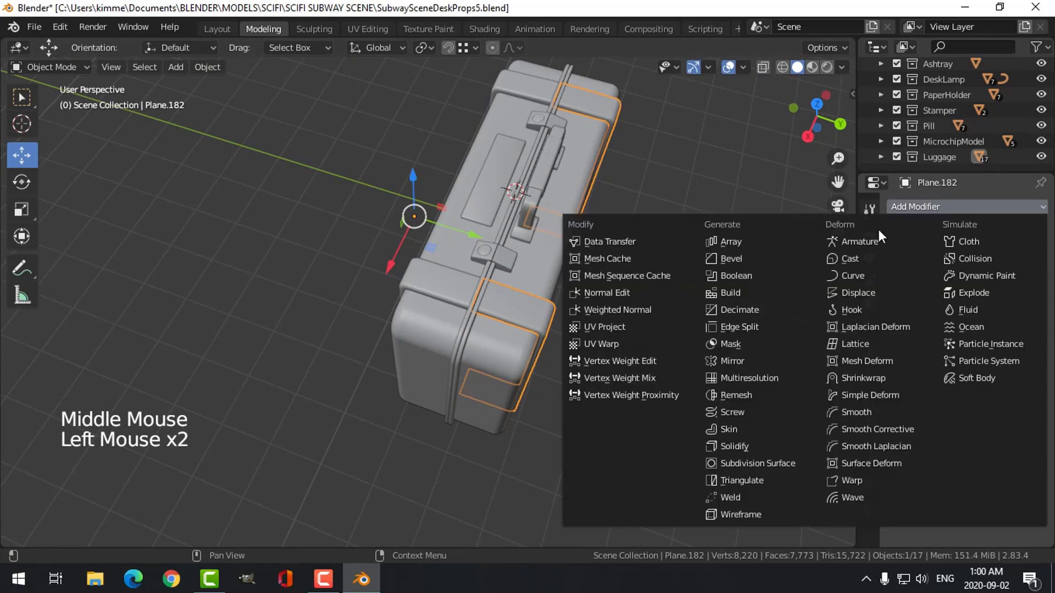
left_click(639, 309)
middle_click_drag(713, 387, 784, 351)
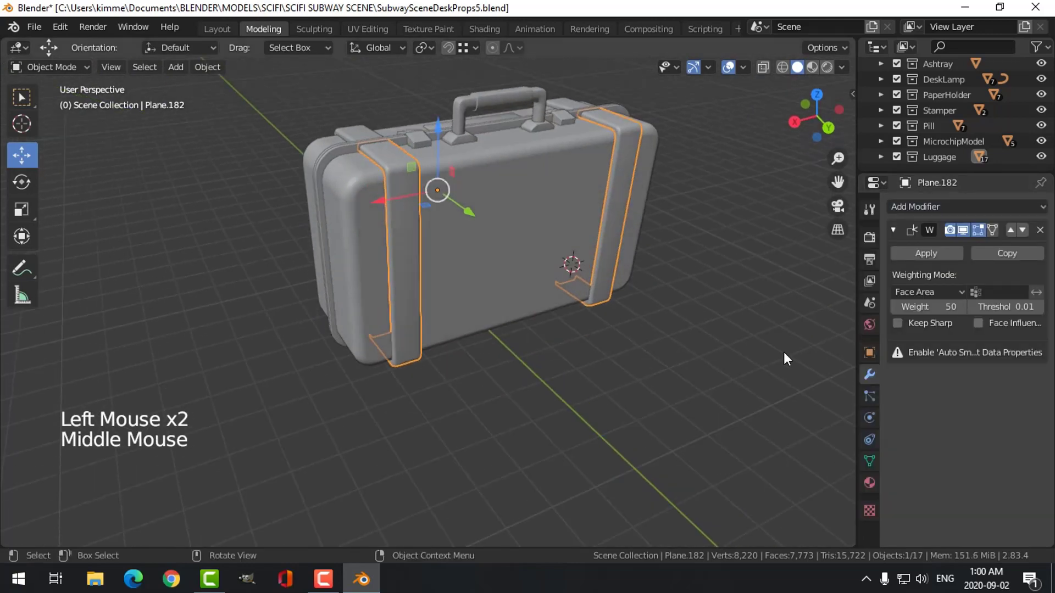
left_click(868, 460)
left_click(913, 489)
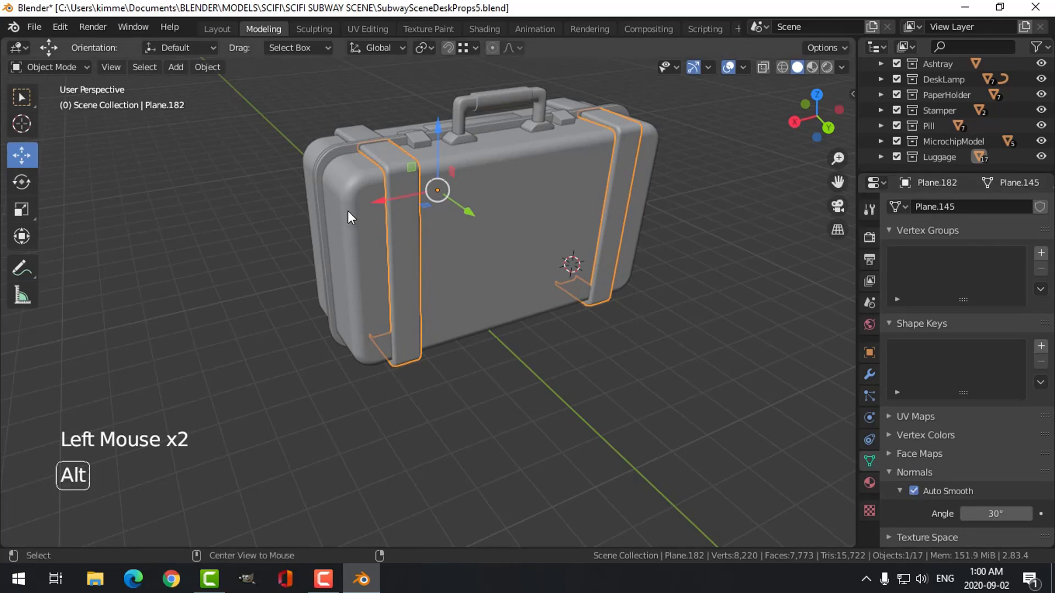
key("alt+a")
Give the pair of straps on the front shell a Weighted Normal modifier and enable Auto Smooth
middle_click_drag(353, 217, 528, 187)
left_click(527, 186)
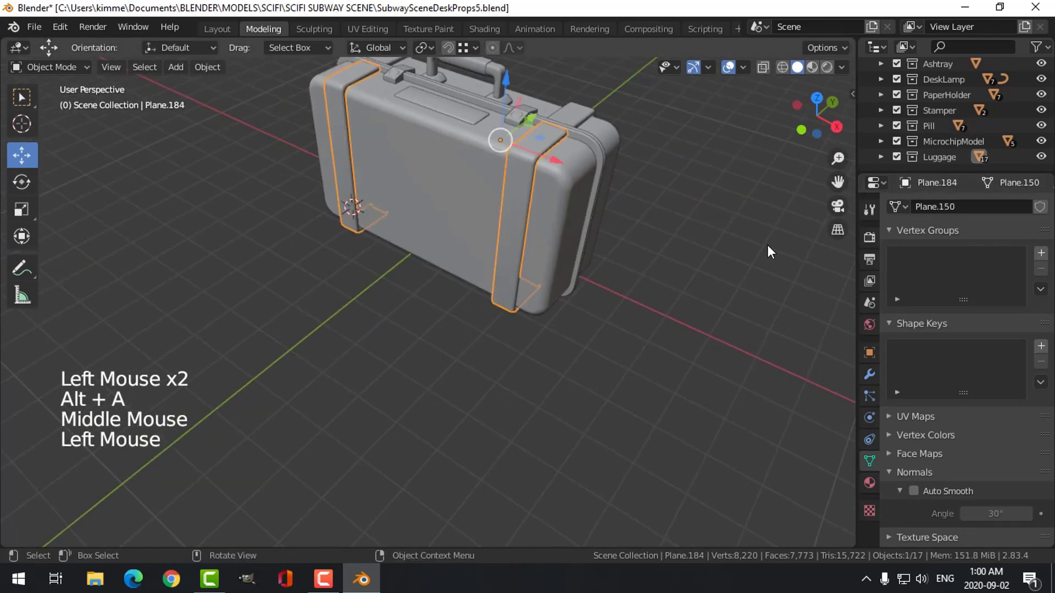
left_click(869, 378)
left_click(916, 209)
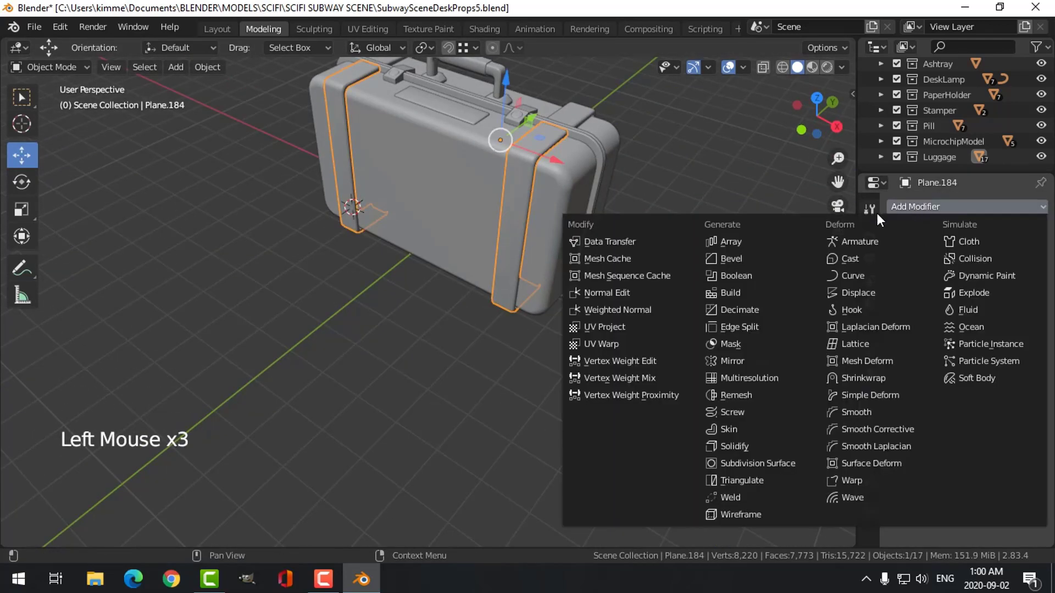
left_click(633, 310)
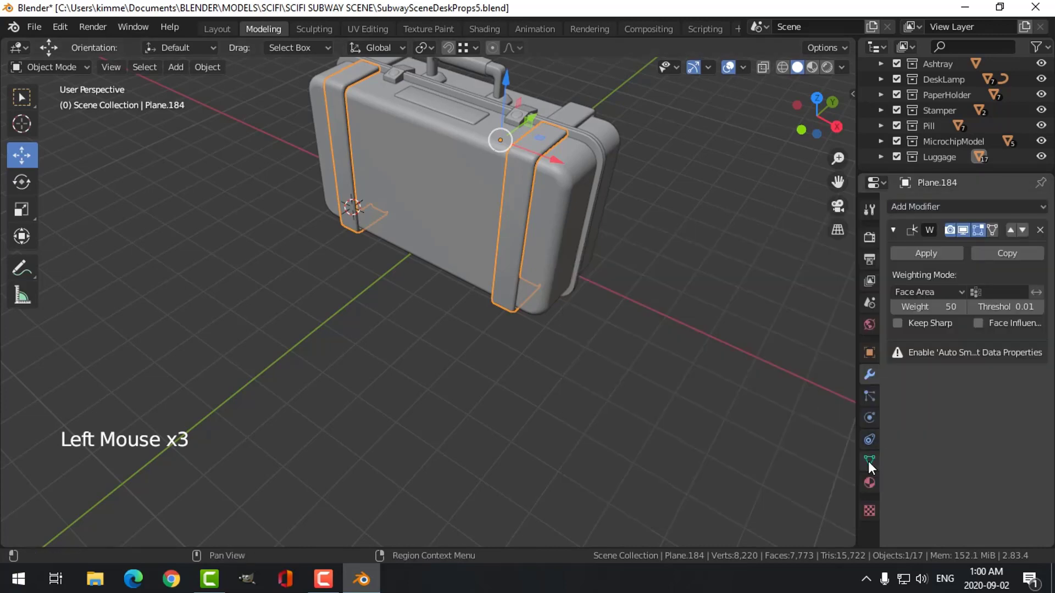
left_click(870, 461)
key("alt+a")
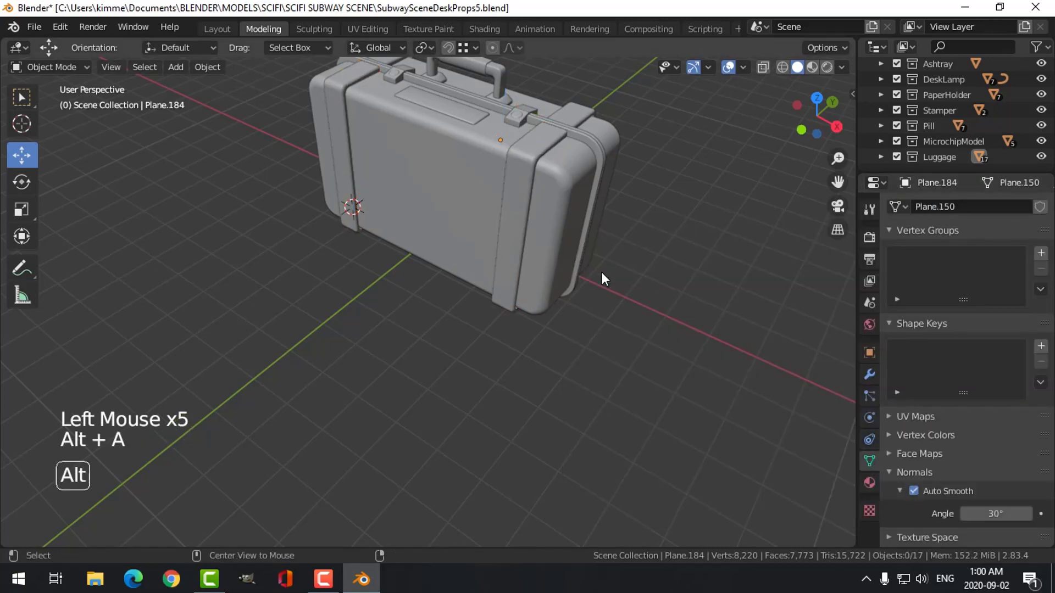
Select the rectangular plate on top of the suitcase, collapse its Bevel modifier settings, and enable Auto Smooth
middle_click_drag(601, 272, 506, 325)
left_click(493, 203)
middle_click_drag(493, 203, 921, 277)
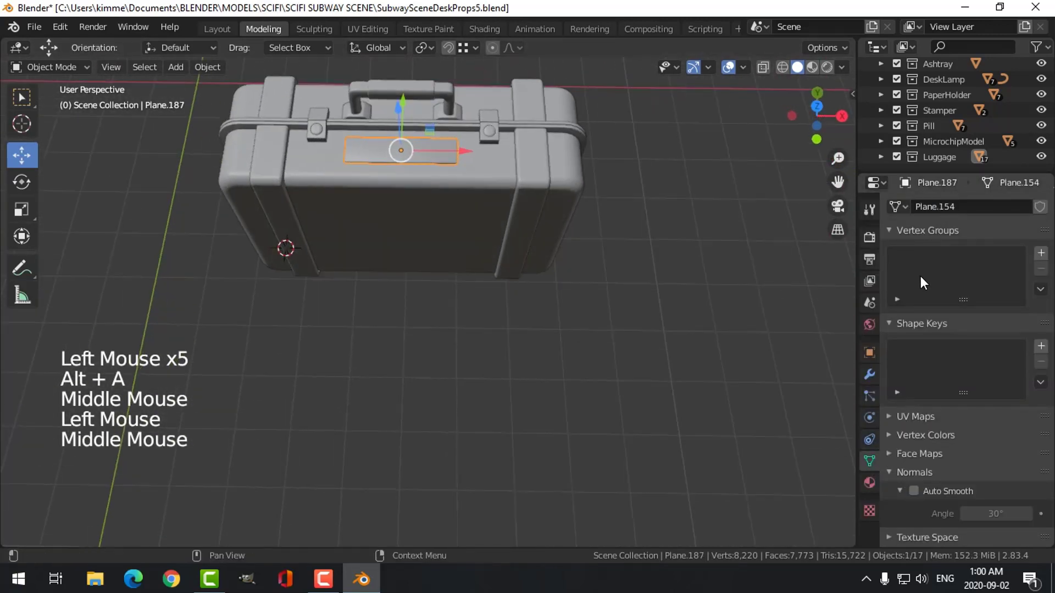
left_click(875, 375)
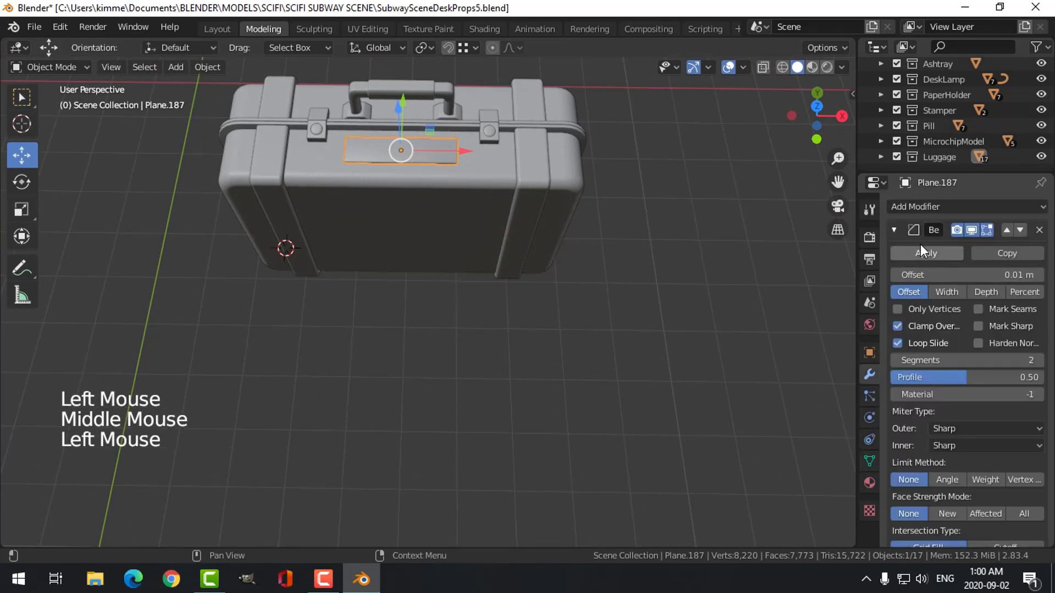
left_click(894, 231)
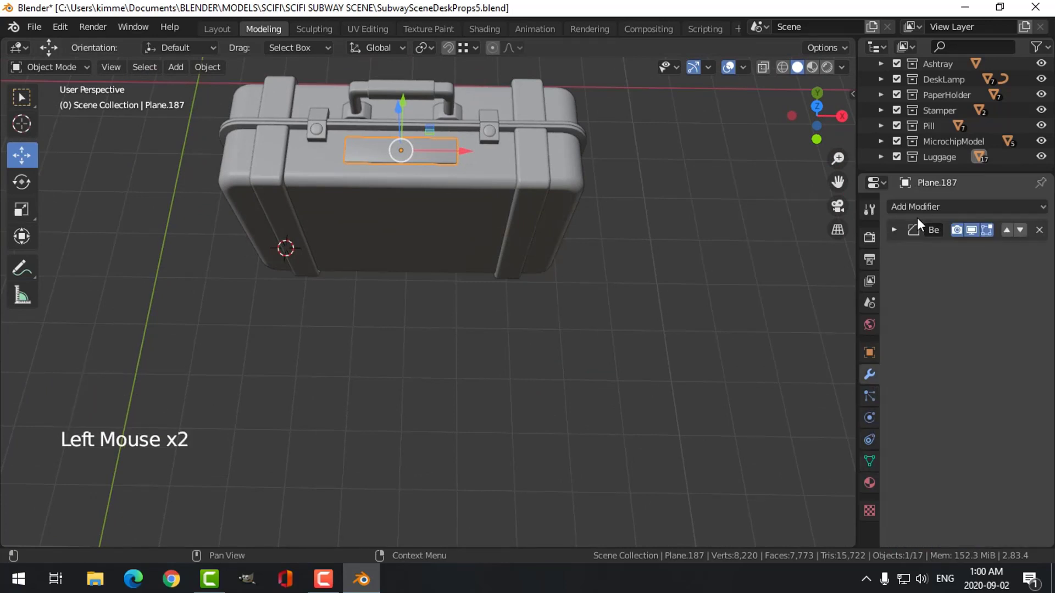
left_click(869, 460)
left_click(914, 492)
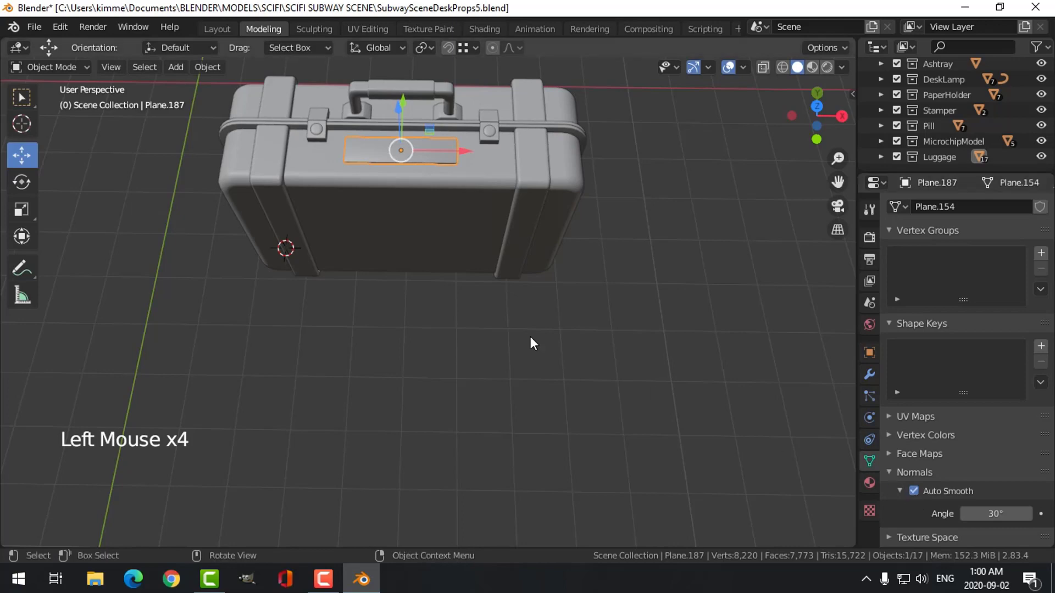
Add a Weighted Normal modifier to the rectangular plate on top of the suitcase
left_click(869, 375)
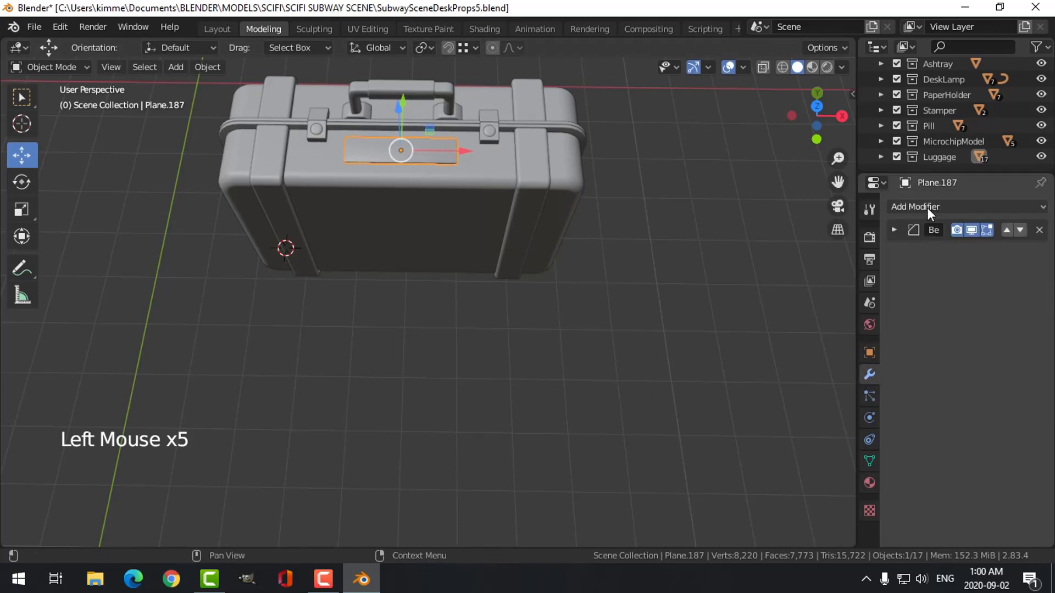
left_click_drag(928, 207, 635, 311)
middle_click_drag(496, 276, 449, 236)
key("alt+a")
scroll(366, 252, "up", 3)
scroll(519, 255, "down", 2)
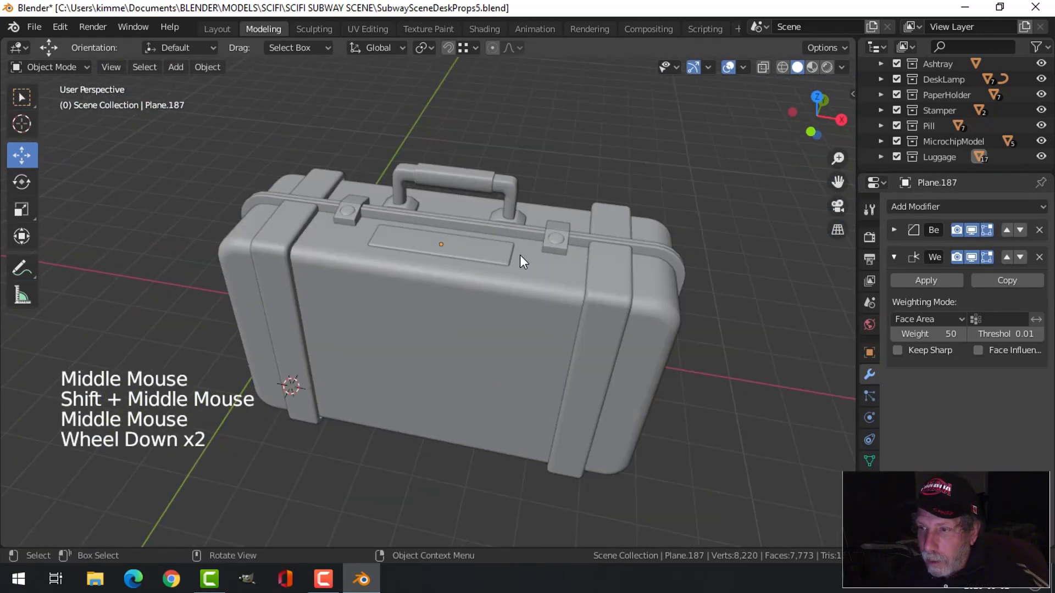
Inspect the modifier stack and mesh data settings of the latch piece near the suitcase's end strap
middle_click_drag(520, 254, 463, 220)
scroll(474, 326, "up", 2)
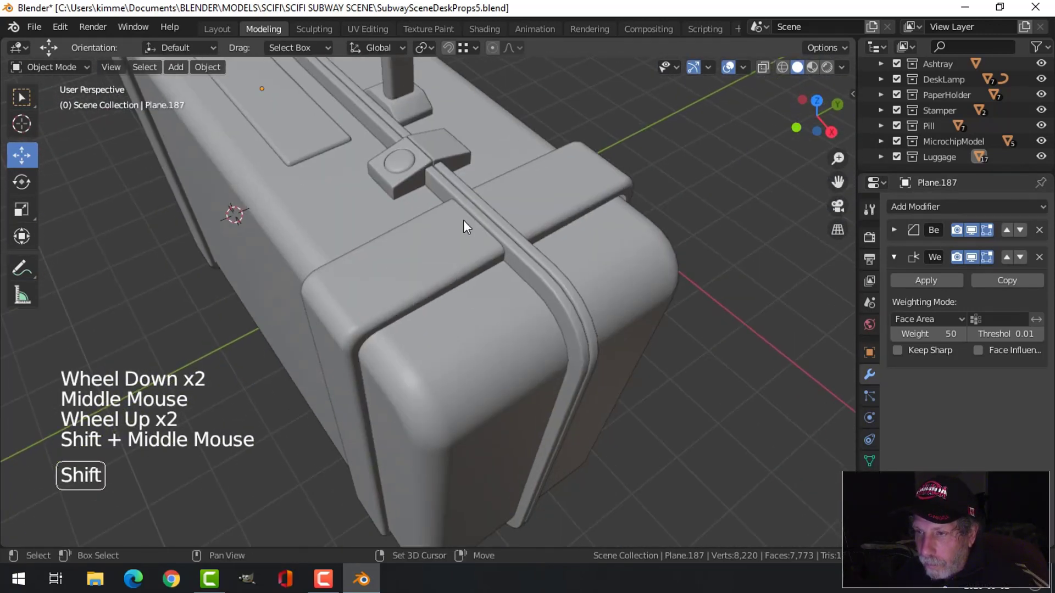
left_click(454, 144)
left_click(896, 230)
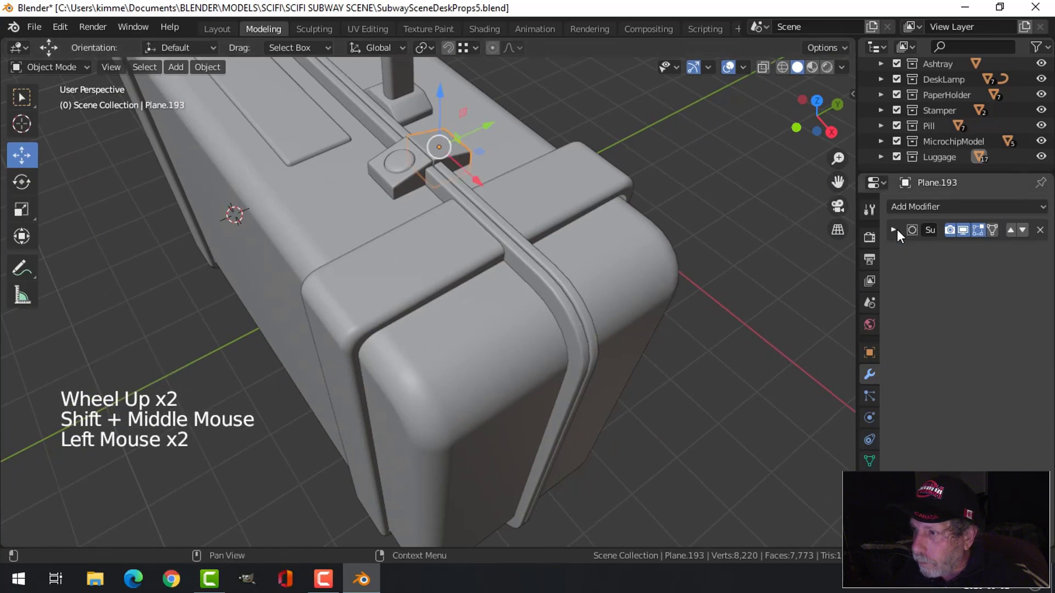
left_click(869, 460)
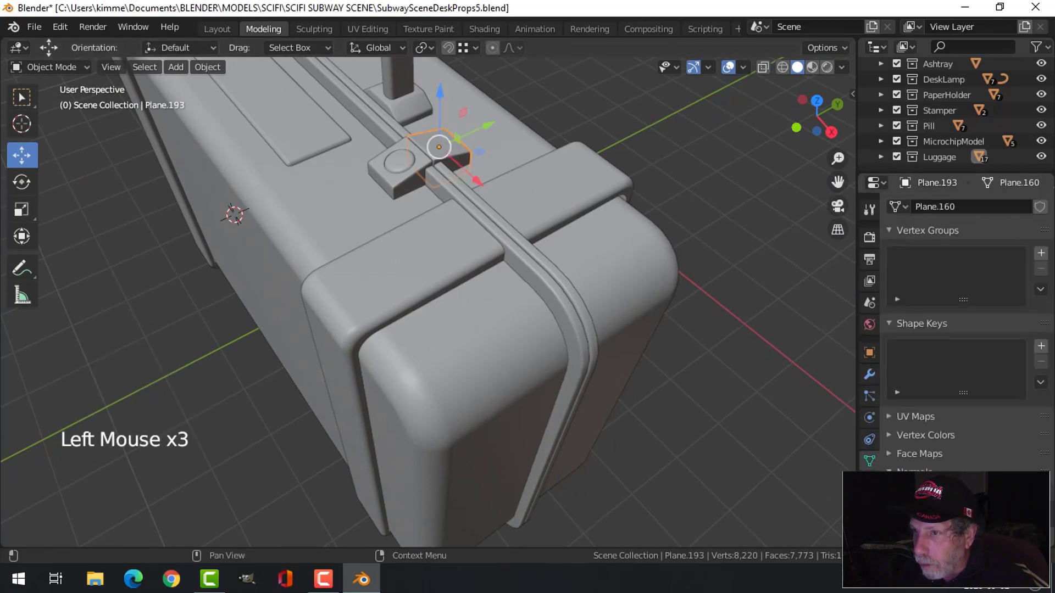
left_click(719, 324)
key("alt+a")
Select all suitcase parts and recalculate their mesh normals to the outside in Edit Mode
middle_click_drag(719, 324, 527, 235)
scroll(513, 271, "down", 4)
key("a")
middle_click_drag(513, 271, 565, 276)
key("Tab")
key("a")
key("alt+n")
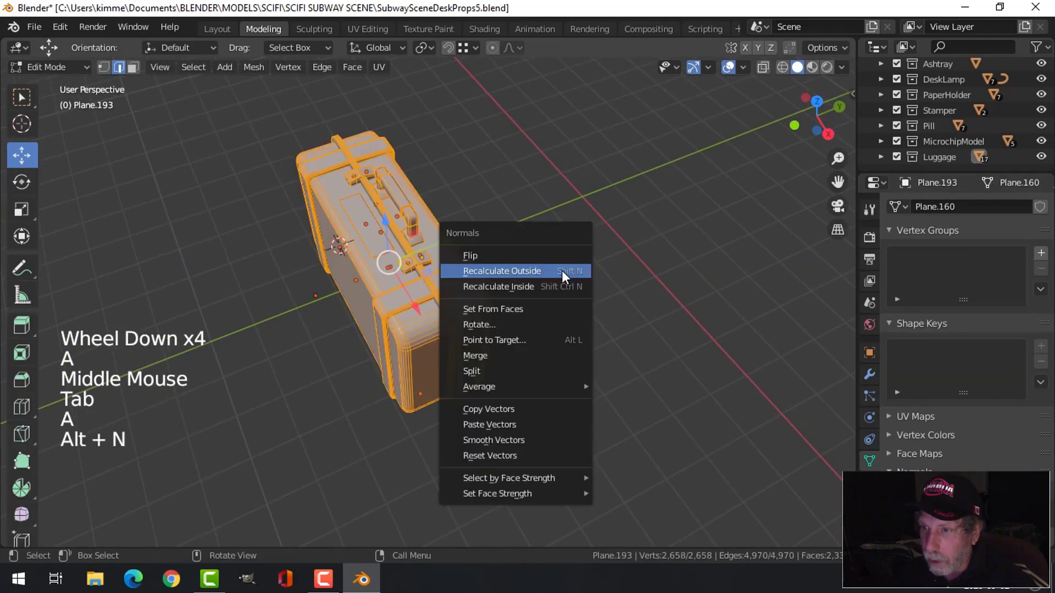
left_click(562, 272)
Merge the suitcase parts' duplicate vertices by distance and return to Object Mode with nothing selected
key("m")
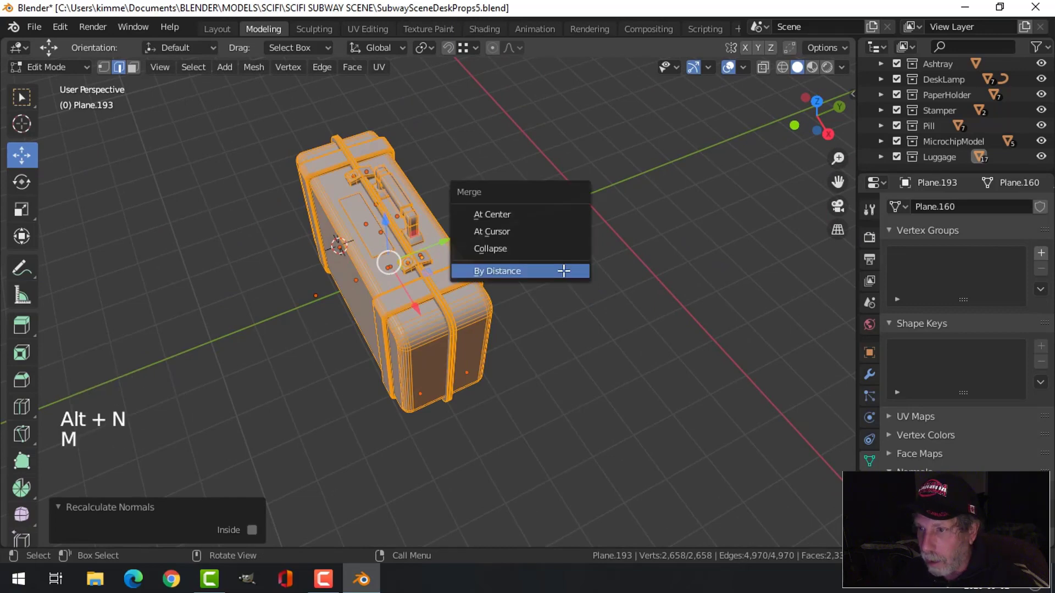
left_click(559, 269)
key("alt+a")
key("Tab")
key("alt+a")
scroll(348, 228, "down", 3)
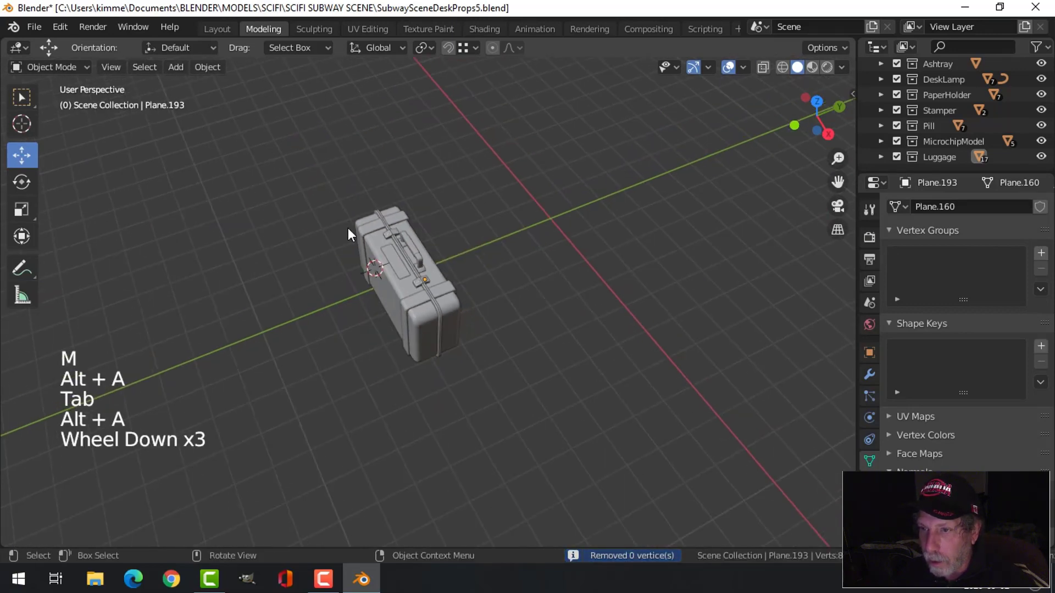
Check the finished suitcase and its collection contents by switching the Luggage collection off and back on
middle_click_drag(348, 229, 406, 286)
scroll(479, 298, "up", 3)
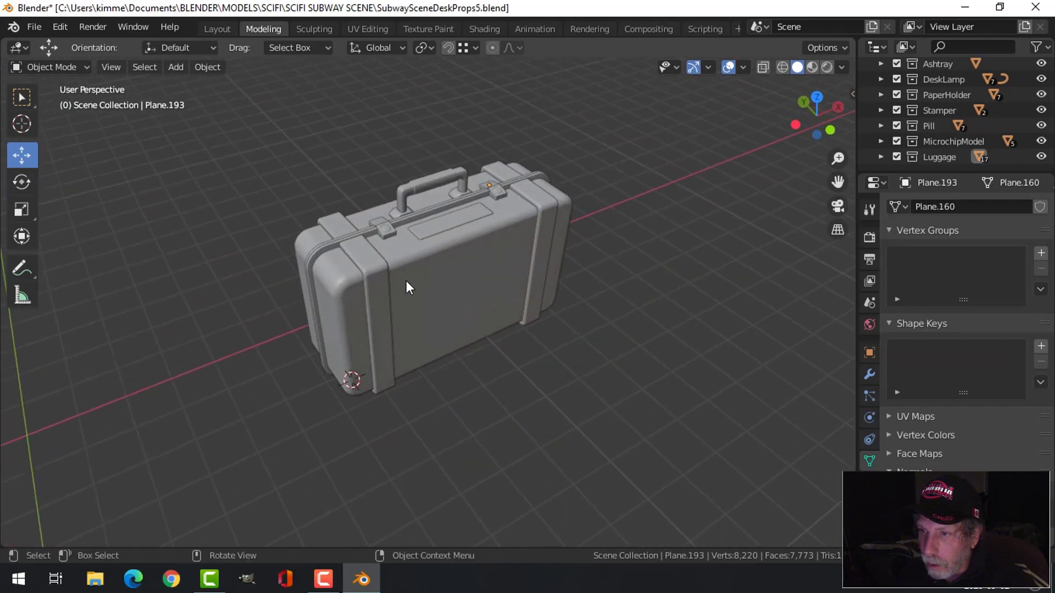
scroll(408, 282, "down", 2)
middle_click_drag(527, 263, 566, 253)
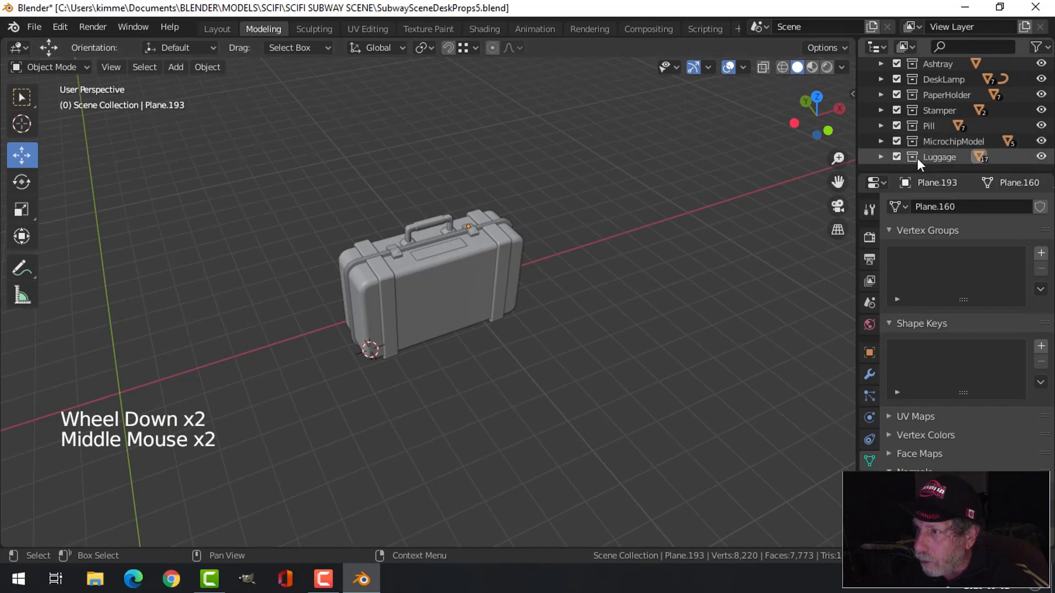
left_click(899, 158)
left_click(899, 158)
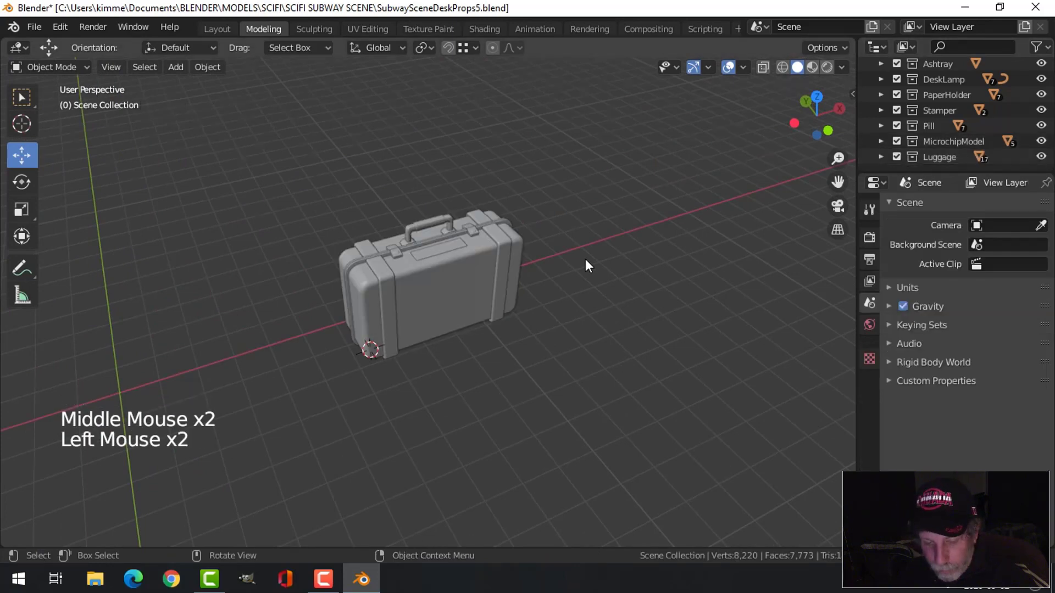
Save the file and reveal all hidden objects of the subway scene around the suitcase
key("ctrl+s")
key("alt+h")
key("alt+a")
scroll(666, 282, "down", 3)
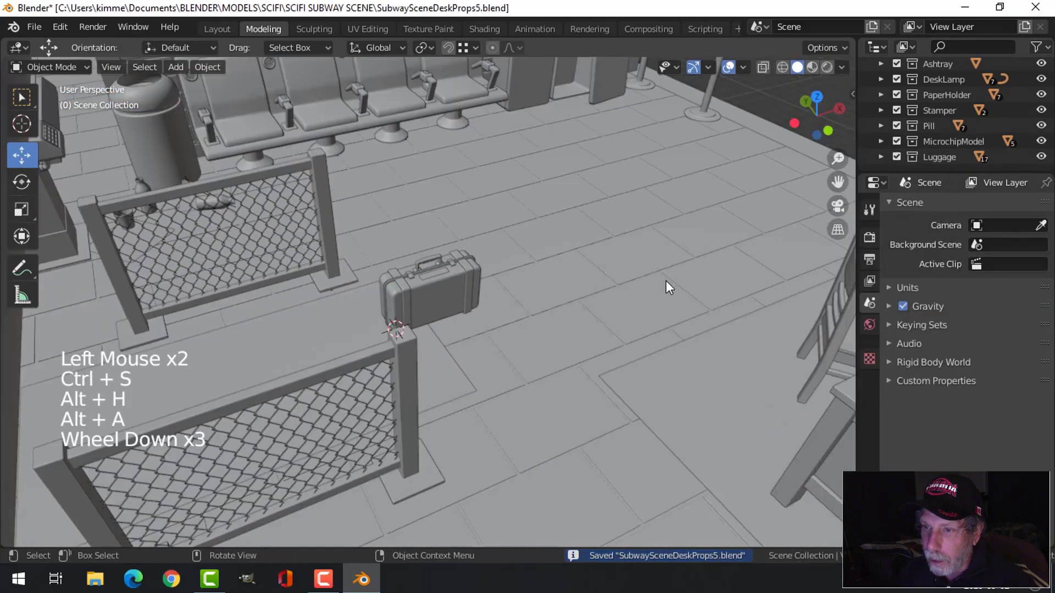
middle_click_drag(666, 281, 483, 307)
scroll(576, 288, "down", 2)
Select all objects in the Luggage collection and lower the suitcase about 0.47 m onto the station floor
left_click(944, 158)
right_click(934, 160)
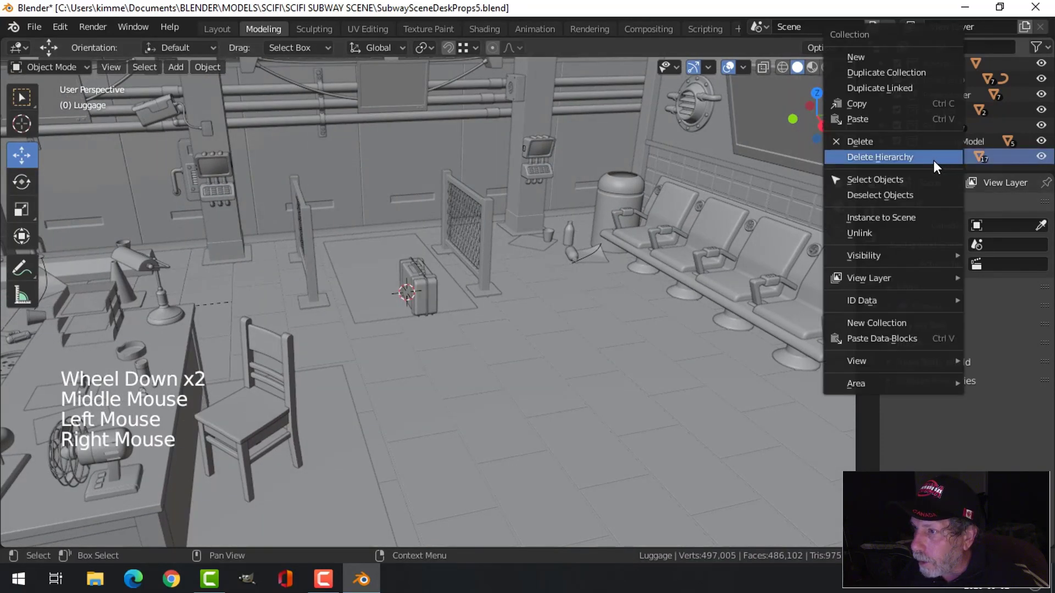
left_click(908, 179)
middle_click_drag(603, 293, 569, 297)
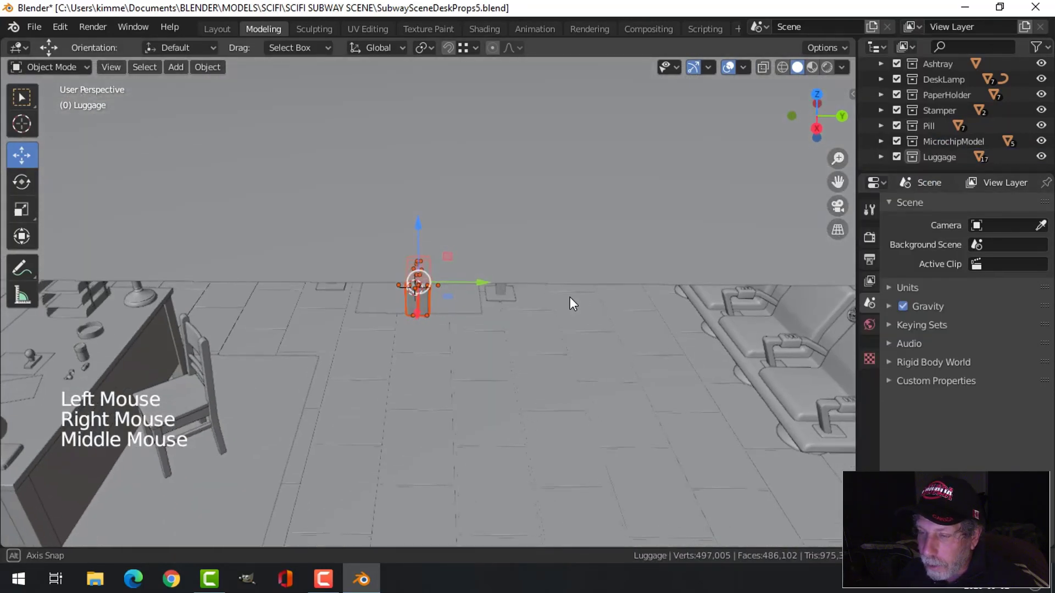
scroll(456, 350, "down", 2)
middle_click_drag(456, 350, 504, 268)
key("KP_3")
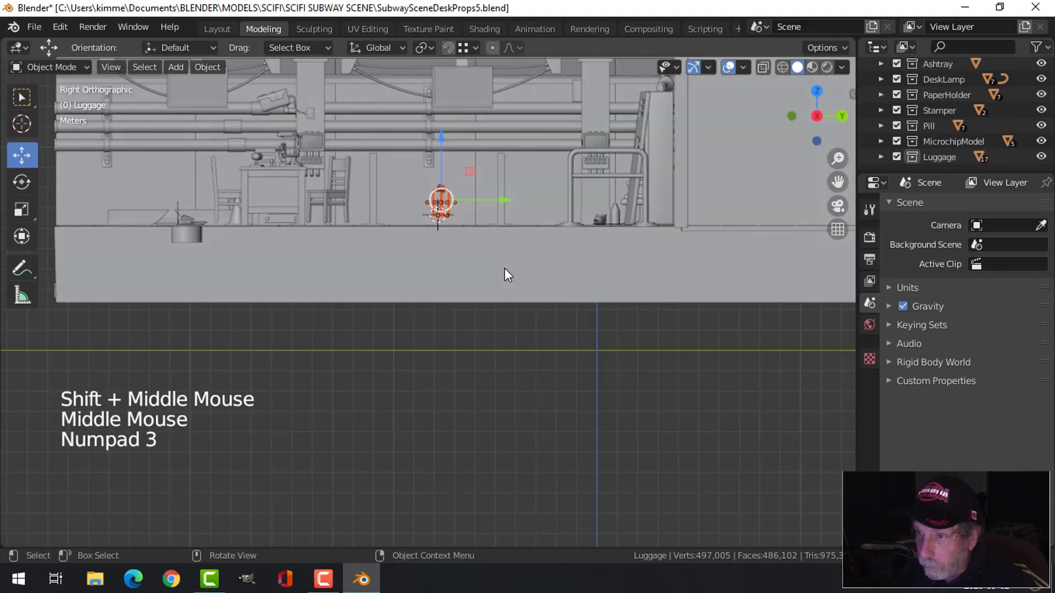
scroll(506, 269, "up", 7)
middle_click_drag(512, 165, 512, 359, "shift")
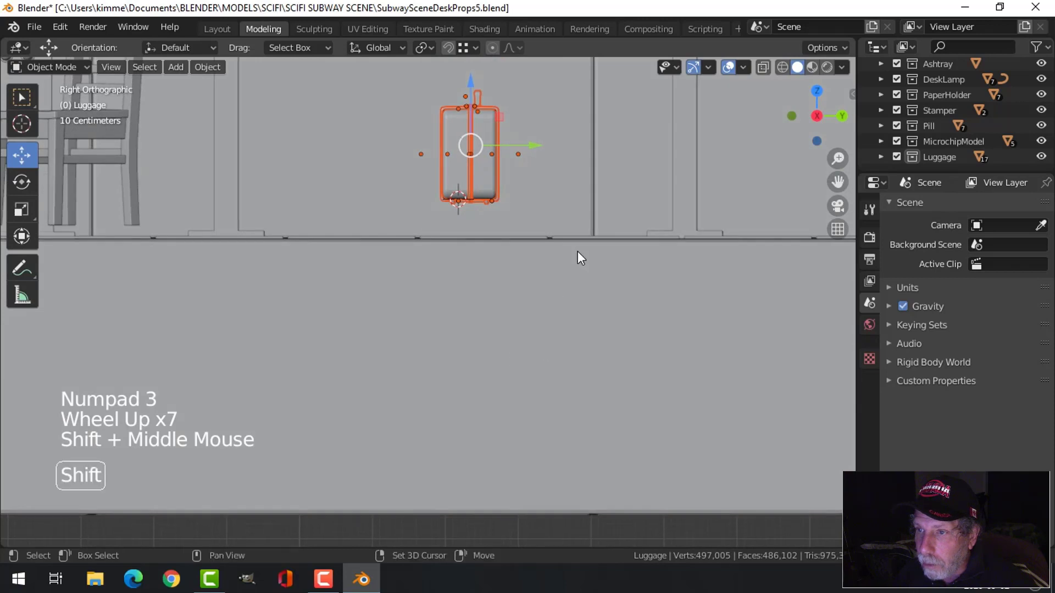
middle_click_drag(578, 253, 514, 345, "shift")
scroll(514, 345, "up", 2)
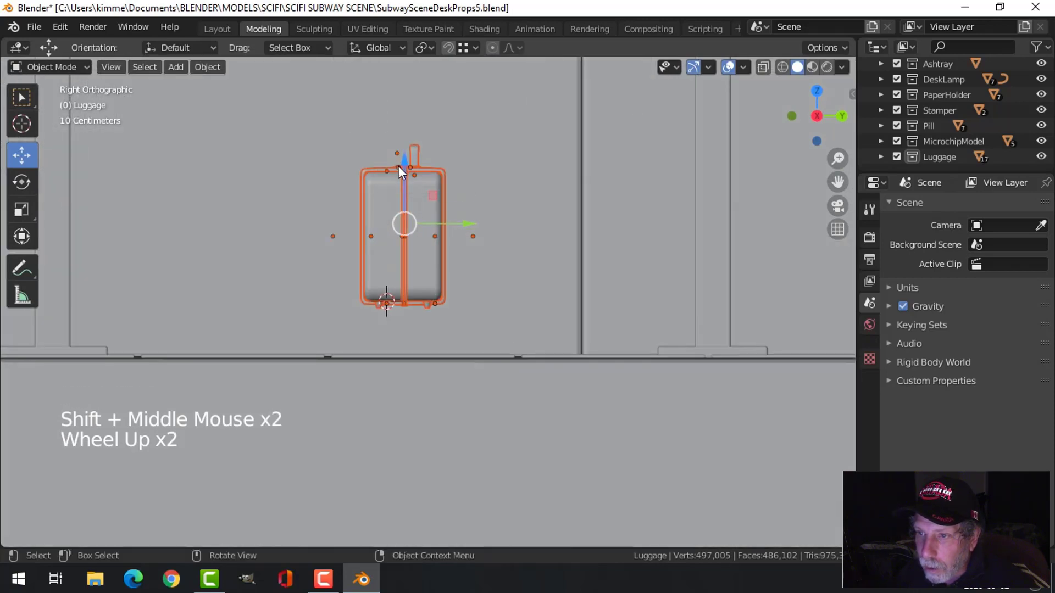
left_click_drag(404, 162, 406, 216)
Rotate the suitcase 90° about the Z axis and move it about 1.19 m along negative X
type("r")
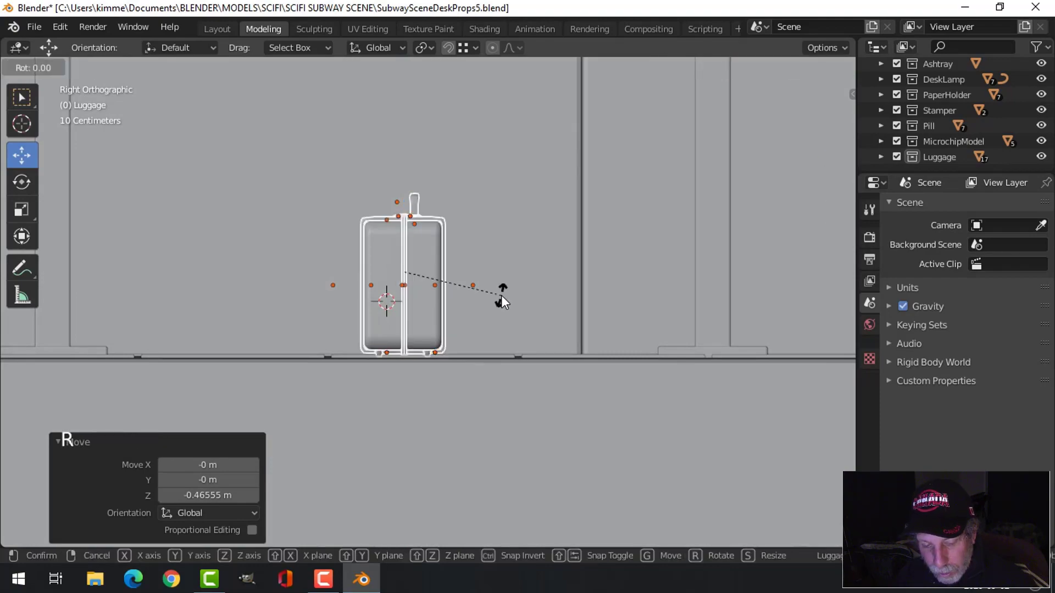
type("90")
key("Return")
middle_click_drag(500, 289, 419, 316)
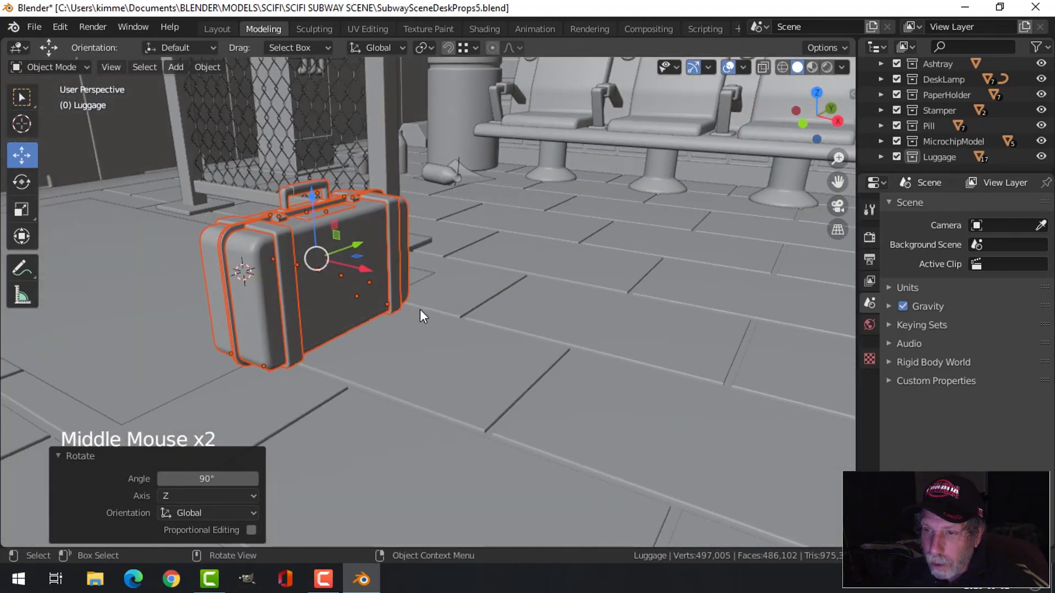
left_click_drag(361, 266, 273, 273)
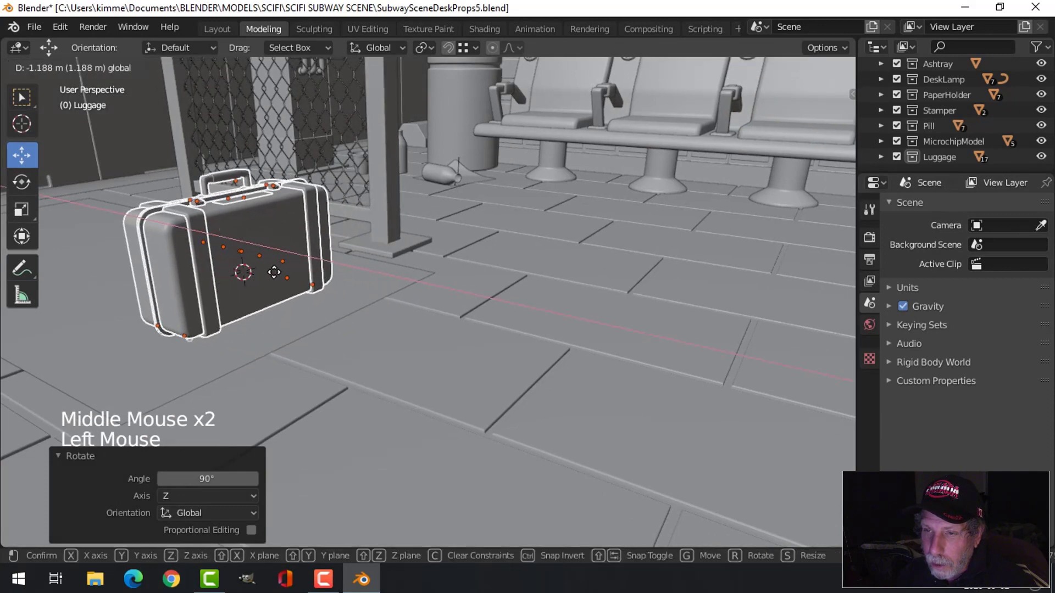
Raise the suitcase about 0.018 m so its feet rest on the floor, and deselect it
middle_click_drag(273, 273, 403, 239)
key("KP_3")
scroll(403, 239, "up", 4)
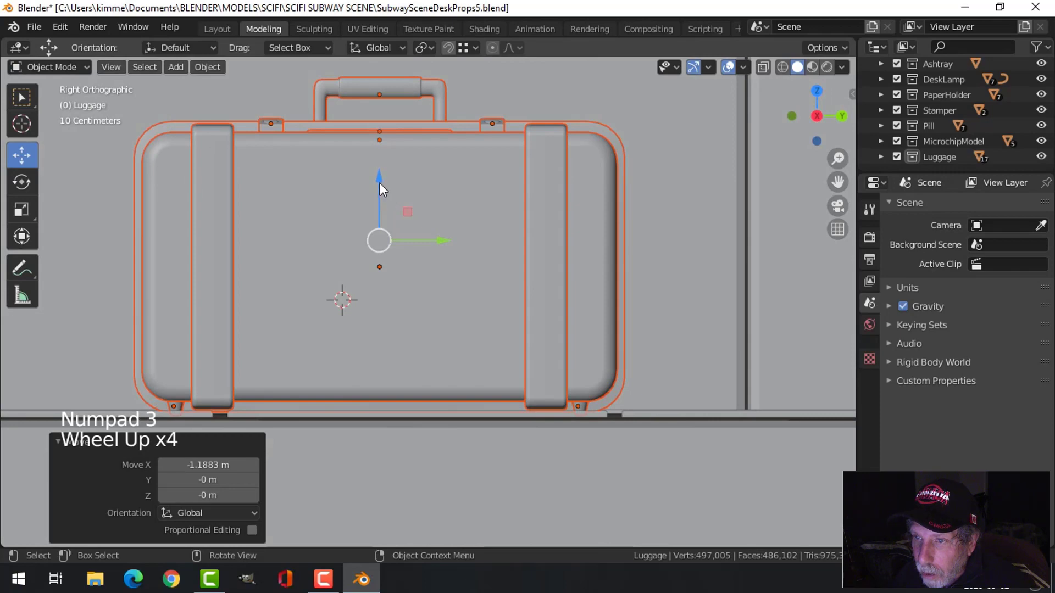
left_click_drag(378, 181, 389, 185)
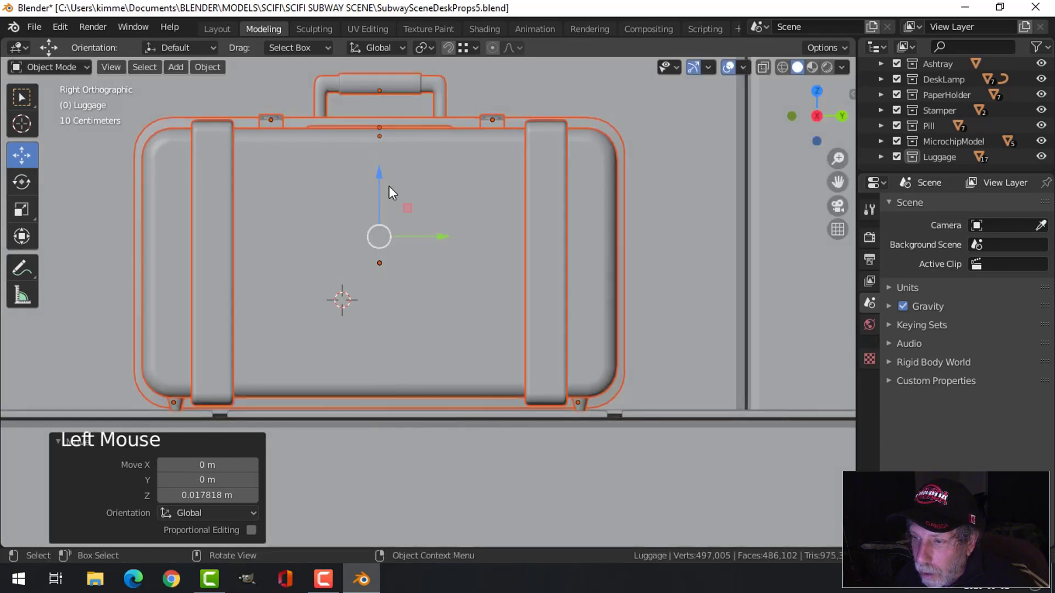
key("alt+a")
Review the suitcase's placement among the subway scene props and save the file
scroll(454, 254, "down", 3)
middle_click_drag(454, 255, 461, 322)
scroll(478, 316, "down", 3)
scroll(381, 312, "down", 3)
middle_click_drag(462, 321, 727, 230)
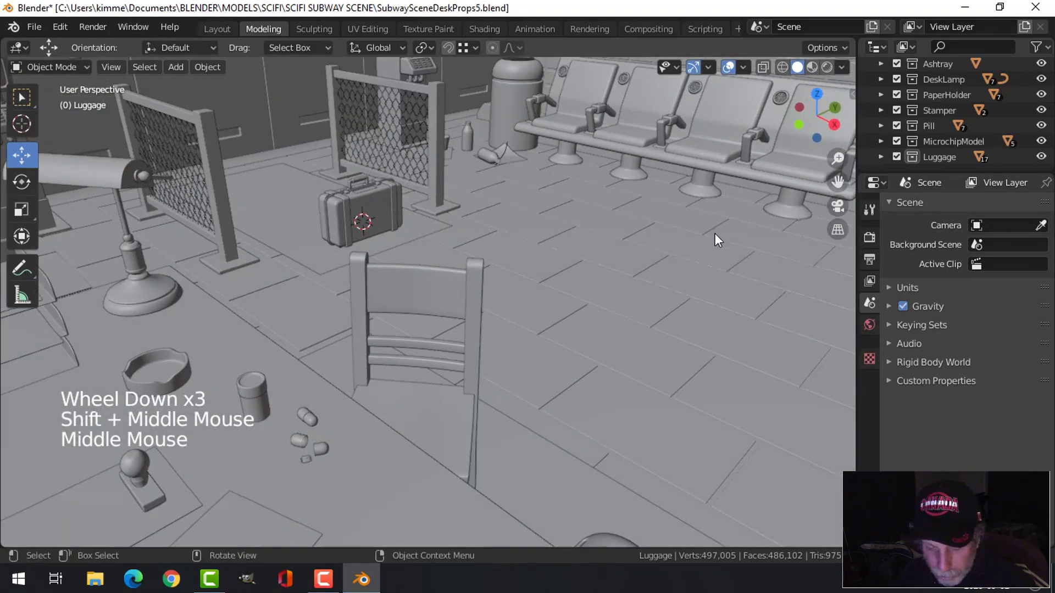
key("ctrl+s")
scroll(544, 350, "down", 4)
middle_click_drag(544, 350, 497, 304, "shift")
scroll(486, 282, "up", 1)
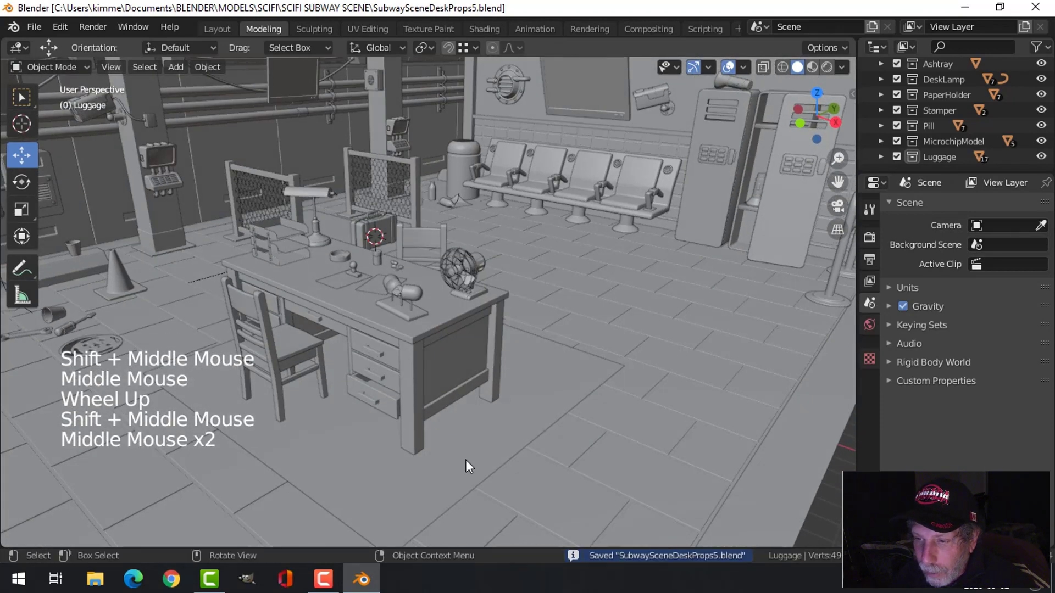
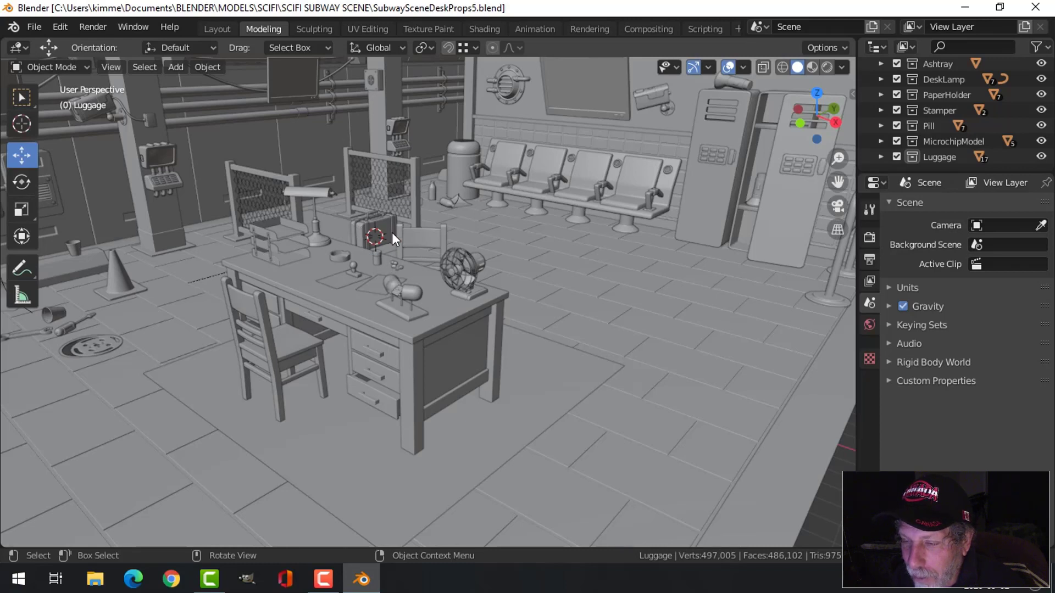
Add a collection instance of the Luggage collection to the scene
left_click(940, 157)
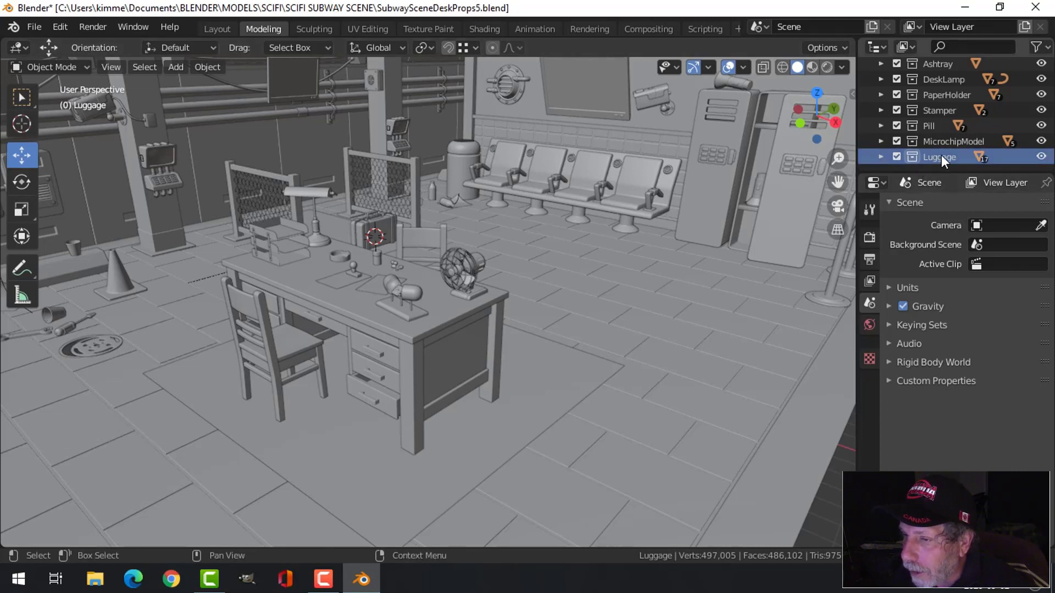
key("shift+a")
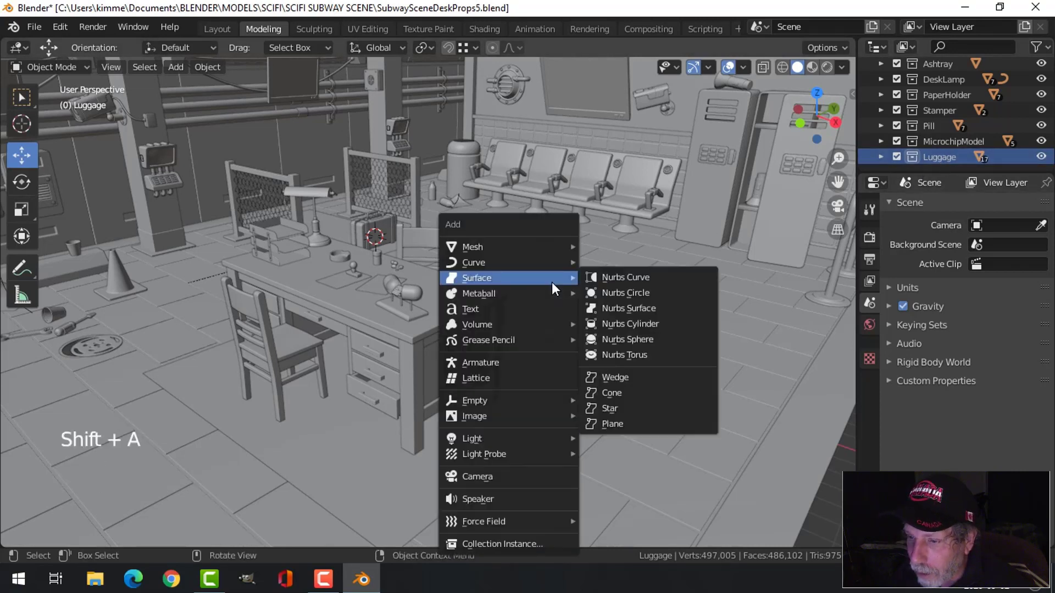
left_click(496, 545)
scroll(559, 528, "down", 18)
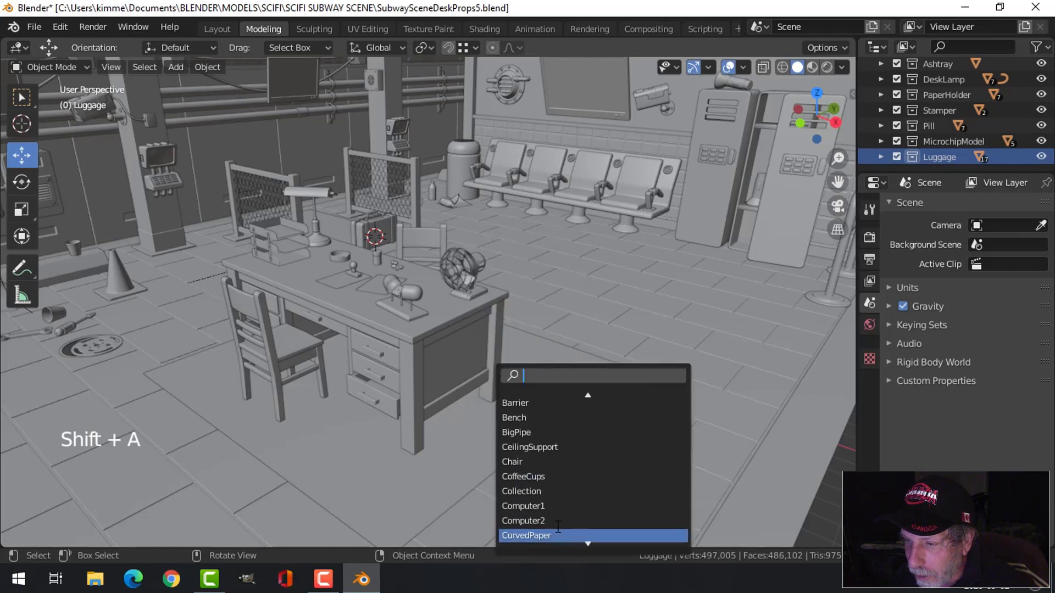
scroll(559, 529, "down", 3)
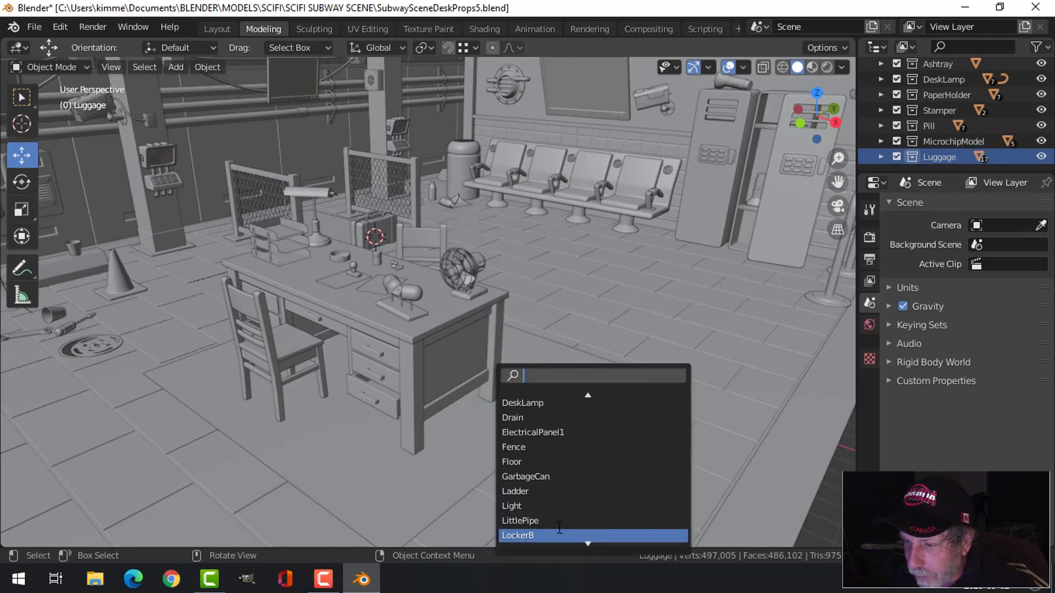
scroll(559, 528, "down", 2)
left_click(548, 535)
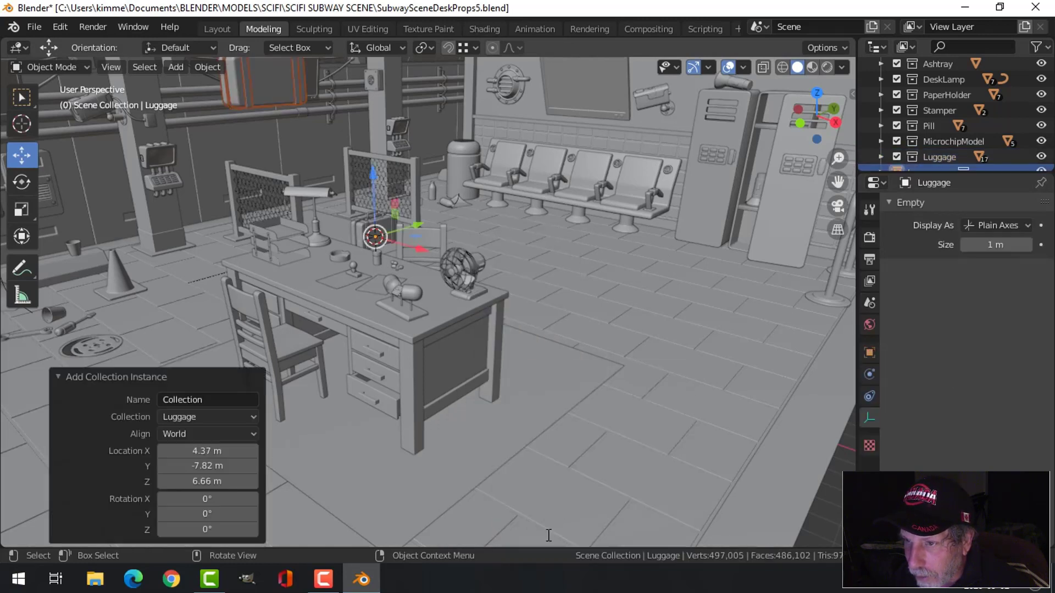
Move the Luggage instance about 10.76 m along X and set its origin to geometry
scroll(375, 239, "down", 3)
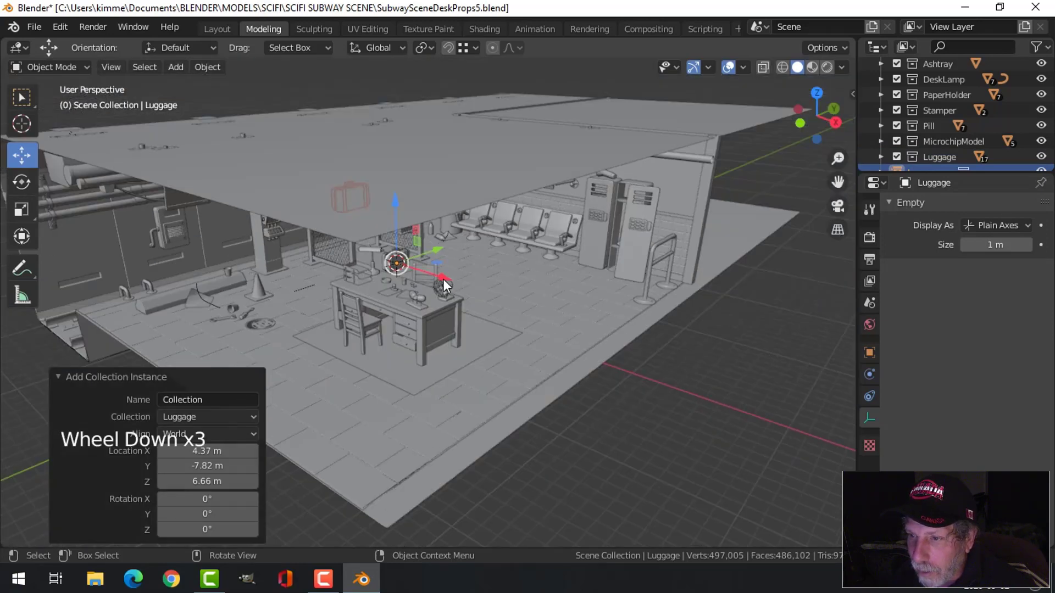
left_click_drag(444, 285, 582, 305)
middle_click_drag(605, 294, 377, 181)
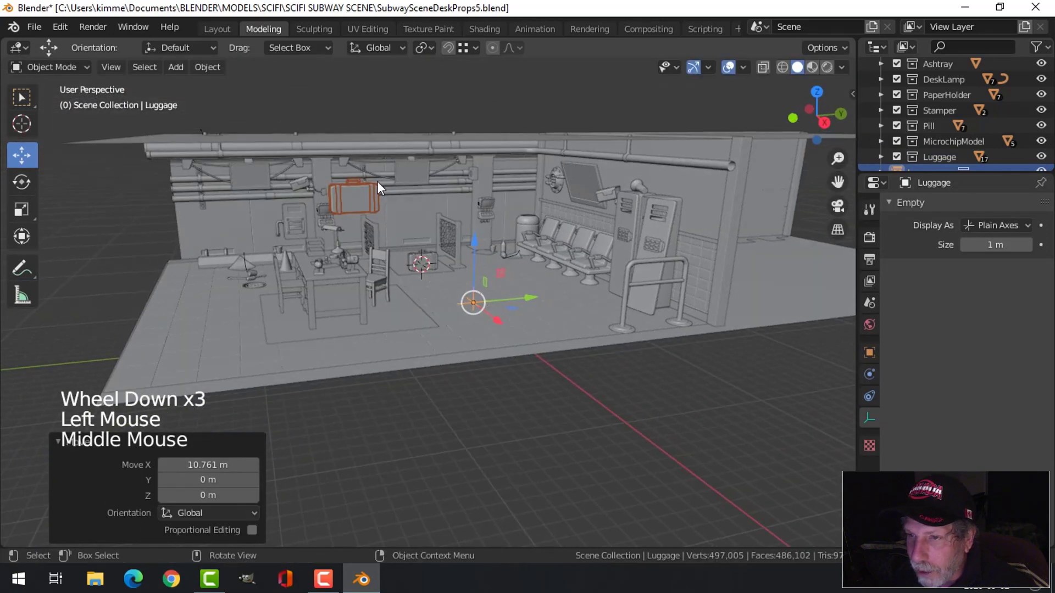
left_click(222, 69)
mouse_move(251, 101)
left_click(391, 118)
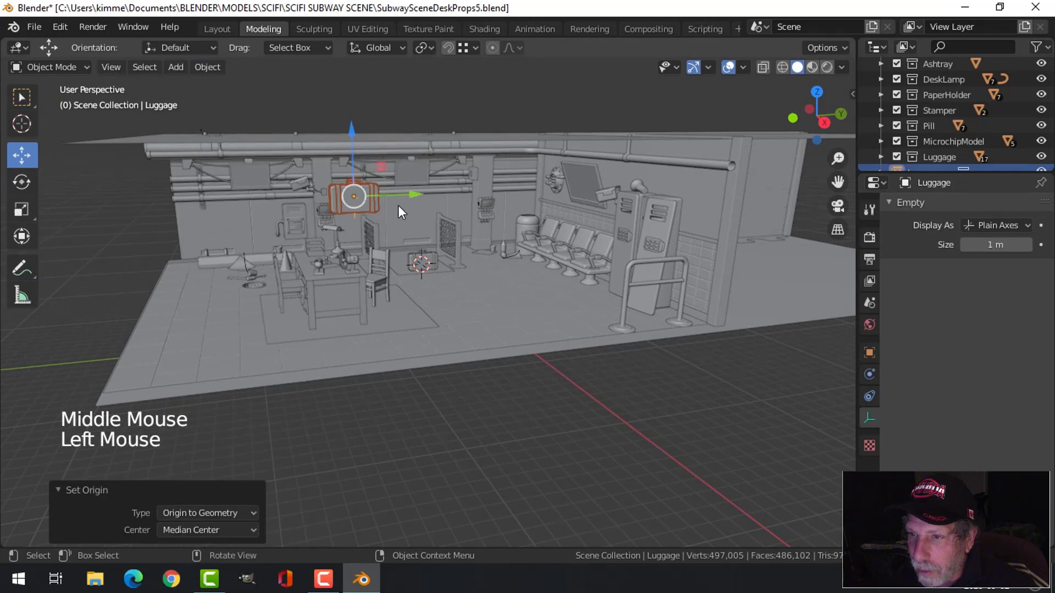
Lower the Luggage instance toward the floor and move it about 2.57 m along negative X, beside the desk
left_click_drag(352, 136, 355, 256)
middle_click_drag(354, 256, 504, 329)
left_click_drag(608, 361, 566, 370)
middle_click_drag(598, 324, 417, 287)
scroll(416, 296, "up", 3)
scroll(409, 289, "up", 3)
scroll(414, 288, "down", 3)
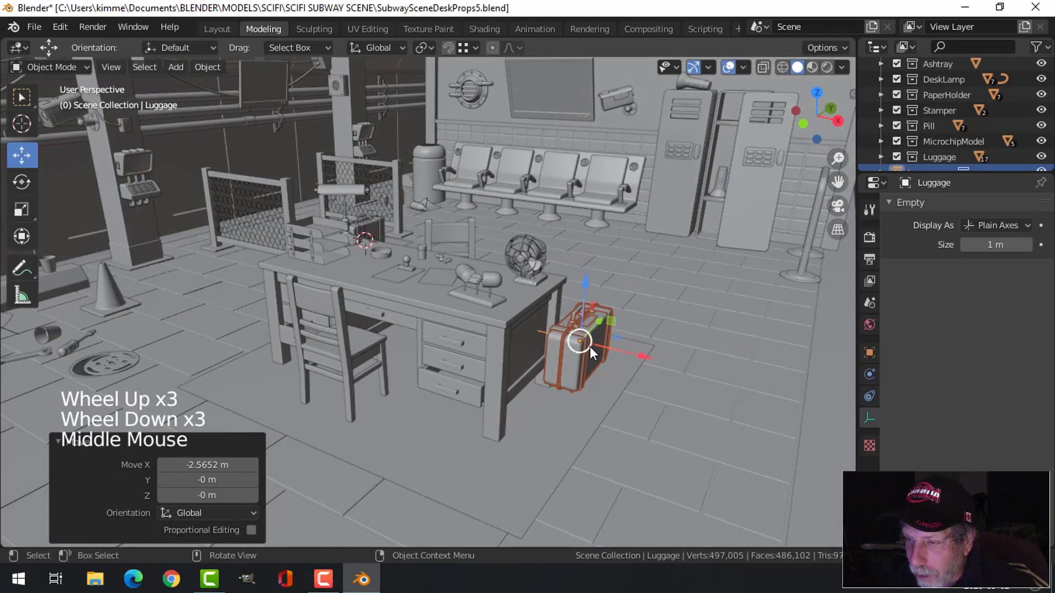
Lower the instanced suitcase about 1.17 m and fine-tune its height so its feet meet the floor
left_click_drag(583, 288, 570, 336)
key("KP_3")
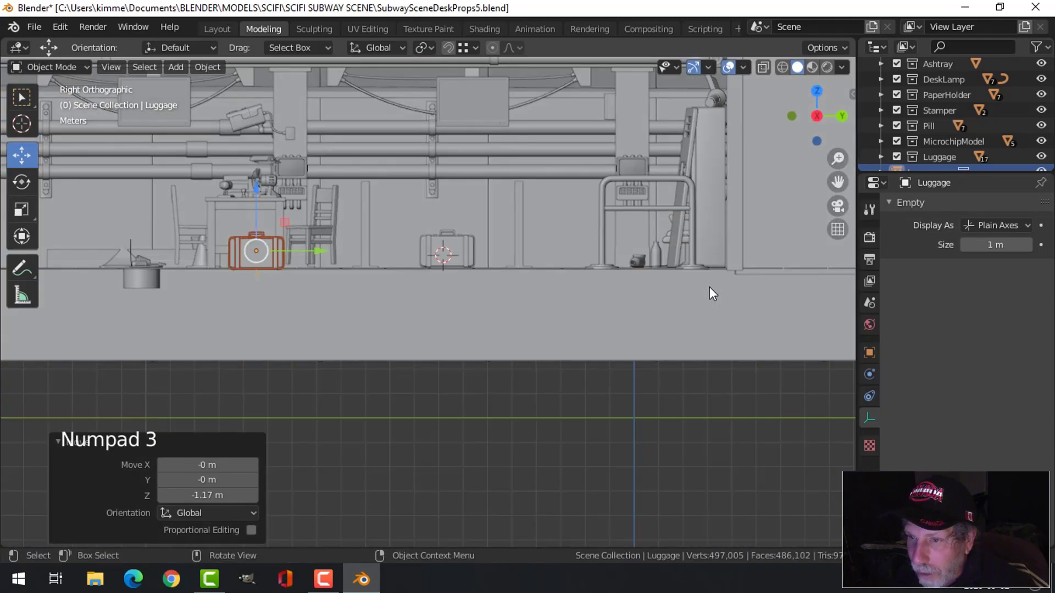
scroll(710, 287, "up", 3)
middle_click_drag(710, 287, 690, 322, "shift")
scroll(636, 310, "up", 3)
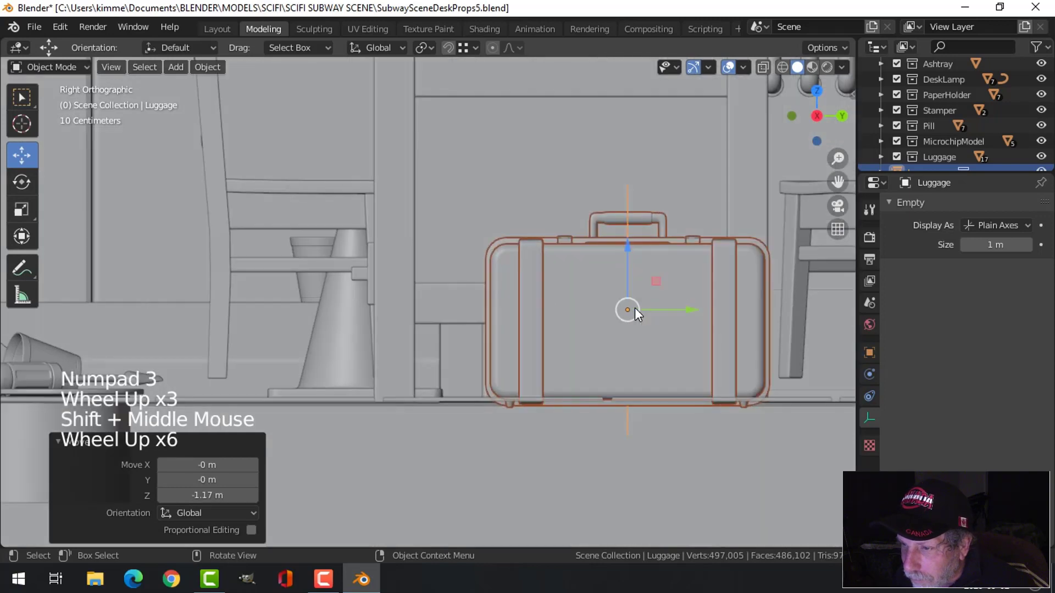
left_click_drag(625, 242, 626, 229)
Move the instanced suitcase about 0.65 m along negative X, closer to the desk's end
middle_click_drag(627, 228, 496, 310)
key("KP_Decimal")
scroll(693, 324, "down", 4)
left_click_drag(497, 309, 447, 316)
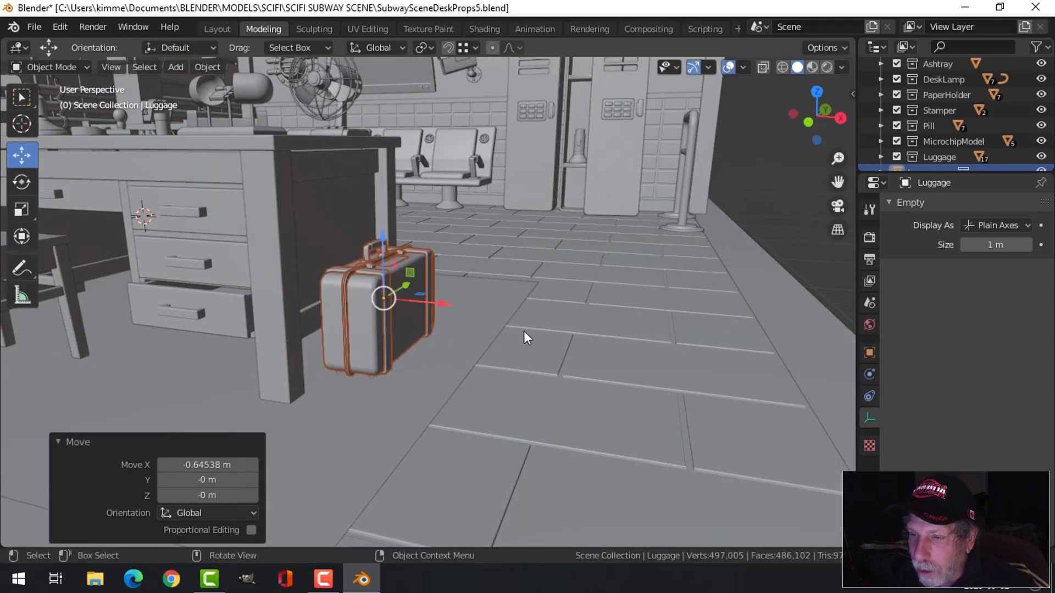
Rotate the instanced suitcase 180° about Z and 90° about Y to lay it flat
middle_click_drag(523, 331, 466, 344)
type("rz")
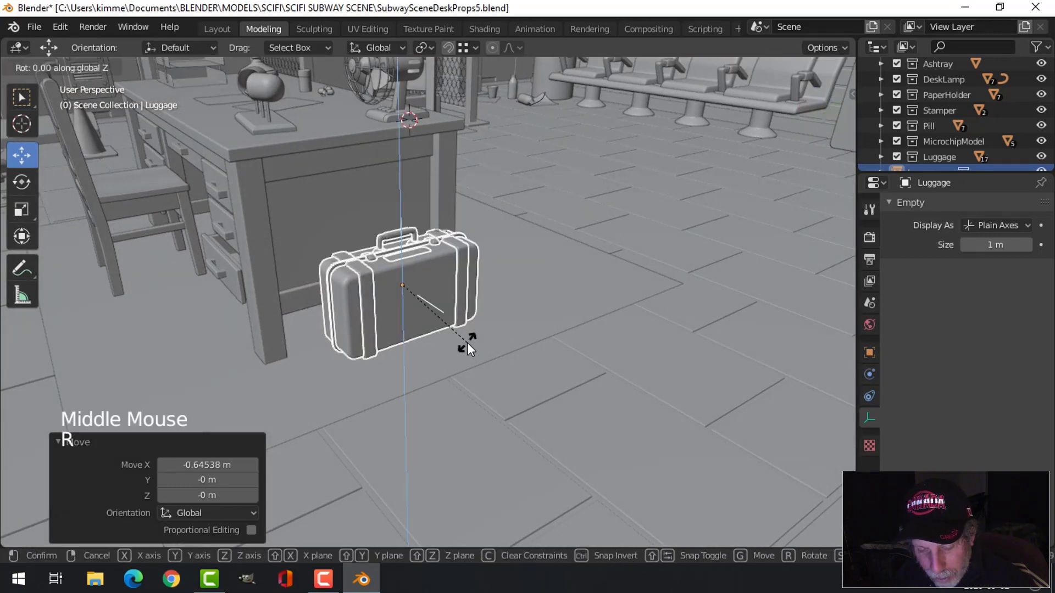
type("180")
key("Return")
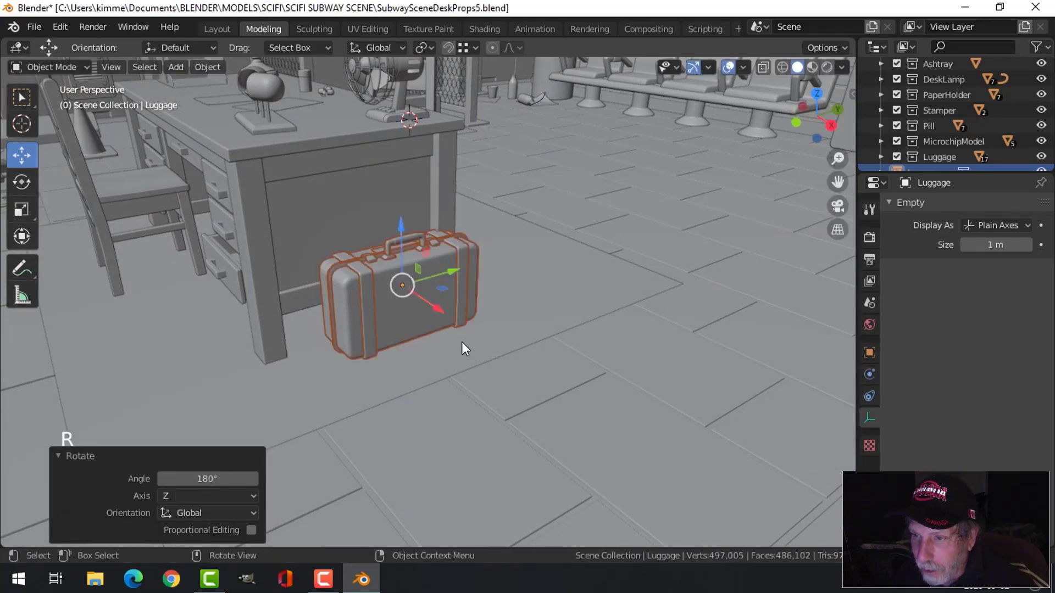
middle_click_drag(461, 341, 504, 345)
type("ry90")
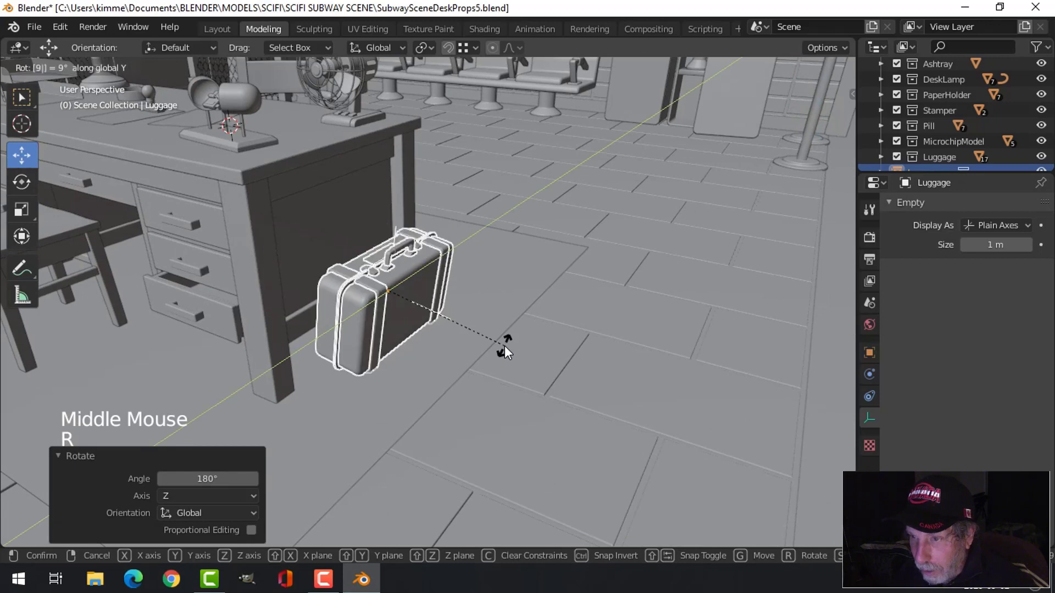
key("Return")
Move the flat suitcase about 0.55 m along X, lower it onto the floor beside the desk, and deselect it
left_click_drag(436, 317, 513, 344)
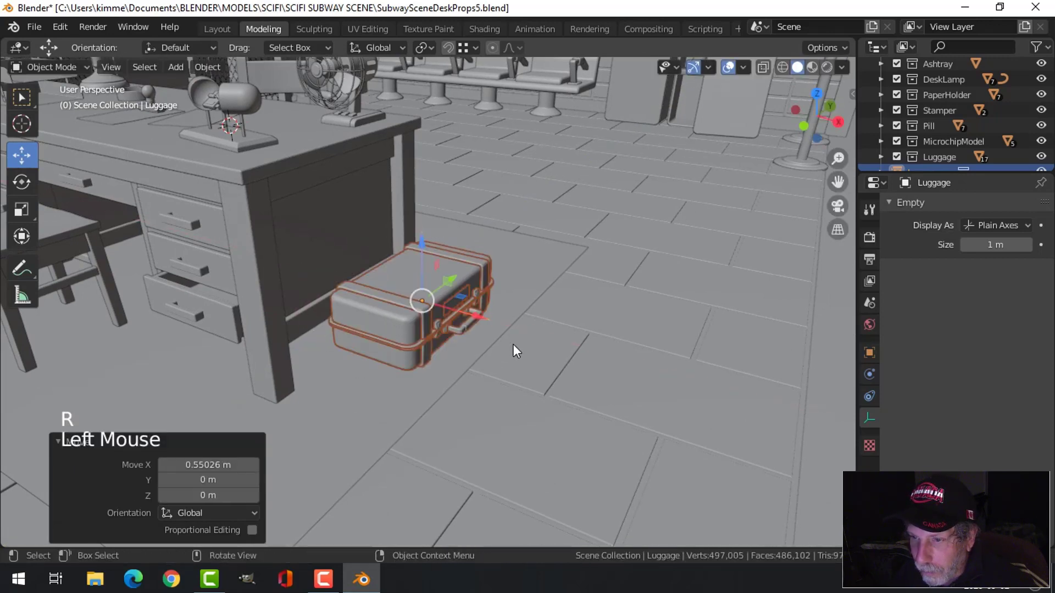
middle_click_drag(513, 344, 465, 263)
left_click_drag(425, 242, 422, 275)
mouse_move(422, 275)
middle_mouse_down()
mouse_move(555, 370)
mouse_move(476, 391)
mouse_move(486, 344)
mouse_move(501, 377)
mouse_move(554, 365)
mouse_move(500, 407)
mouse_move(429, 283)
middle_mouse_up()
left_click(486, 344)
key("alt+a")
scroll(500, 379, "down", 3)
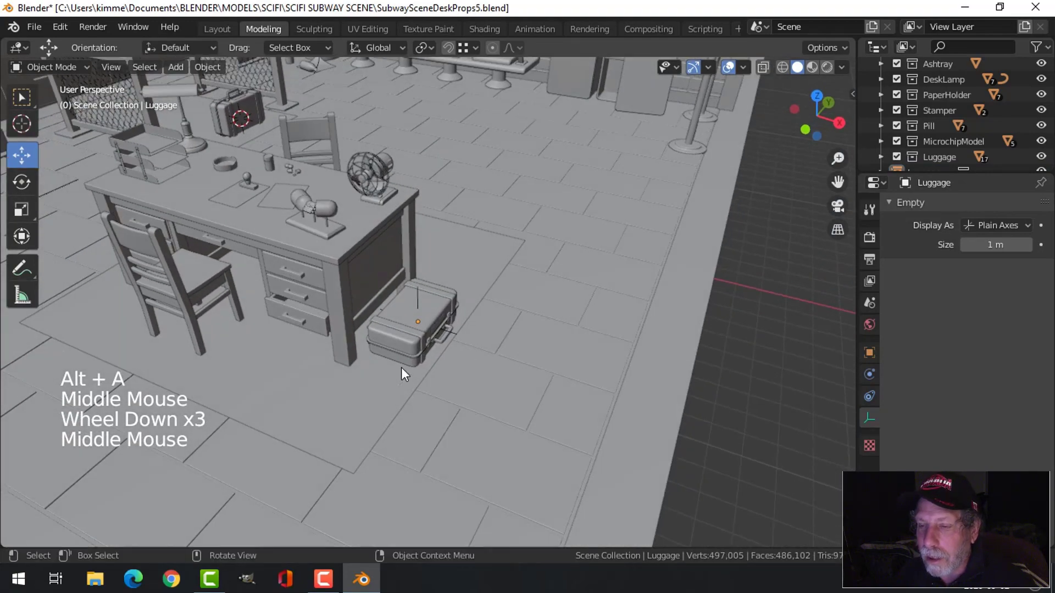
Duplicate the flat suitcase and raise the copy about 0.757 m so it stacks on the original
middle_click_drag(402, 367, 476, 360)
scroll(471, 359, "up", 3)
left_click(415, 317)
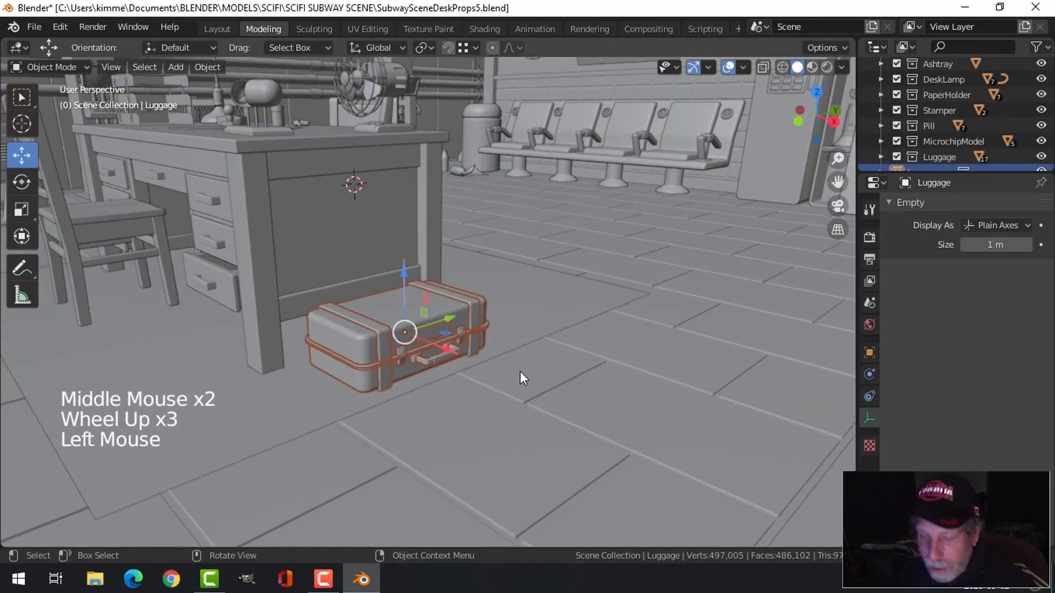
key("shift+d")
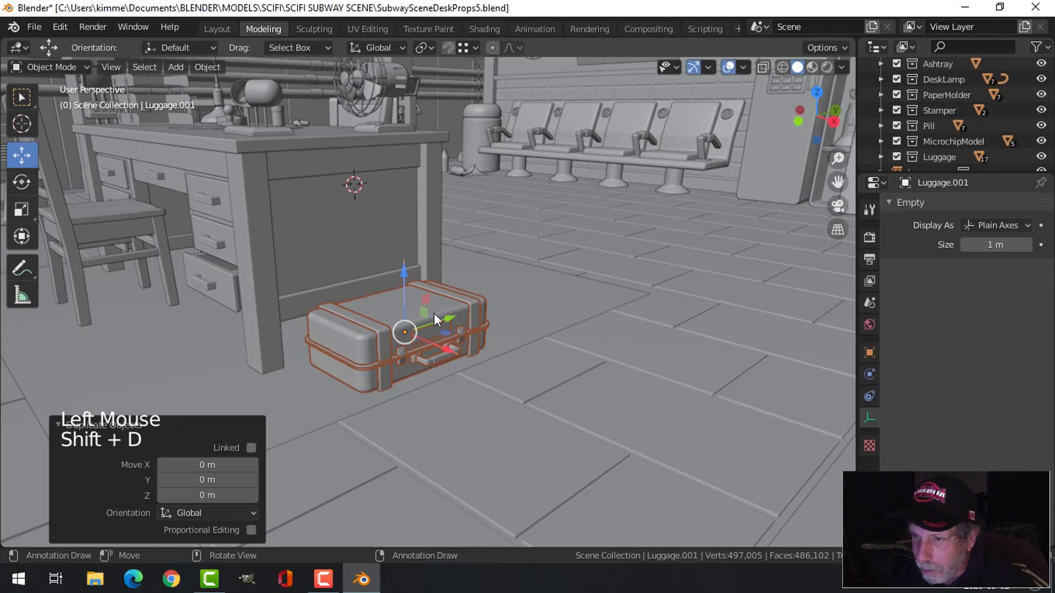
left_click_drag(407, 276, 417, 219)
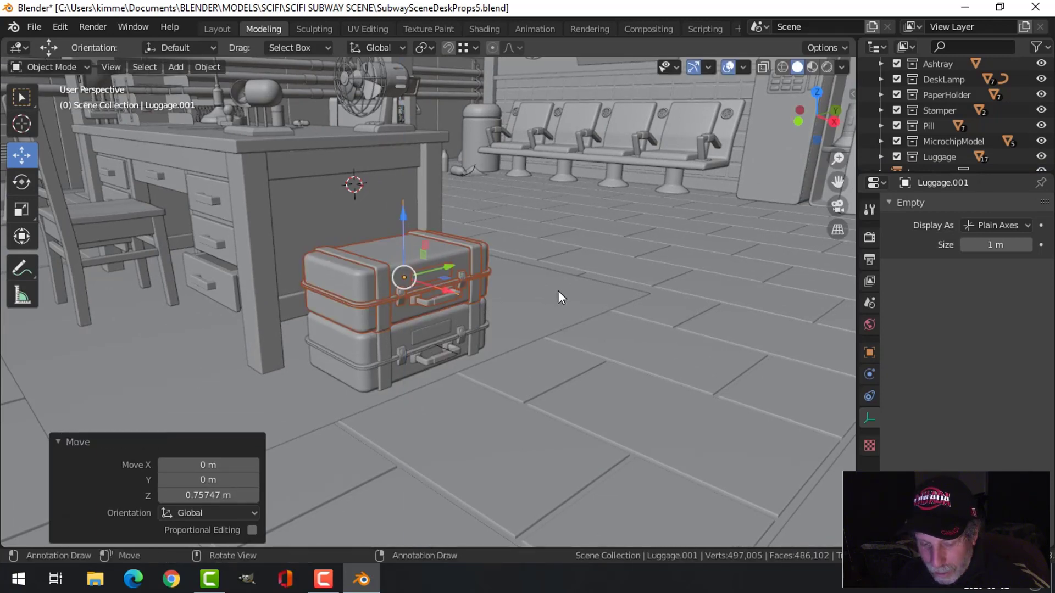
Rotate the upper suitcase about 16.9° around Z, shift it slightly outward, and lower it onto the one below
key("r")
left_click(598, 246)
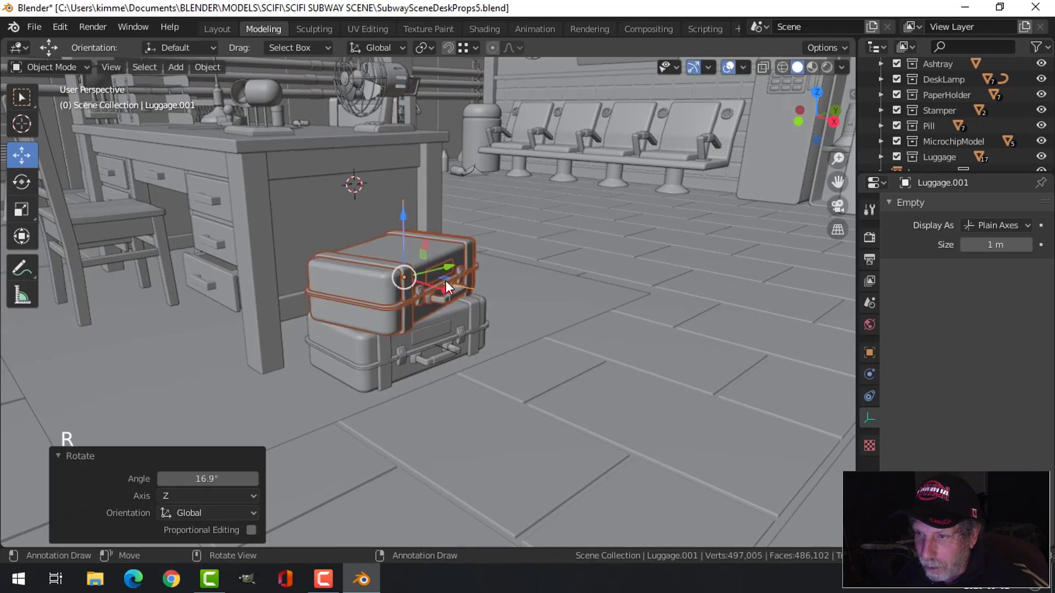
left_click_drag(456, 297, 479, 302)
middle_click_drag(484, 302, 457, 243)
left_click_drag(427, 210, 429, 219)
key("alt+a")
Rotate the upper suitcase around Z so it lies crosswise on the lower one, and deselect it
middle_click_drag(549, 295, 517, 378)
scroll(499, 378, "down", 3)
left_click(495, 288)
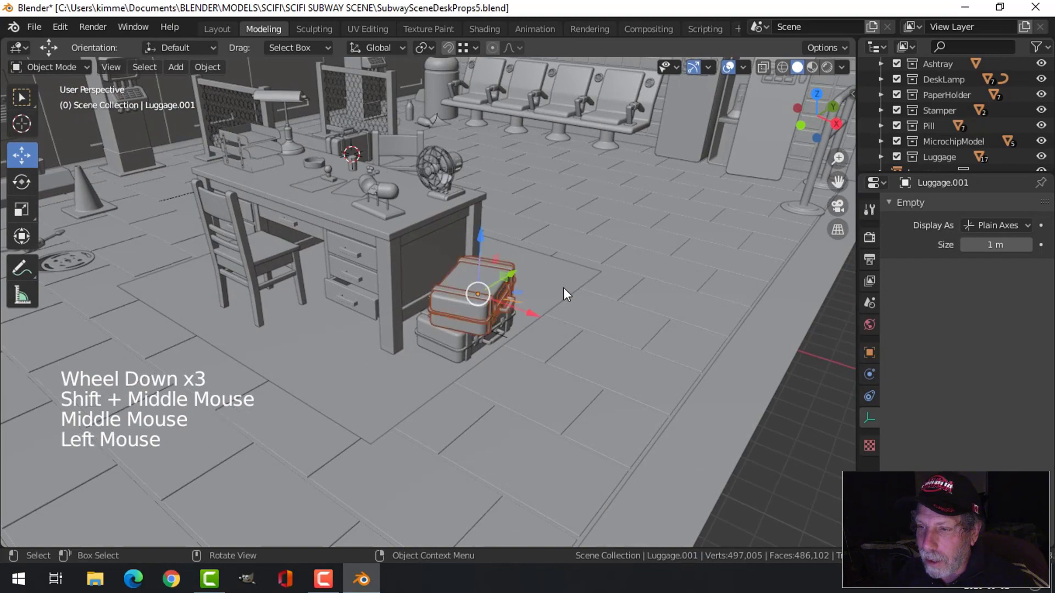
key("r")
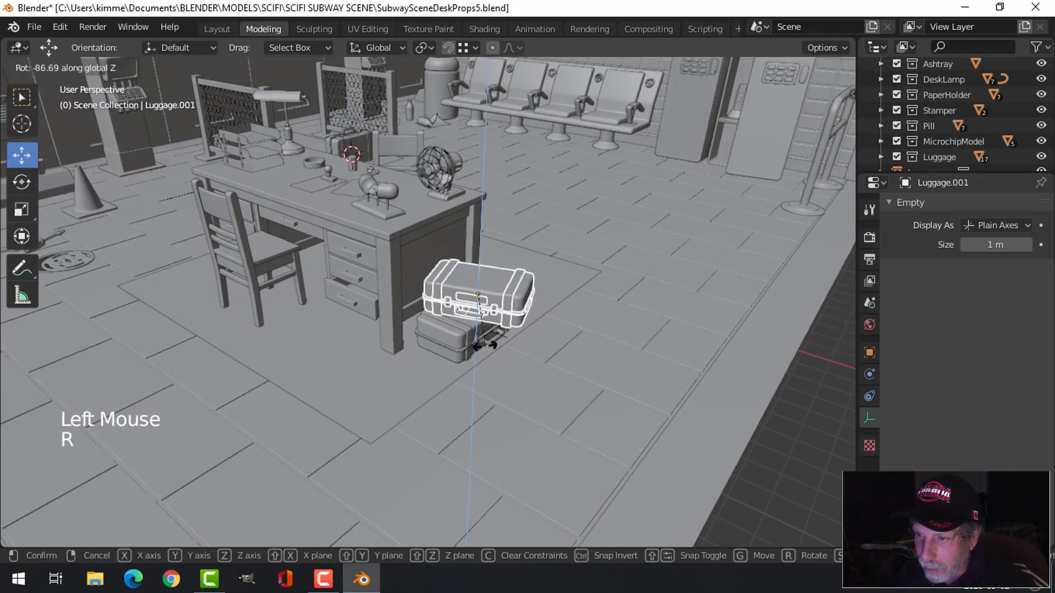
left_click(576, 335)
key("alt+a")
middle_click_drag(576, 335, 529, 349)
scroll(527, 335, "up", 3)
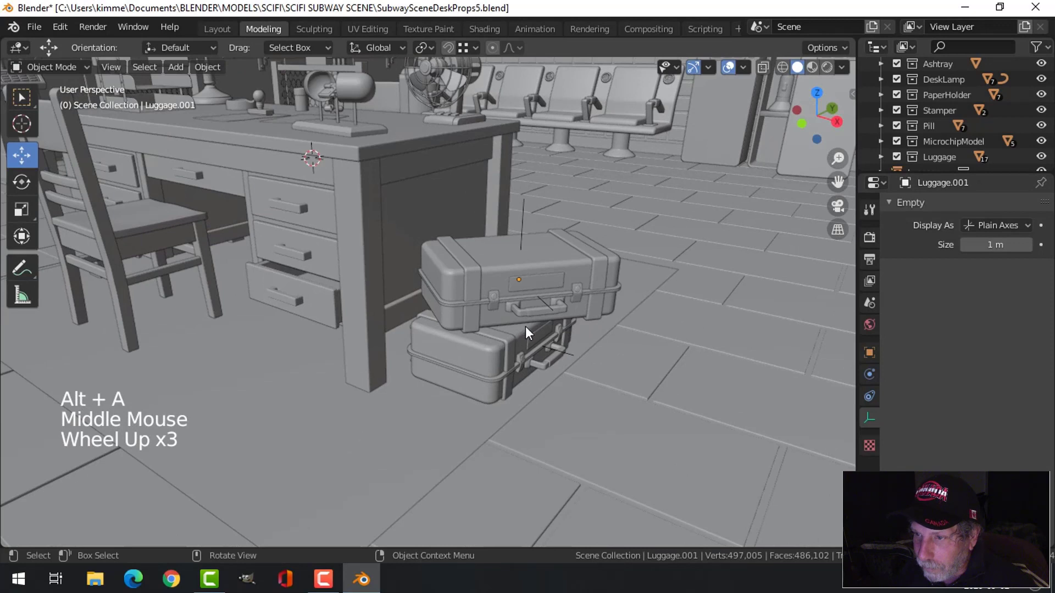
Enable Cavity in the viewport shading, review the suitcases and desk props in the station, and save the file
left_click(843, 67)
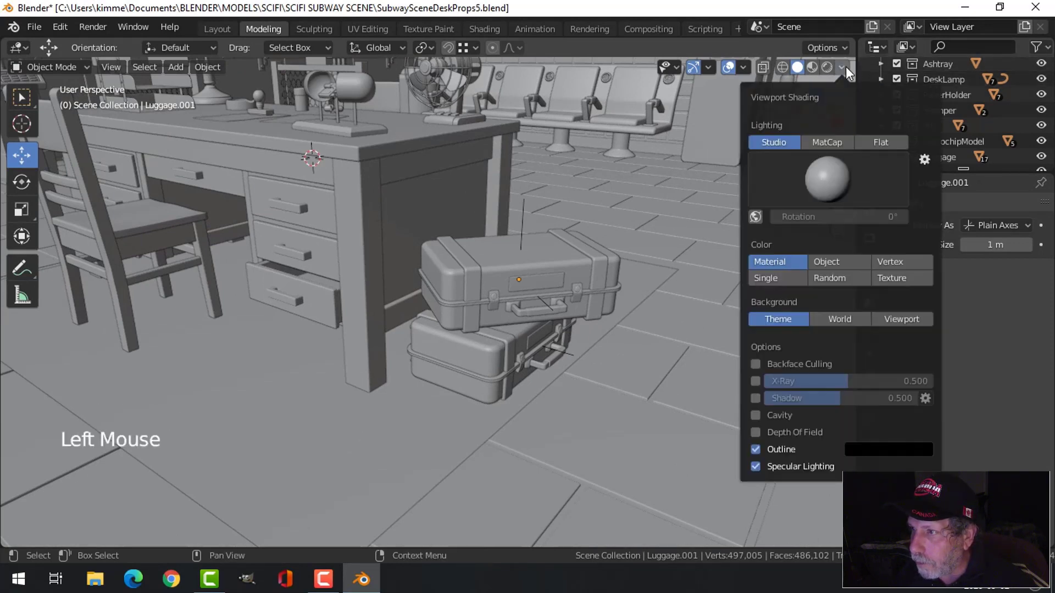
left_click(756, 416)
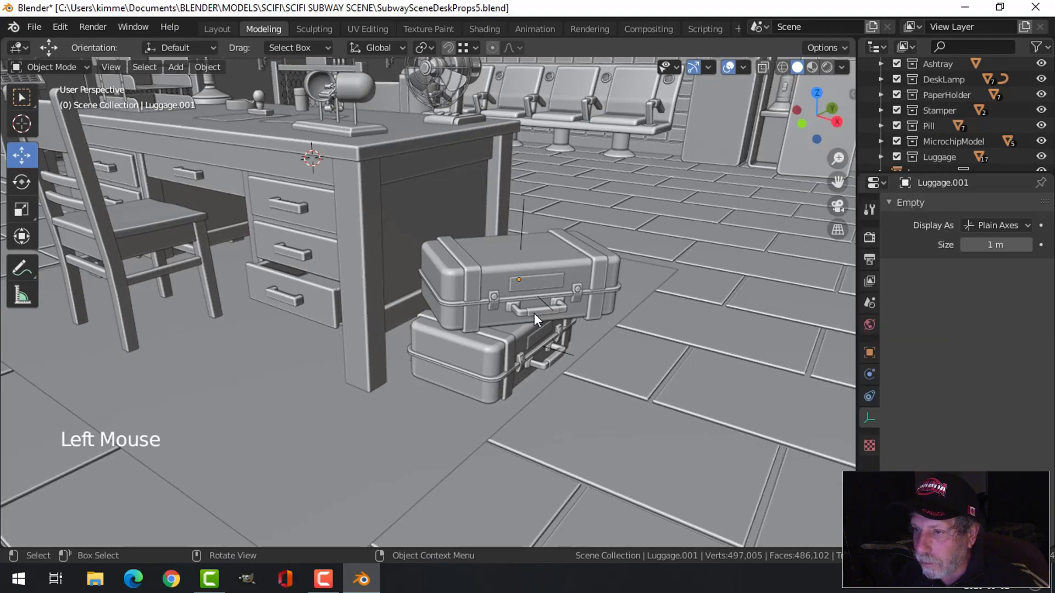
scroll(477, 259, "down", 2)
middle_click_drag(477, 258, 582, 357, "shift")
scroll(634, 352, "up", 2)
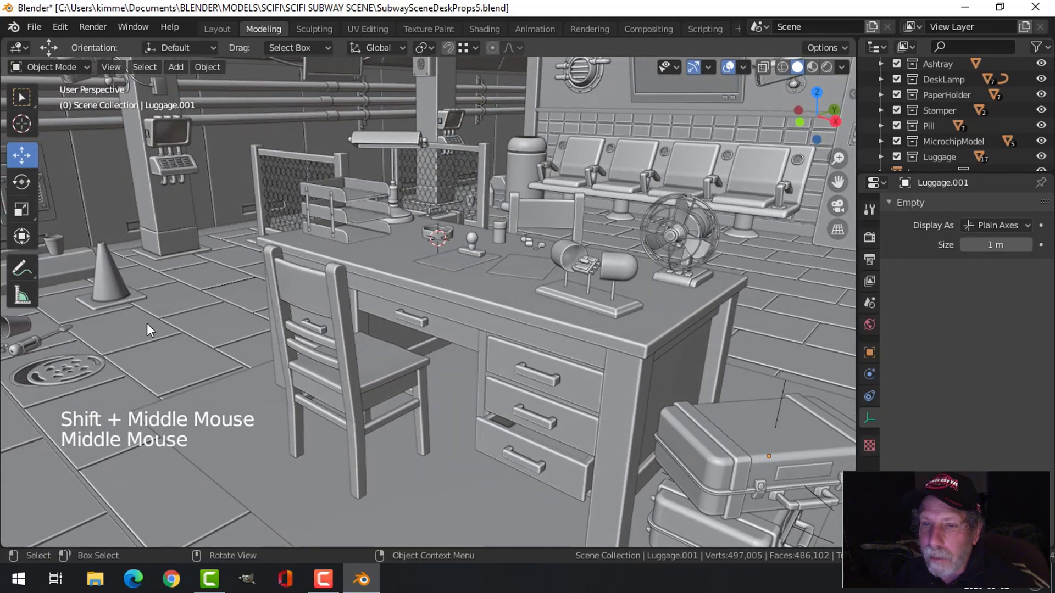
scroll(578, 181, "down", 1)
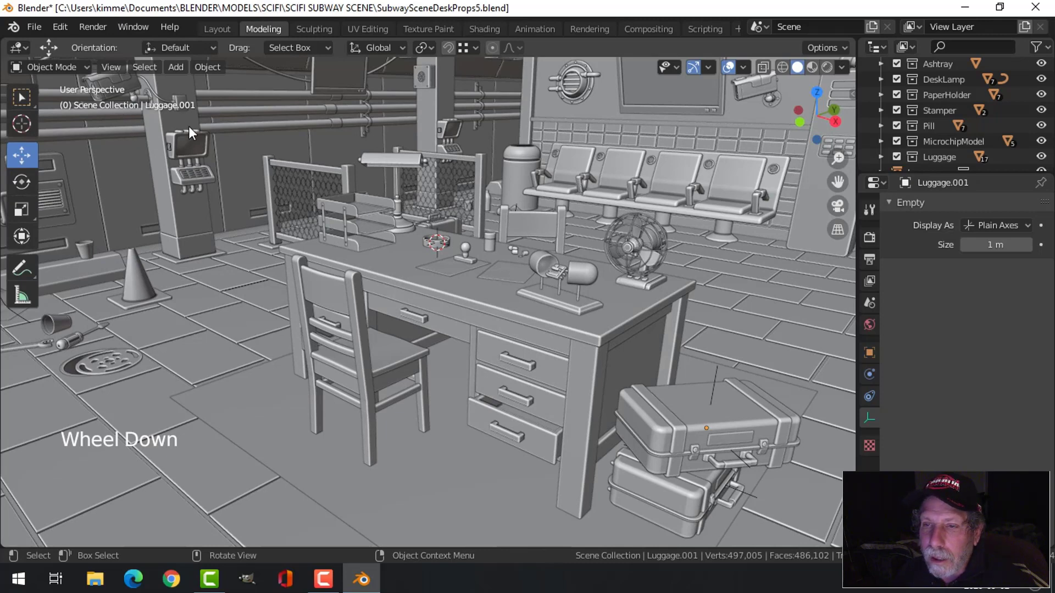
scroll(296, 154, "down", 1)
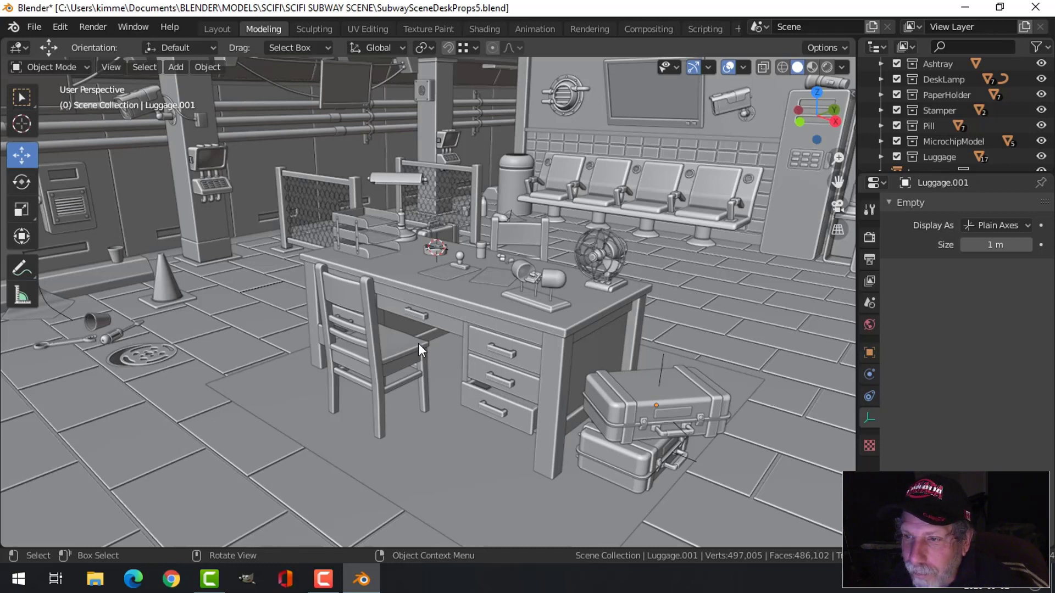
key("ctrl+s")
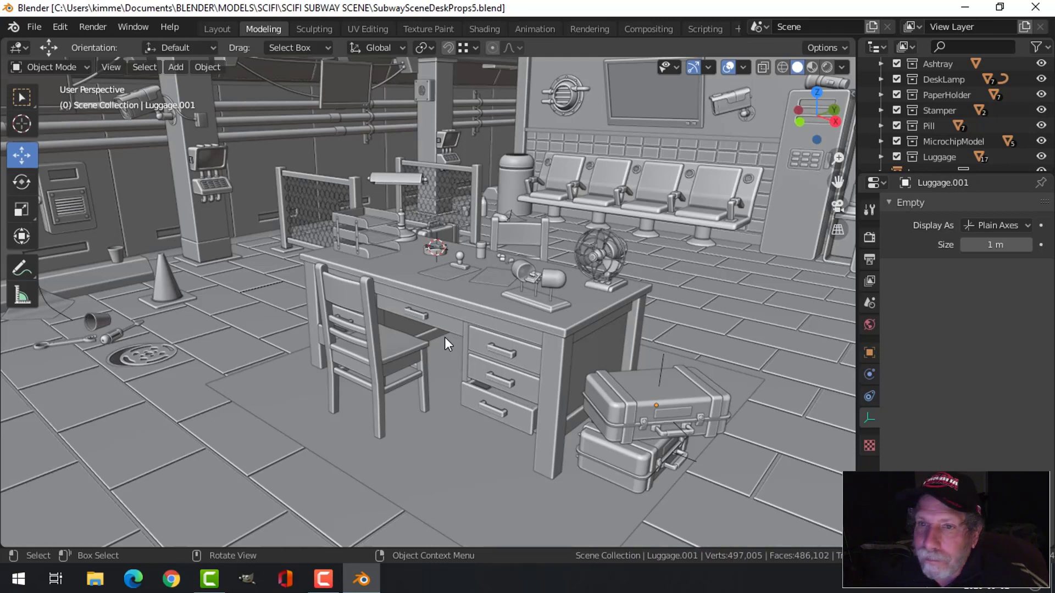
Start a new General file and delete all the default objects
left_click(35, 25)
mouse_move(51, 44)
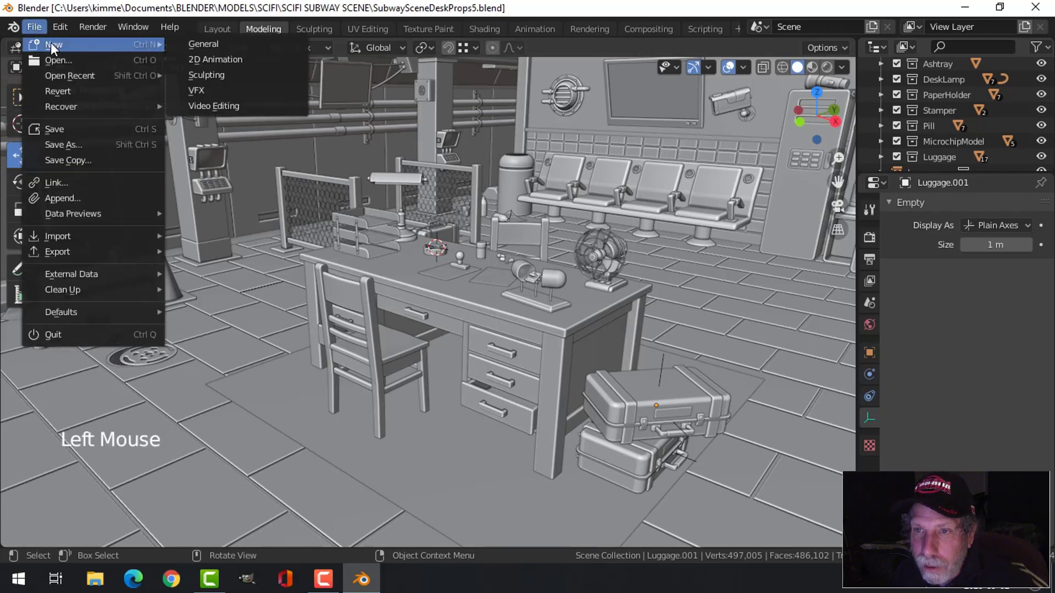
left_click(232, 41)
key("a")
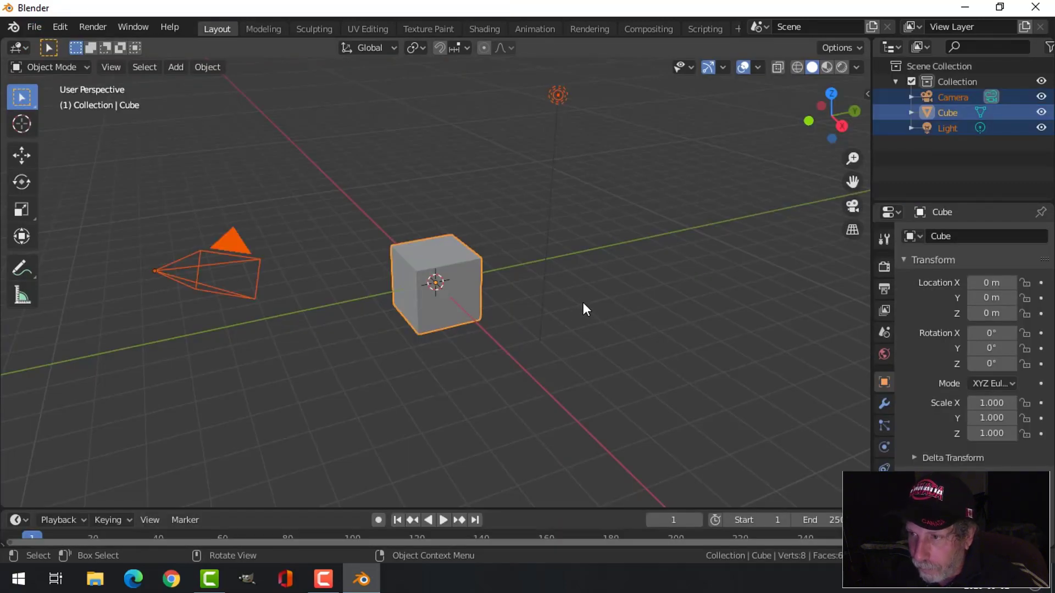
key("x")
left_click(582, 304)
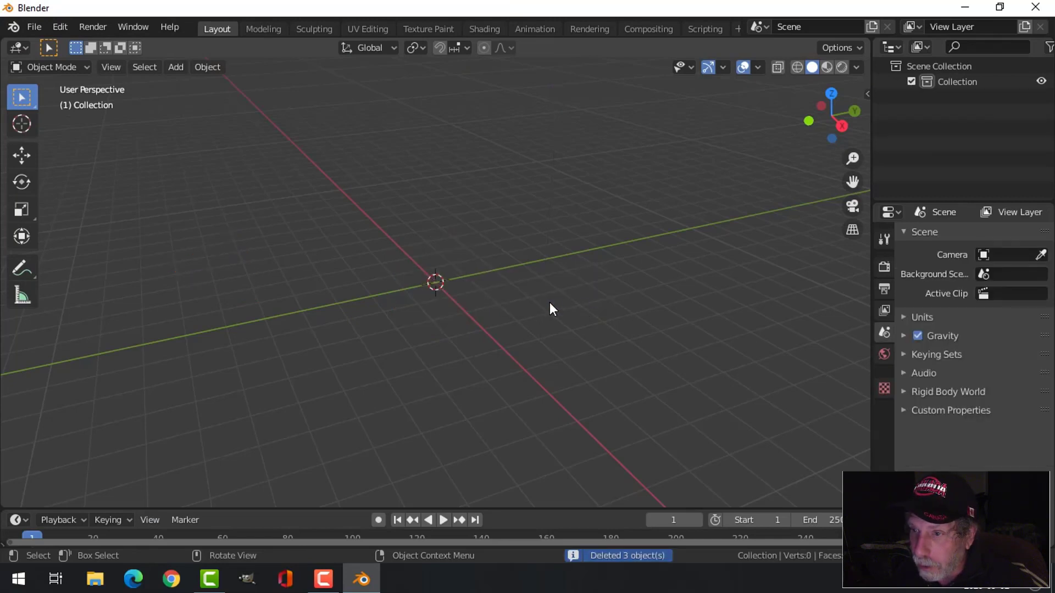
Enable the Move object gizmo and add a mesh circle at the origin in top view
left_click(723, 67)
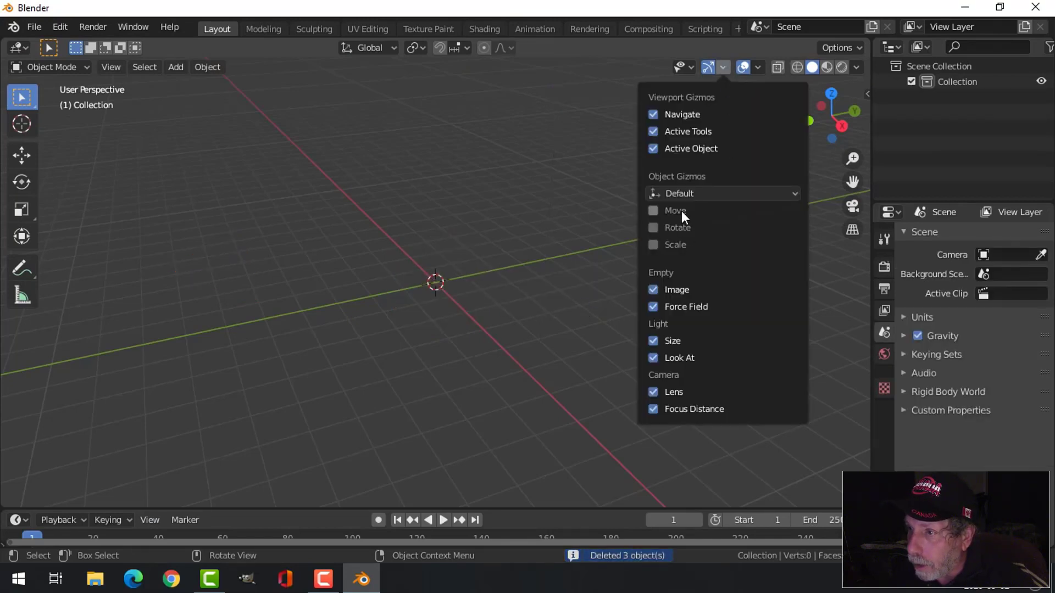
key("KP_7")
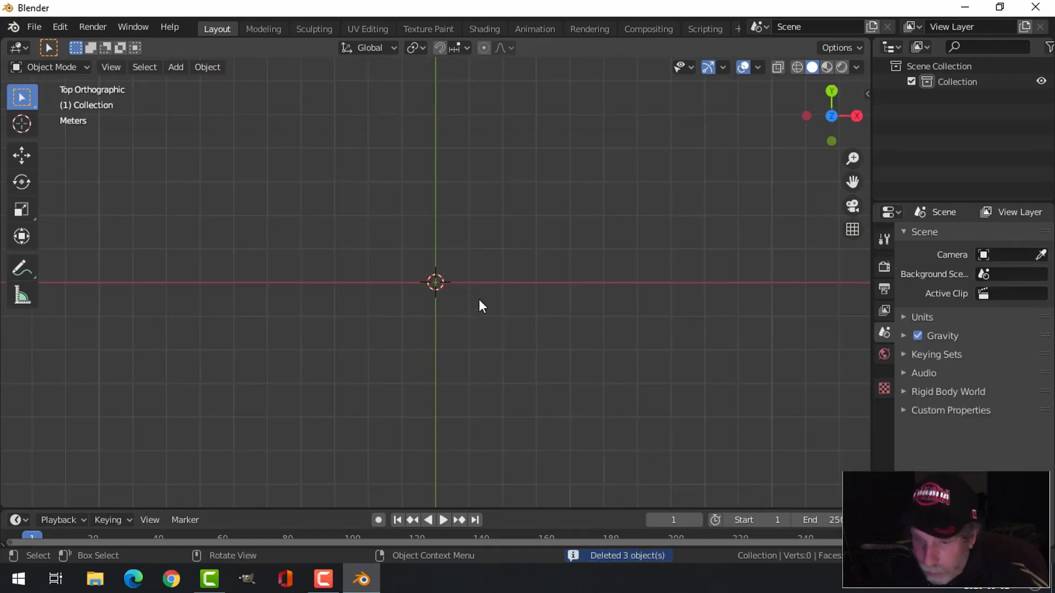
key("shift+a")
mouse_move(429, 249)
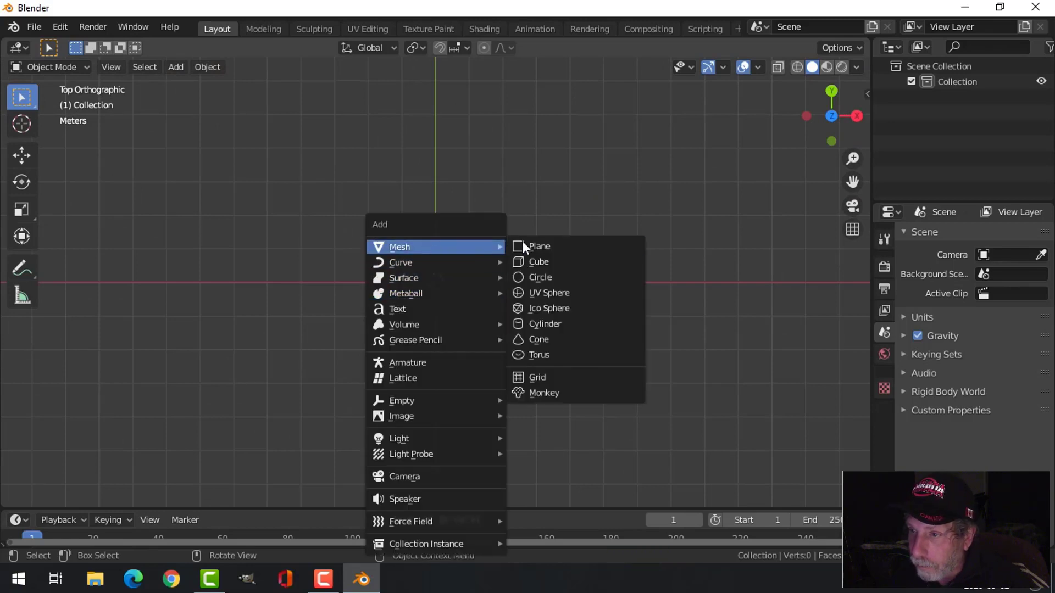
left_click(550, 274)
Turn on the Screencast Keys display
key("n")
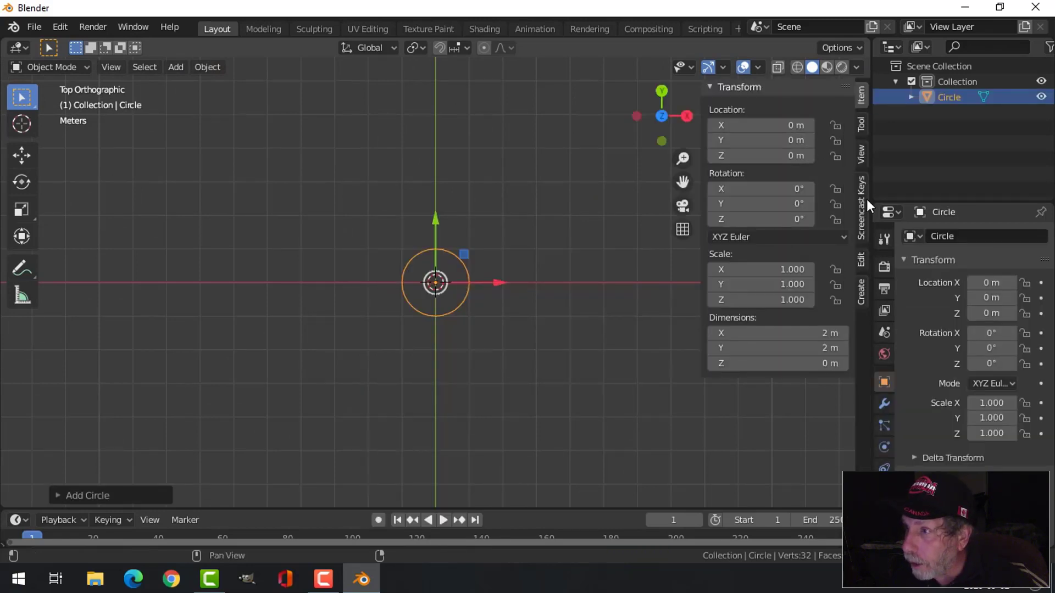
left_click(862, 212)
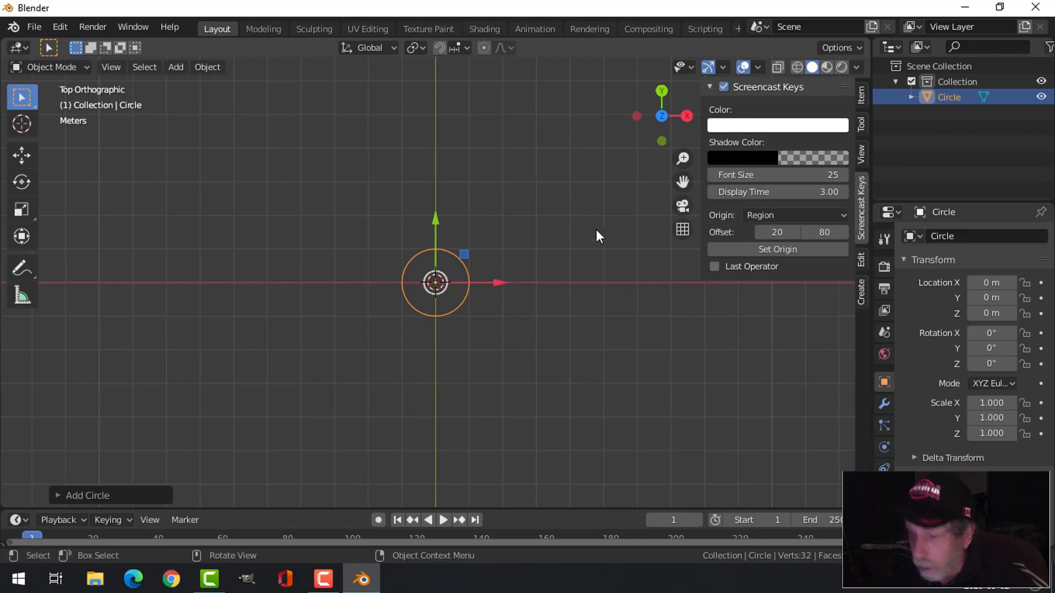
key("n")
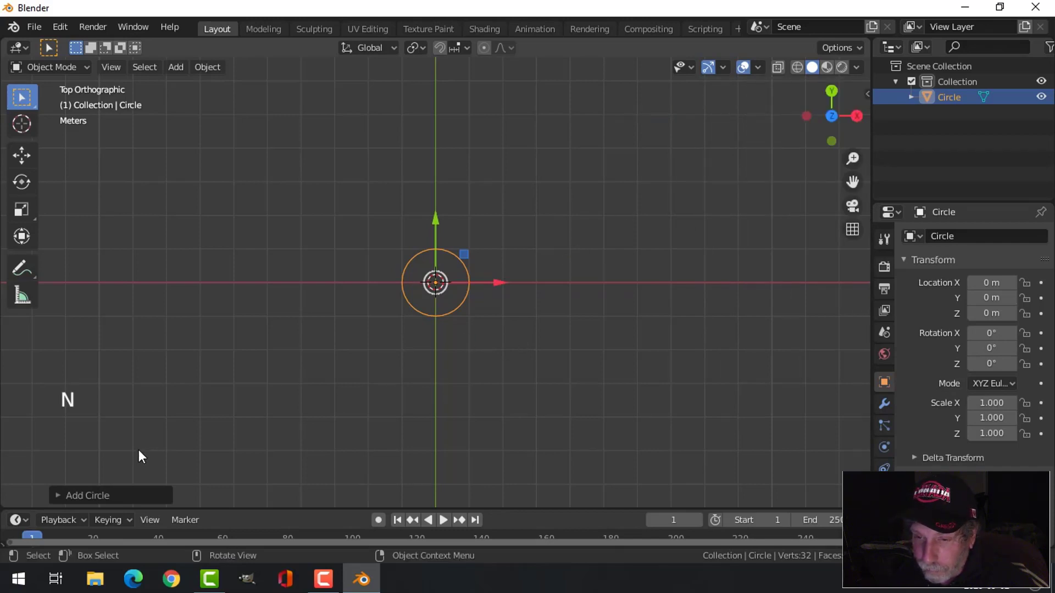
Set the new circle's vertex count to 12
left_click(88, 495)
left_click(209, 326)
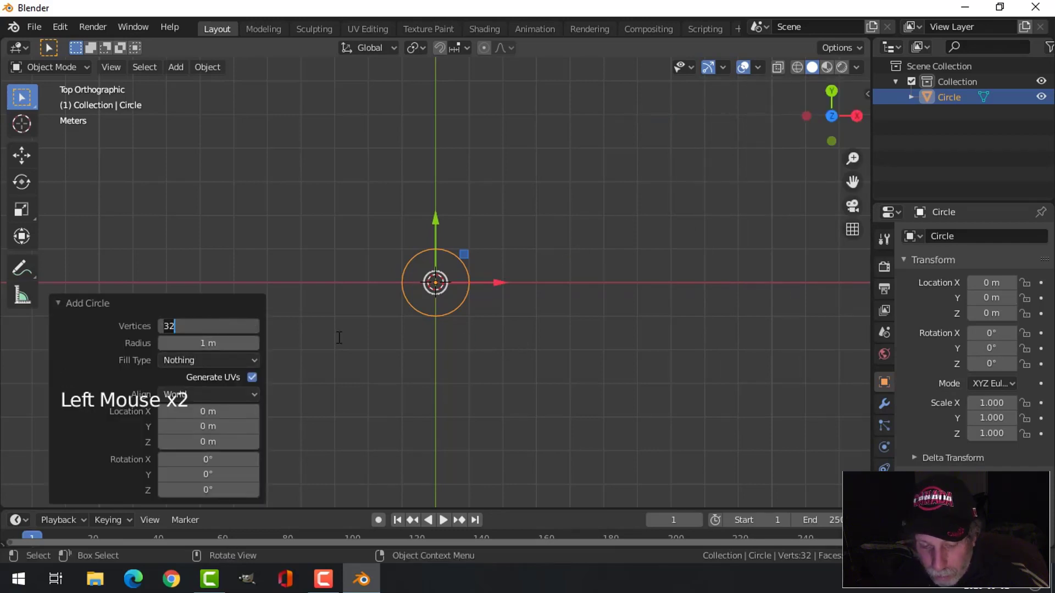
key("Return")
In Edit Mode, delete the circle's vertices on the positive X side, leaving a half circle
key("Tab")
scroll(450, 321, "up", 4)
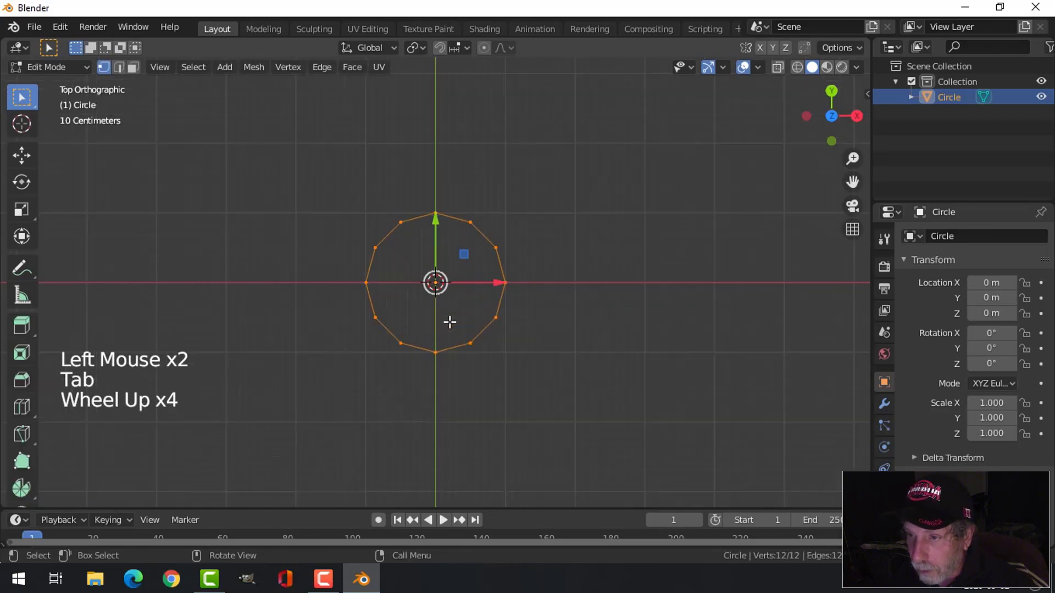
key("alt+a")
key("b")
left_click_drag(600, 404, 470, 153)
key("x")
left_click(443, 118)
Scale all of the half circle's vertices to about 0.439 along X
key("a")
scroll(619, 368, "down", 2)
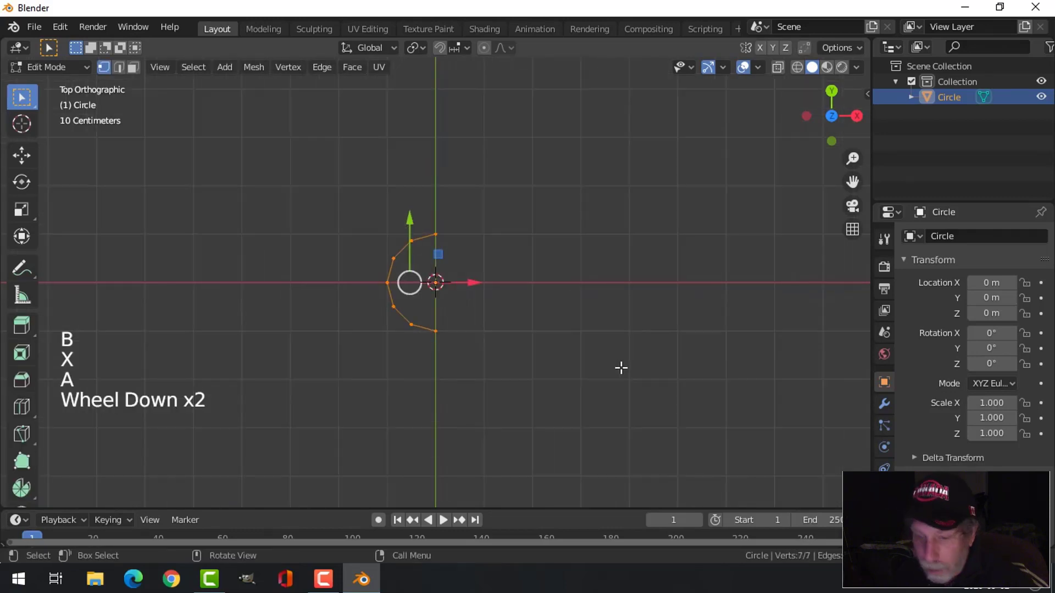
key("s")
key("x")
left_click(484, 350)
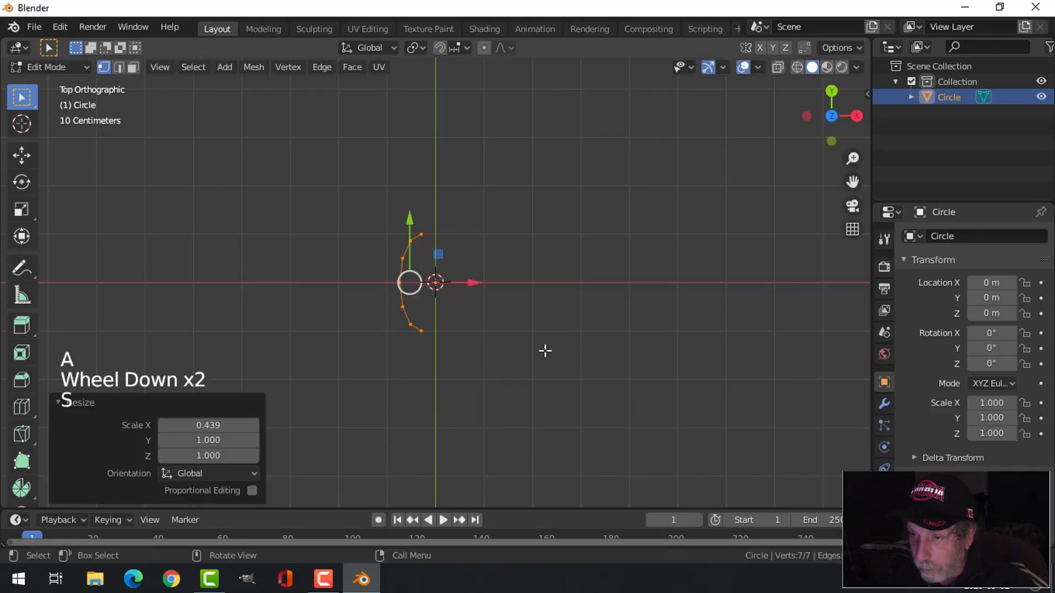
Duplicate the half circle about 16.26 m along X and rotate the copy by 180°
middle_click_drag(568, 350, 479, 351, "shift")
scroll(475, 355, "down", 5)
key("shift+d")
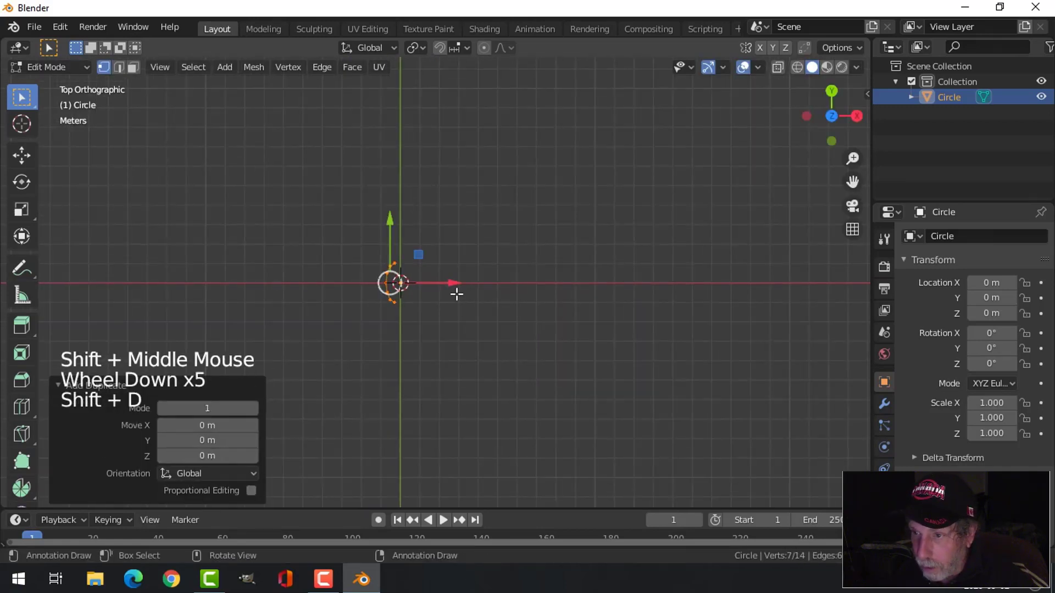
left_click(766, 285)
type("r")
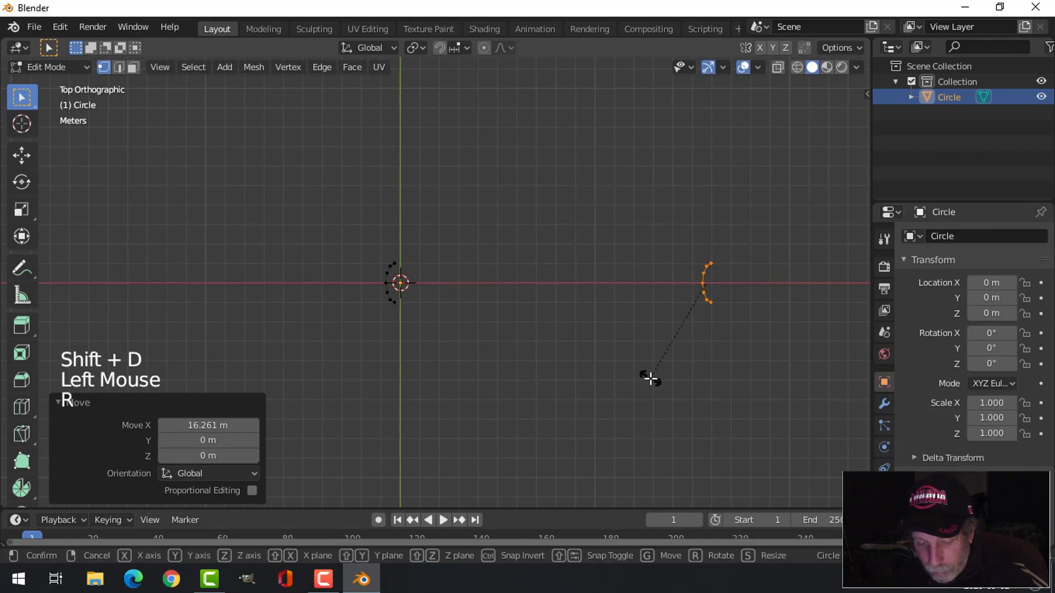
type("180")
key("Return")
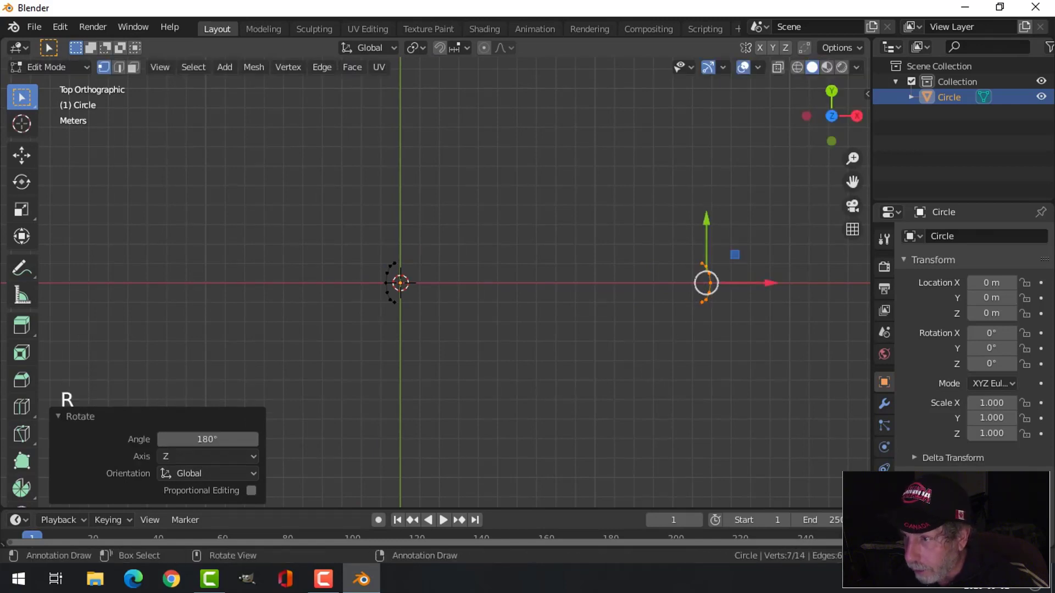
Move the rotated half circle about 4.34 m farther along positive X
left_click_drag(770, 283, 852, 284)
scroll(769, 341, "down", 3)
middle_click_drag(755, 361, 732, 365, "shift")
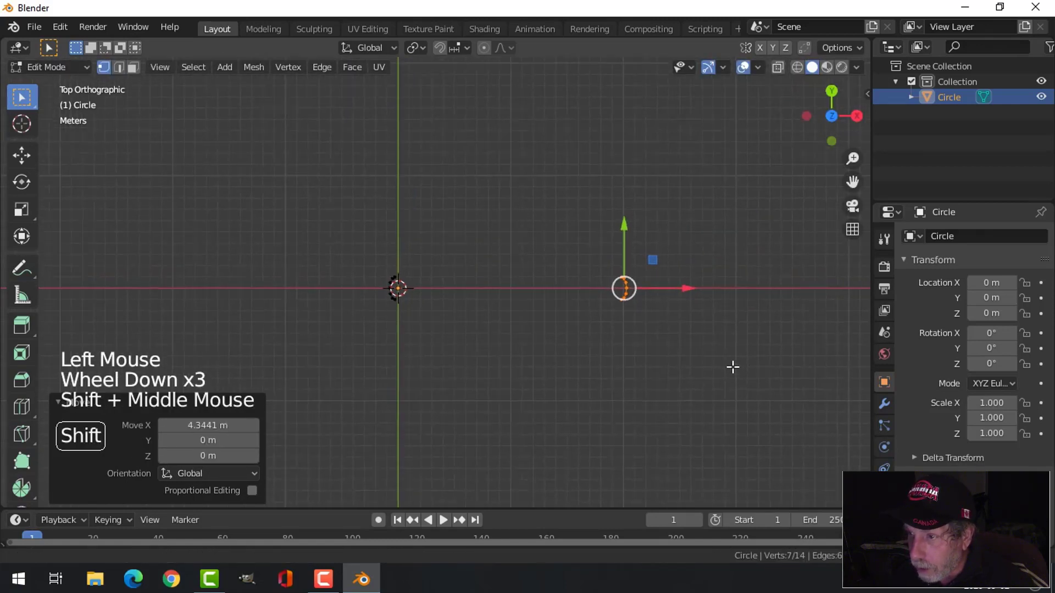
Bridge the edge loops of the two half circles to form one long strip
scroll(711, 369, "up", 2)
key("alt+a")
key("a")
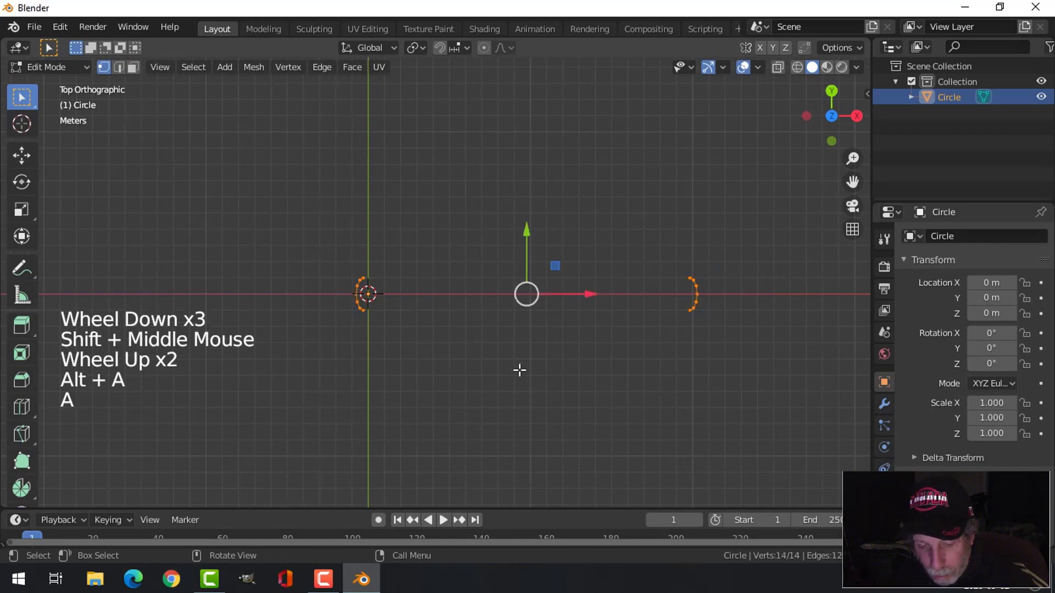
key("ctrl+e")
left_click(484, 216)
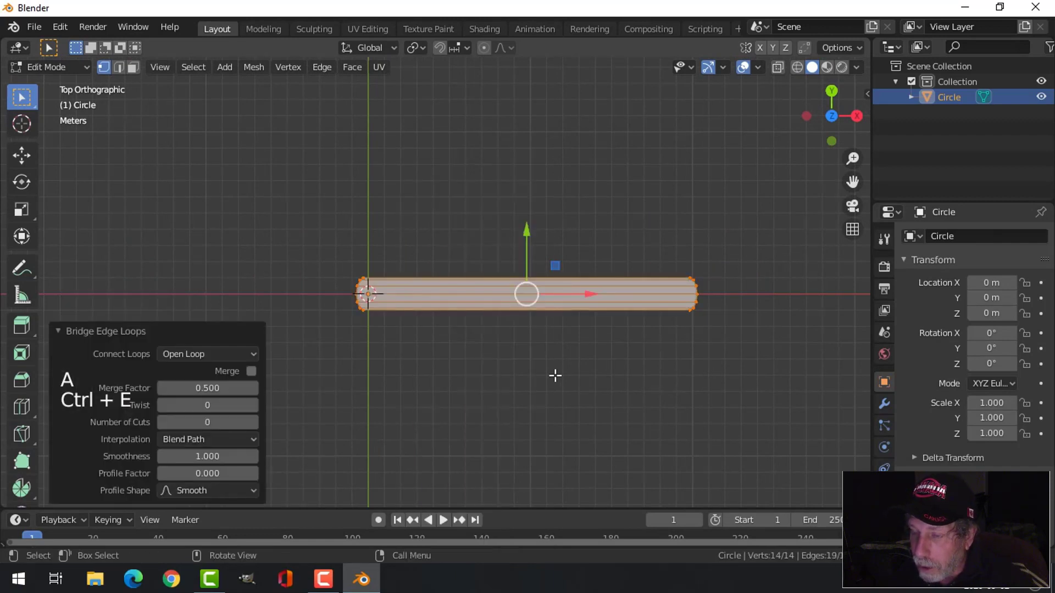
Add one loop cut across the strip and bevel it by 9.38 m into two loops near the rounded ends
key("alt+a")
scroll(555, 376, "up", 3)
key("ctrl+r")
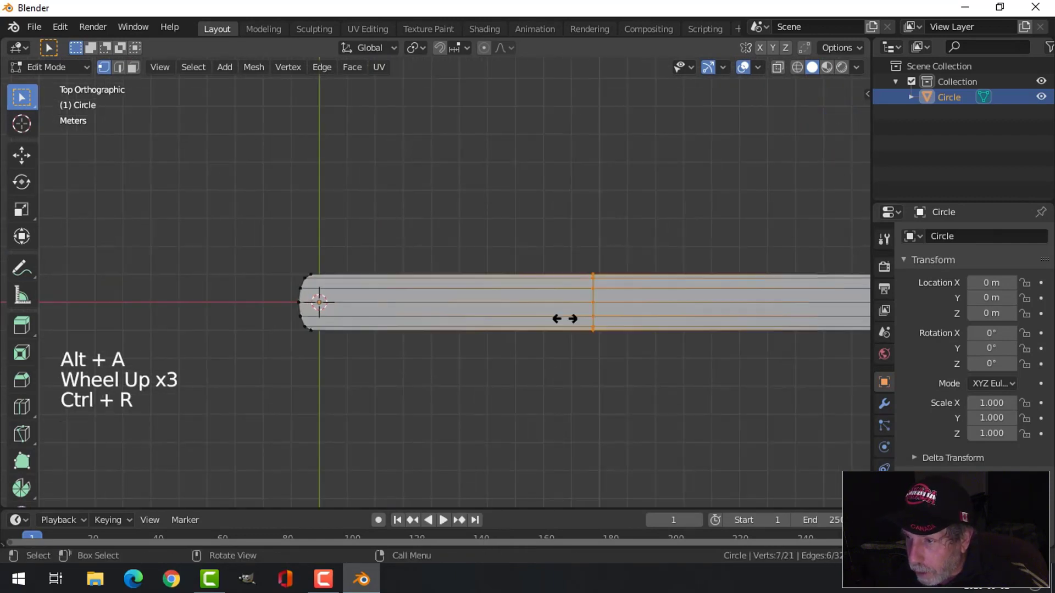
left_click(565, 315)
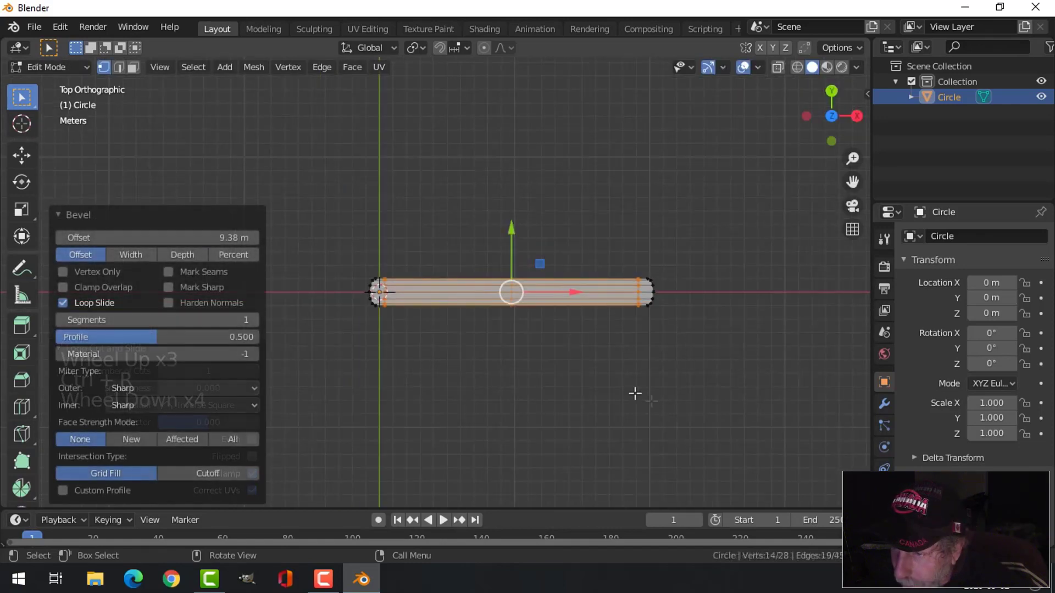
scroll(634, 394, "up", 1)
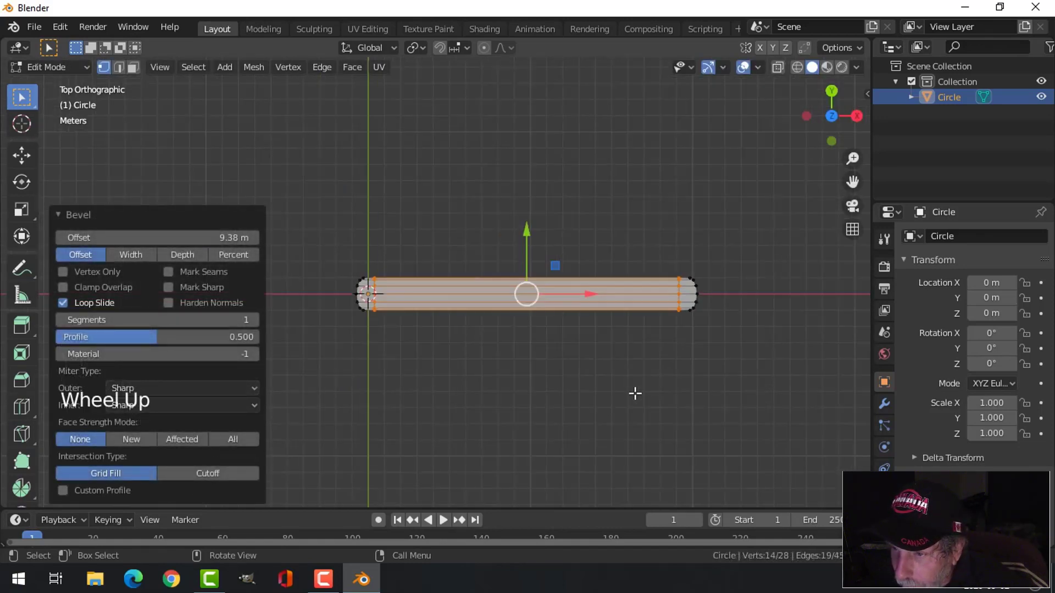
In edge selection mode, examine the edge loop near the strip's end at the world origin
key("alt+a")
scroll(370, 342, "up", 2)
middle_click_drag(370, 341, 487, 359, "shift")
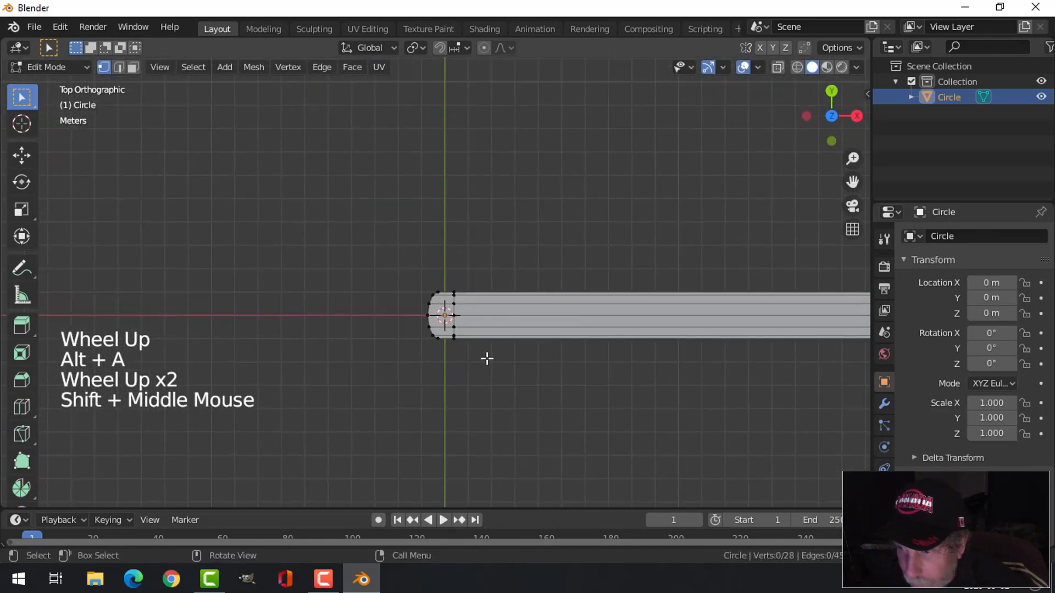
key("2")
scroll(487, 359, "up", 3)
left_click(473, 330, "alt+shift")
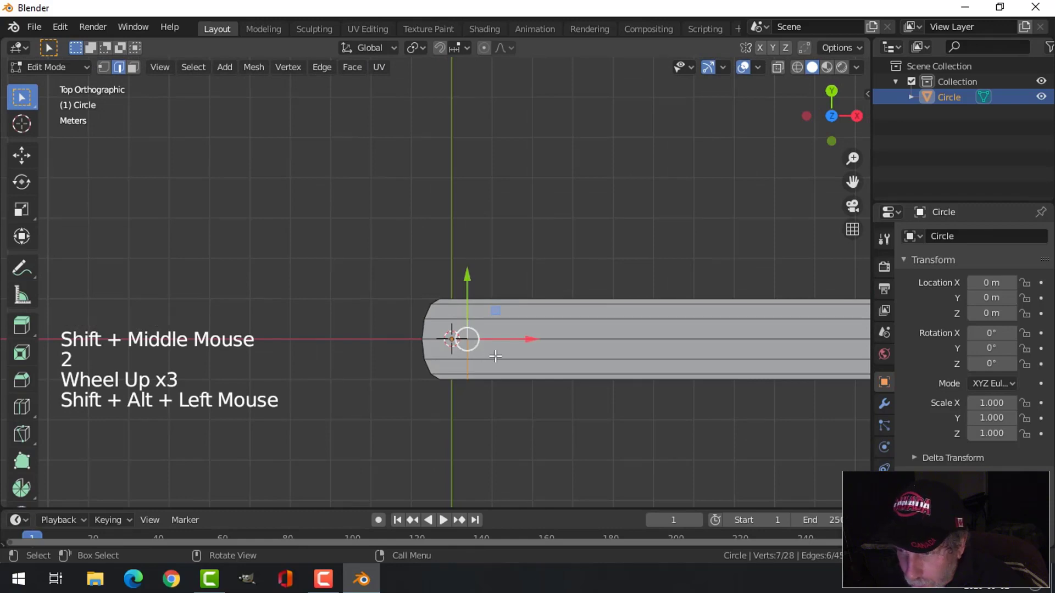
scroll(495, 356, "down", 2)
key("alt+a")
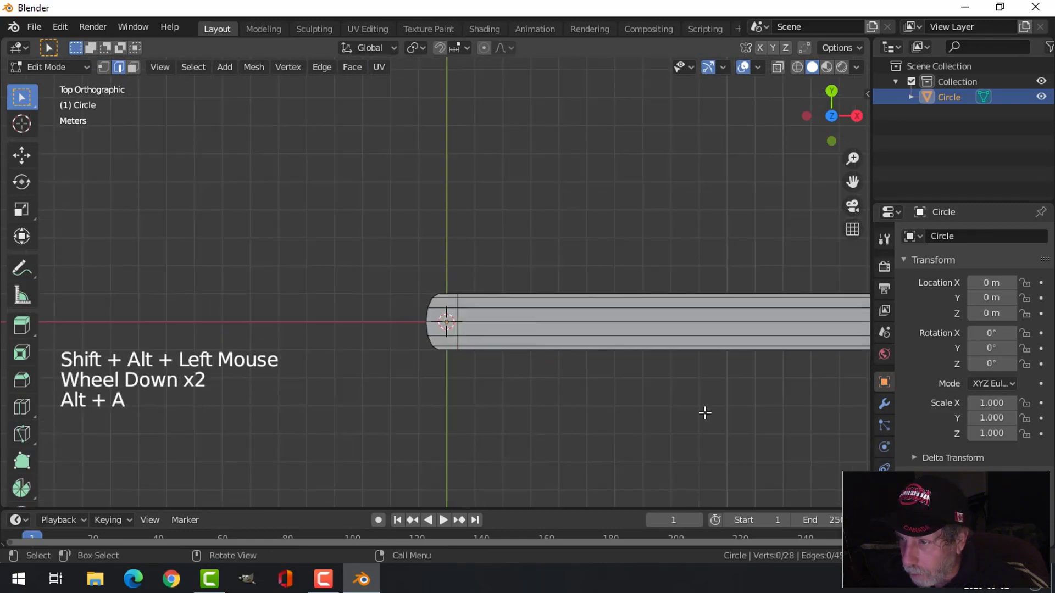
Add 16 evenly spaced loop cuts across the strip's middle section without sliding them
middle_click_drag(704, 412, 523, 391, "shift")
scroll(527, 338, "down", 2)
key("ctrl+r")
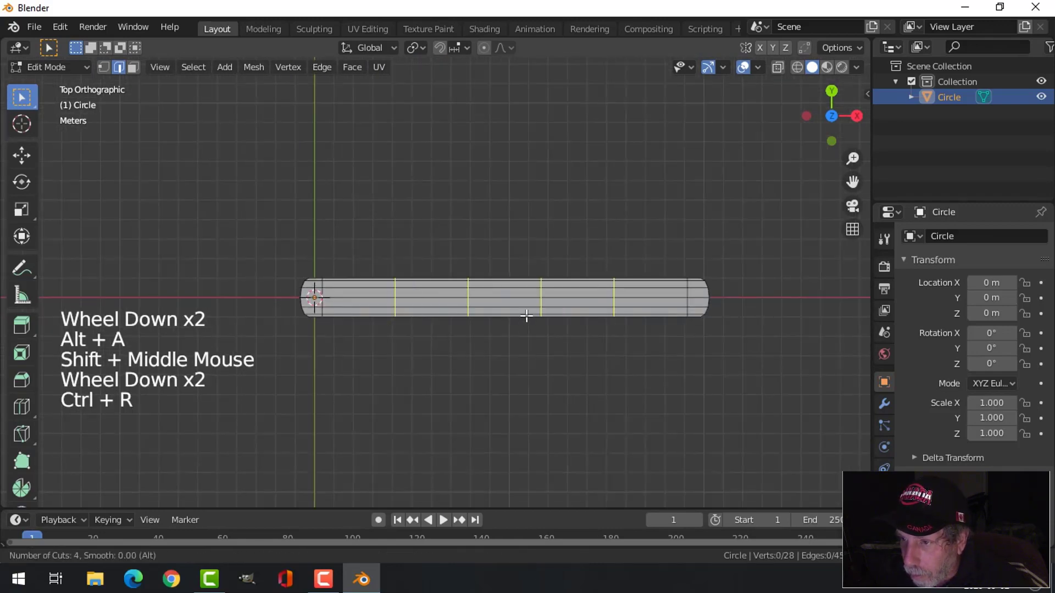
scroll(526, 316, "up", 7)
left_click(527, 314)
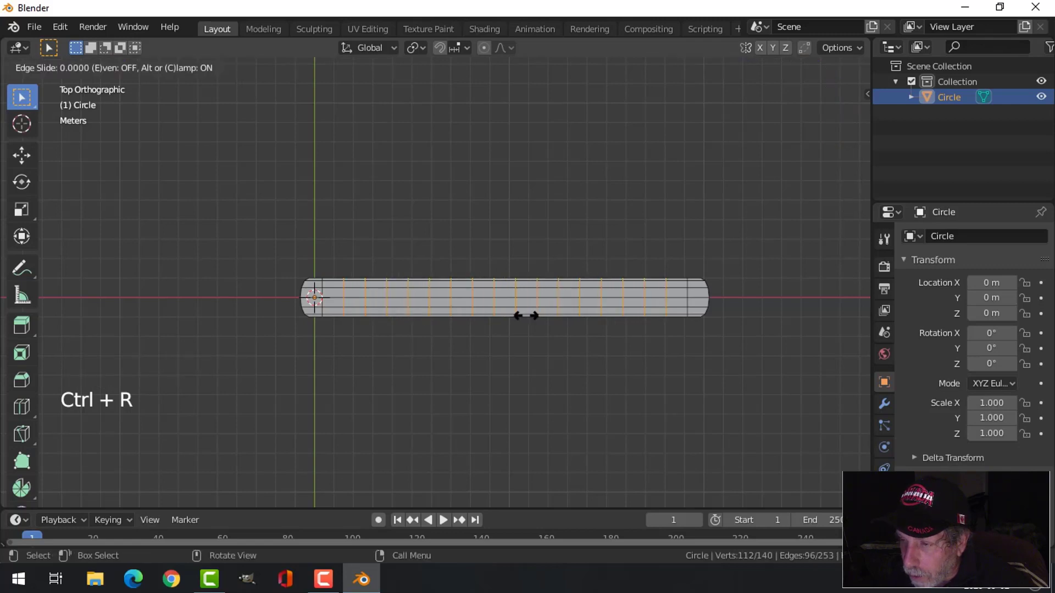
right_click(591, 358)
key("alt+a")
Return to Object Mode and add a Subdivision Surface modifier to the strip
key("Tab")
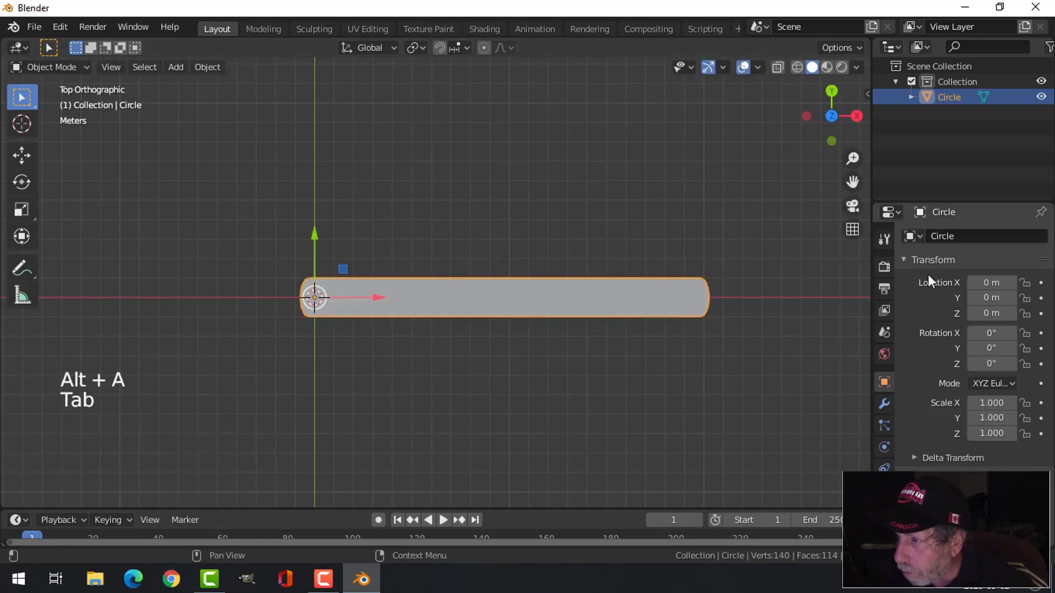
left_click(884, 407)
left_click(934, 236)
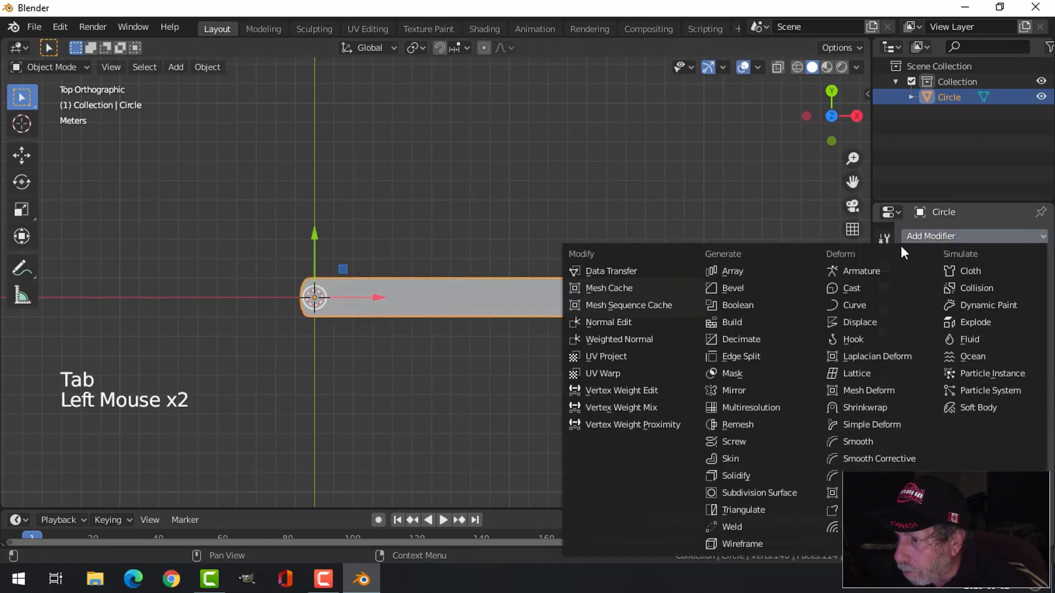
left_click(756, 493)
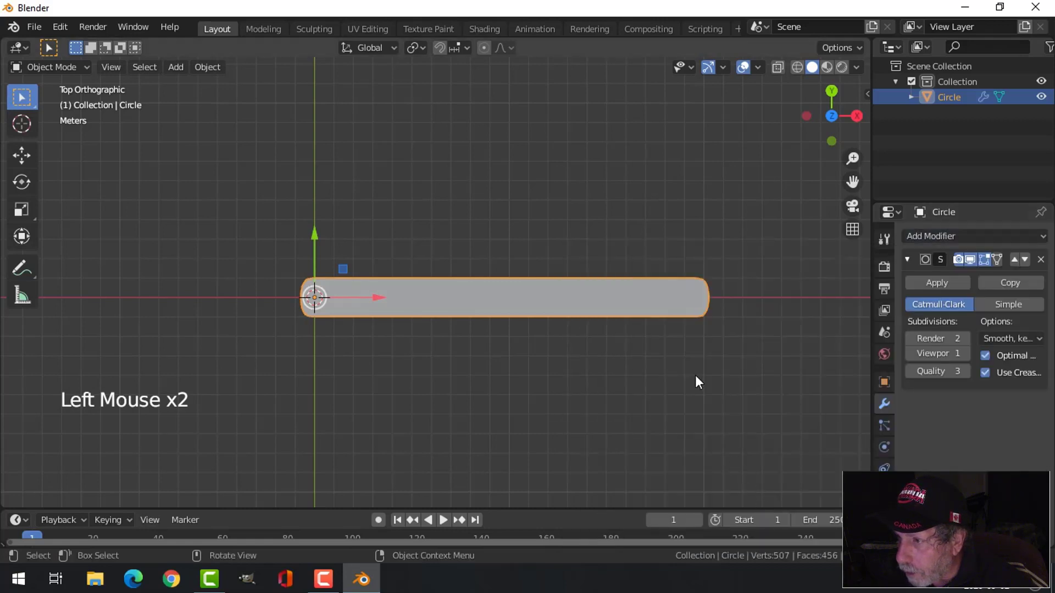
Move the strip about -9.93 m along X and set its origin to the 3D cursor
scroll(541, 344, "down", 2)
left_click_drag(421, 296, 274, 295)
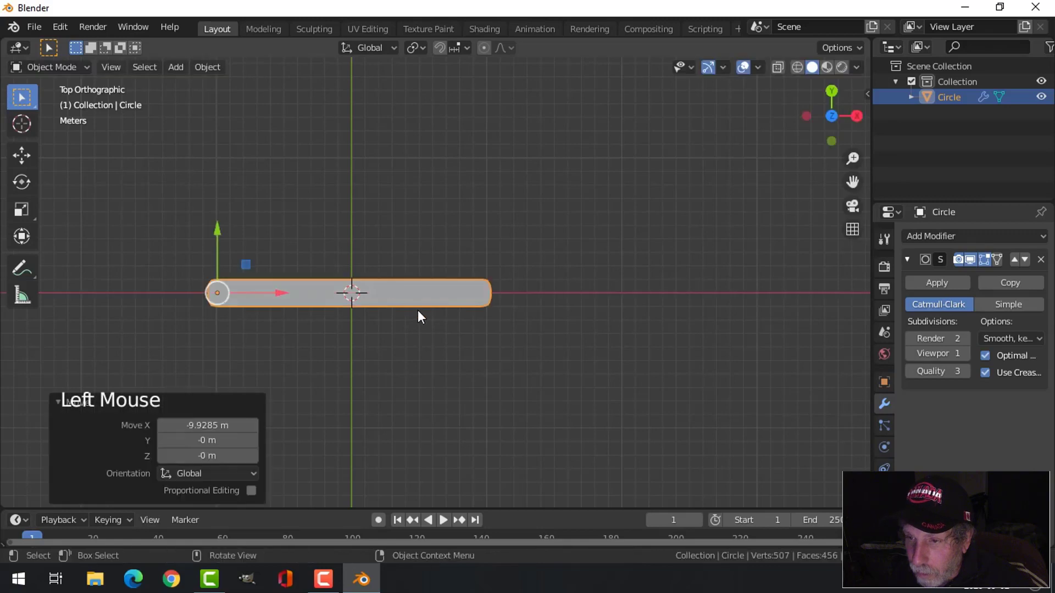
left_click(214, 70)
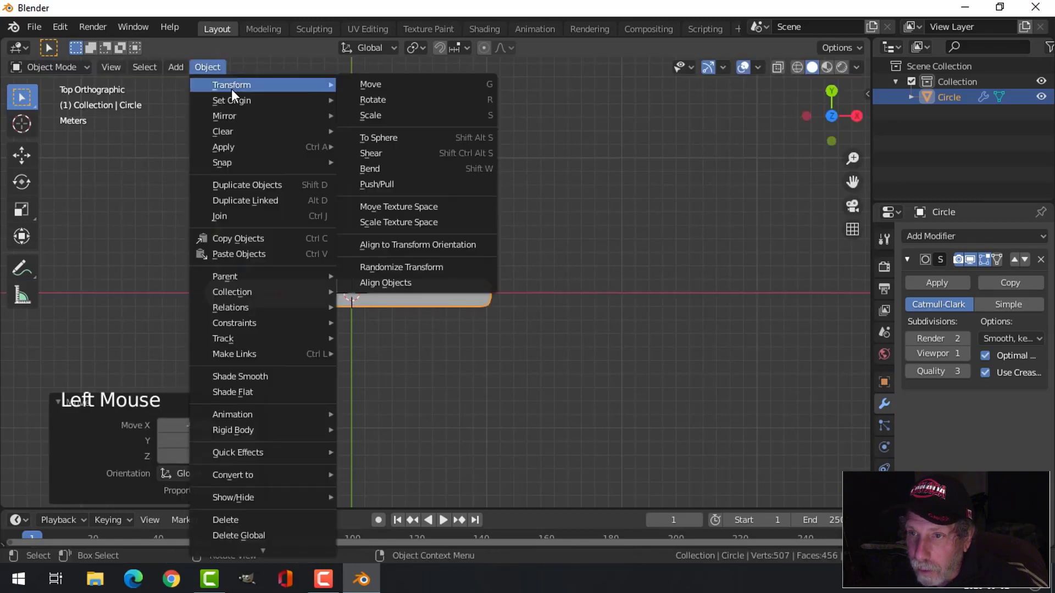
mouse_move(232, 100)
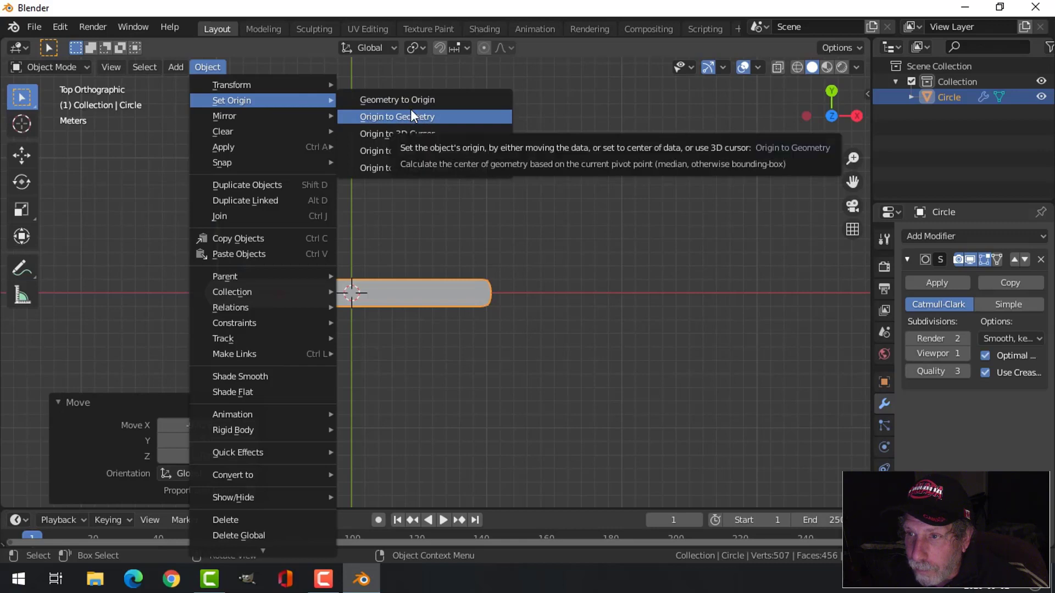
left_click(408, 133)
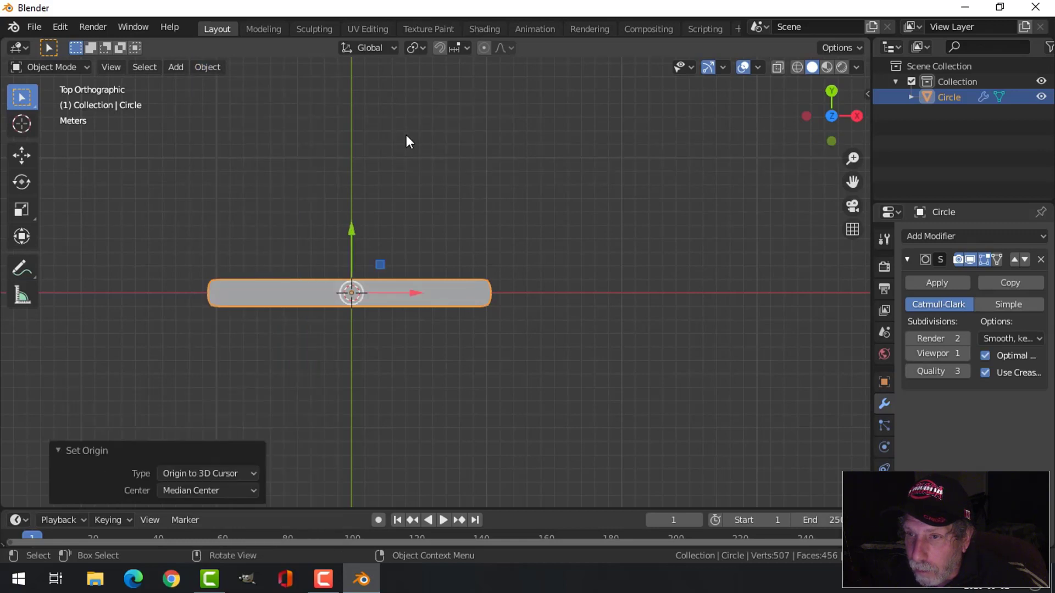
Center the strip's mesh on the world origin with Geometry to Origin
left_click(210, 79)
mouse_move(225, 97)
left_click(385, 103)
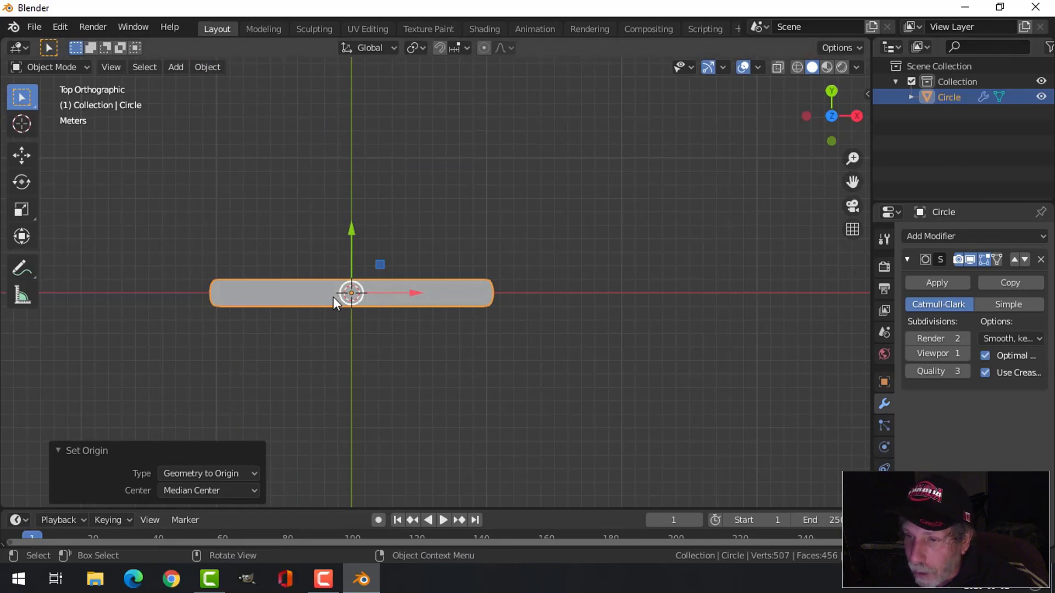
Add a Bezier circle at the world origin and enlarge it to about two thirds of the strip's length in diameter
key("shift+a")
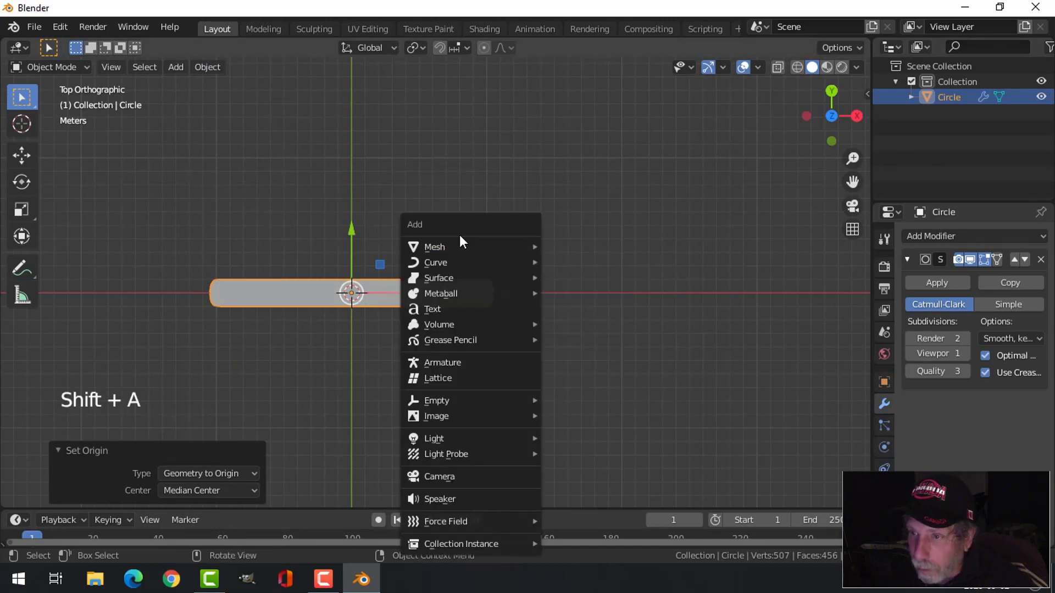
mouse_move(448, 264)
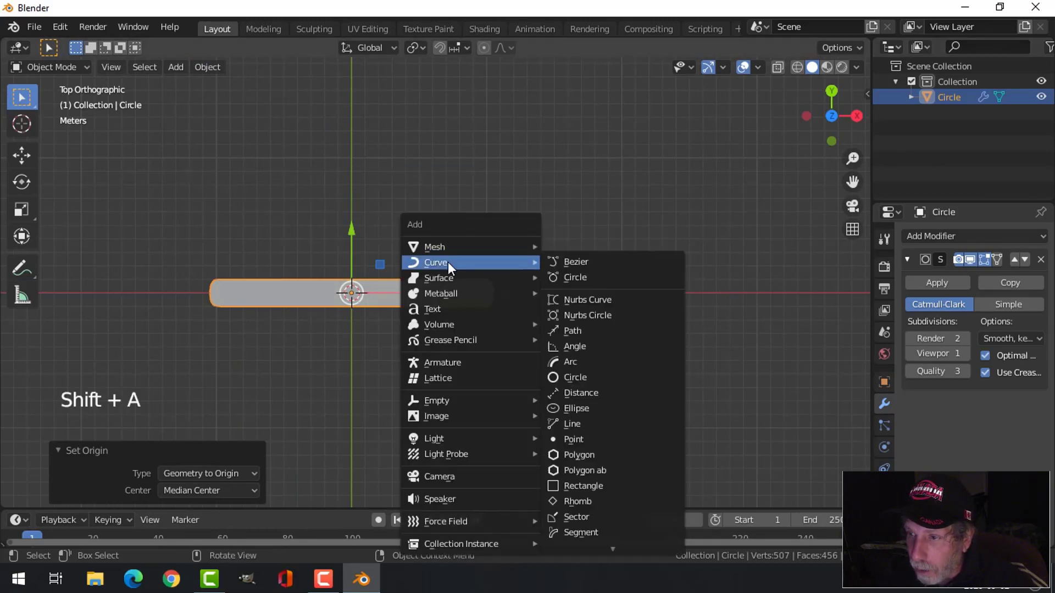
left_click(616, 280)
key("s")
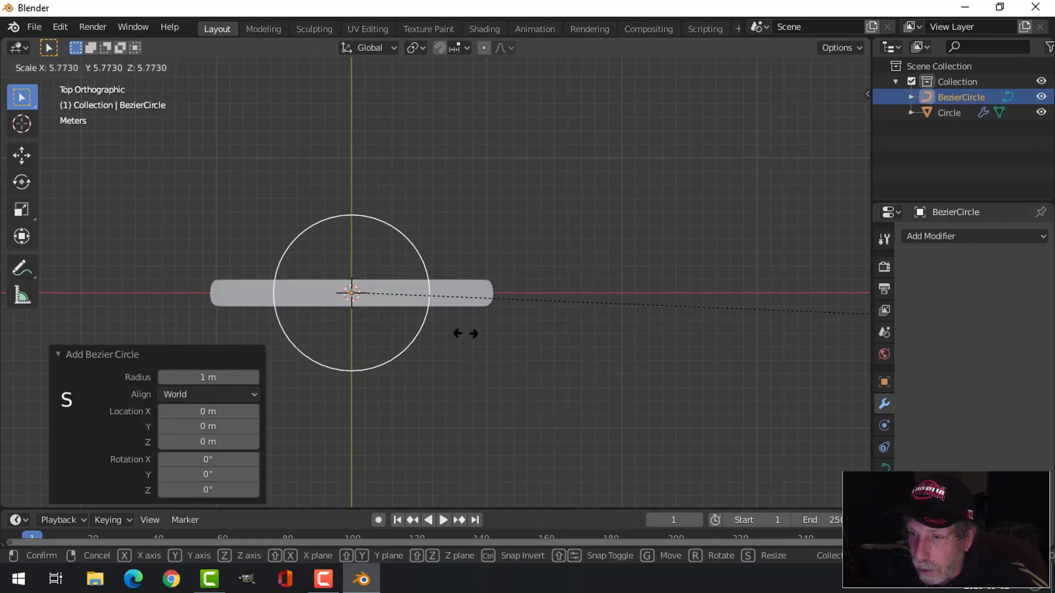
left_click(676, 311)
Give the strip a Curve modifier that bends it along the Bezier circle on the X deformation axis
left_click(481, 295)
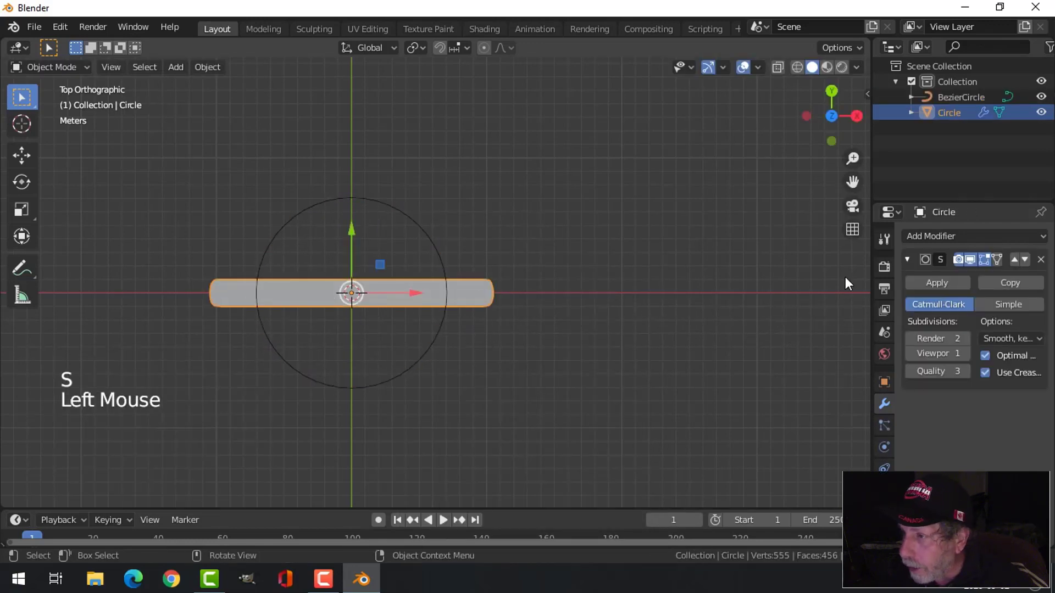
left_click_drag(923, 201, 923, 112)
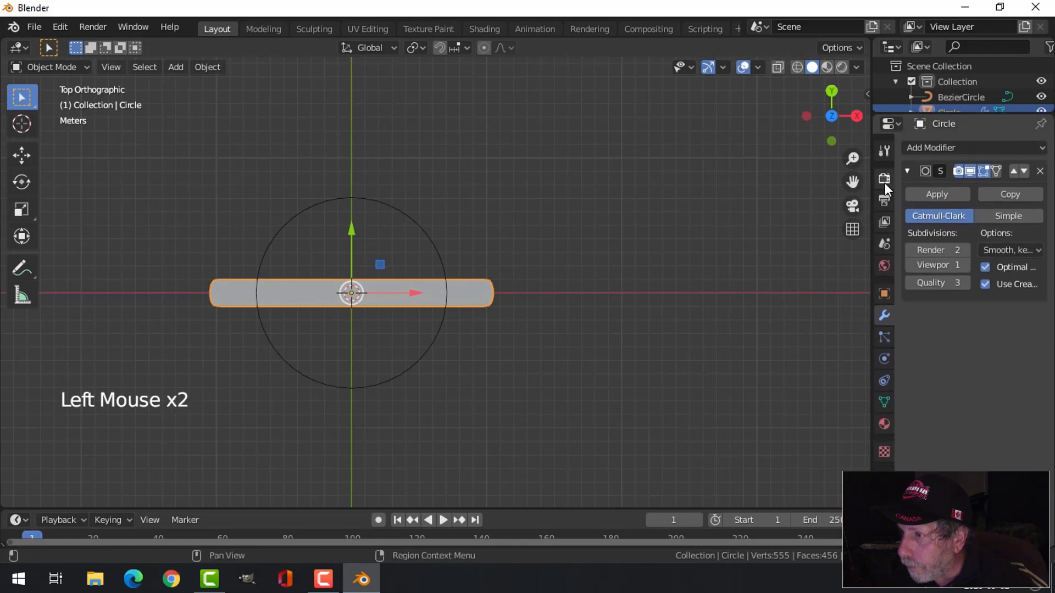
left_click(907, 171)
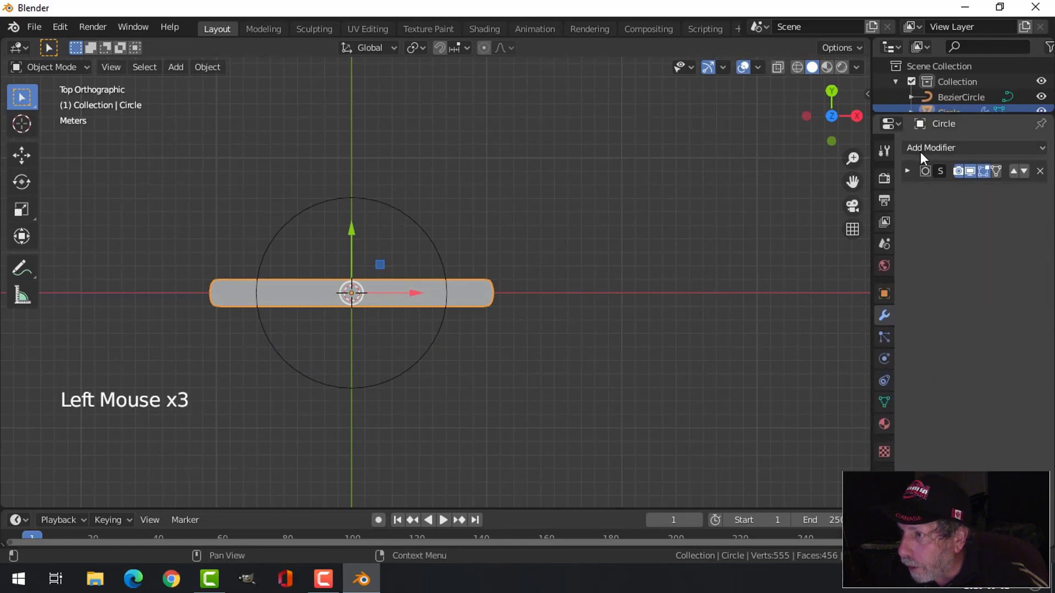
left_click(923, 148)
left_click(872, 215)
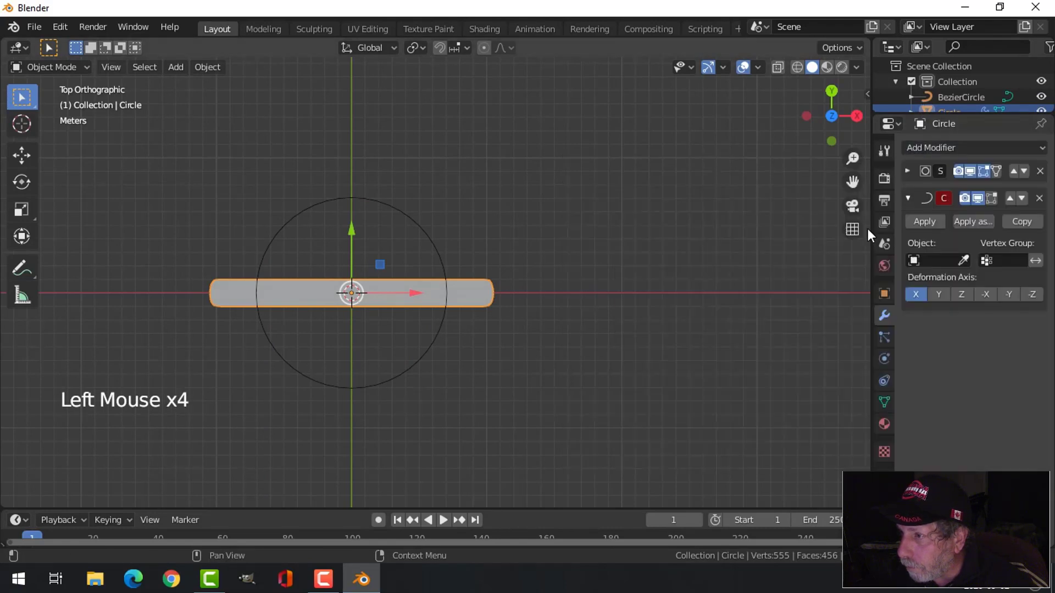
left_click(963, 261)
left_click(443, 242)
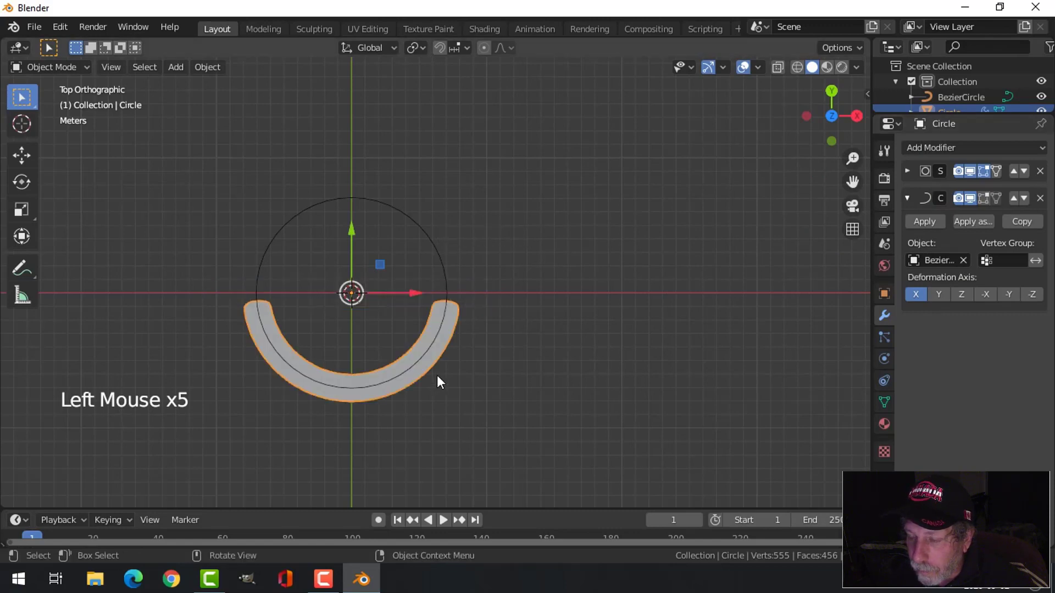
Scale the bent strip up about 1.5 times, and in Edit Mode scale its whole mesh to 0.386 along Y
key("s")
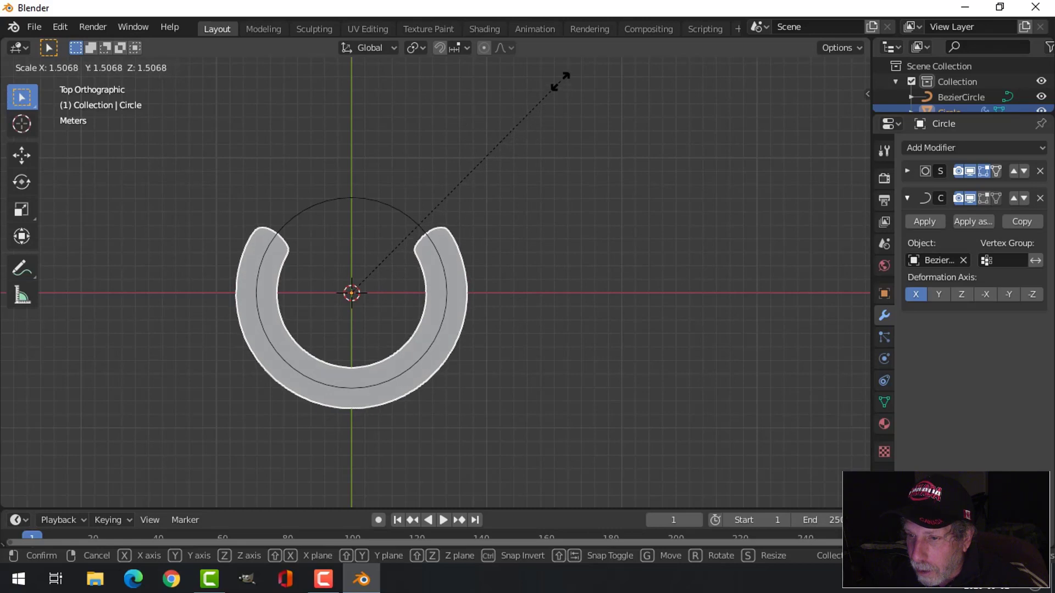
key("Tab")
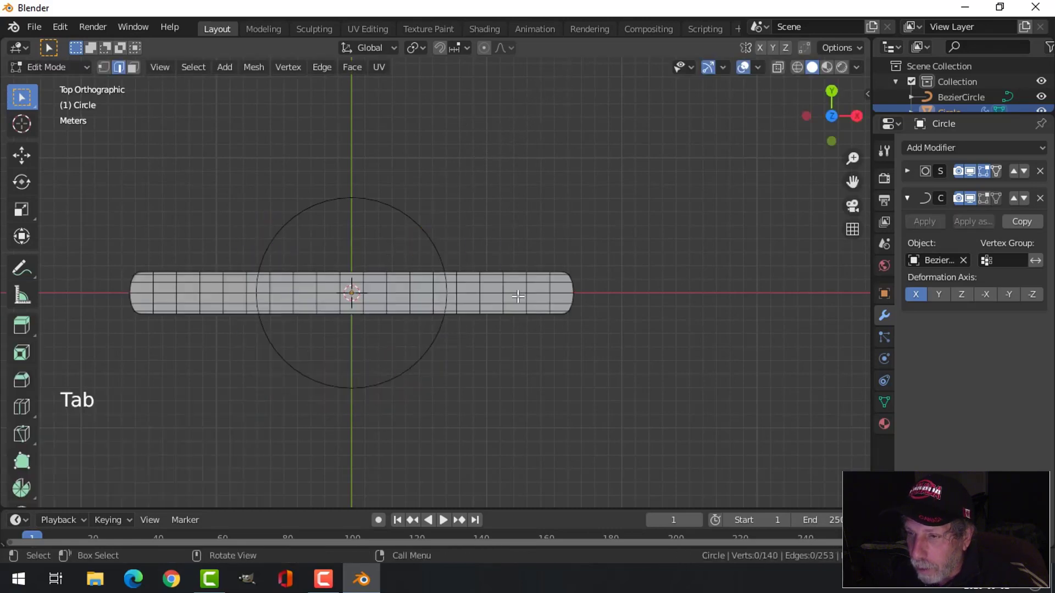
key("a")
key("s")
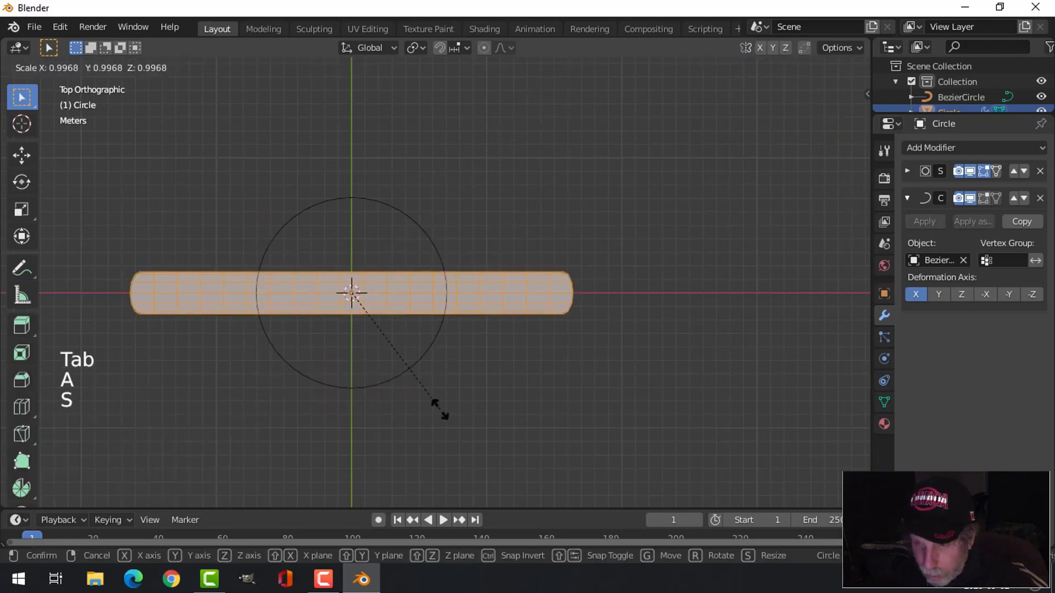
key("y")
left_click(379, 342)
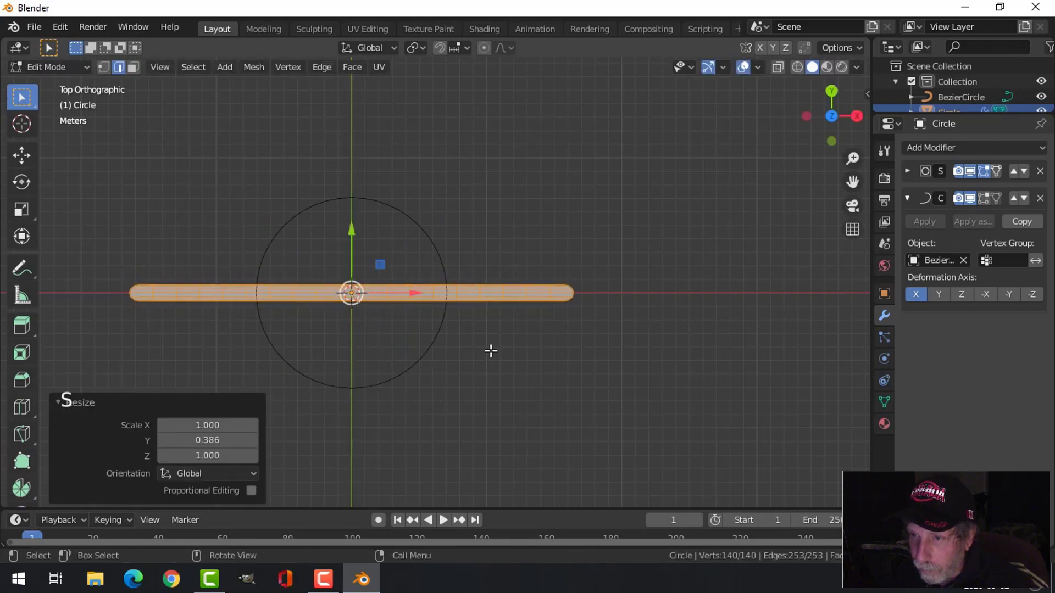
key("Tab")
key("ctrl+z")
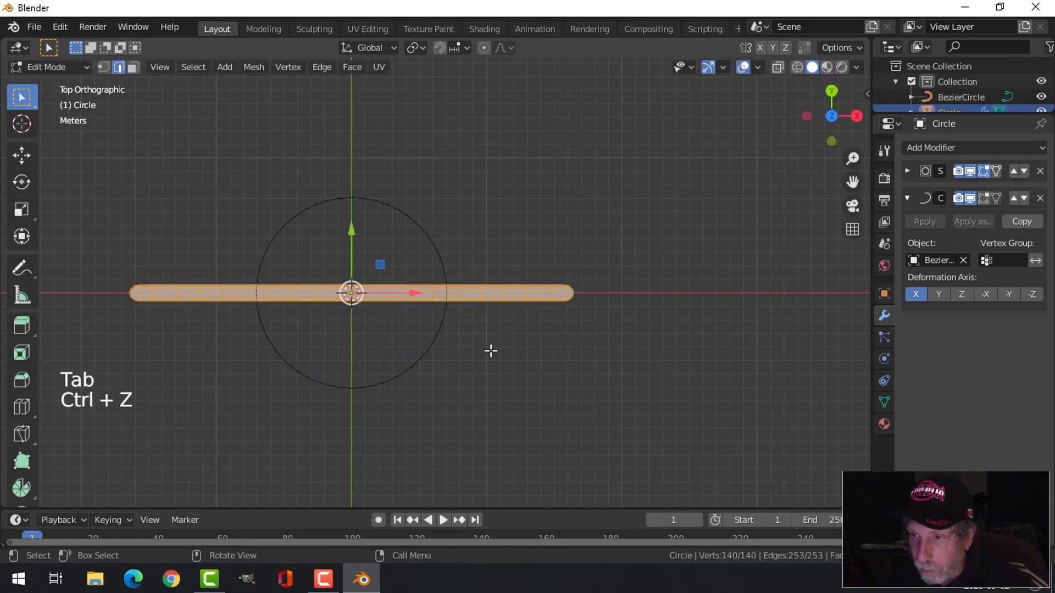
Undo the last Y scaling of the strip's mesh and scale it only slightly narrower along Y
key("ctrl+z")
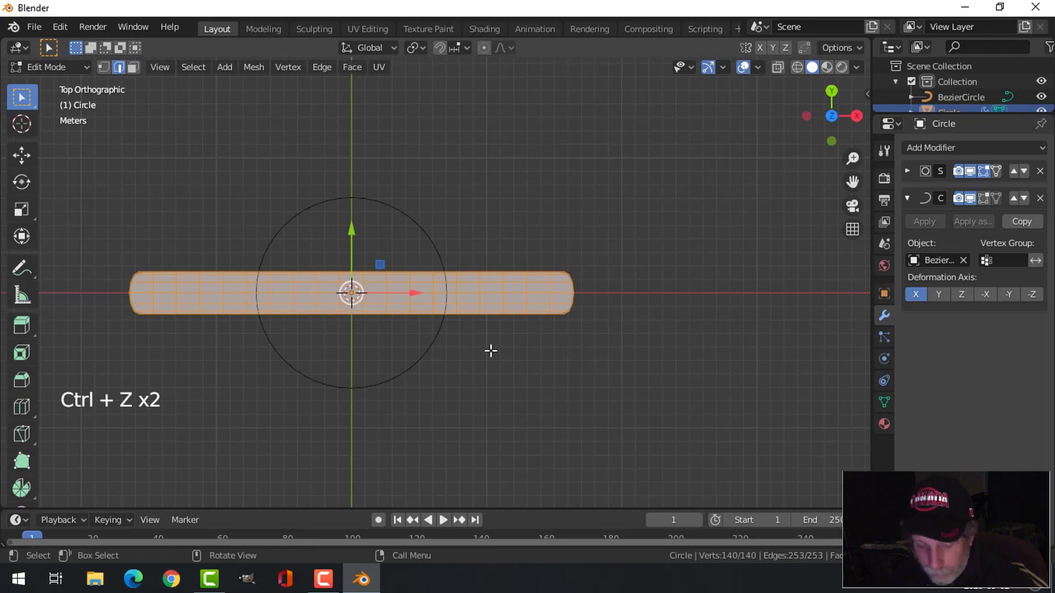
key("s")
key("y")
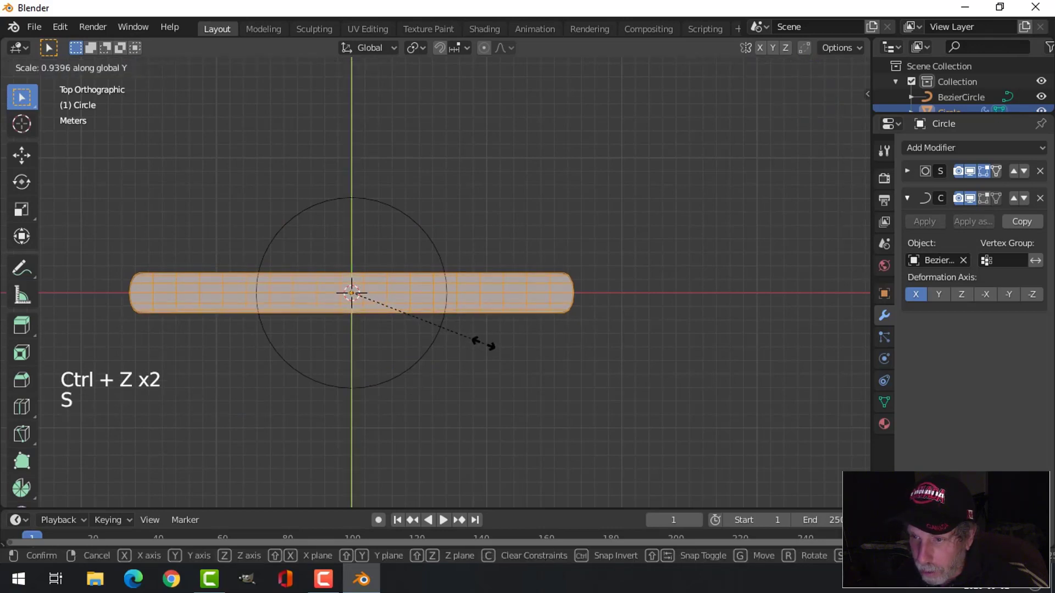
left_click(511, 342)
key("Tab")
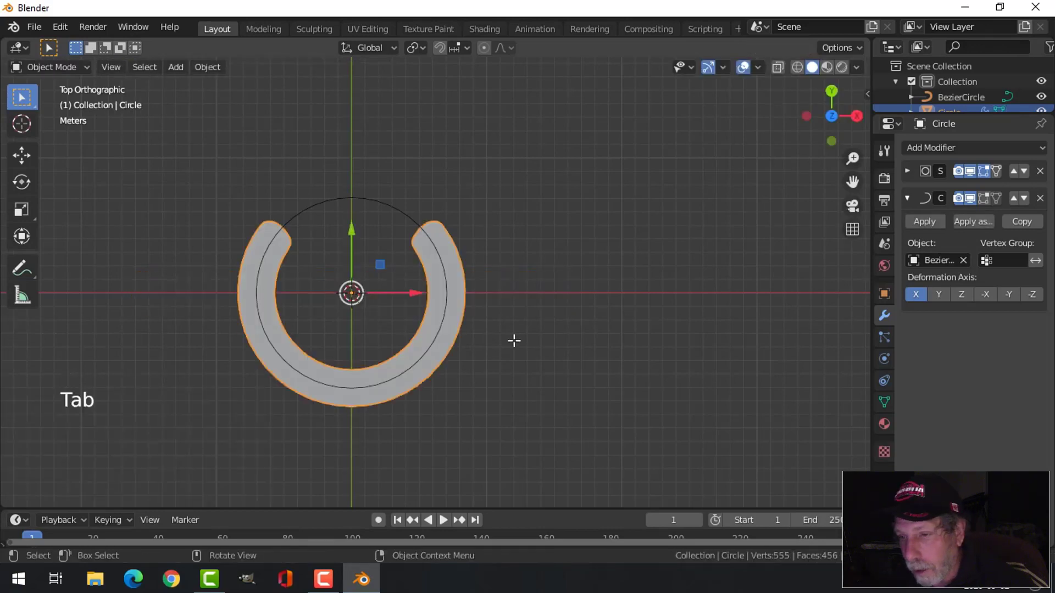
Stretch the Bezier circle into an oval by moving its lowest control point down along Y by about half the radius
middle_click_drag(525, 353, 462, 360)
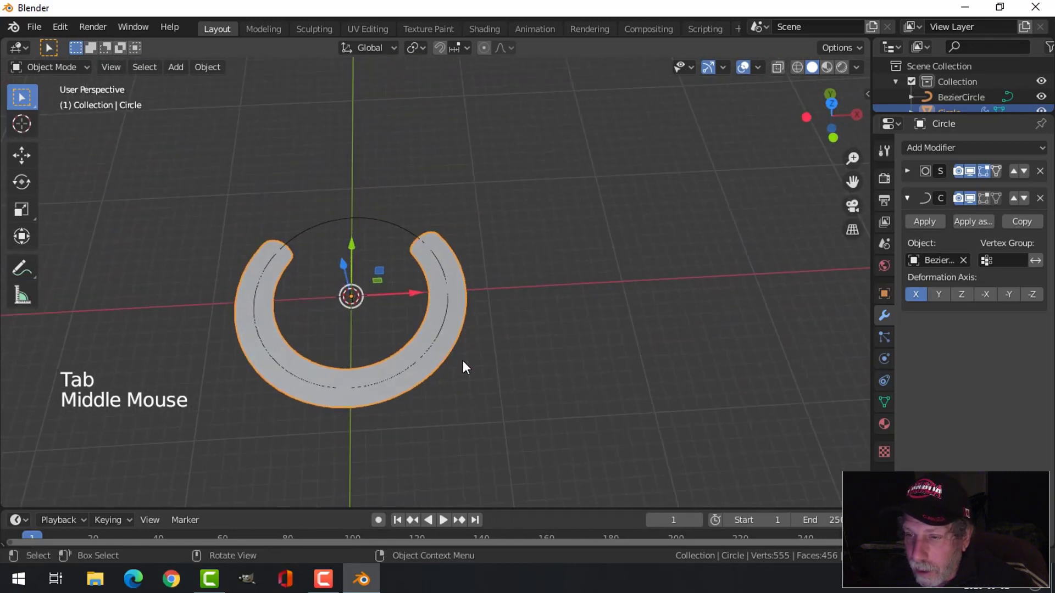
left_click(344, 388)
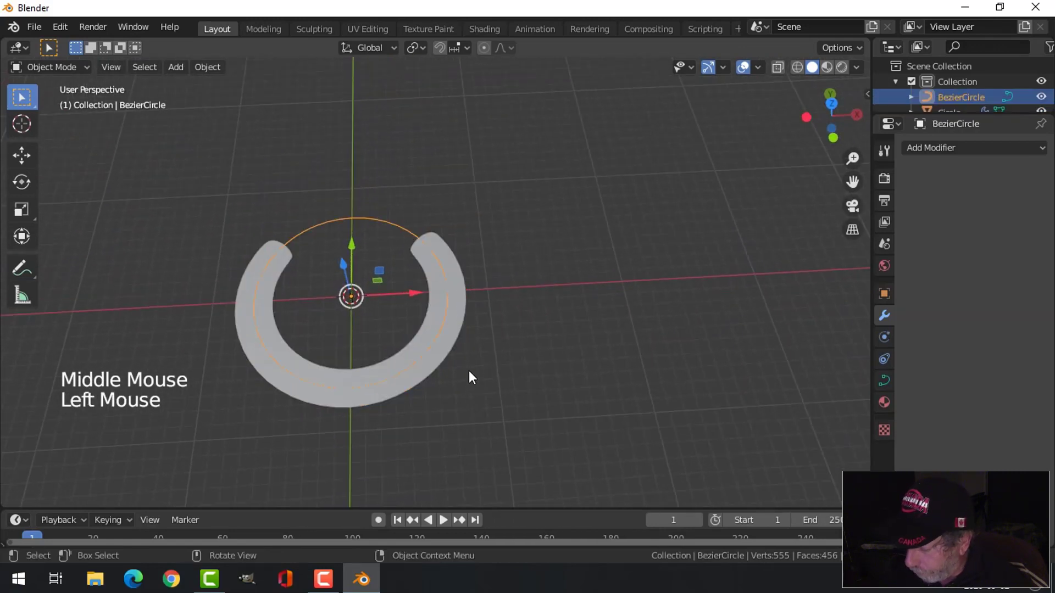
key("KP_7")
middle_click_drag(394, 364, 501, 314, "shift")
key("Tab")
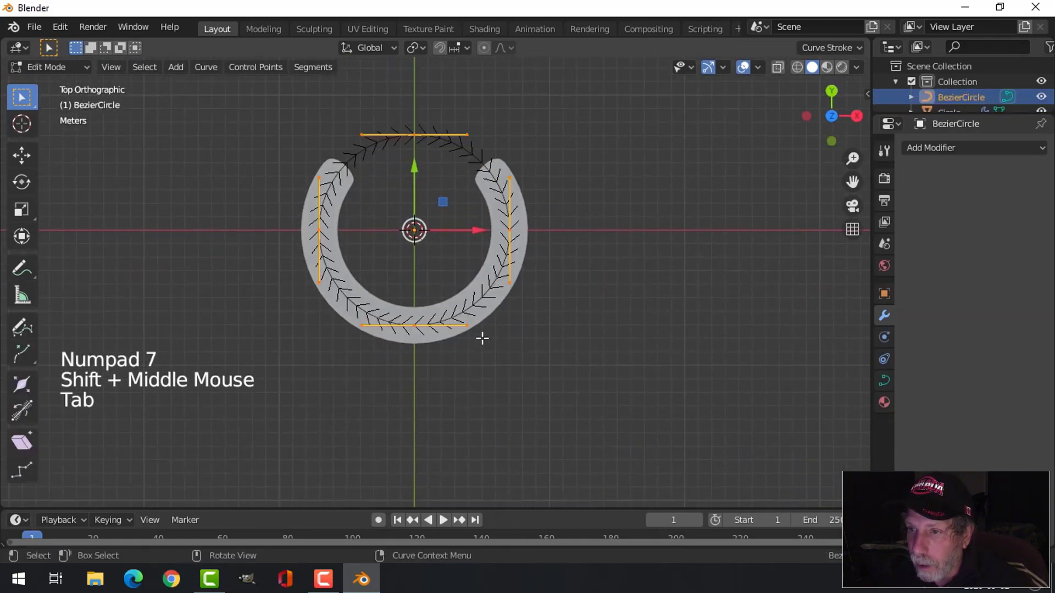
left_click(416, 325)
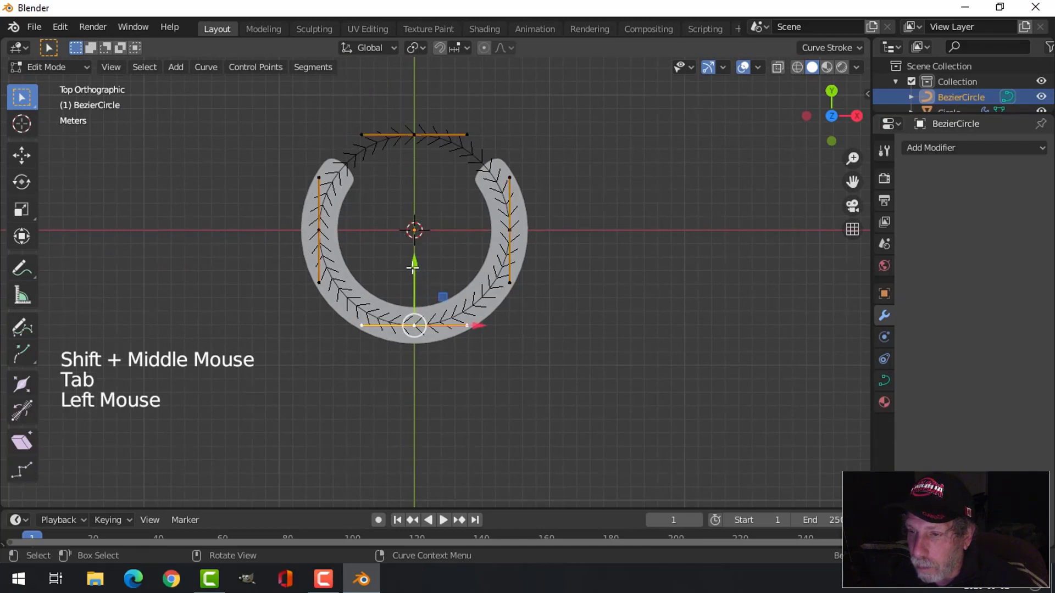
left_click_drag(413, 267, 405, 318)
key("Tab")
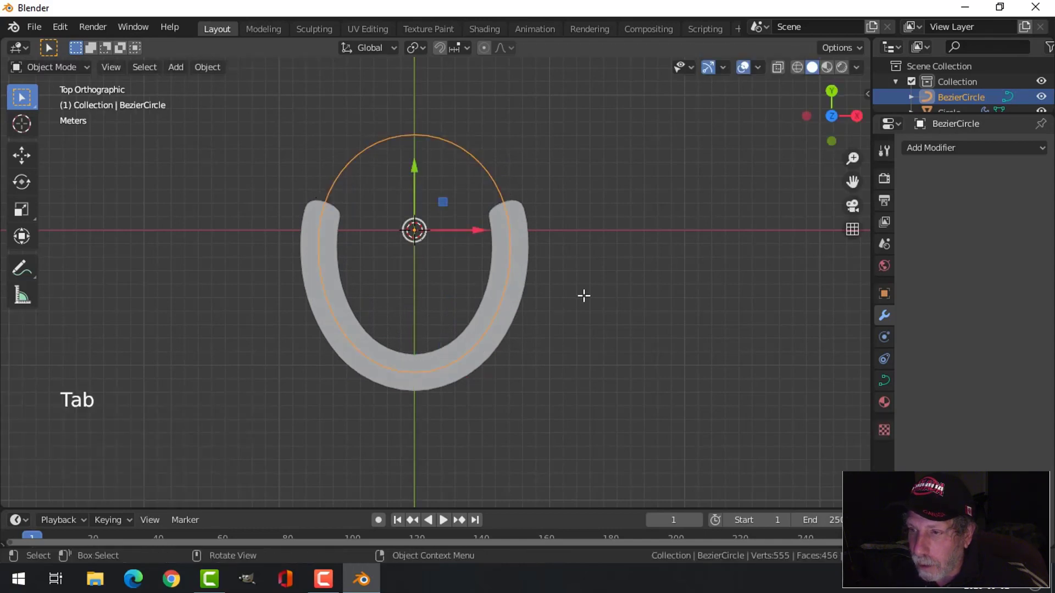
Scale the bent strip up to 1.042 and deselect everything
left_click(545, 268)
key("s")
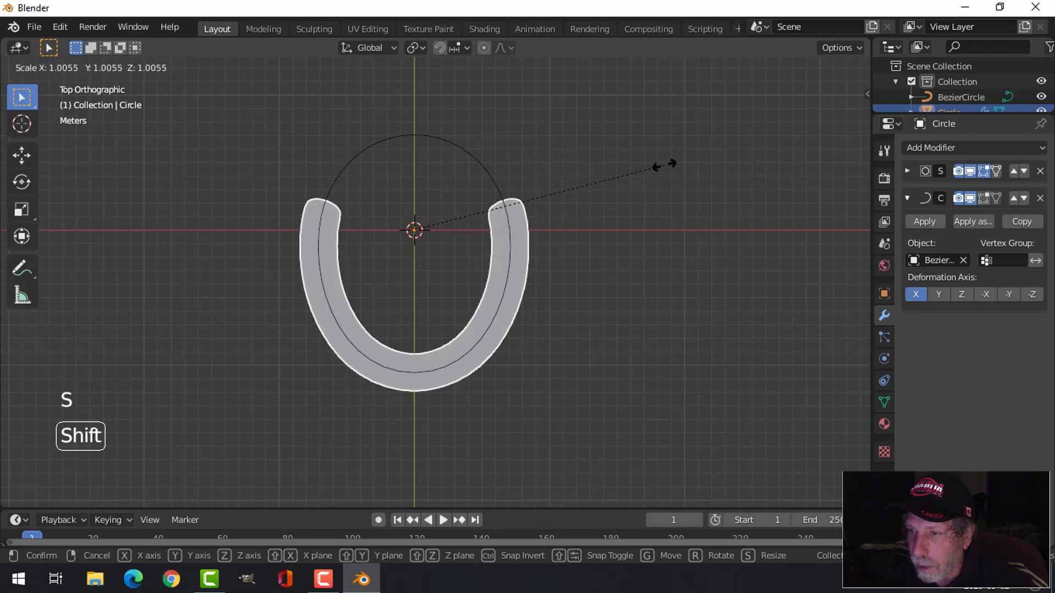
left_click(759, 71)
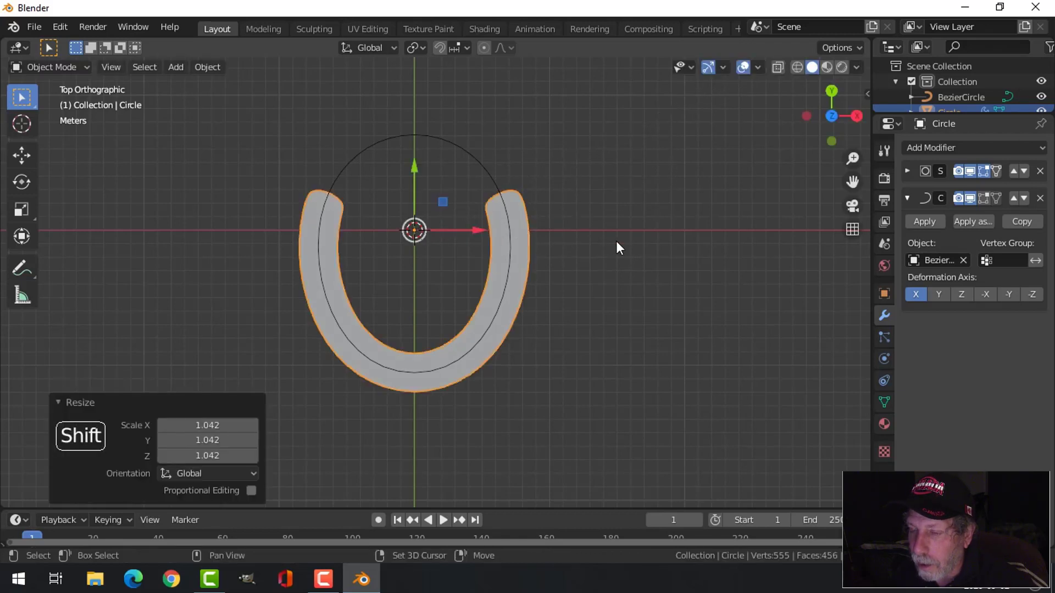
key("Tab")
key("Tab")
key("alt+a")
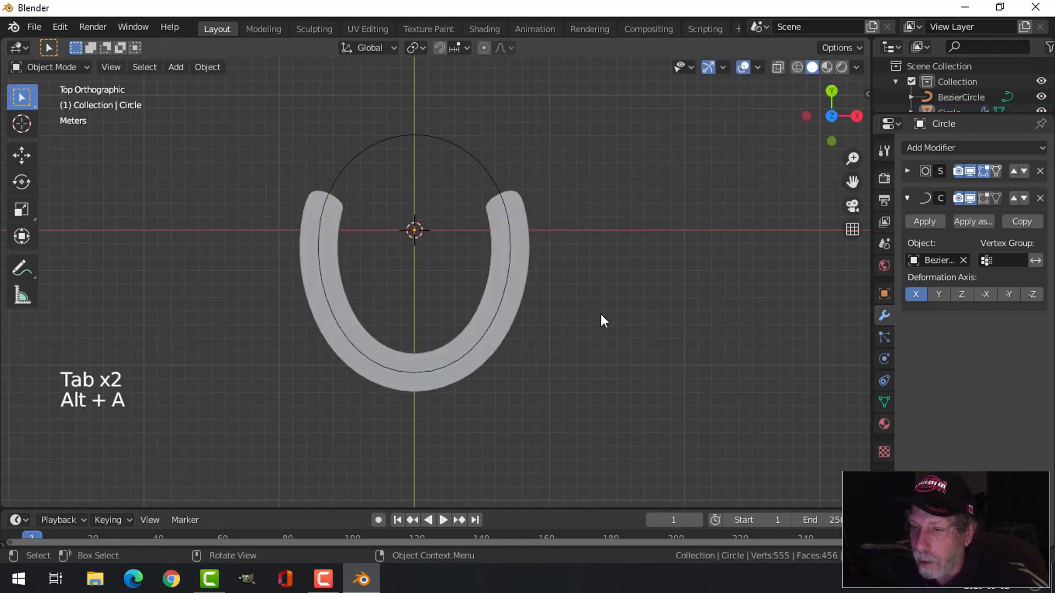
Scale the Bezier circle down to 0.954
middle_click_drag(601, 314, 566, 245)
left_click(566, 245)
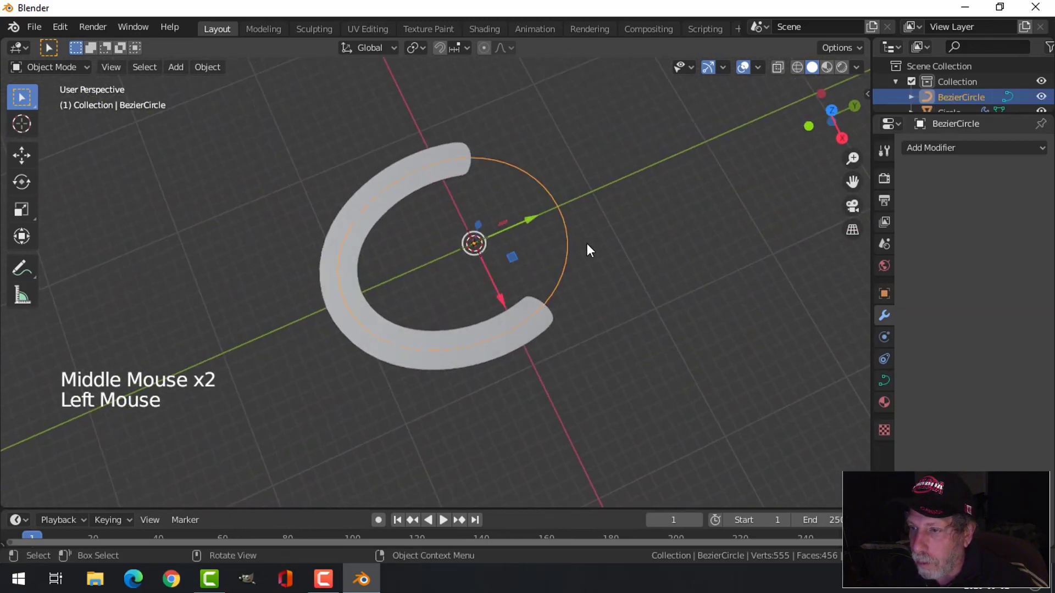
key("s")
left_click(604, 246)
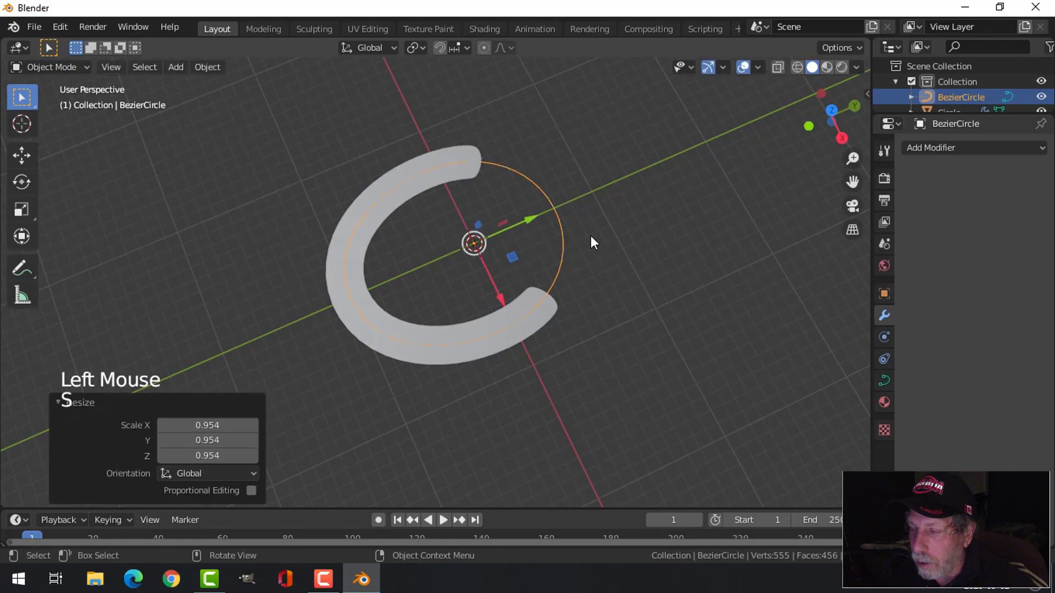
Apply the strip's Curve modifier, delete the Bezier circle and reselect the strip
left_click(532, 311)
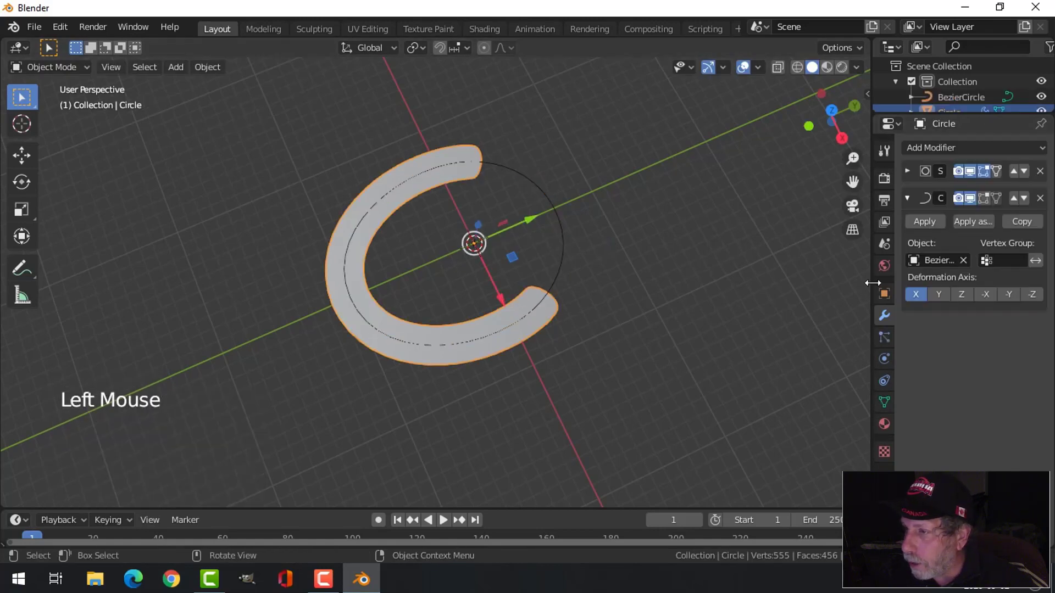
left_click(914, 225)
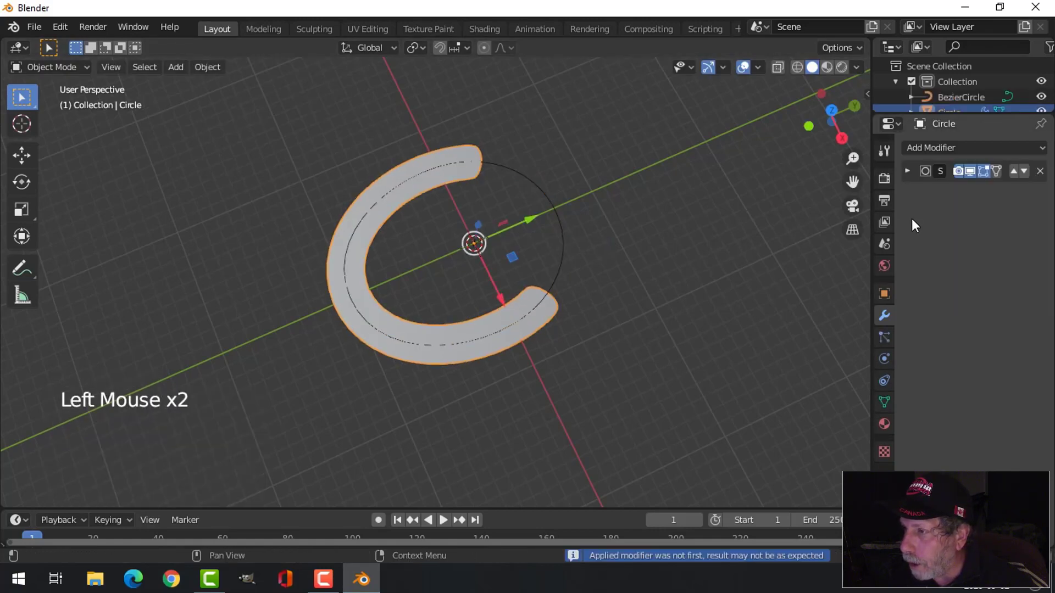
left_click(561, 241)
key("x")
middle_click_drag(507, 328, 477, 296)
left_click(477, 297)
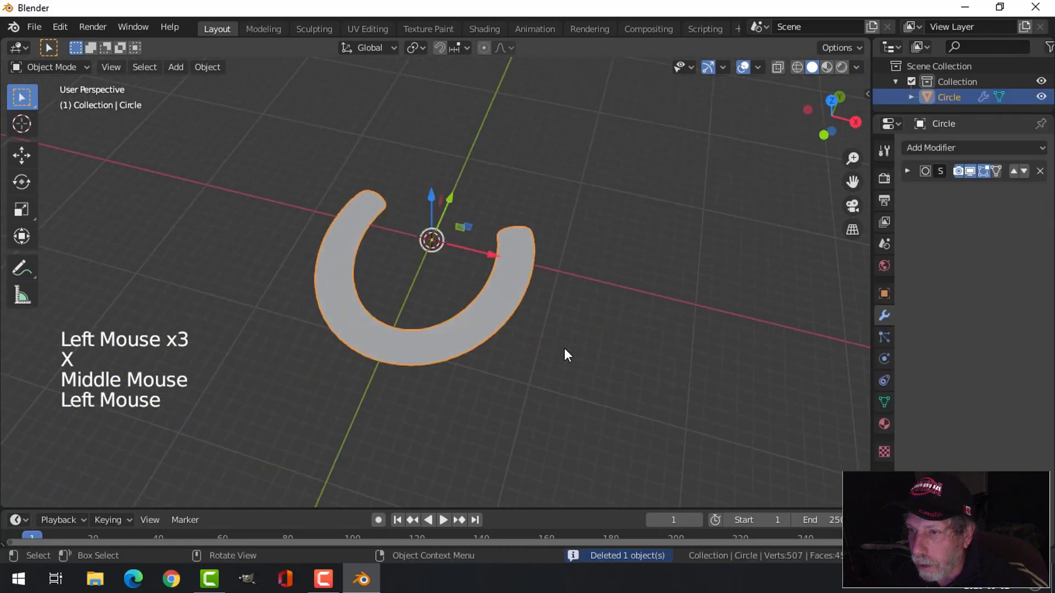
Extrude the whole U-shaped mesh about 1.427 m along its normal to give it thickness
key("Tab")
key("a")
middle_click_drag(564, 349, 523, 341)
key("e")
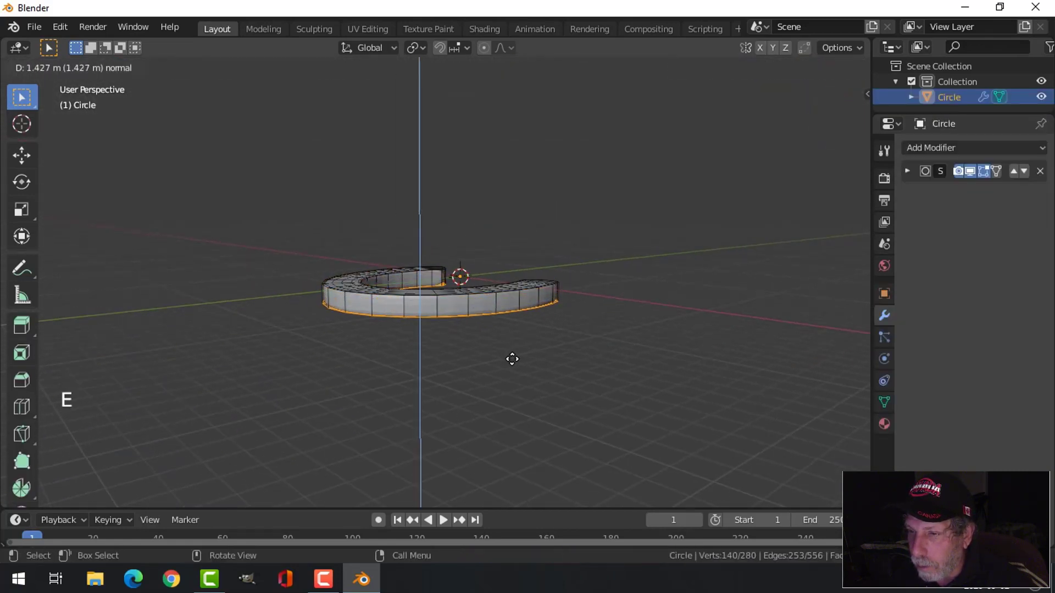
left_click(519, 347)
Add a centred loop cut around the U's side walls and bevel it into two loops with a width of about 0.196 m
scroll(534, 330, "up", 2)
key("ctrl+r")
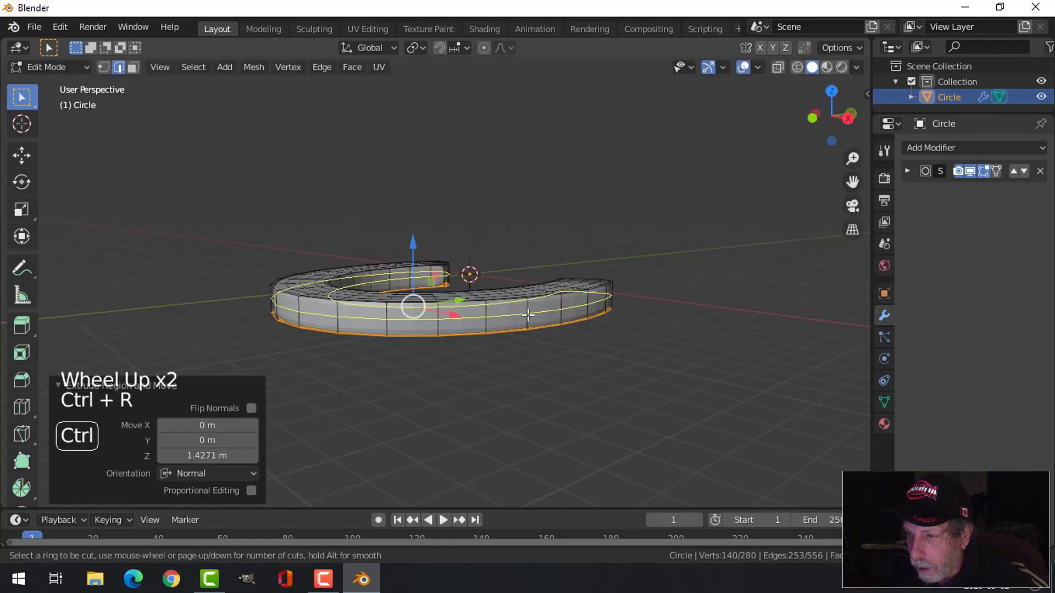
double_click(527, 315)
key("ctrl+b")
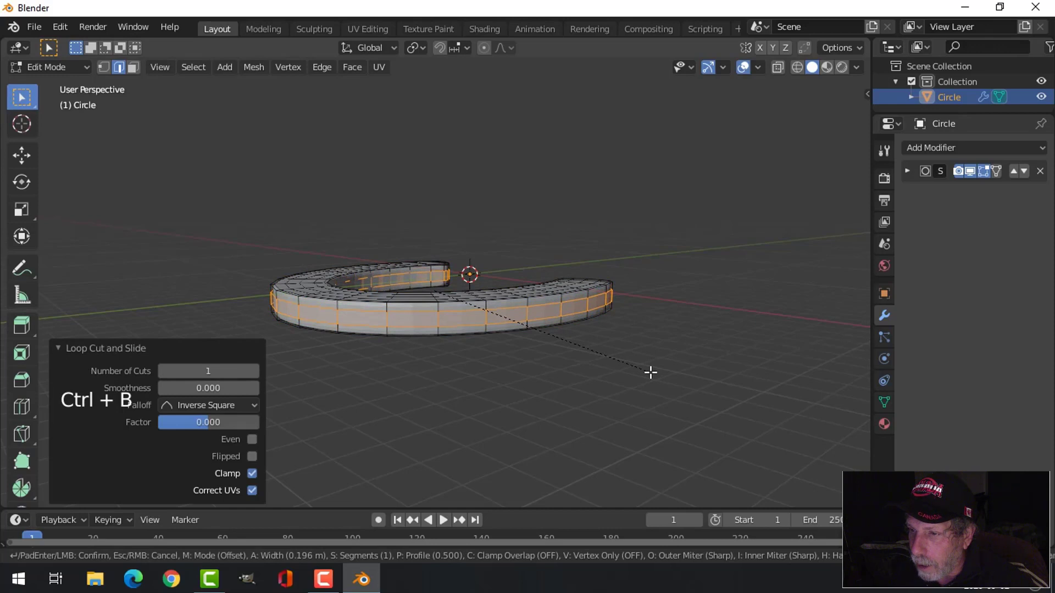
left_click(650, 373)
Return to Object Mode and set the U-shaped object to smooth shading
key("Tab")
right_click(538, 307)
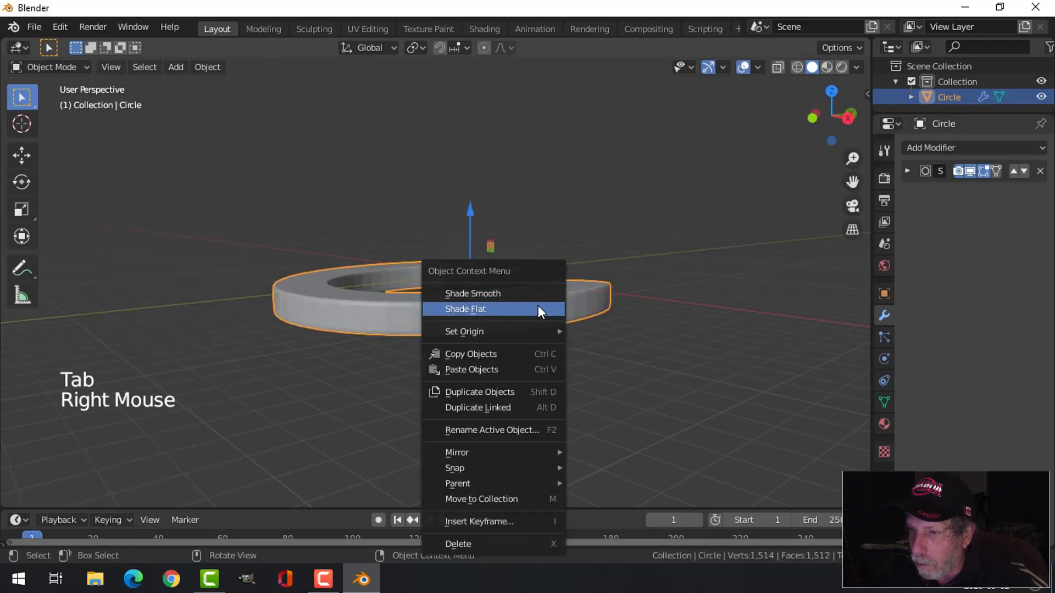
left_click(534, 307)
key("Caps_Lock")
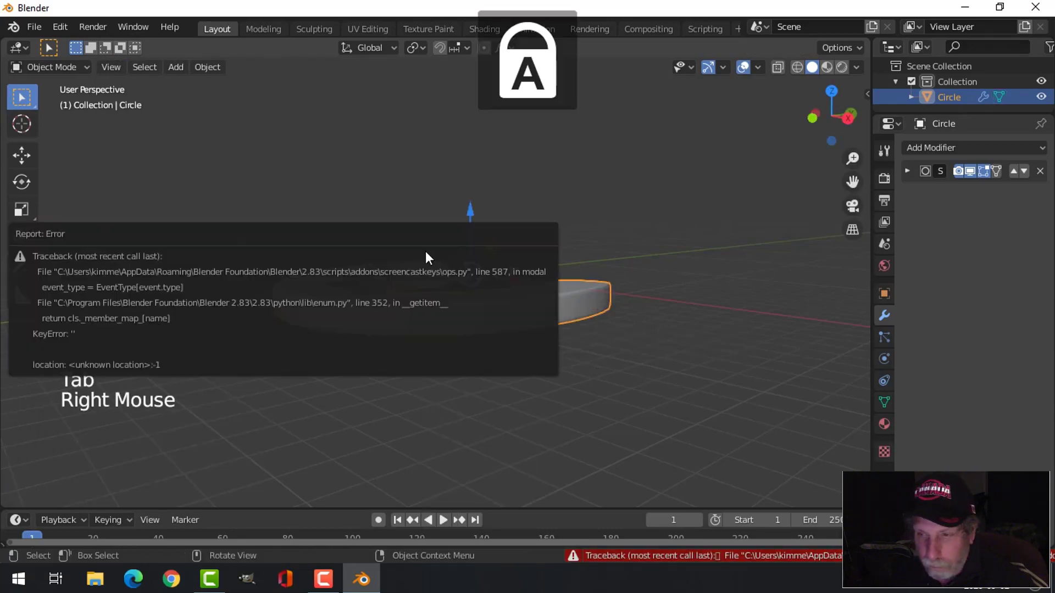
middle_click_drag(539, 264, 588, 287)
key("n")
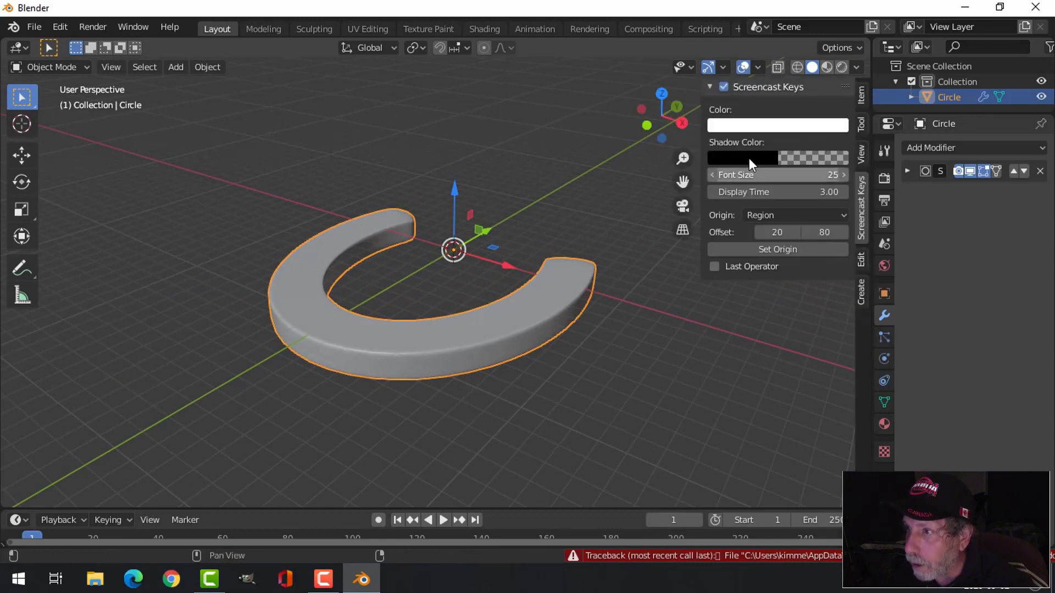
key("n")
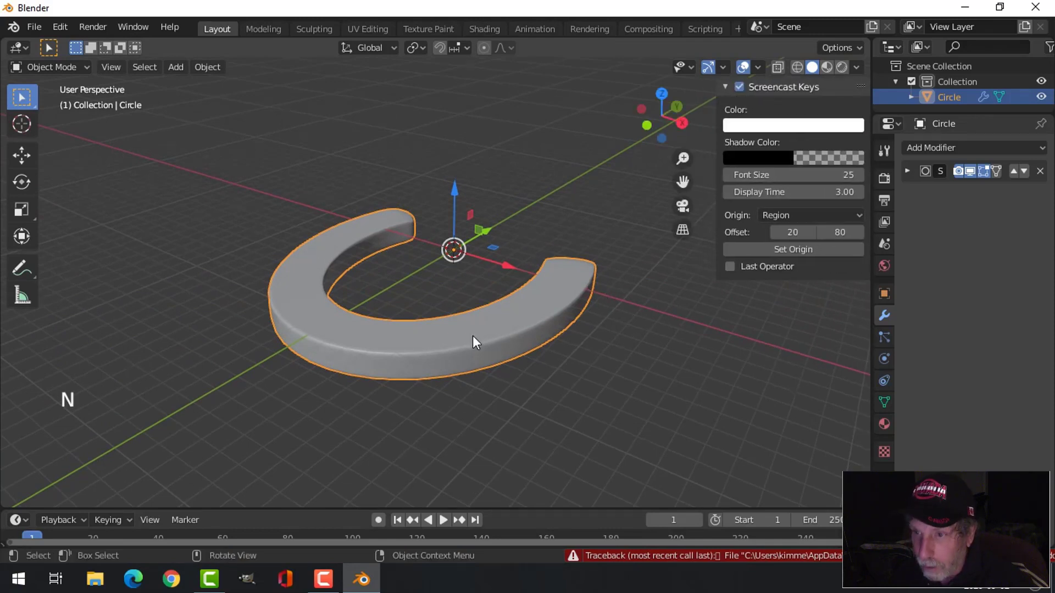
middle_click_drag(473, 341, 414, 341)
Open the U-shaped object's mesh for editing in top view with nothing selected
key("alt+a")
left_click(583, 335)
key("KP_7")
key("Tab")
scroll(488, 341, "up", 3)
key("alt+a")
scroll(417, 346, "down", 4)
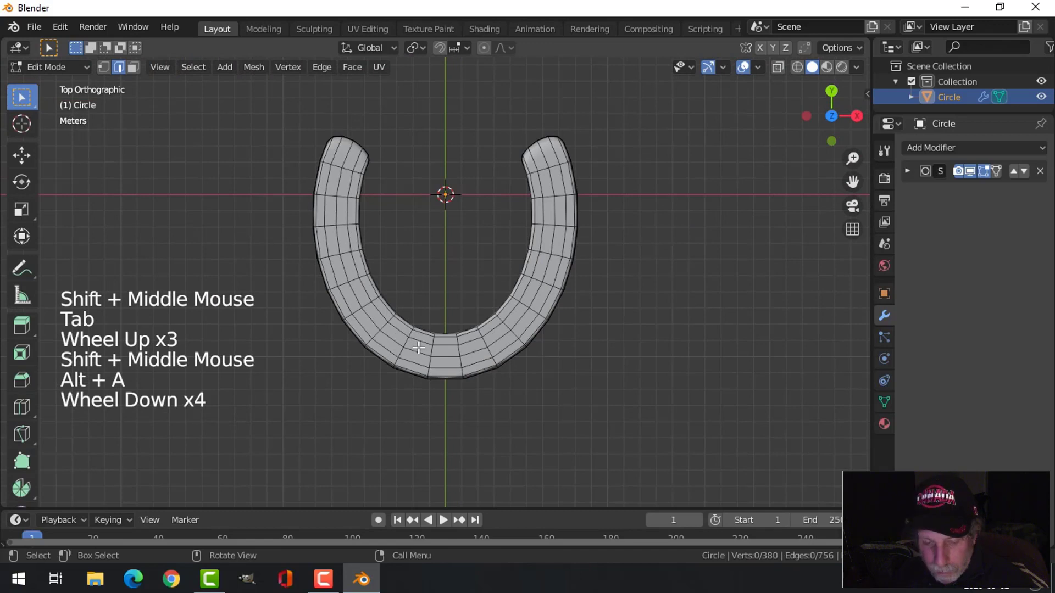
Try selecting five spaced four-face blocks along the U's top surface with Circle Select in face mode, and clear the selection
key("3")
key("c")
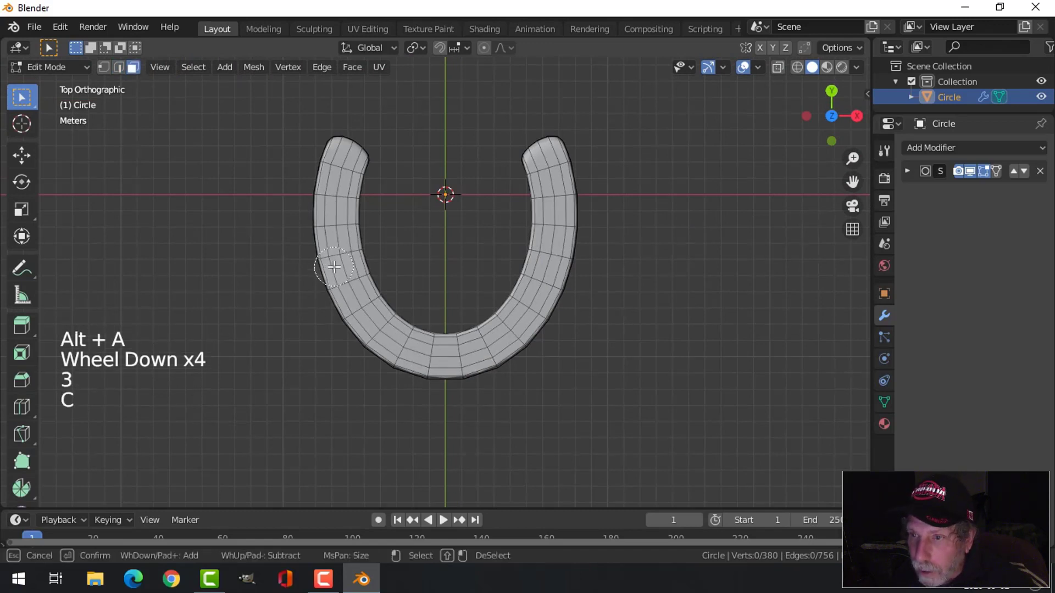
scroll(340, 252, "up", 4)
left_click(338, 226)
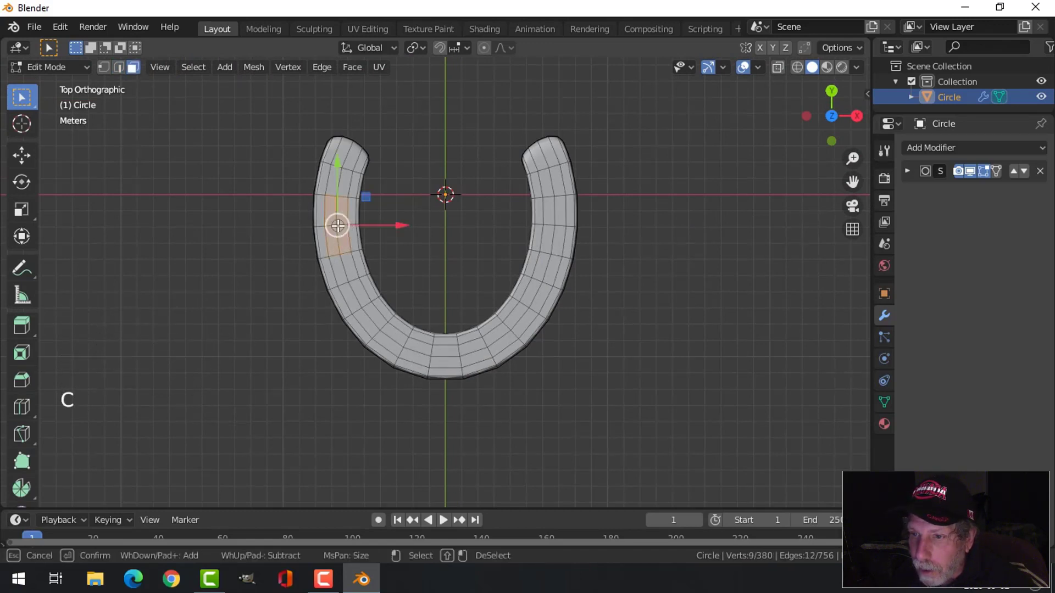
left_click_drag(360, 307, 372, 318)
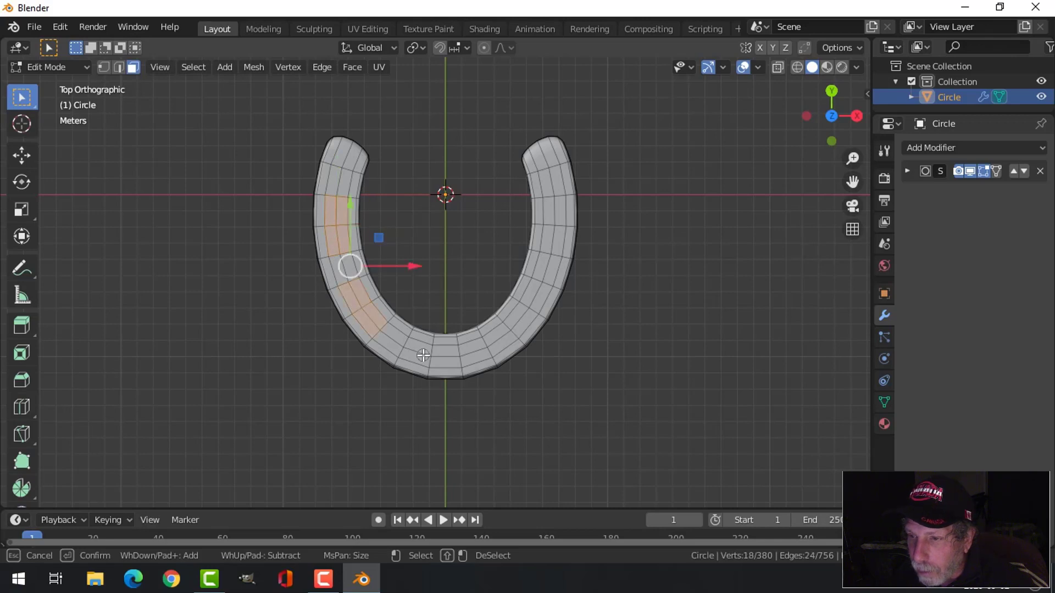
left_click_drag(432, 356, 484, 345)
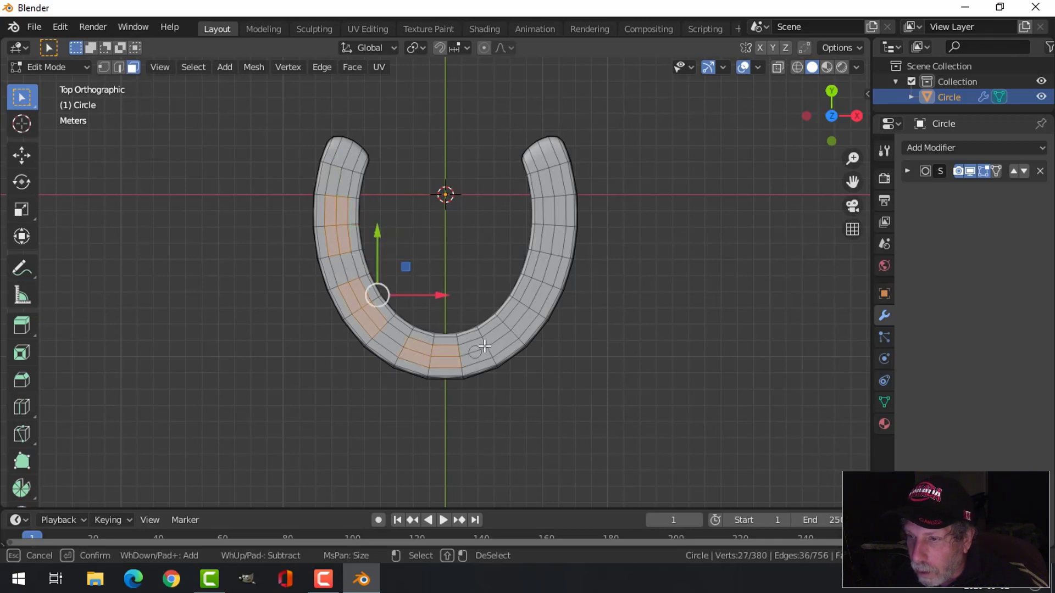
left_click(510, 331)
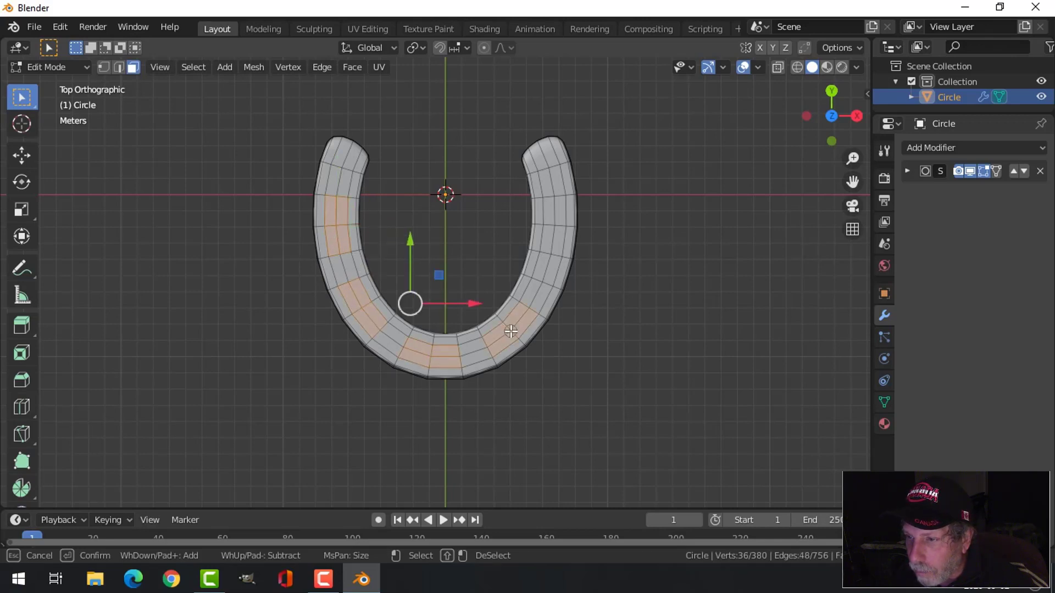
left_click(551, 253)
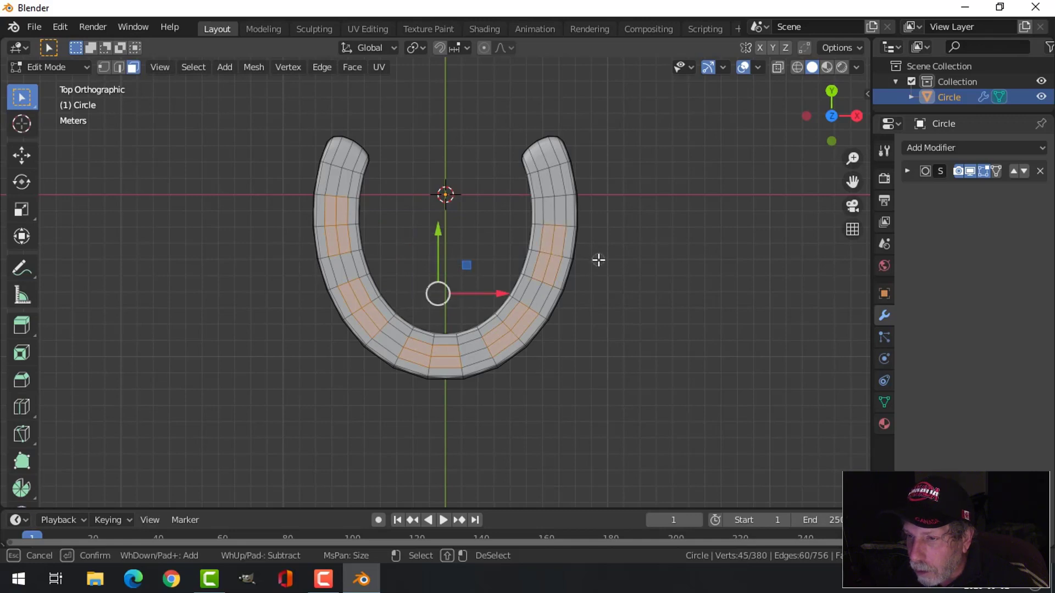
right_click(565, 327)
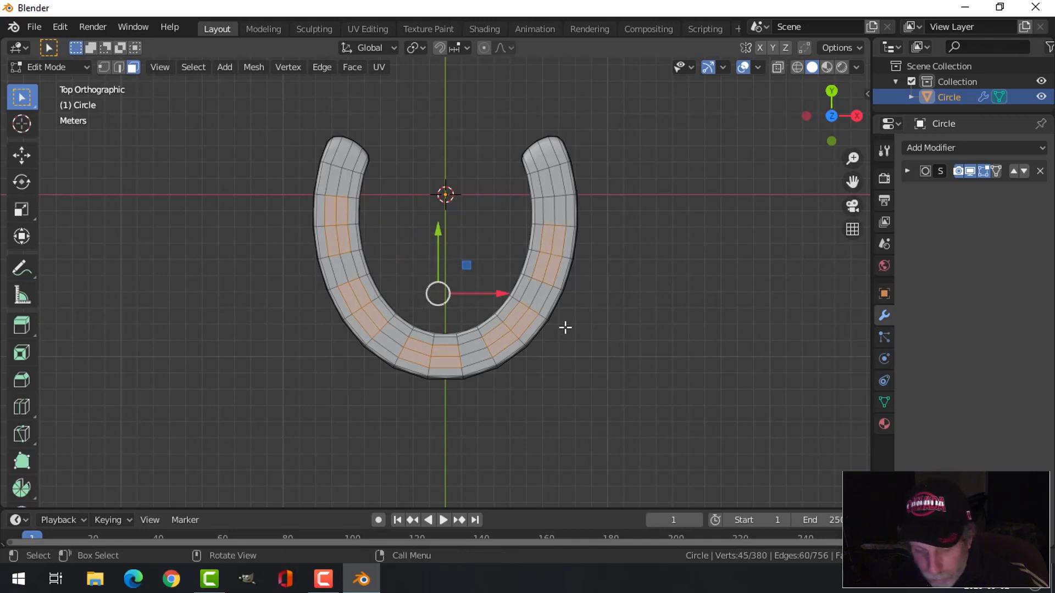
key("alt+a")
Add a loop cut across the strip at the centre of the U's bend and deselect it
key("ctrl+r")
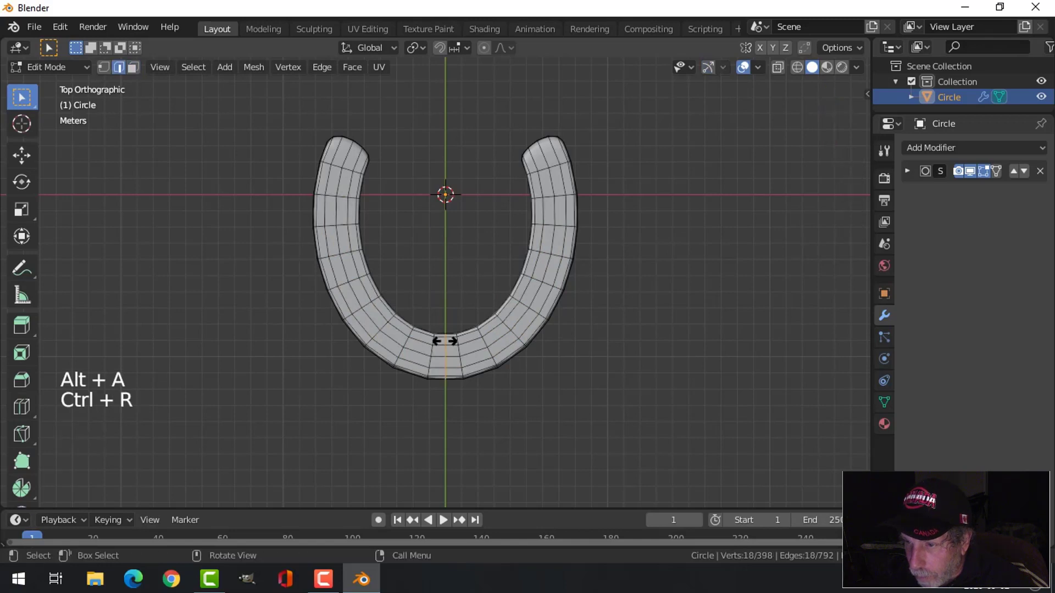
left_click(445, 344)
key("alt+a")
scroll(521, 367, "up", 2)
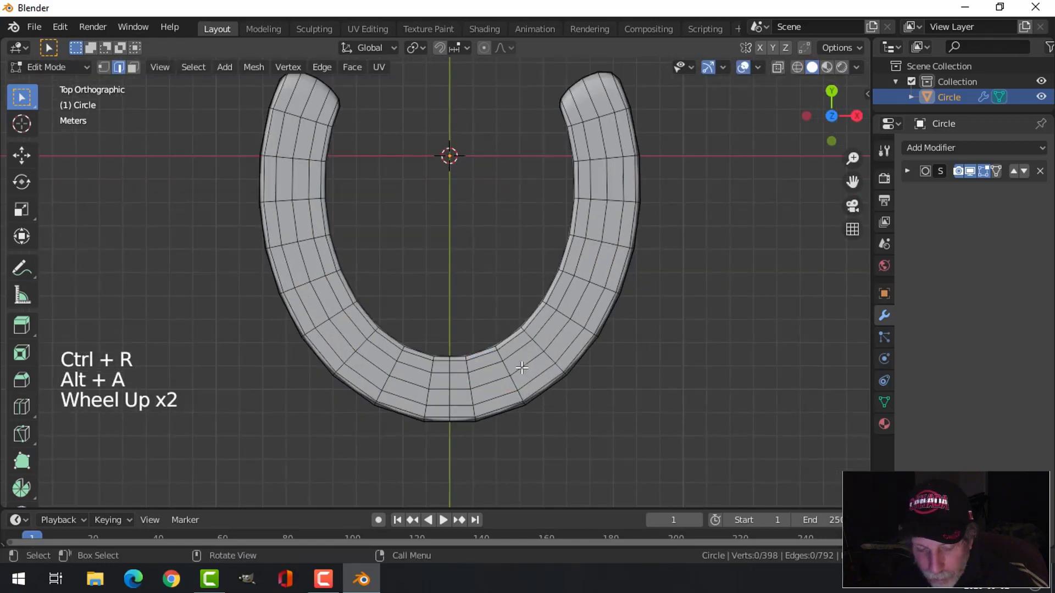
key("2")
key("c")
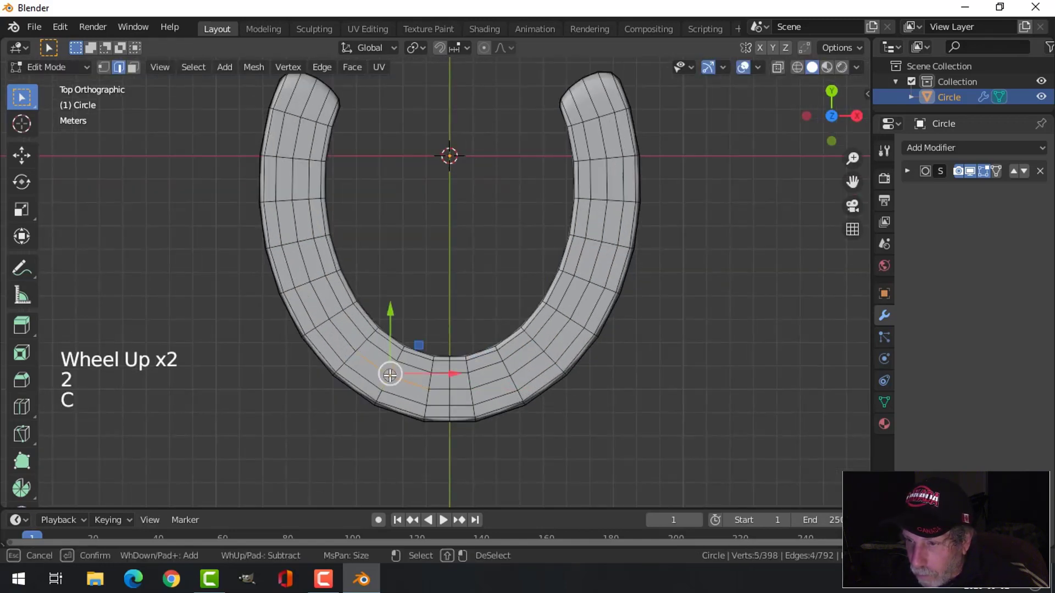
right_click(463, 384)
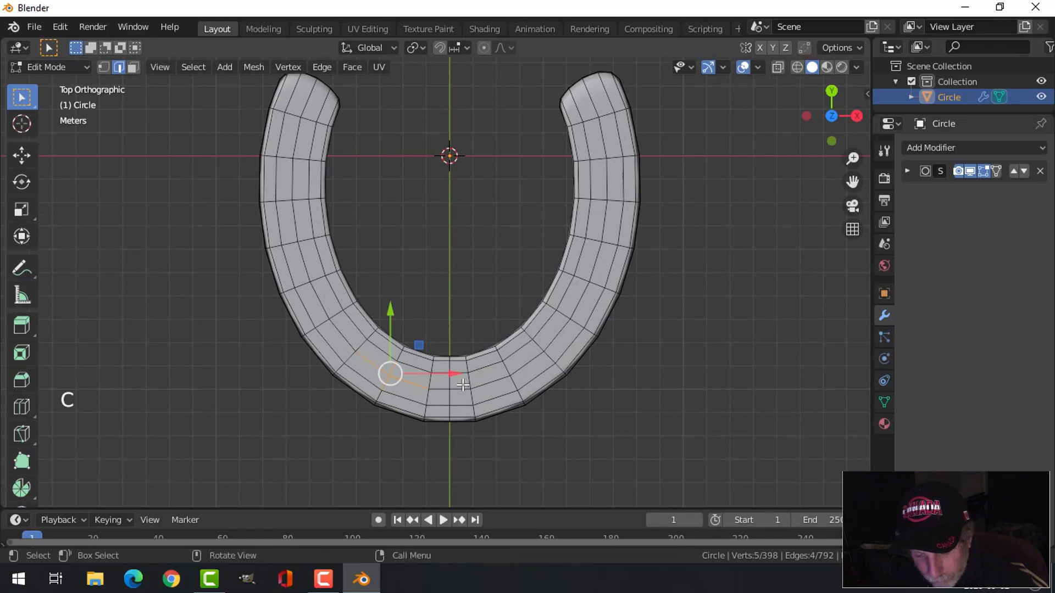
key("alt+a")
key("3")
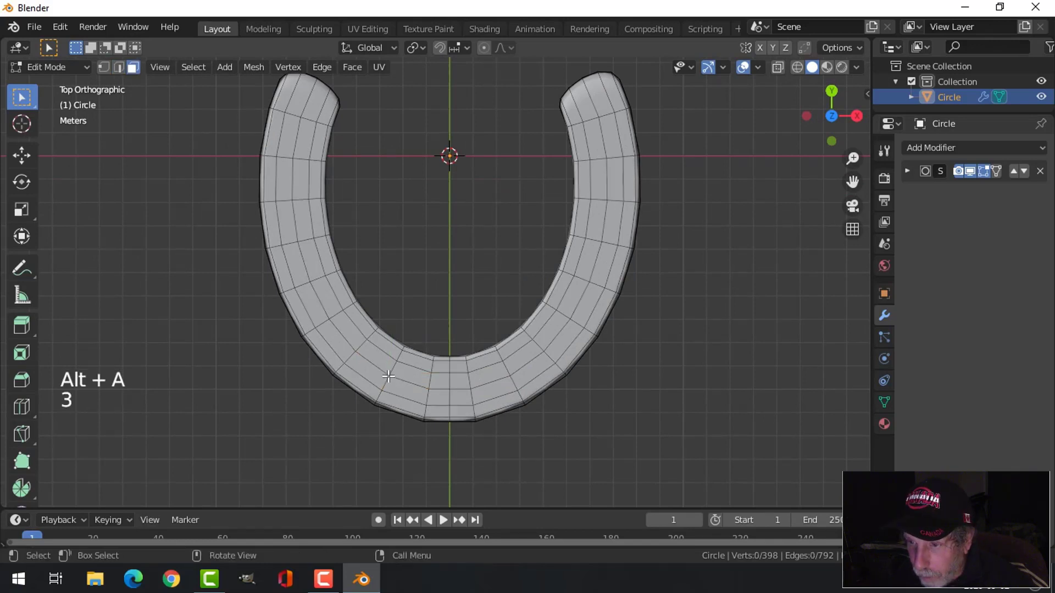
left_click(388, 376)
key("alt+a")
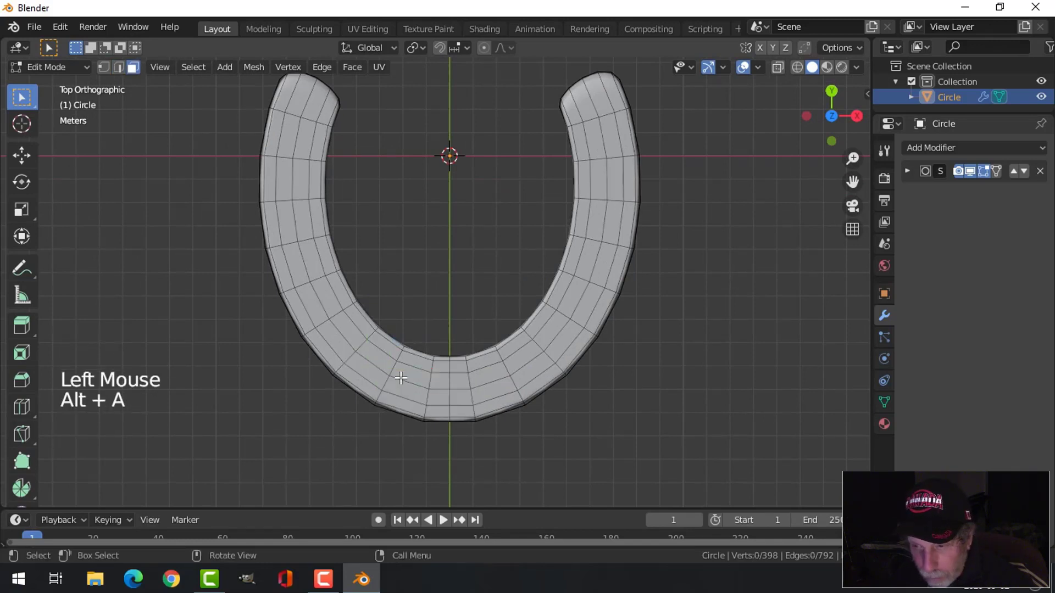
Select six evenly spaced four-face blocks along the U's top surface with Circle Select in face mode, three on each side
key("3")
key("c")
left_click(392, 376)
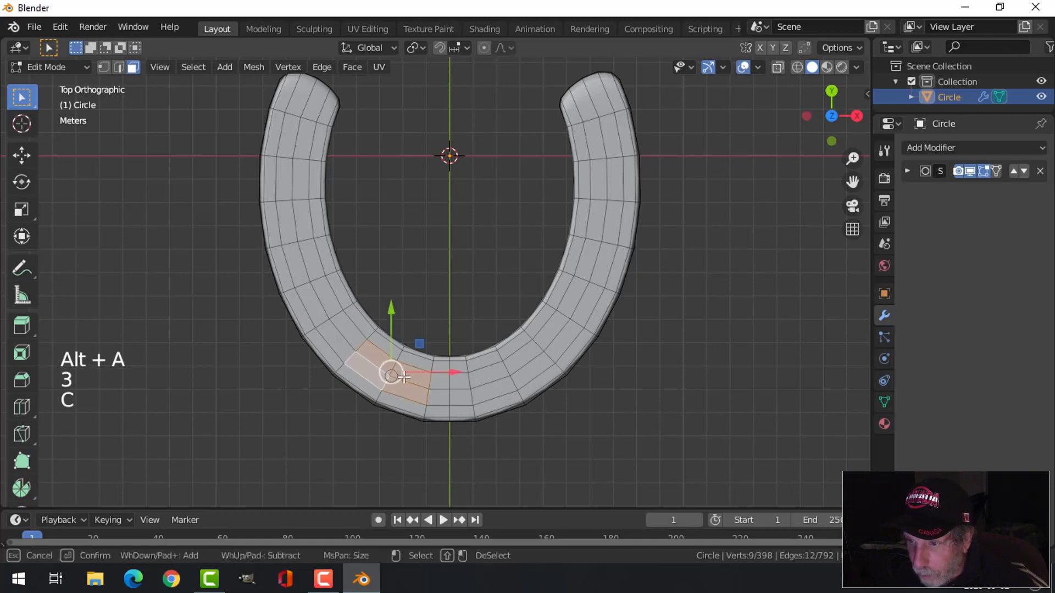
left_click(510, 374)
left_click(589, 286)
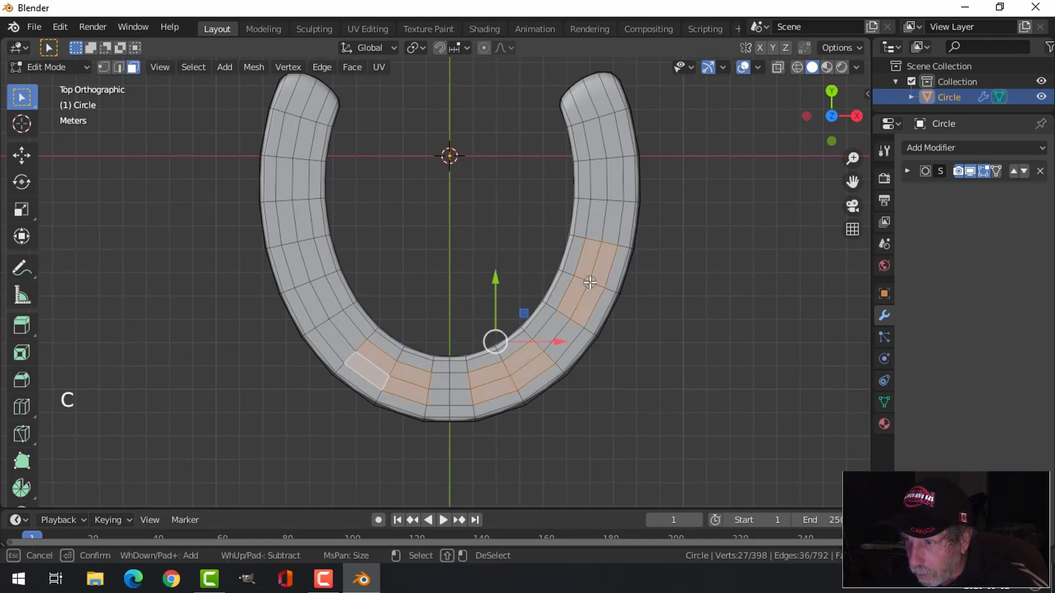
left_click(311, 284)
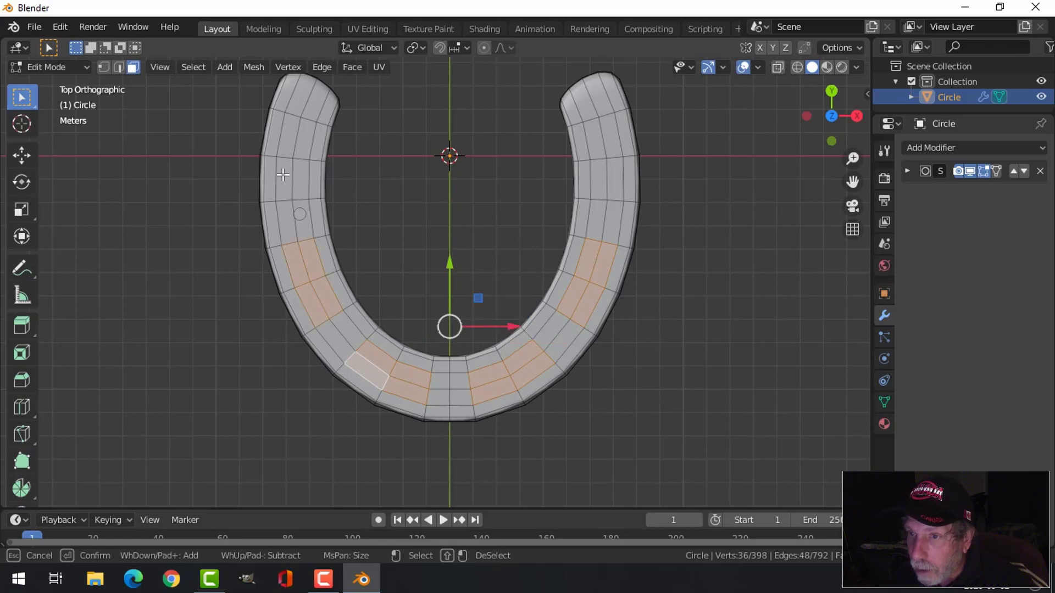
left_click(294, 157)
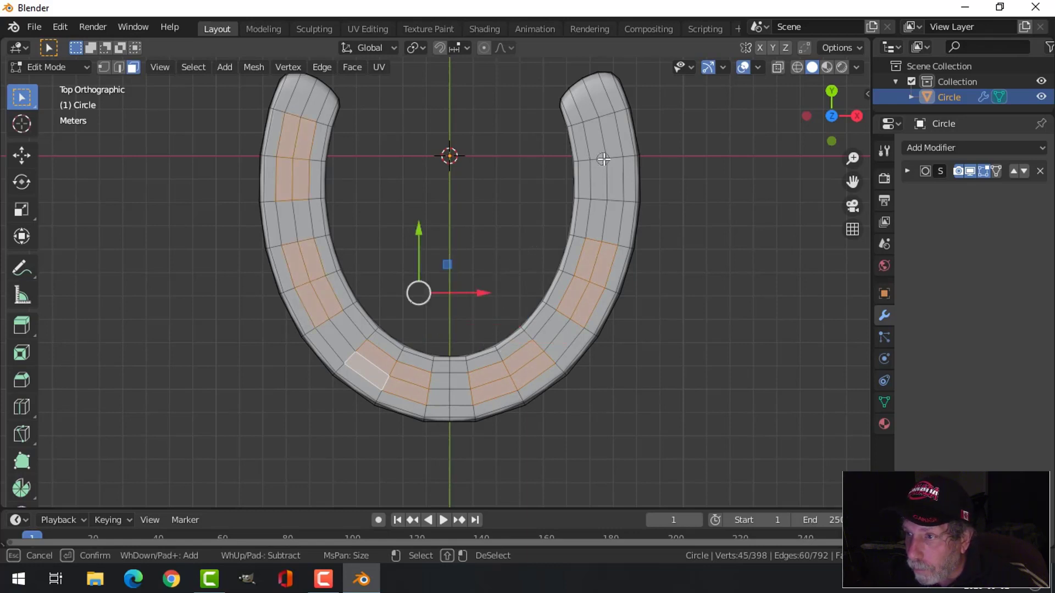
left_click(605, 159)
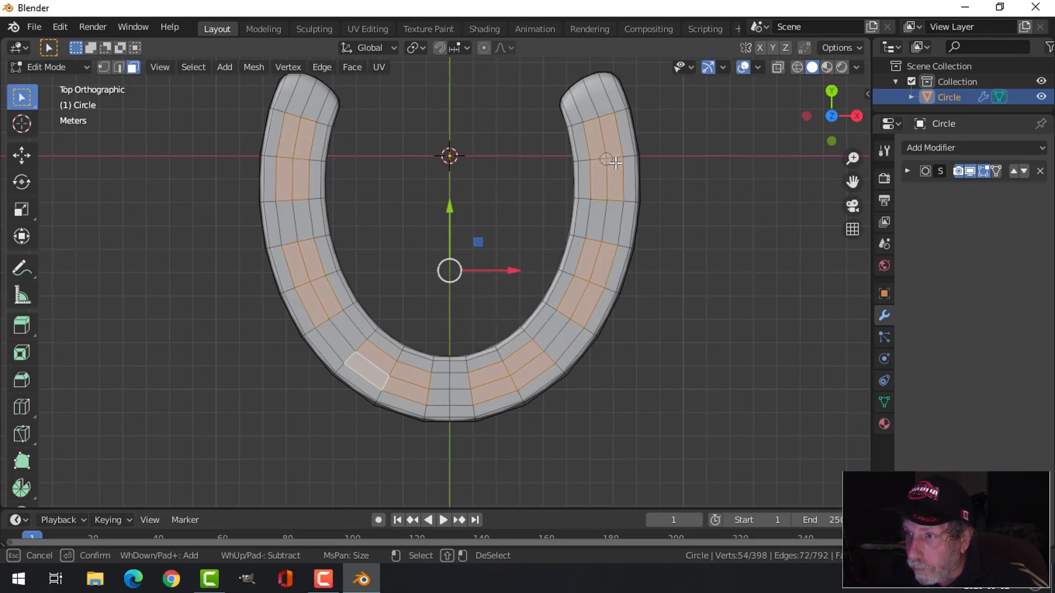
right_click(688, 306)
Inset the six selected face blocks by about 0.054 m and reshape them into circles with the LoopTools Circle operation
key("i")
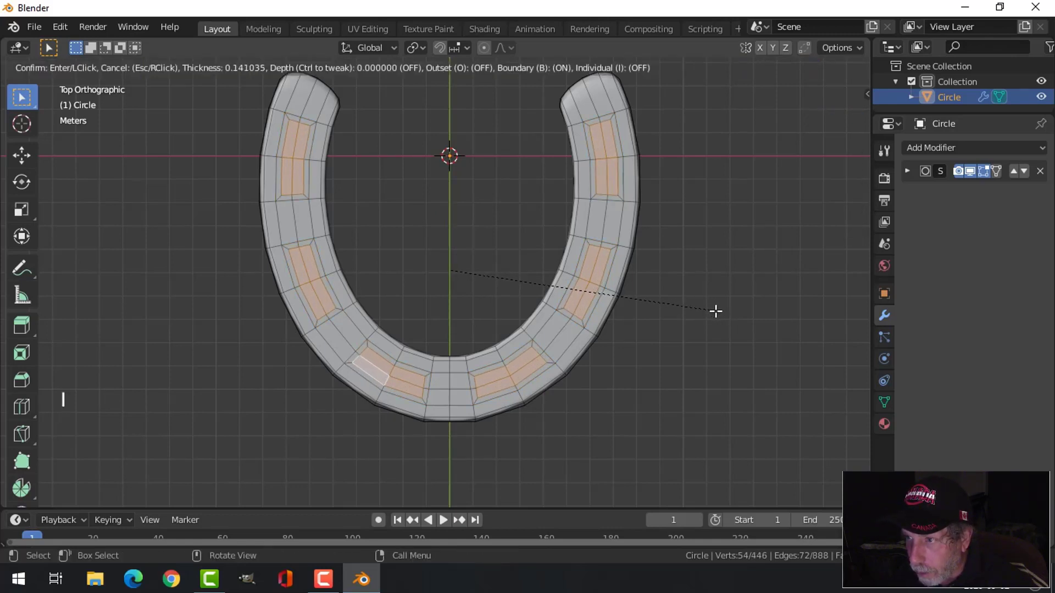
left_click(717, 312)
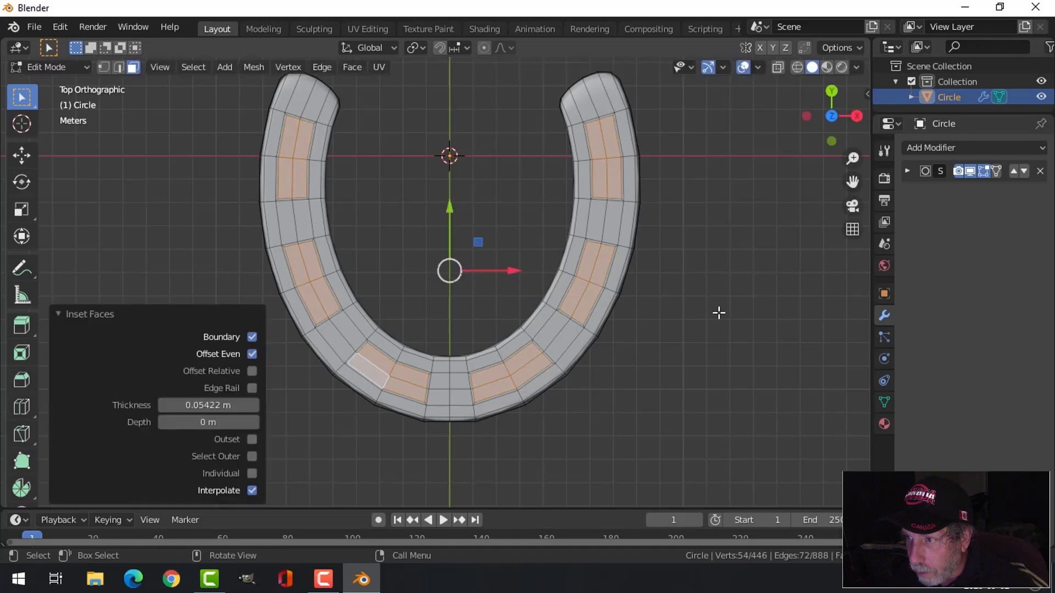
right_click(613, 164)
left_click(673, 173)
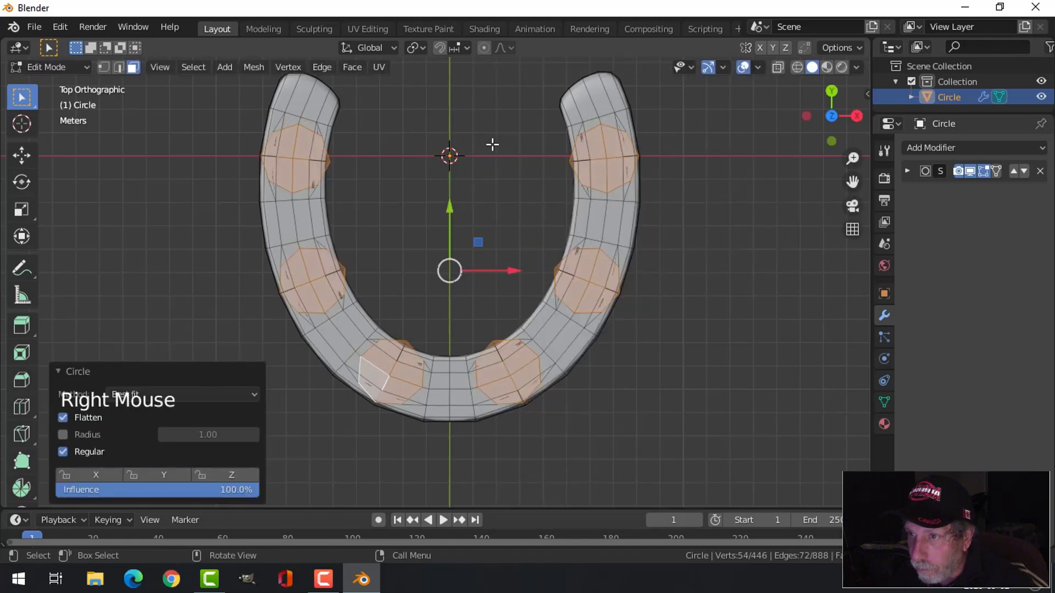
Set the pivot point to Individual Origins and scale the six circular face groups to about 0.356
left_click(415, 48)
left_click(439, 104)
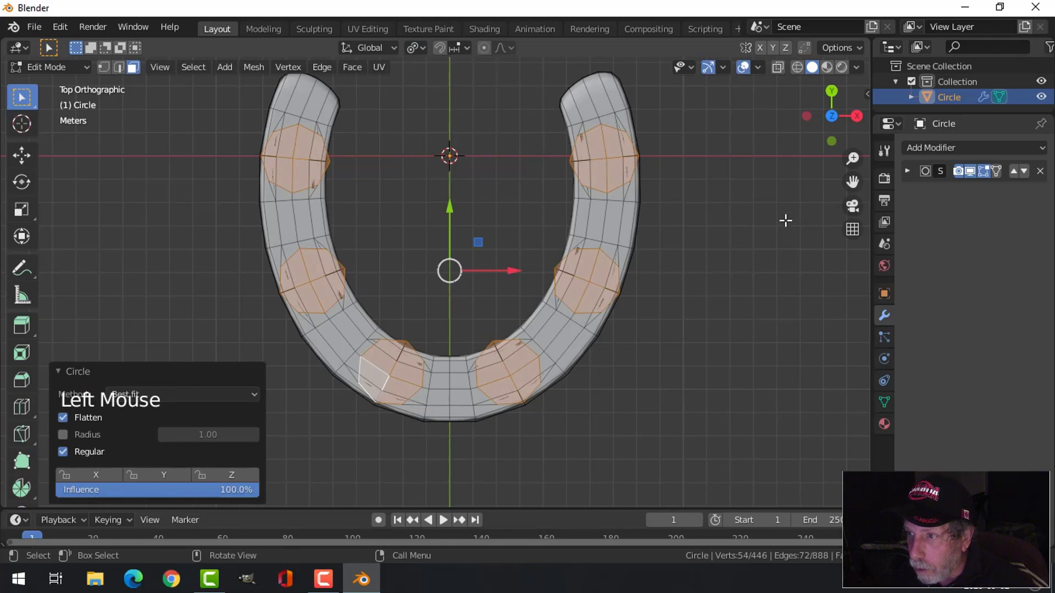
key("s")
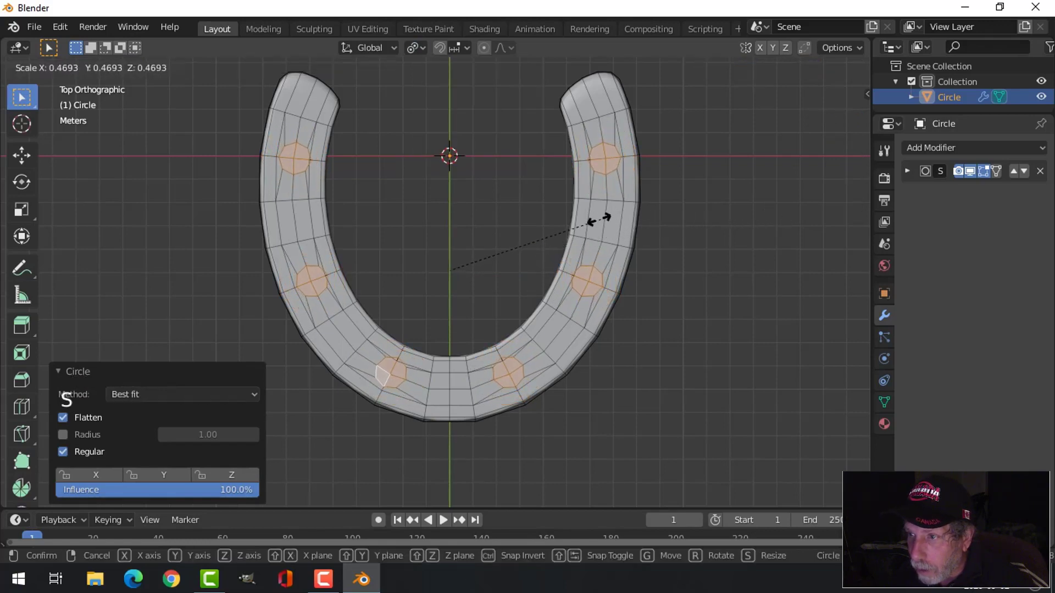
left_click(571, 228)
middle_click_drag(666, 257, 643, 228)
scroll(528, 252, "up", 2)
Inset the six circles by about 0.03 m, extrude them down into the surface as holes, and return to Object Mode with nothing selected
key("i")
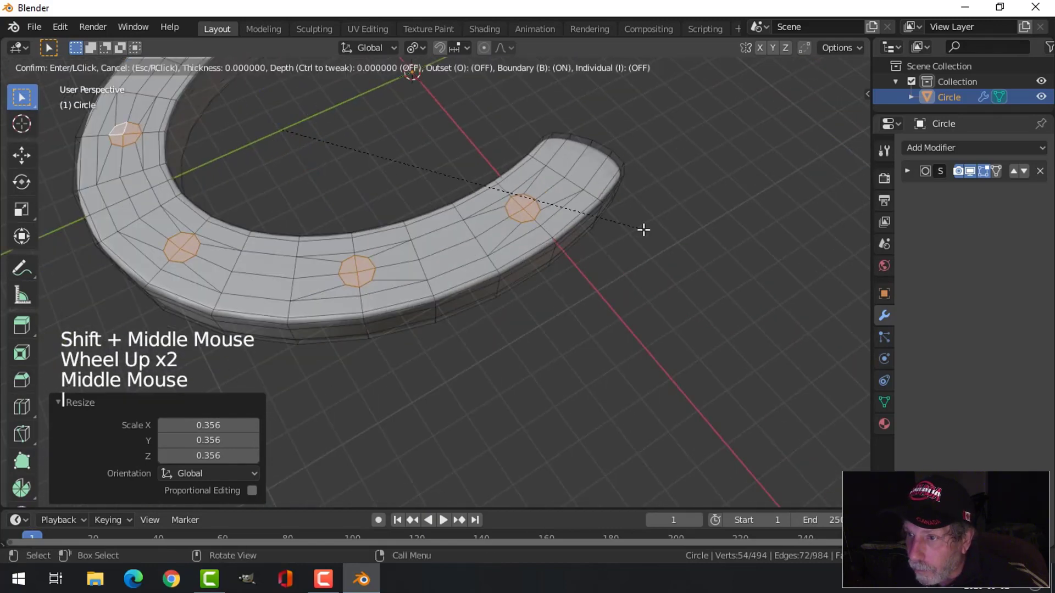
left_click(605, 262)
key("e")
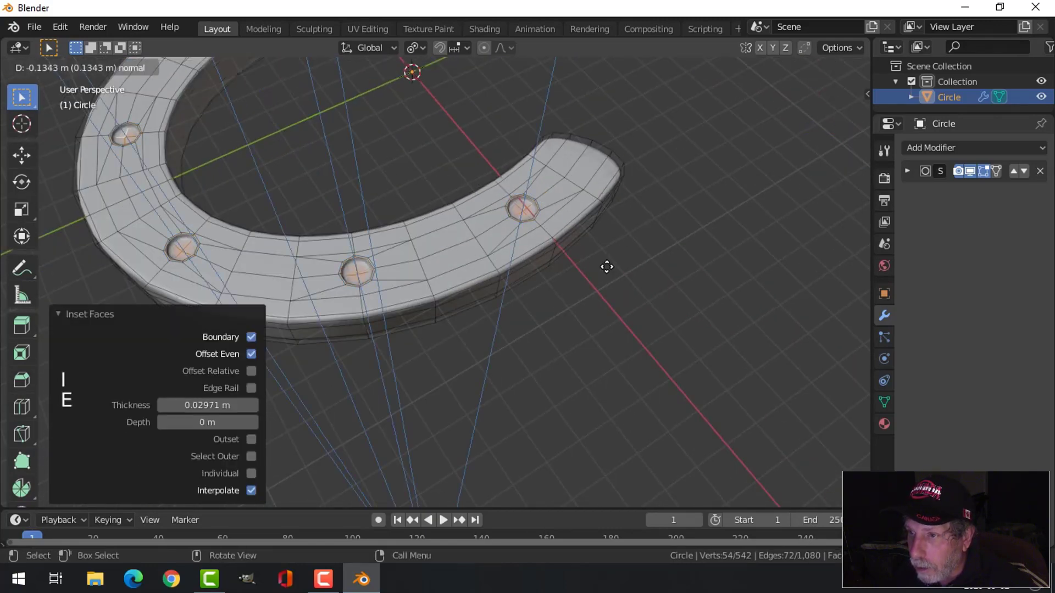
left_click(607, 270)
key("Tab")
scroll(462, 334, "down", 3)
key("alt+a")
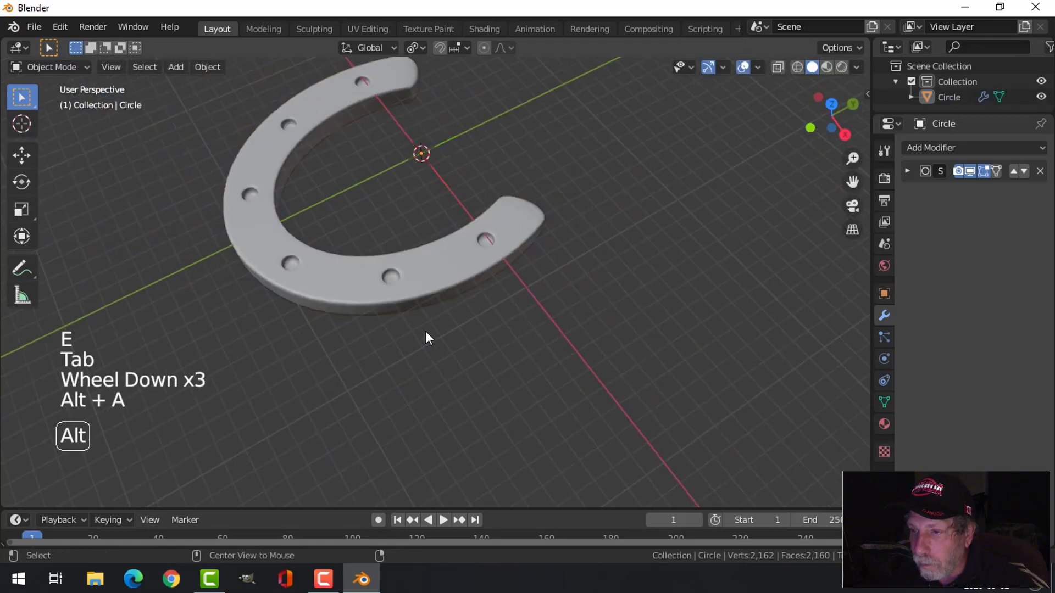
Select the finished horseshoe and copy it to the clipboard
middle_click_drag(426, 336, 551, 283)
scroll(443, 308, "down", 3)
middle_click_drag(443, 309, 478, 330, "shift")
middle_click_drag(478, 329, 514, 312)
left_click(447, 268)
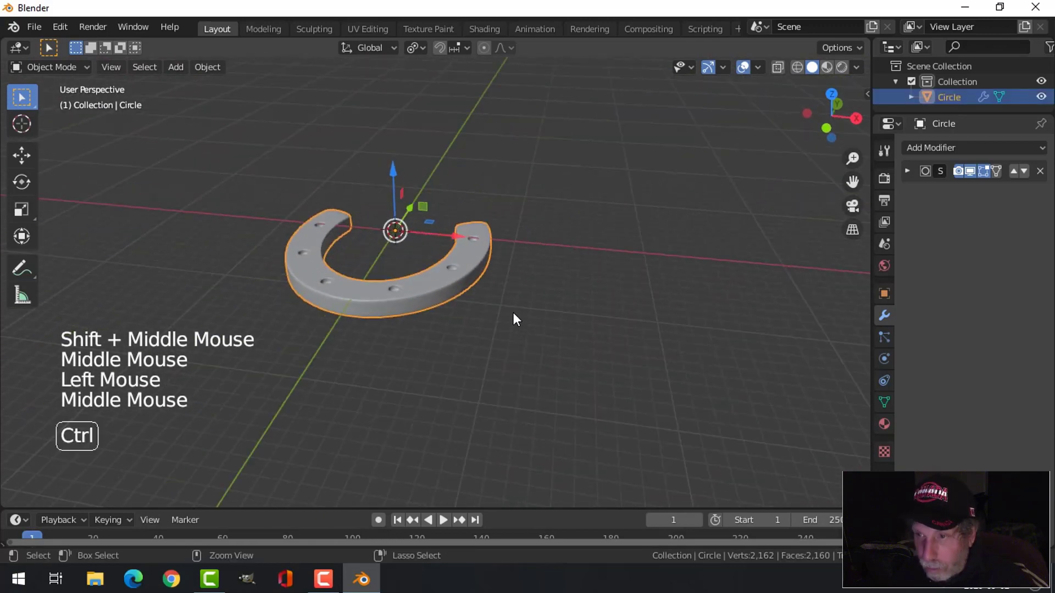
key("ctrl+c")
Open the recent file SubwaySceneDeskProps5.blend and paste the copied horseshoe into the scene
left_click(31, 26)
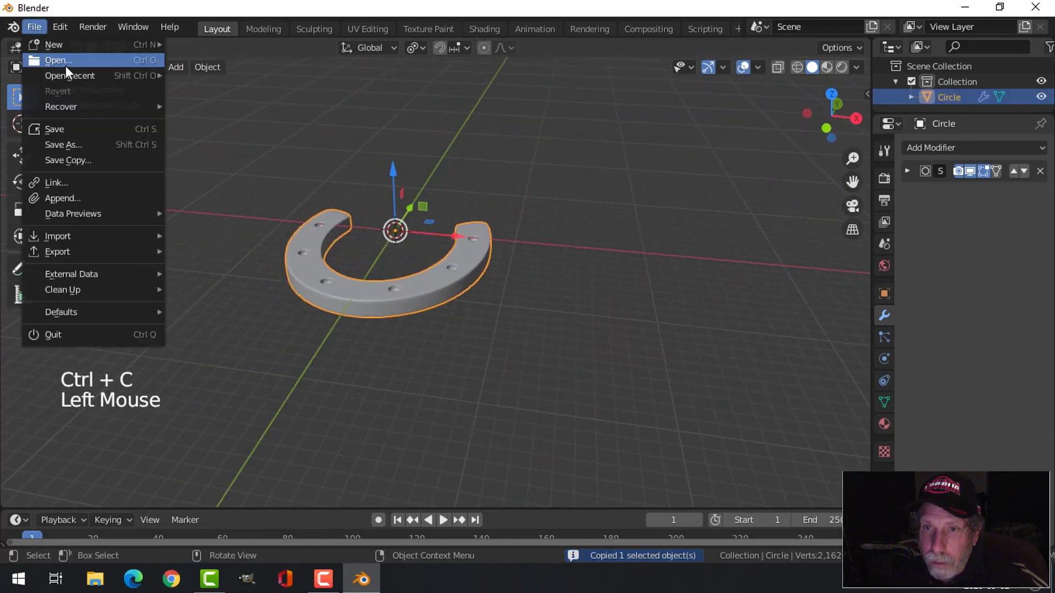
mouse_move(69, 81)
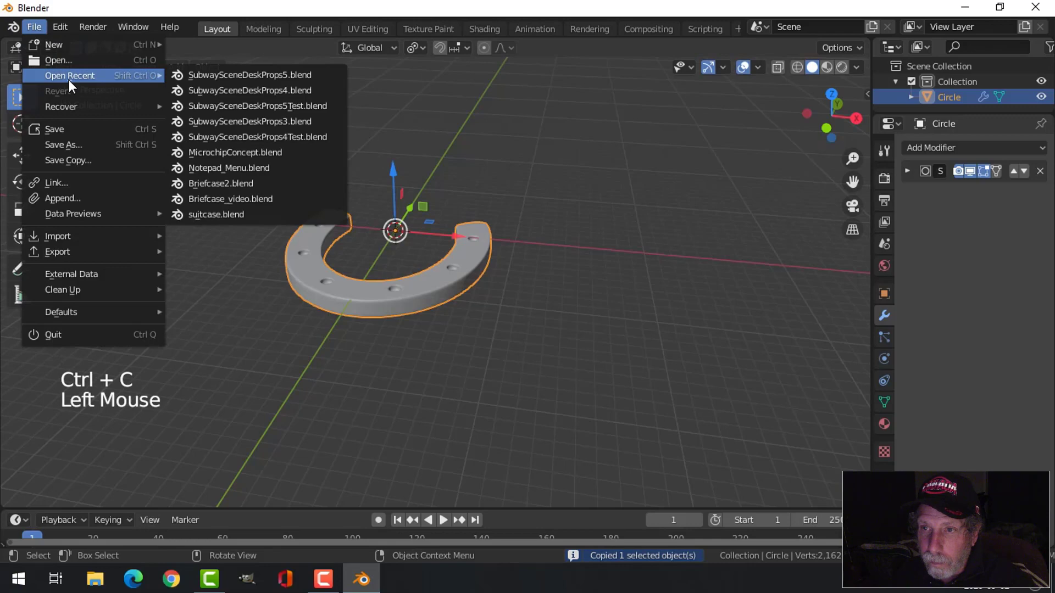
left_click(219, 76)
left_click(572, 318)
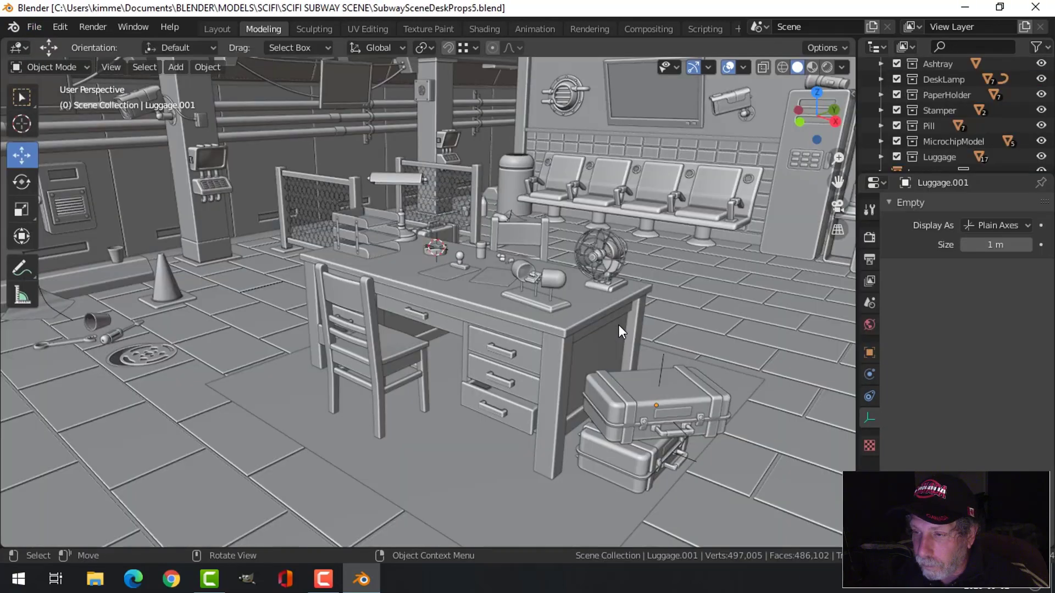
key("ctrl+v")
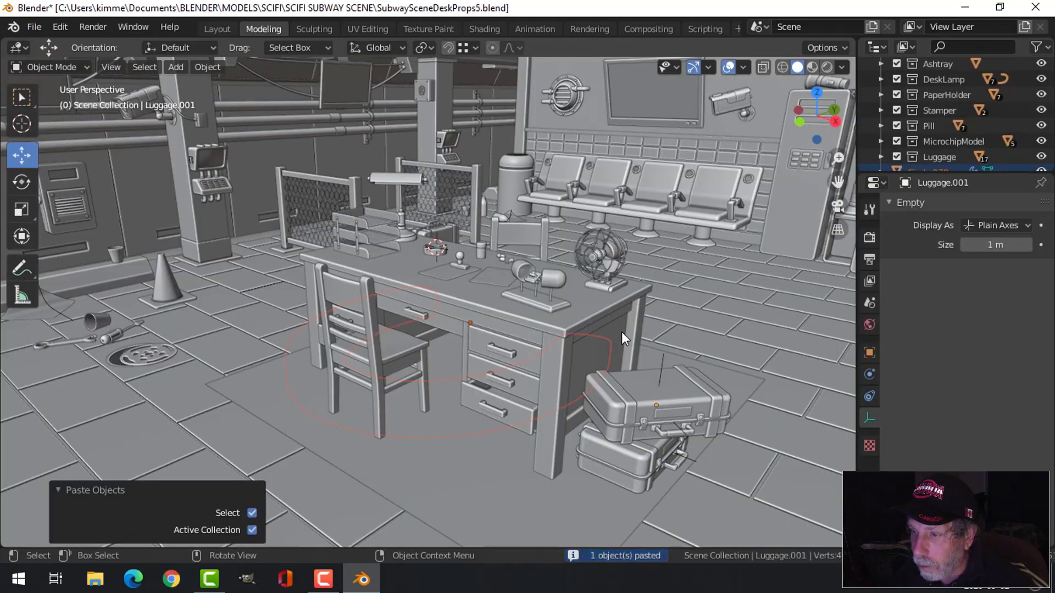
Toggle the Move object gizmo in the viewport gizmo settings
left_click(744, 68)
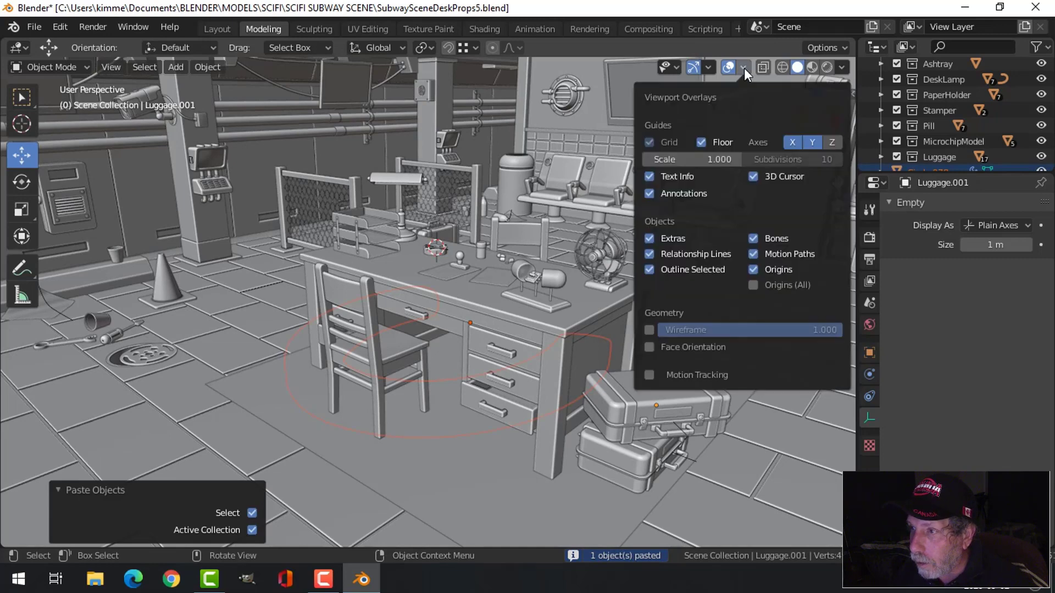
left_click(708, 67)
left_click(665, 210)
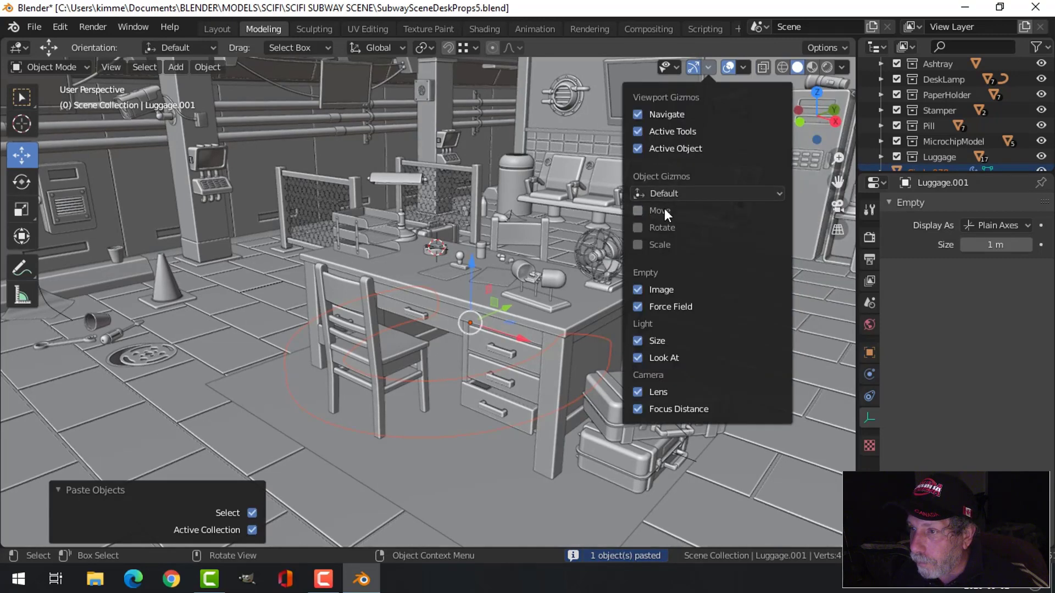
left_click(663, 209)
Select only the pasted horseshoe beneath the scene floor and open its mesh for editing
middle_click_drag(571, 367, 497, 354)
scroll(496, 354, "down", 4)
middle_click_drag(544, 397, 625, 370)
key("a")
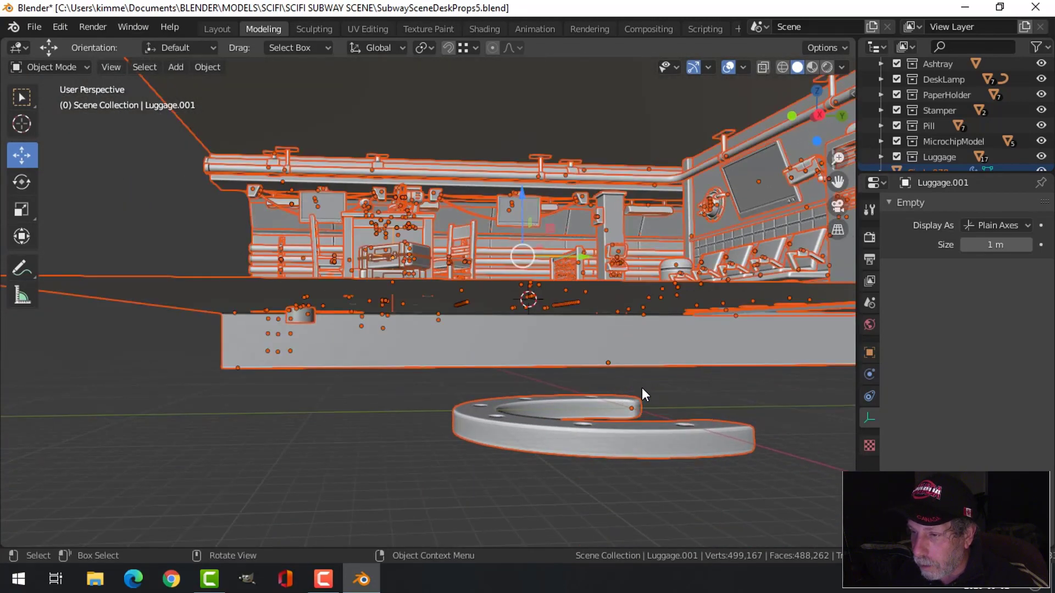
left_click(600, 443)
key("Tab")
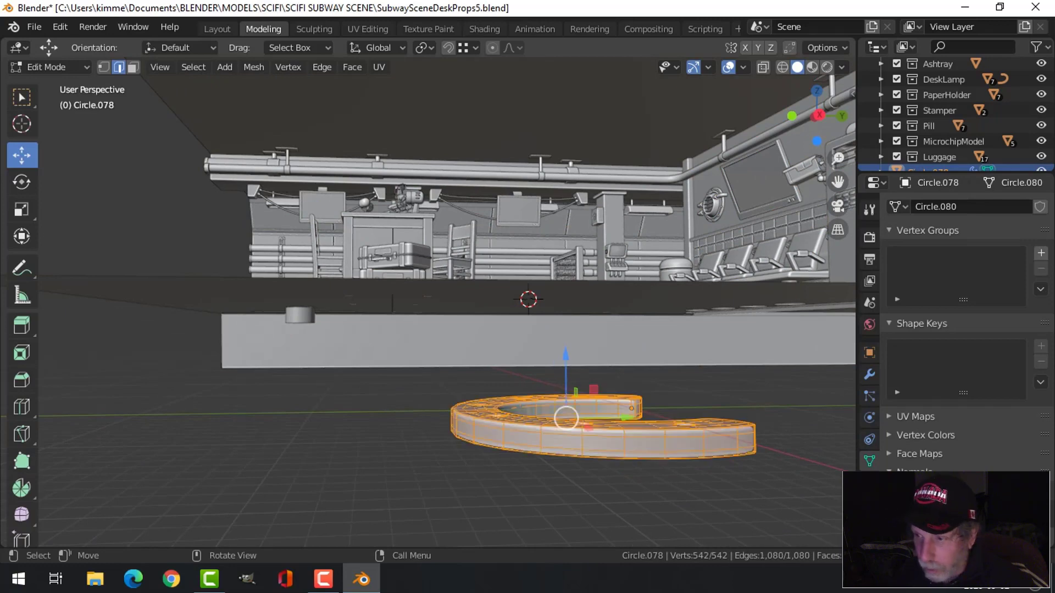
Scale the horseshoe mesh to about 0.159 and raise it along Z above the scene floor
key("s")
left_click(590, 404)
left_click_drag(566, 353, 566, 173)
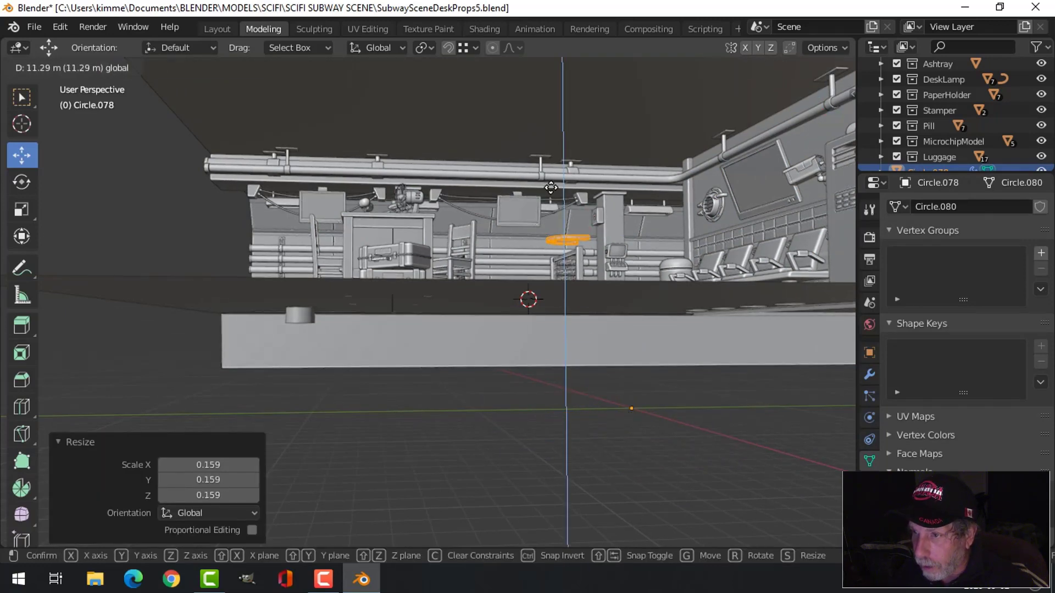
Move the horseshoe mesh about -12.27 m along Y and 11.475 m along X to bring it over the desk
middle_click_drag(583, 299, 589, 348)
left_click_drag(647, 131, 384, 164)
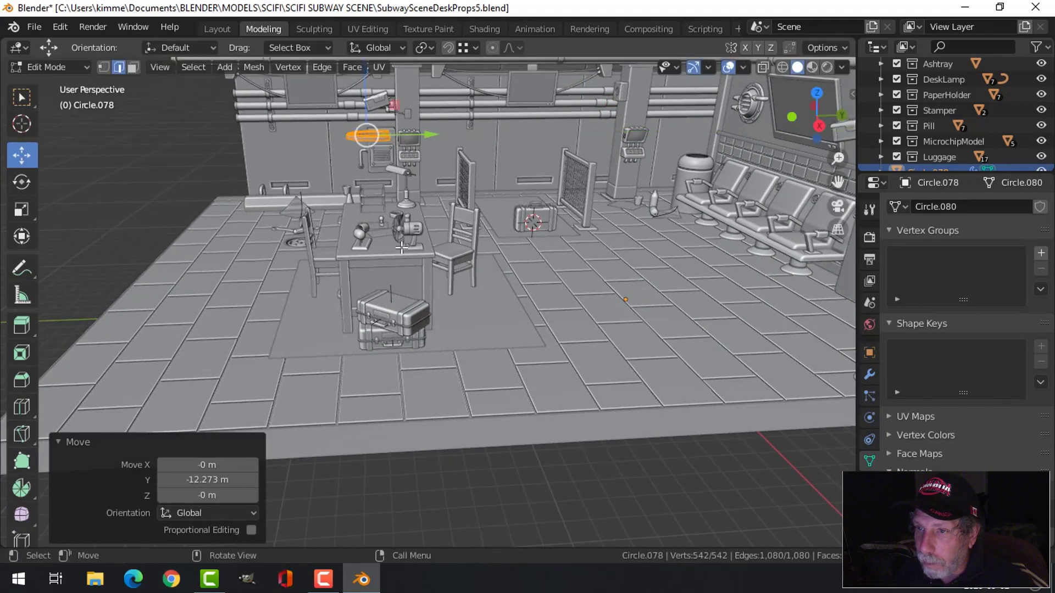
middle_click_drag(384, 163, 334, 242)
left_click_drag(177, 178, 595, 273)
key("KP_Decimal")
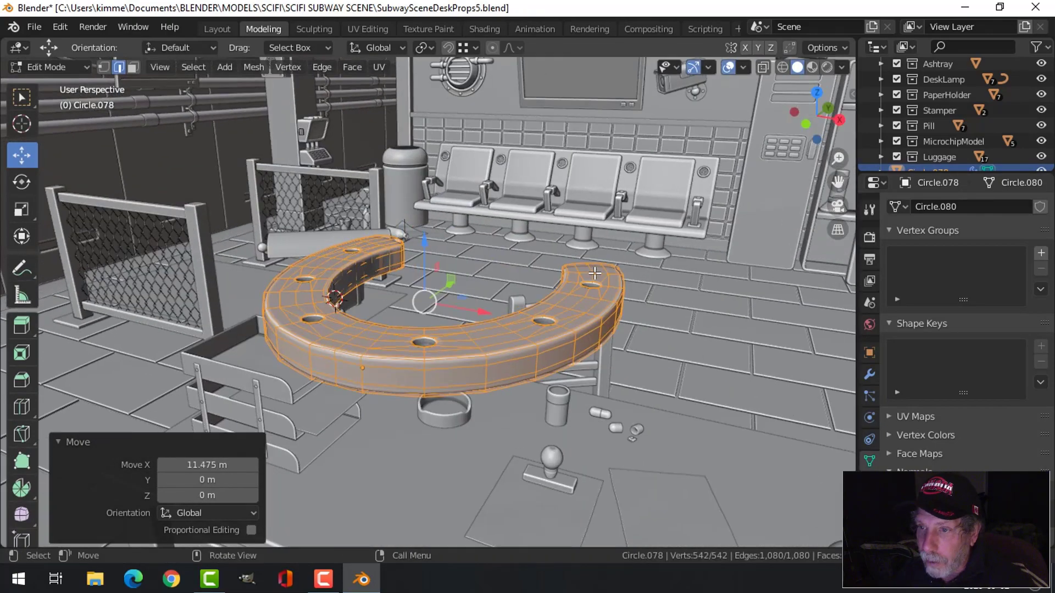
Rotate the horseshoe mesh -90° about Z and scale it to about 0.276
middle_click_drag(595, 274, 549, 315)
type("r")
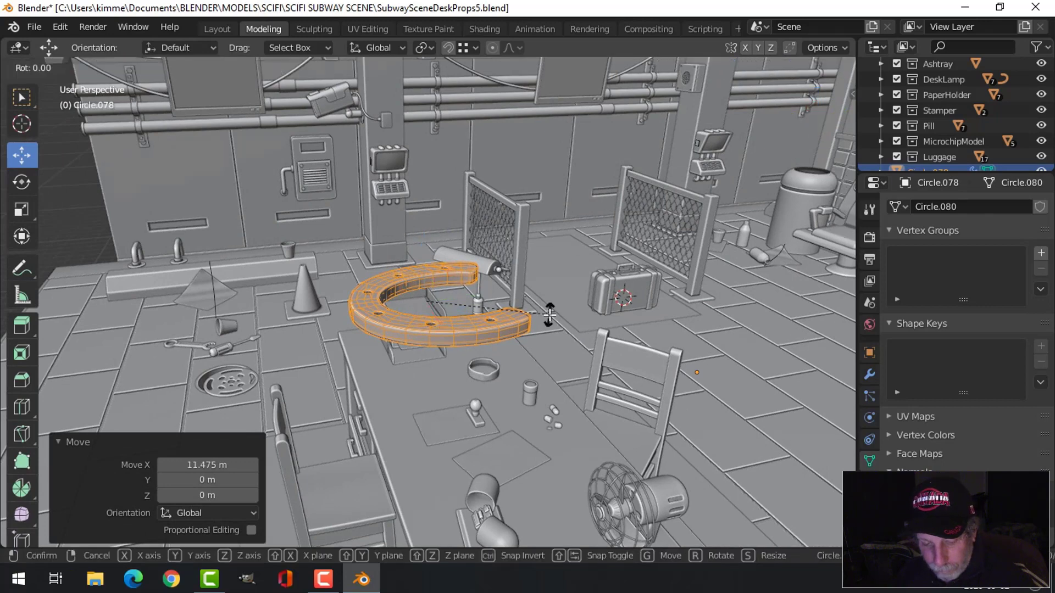
type("z90")
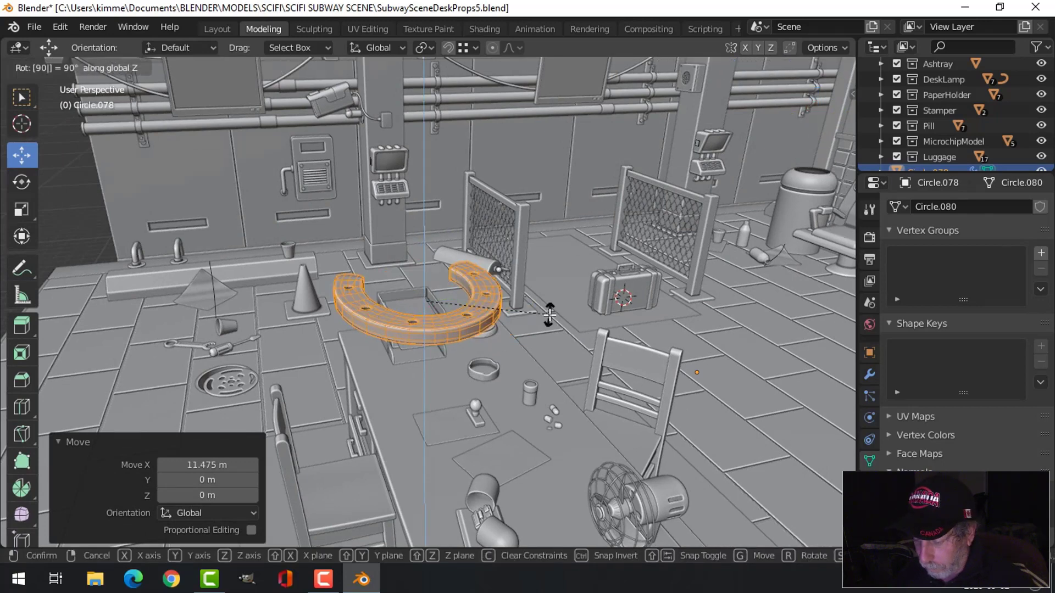
key("minus")
key("Return")
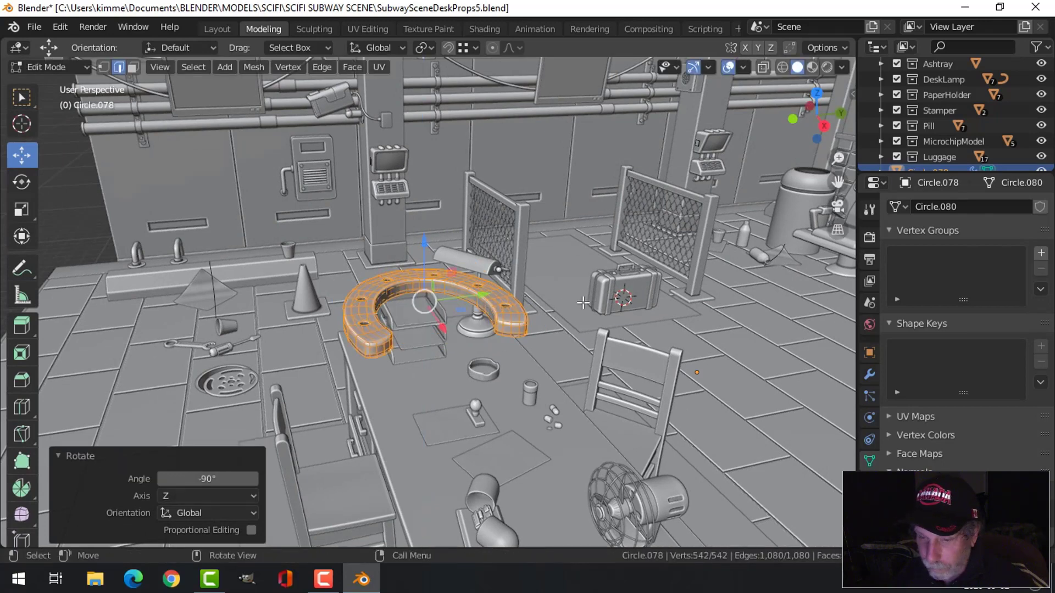
key("s")
left_click(470, 305)
Move the horseshoe mesh about -1.548 m along X and adjust its height along Z, bringing it over the paper holder
middle_click_drag(470, 305, 499, 323)
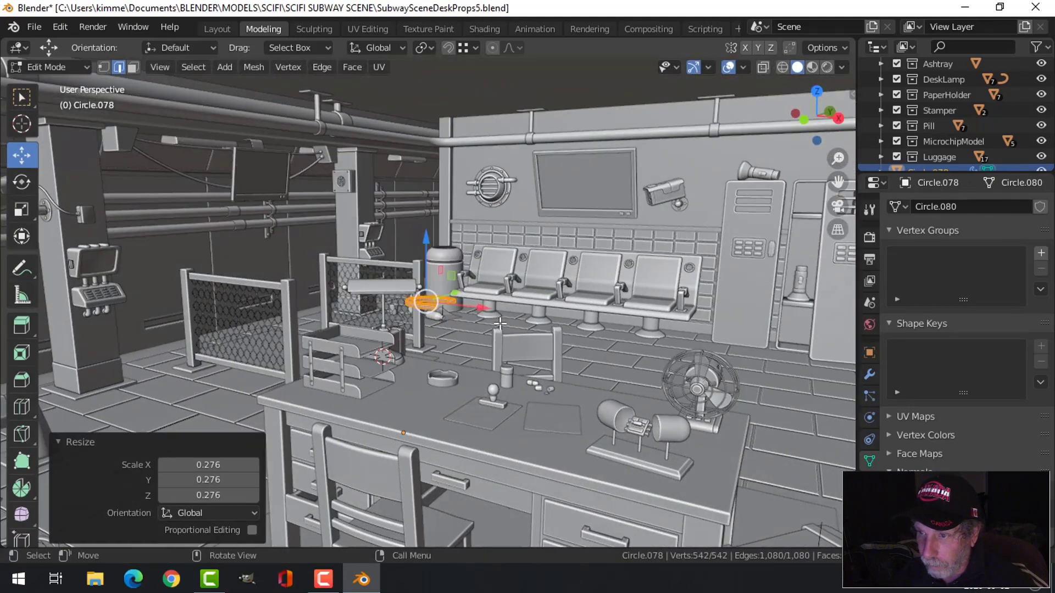
key("g")
key("x")
left_click(357, 305)
key("g")
key("z")
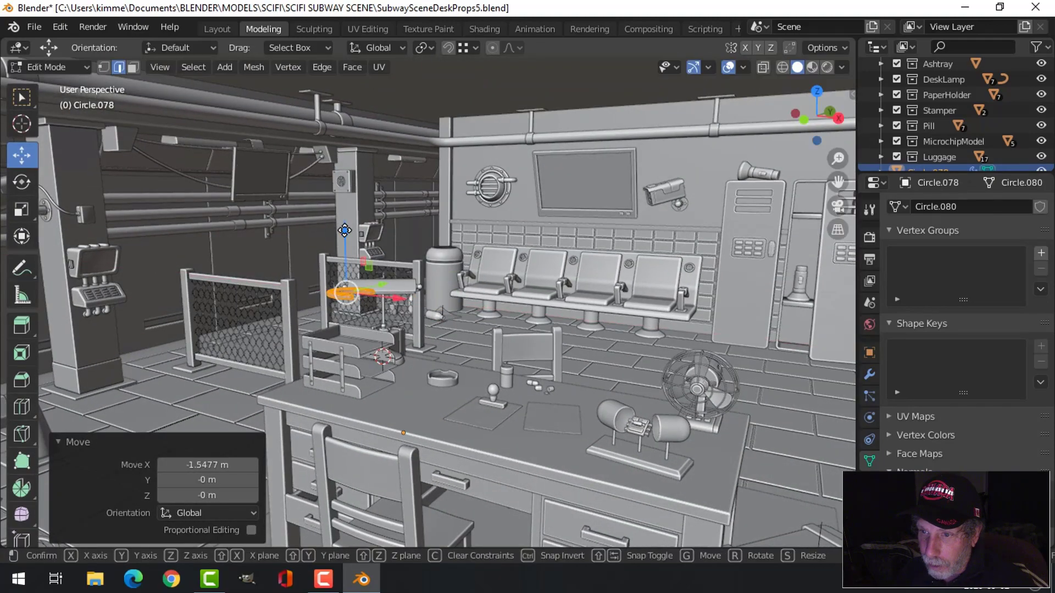
left_click(350, 270)
Move the horseshoe mesh about 0.212 m along Y over the paper holder and scale it to 0.837
middle_click_drag(349, 271, 467, 325)
key("g")
key("y")
left_click(486, 324)
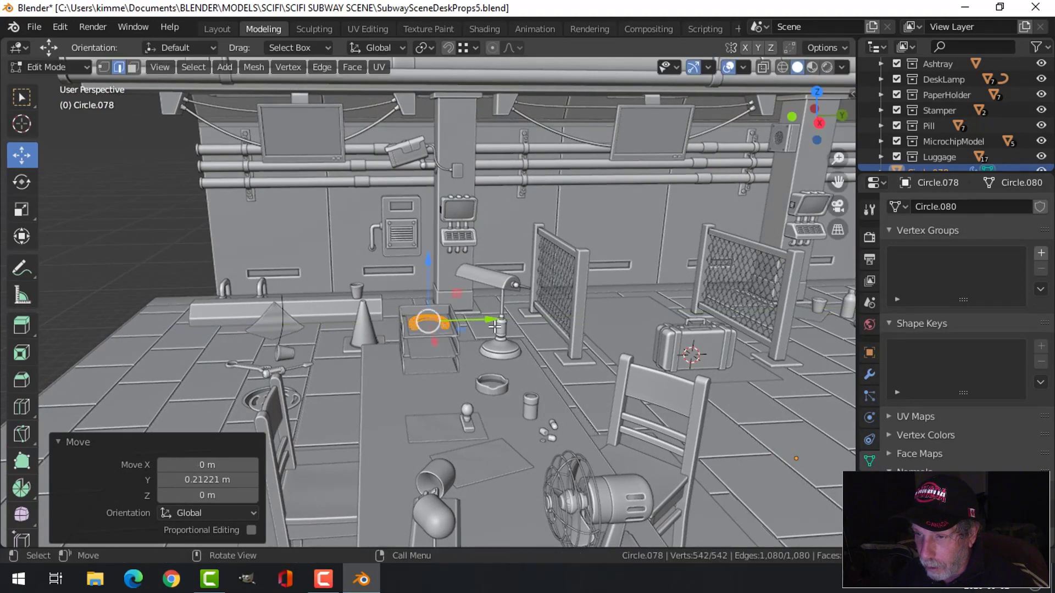
key("s")
left_click(482, 327)
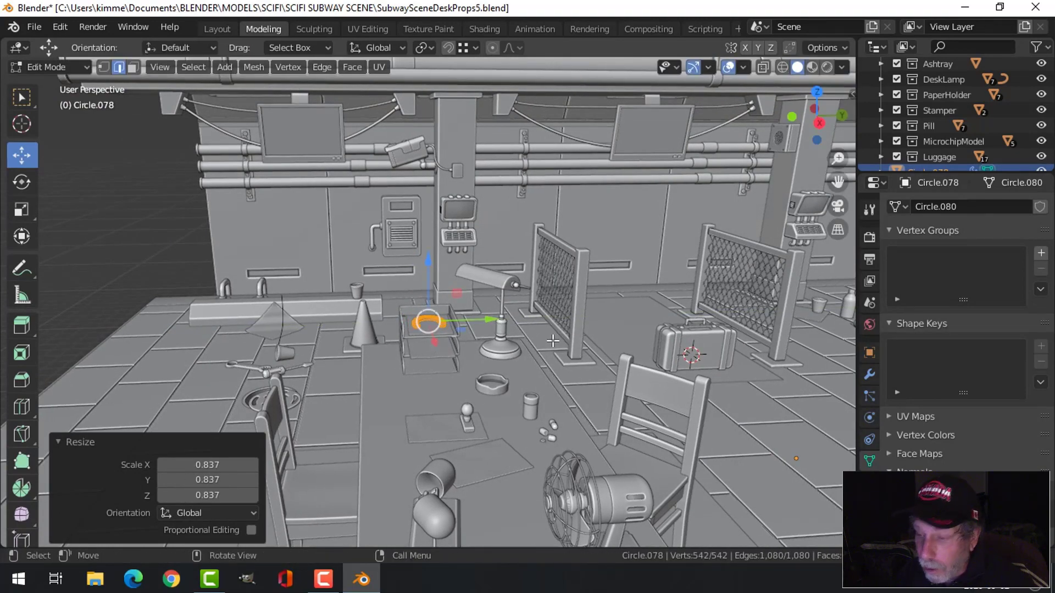
Lower the horseshoe mesh about 0.086 m along Z into the paper holder's upper tray and shift it about 0.062 m along X
key("KP_Decimal")
scroll(478, 372, "down", 2)
middle_click_drag(478, 372, 523, 315)
key("g")
key("z")
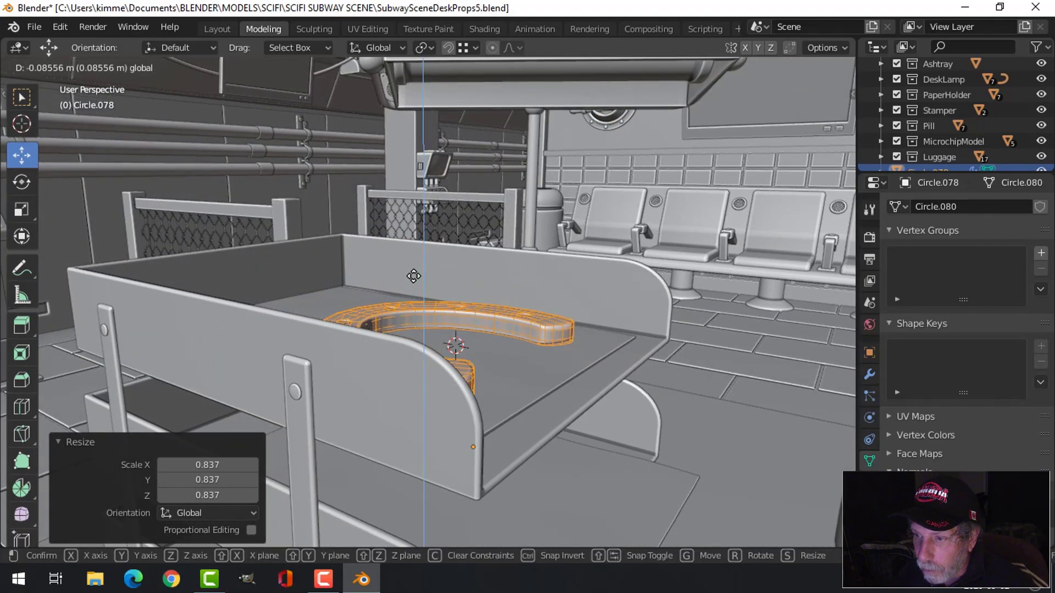
left_click(415, 277)
key("KP_Decimal")
left_click_drag(451, 354, 460, 375)
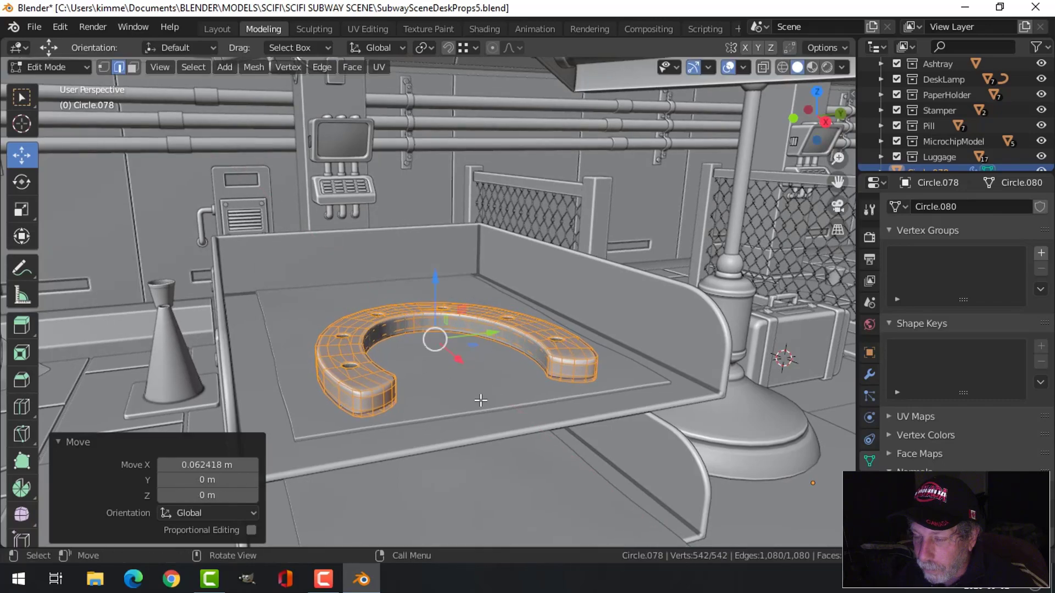
Leave mesh editing, select the horseshoe in the tray and set its origin to its geometry
key("alt+a")
key("Tab")
scroll(456, 406, "down", 4)
middle_click_drag(456, 406, 575, 422)
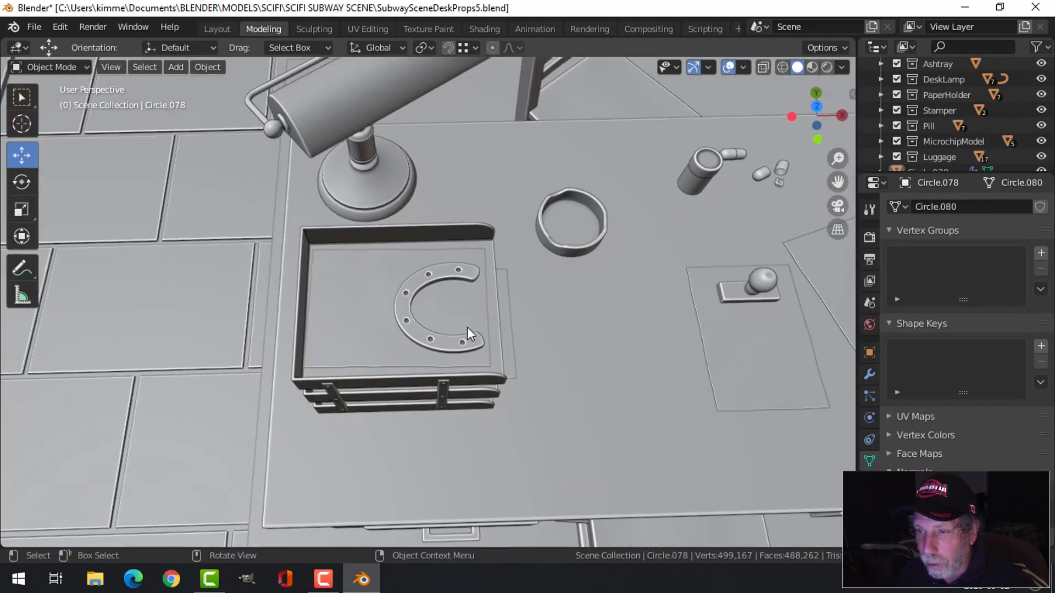
left_click(471, 344)
middle_click_drag(470, 344, 552, 348)
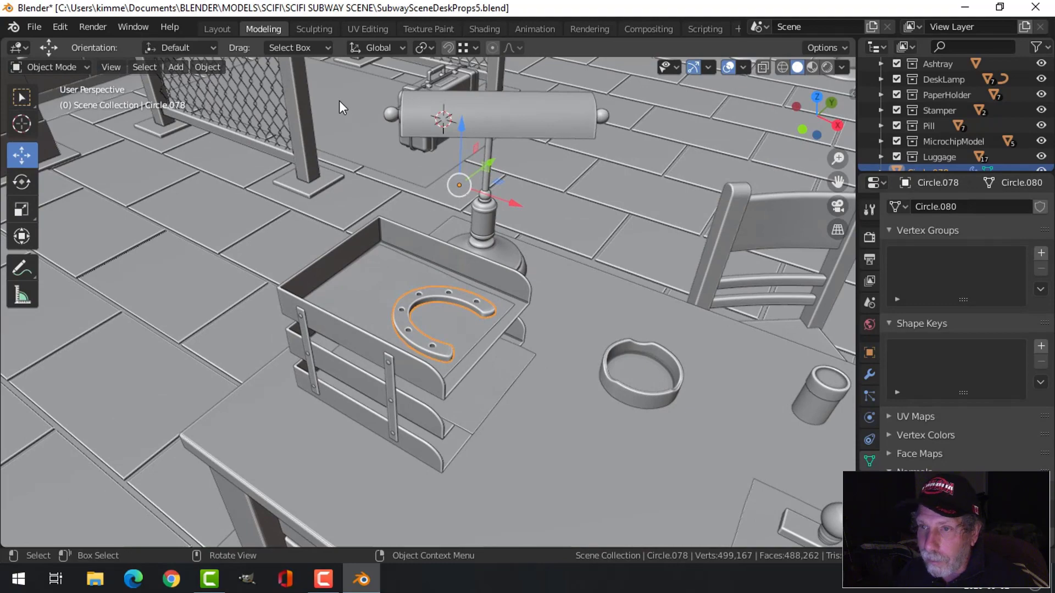
left_click(220, 67)
mouse_move(242, 101)
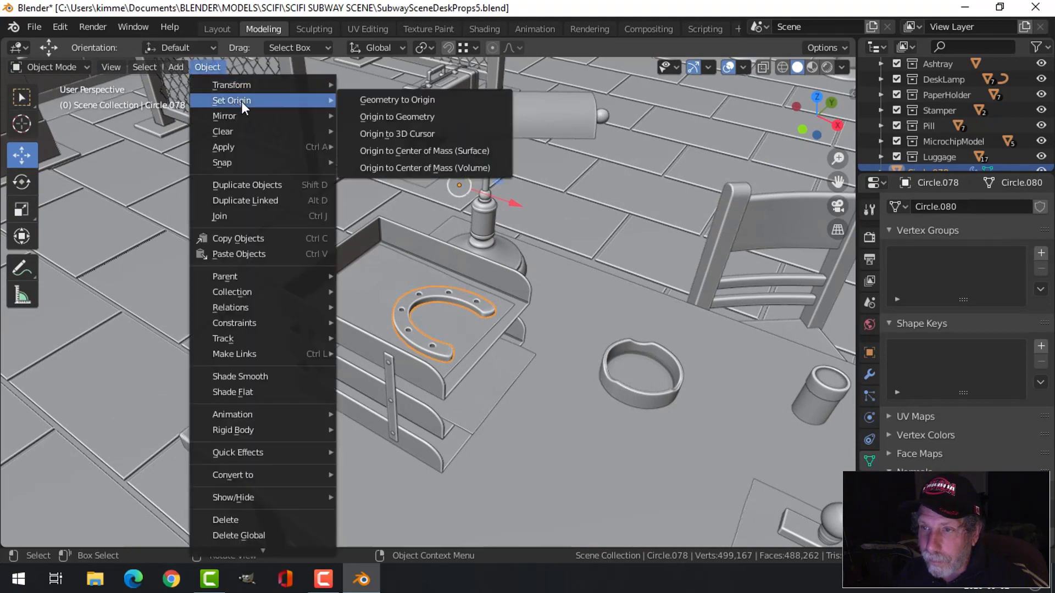
left_click(377, 113)
Move the horseshoe about -0.177 m along X and lower it along Z onto the paper in the upper tray
middle_click_drag(494, 274, 426, 256)
key("g")
key("x")
left_click(487, 328)
key("KP_Decimal")
key("g")
key("z")
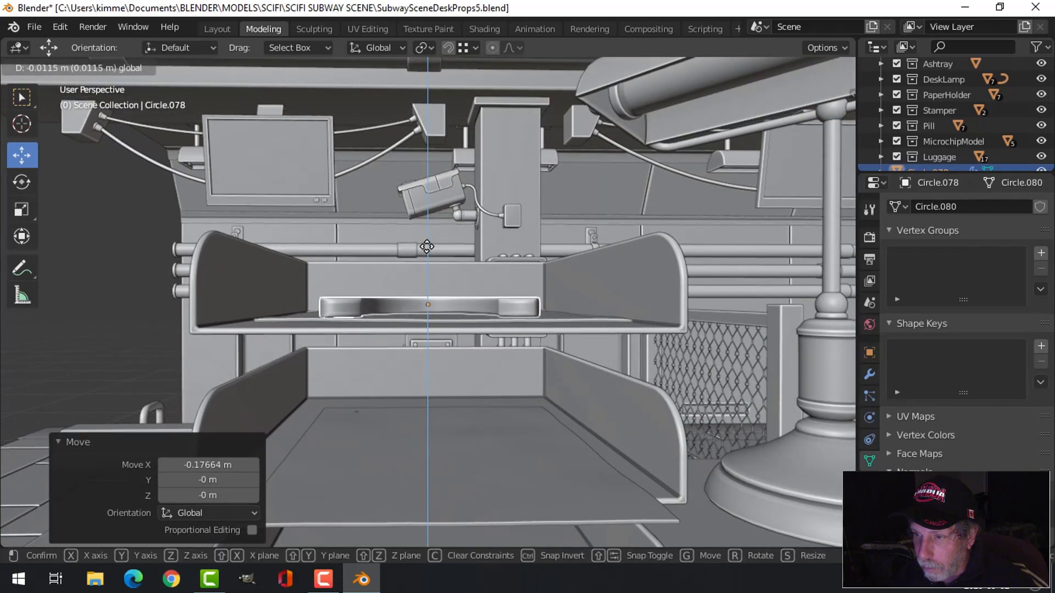
left_click(439, 264)
Rotate the horseshoe 18.2° about Z and move it about 0.187 m along X in the tray
middle_click_drag(464, 286, 533, 305)
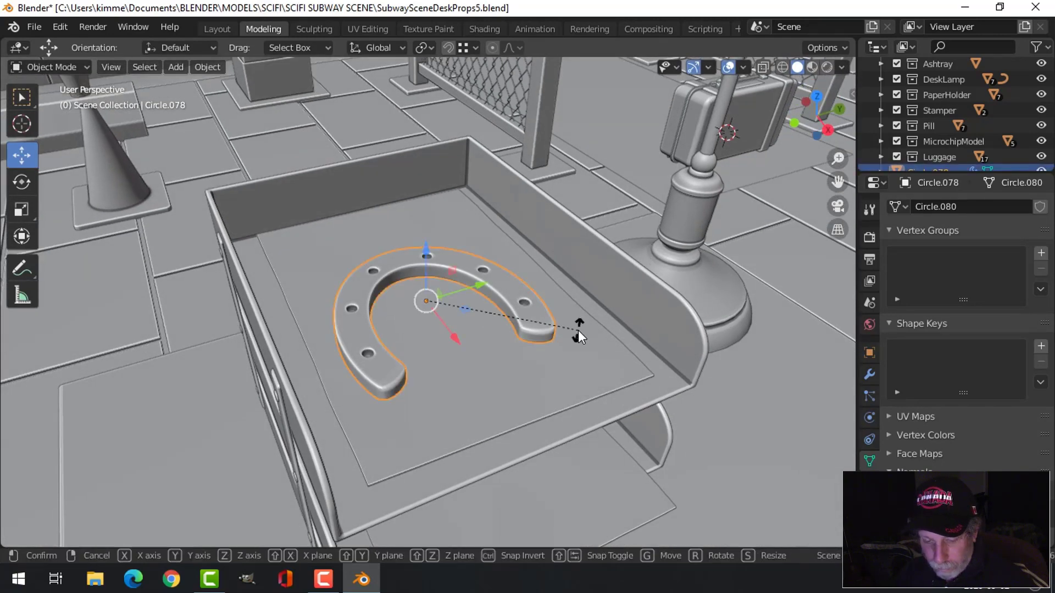
key("r")
key("z")
left_click(587, 287)
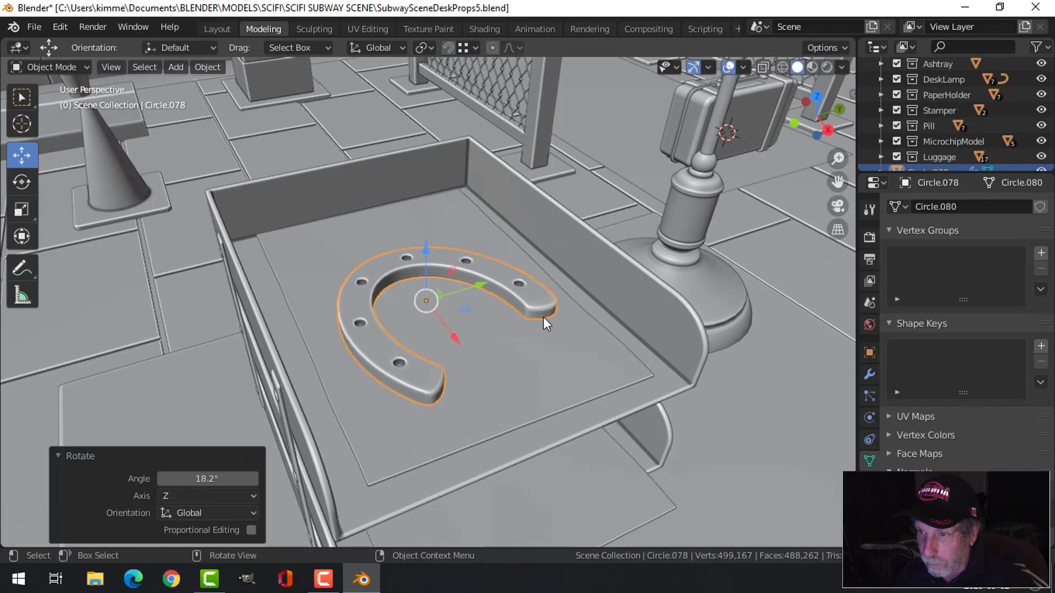
key("g")
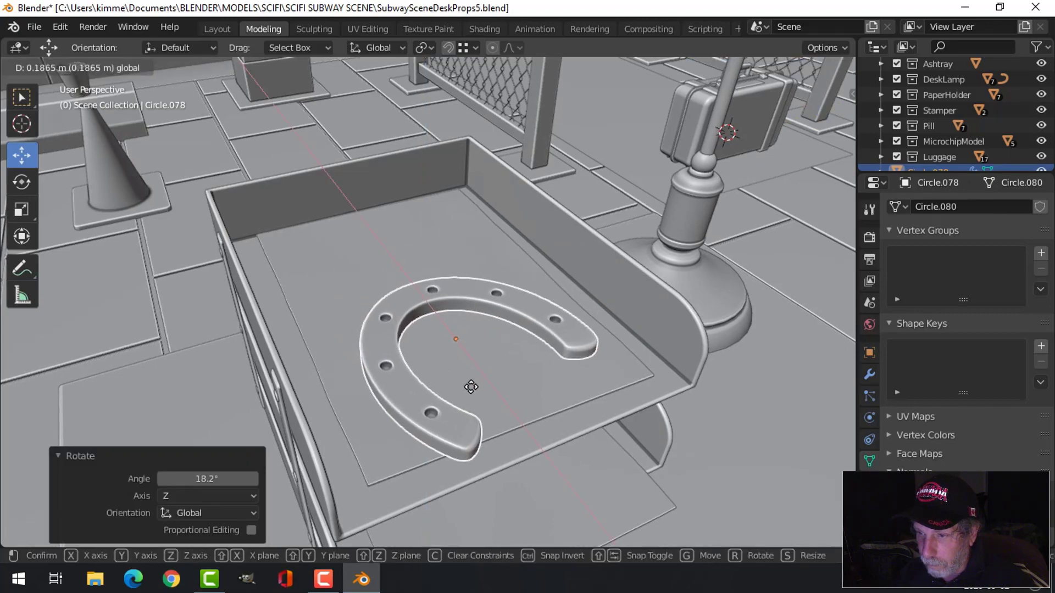
left_click(472, 388)
Save the subway scene file with the horseshoe placed in the desk's paper holder
scroll(546, 426, "down", 5)
middle_click_drag(546, 426, 529, 469)
scroll(529, 469, "down", 3)
scroll(441, 410, "up", 3)
middle_click_drag(442, 410, 562, 403)
key("ctrl+s")
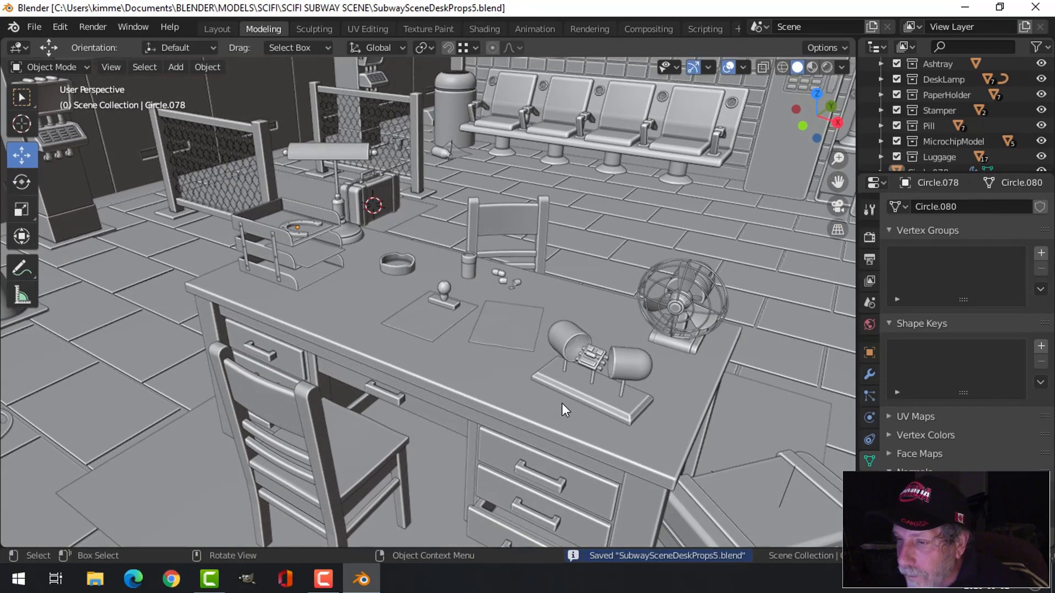
Set the solid viewport lighting to MatCap and hide the viewport gizmos and overlays
scroll(555, 397, "down", 6)
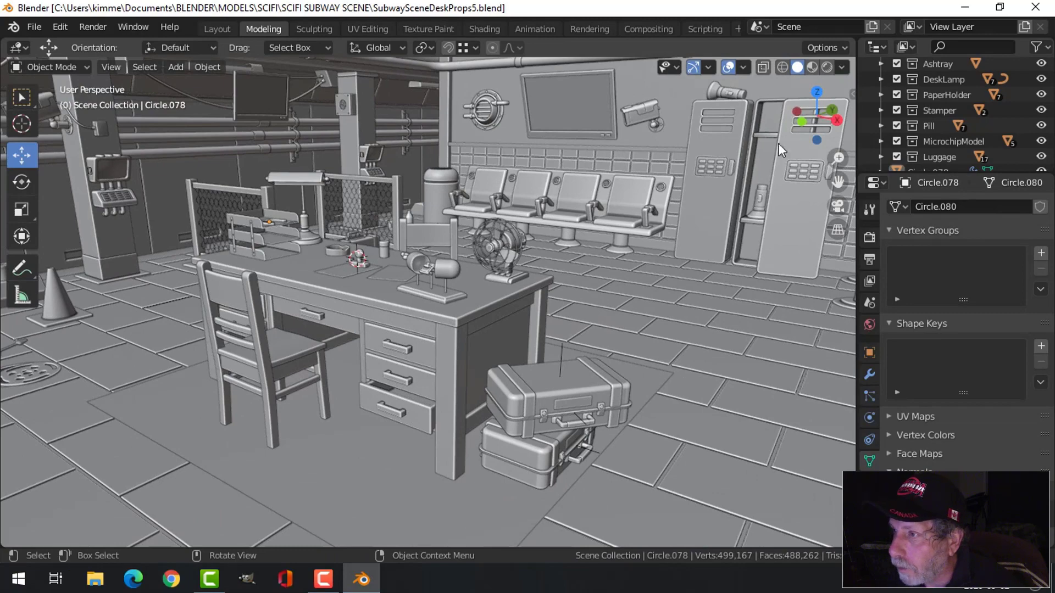
left_click(842, 65)
left_click(822, 143)
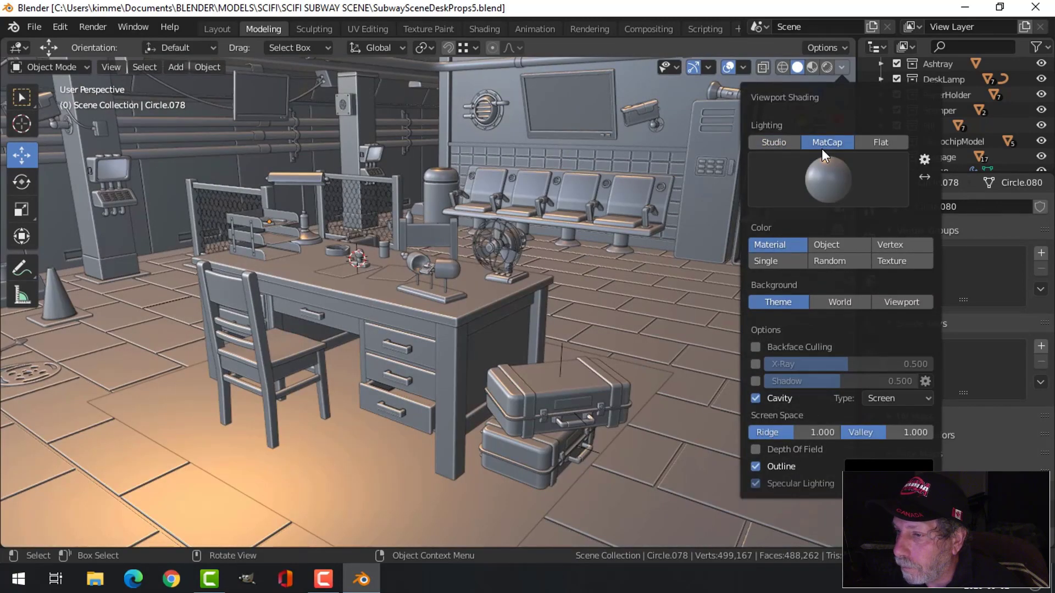
middle_click_drag(526, 263, 549, 279)
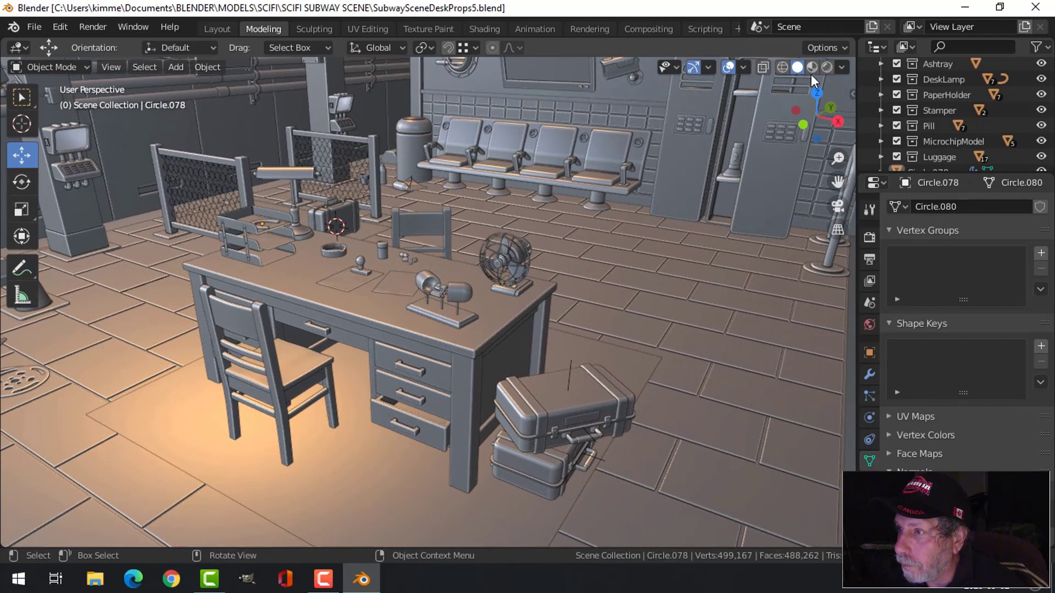
left_click(696, 68)
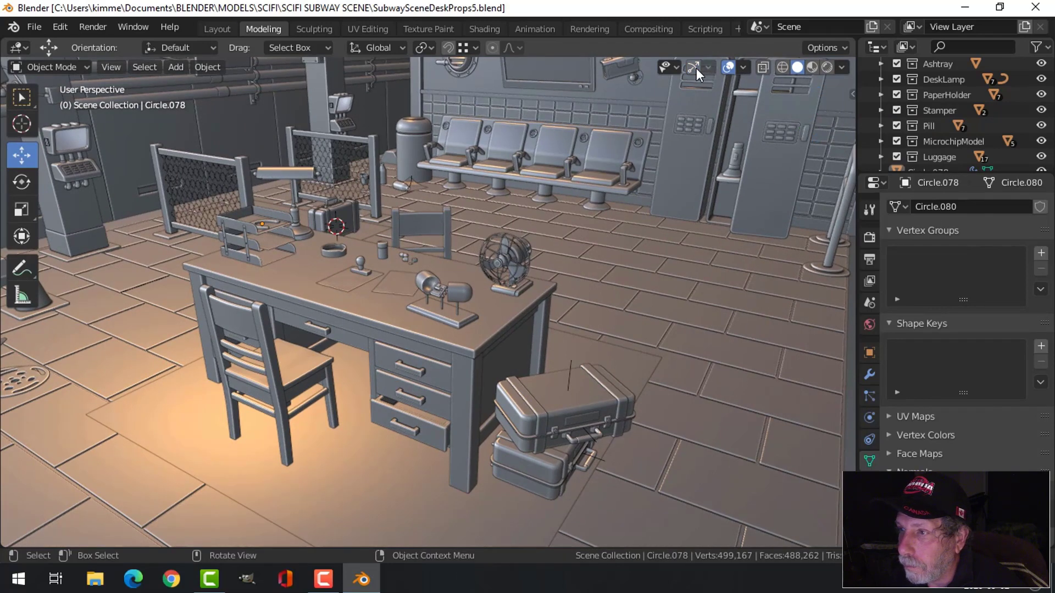
left_click(729, 67)
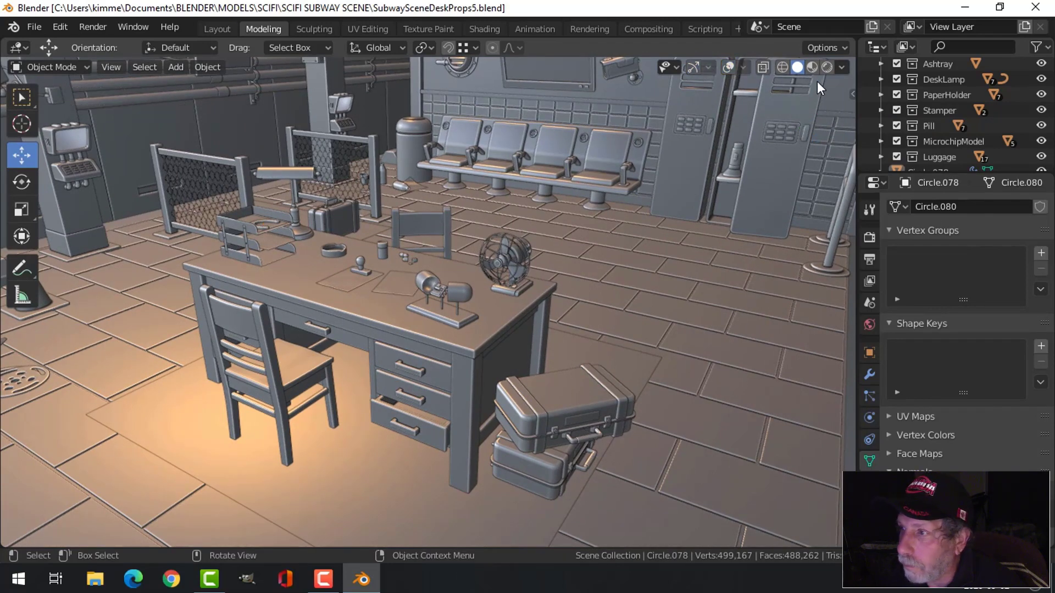
Try the plain light grey matcap on the scene
left_click(842, 66)
left_click(817, 179)
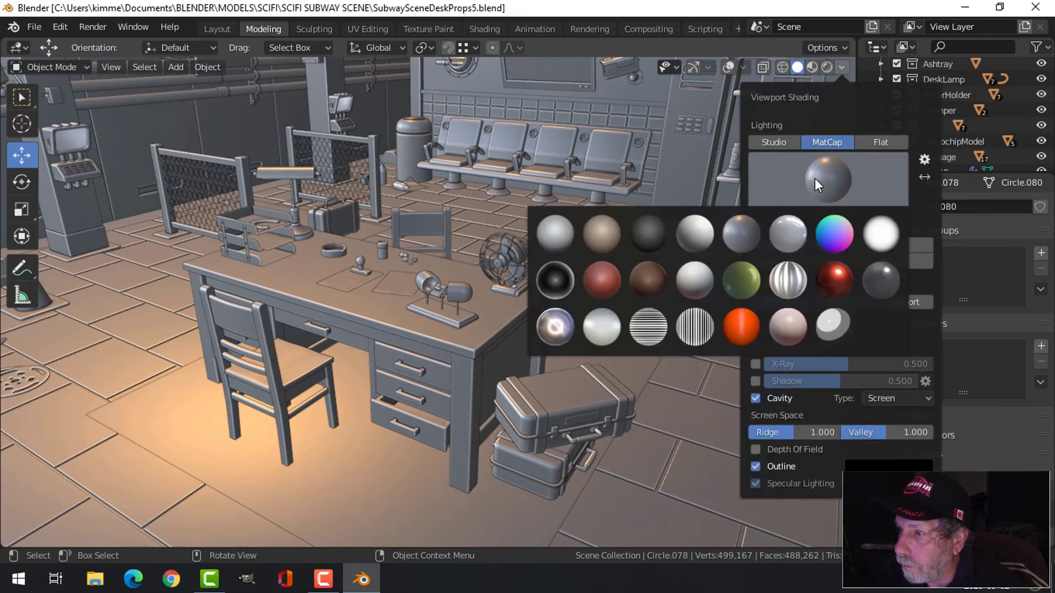
left_click(543, 224)
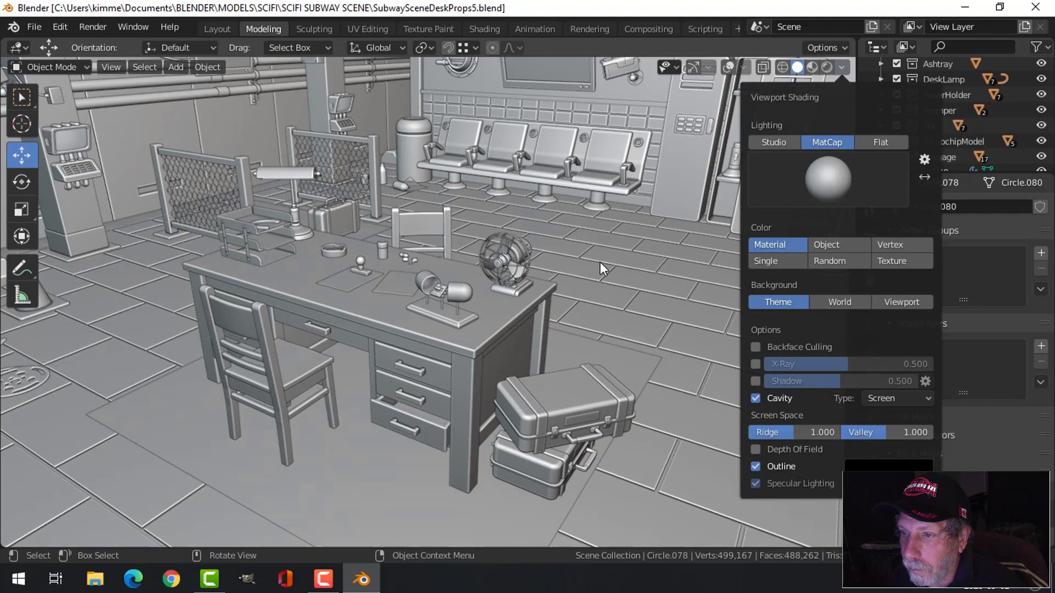
Try the glossy light grey matcap and view the desk area with it
left_click(838, 170)
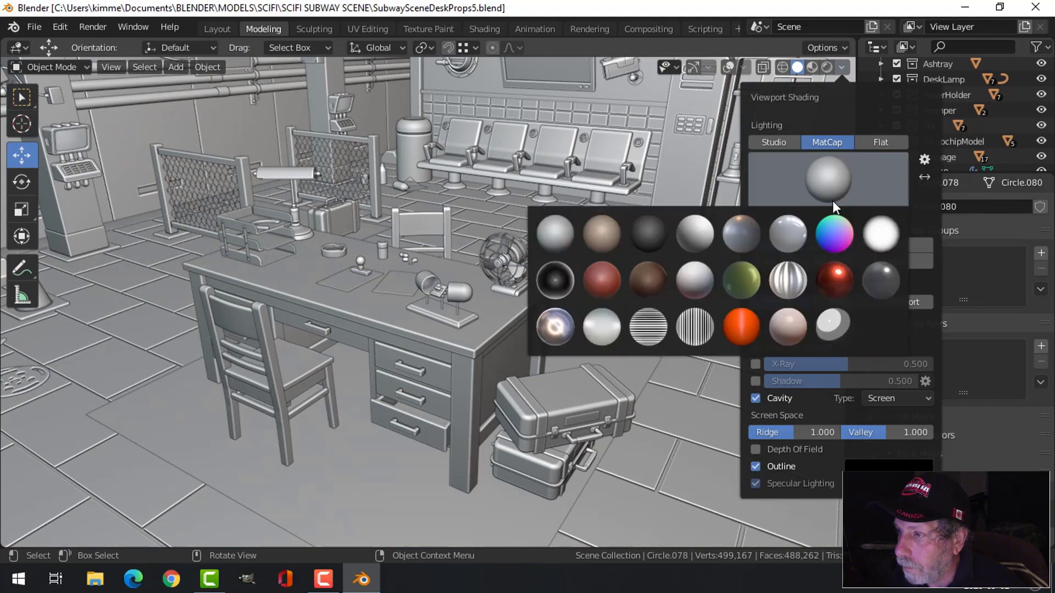
left_click(796, 223)
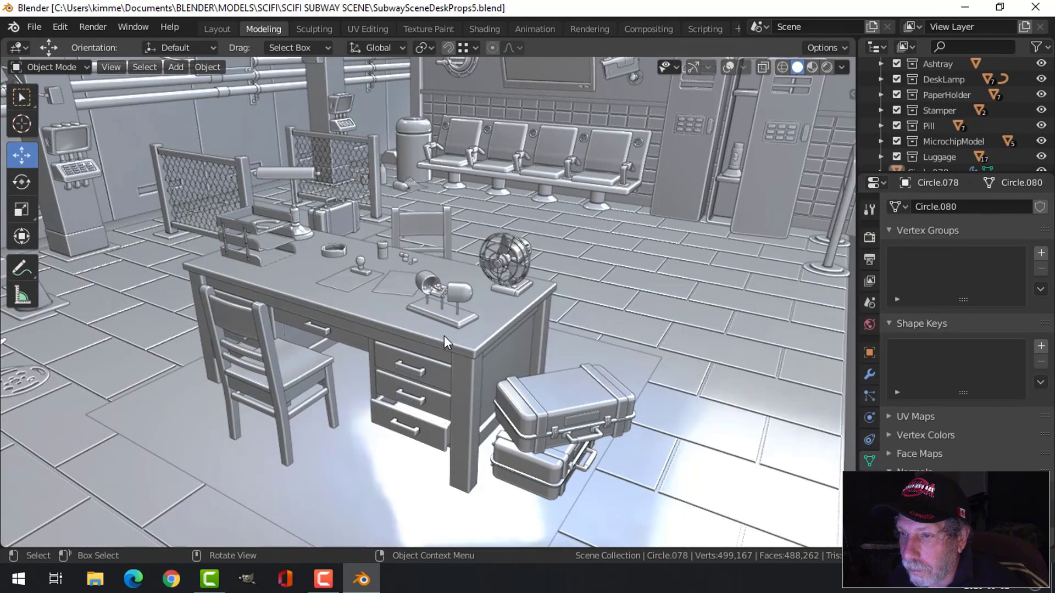
middle_click_drag(444, 335, 486, 323)
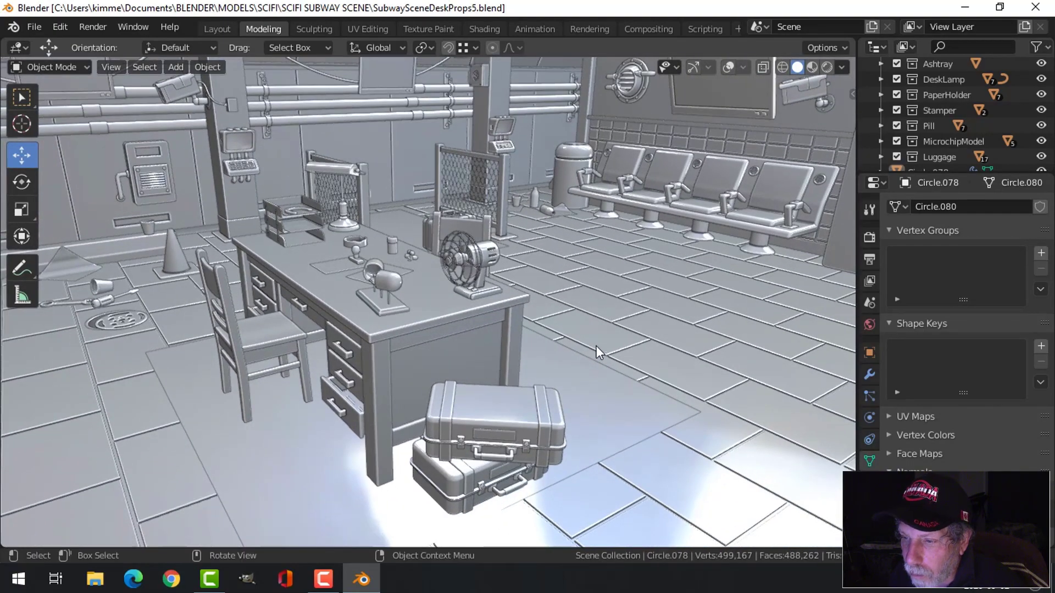
middle_click_drag(562, 390, 651, 351)
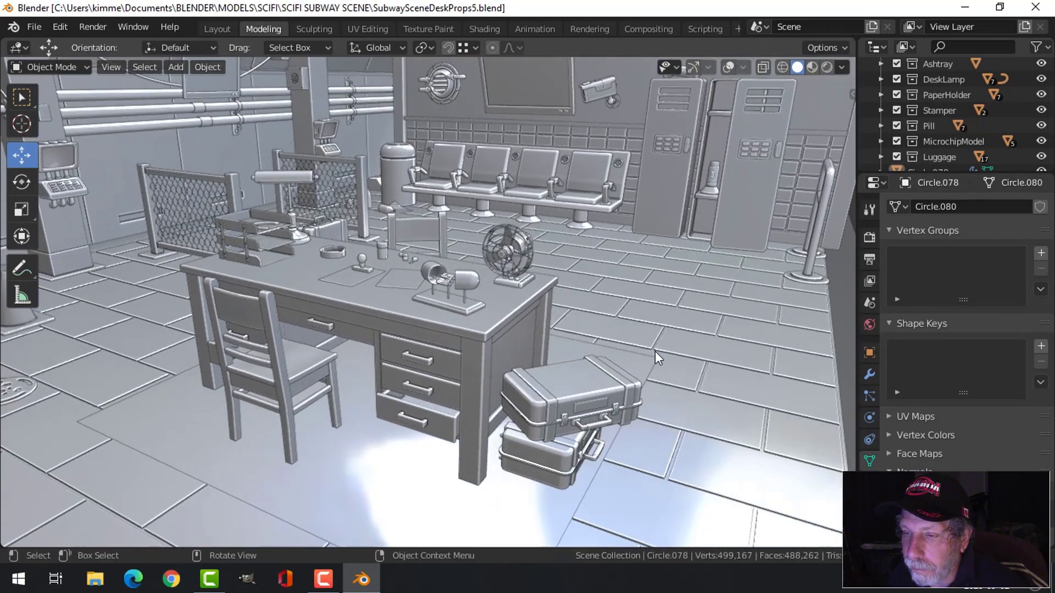
Apply the blue-grey matcap with the warm orange highlight to the scene
left_click(842, 66)
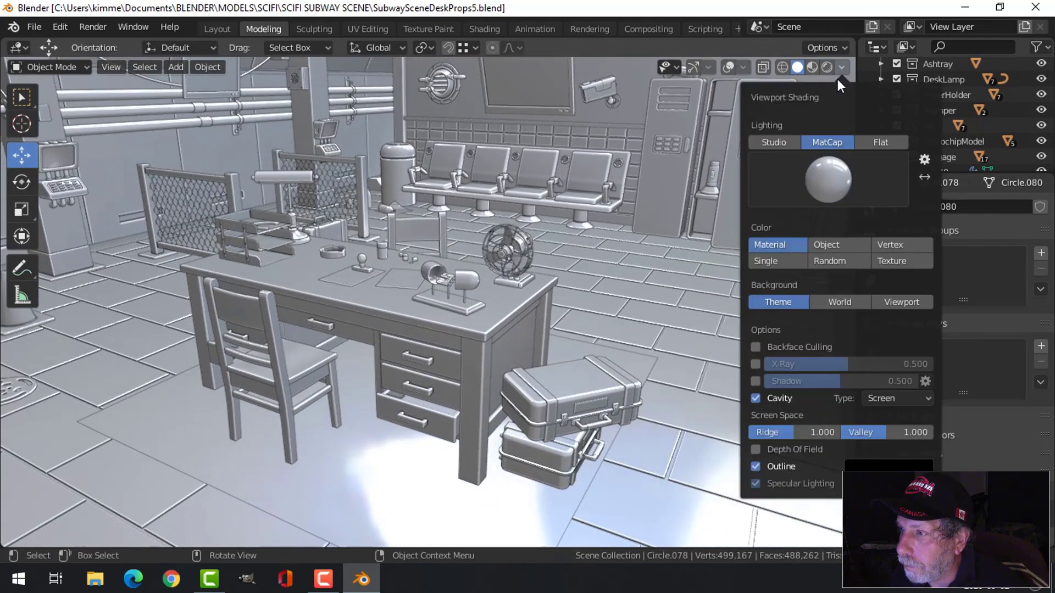
left_click(792, 192)
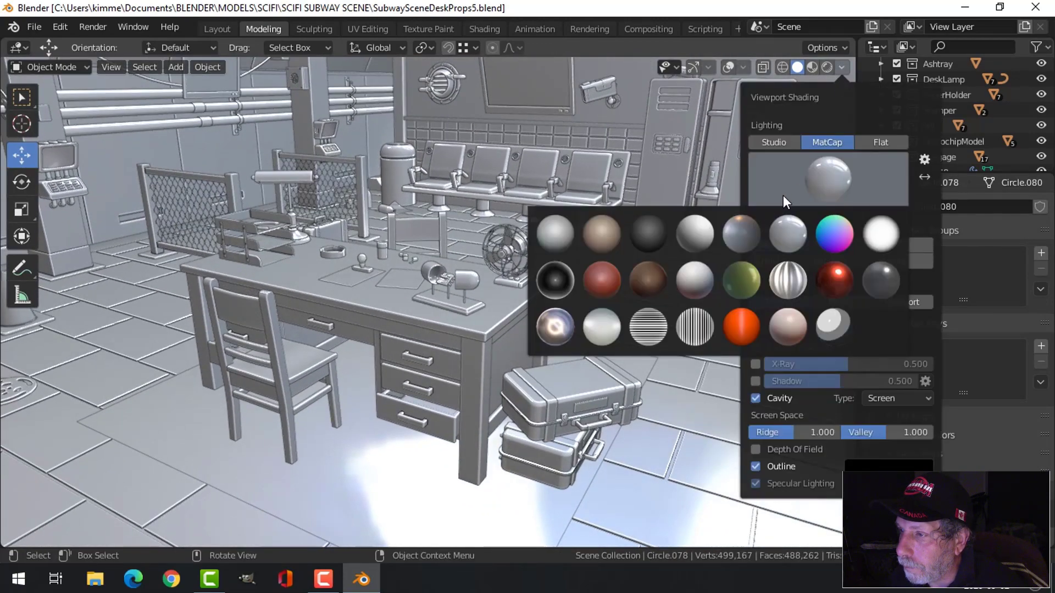
left_click(743, 229)
middle_click_drag(565, 285, 632, 308)
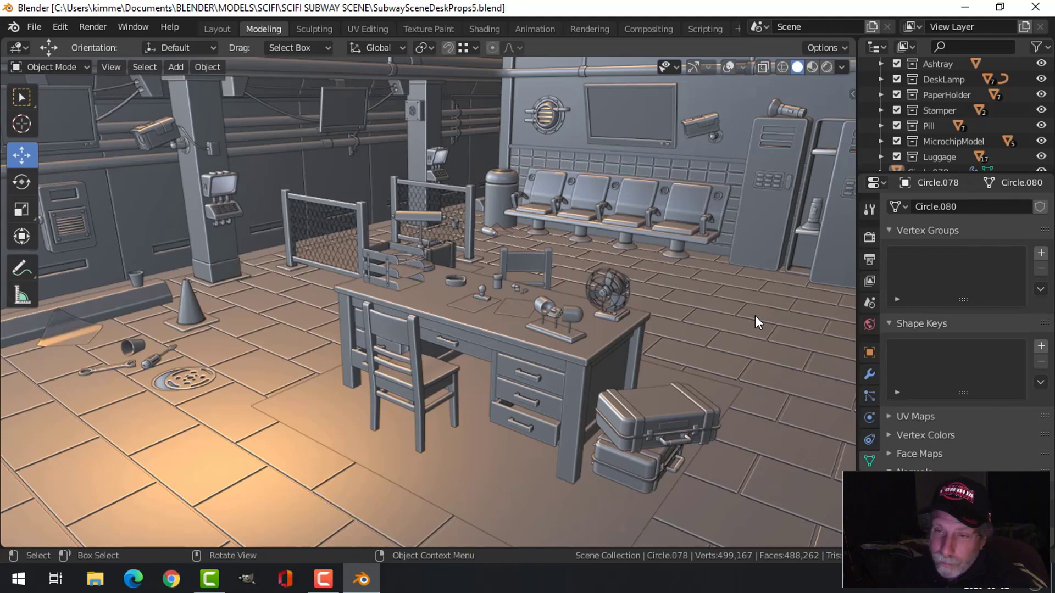
Examine the whole subway scene from the track side and the furnished desk area up close
middle_click_drag(266, 271, 179, 417)
scroll(180, 415, "up", 4)
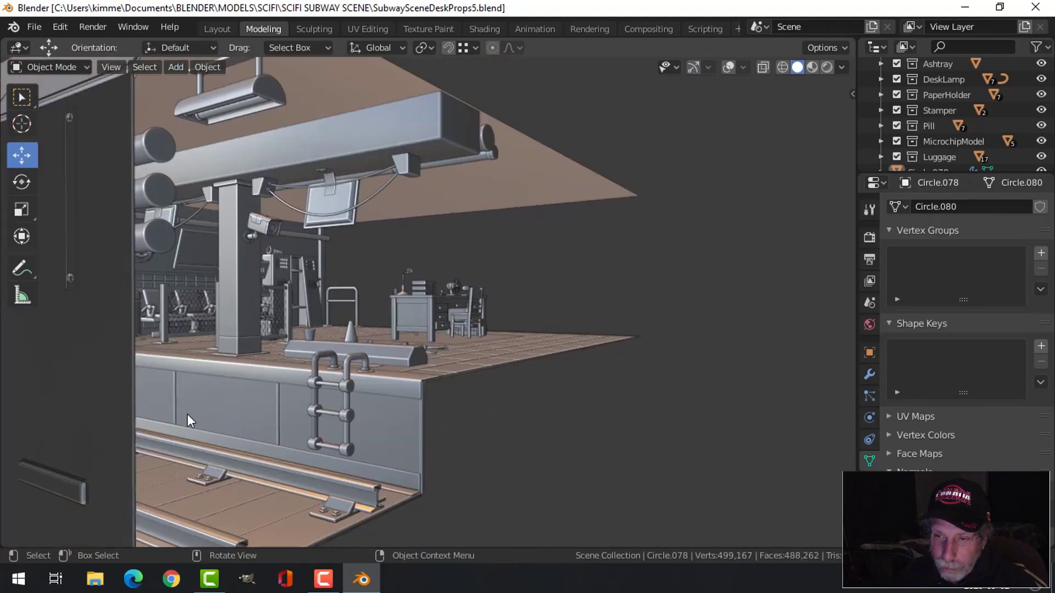
scroll(187, 414, "down", 4)
middle_click_drag(315, 423, 256, 407)
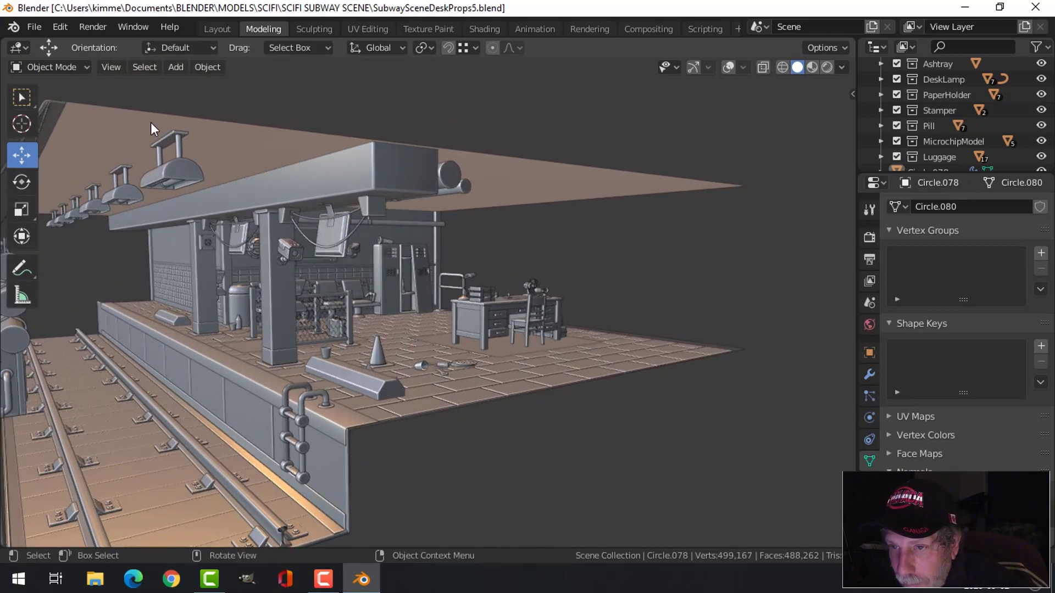
middle_click_drag(552, 347, 443, 404)
scroll(429, 385, "up", 5)
scroll(448, 407, "up", 3)
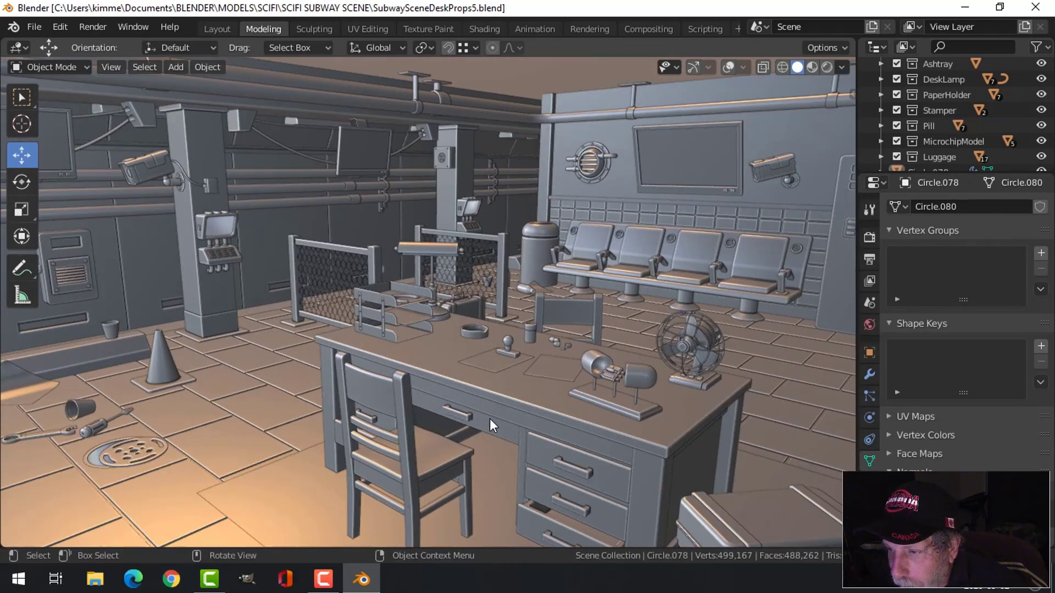
scroll(485, 415, "down", 2)
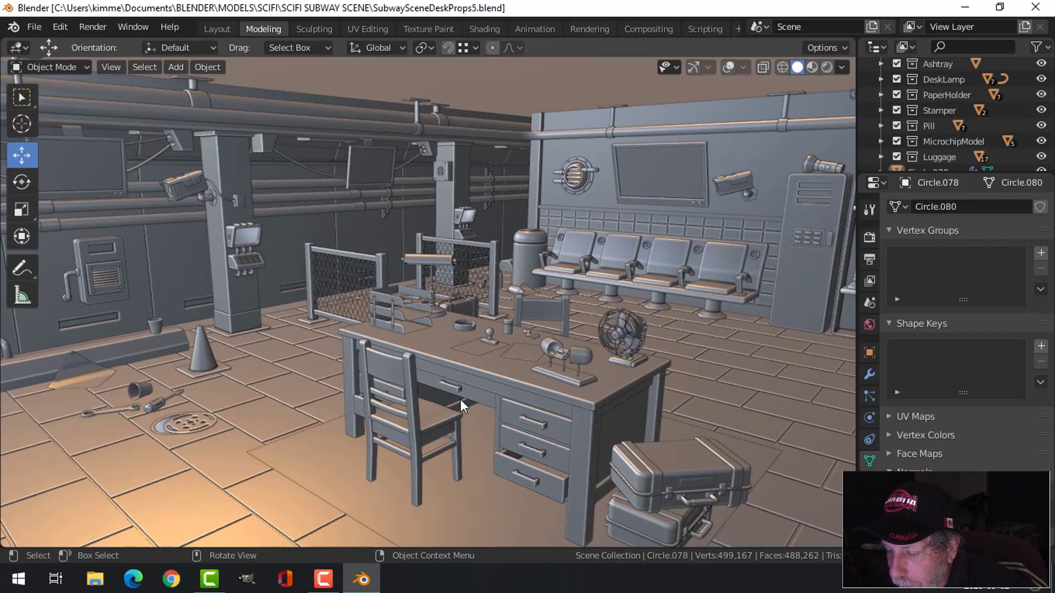